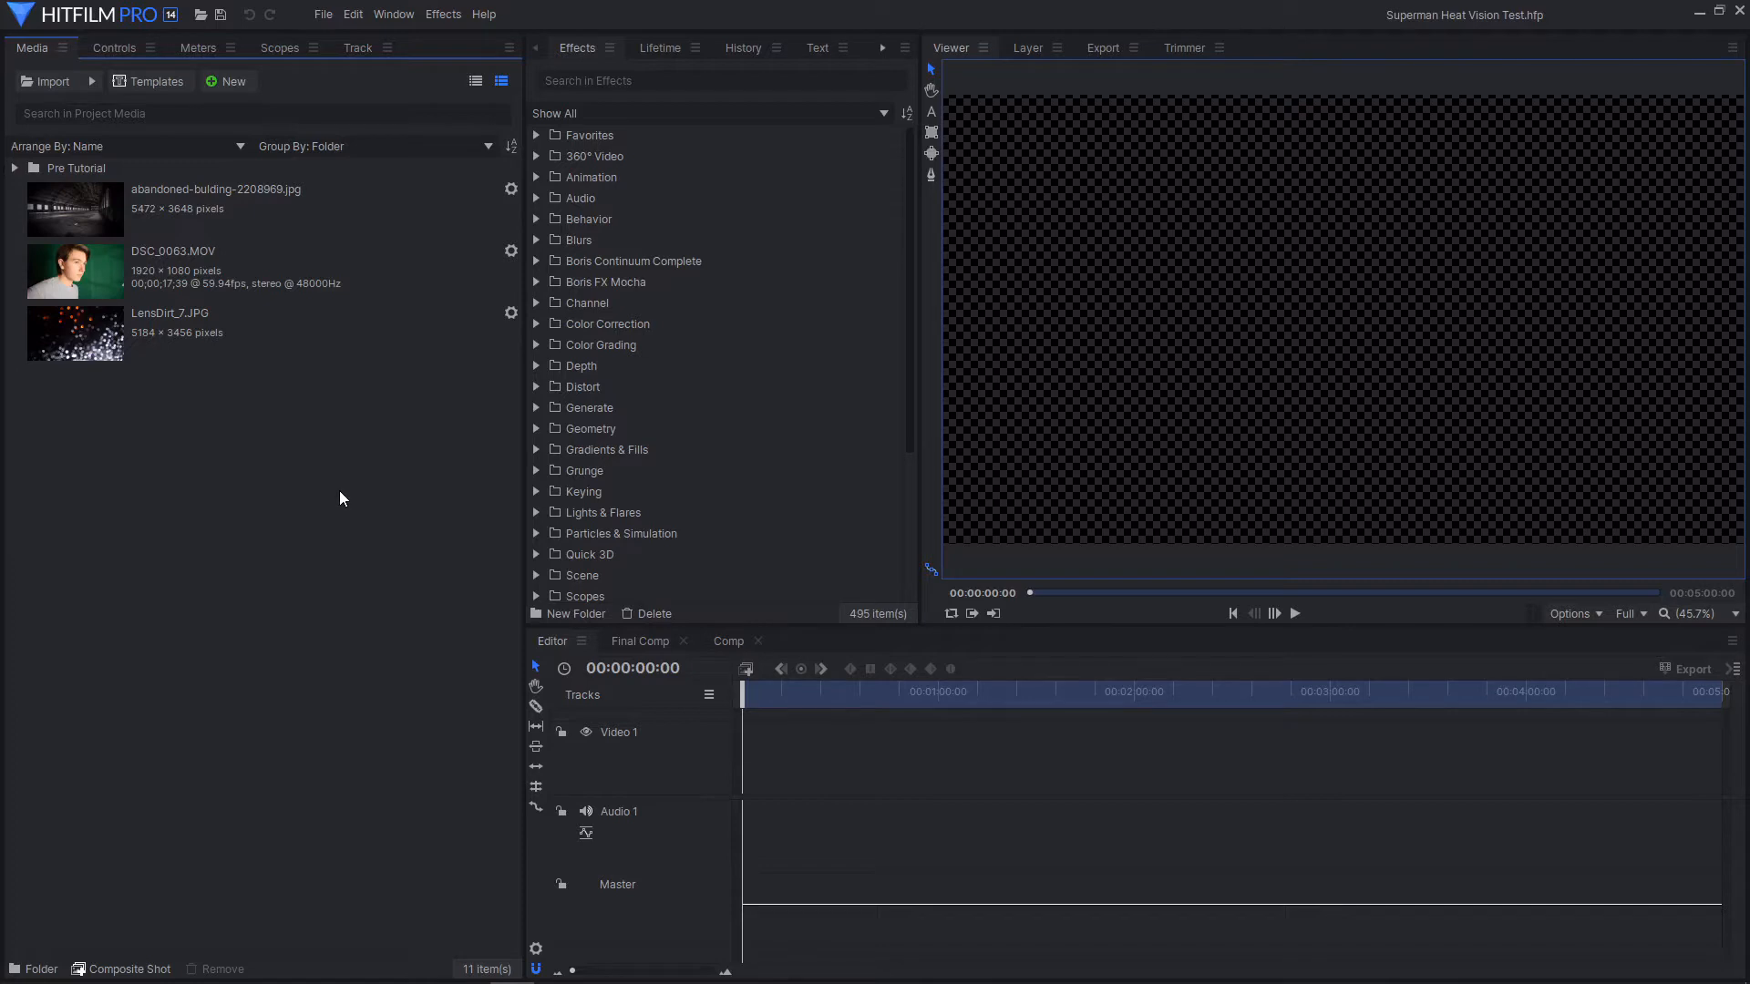
Preview the DSC_0063.MOV clip, add it to the start of the editor timeline, and match the sequence settings to it
{"action": "left_click", "coordinate": [290, 276]}
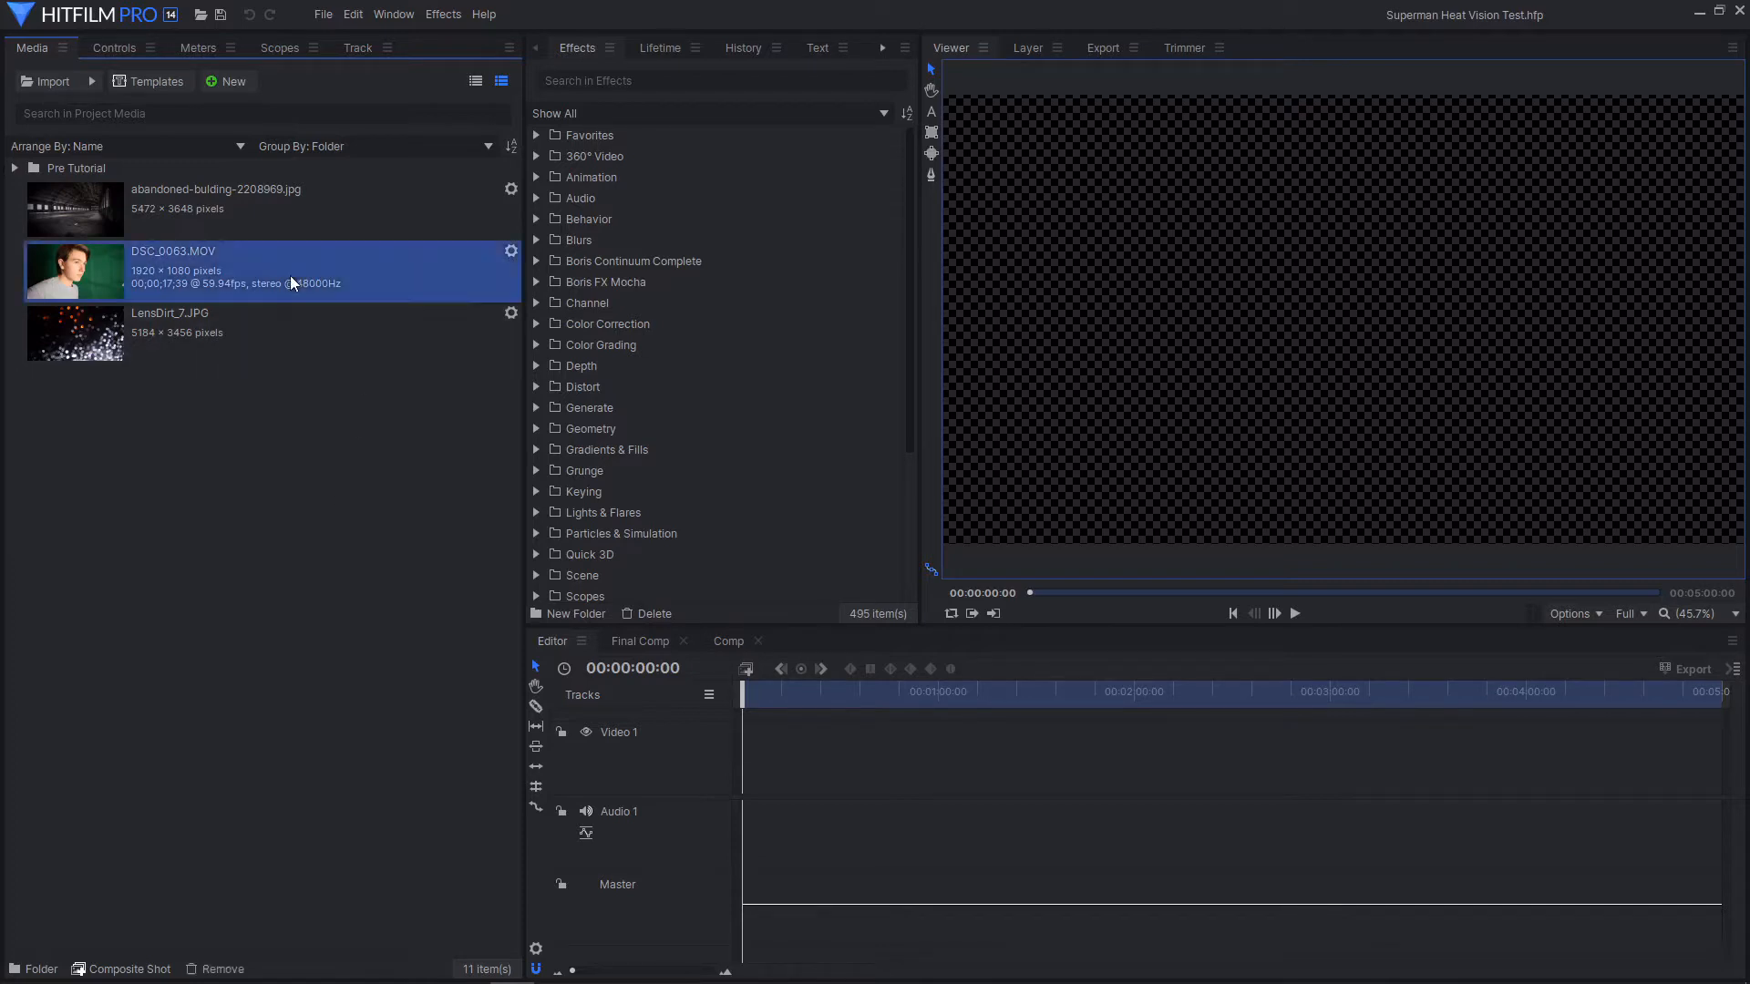
{"action": "double_click", "coordinate": [290, 276]}
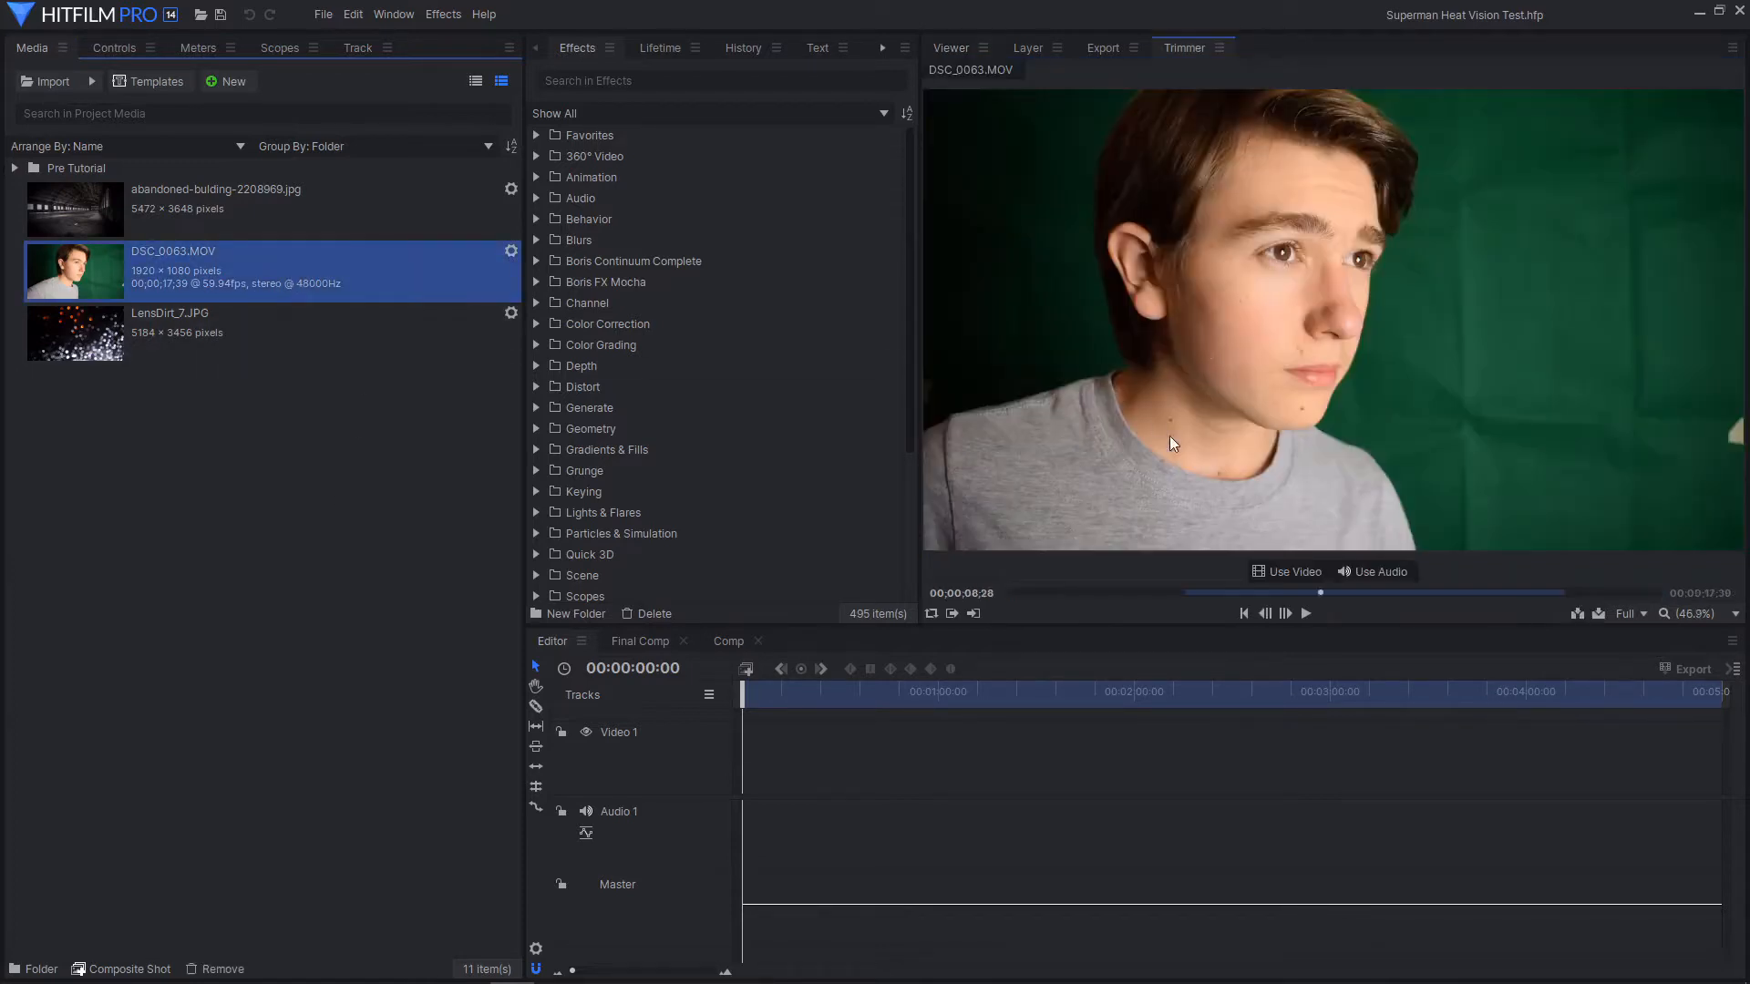
{"action": "left_click_drag", "start_coordinate": [1320, 593], "coordinate": [1498, 596]}
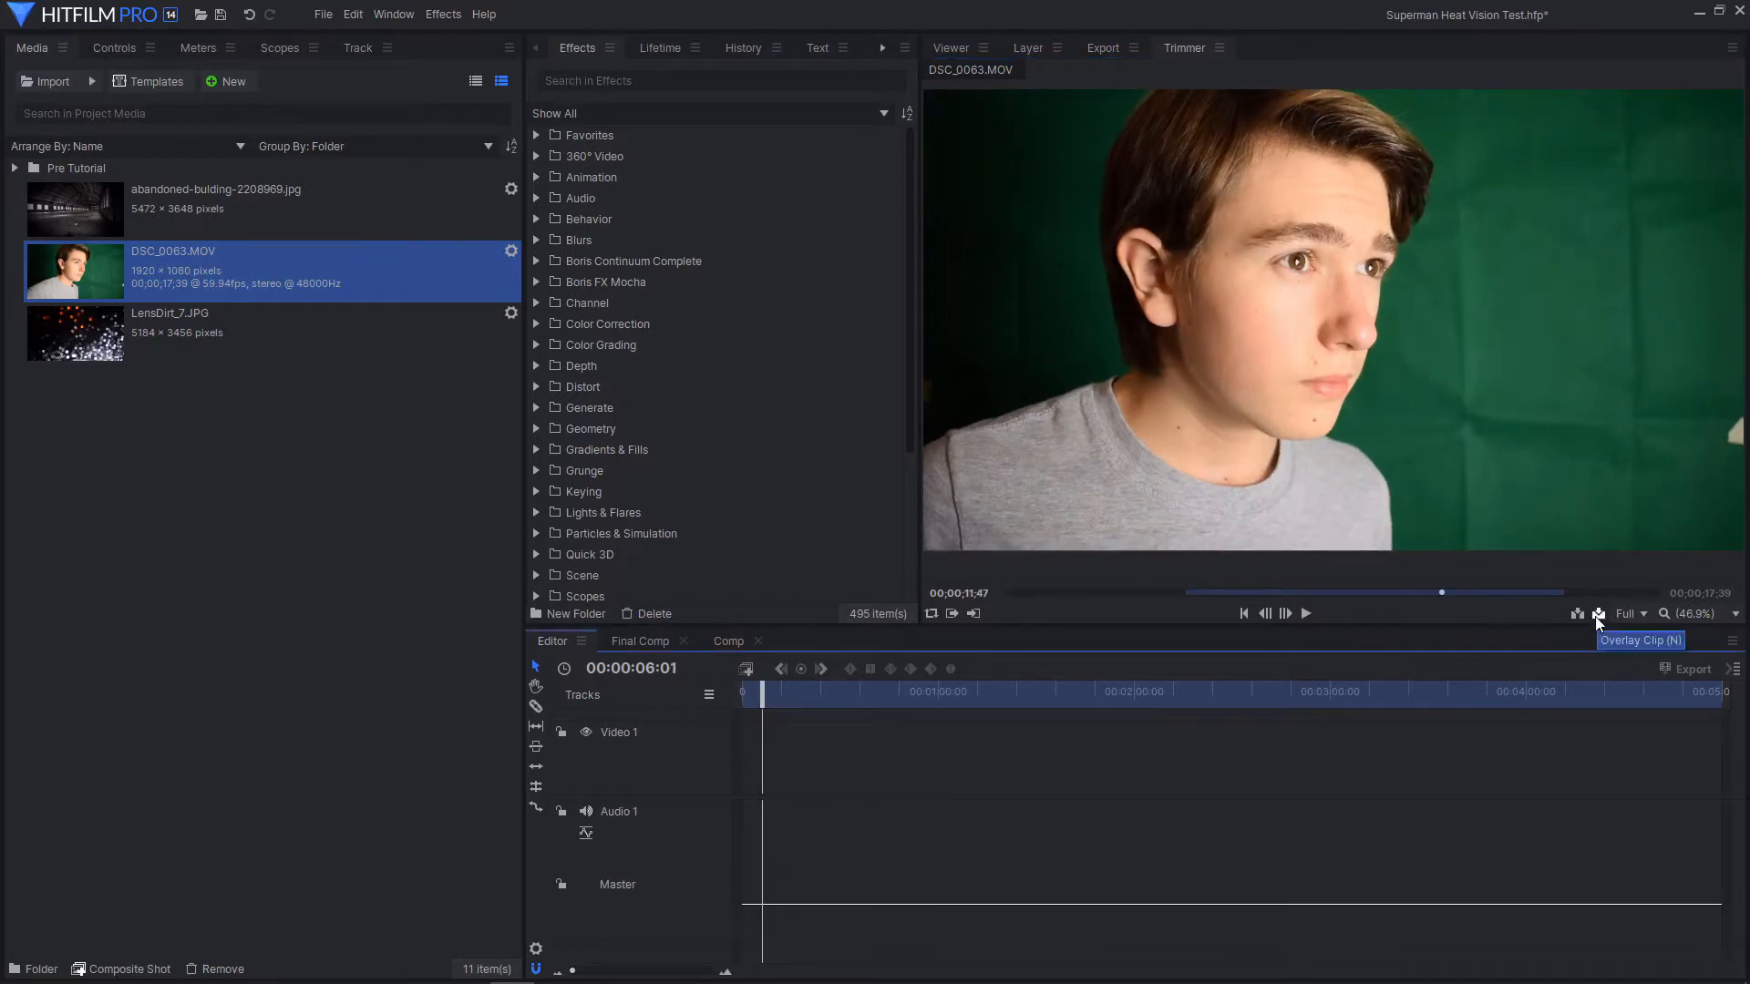
{"action": "left_click_drag", "start_coordinate": [1598, 616], "coordinate": [786, 734]}
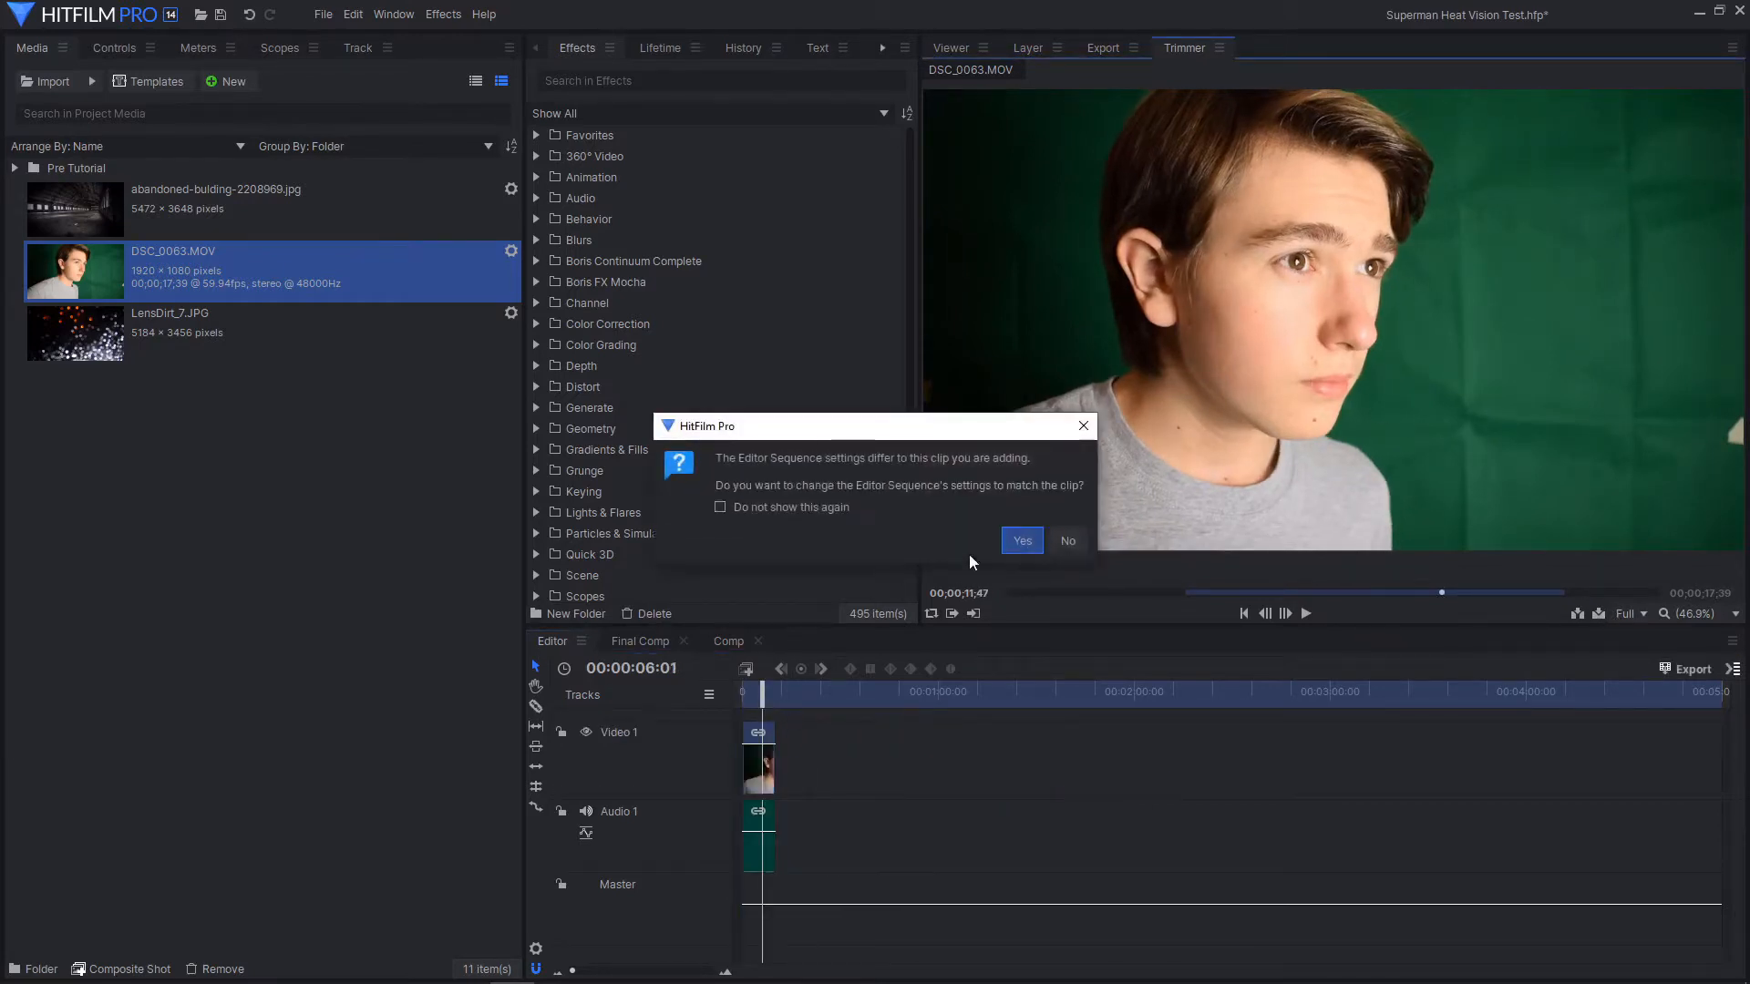
{"action": "left_click", "coordinate": [1034, 539]}
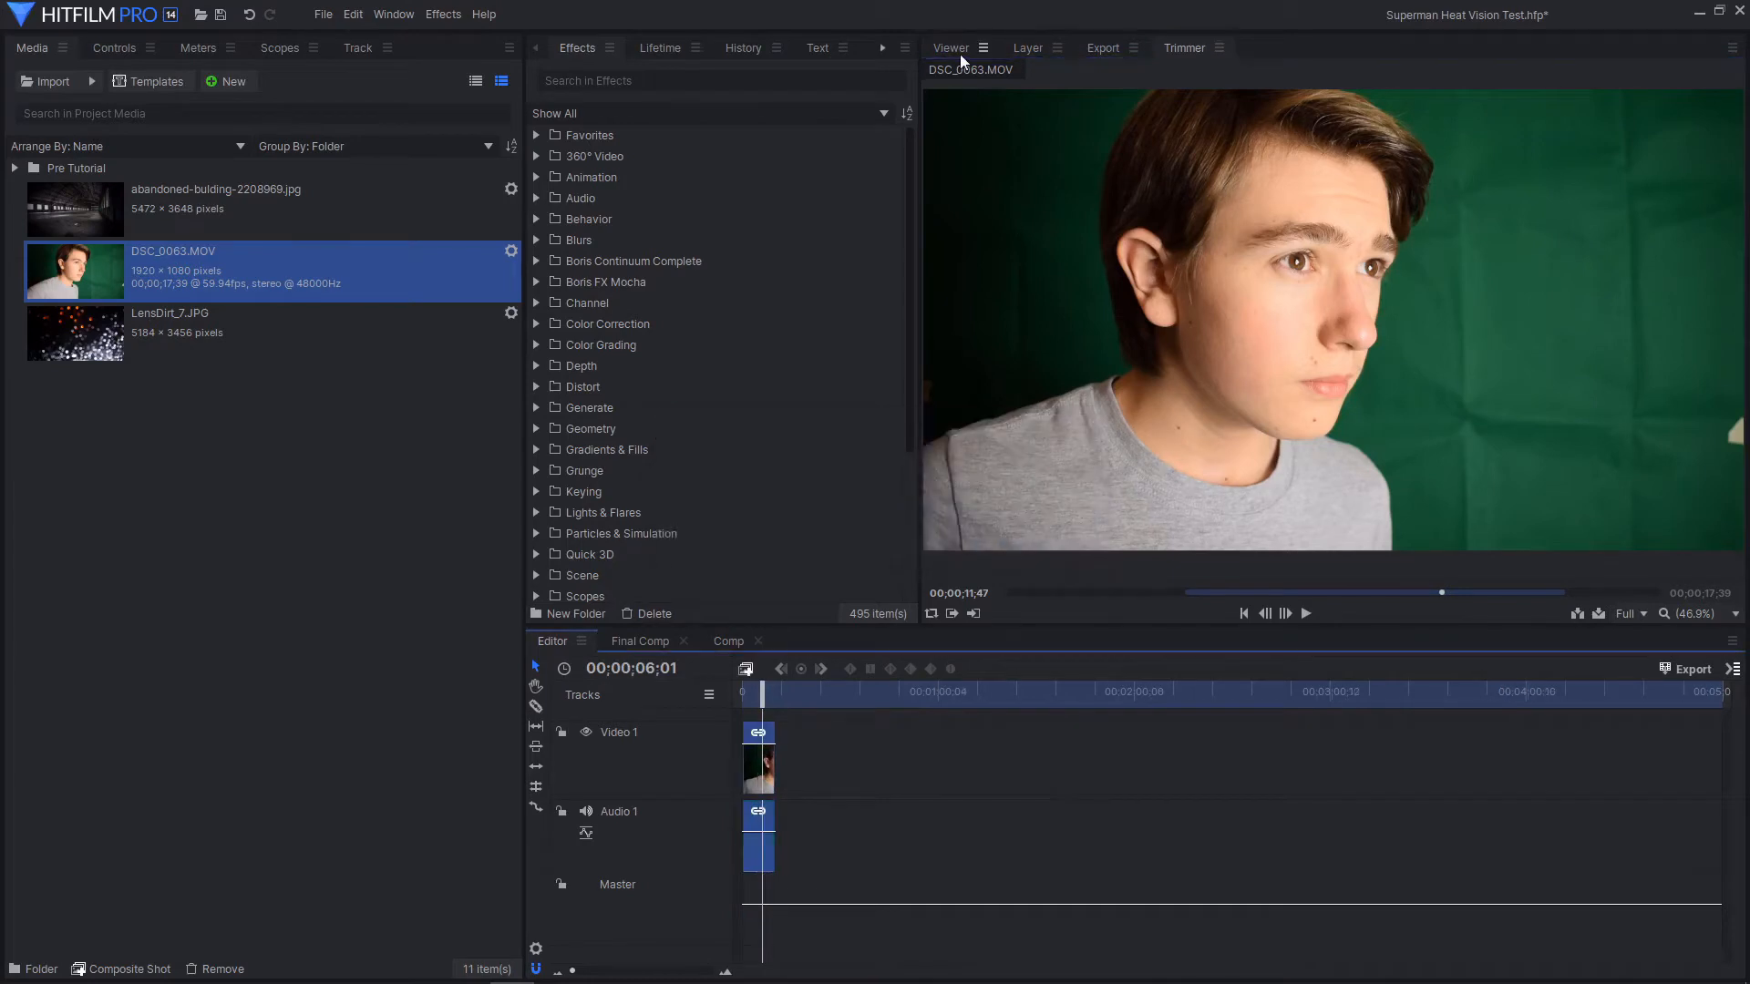
Make a composite shot named Effect from the timeline clip, taking properties from the selected clip and leaving effects and transforms here
{"action": "left_click", "coordinate": [753, 693]}
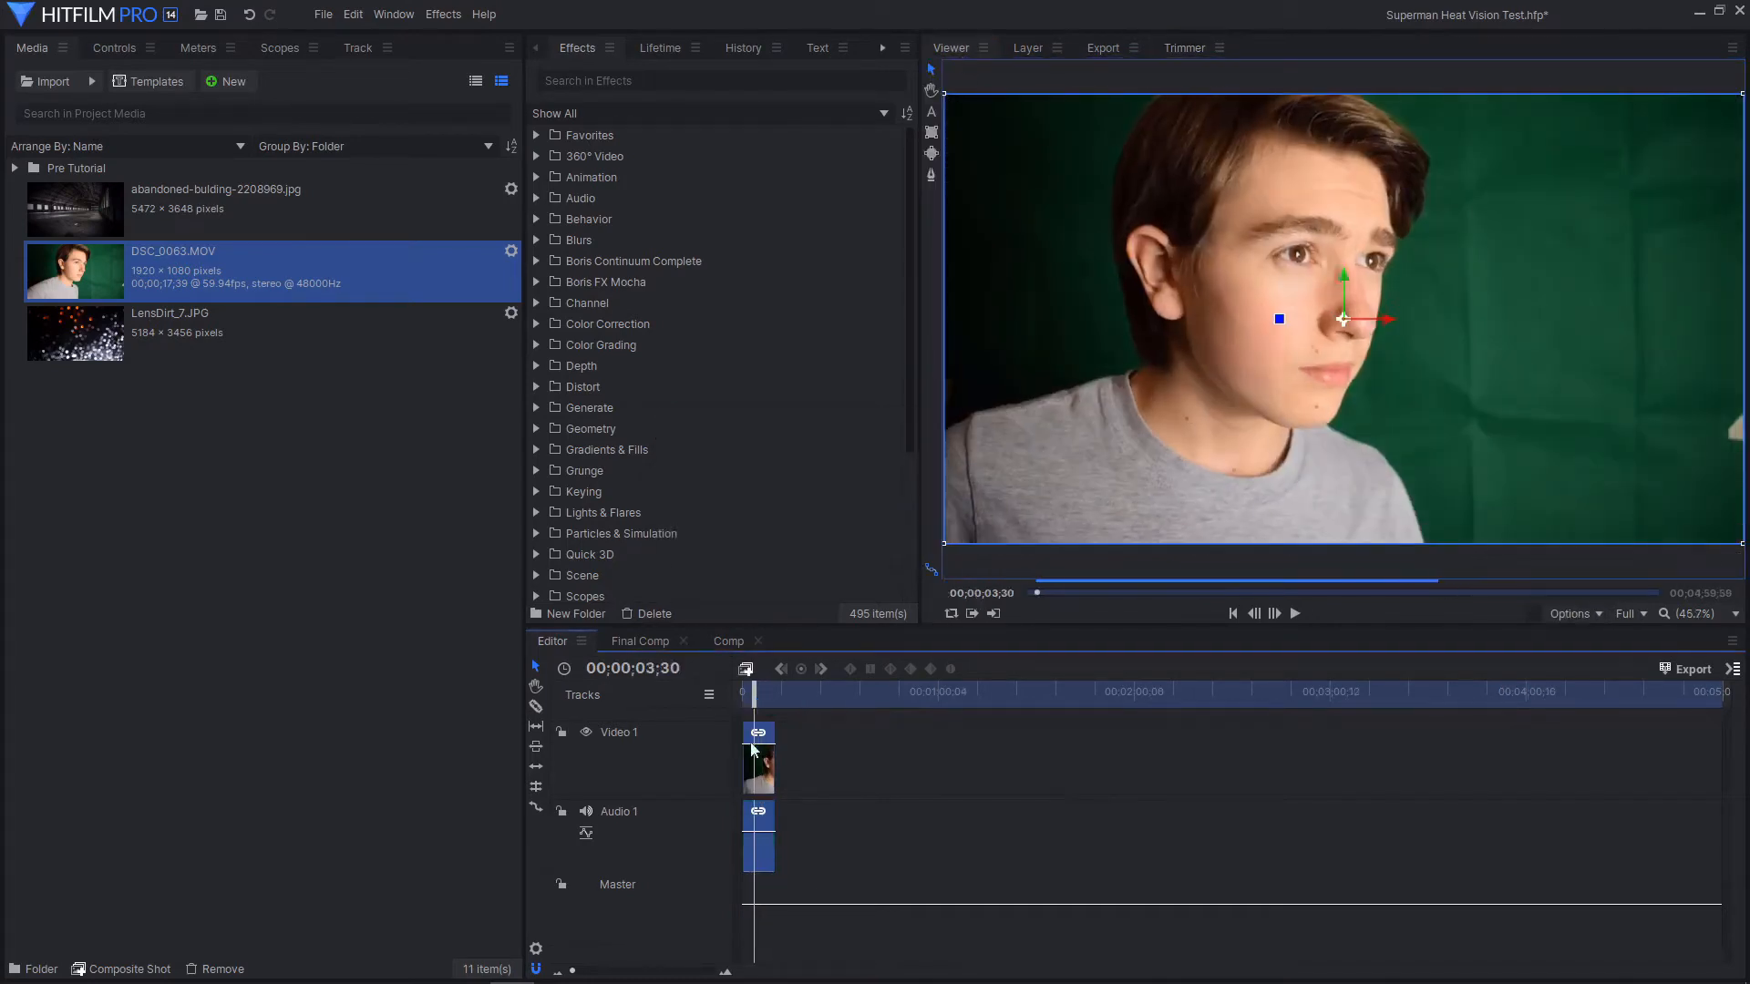
{"action": "right_click", "coordinate": [756, 772]}
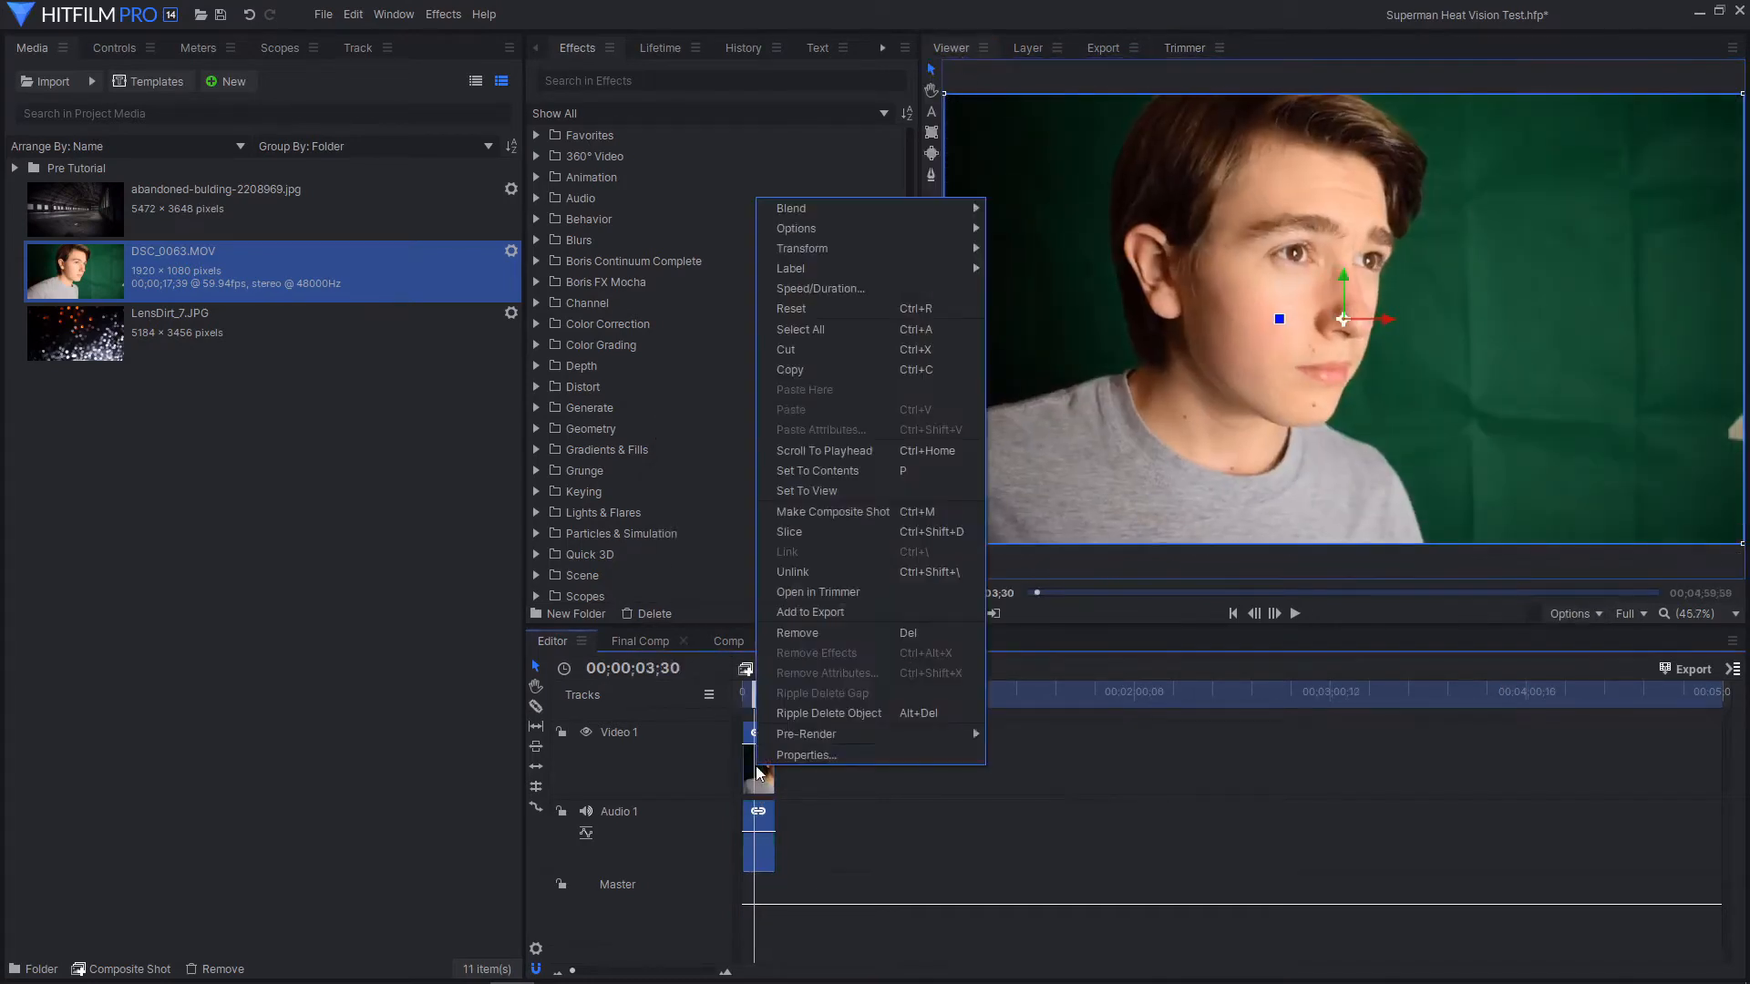
{"action": "left_click", "coordinate": [842, 511]}
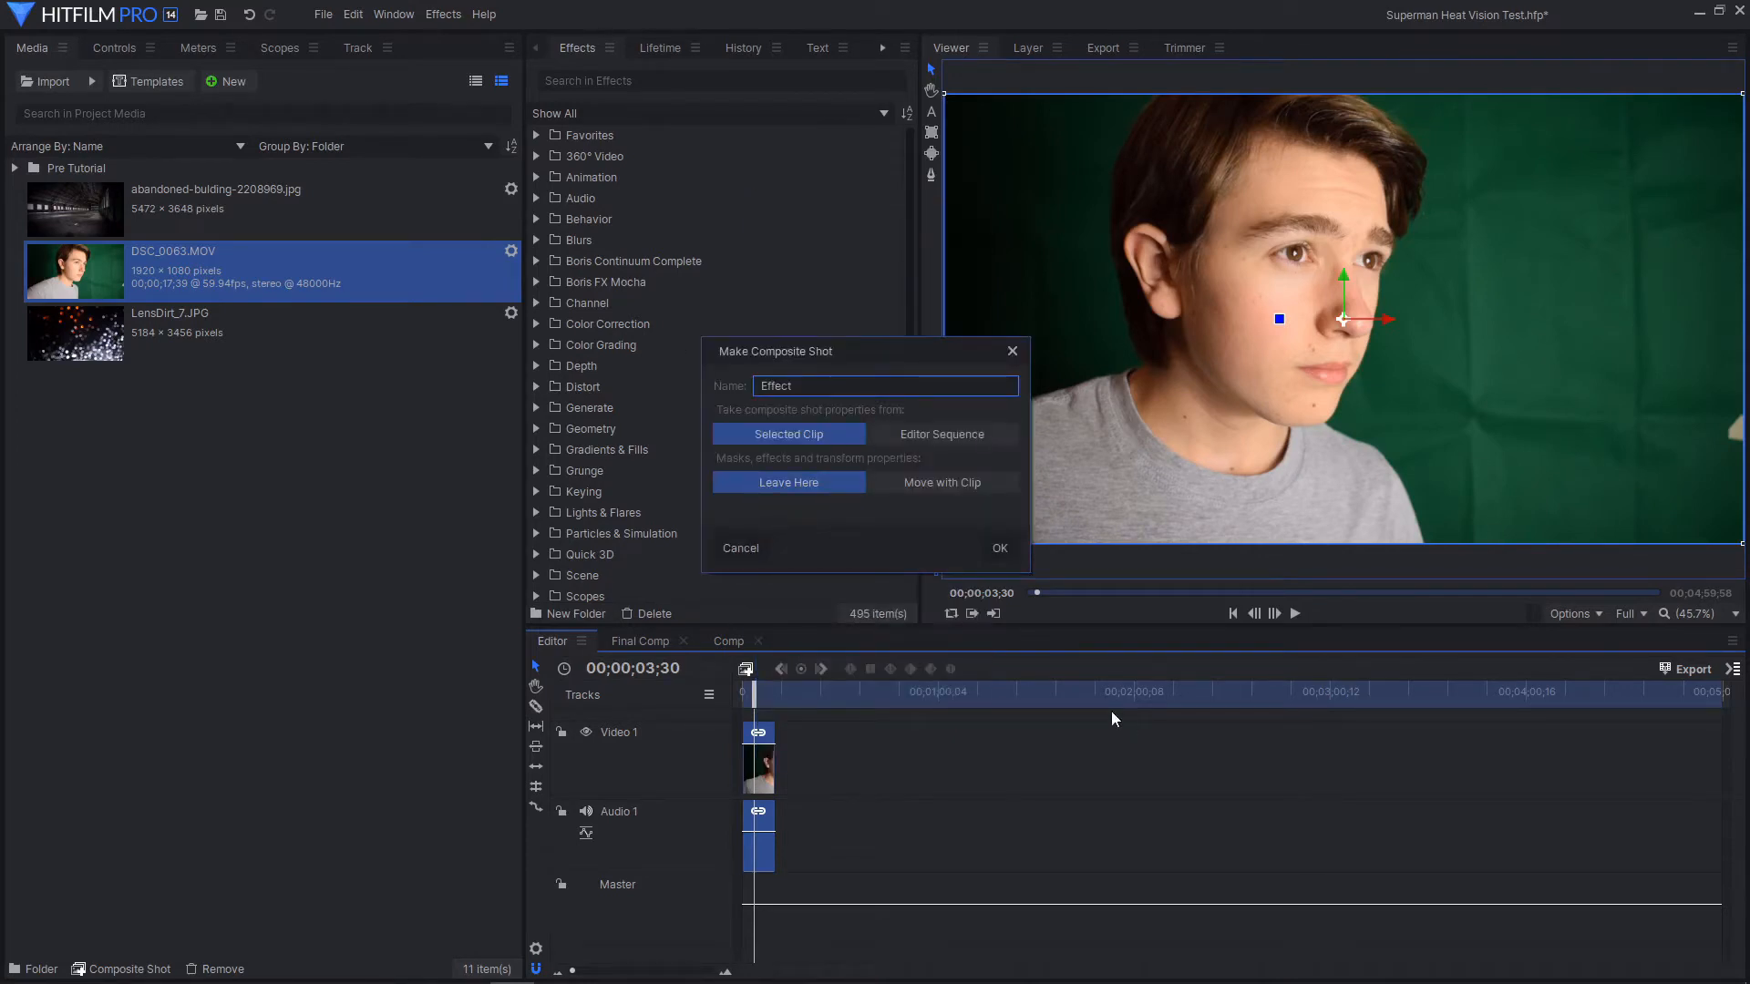
{"action": "left_click", "coordinate": [867, 516]}
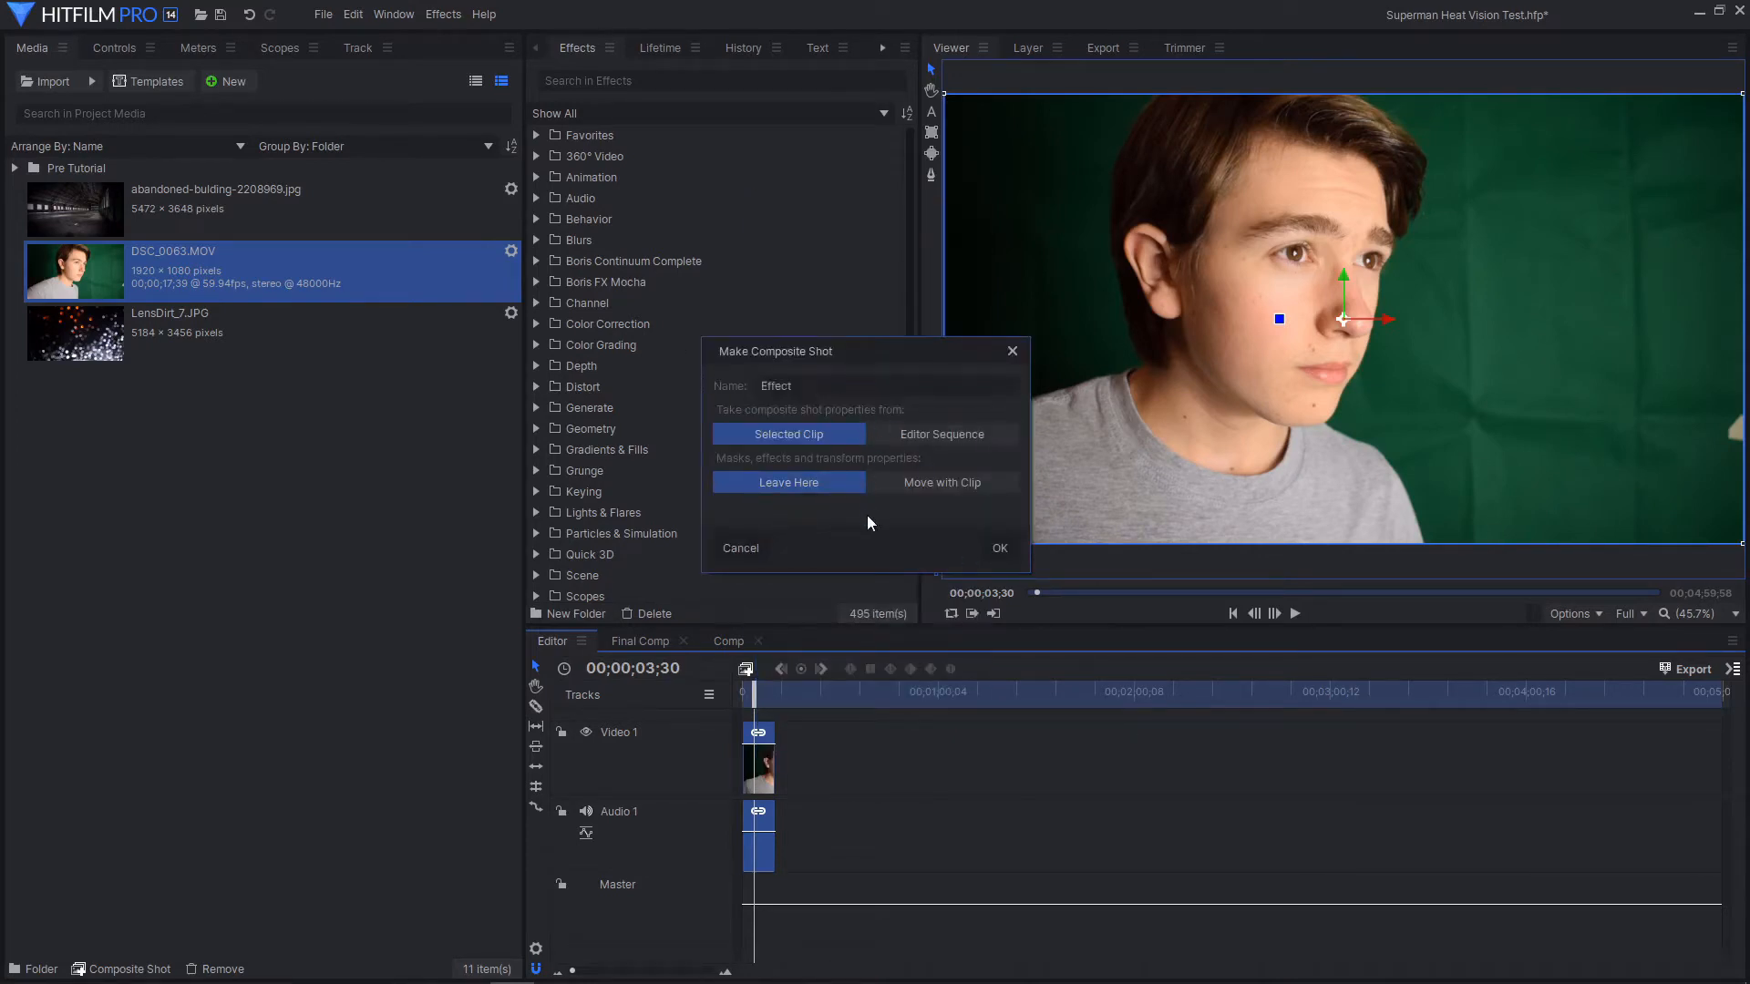
{"action": "left_click", "coordinate": [1006, 552]}
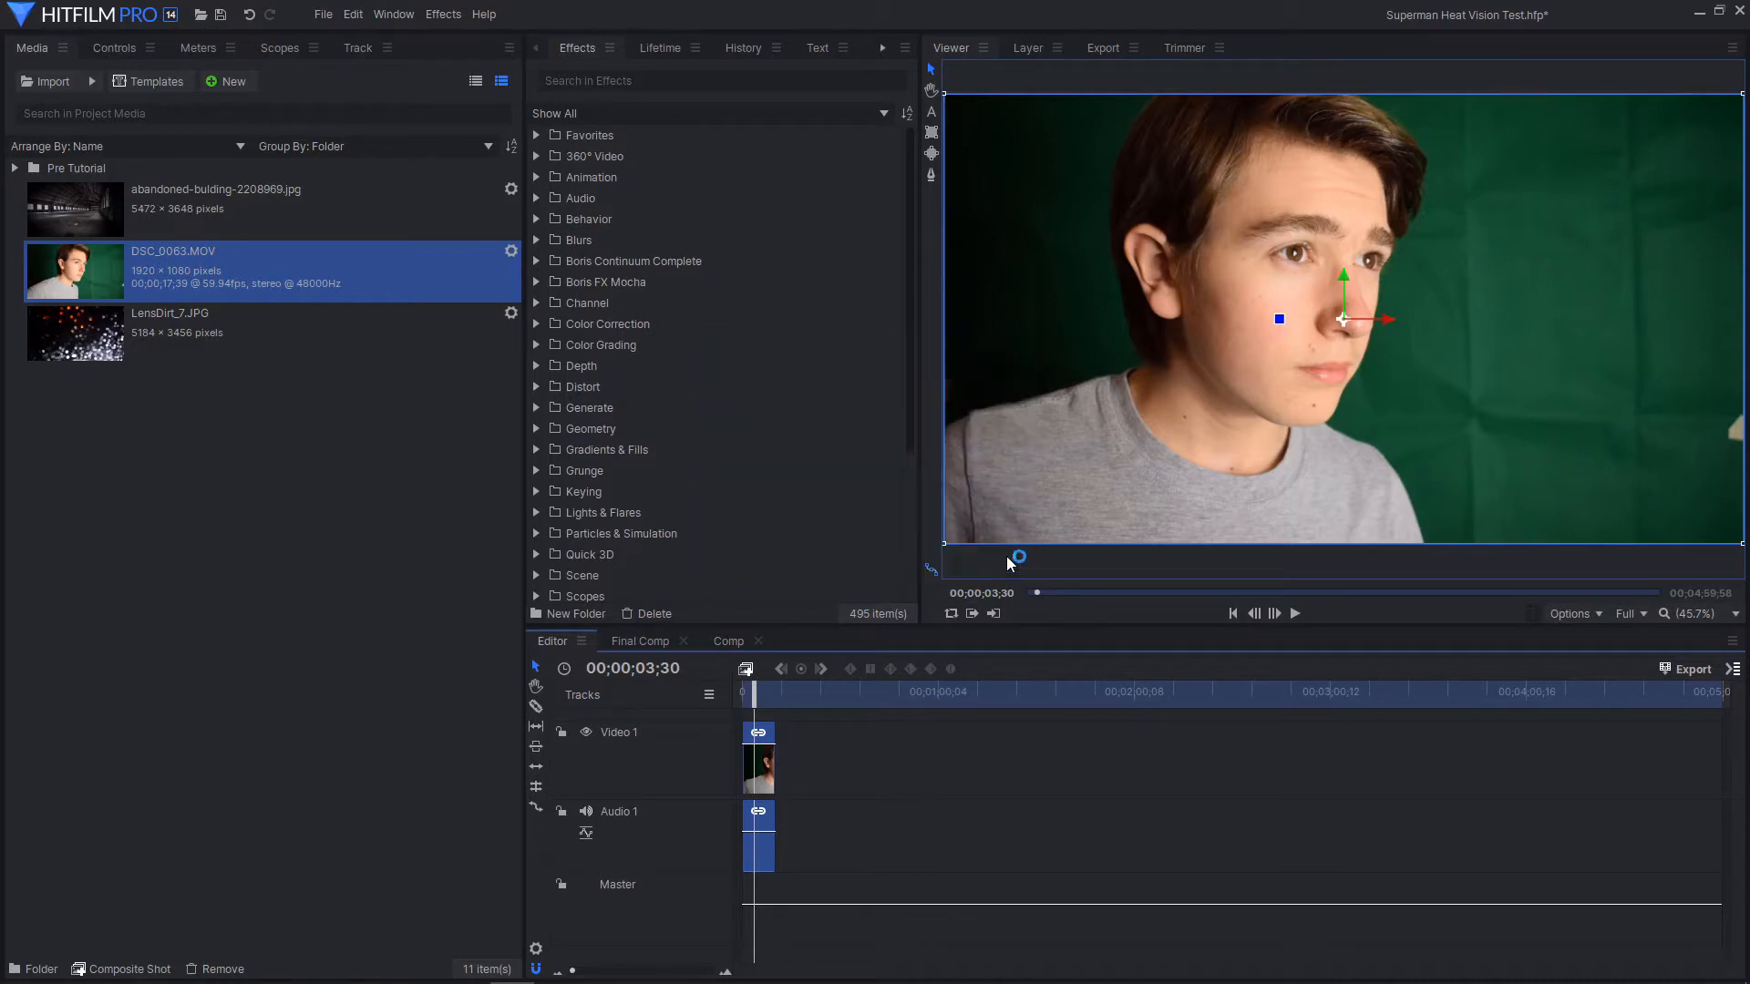
Examine the subject's face and eyes up close at around 00;00;03;35 in the Effect composite shot
{"action": "left_click_drag", "start_coordinate": [997, 691], "coordinate": [805, 649]}
{"action": "left_click_drag", "start_coordinate": [1036, 782], "coordinate": [1228, 784]}
{"action": "scroll", "coordinate": [1330, 239], "scroll_direction": "up", "scroll_amount": 3}
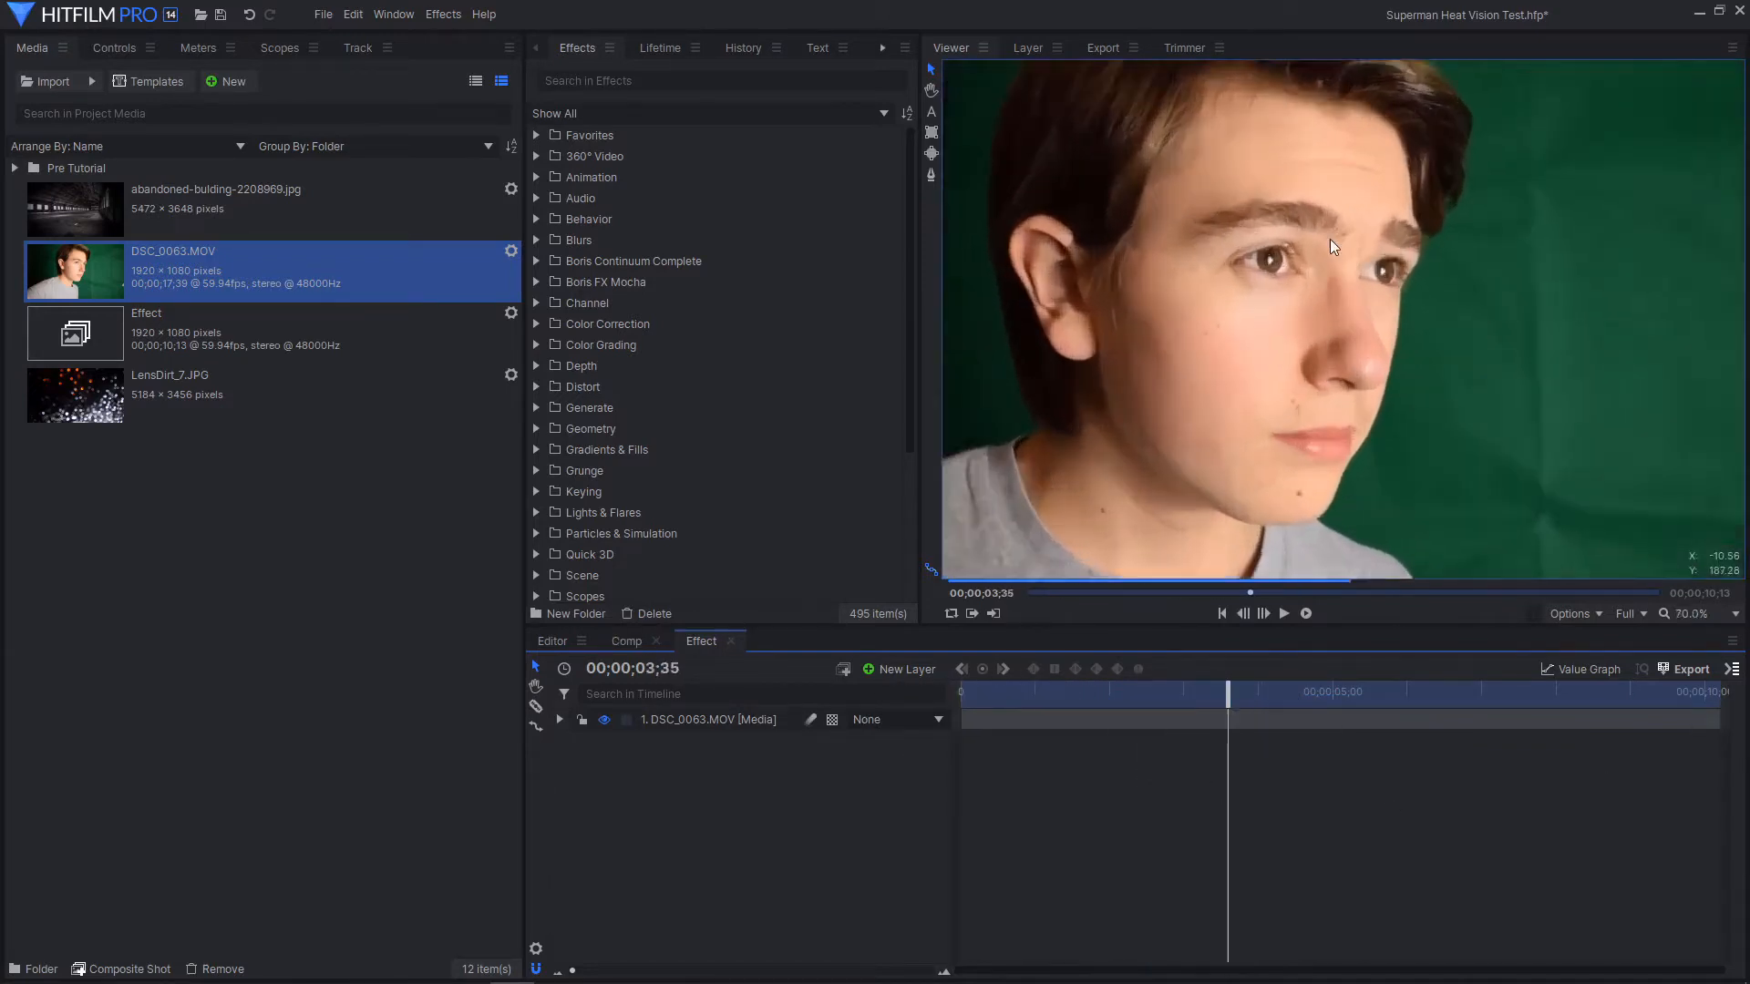
{"action": "scroll", "coordinate": [1380, 273], "scroll_direction": "down", "scroll_amount": 2}
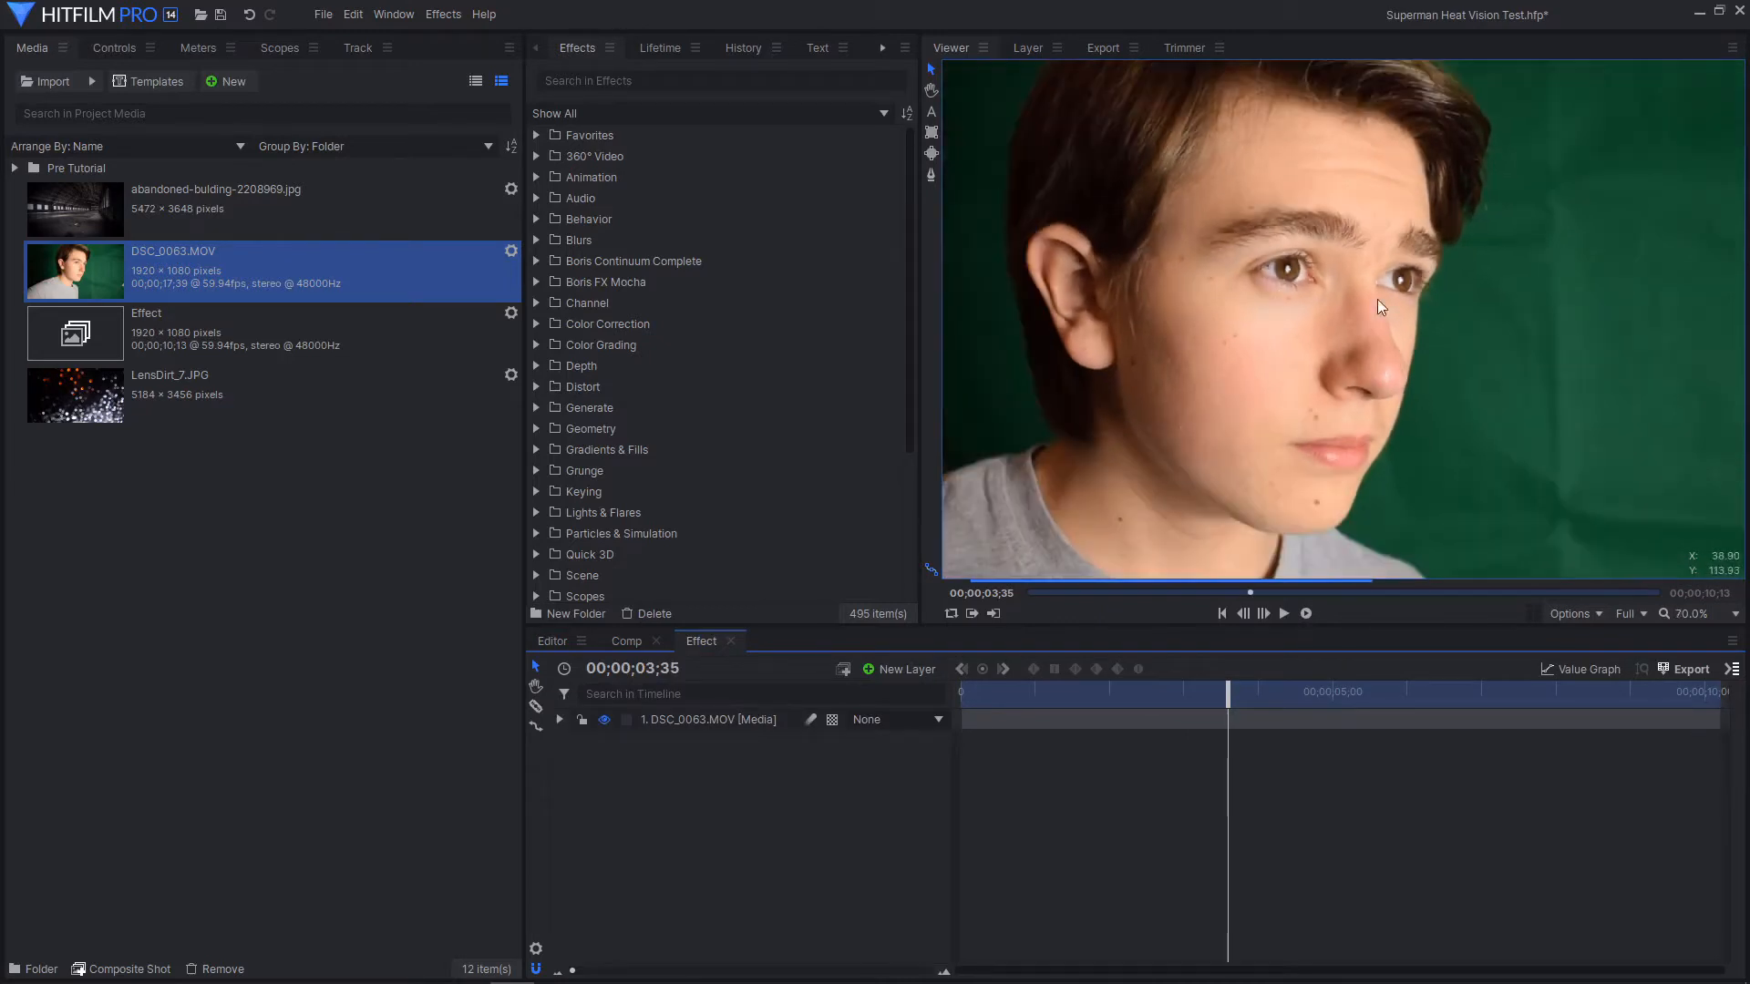
{"action": "scroll", "coordinate": [1685, 324], "scroll_direction": "down", "scroll_amount": 1}
{"action": "left_click_drag", "start_coordinate": [1382, 294], "coordinate": [1294, 261]}
{"action": "left_click_drag", "start_coordinate": [1422, 319], "coordinate": [1212, 342]}
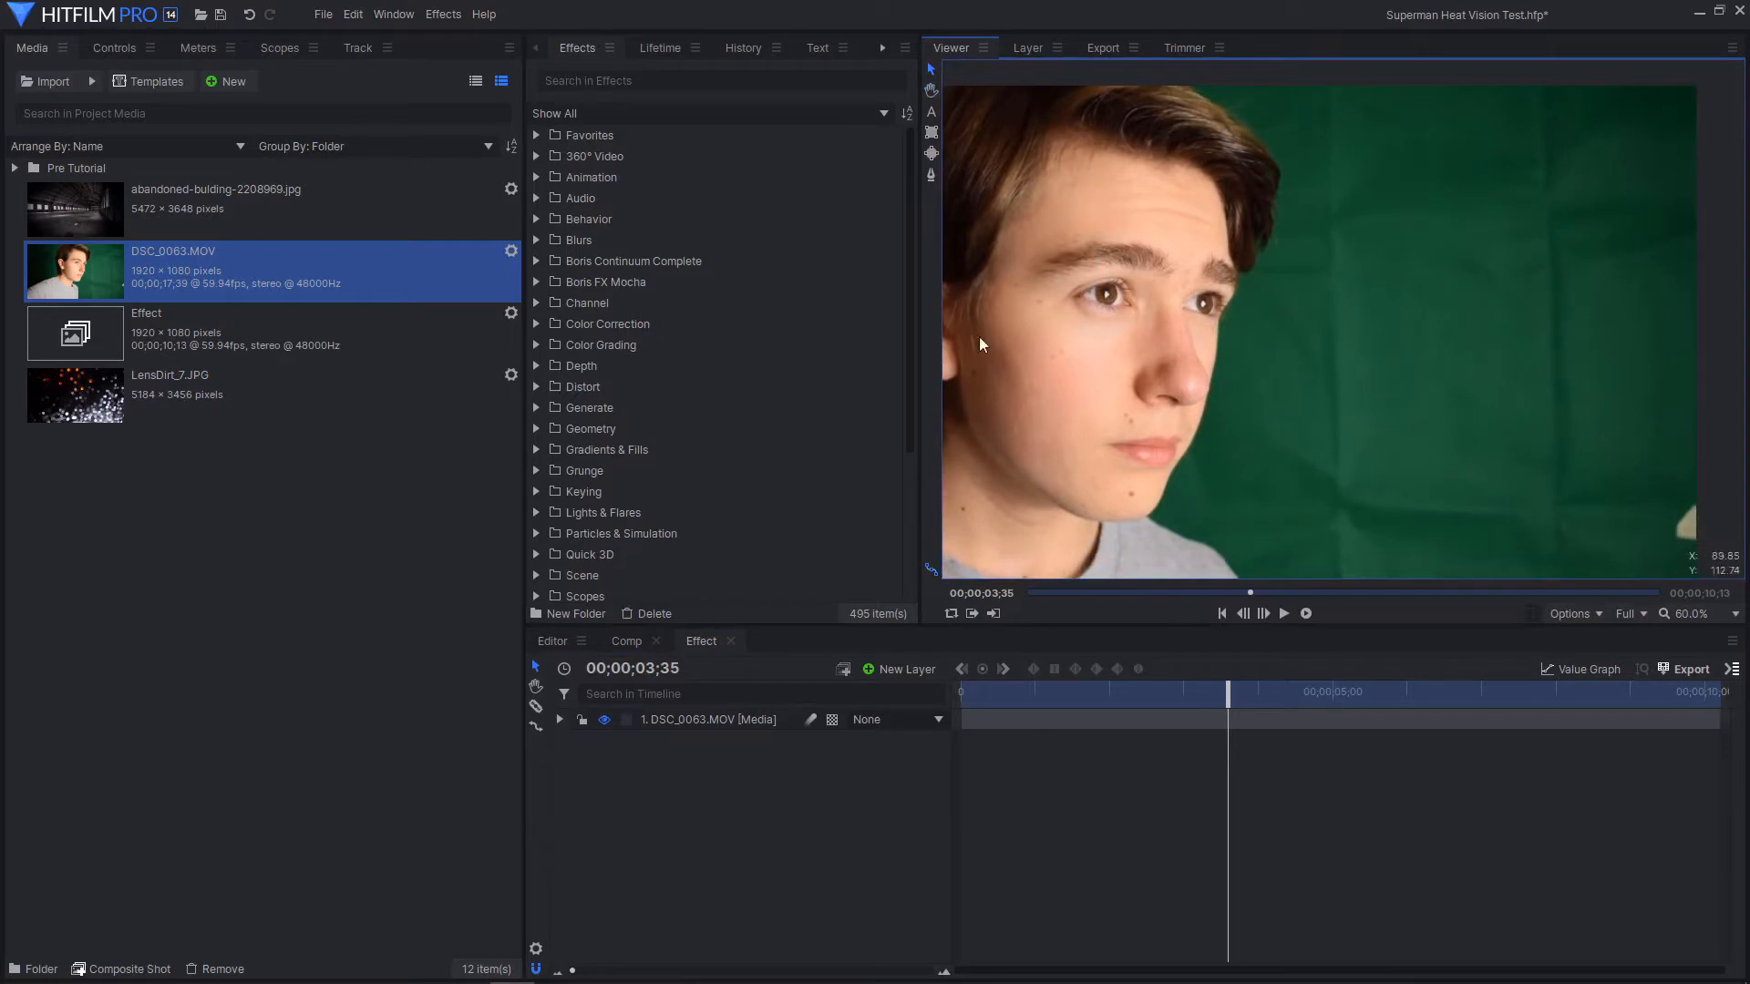
{"action": "left_click", "coordinate": [1695, 614]}
{"action": "left_click", "coordinate": [1691, 915]}
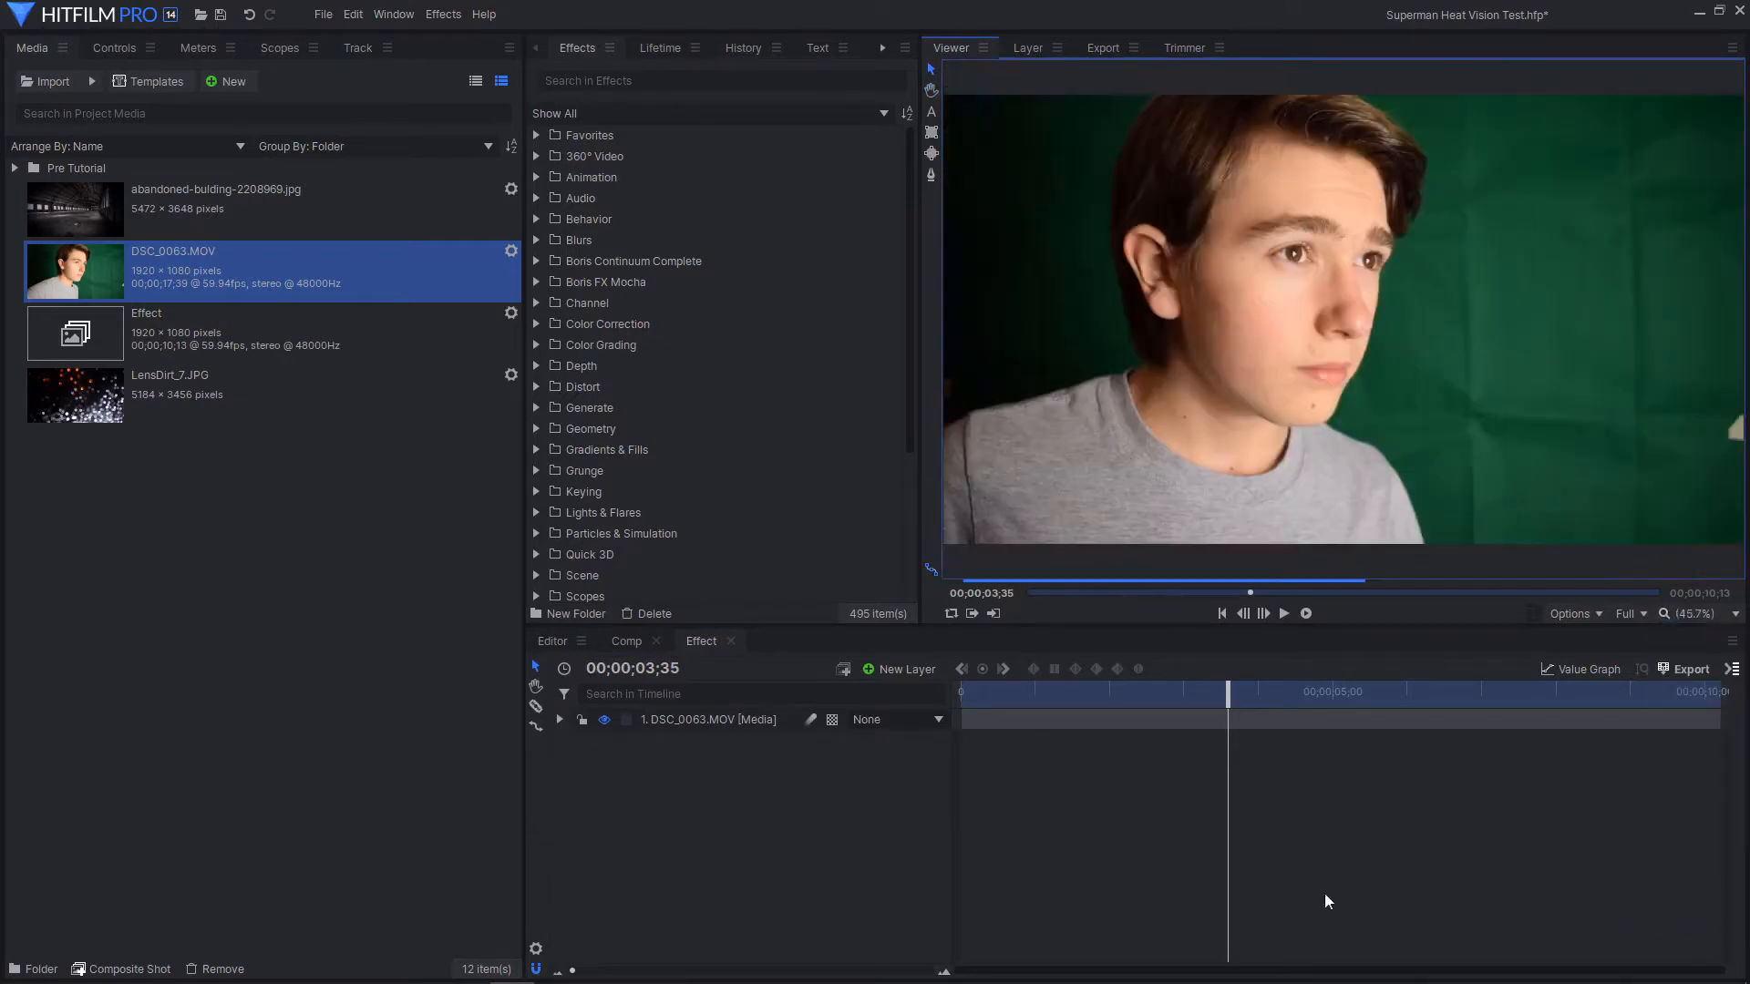
Add a tracker to the DSC_0063.MOV layer in the Effect composite shot
{"action": "left_click", "coordinate": [803, 727]}
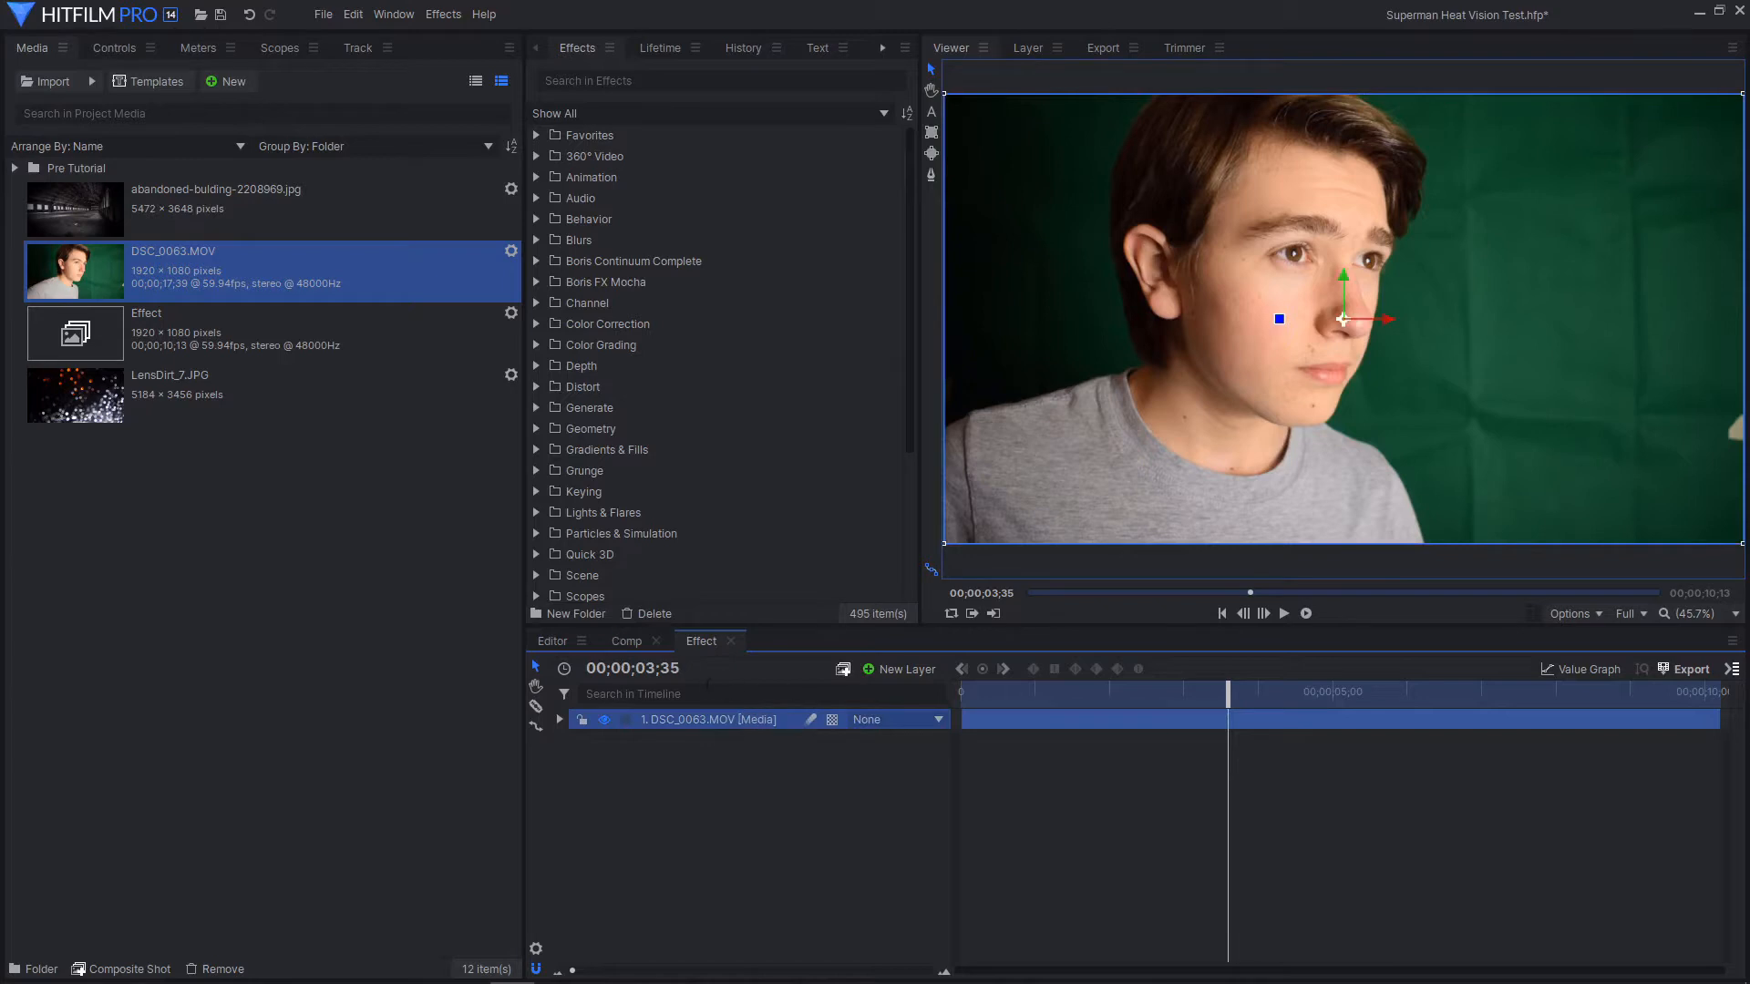
{"action": "left_click", "coordinate": [109, 50]}
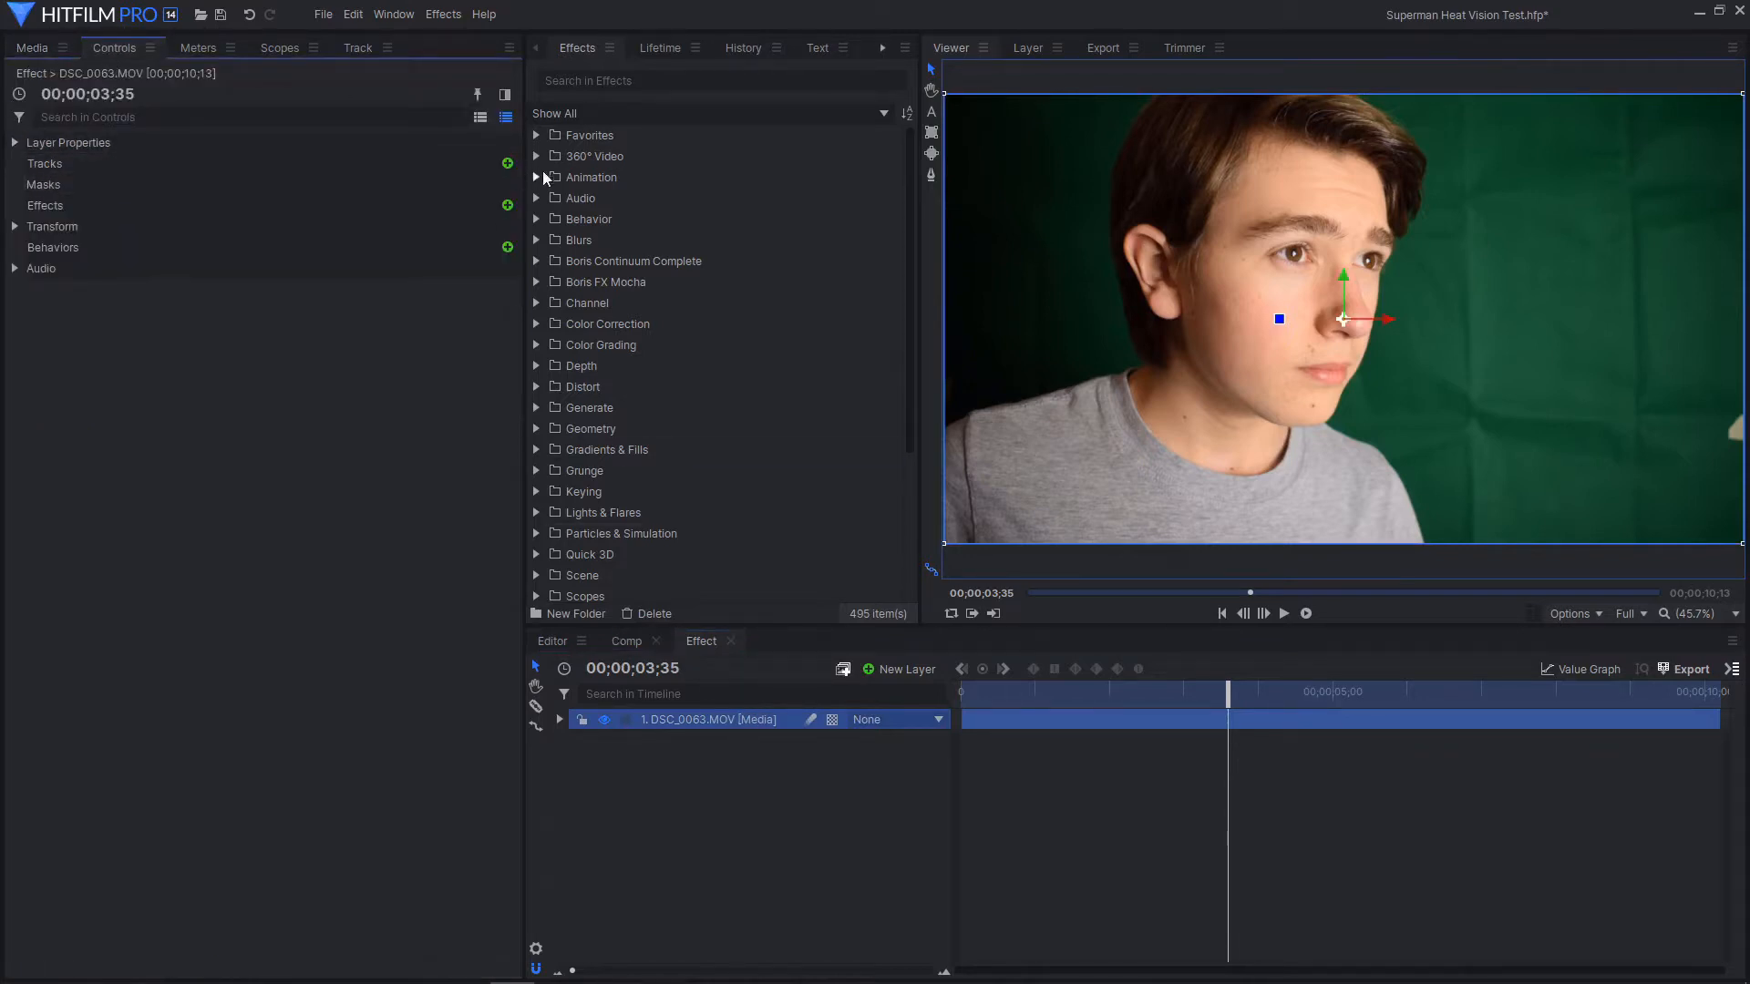
{"action": "left_click", "coordinate": [507, 164]}
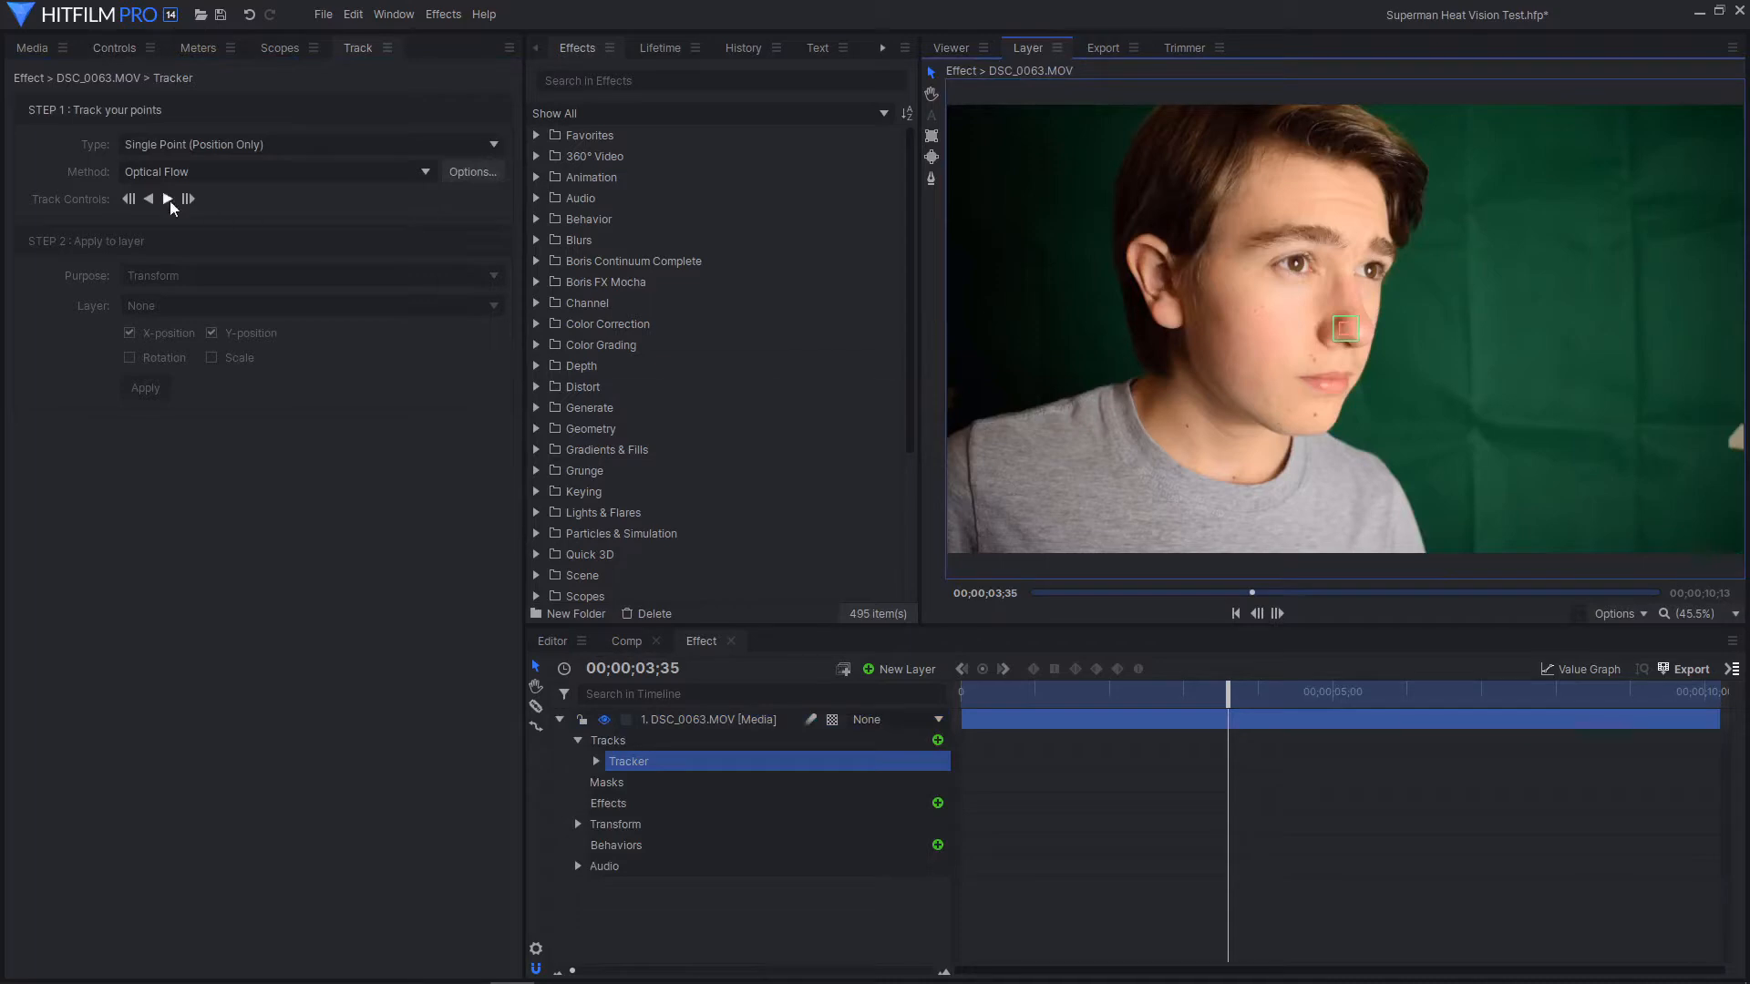
Place the tracker on the eye nearer the camera and enlarge its feature and search boxes to enclose the whole eye
{"action": "scroll", "coordinate": [1386, 340], "scroll_direction": "up", "scroll_amount": 3}
{"action": "left_click_drag", "start_coordinate": [1311, 339], "coordinate": [1251, 267]}
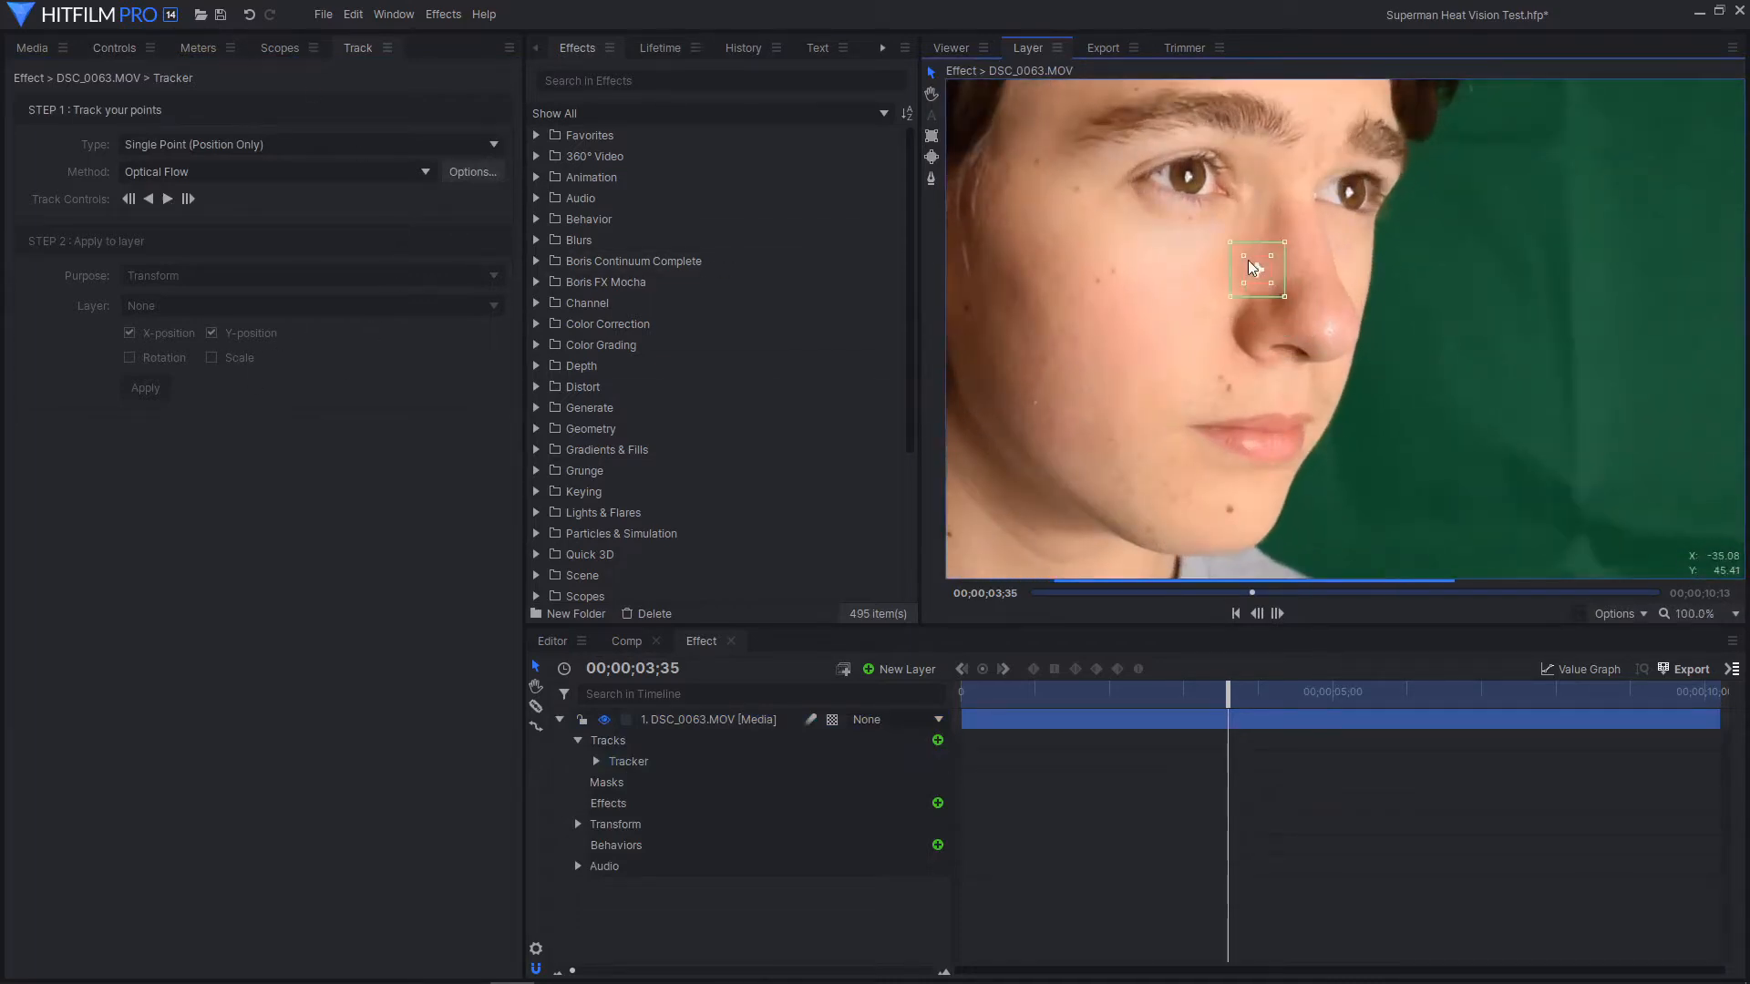
{"action": "scroll", "coordinate": [1195, 184], "scroll_direction": "up", "scroll_amount": 2}
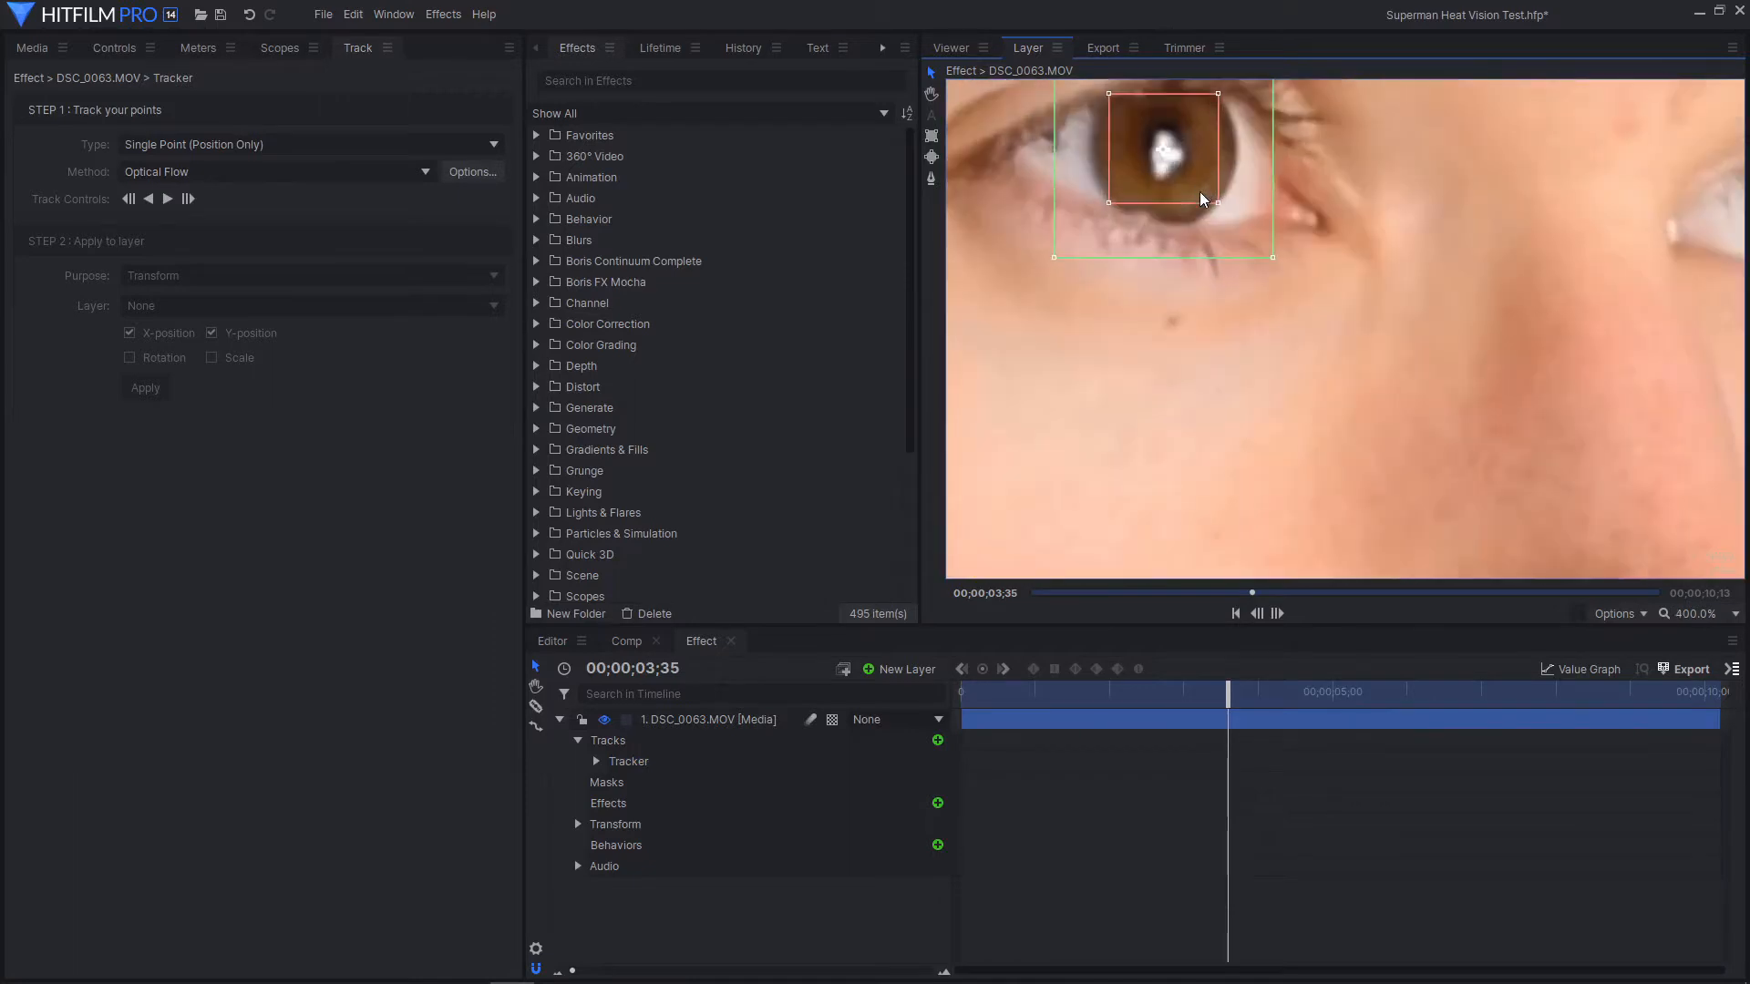
{"action": "left_click_drag", "start_coordinate": [1218, 205], "coordinate": [1319, 260]}
{"action": "left_click_drag", "start_coordinate": [1564, 348], "coordinate": [1639, 476]}
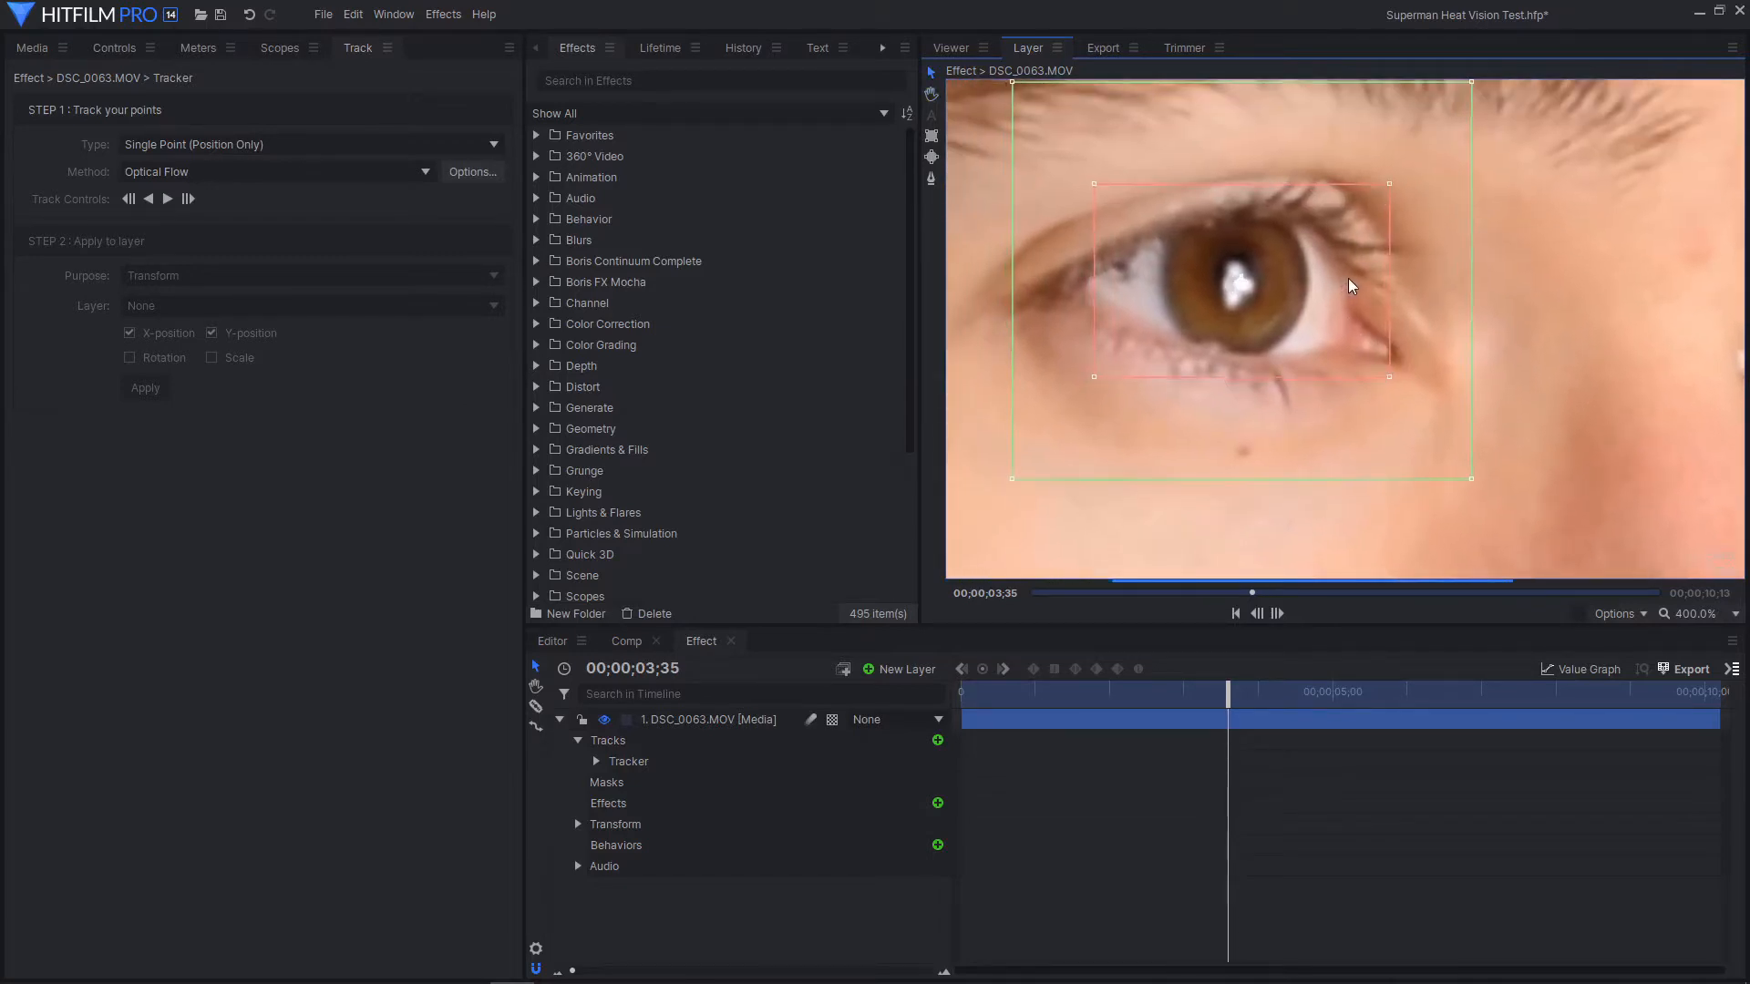
{"action": "scroll", "coordinate": [1397, 298], "scroll_direction": "down", "scroll_amount": 2}
{"action": "scroll", "coordinate": [1488, 362], "scroll_direction": "down", "scroll_amount": 3}
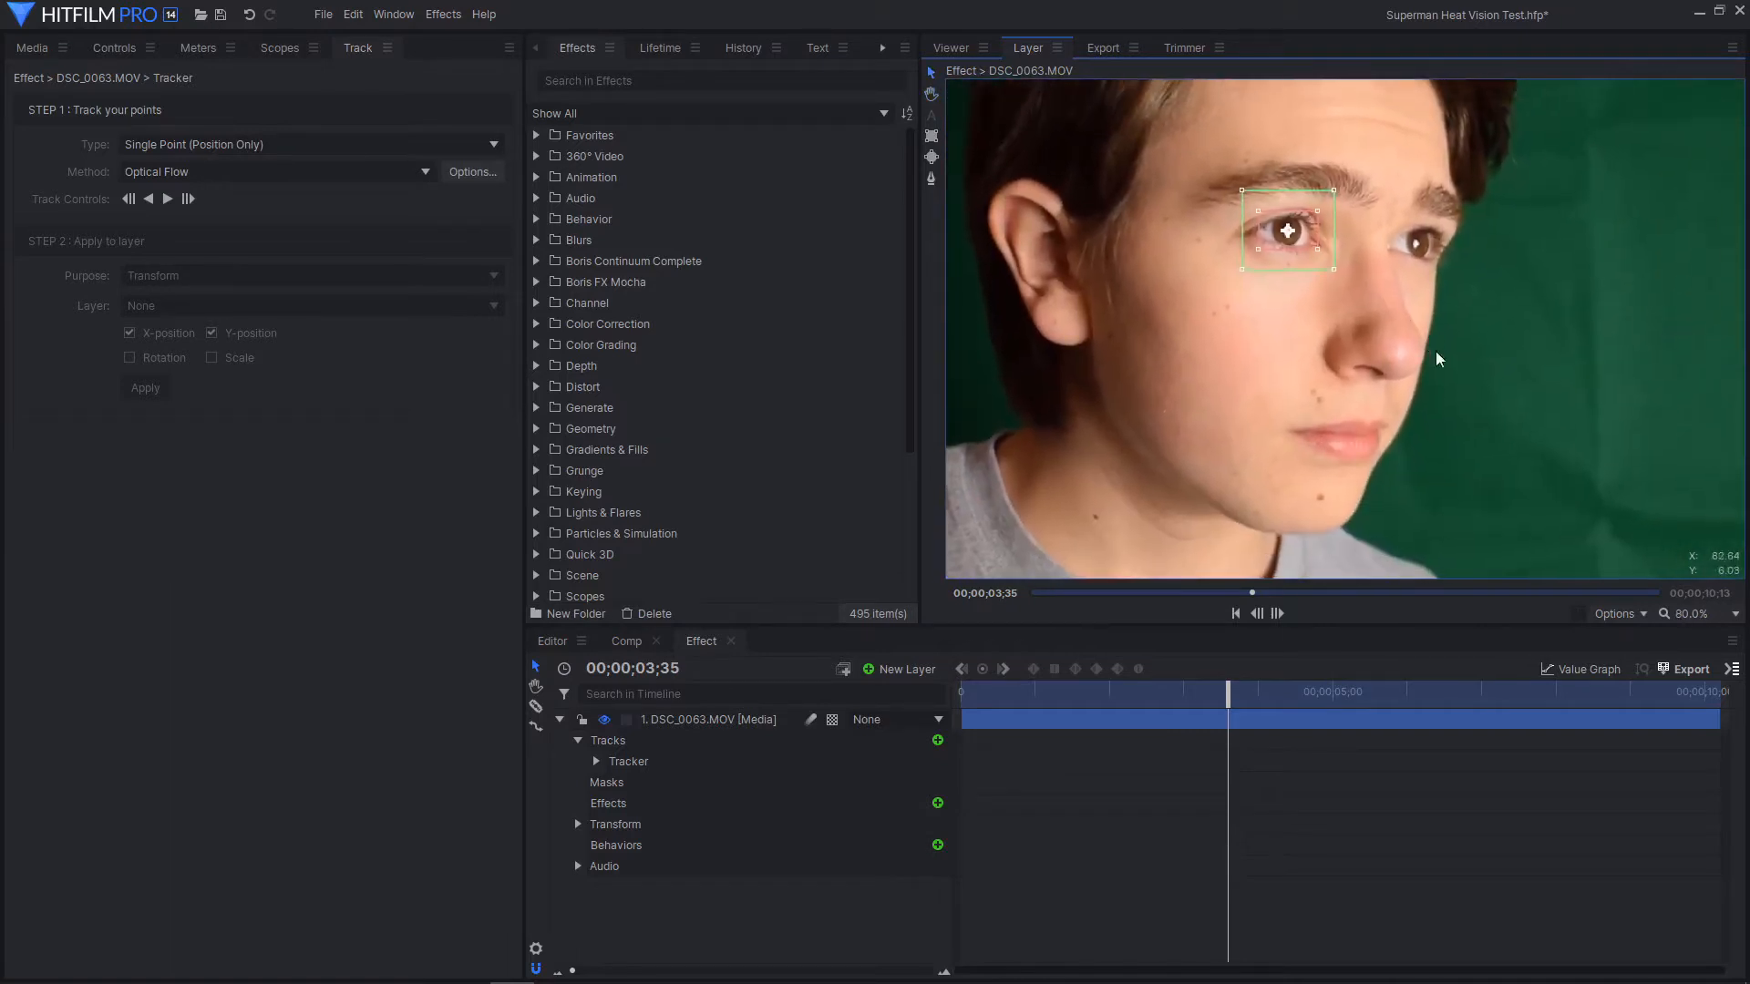
Re-center the tracker on the near eye at the first frame and track it forward through the clip
{"action": "key", "text": "Home"}
{"action": "scroll", "coordinate": [1316, 234], "scroll_direction": "up", "scroll_amount": 3}
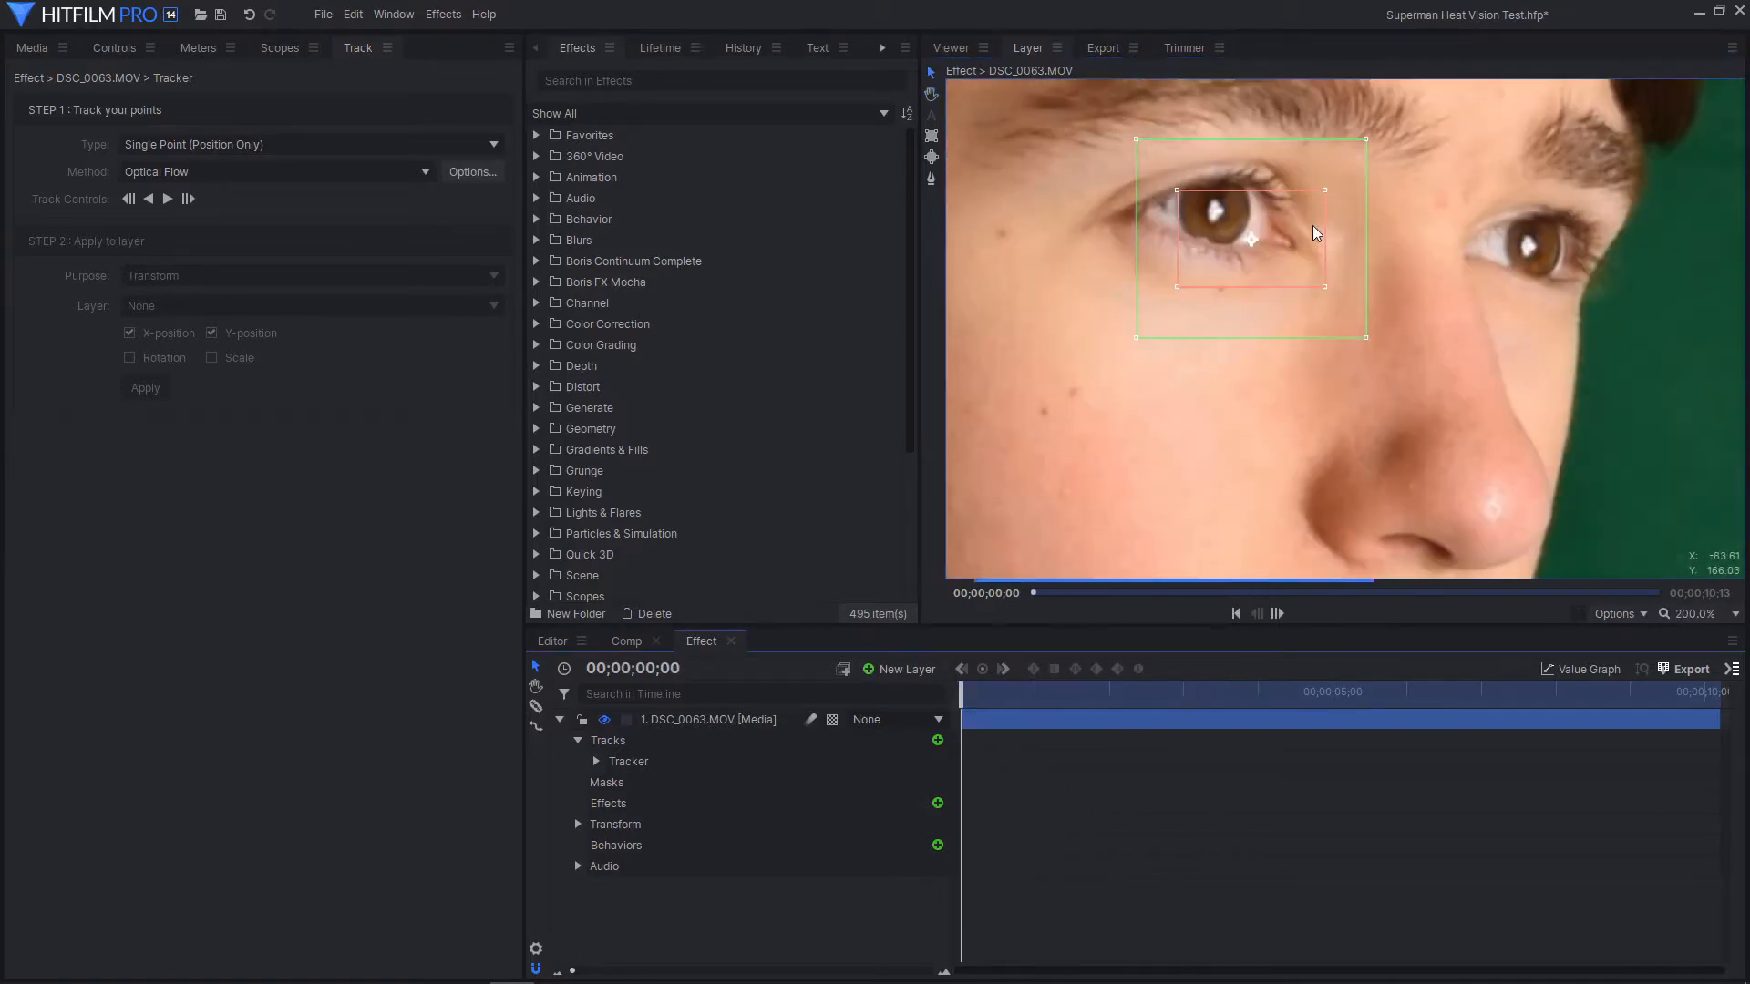
{"action": "left_click_drag", "start_coordinate": [1299, 256], "coordinate": [1267, 233]}
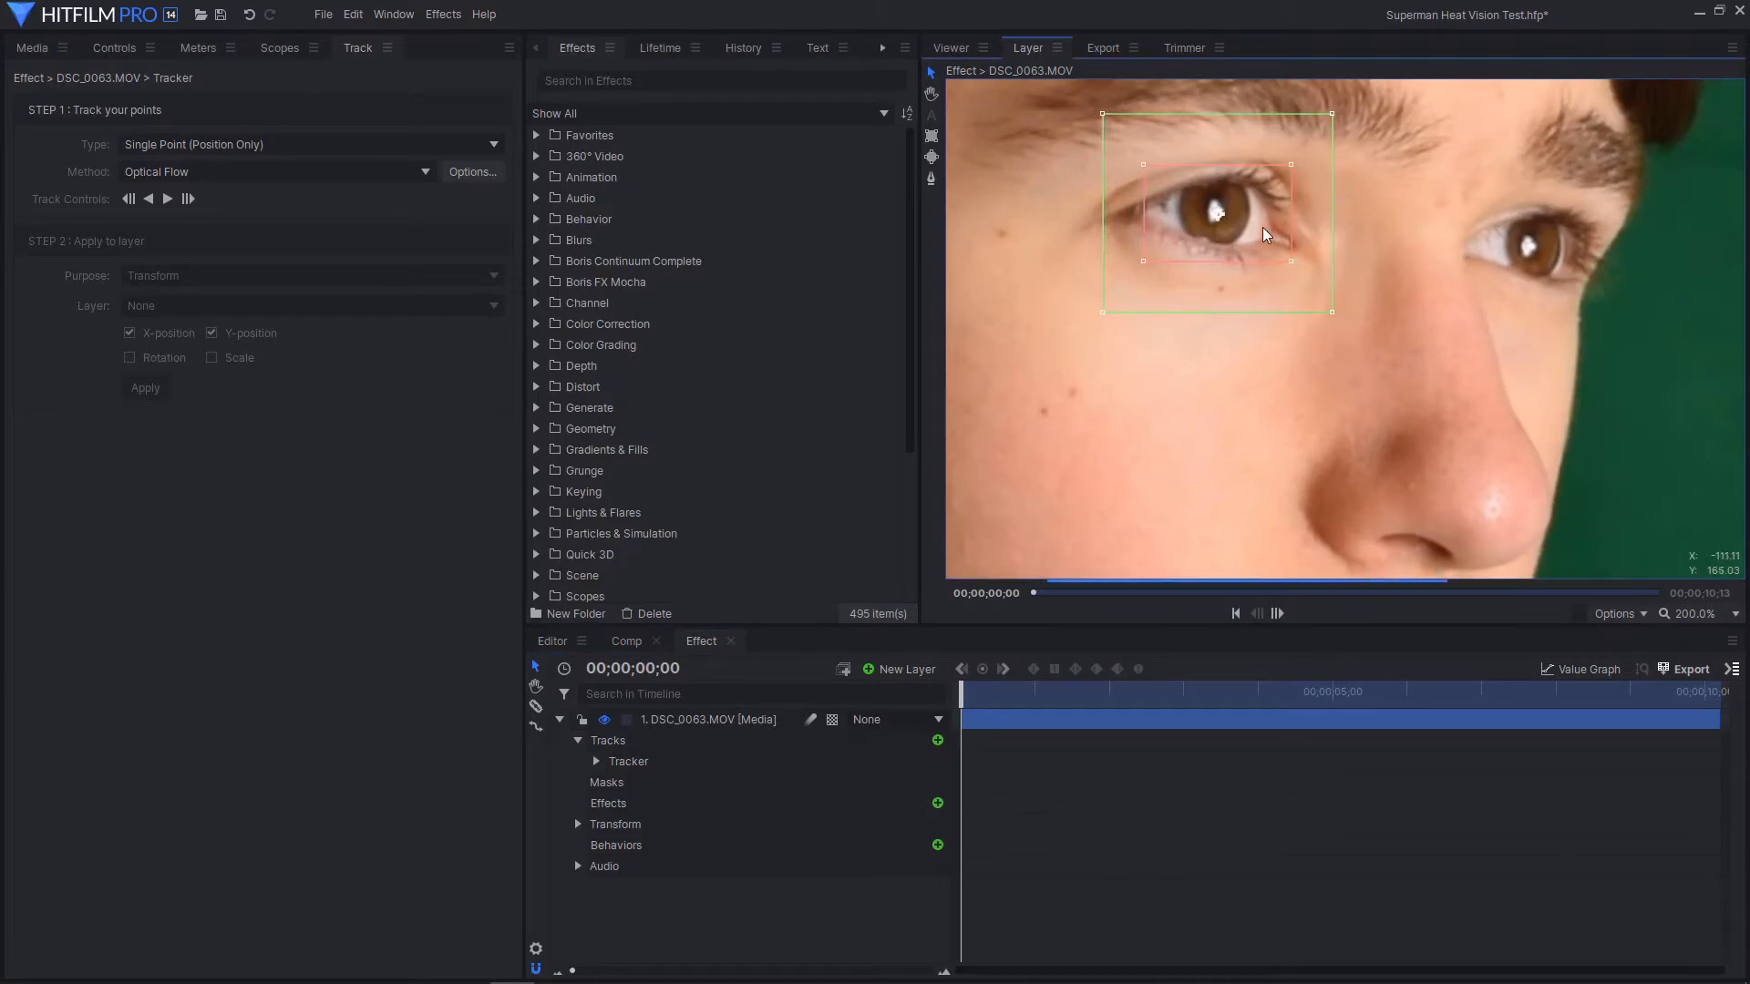
{"action": "left_click", "coordinate": [168, 199]}
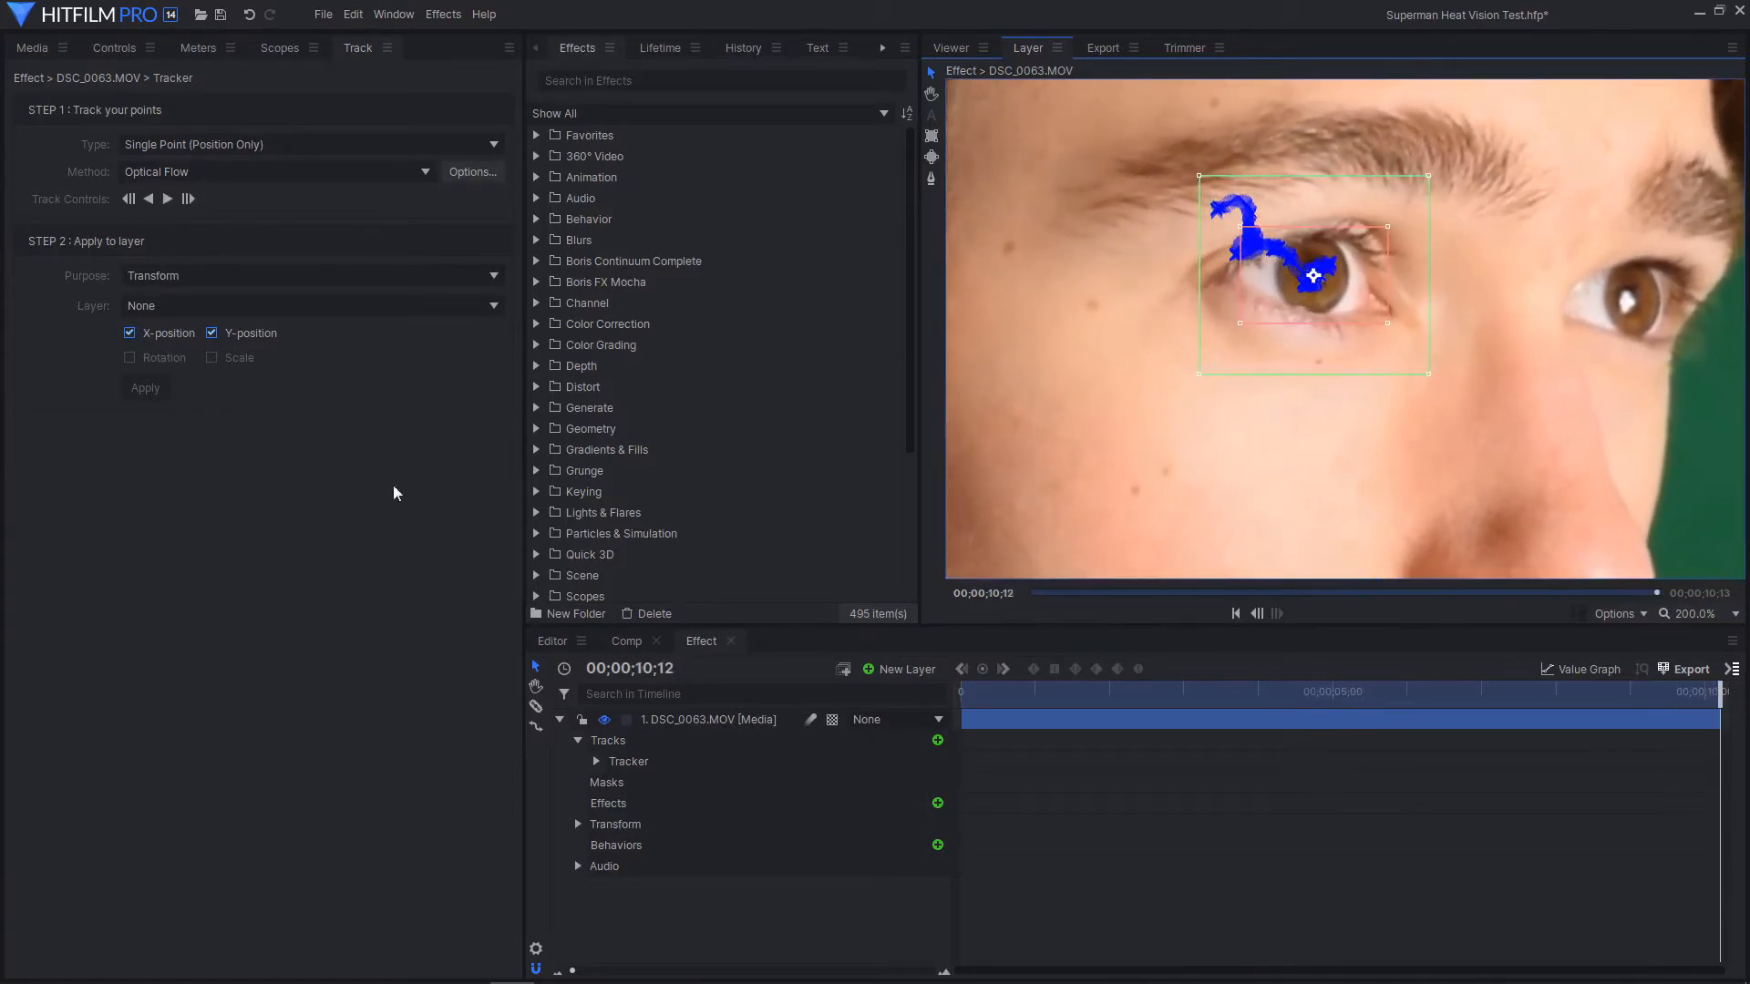
Create a point layer named Right Eye Track
{"action": "left_click", "coordinate": [906, 671]}
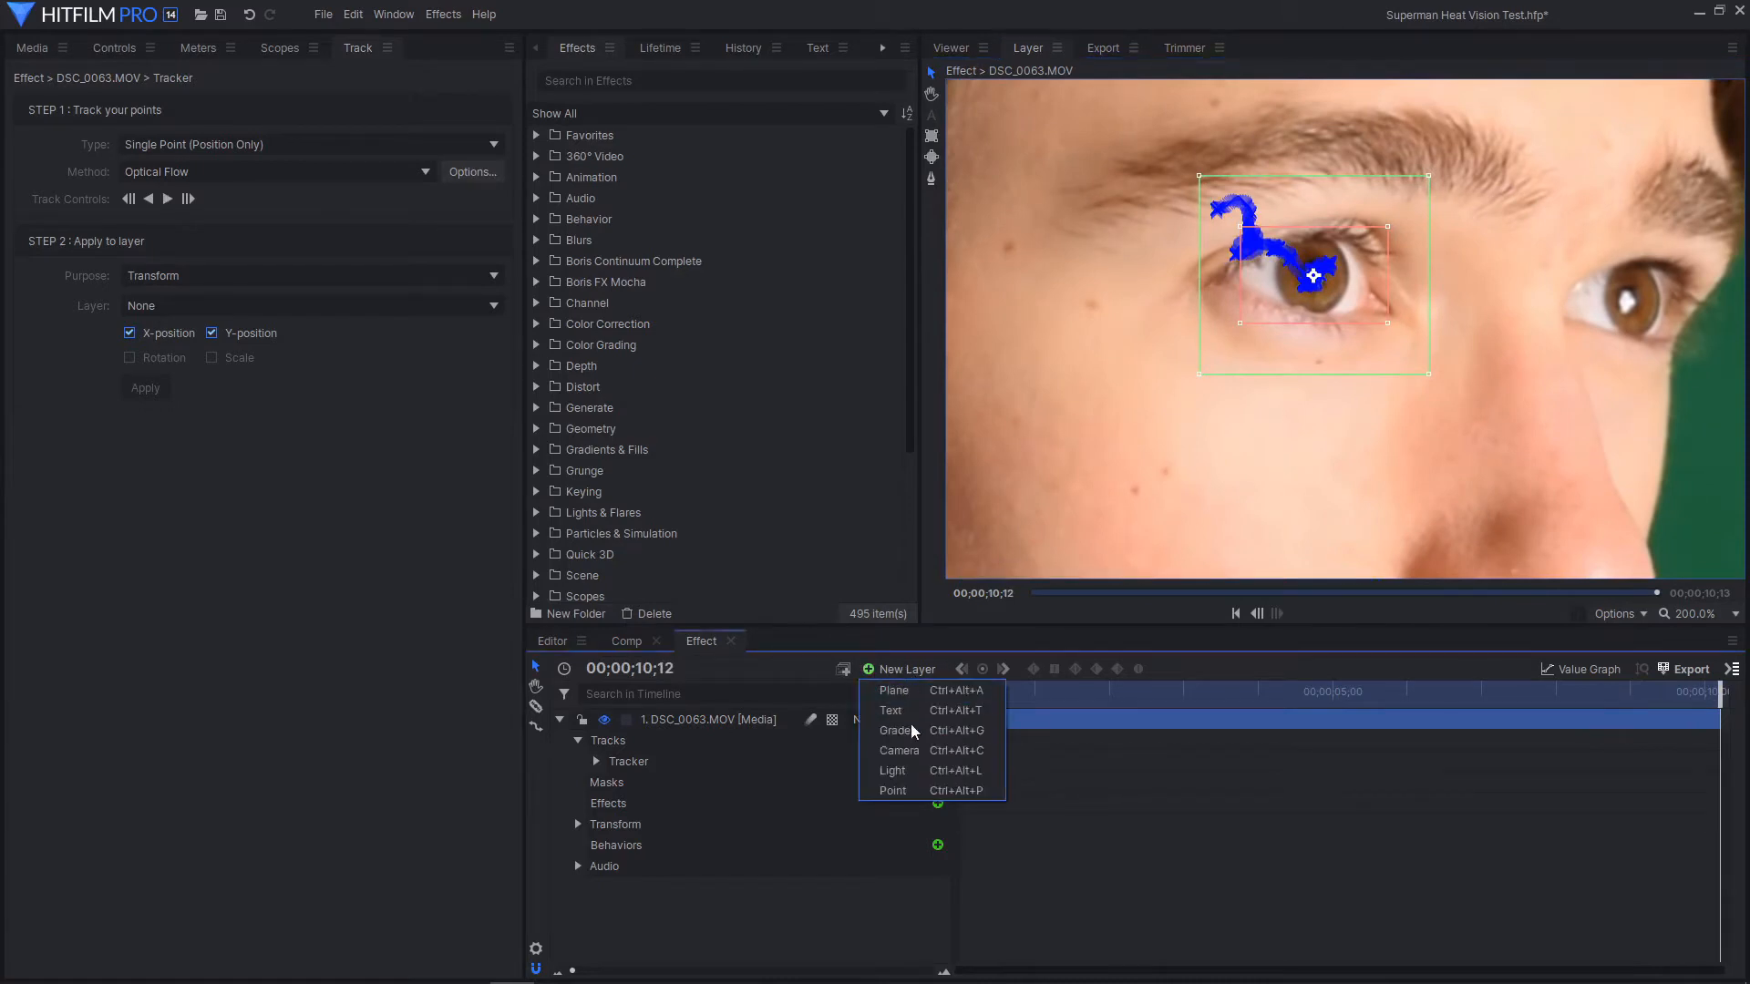
{"action": "left_click", "coordinate": [904, 785]}
{"action": "key", "text": "F2"}
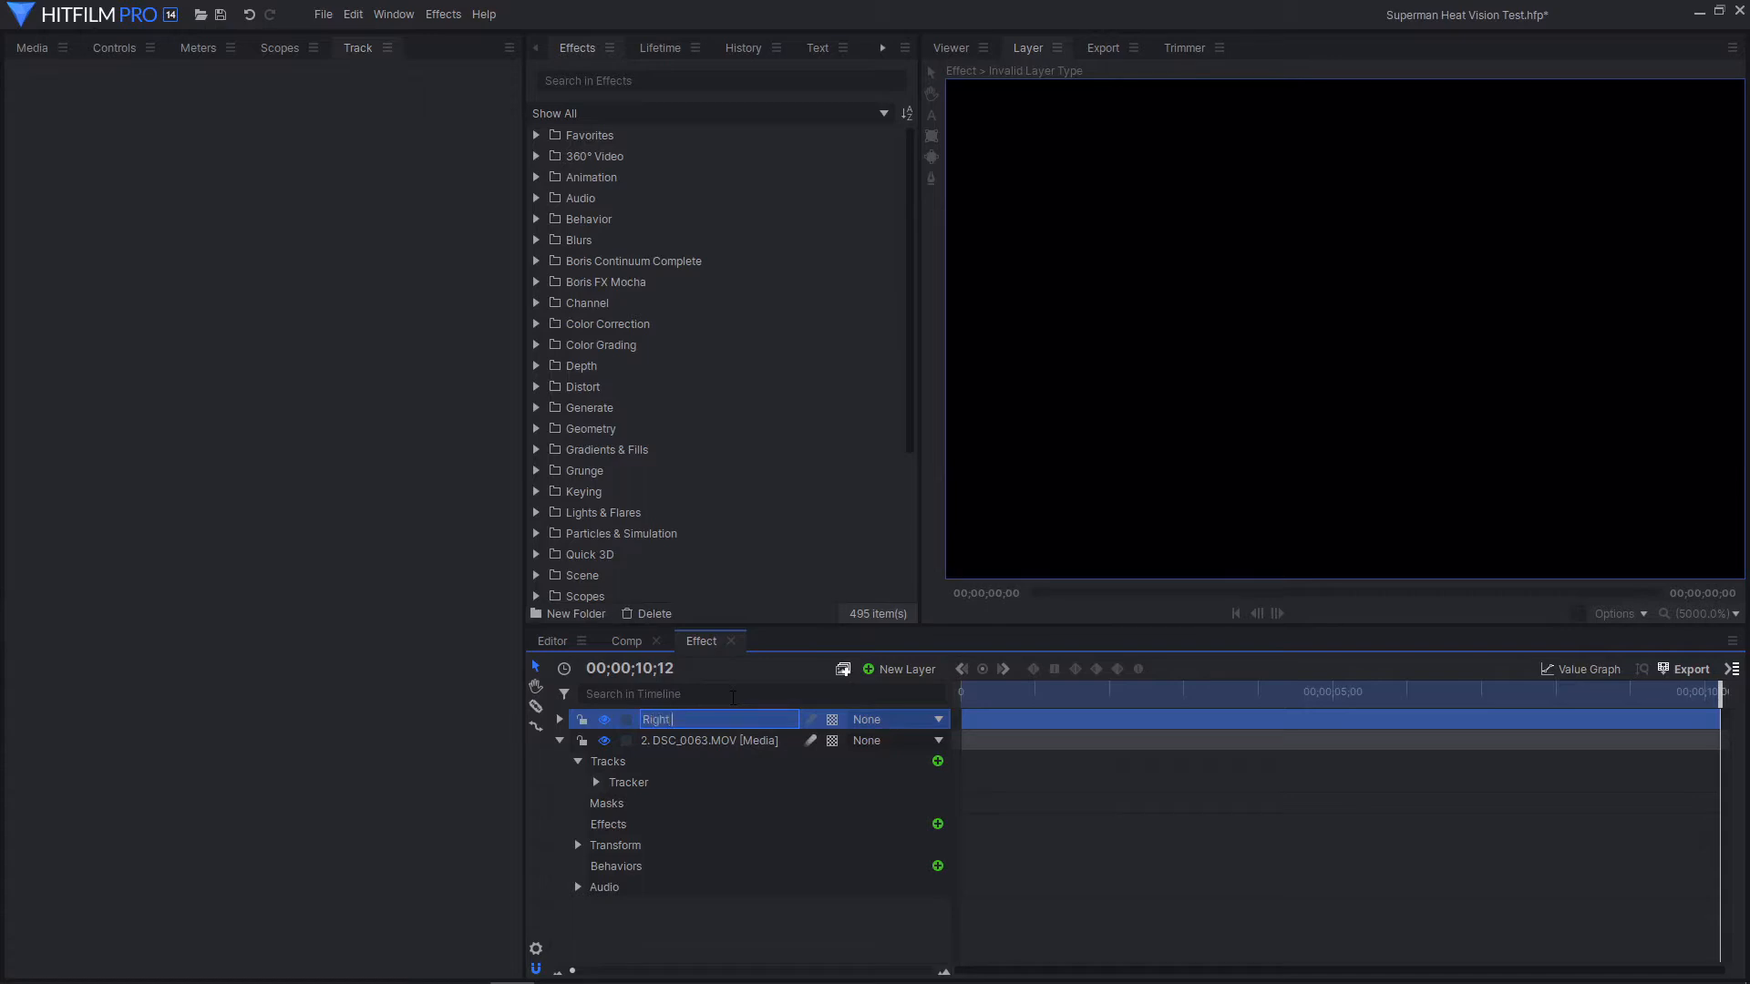
{"action": "type", "text": "Right Eye Track"}
{"action": "key", "text": "Return"}
Set the first tracker's target layer to Right Eye Track
{"action": "left_click", "coordinate": [730, 738]}
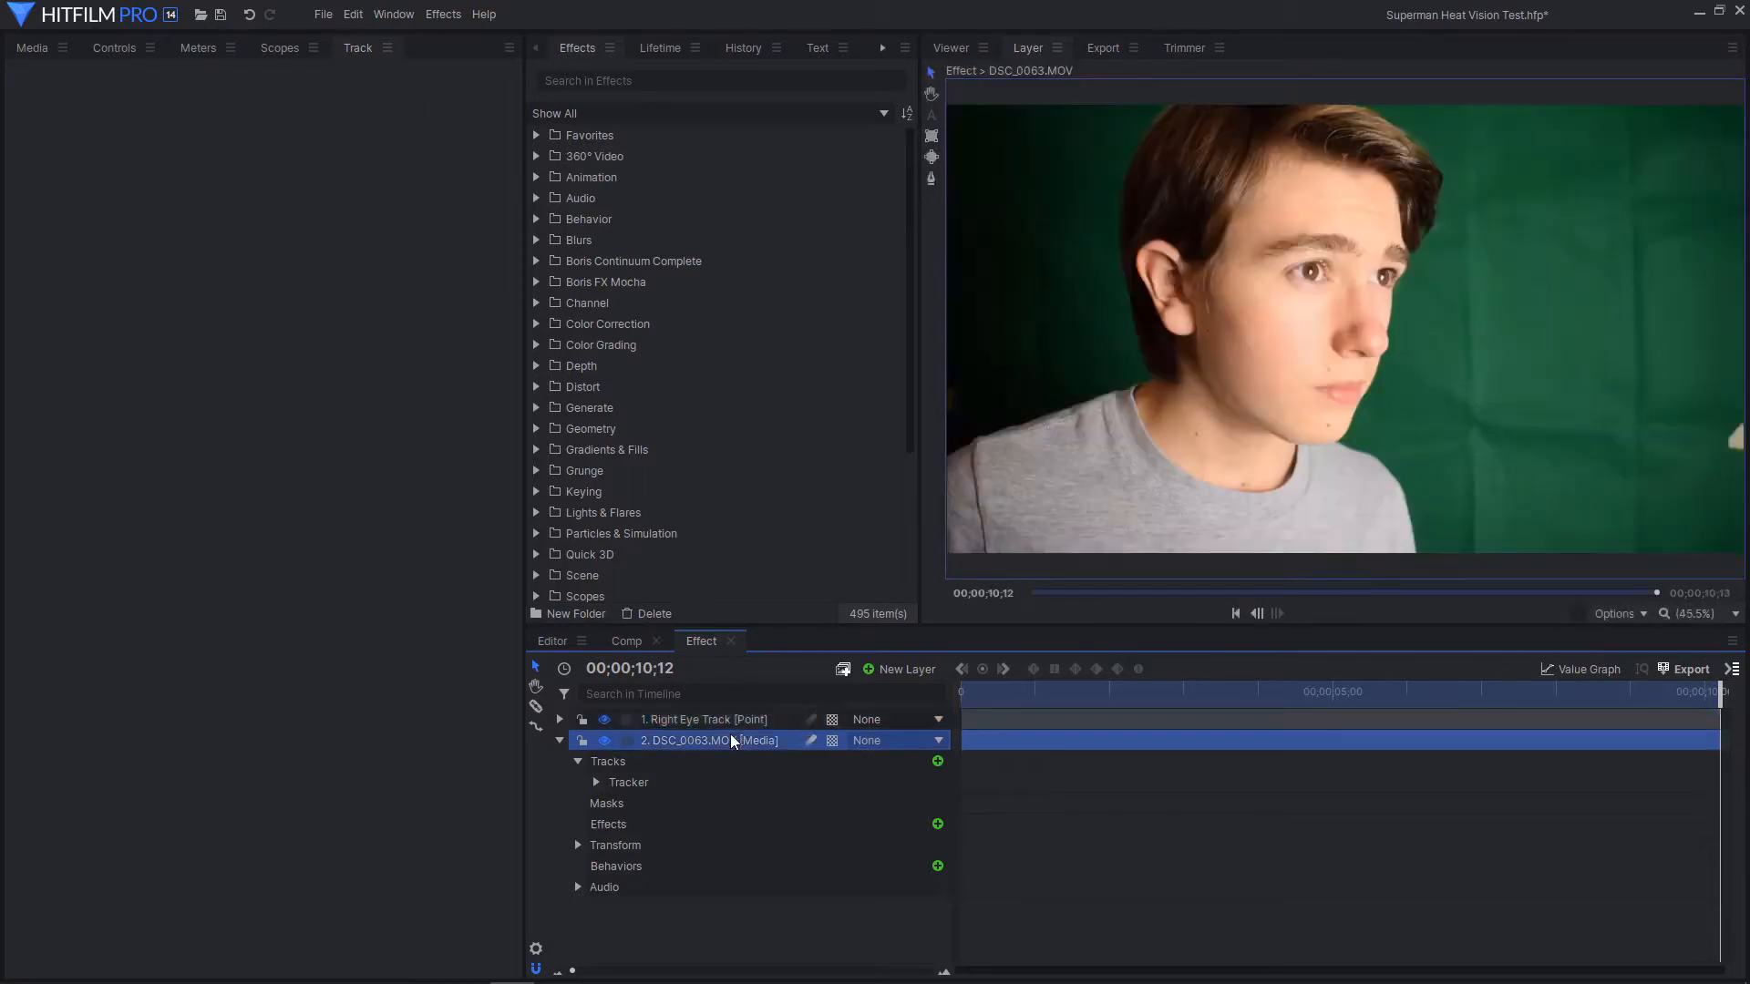
{"action": "left_click", "coordinate": [687, 782]}
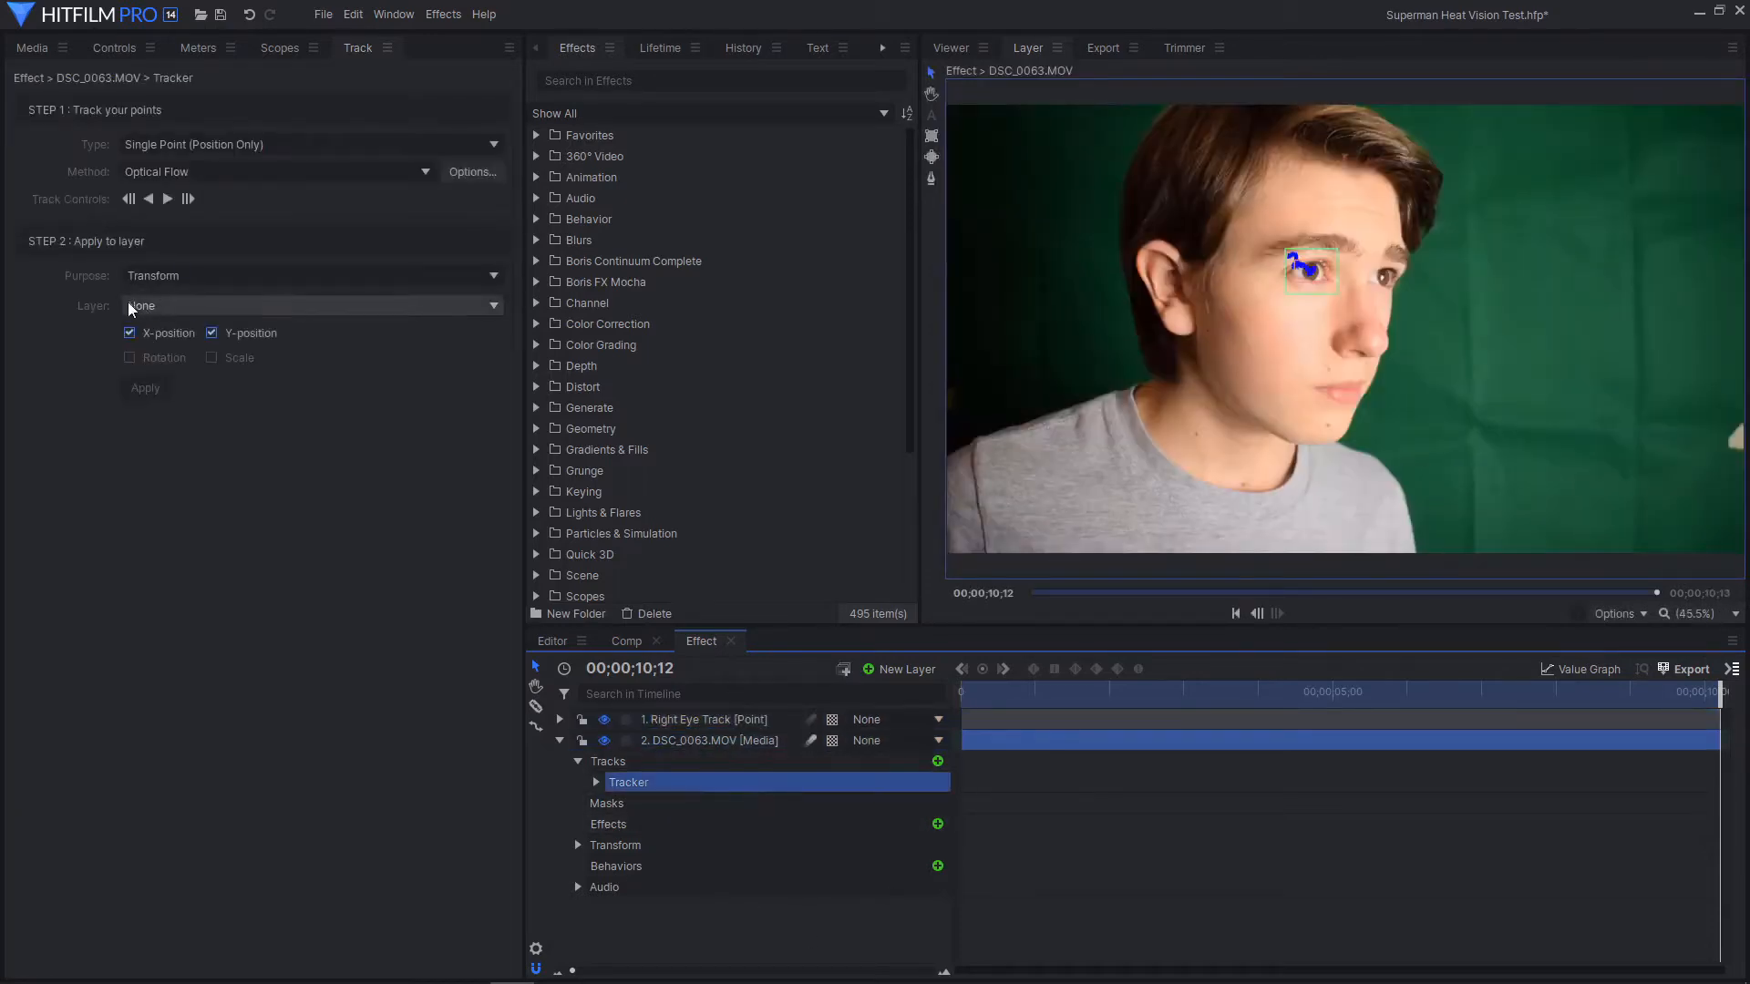
{"action": "left_click", "coordinate": [186, 305]}
{"action": "left_click", "coordinate": [184, 354]}
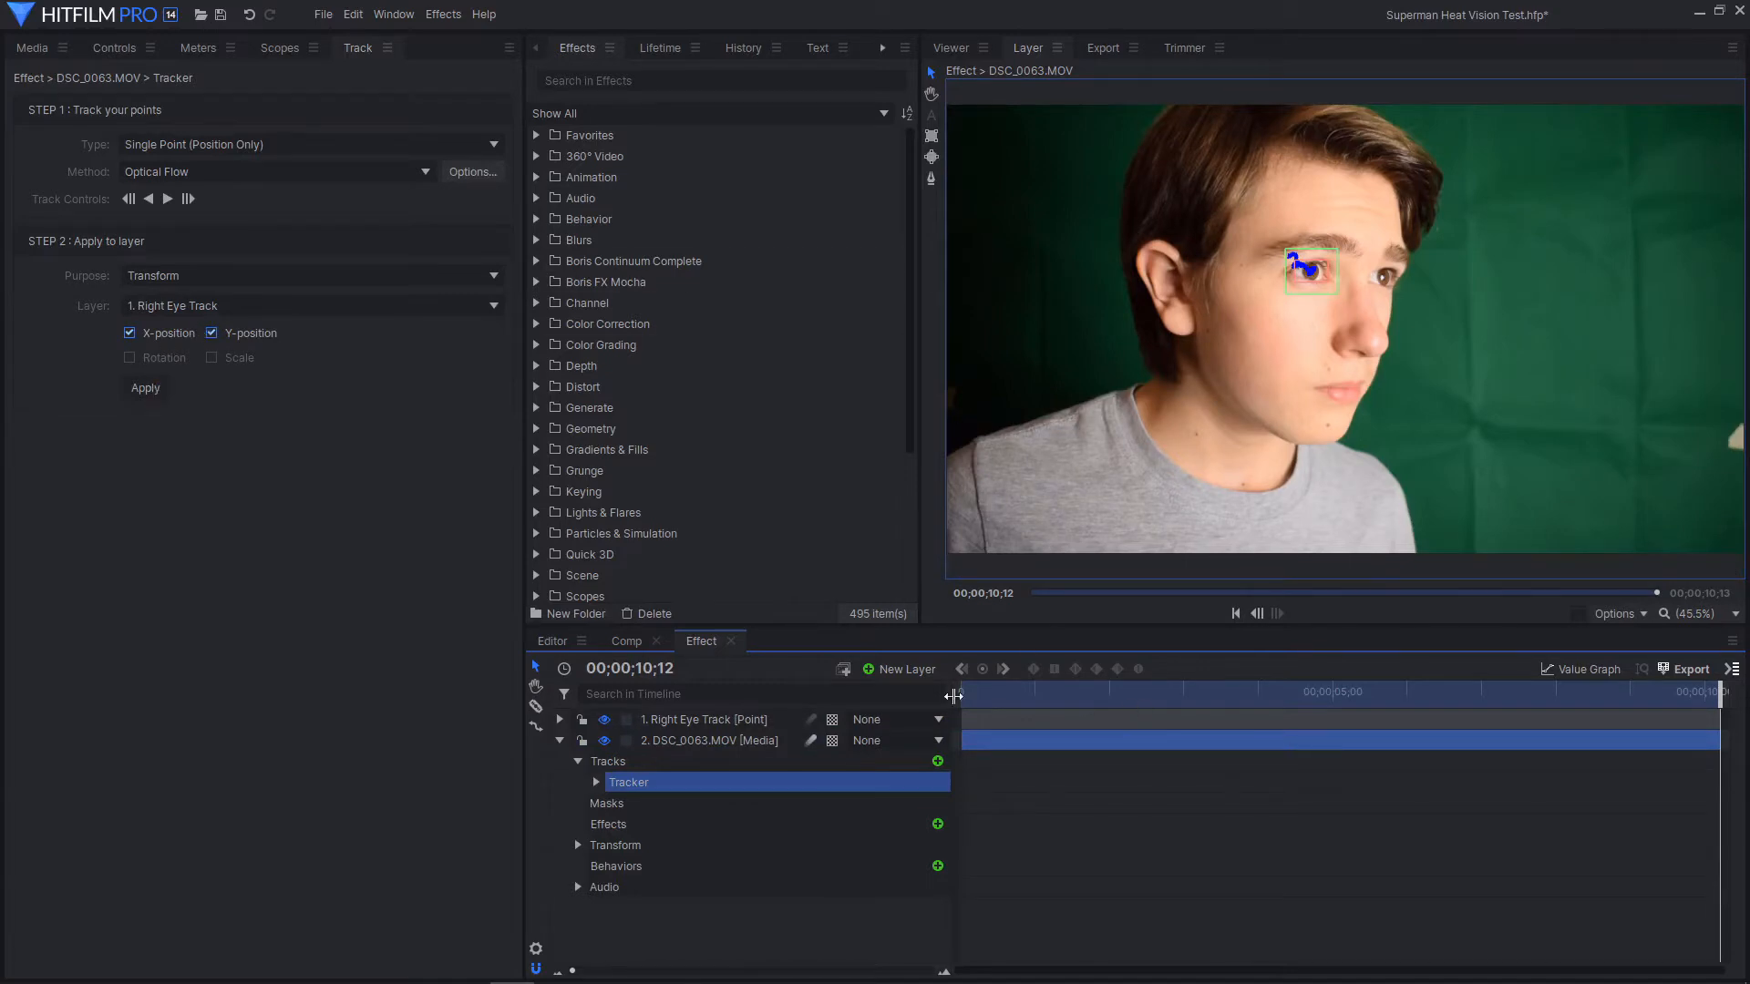
Add a second tracker to the DSC_0063.MOV layer and fit its boxes around the eye farther from the camera
{"action": "left_click", "coordinate": [683, 740]}
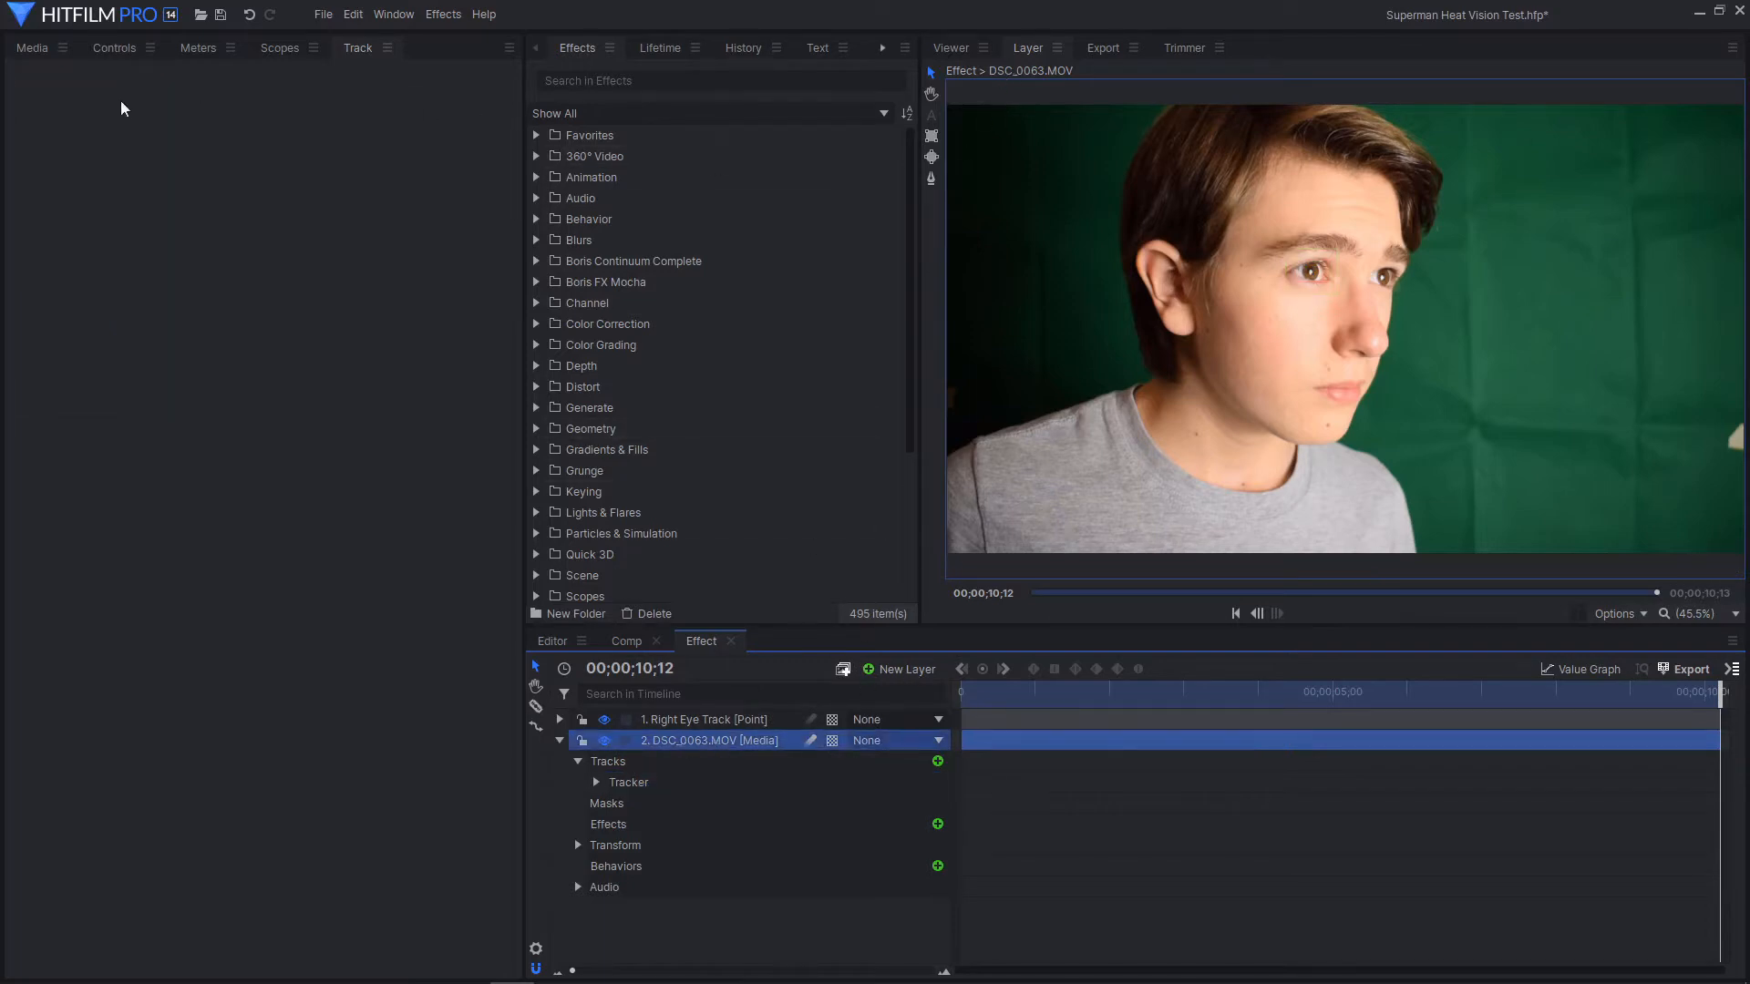
{"action": "left_click", "coordinate": [152, 55]}
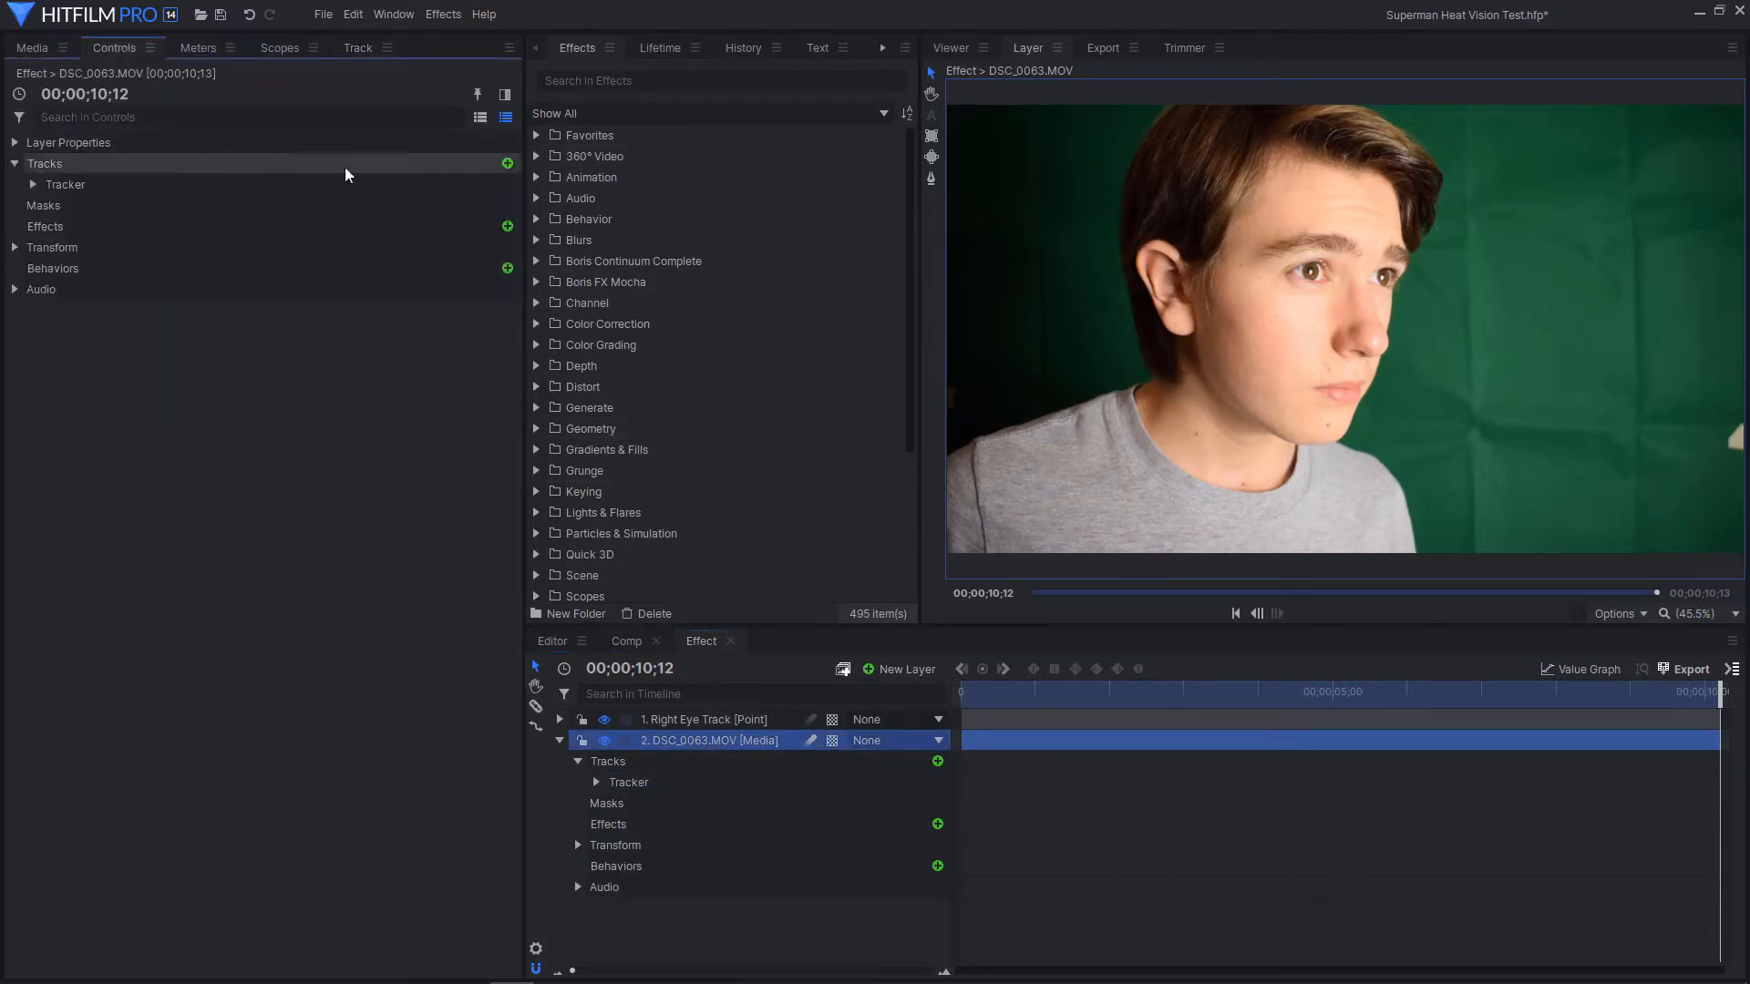
{"action": "left_click", "coordinate": [507, 164]}
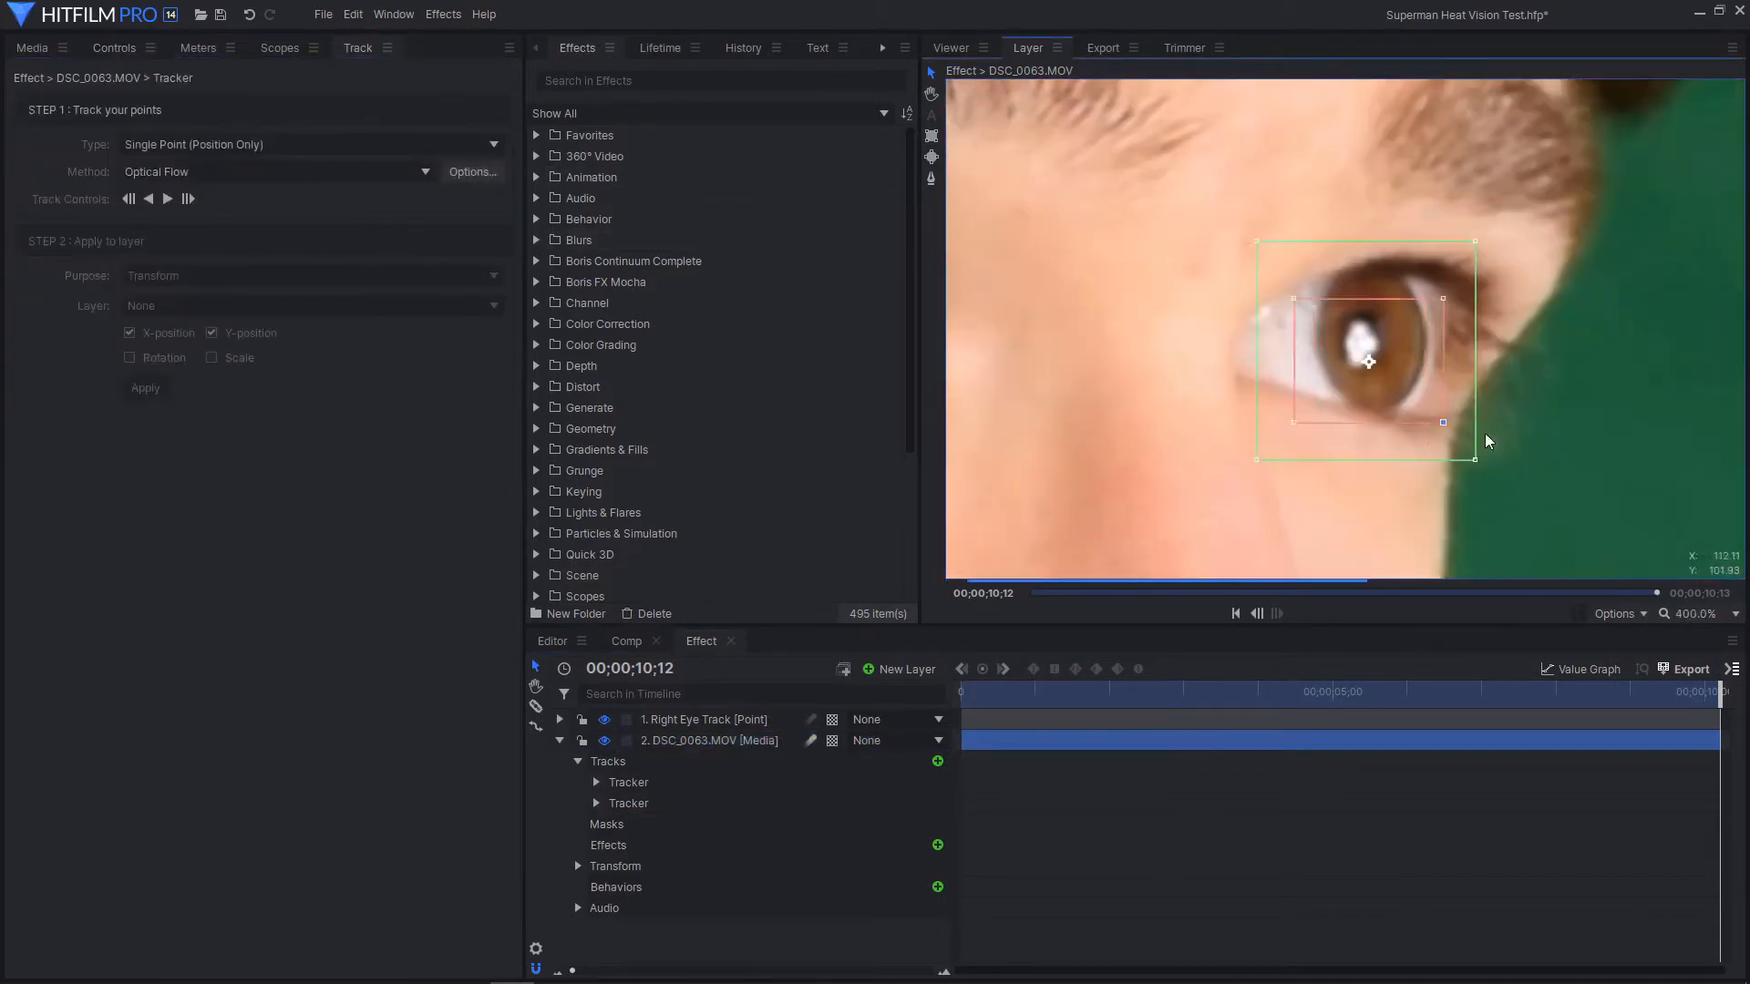
Align the second tracker with the far eye at the first frame and track it forward through the clip
{"action": "scroll", "coordinate": [1426, 367], "scroll_direction": "down", "scroll_amount": 3}
{"action": "left_click", "coordinate": [963, 692]}
{"action": "scroll", "coordinate": [1407, 387], "scroll_direction": "up", "scroll_amount": 2}
{"action": "scroll", "coordinate": [1270, 273], "scroll_direction": "down", "scroll_amount": 2}
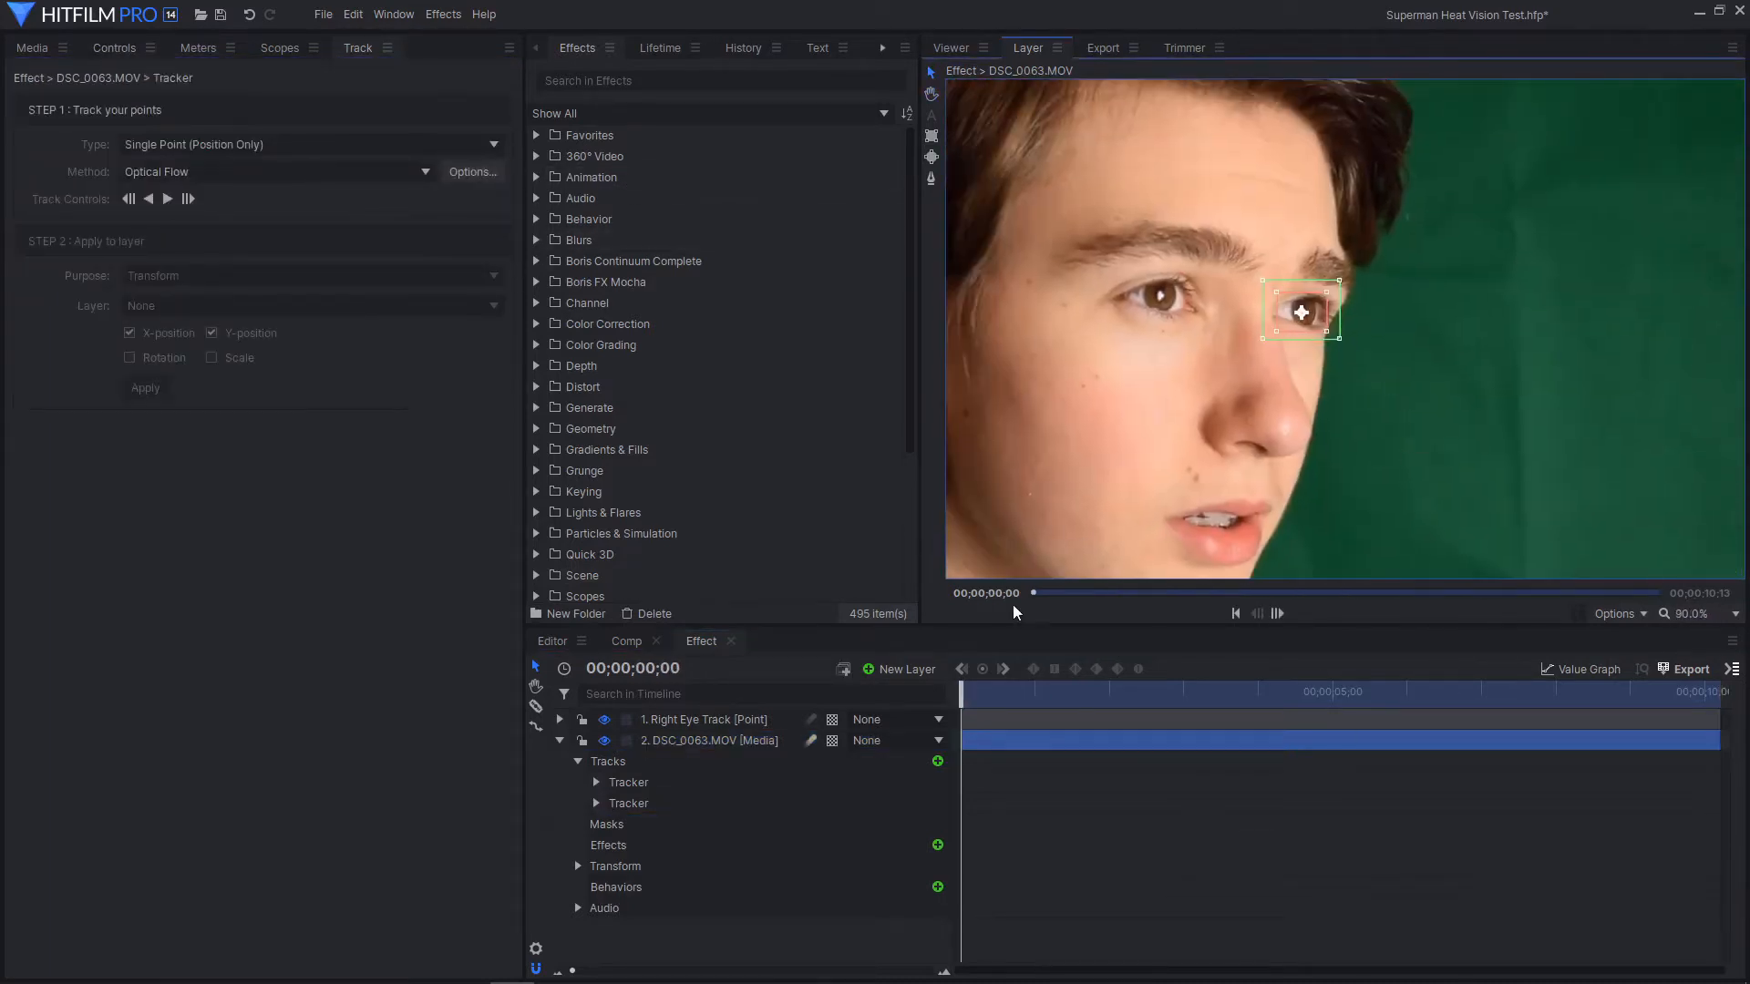
{"action": "left_click", "coordinate": [167, 199]}
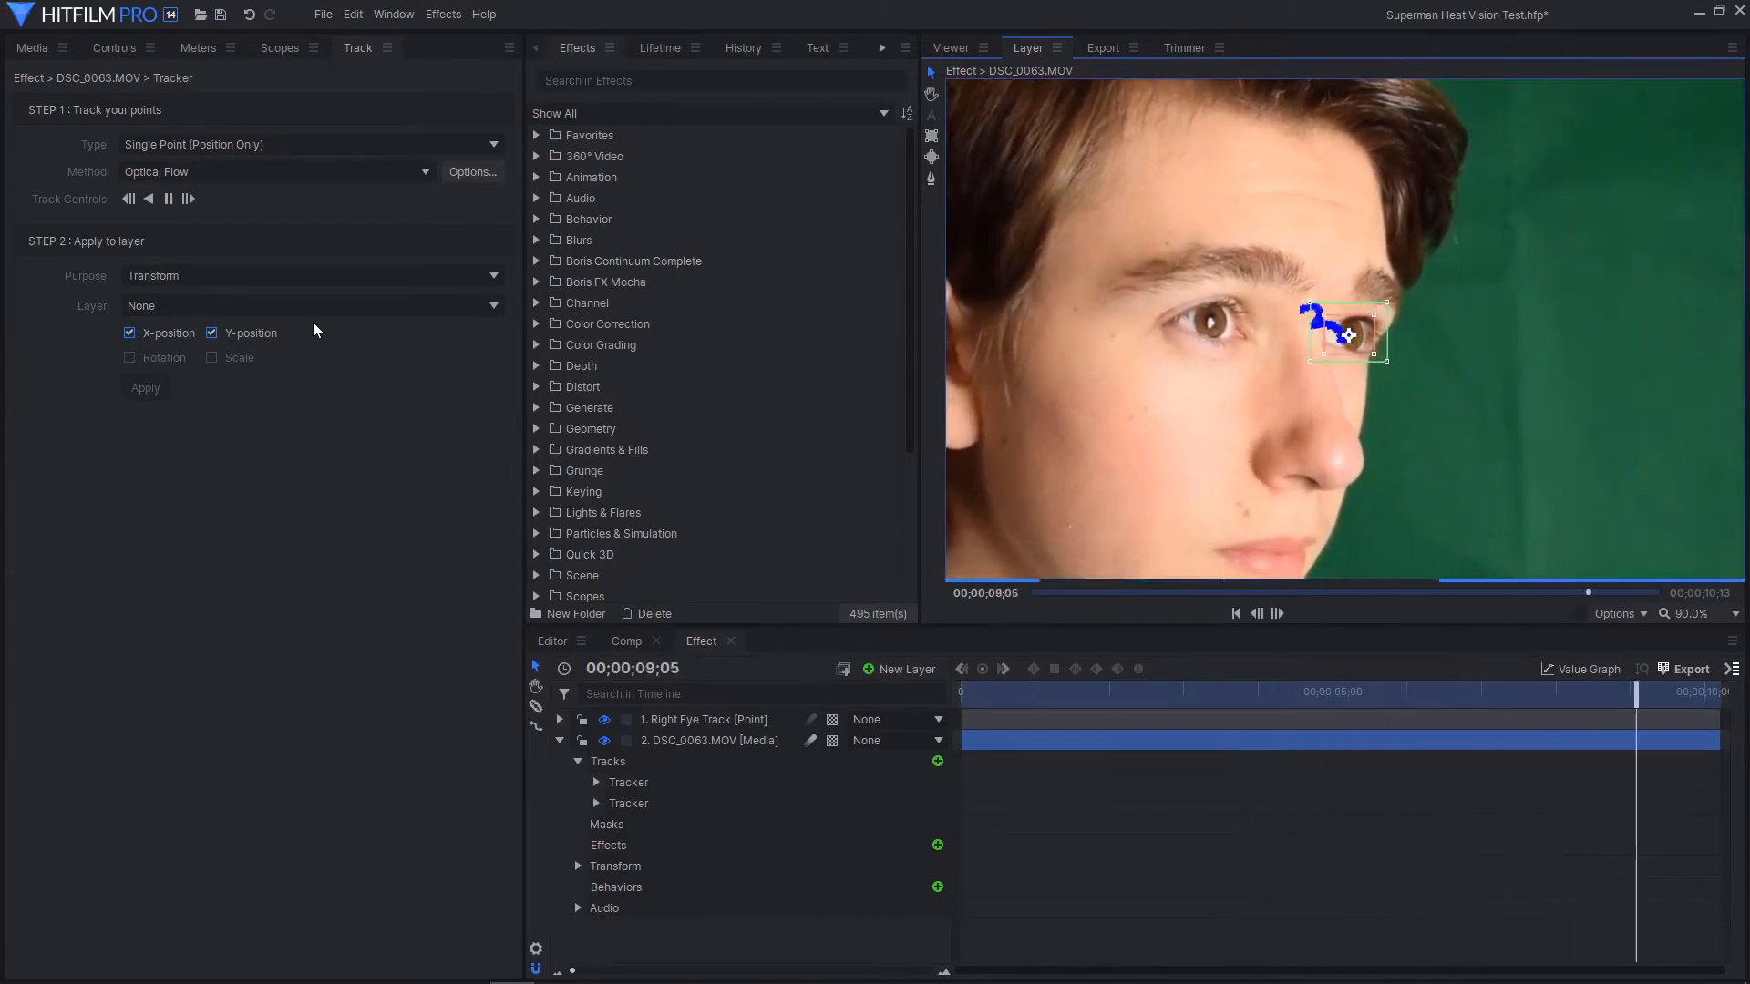
Create a point layer named Left Eye Track
{"action": "left_click", "coordinate": [919, 670]}
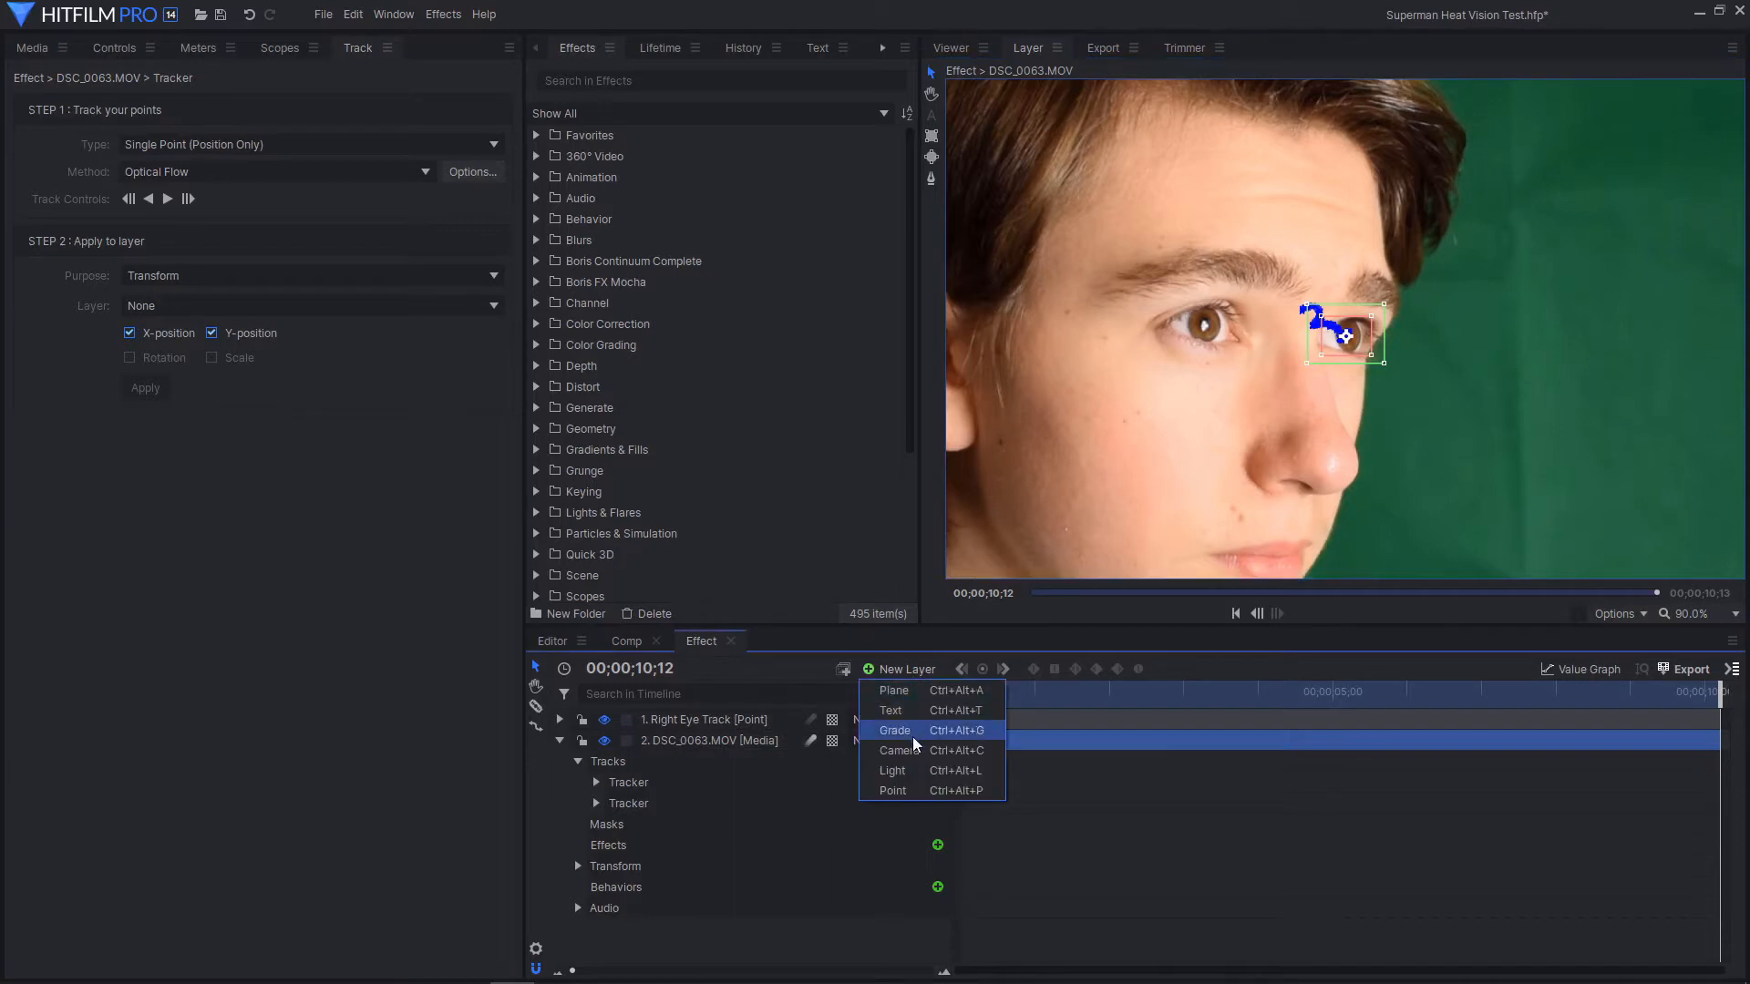
{"action": "left_click", "coordinate": [911, 778]}
{"action": "double_click", "coordinate": [766, 715]}
{"action": "type", "text": "Left Eye"}
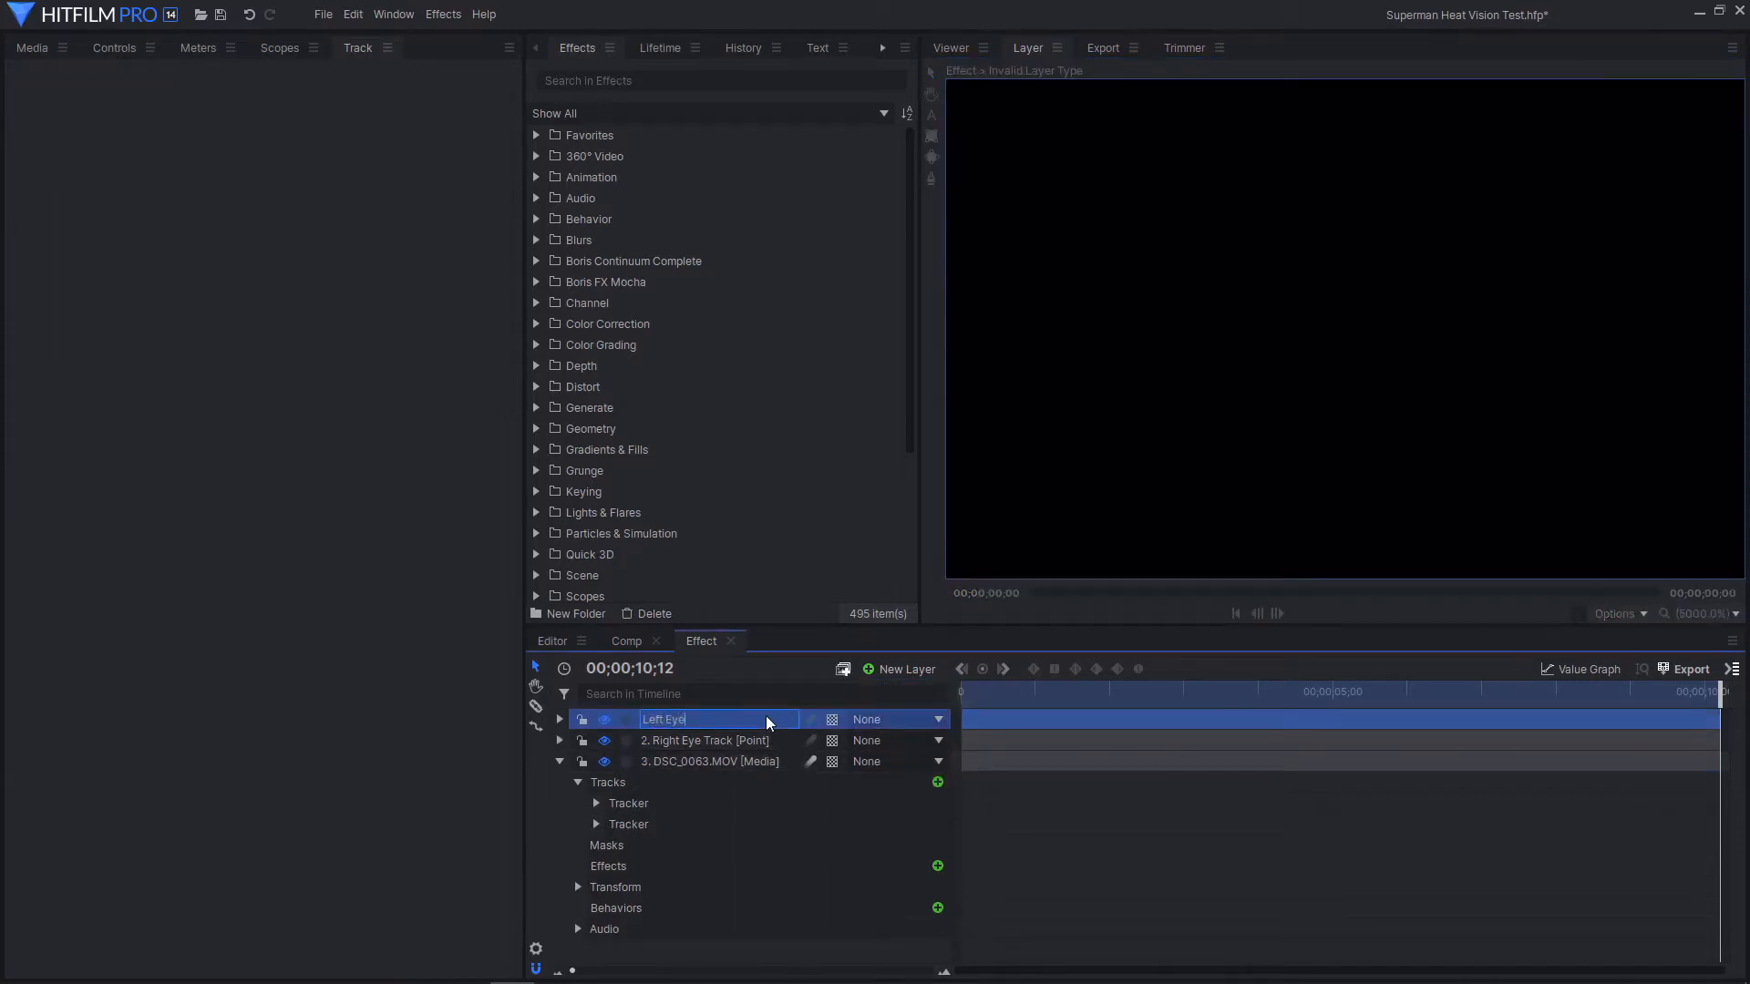
{"action": "type", "text": " Track"}
{"action": "key", "text": "Return"}
Set the second tracker's target layer to Left Eye Track and apply its tracking data
{"action": "left_click", "coordinate": [693, 757]}
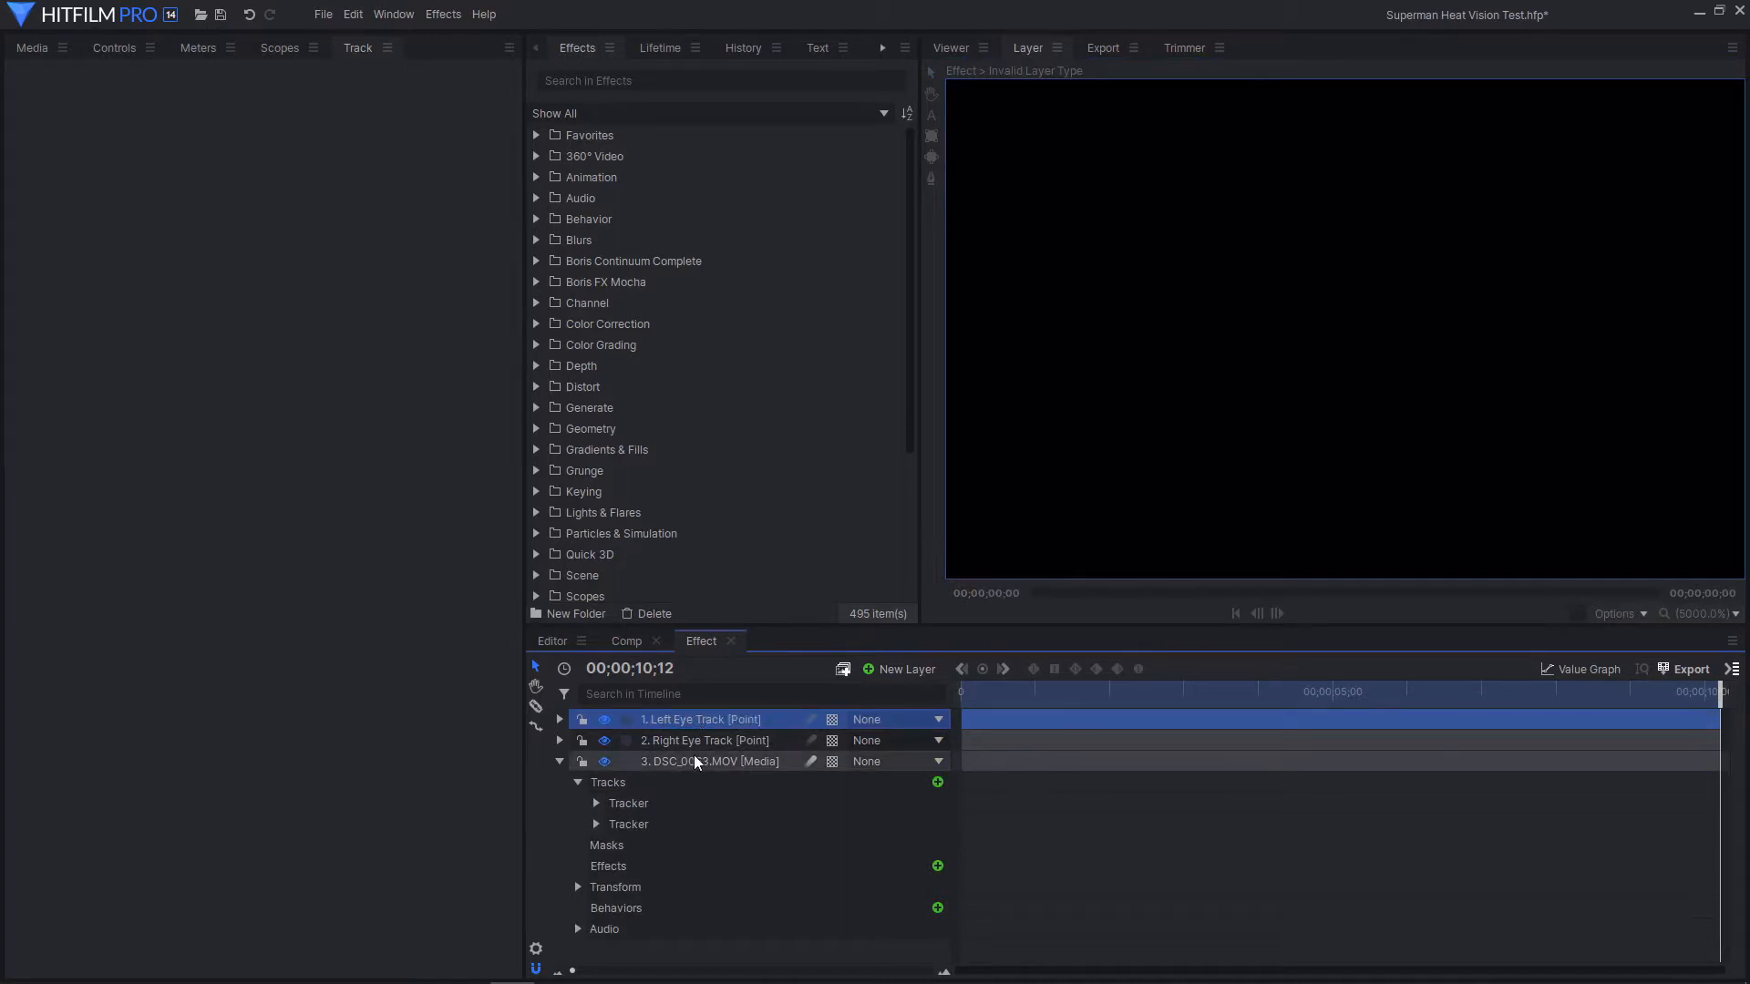
{"action": "left_click", "coordinate": [682, 806]}
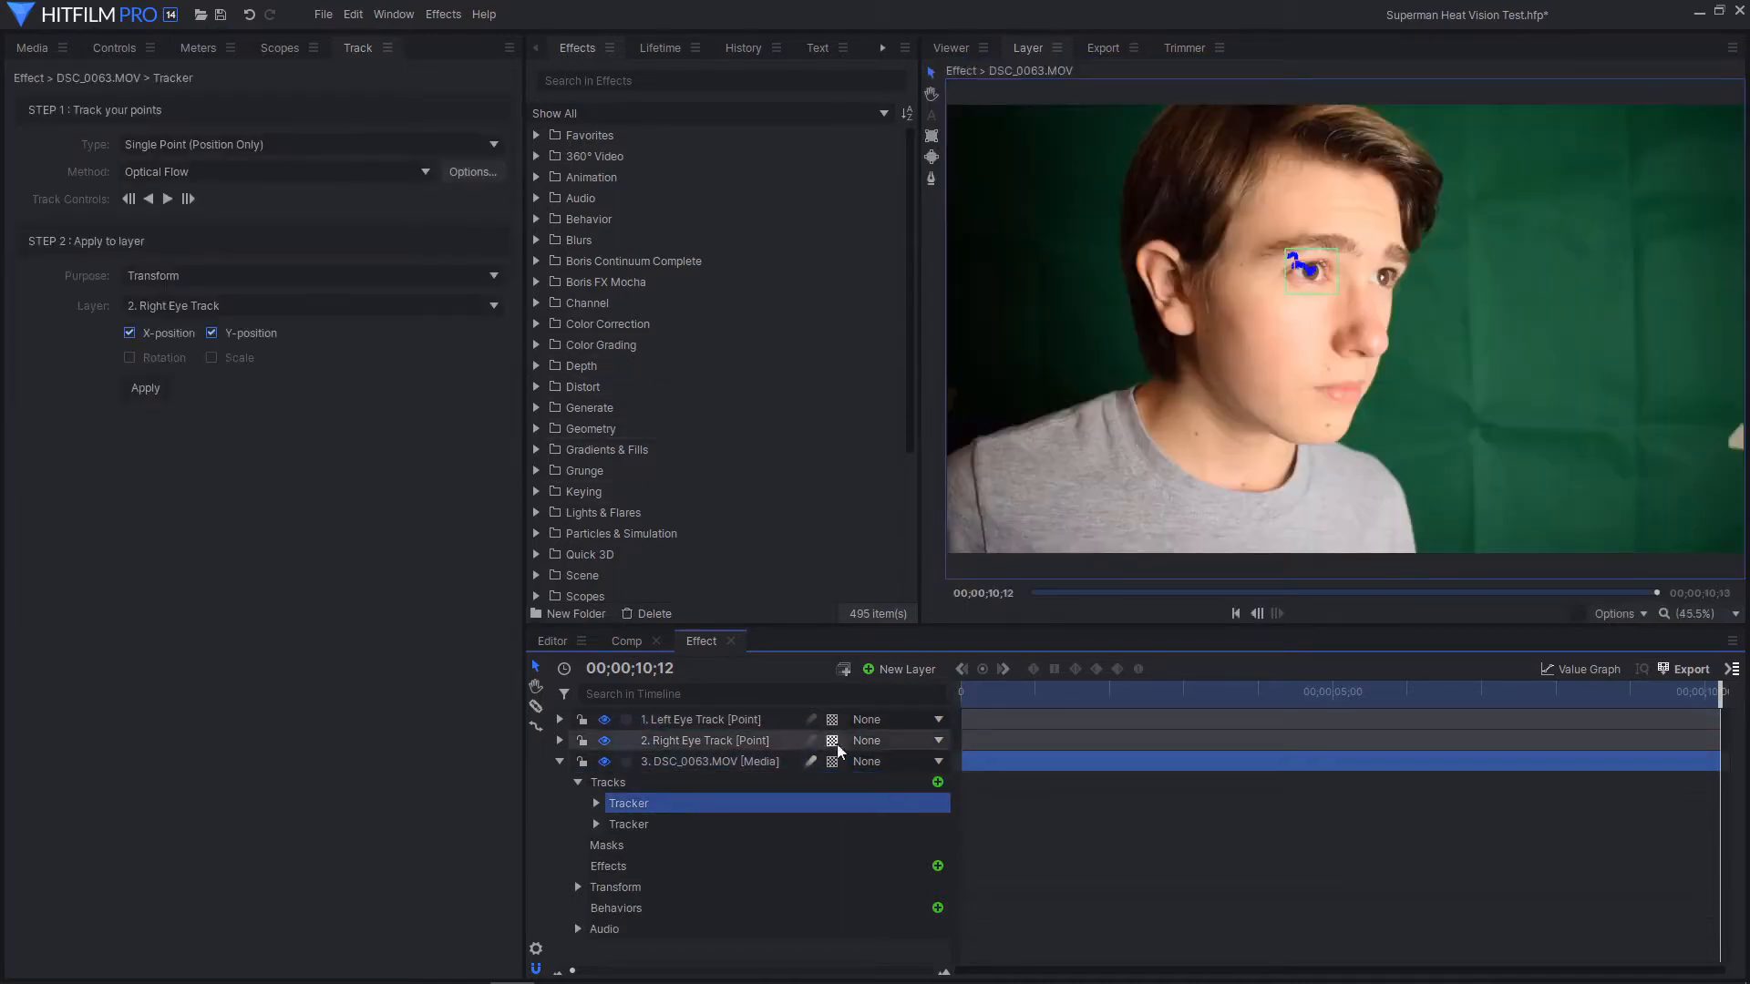
{"action": "left_click", "coordinate": [684, 824]}
{"action": "left_click", "coordinate": [214, 308]}
{"action": "left_click", "coordinate": [205, 379]}
{"action": "left_click", "coordinate": [194, 309]}
{"action": "left_click", "coordinate": [195, 351]}
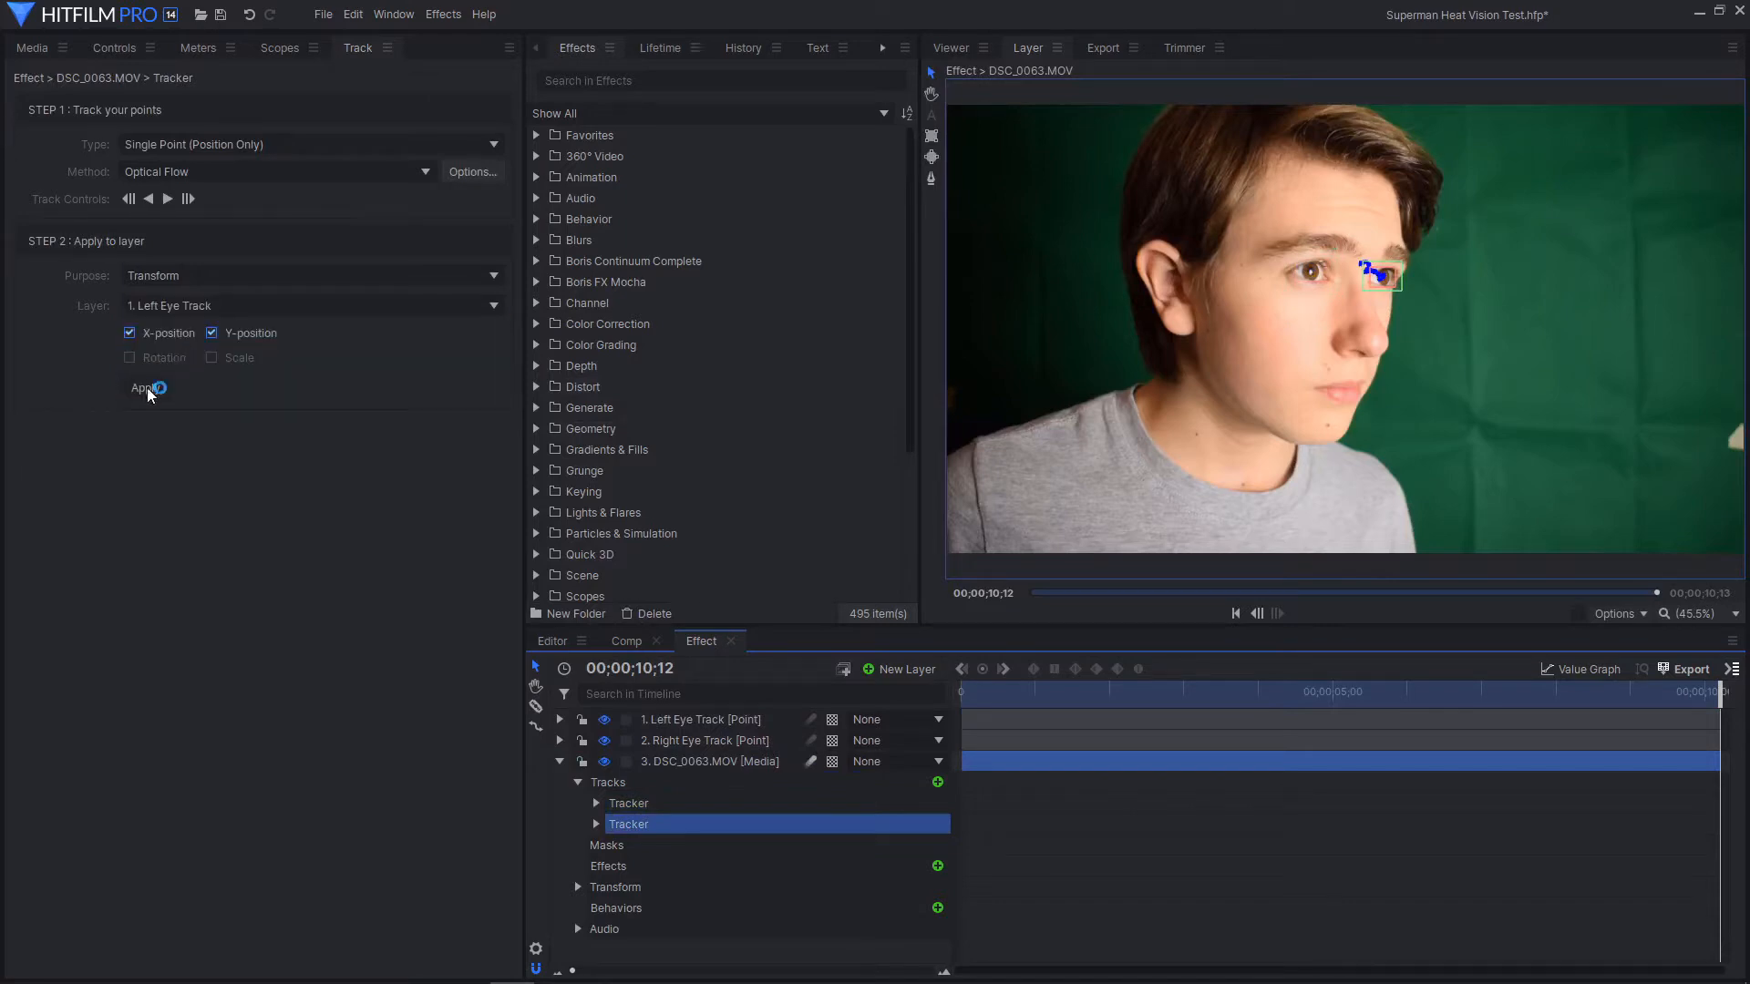
Return to the composite view, collapse the DSC_0063.MOV layer and show the project media
{"action": "left_click", "coordinate": [958, 52]}
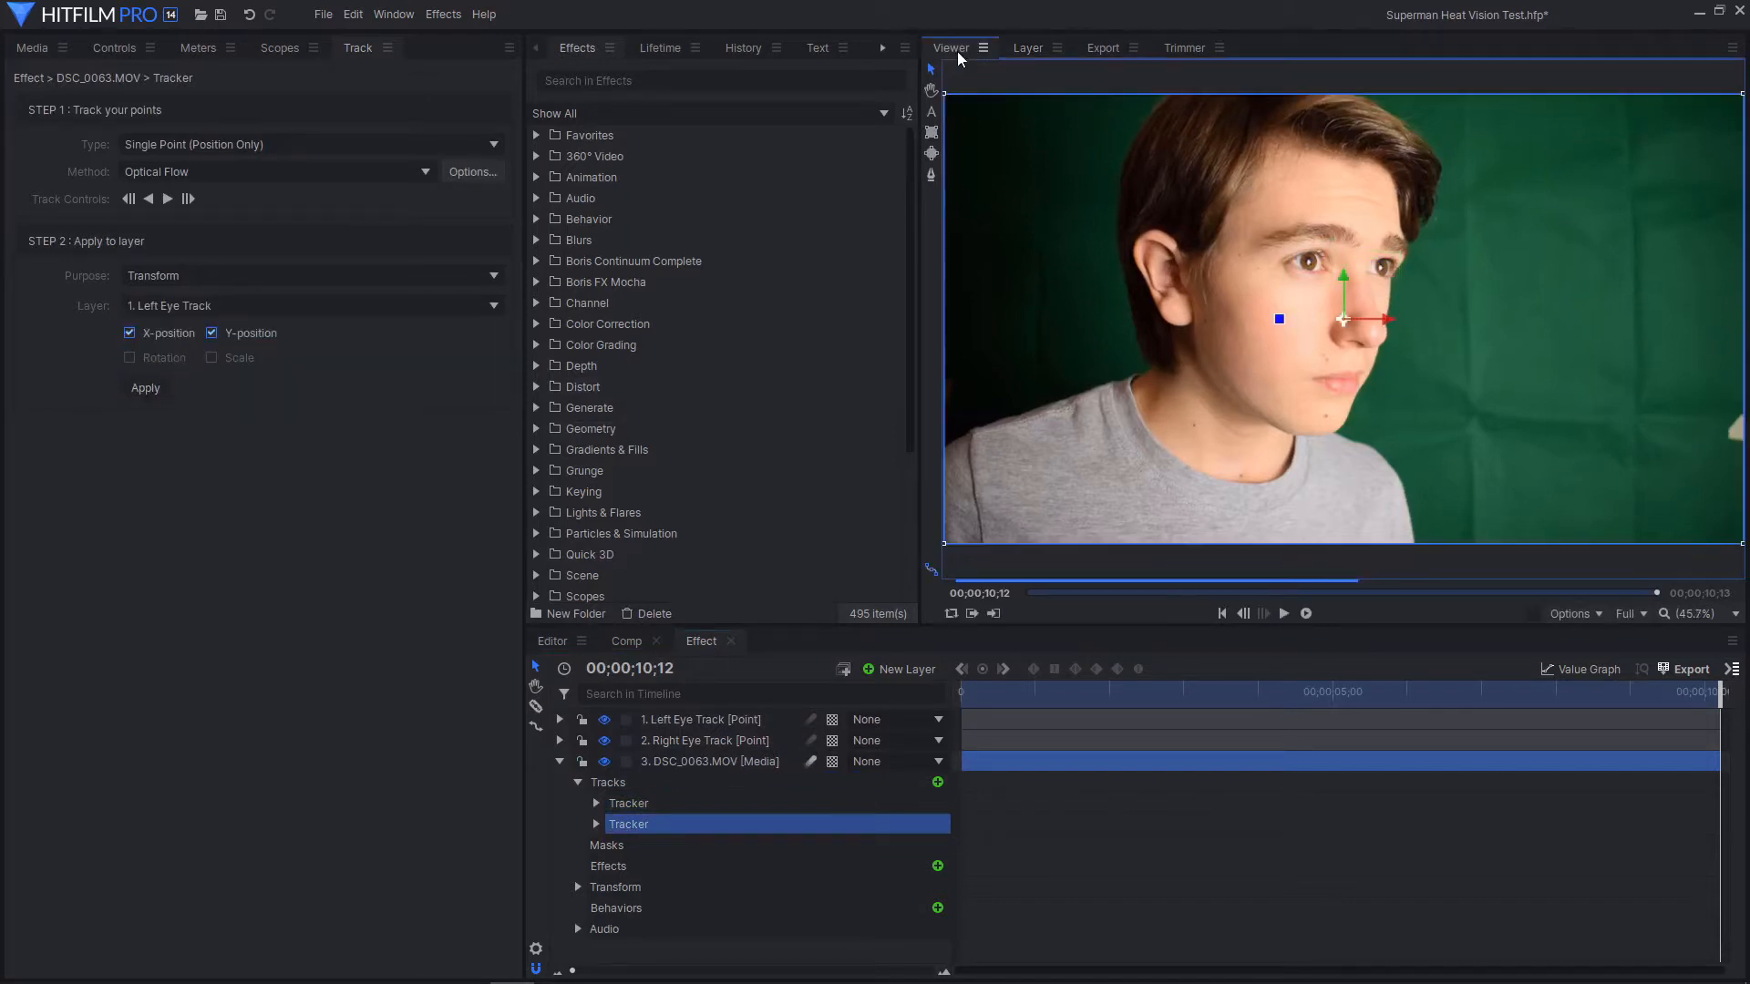
{"action": "left_click", "coordinate": [554, 763]}
{"action": "left_click", "coordinate": [651, 879]}
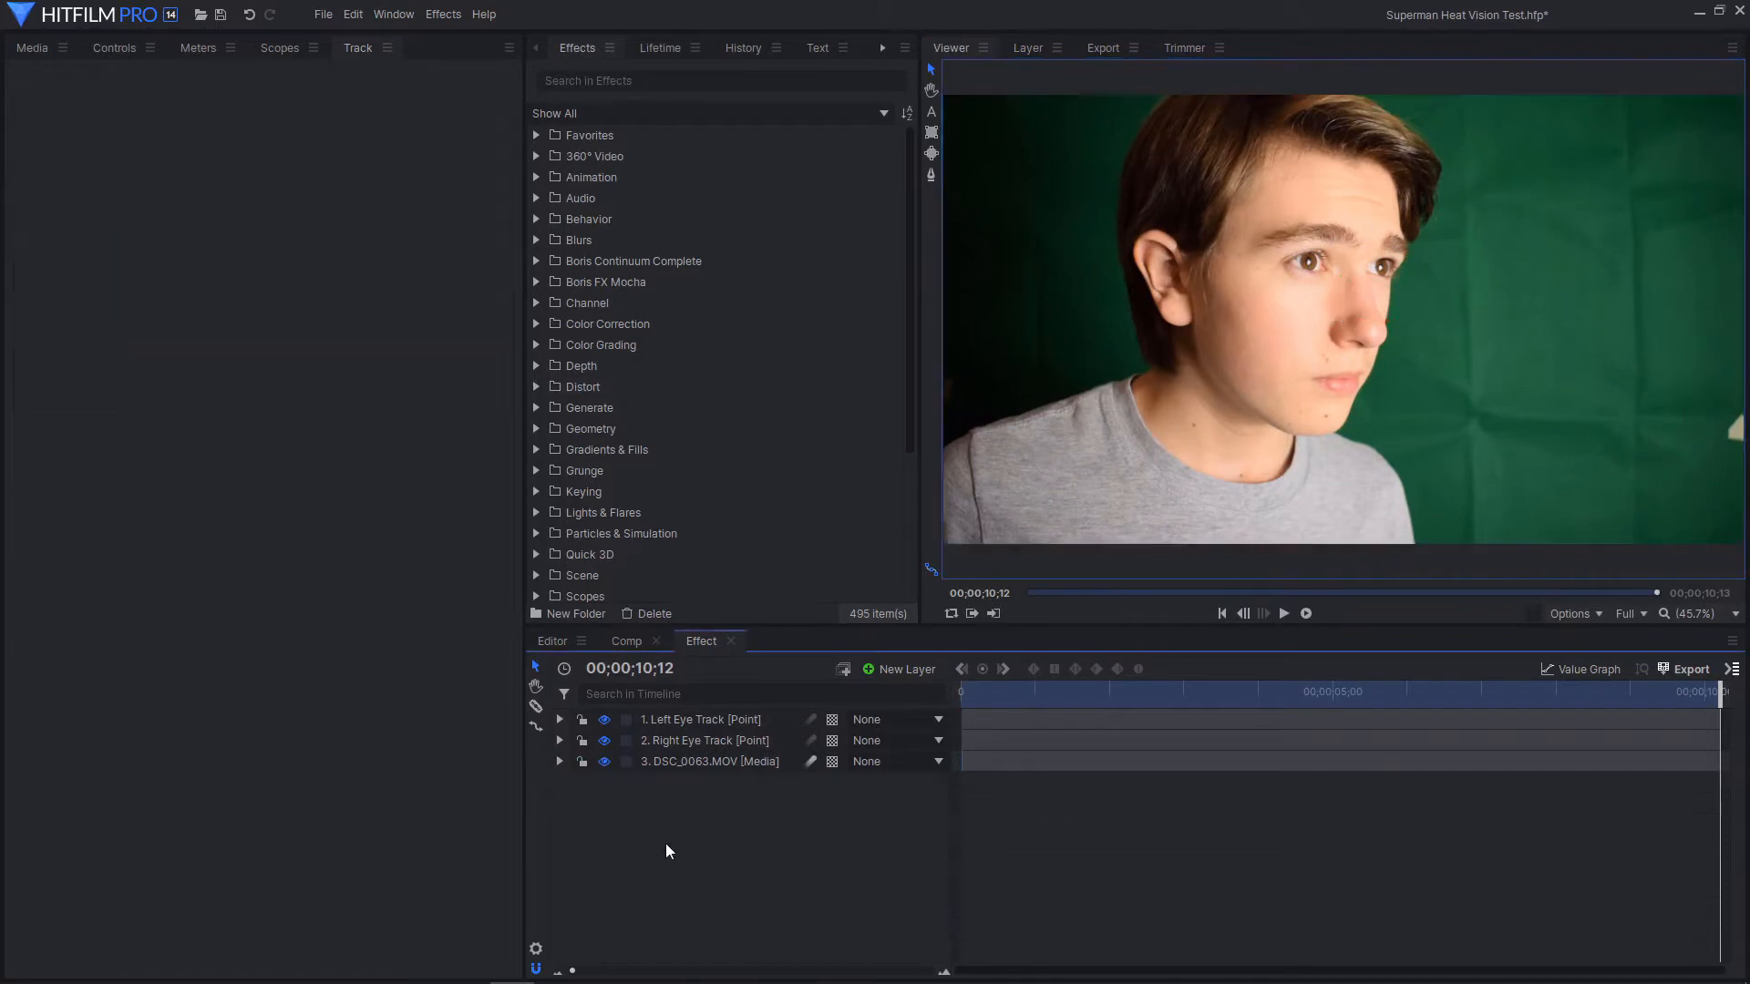
{"action": "left_click", "coordinate": [20, 52]}
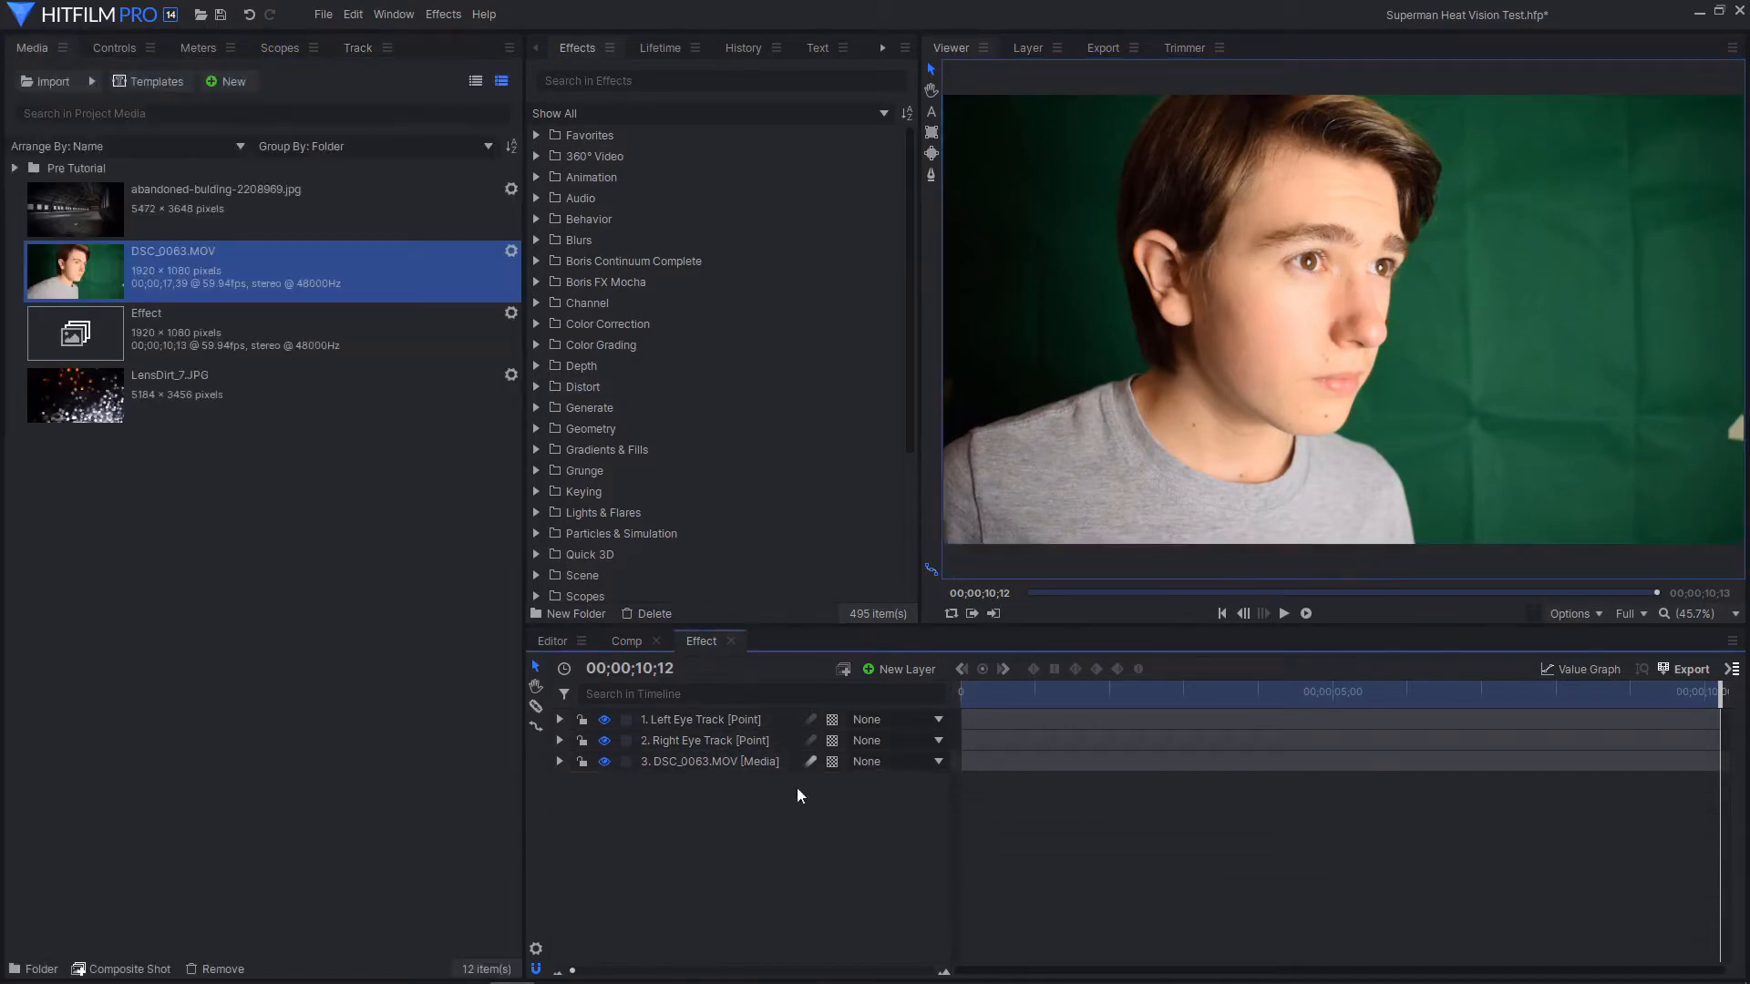
Return to the first frame and check the placement of the Left Eye Track and Right Eye Track points against the eyes
{"action": "left_click_drag", "start_coordinate": [1347, 688], "coordinate": [844, 849]}
{"action": "left_click", "coordinate": [733, 740]}
{"action": "left_click", "coordinate": [732, 720], "text": "ctrl"}
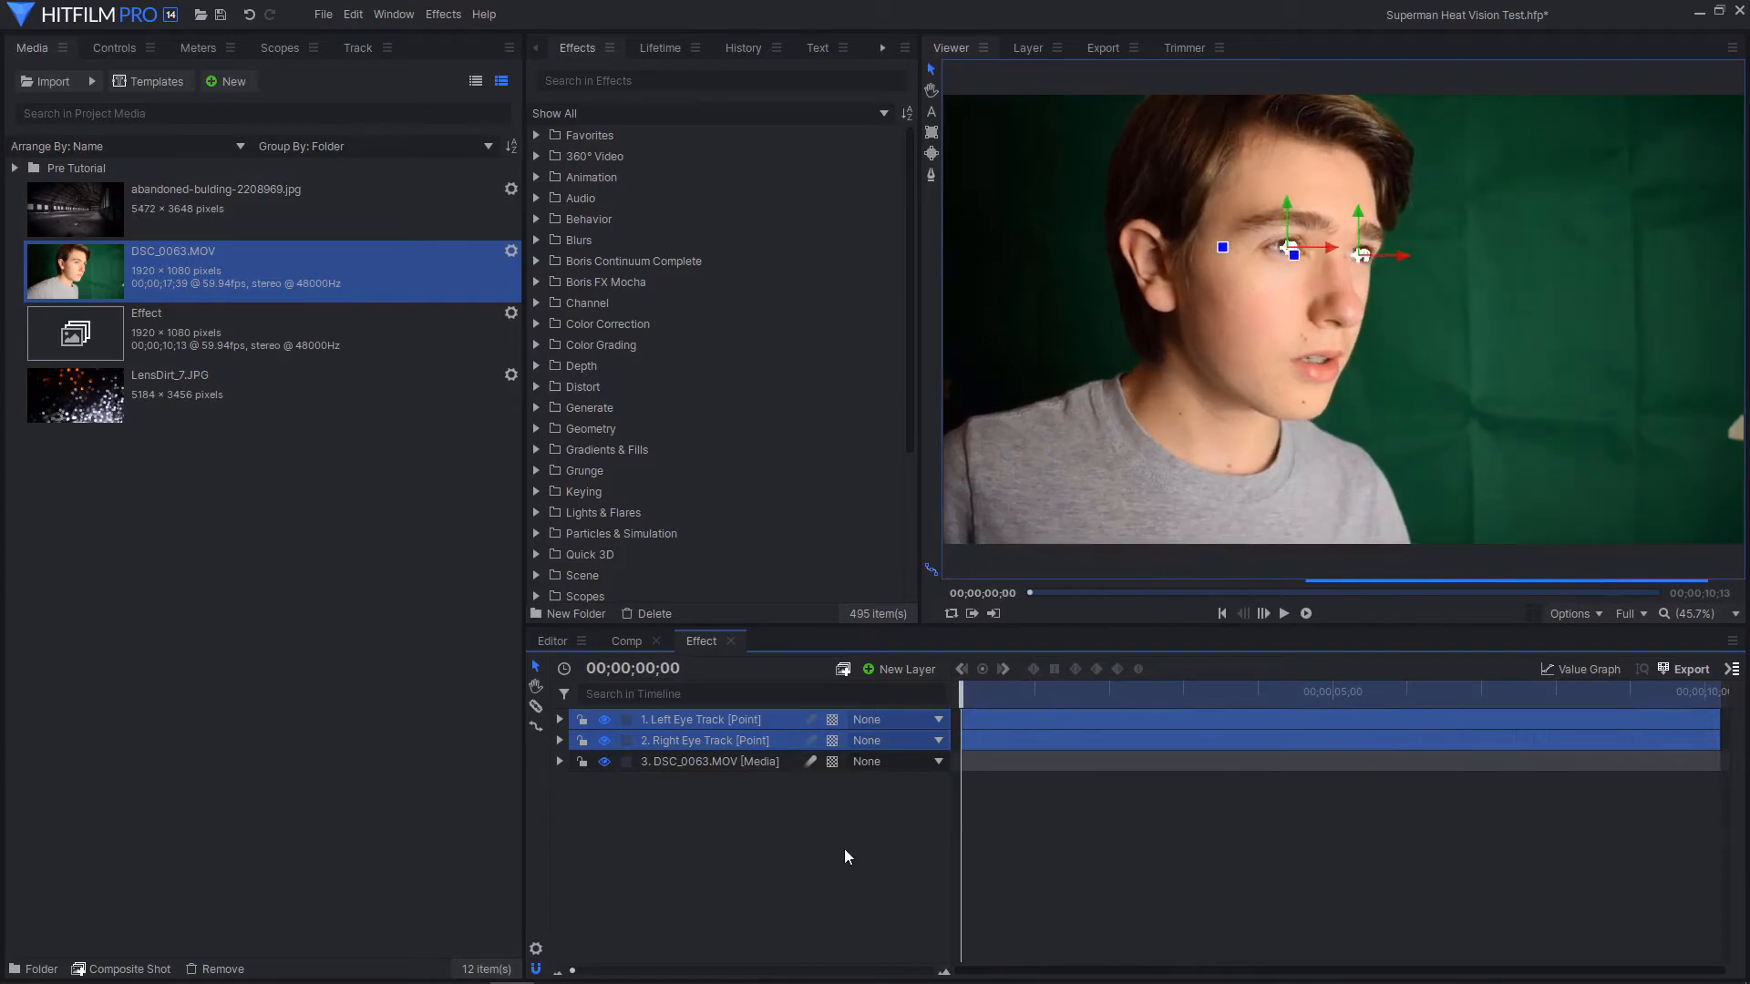
{"action": "left_click", "coordinate": [844, 850]}
{"action": "left_click", "coordinate": [704, 720]}
{"action": "left_click", "coordinate": [704, 736]}
{"action": "left_click", "coordinate": [711, 793]}
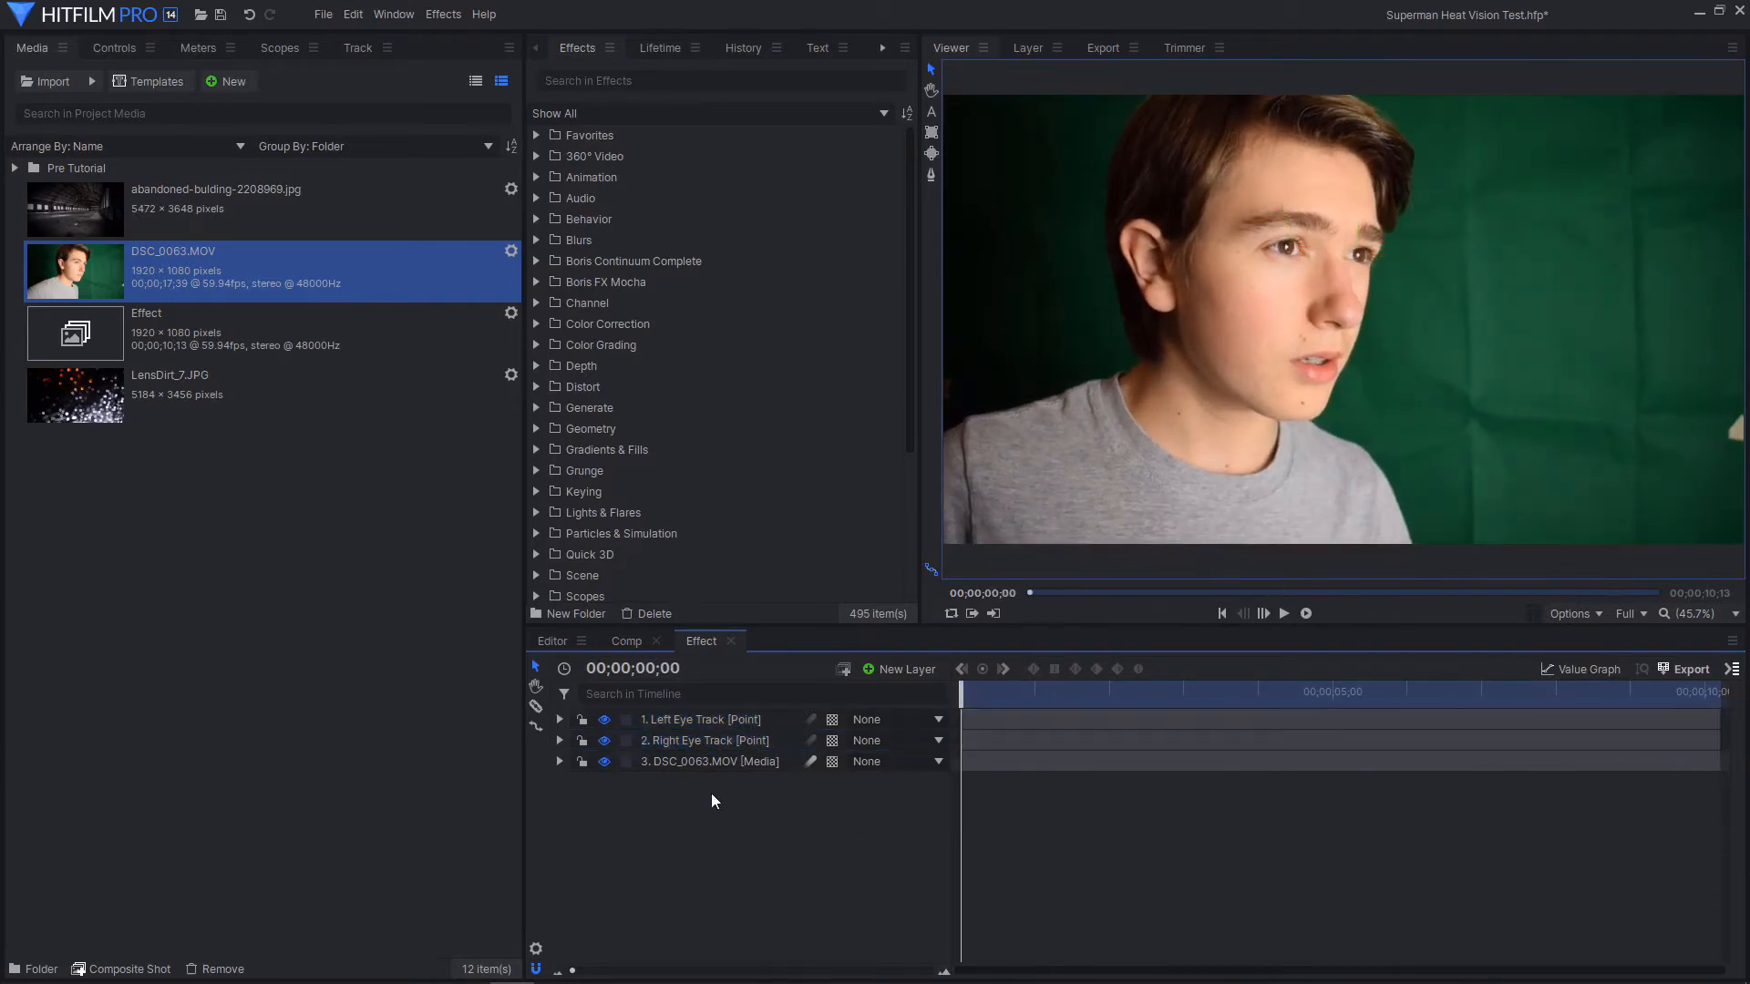
{"action": "left_click", "coordinate": [724, 738]}
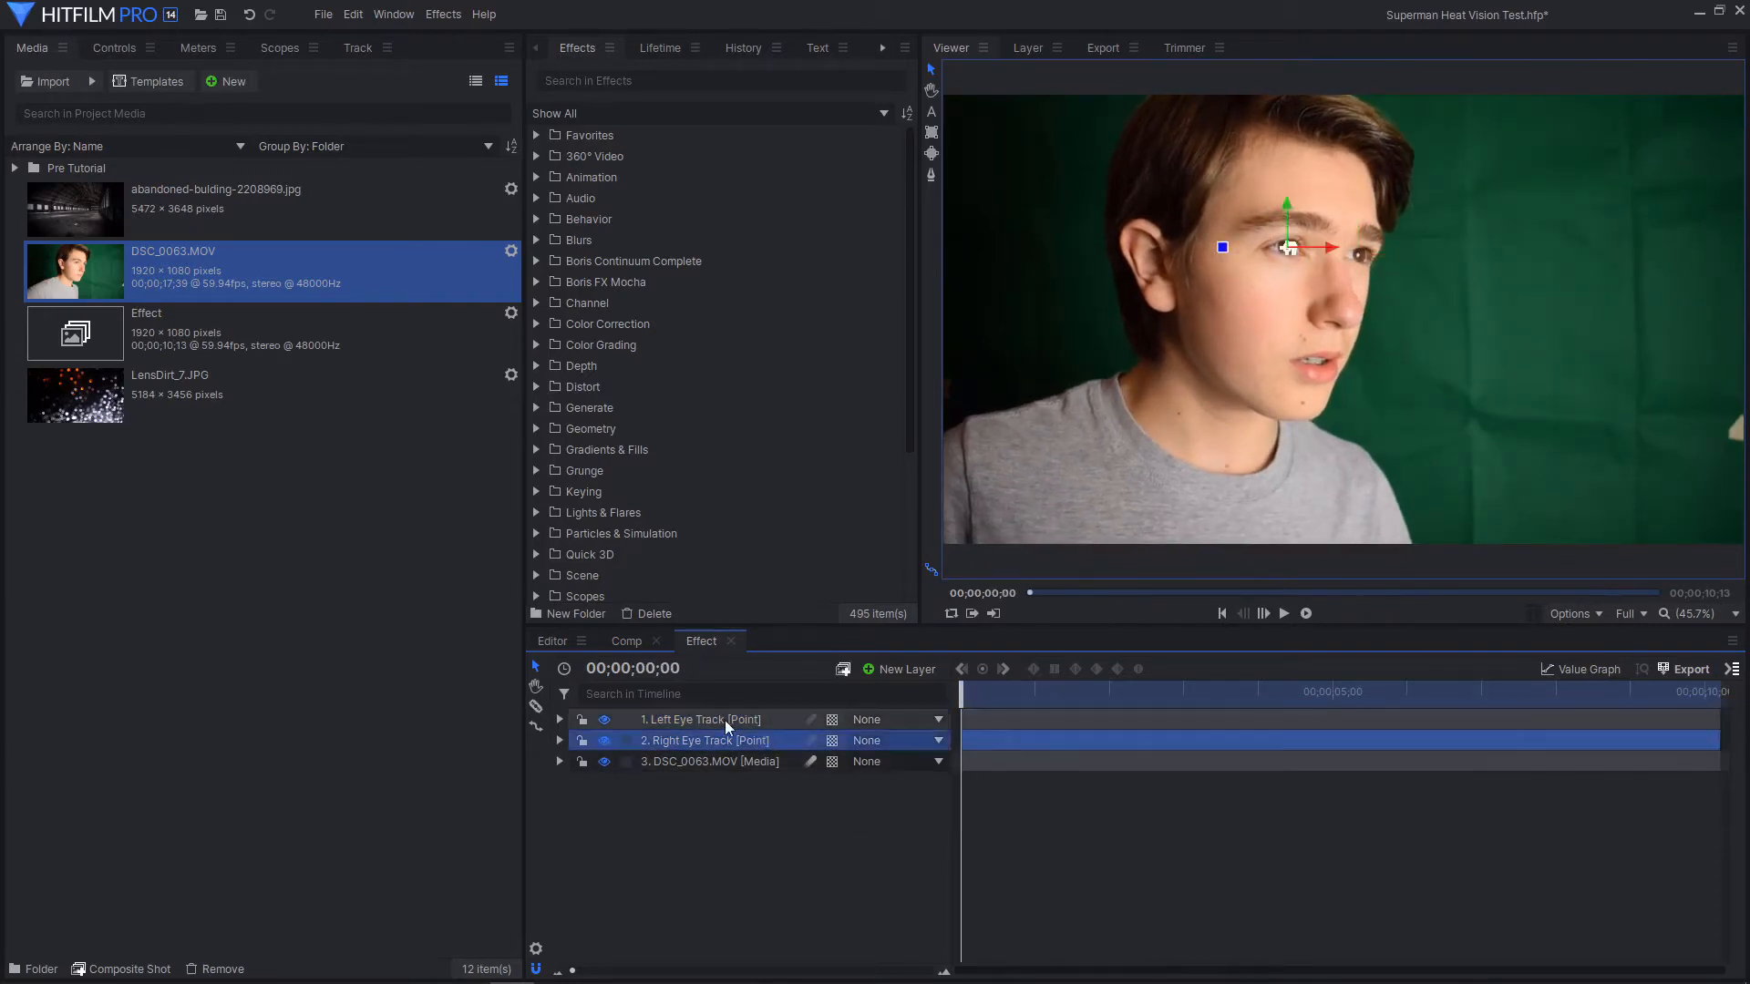
{"action": "scroll", "coordinate": [1285, 248], "scroll_direction": "up", "scroll_amount": 4}
{"action": "scroll", "coordinate": [1290, 277], "scroll_direction": "down", "scroll_amount": 5}
{"action": "mouse_move", "coordinate": [1484, 390]}
{"action": "left_mouse_down"}
{"action": "mouse_move", "coordinate": [1370, 432]}
{"action": "mouse_move", "coordinate": [1475, 386]}
{"action": "left_mouse_up"}
{"action": "left_click", "coordinate": [740, 720]}
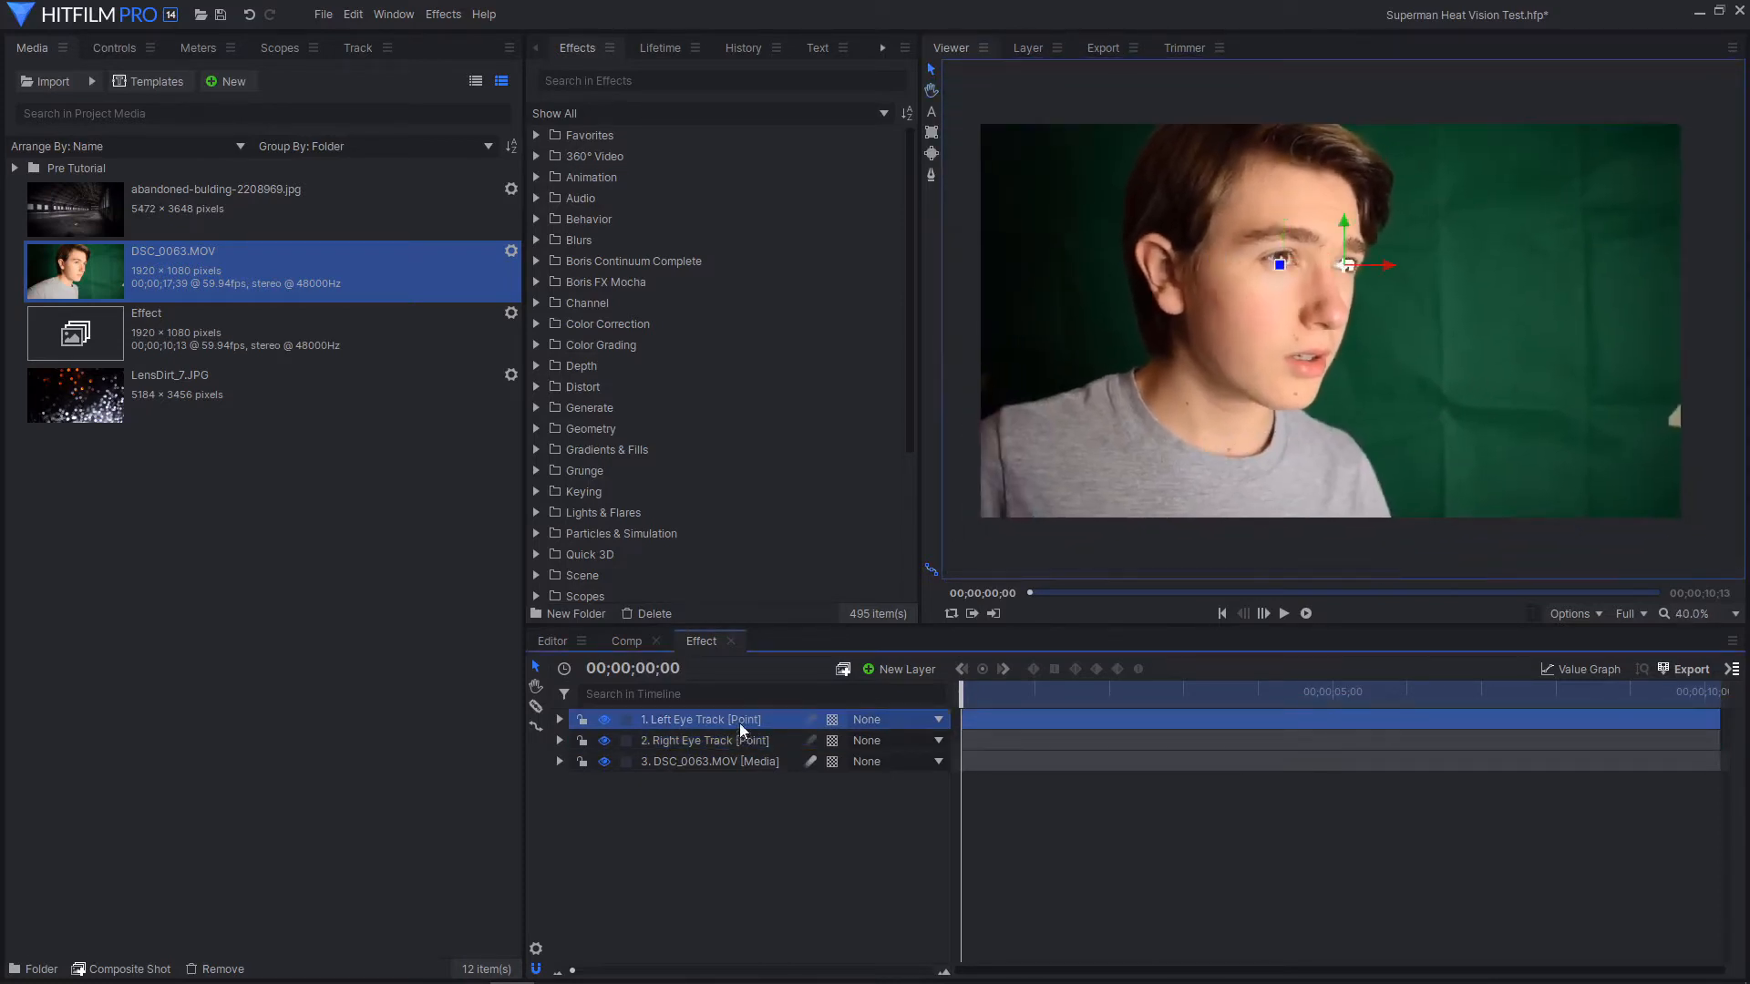
Add another point layer to the composite and duplicate it
{"action": "left_click", "coordinate": [873, 669]}
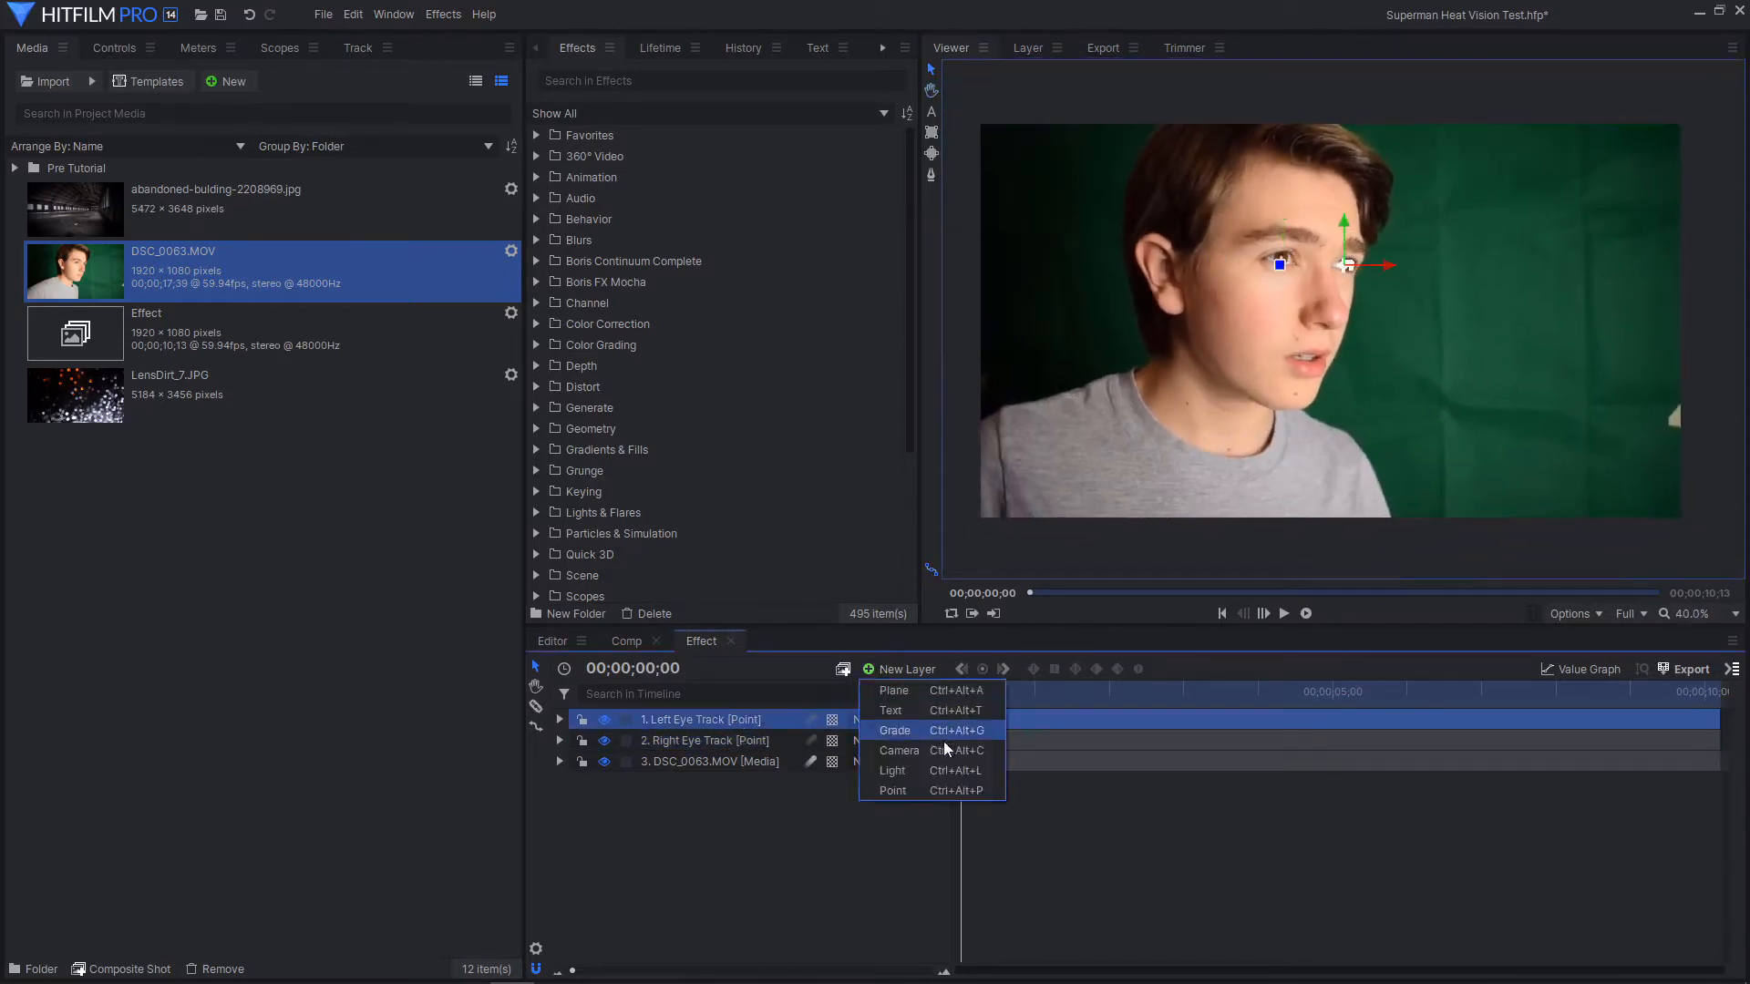
{"action": "left_click", "coordinate": [895, 790]}
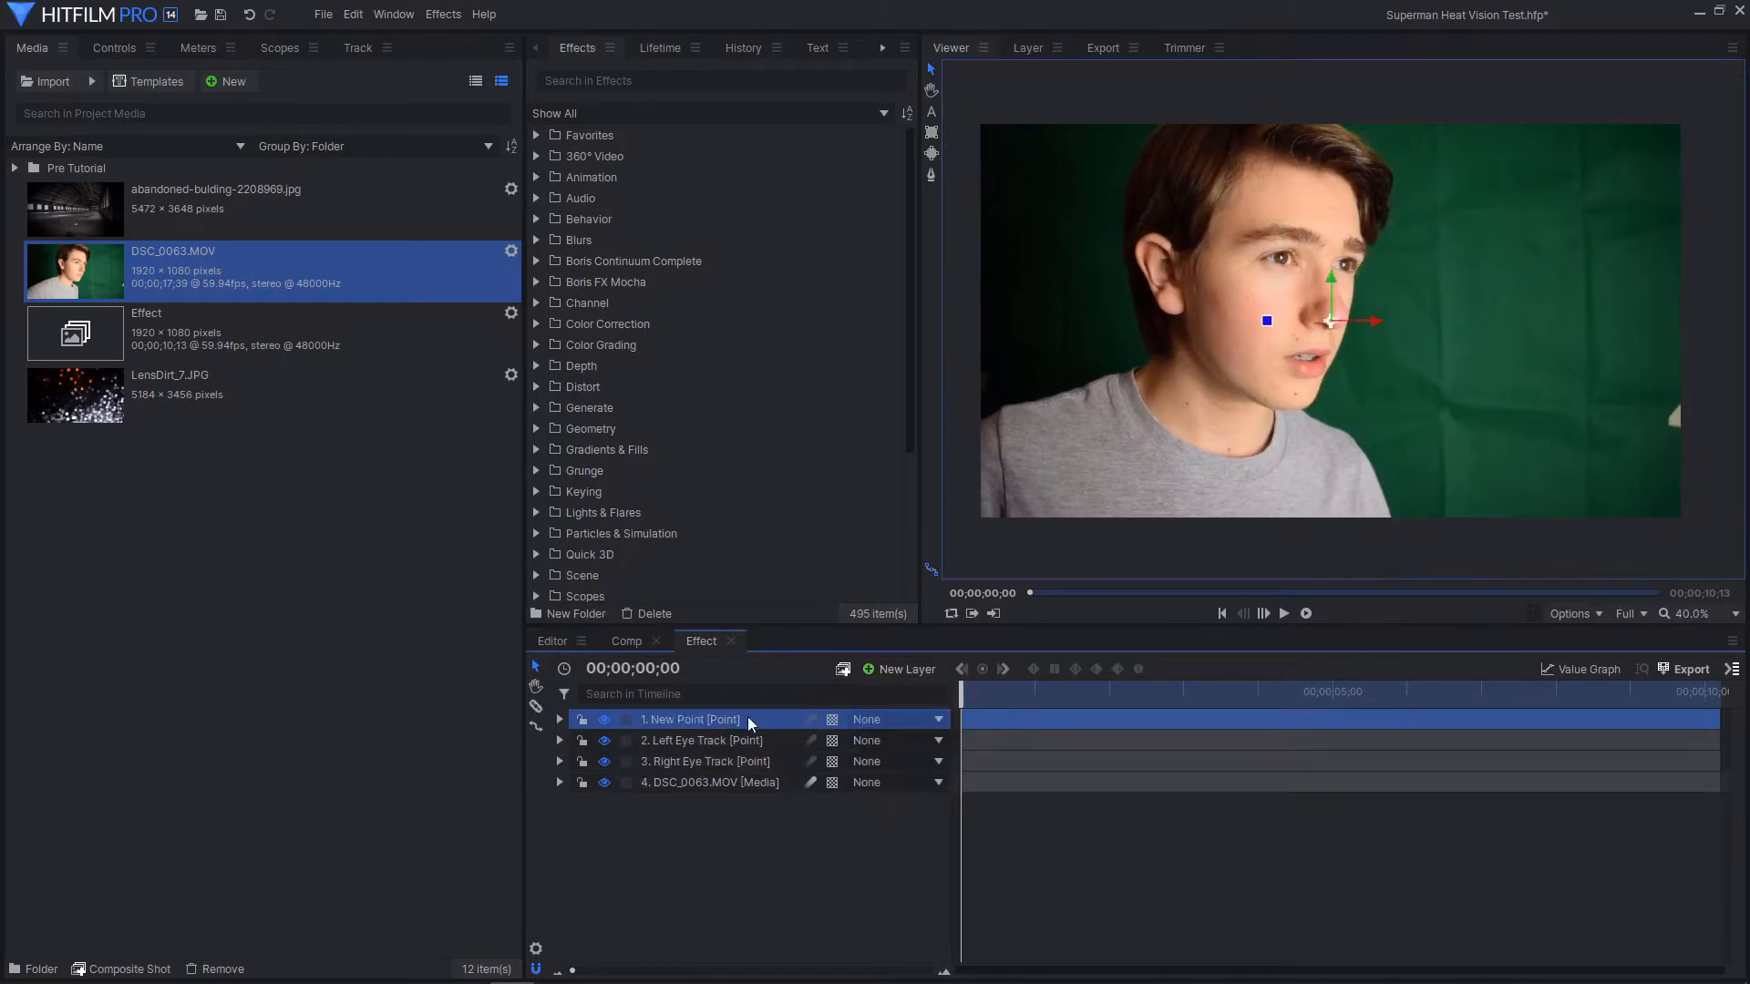
{"action": "key", "text": "ctrl+d"}
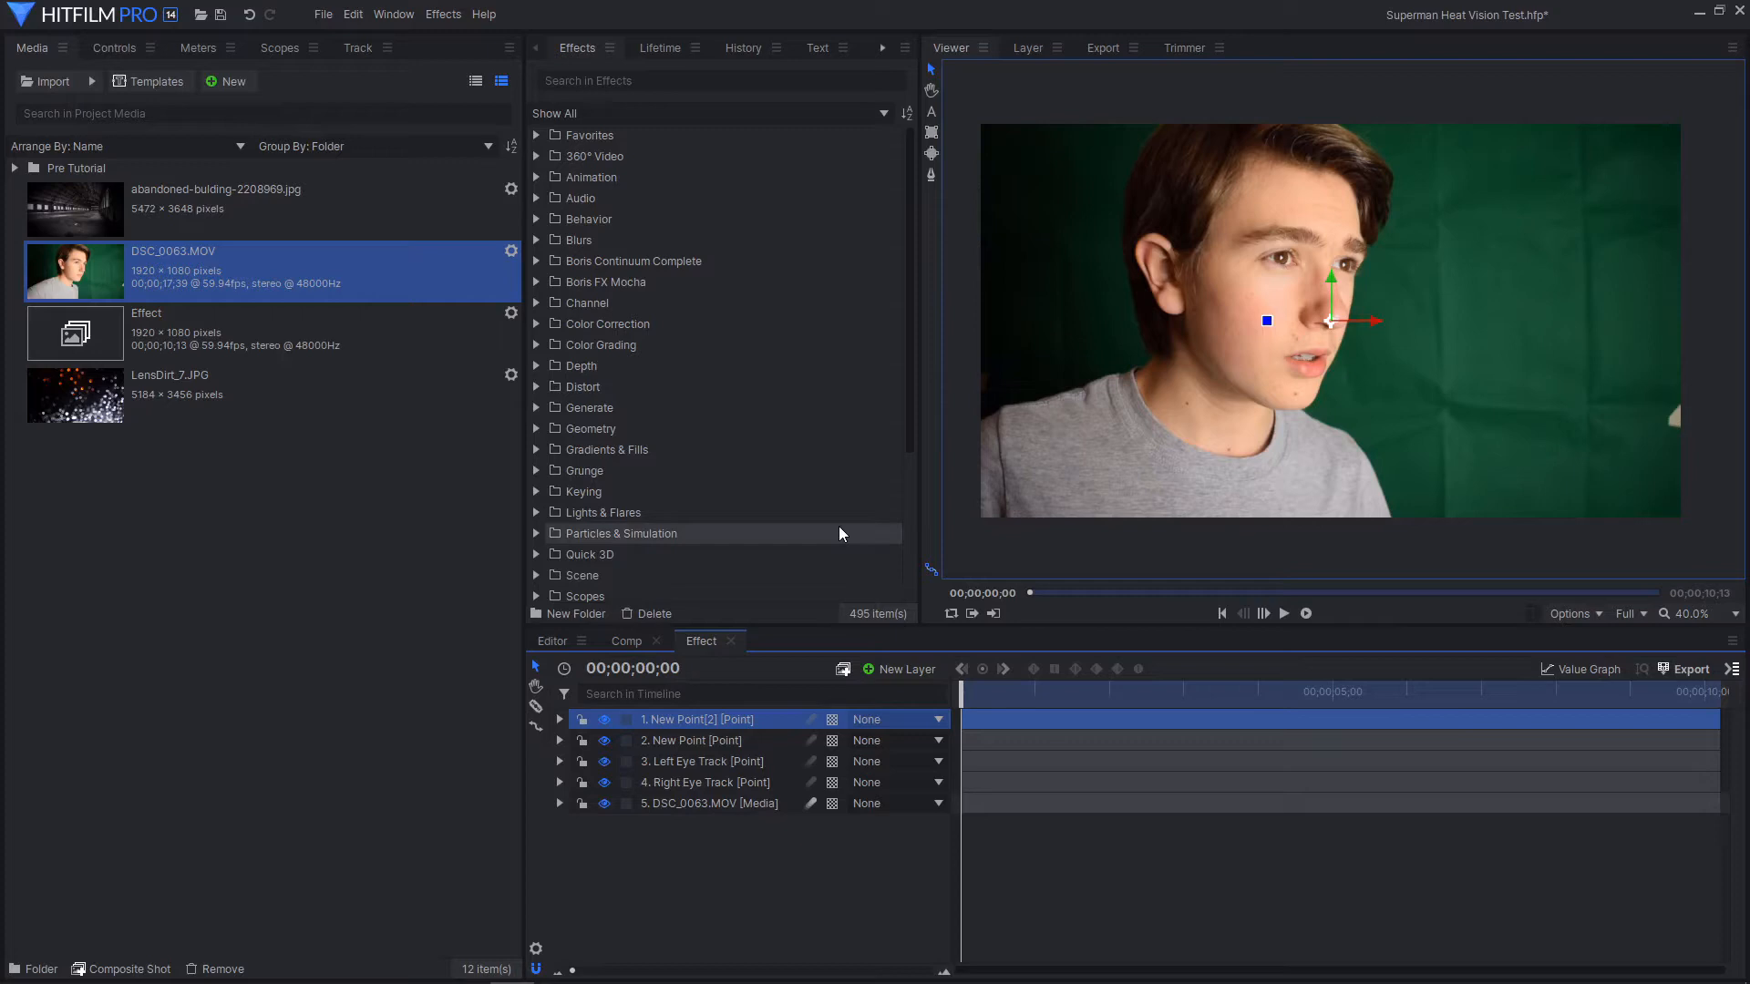
Rename the duplicate point layer as Right Eye Target and the original as Left Eye Target
{"action": "key", "text": "F2"}
{"action": "type", "text": "Right Eye Target"}
{"action": "key", "text": "Return"}
{"action": "left_click", "coordinate": [734, 737]}
{"action": "key", "text": "F2"}
{"action": "type", "text": "Left"}
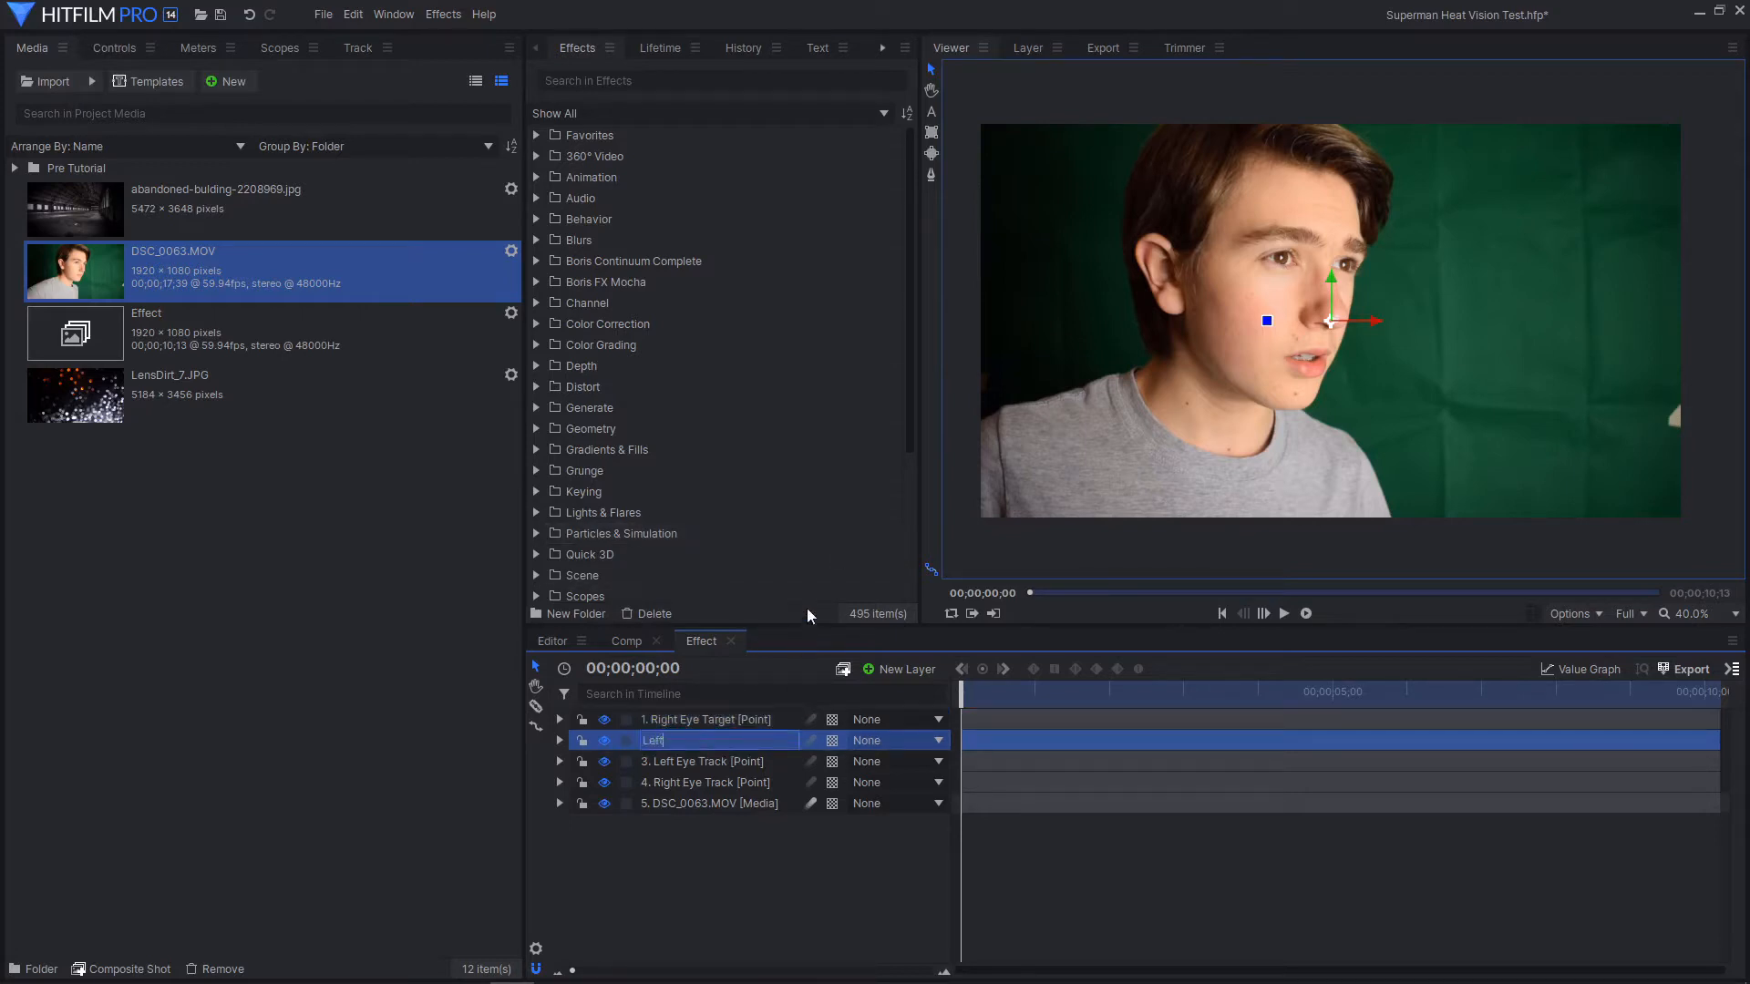
{"action": "type", "text": " Eye Tairget"}
{"action": "key", "text": "Return"}
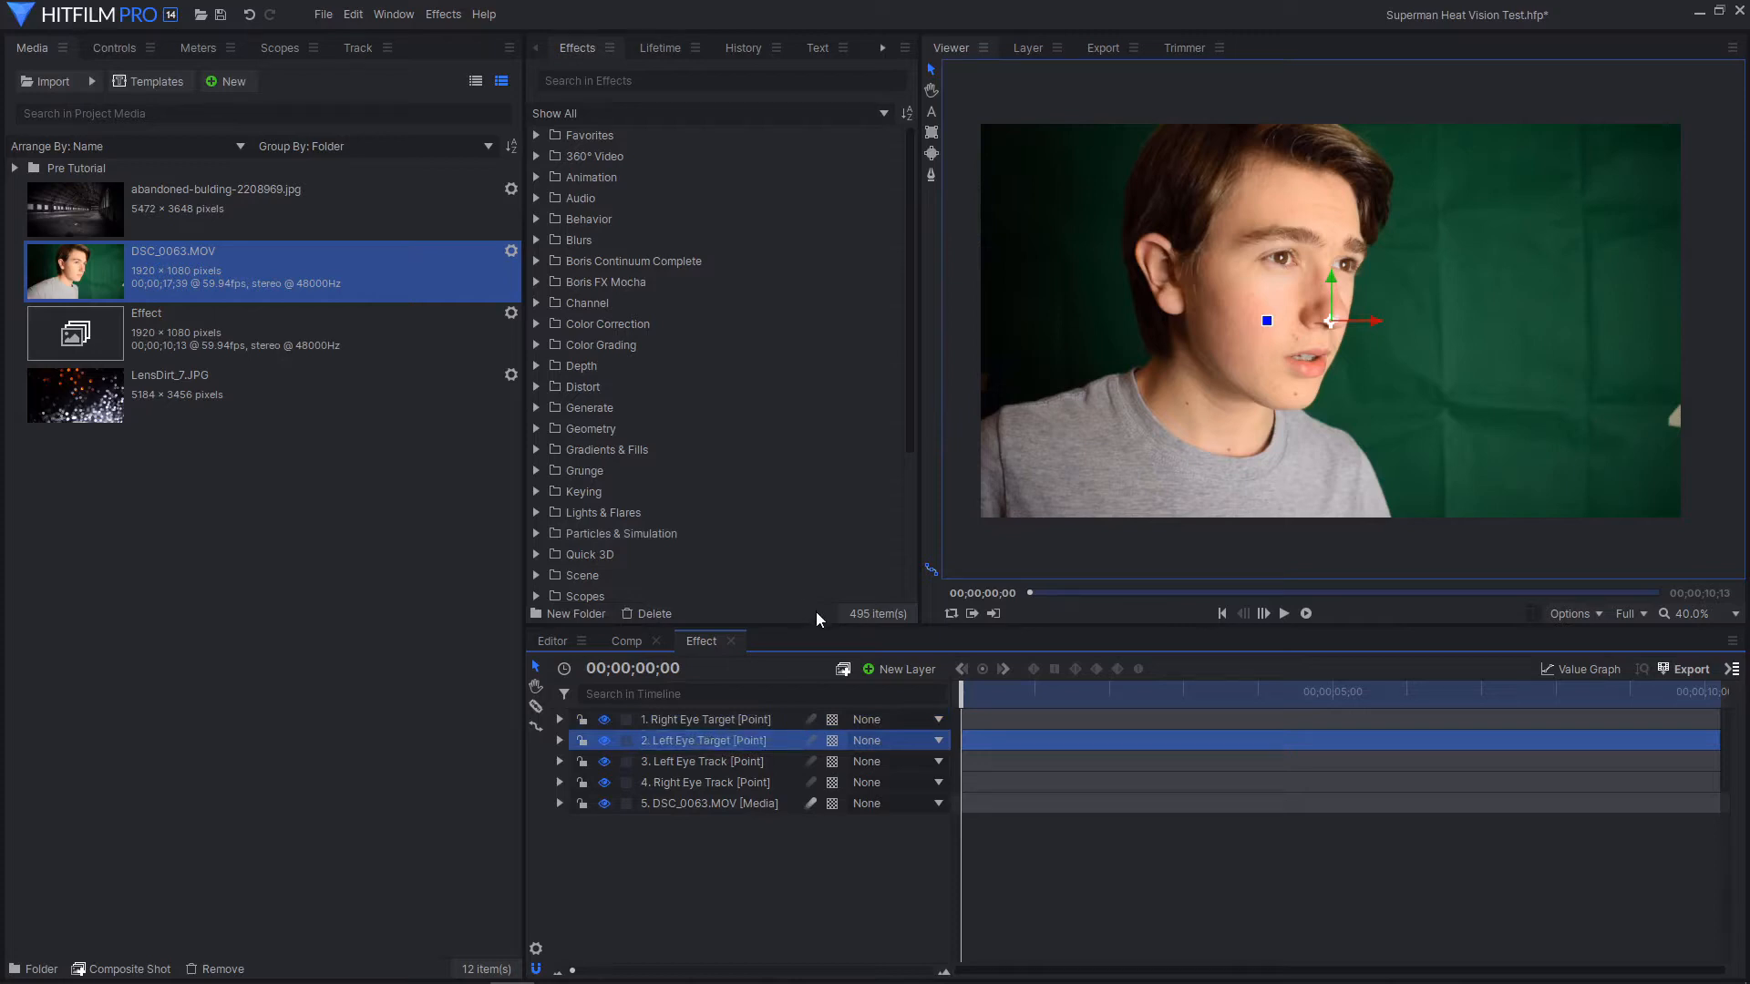
Move the Right Eye Target layer down in the layer stack to sit directly above Right Eye Track
{"action": "left_click", "coordinate": [742, 725]}
{"action": "left_click", "coordinate": [743, 738]}
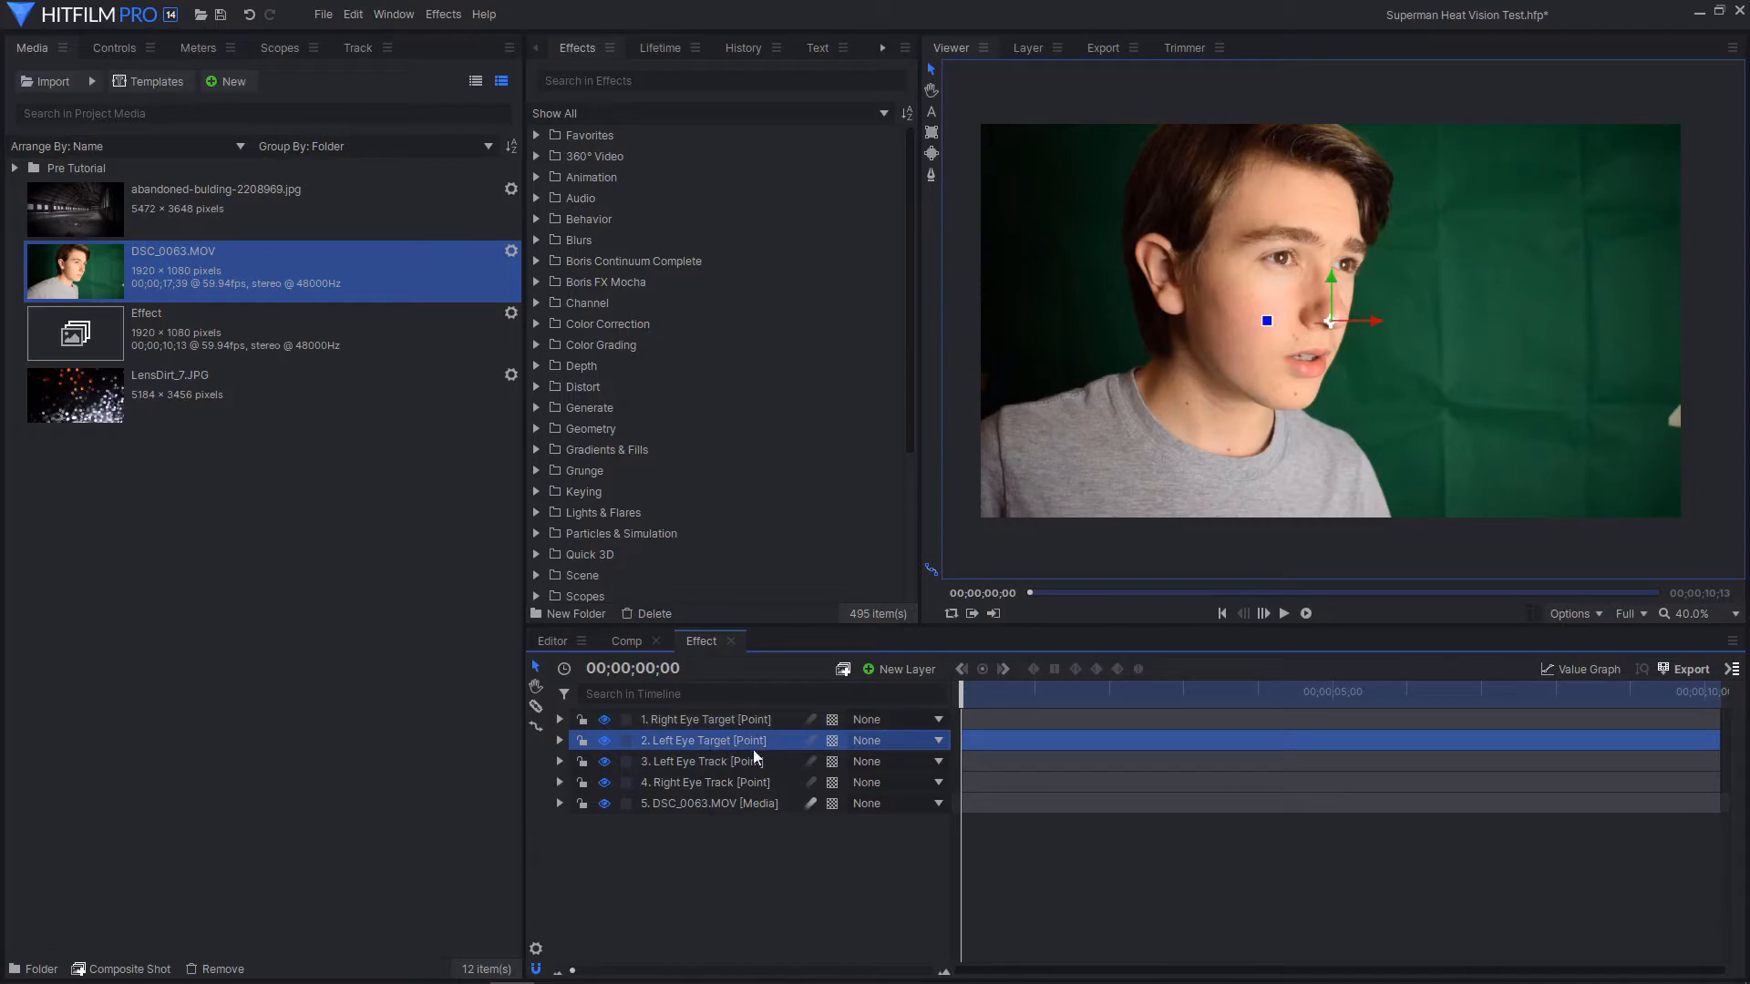
{"action": "left_click_drag", "start_coordinate": [720, 719], "coordinate": [711, 772]}
{"action": "left_click", "coordinate": [738, 821]}
{"action": "left_click", "coordinate": [724, 781]}
{"action": "left_click", "coordinate": [717, 764]}
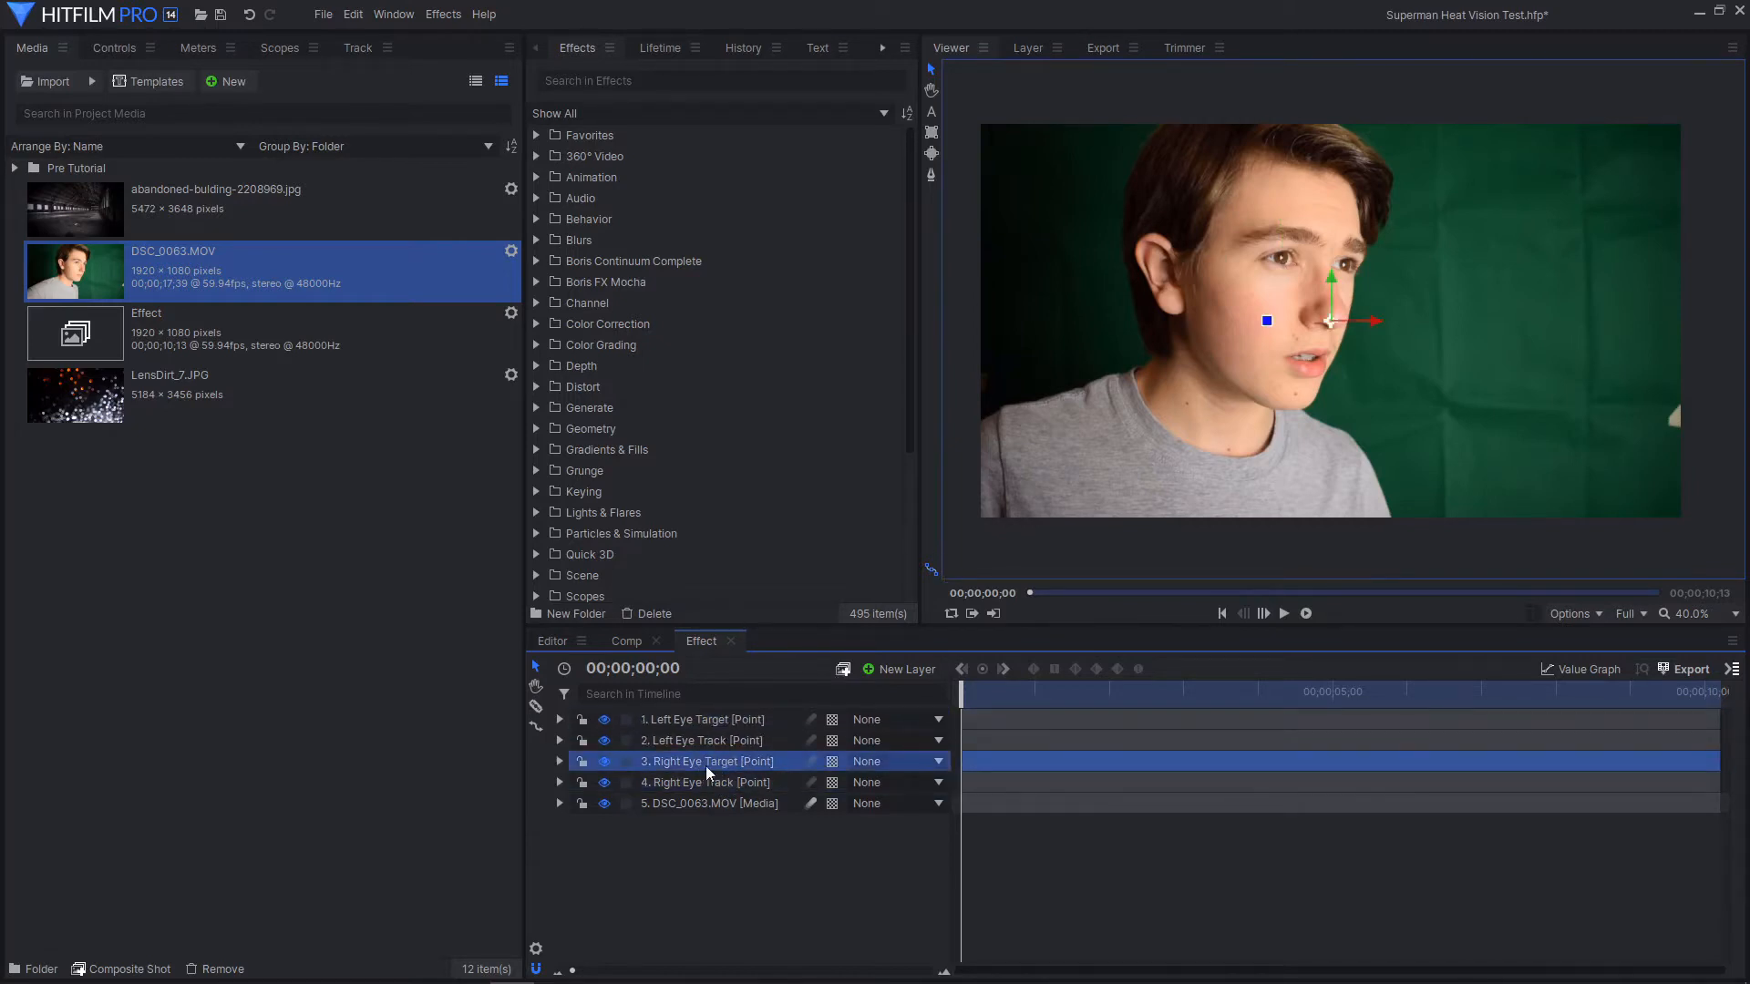
Parent Right Eye Target to Right Eye Track and Left Eye Target to Left Eye Track
{"action": "left_click", "coordinate": [907, 763]}
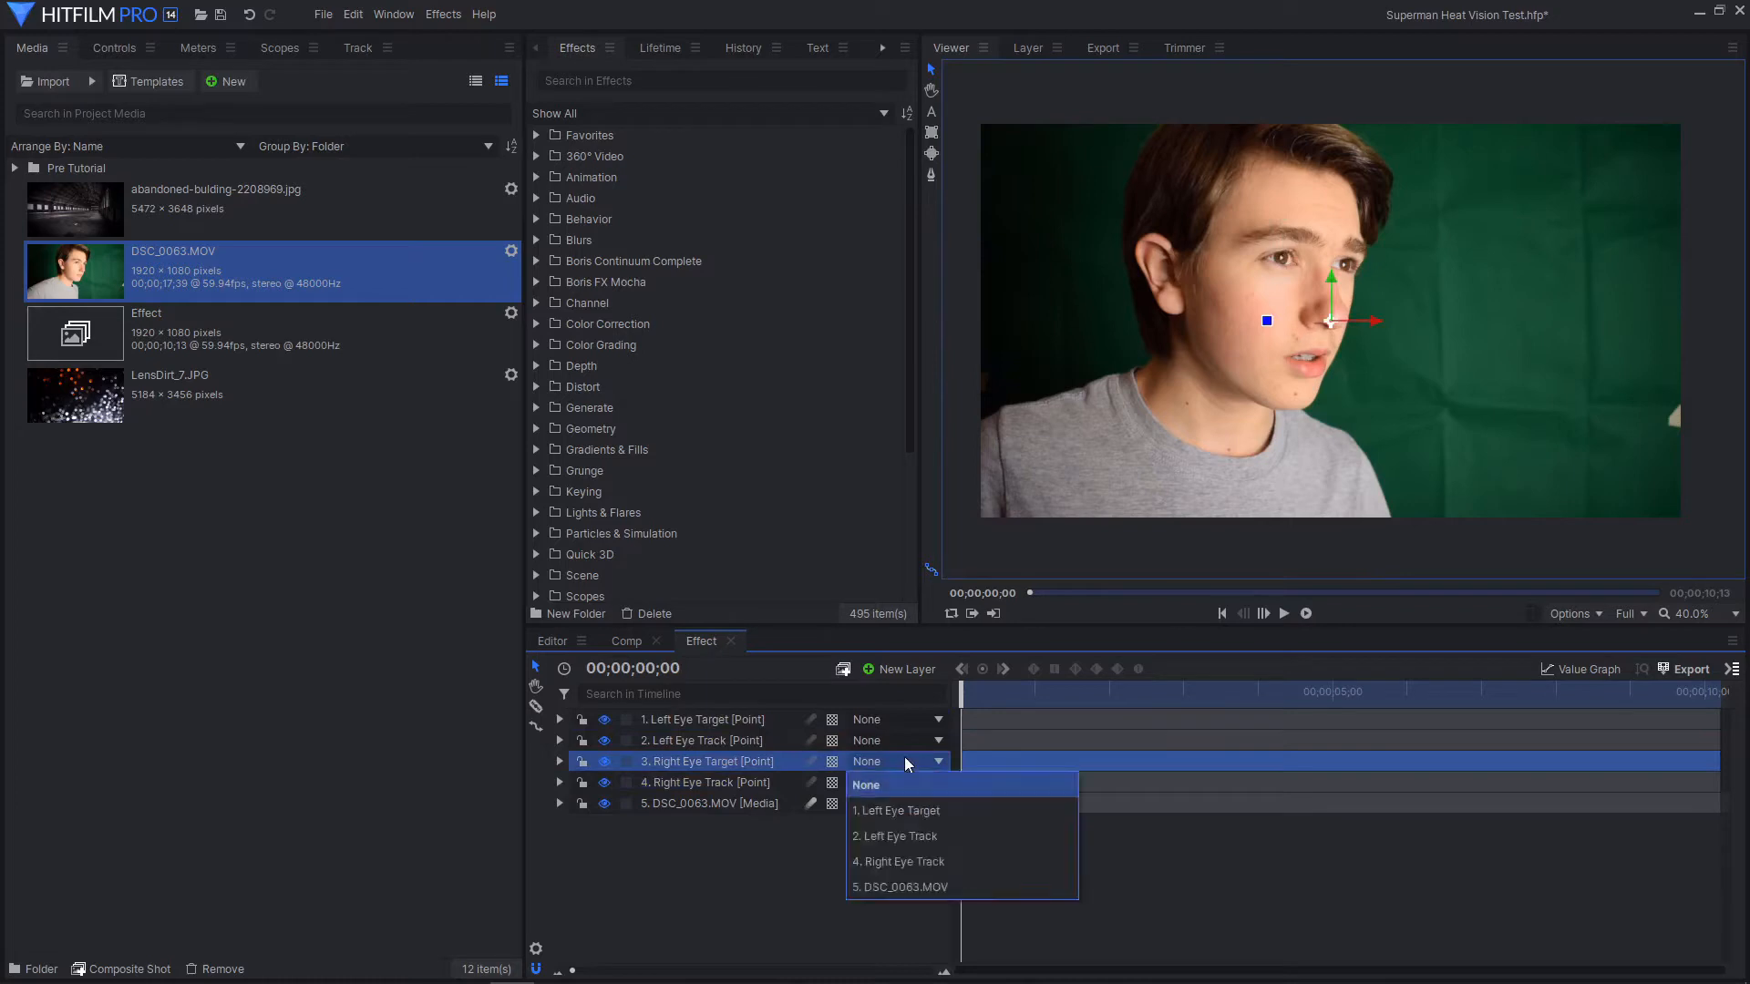
{"action": "left_click", "coordinate": [908, 833]}
{"action": "left_click", "coordinate": [905, 765]}
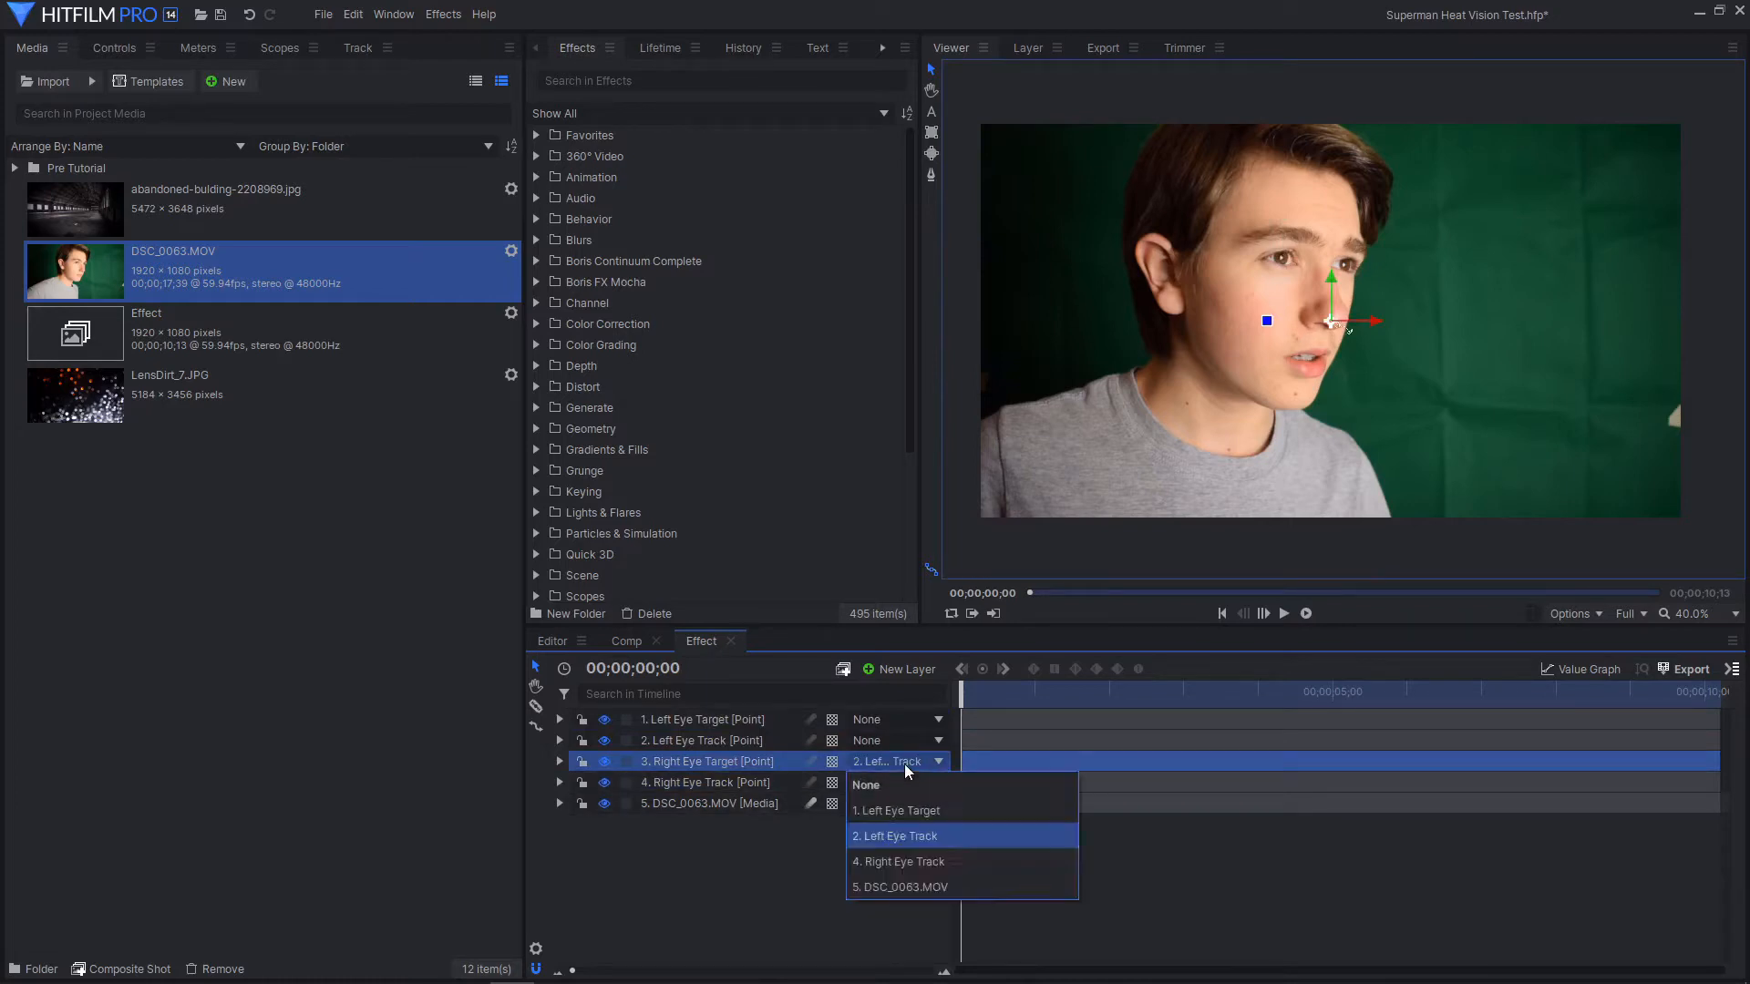
{"action": "left_click", "coordinate": [915, 862]}
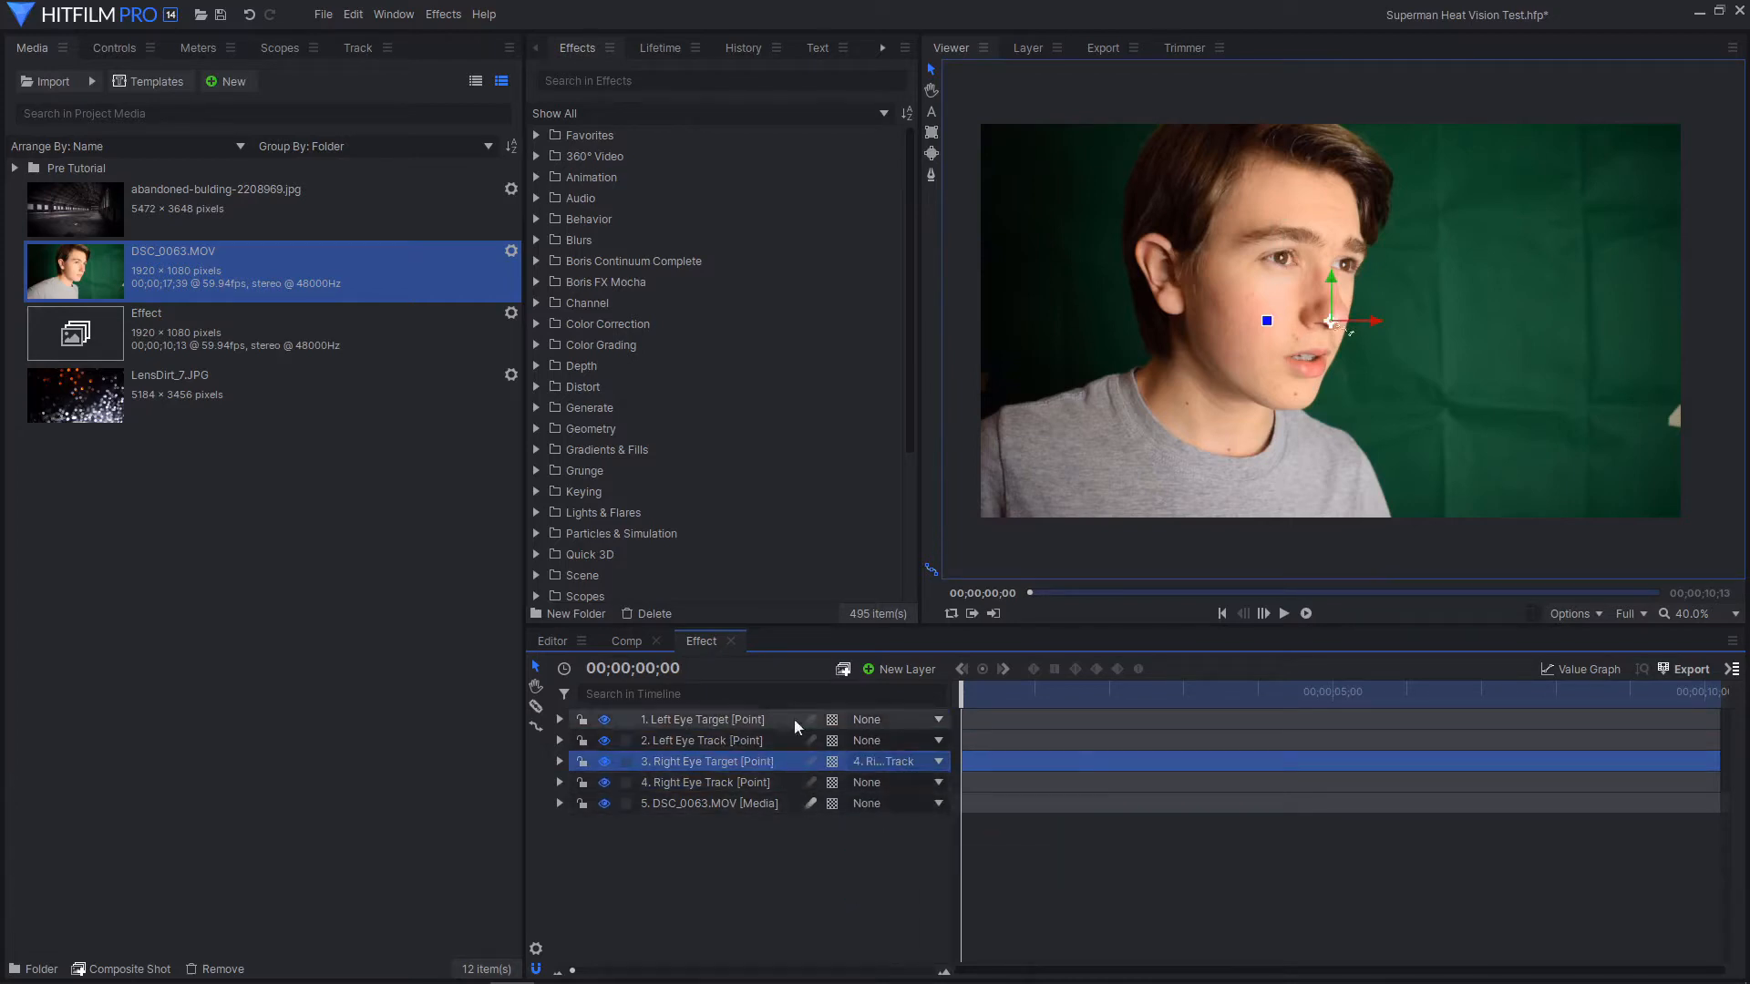
{"action": "left_click", "coordinate": [880, 721]}
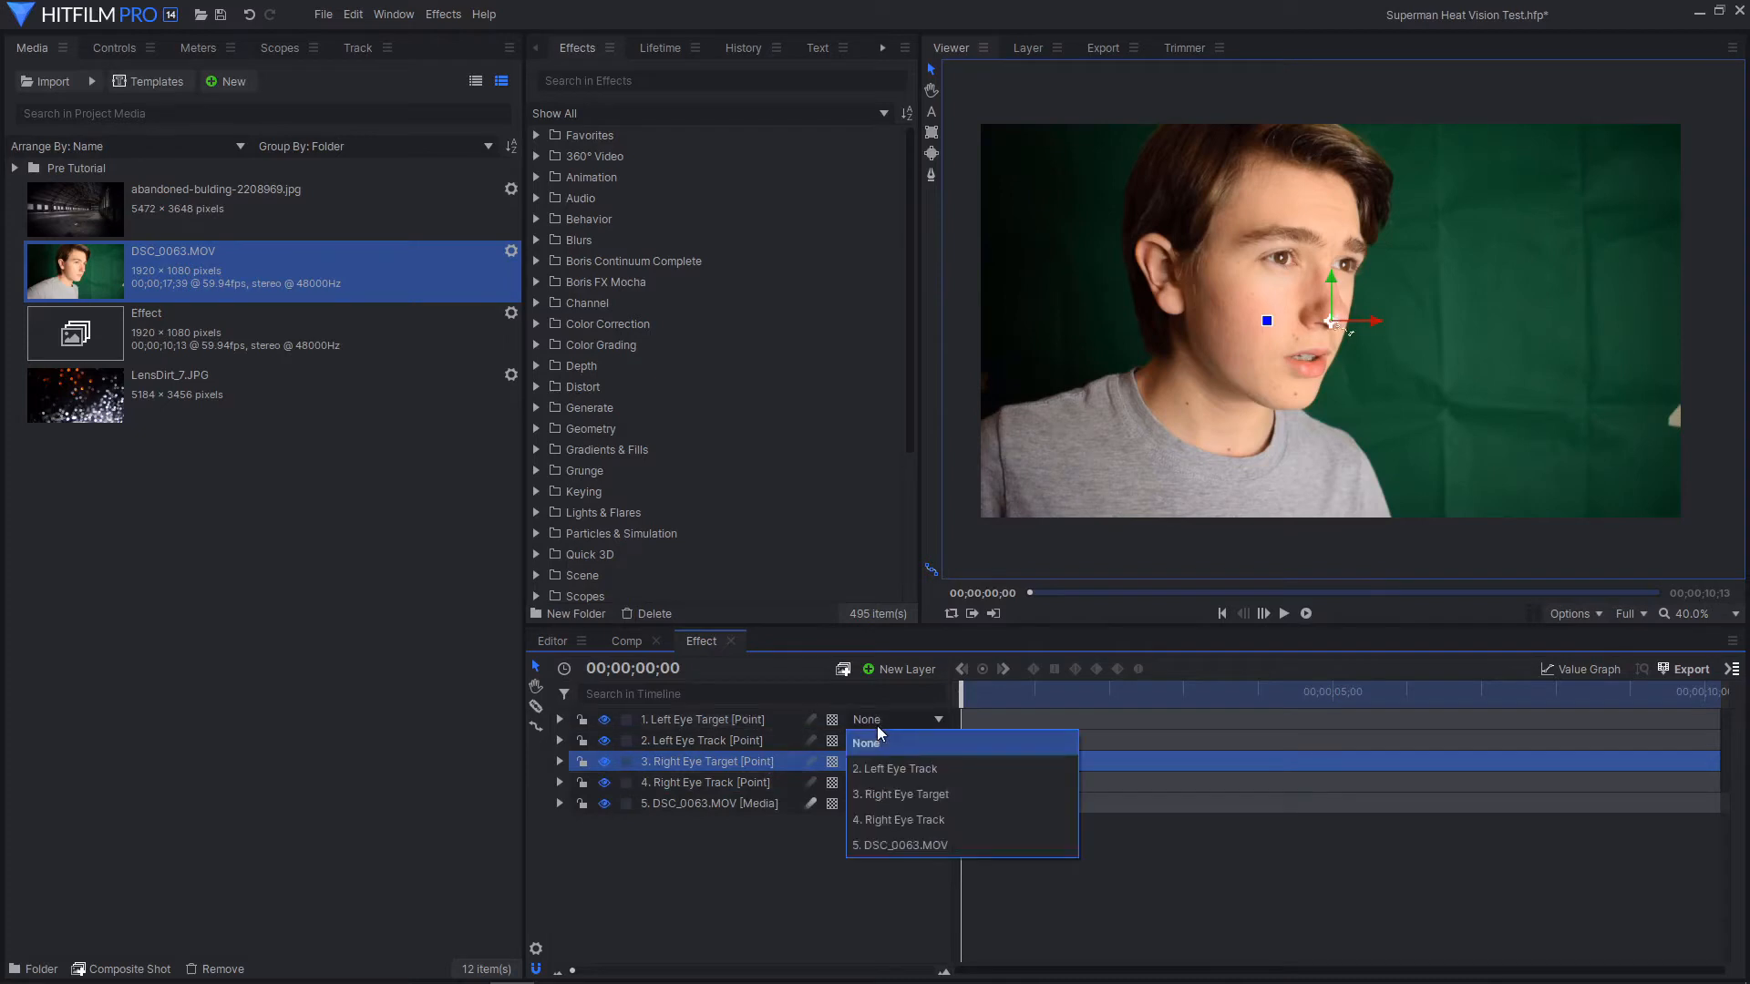
{"action": "left_click", "coordinate": [897, 769]}
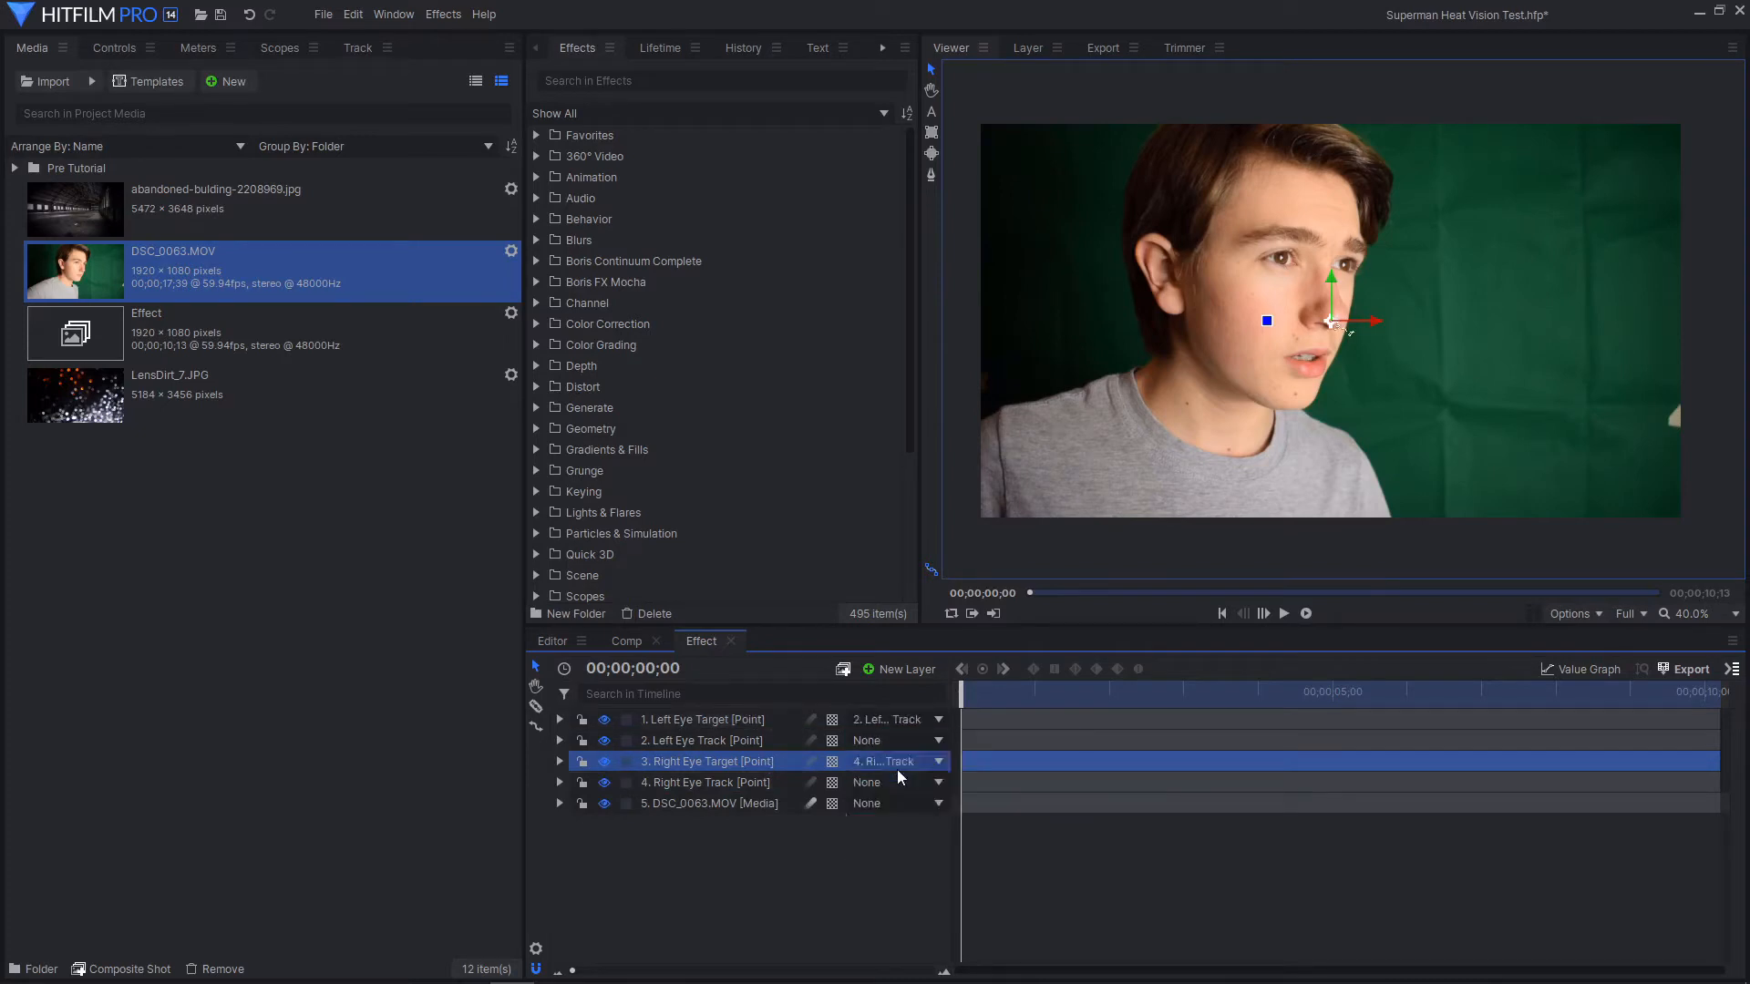
Reset the Right Eye Target and Left Eye Target layers so each sits on its parent eye track
{"action": "right_click", "coordinate": [756, 768]}
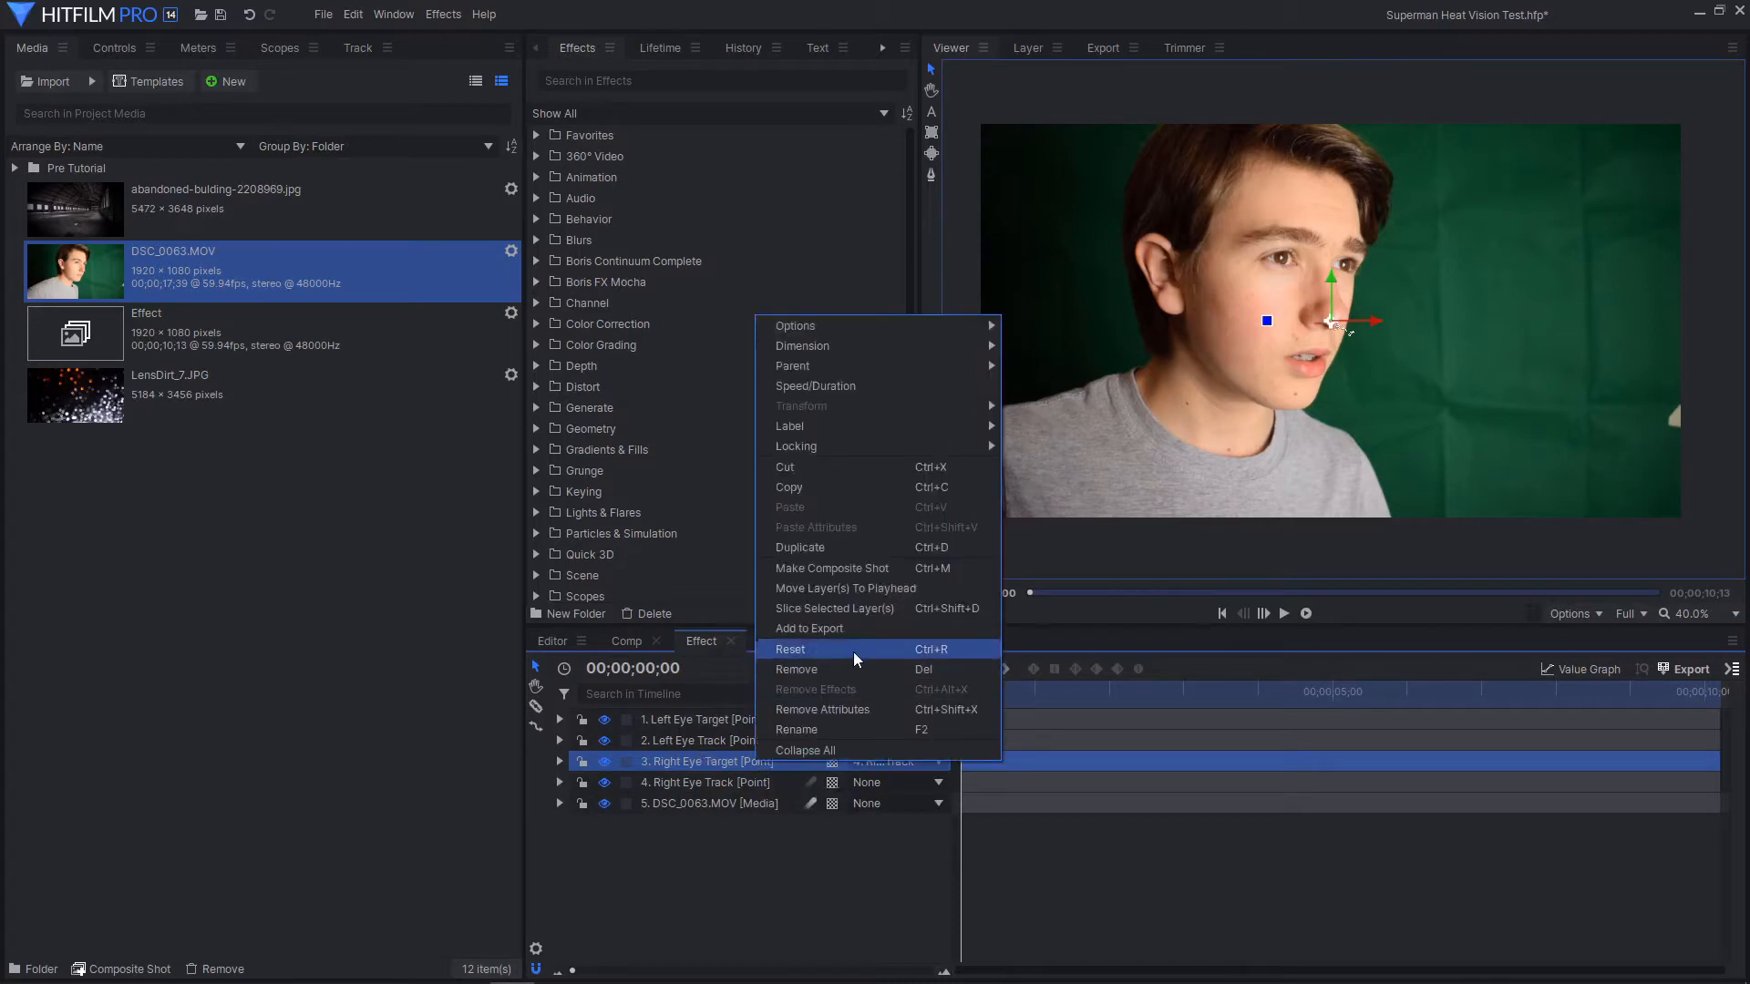
{"action": "left_click", "coordinate": [855, 651]}
{"action": "right_click", "coordinate": [697, 720]}
{"action": "left_click", "coordinate": [771, 608]}
{"action": "left_click", "coordinate": [730, 732]}
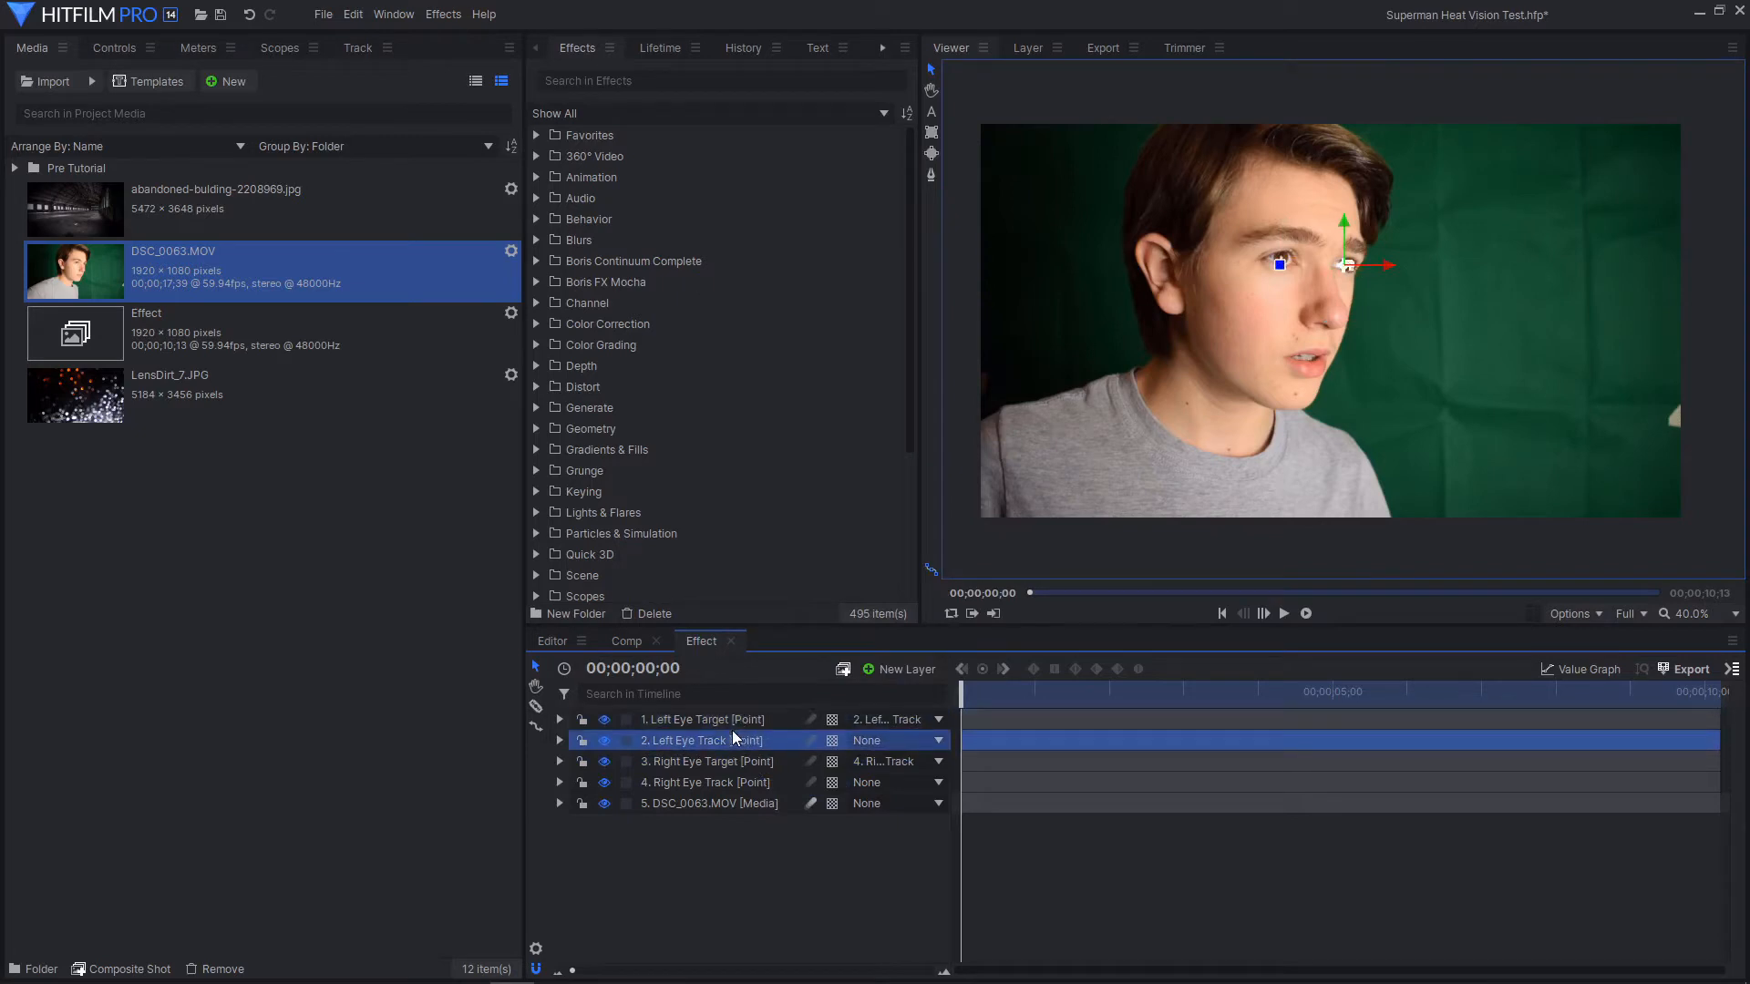
Move Left Eye Target and Right Eye Target together horizontally past the frame edge the subject is facing
{"action": "left_click", "coordinate": [676, 722]}
{"action": "scroll", "coordinate": [1389, 295], "scroll_direction": "down", "scroll_amount": 2}
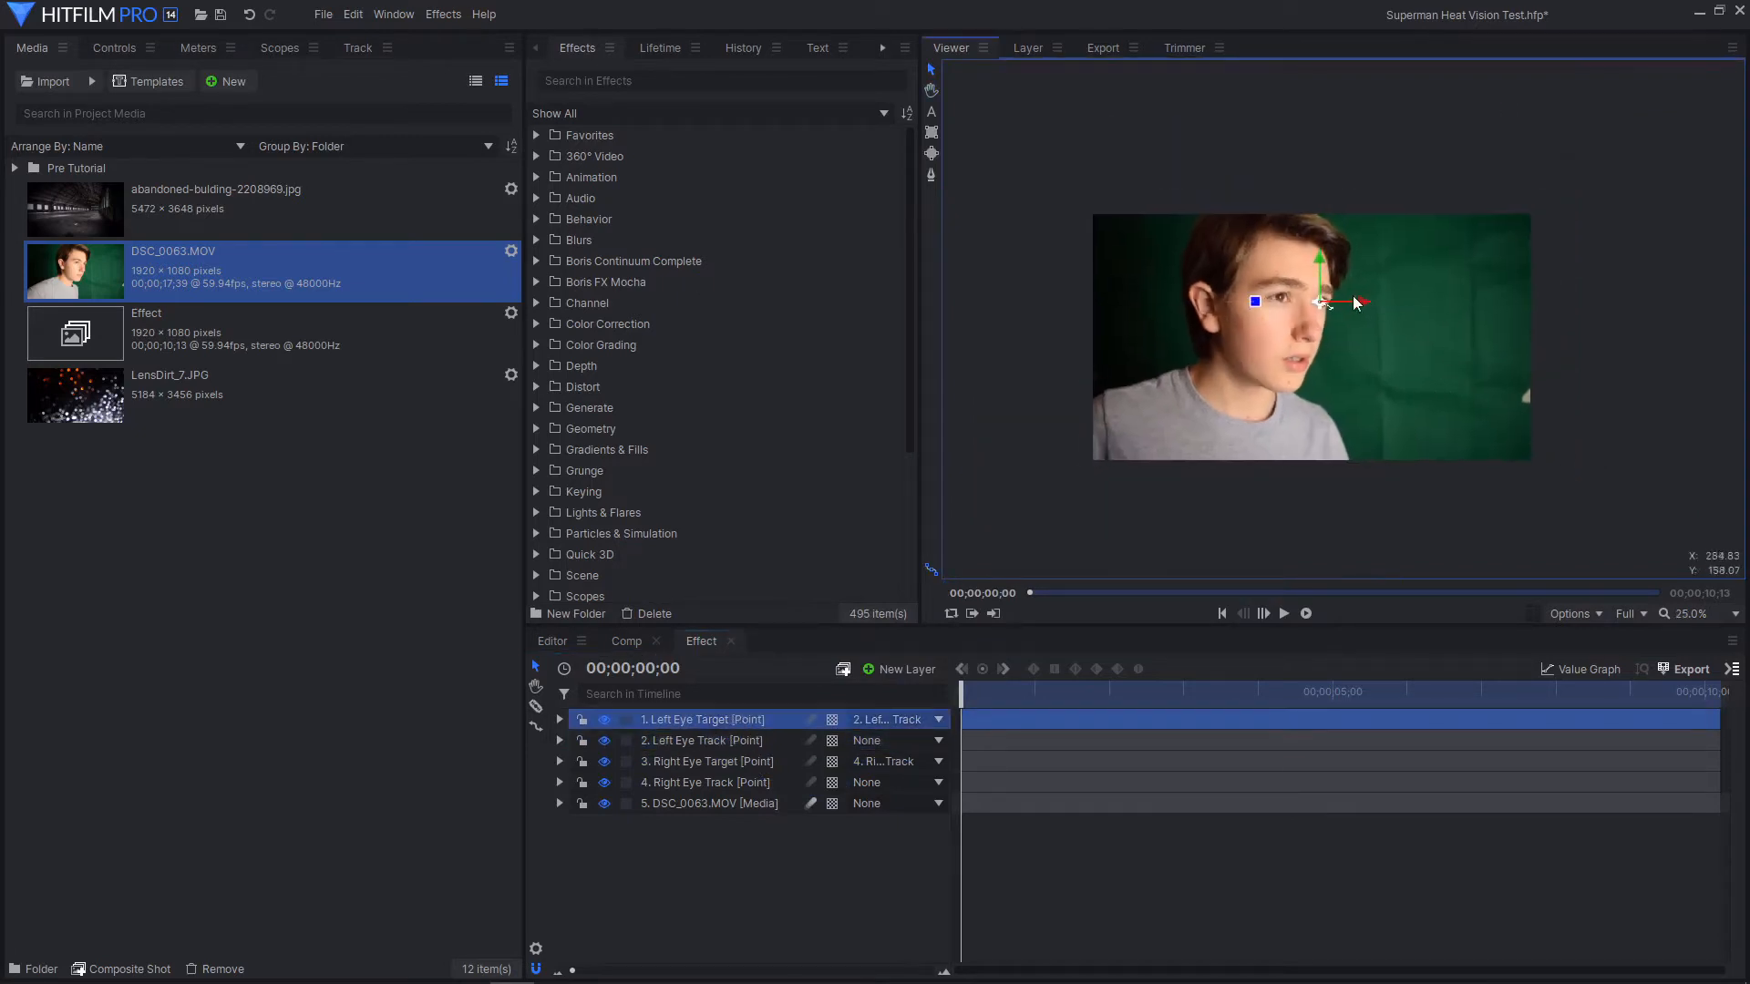
{"action": "left_click", "coordinate": [723, 762], "text": "ctrl"}
{"action": "left_click_drag", "start_coordinate": [1366, 301], "coordinate": [1642, 324]}
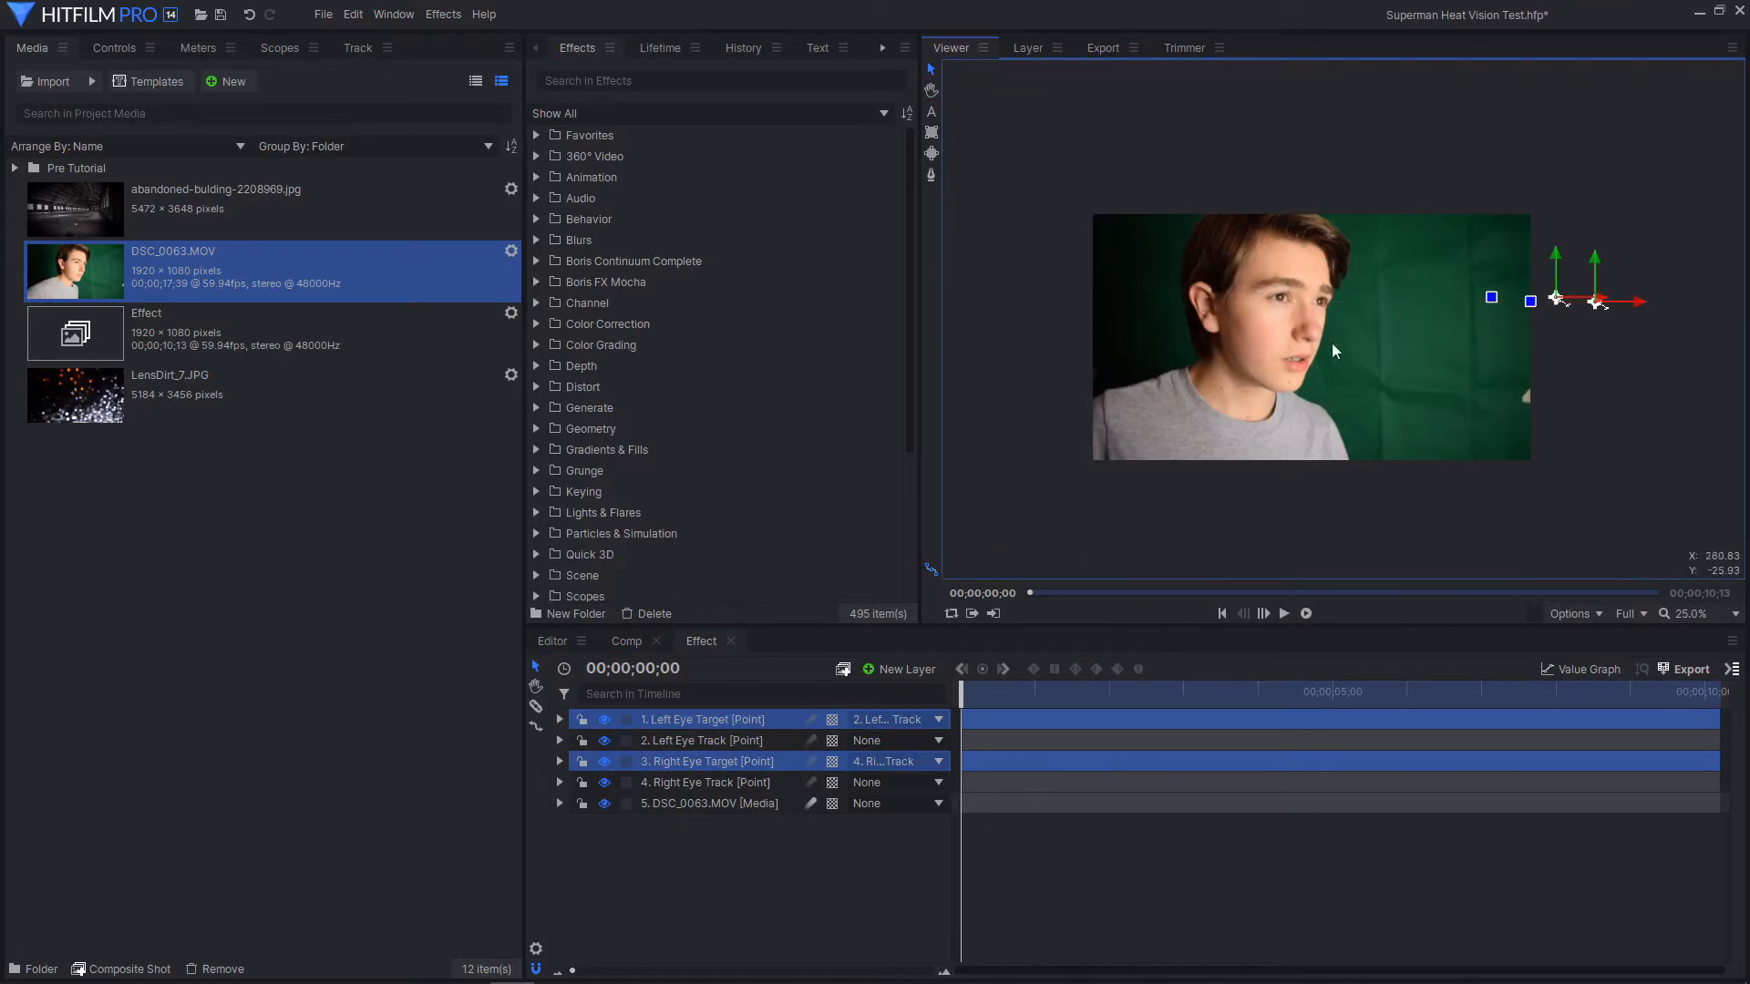
Select all four point layers and scrub through the clip to check how the targets follow the eye tracks
{"action": "left_click", "coordinate": [710, 785]}
{"action": "left_click", "coordinate": [713, 725], "text": "shift"}
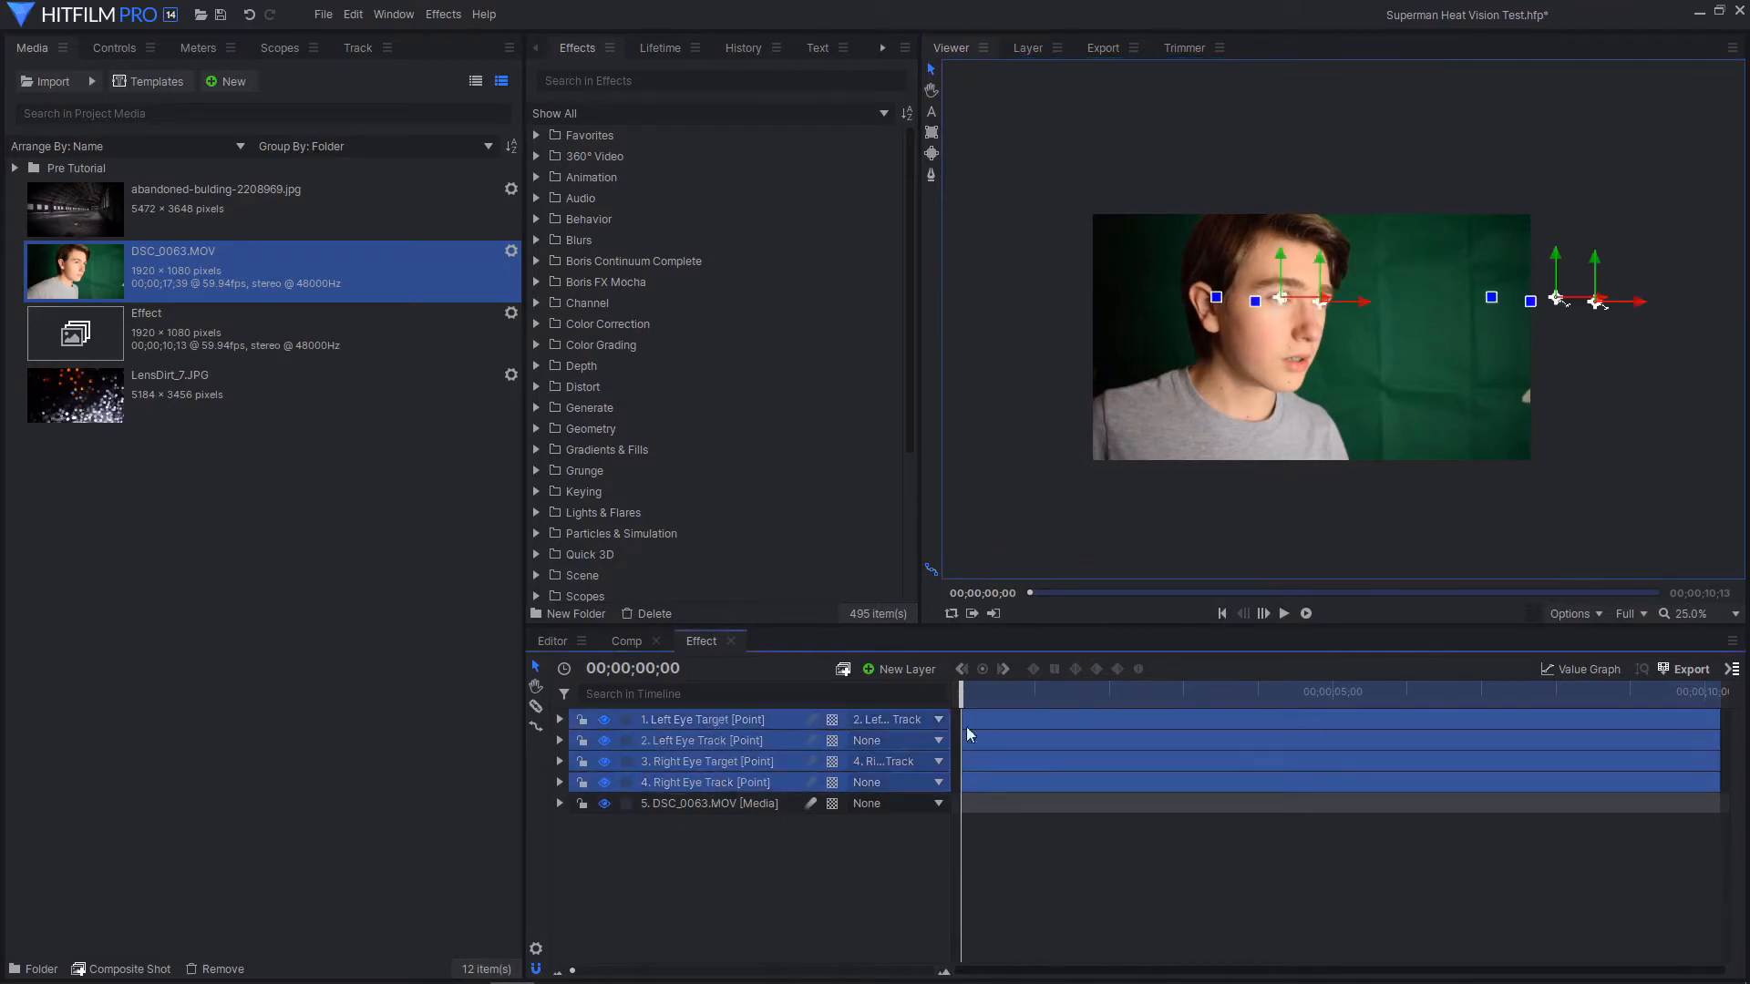
{"action": "scroll", "coordinate": [1289, 300], "scroll_direction": "up", "scroll_amount": 2}
{"action": "scroll", "coordinate": [1303, 350], "scroll_direction": "down", "scroll_amount": 1}
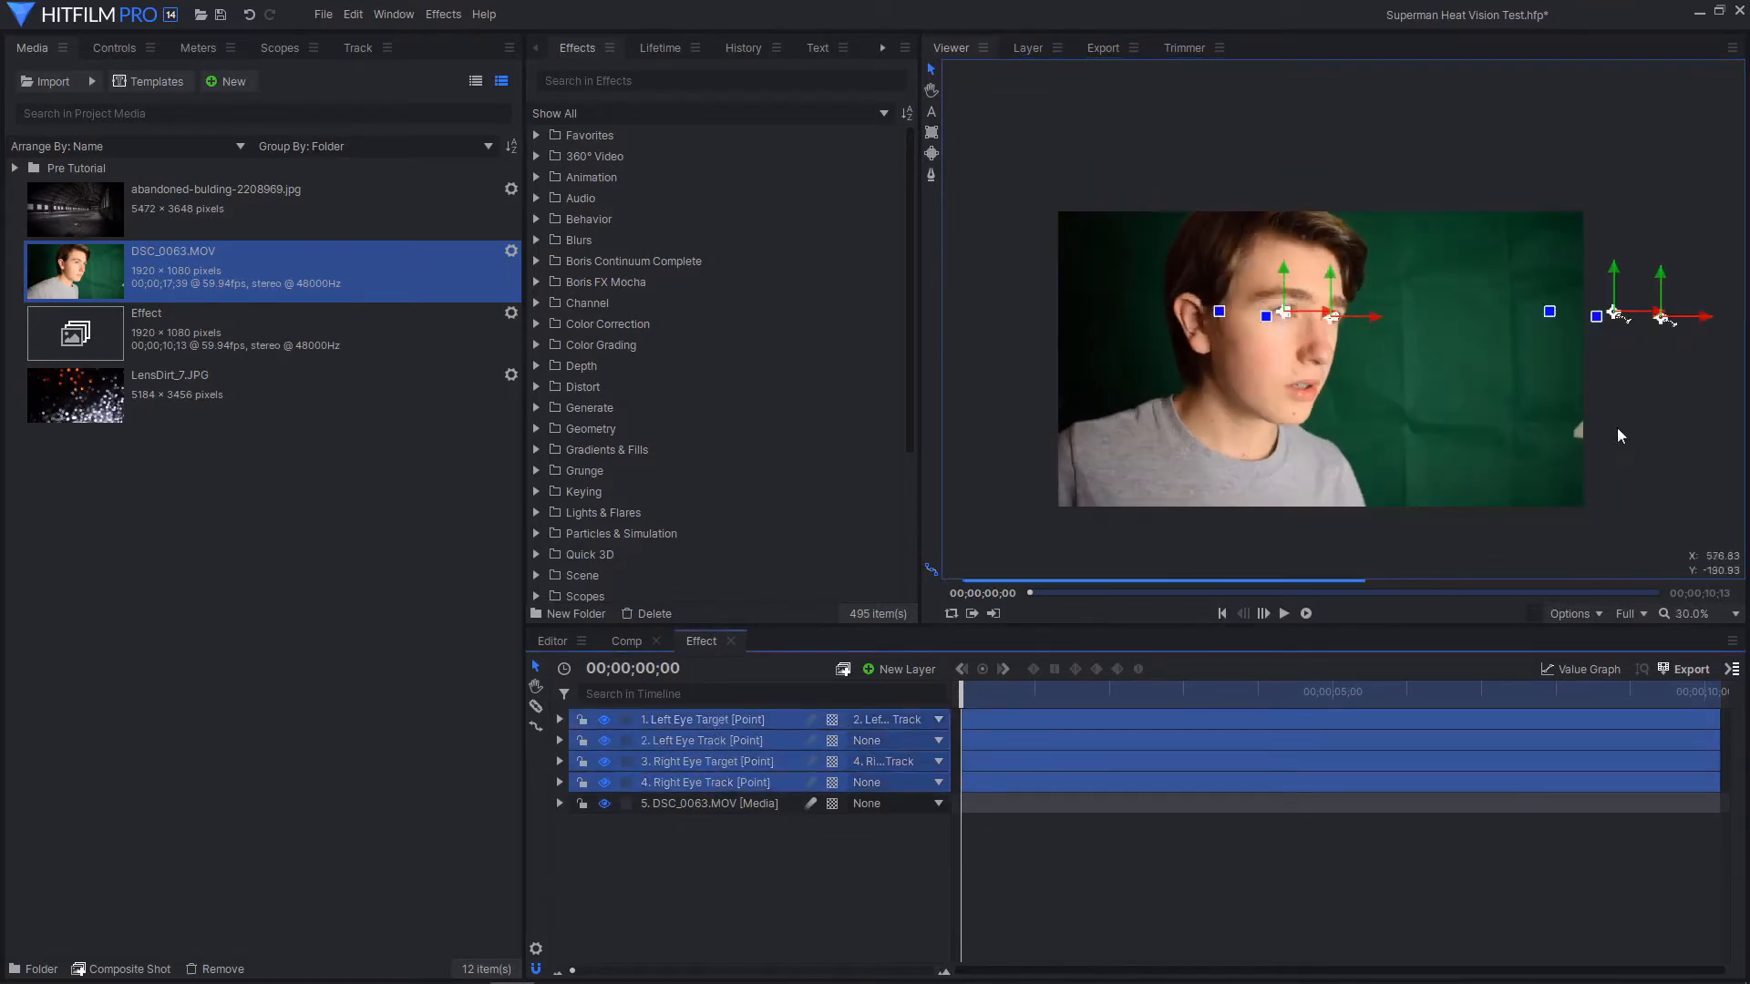
{"action": "left_click_drag", "start_coordinate": [1618, 374], "coordinate": [1528, 402]}
{"action": "left_click_drag", "start_coordinate": [1152, 696], "coordinate": [1591, 852]}
{"action": "left_click", "coordinate": [909, 825]}
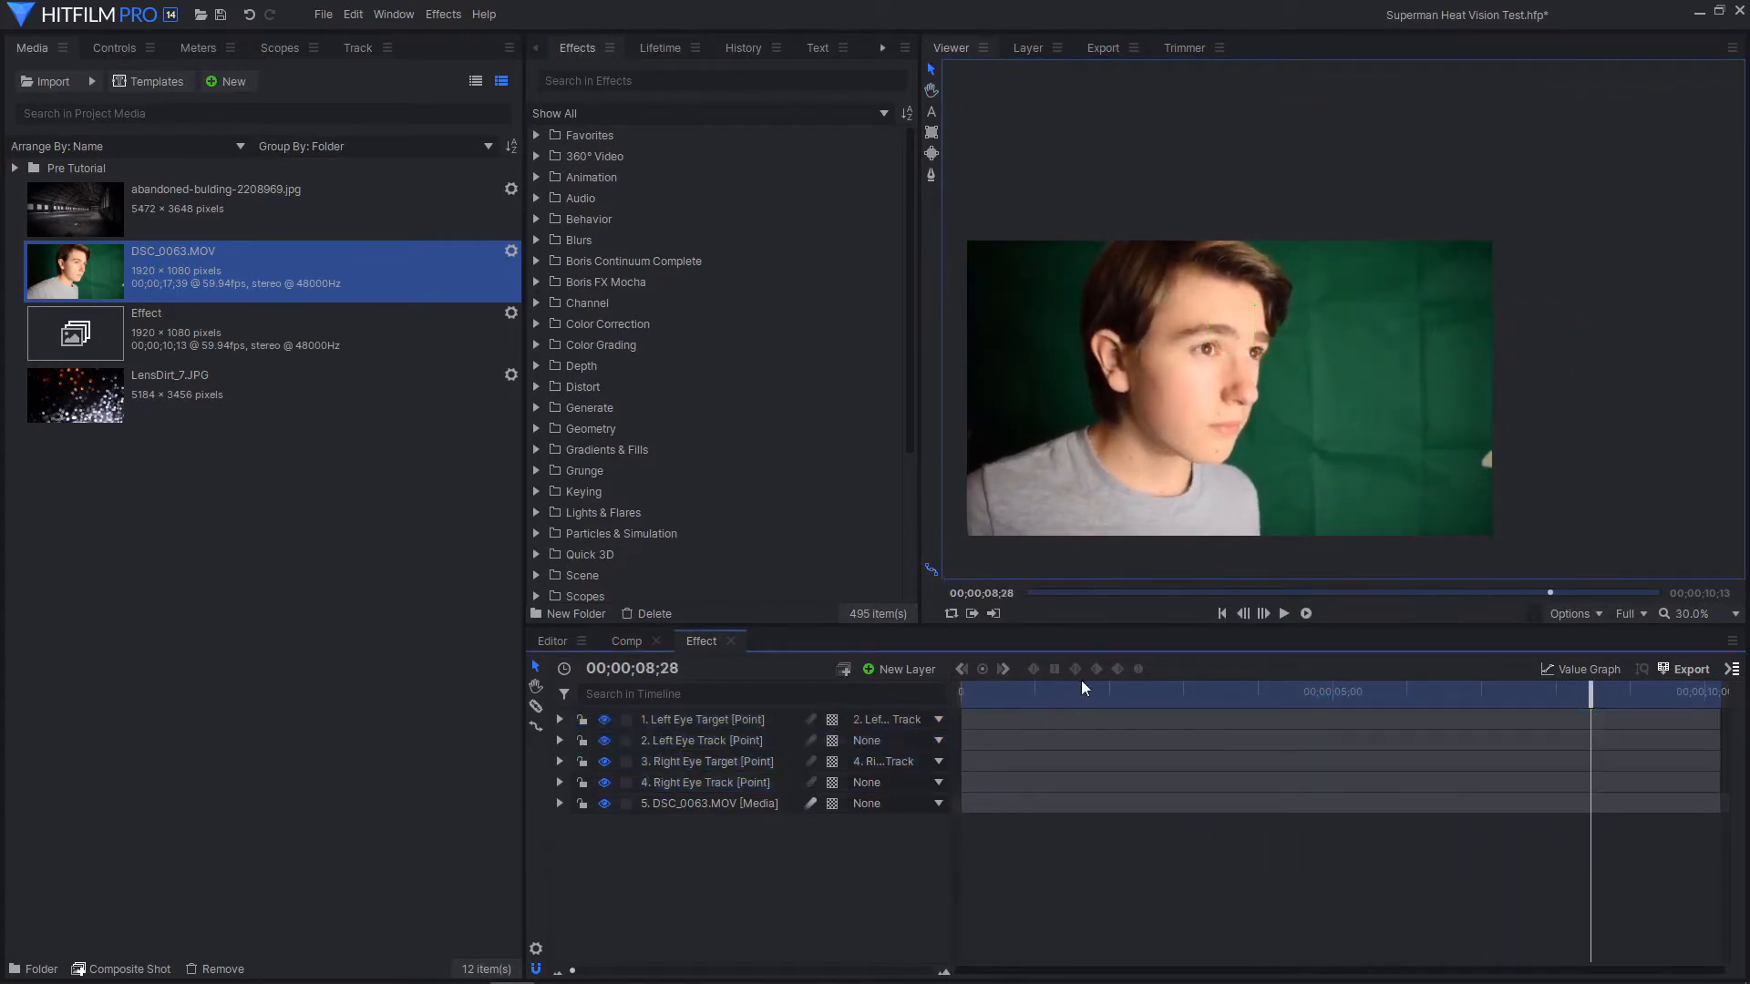
{"action": "left_click_drag", "start_coordinate": [1083, 688], "coordinate": [962, 693]}
Scale the composite to fit the viewer and review the target and track points of each eye
{"action": "left_click", "coordinate": [1701, 614]}
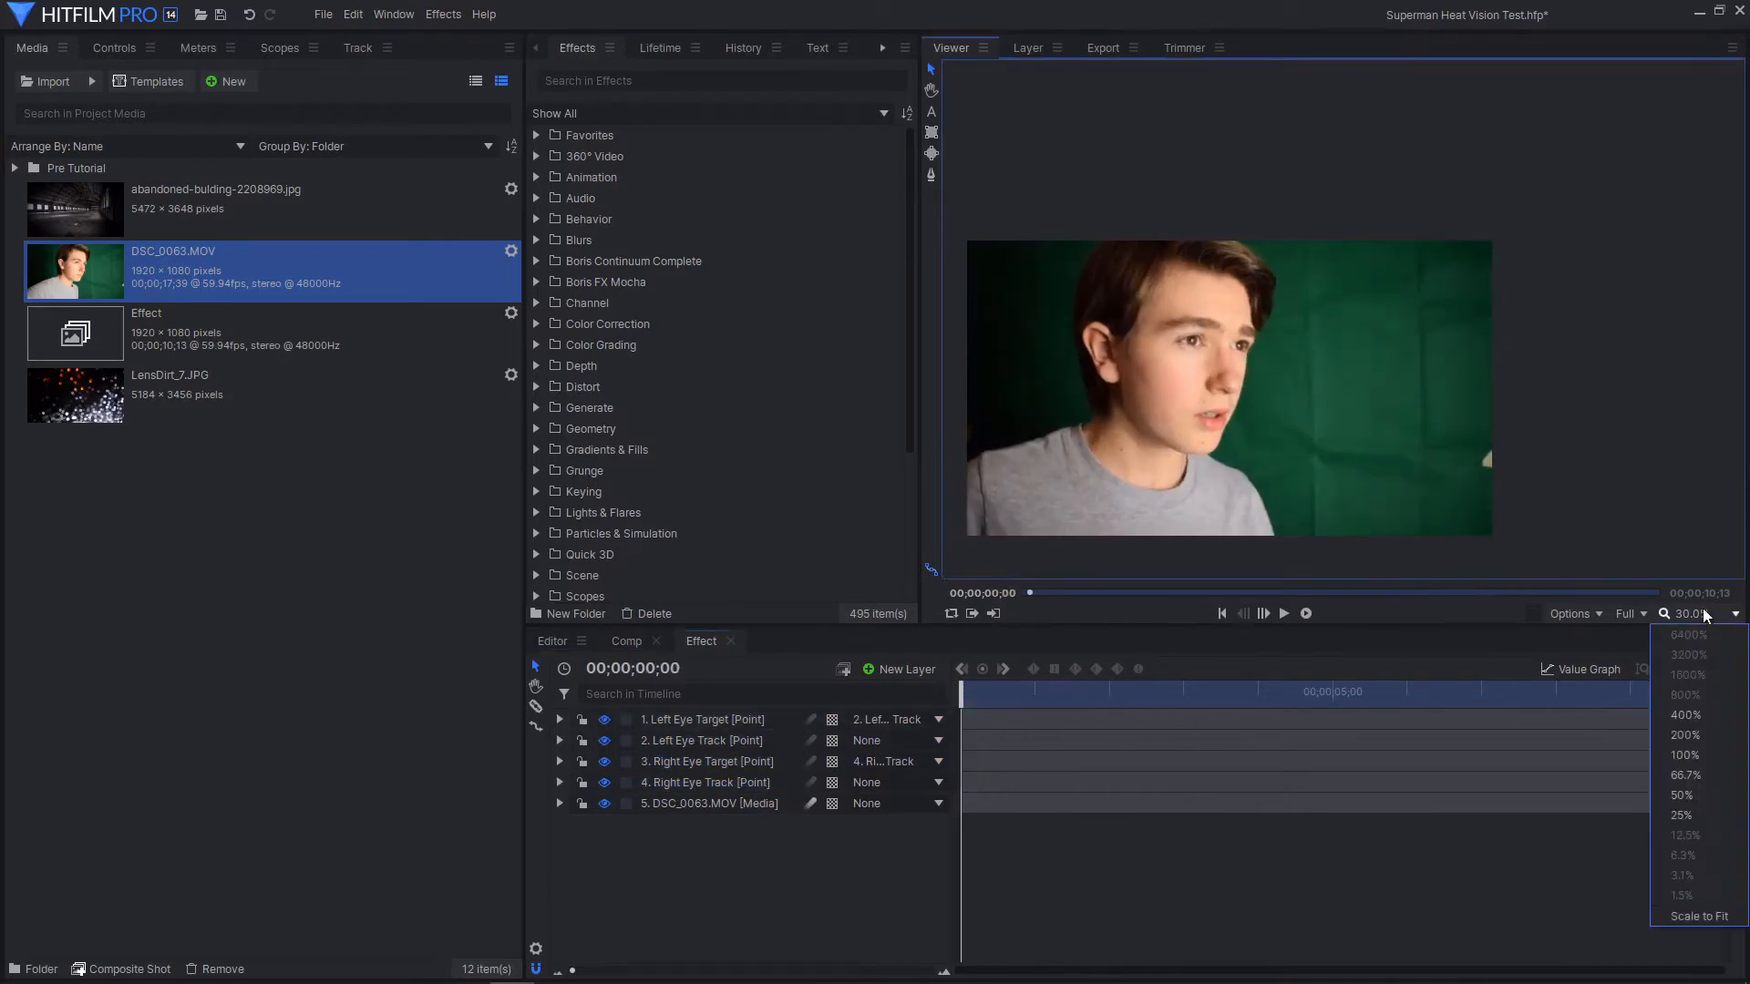
{"action": "left_click", "coordinate": [1701, 916]}
{"action": "left_click", "coordinate": [736, 727]}
{"action": "left_click", "coordinate": [733, 741]}
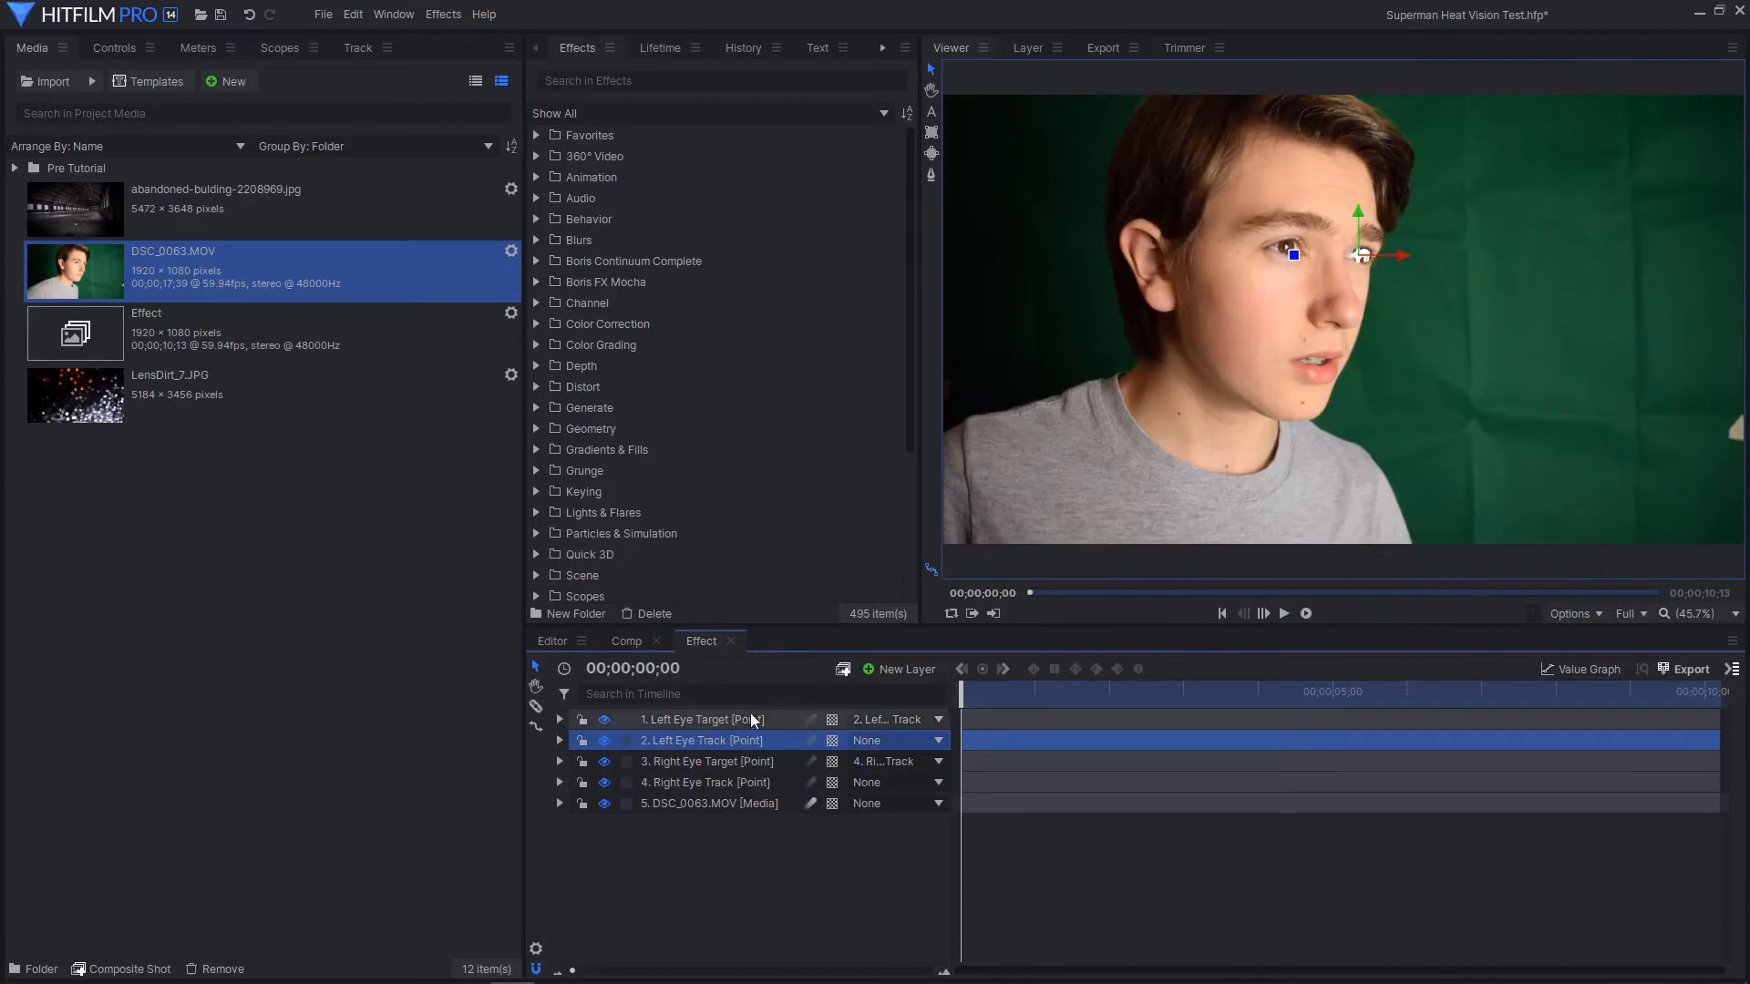
{"action": "left_click_drag", "start_coordinate": [1464, 337], "coordinate": [1310, 355]}
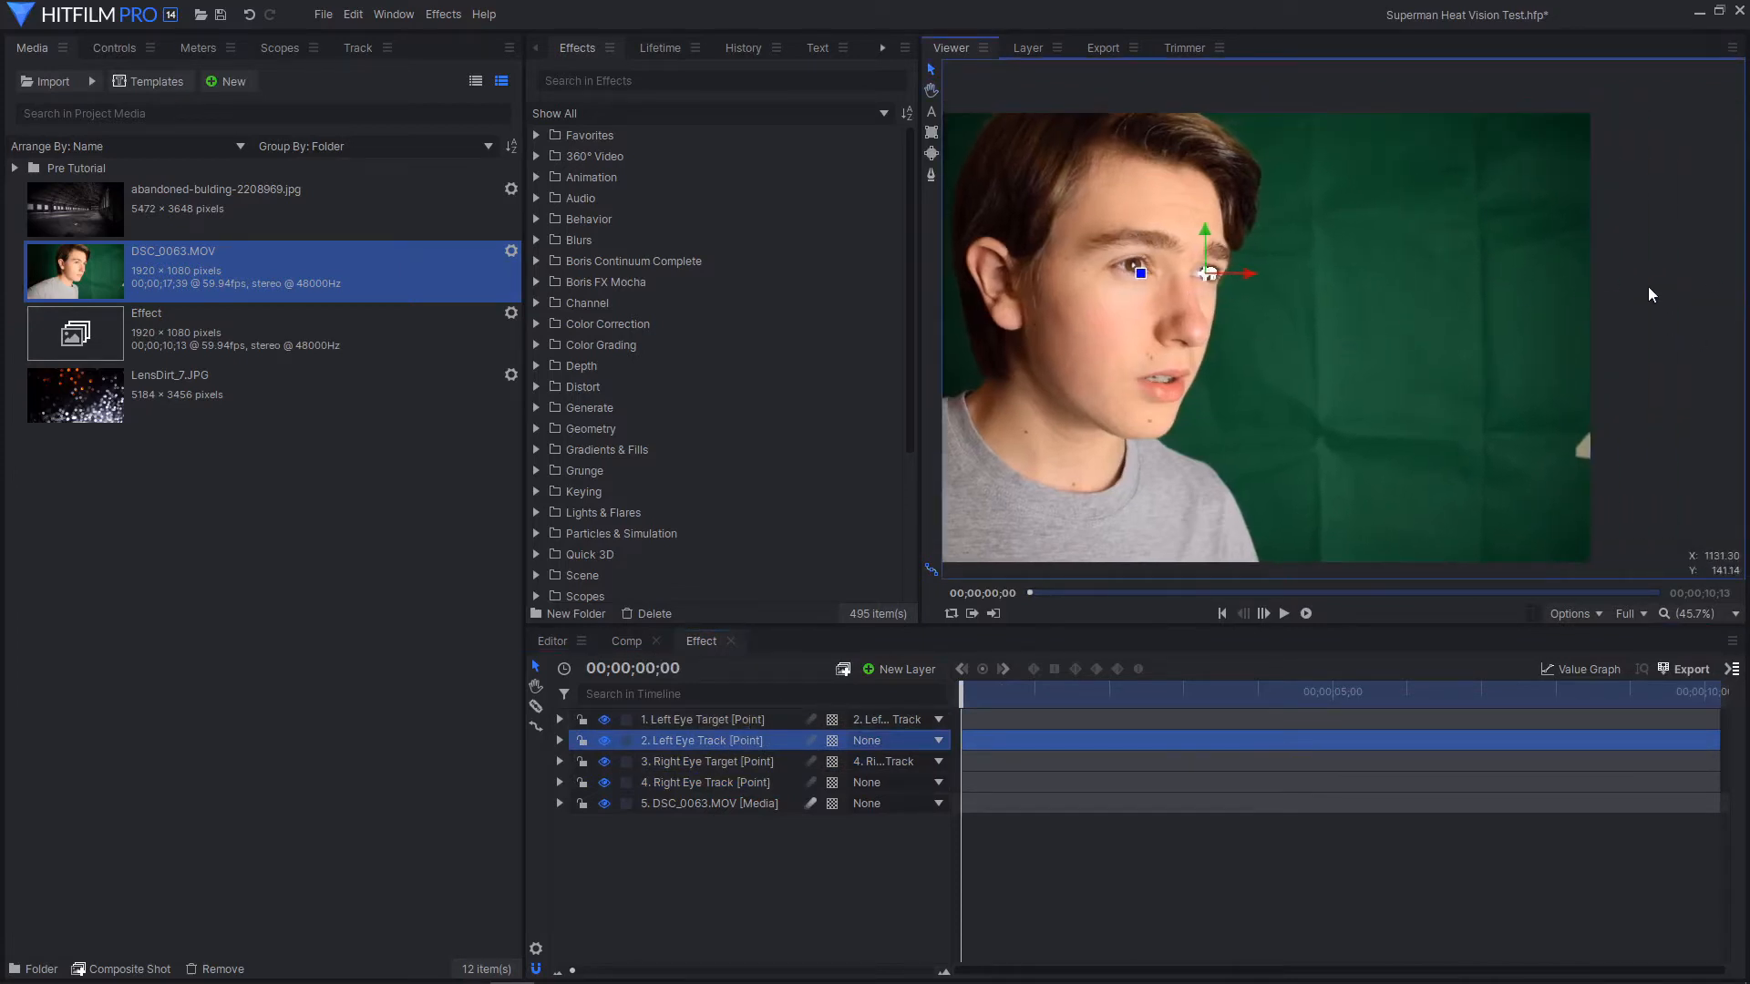
{"action": "left_click", "coordinate": [762, 722]}
{"action": "left_click", "coordinate": [762, 741]}
{"action": "left_click", "coordinate": [756, 763]}
{"action": "left_click", "coordinate": [746, 784]}
{"action": "left_click", "coordinate": [751, 837]}
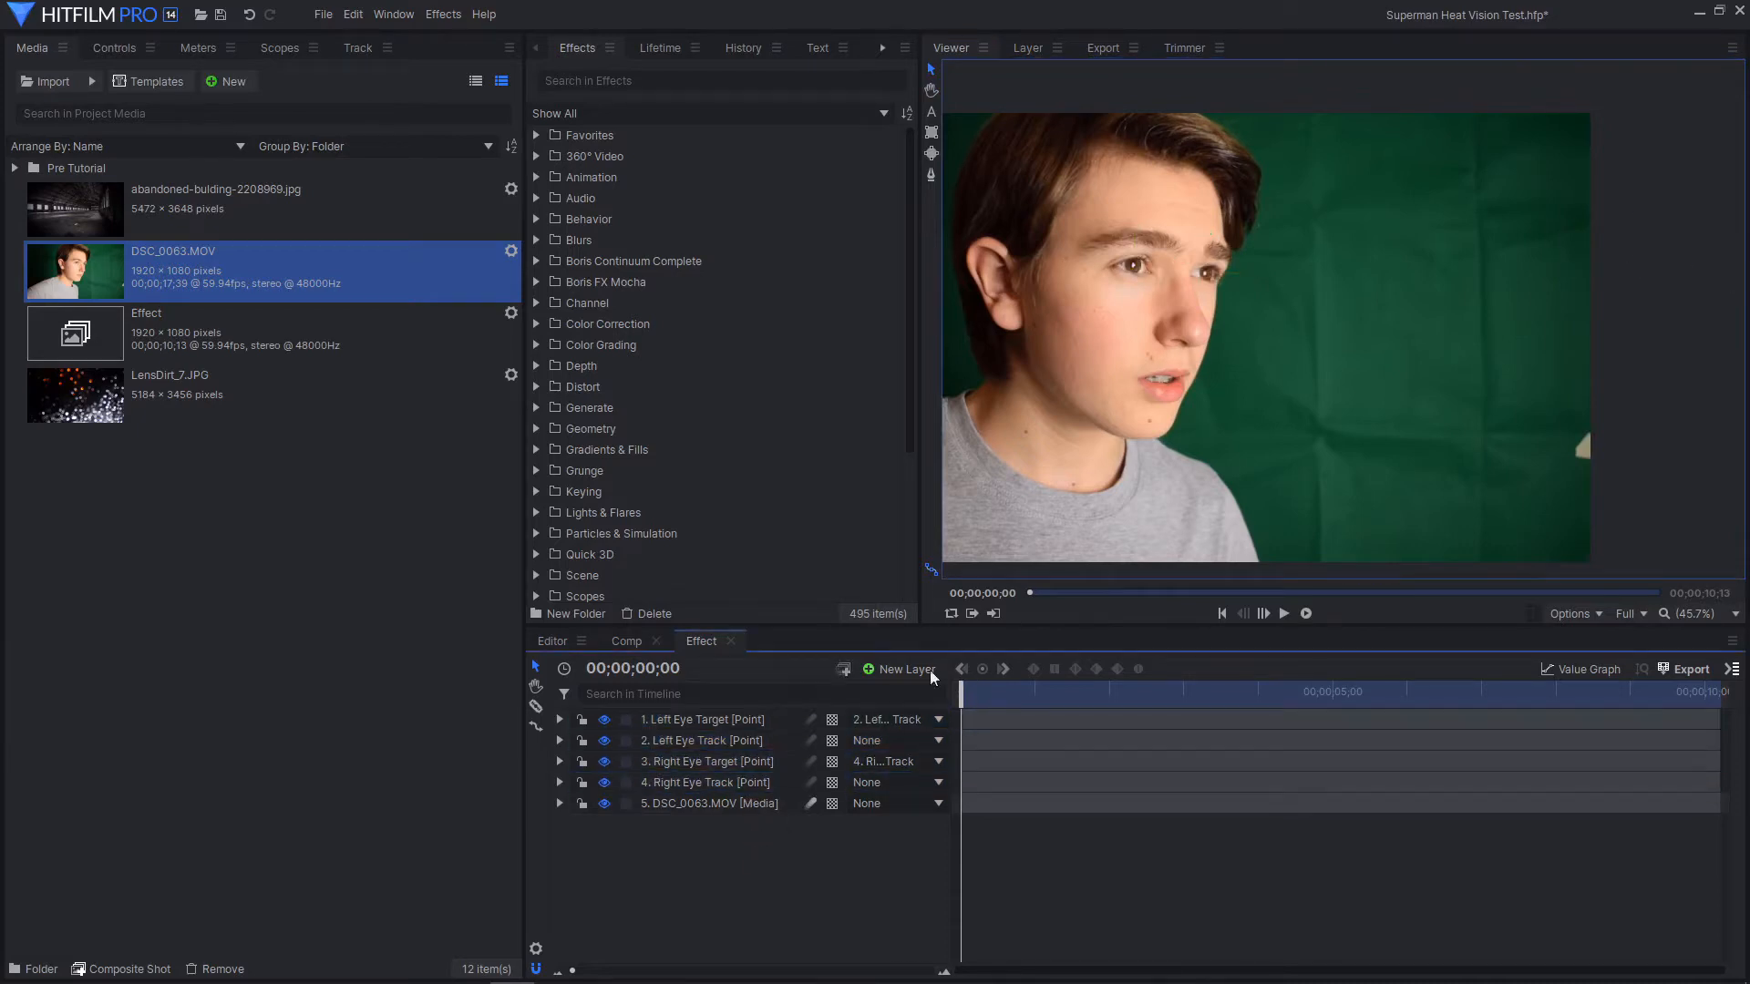
{"action": "left_click", "coordinate": [758, 718]}
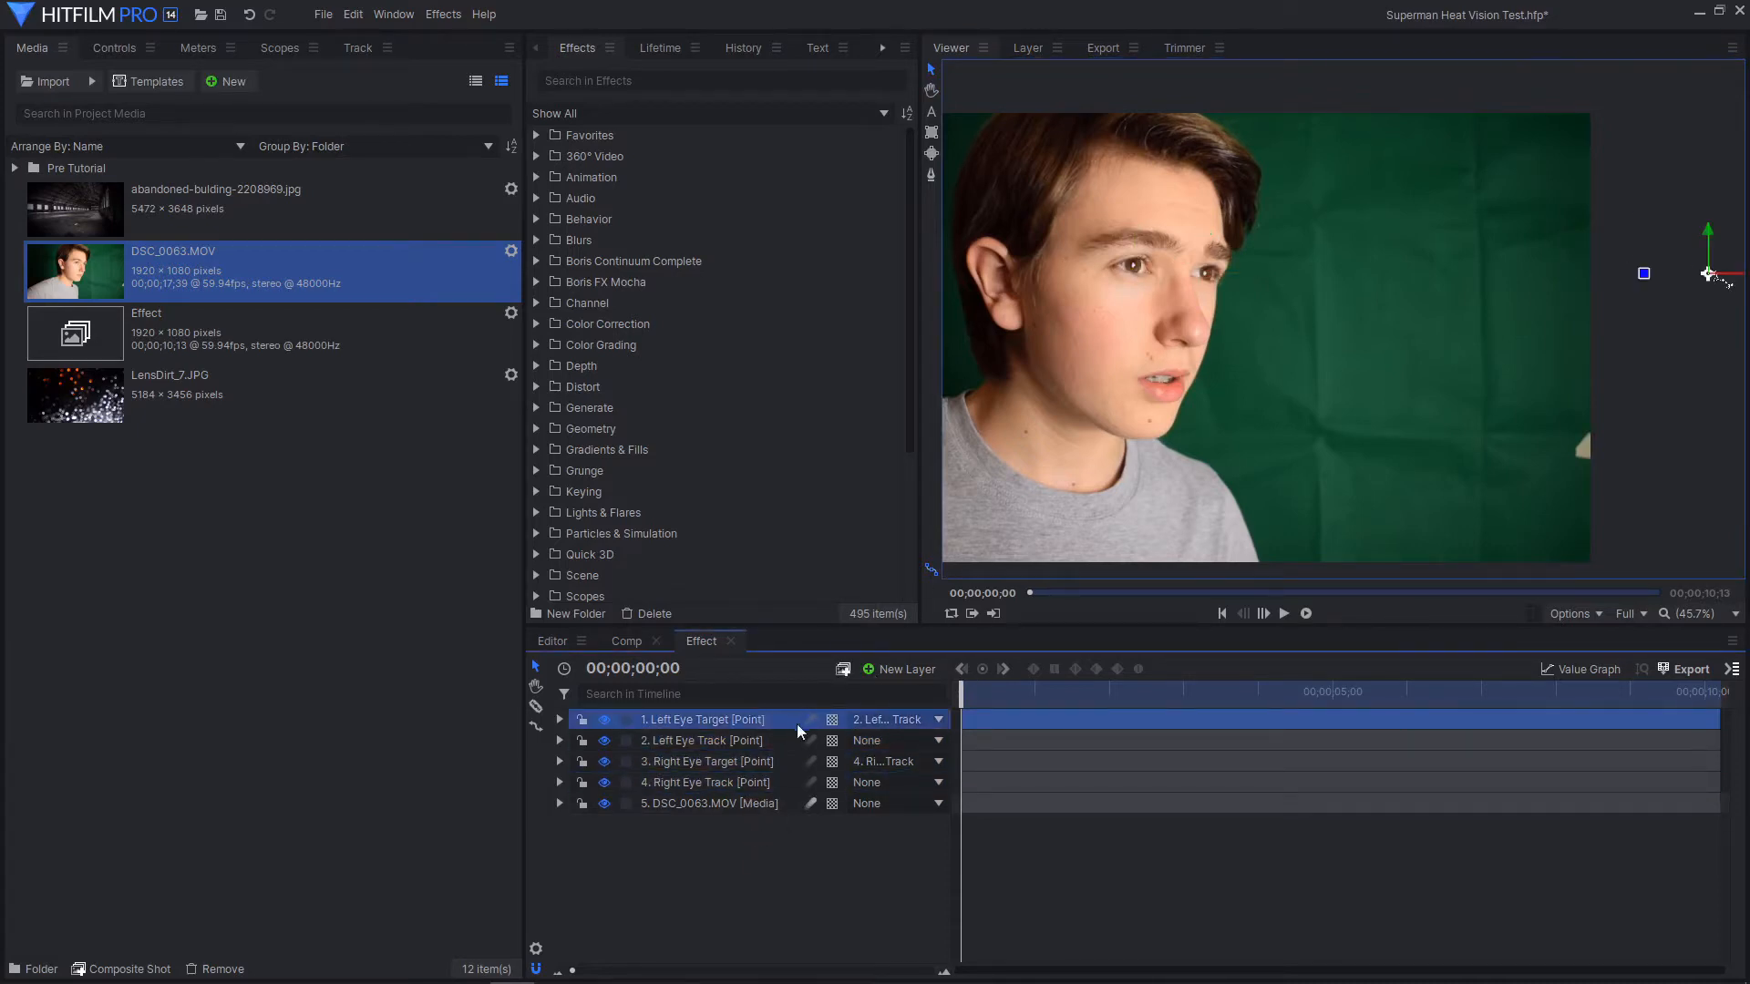
{"action": "left_click_drag", "start_coordinate": [1003, 696], "coordinate": [962, 697]}
{"action": "left_click", "coordinate": [768, 867]}
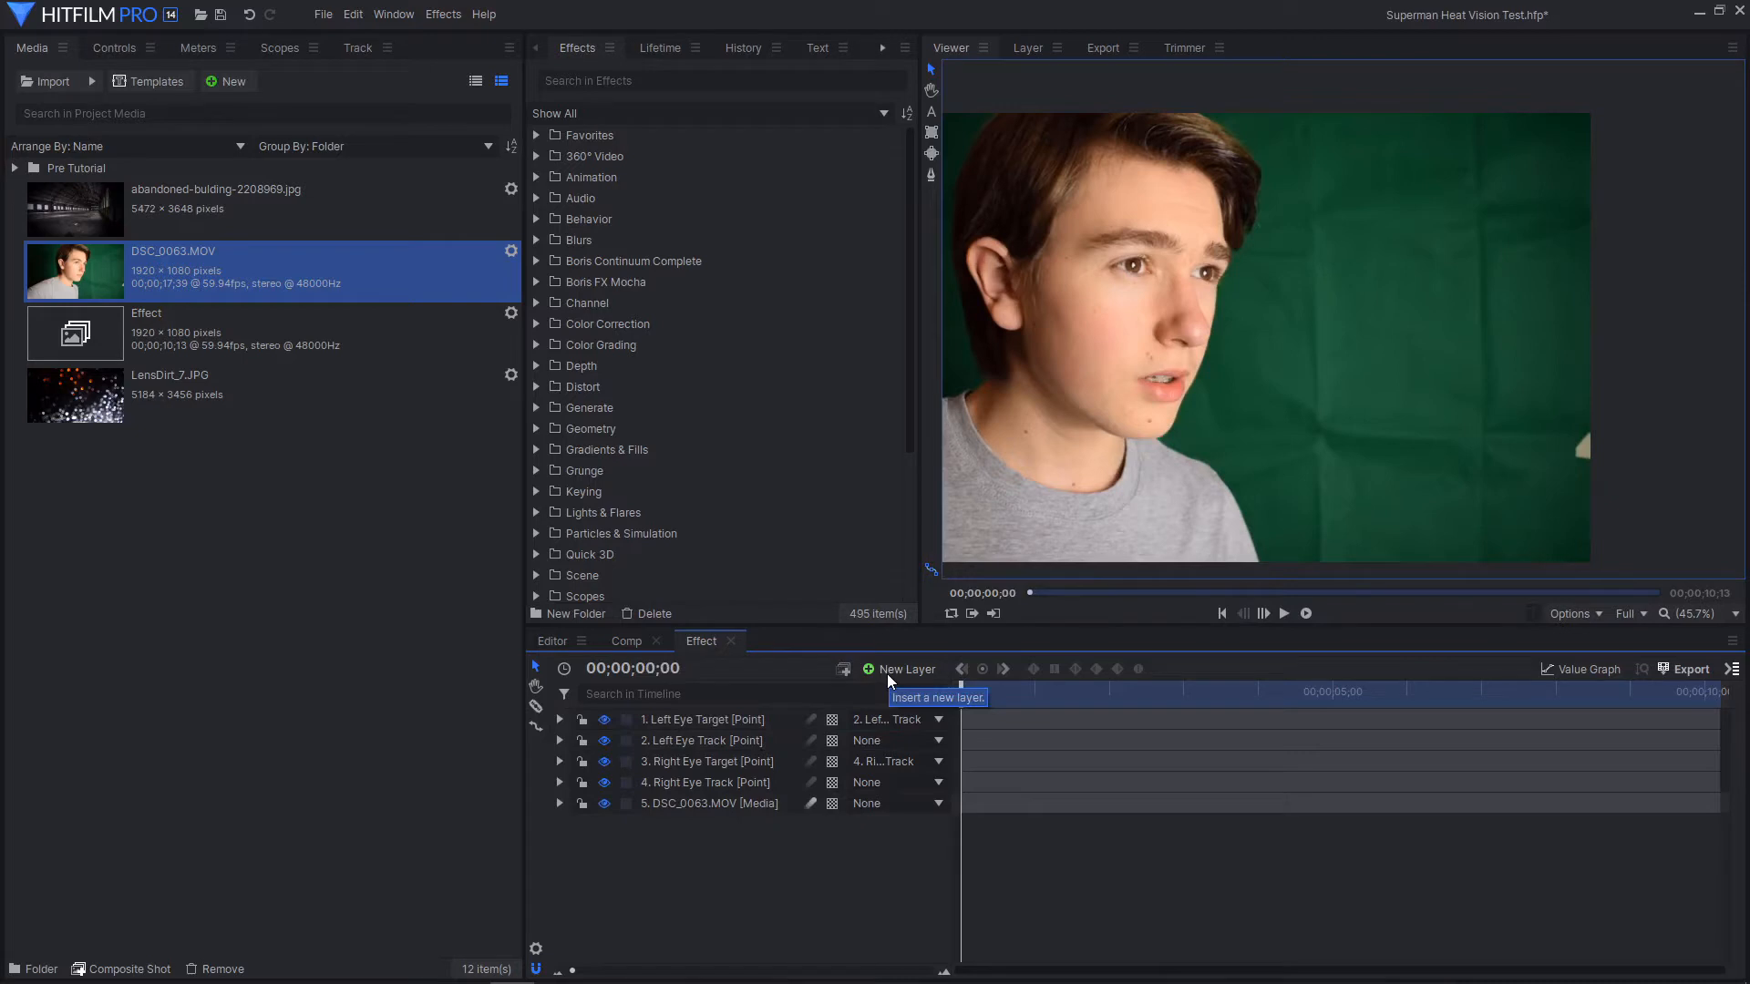
Add a black 1920 × 1080 plane layer named Right Beam and scale the composite to fit the viewer
{"action": "left_click", "coordinate": [890, 672]}
{"action": "left_click", "coordinate": [885, 690]}
{"action": "type", "text": "Beam"}
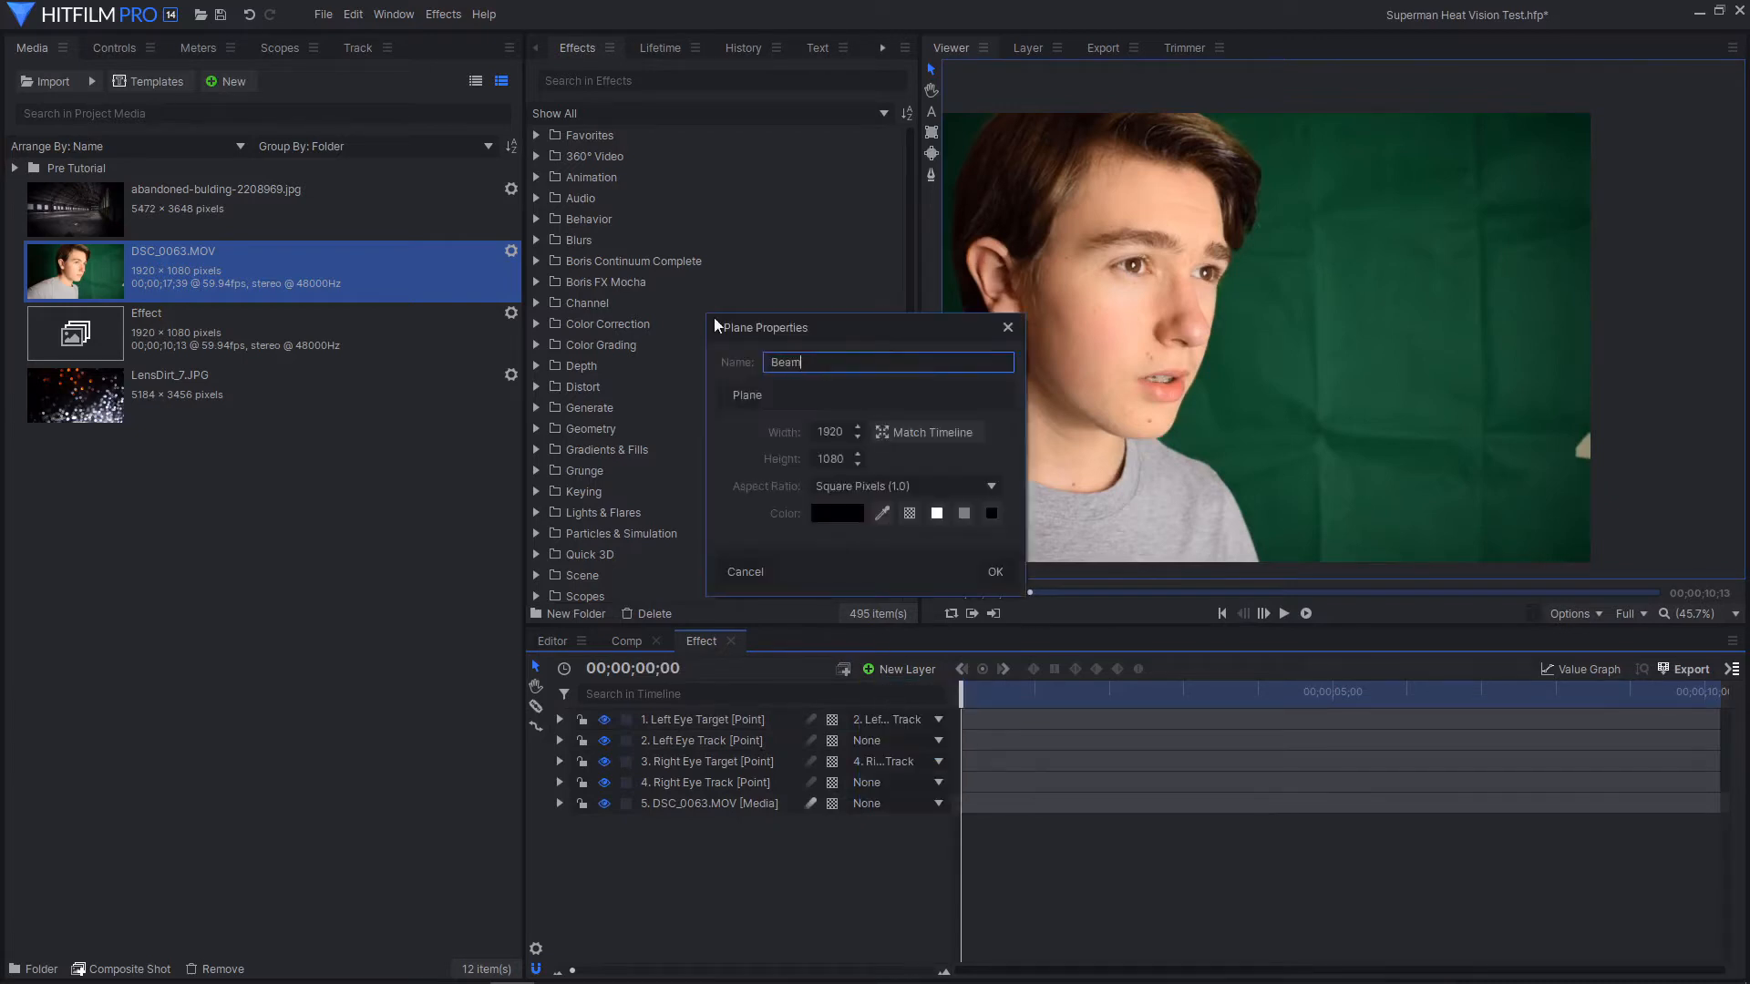
{"action": "type", "text": "ight"}
{"action": "left_click", "coordinate": [995, 573]}
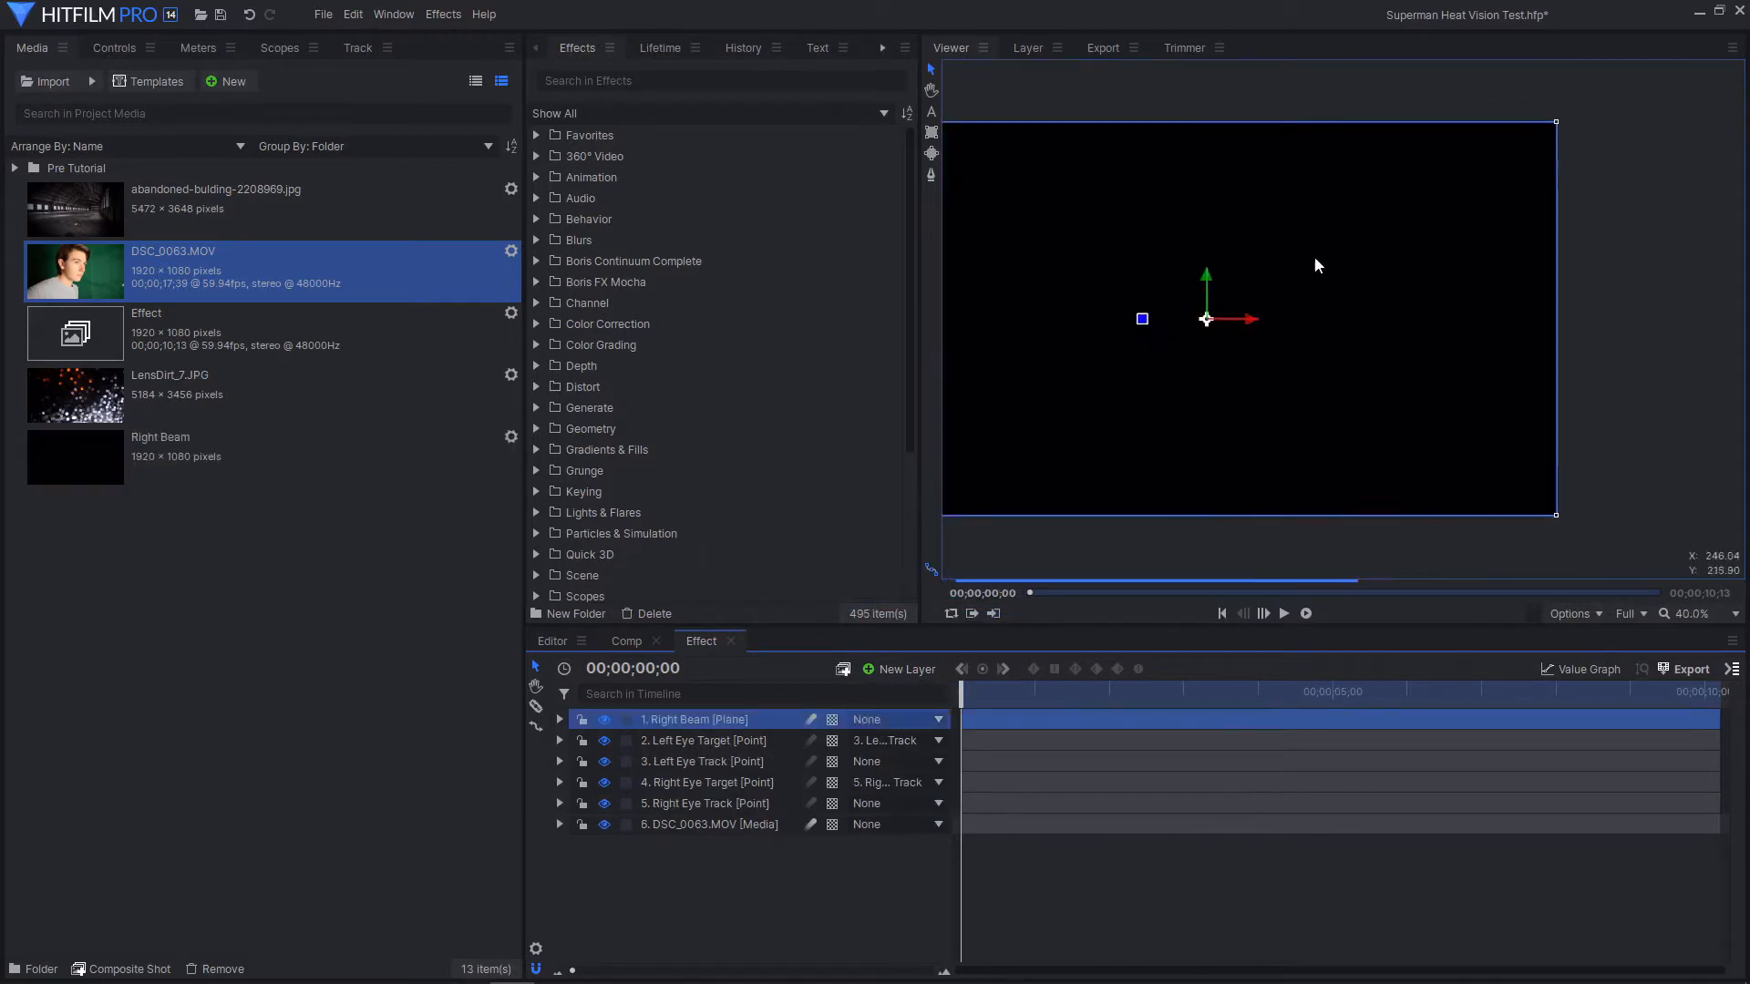
{"action": "left_click", "coordinate": [1690, 617]}
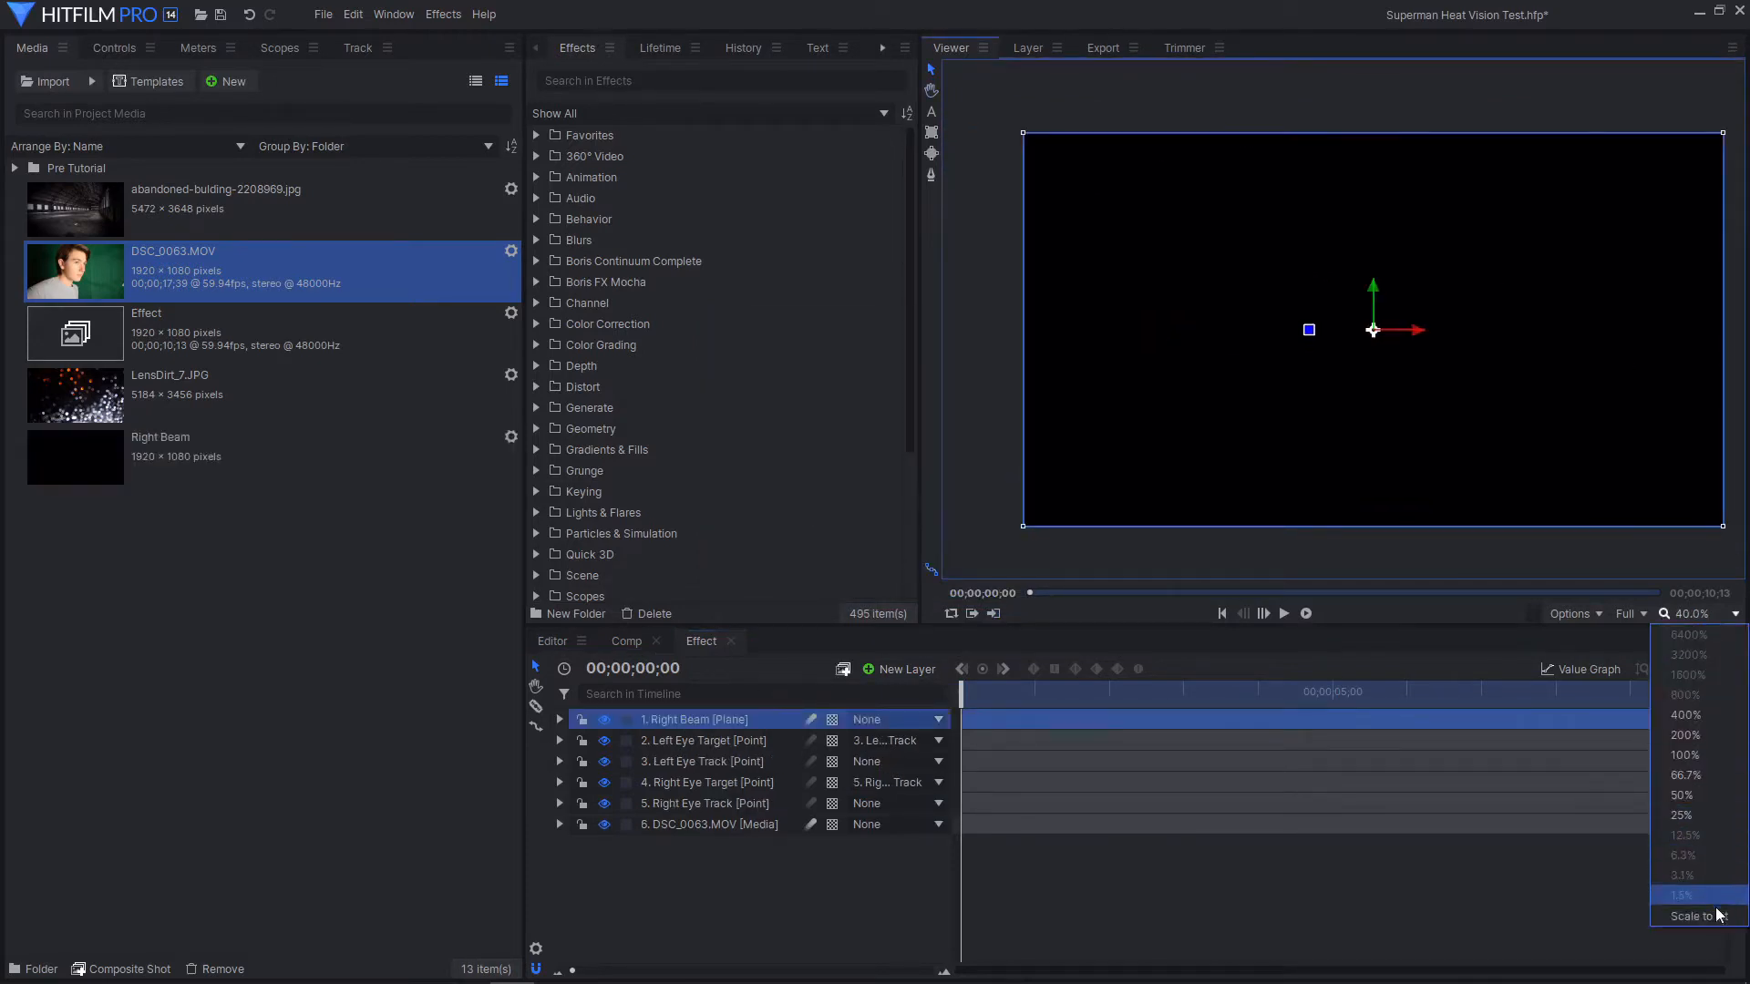
{"action": "left_click", "coordinate": [1713, 912]}
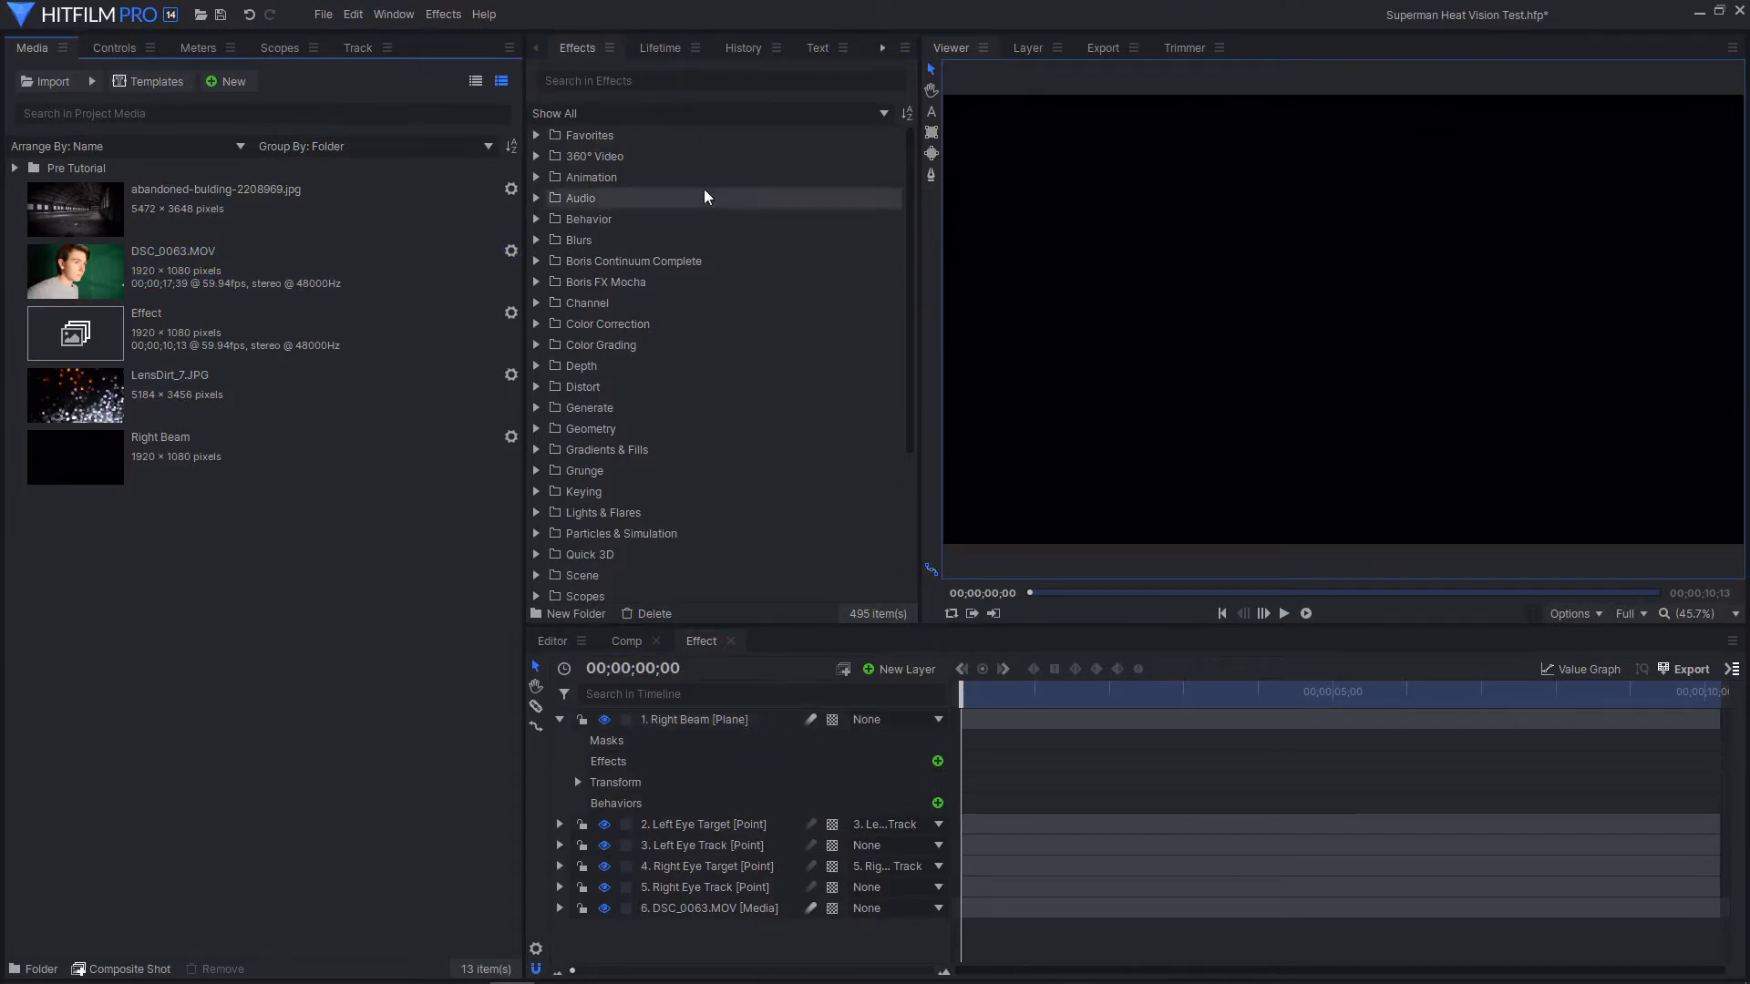
Search the effects for lightsword and apply Lightsword (2-Point Auto) to the Right Beam plane
{"action": "left_click", "coordinate": [701, 82]}
{"action": "type", "text": "ligh"}
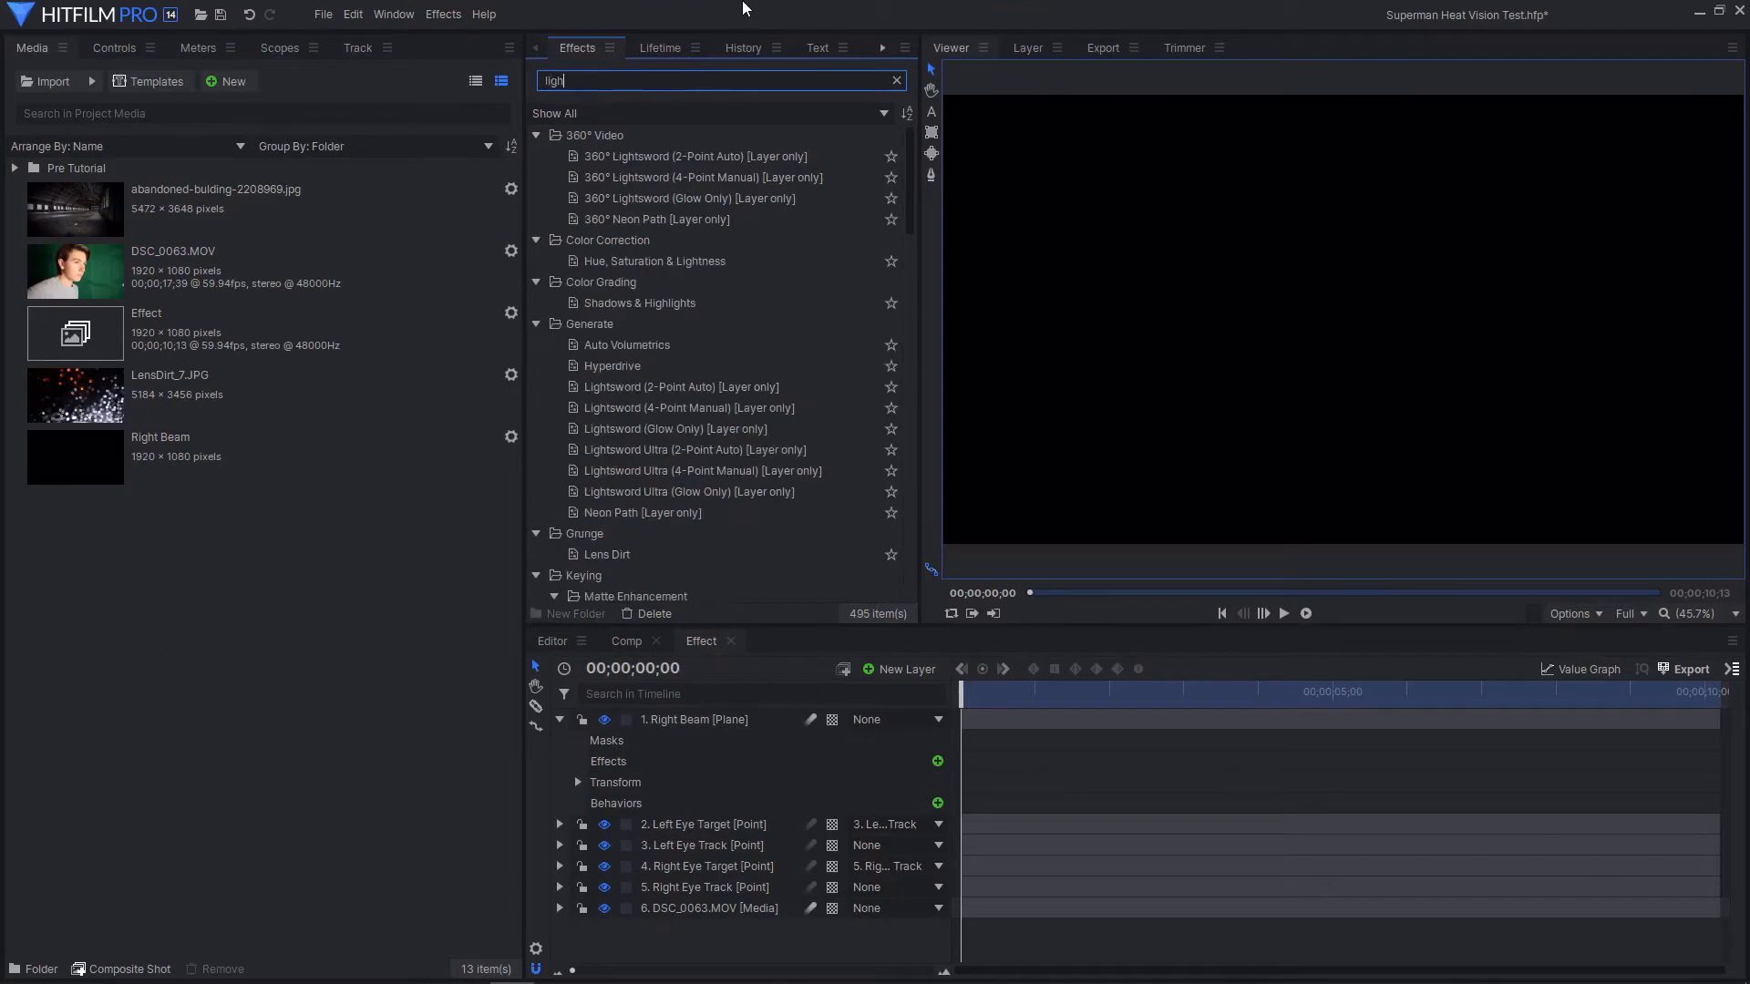
{"action": "type", "text": "tsword"}
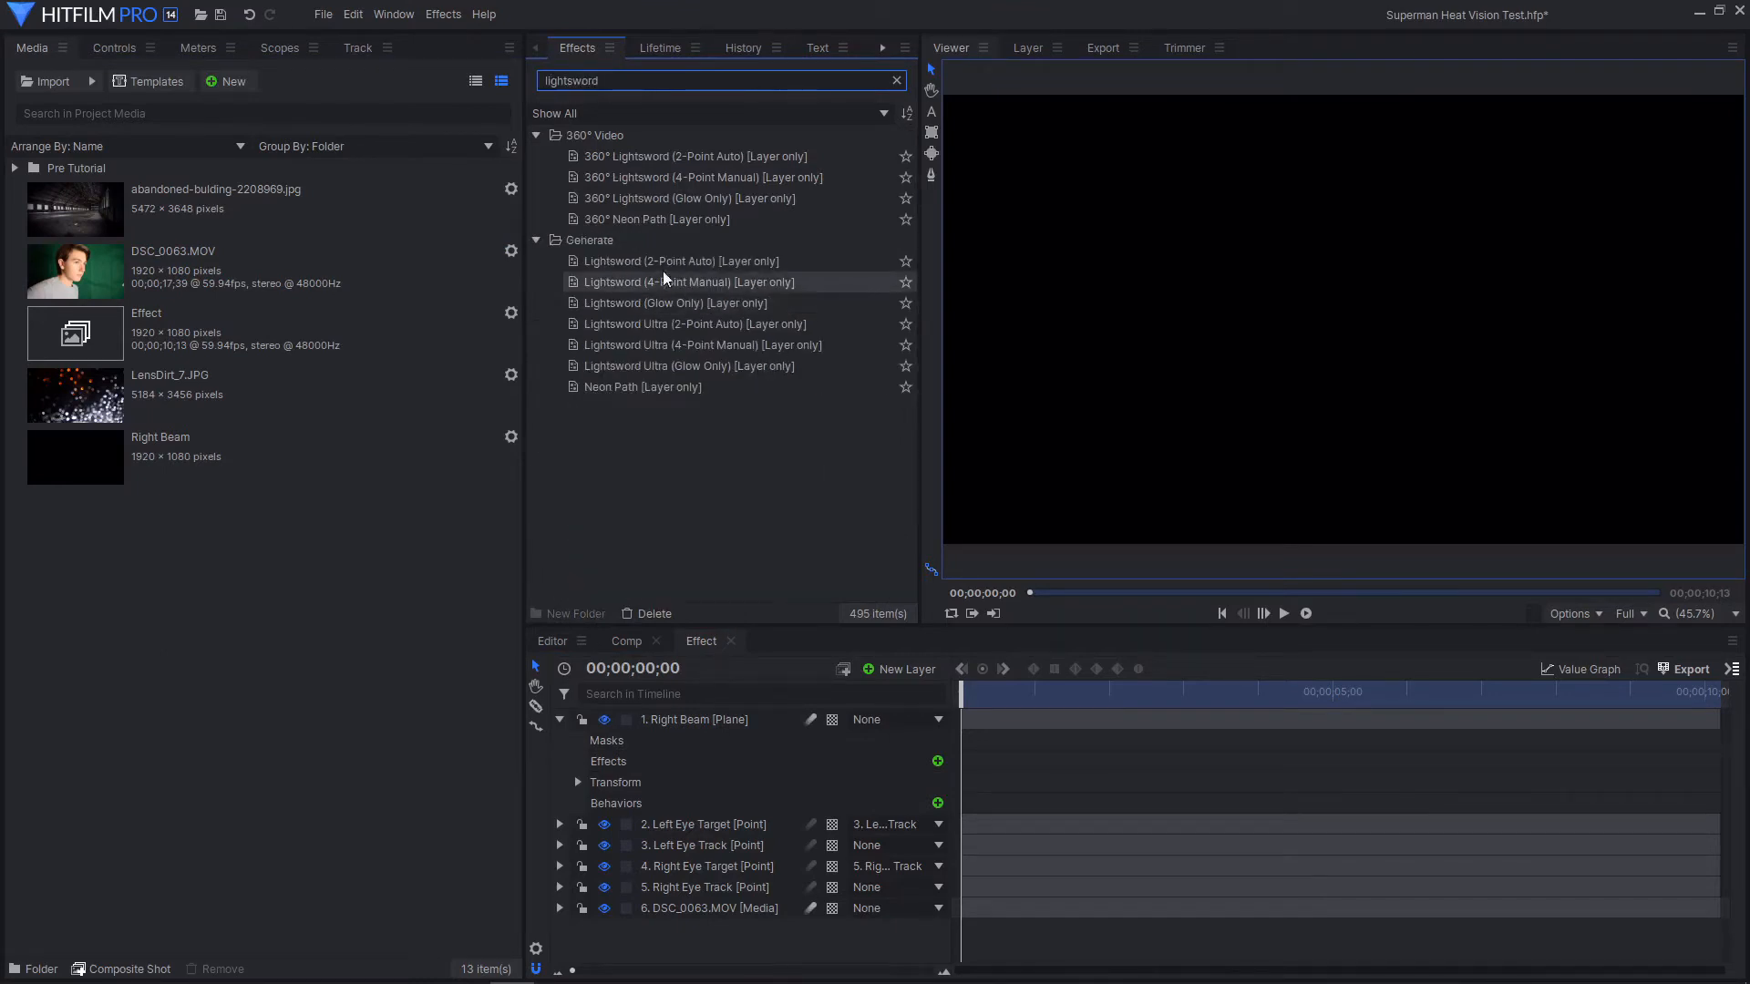
{"action": "left_click", "coordinate": [587, 260]}
{"action": "left_click_drag", "start_coordinate": [583, 261], "coordinate": [704, 719]}
Set the Right Beam layer's blend mode to Add
{"action": "left_click", "coordinate": [702, 720]}
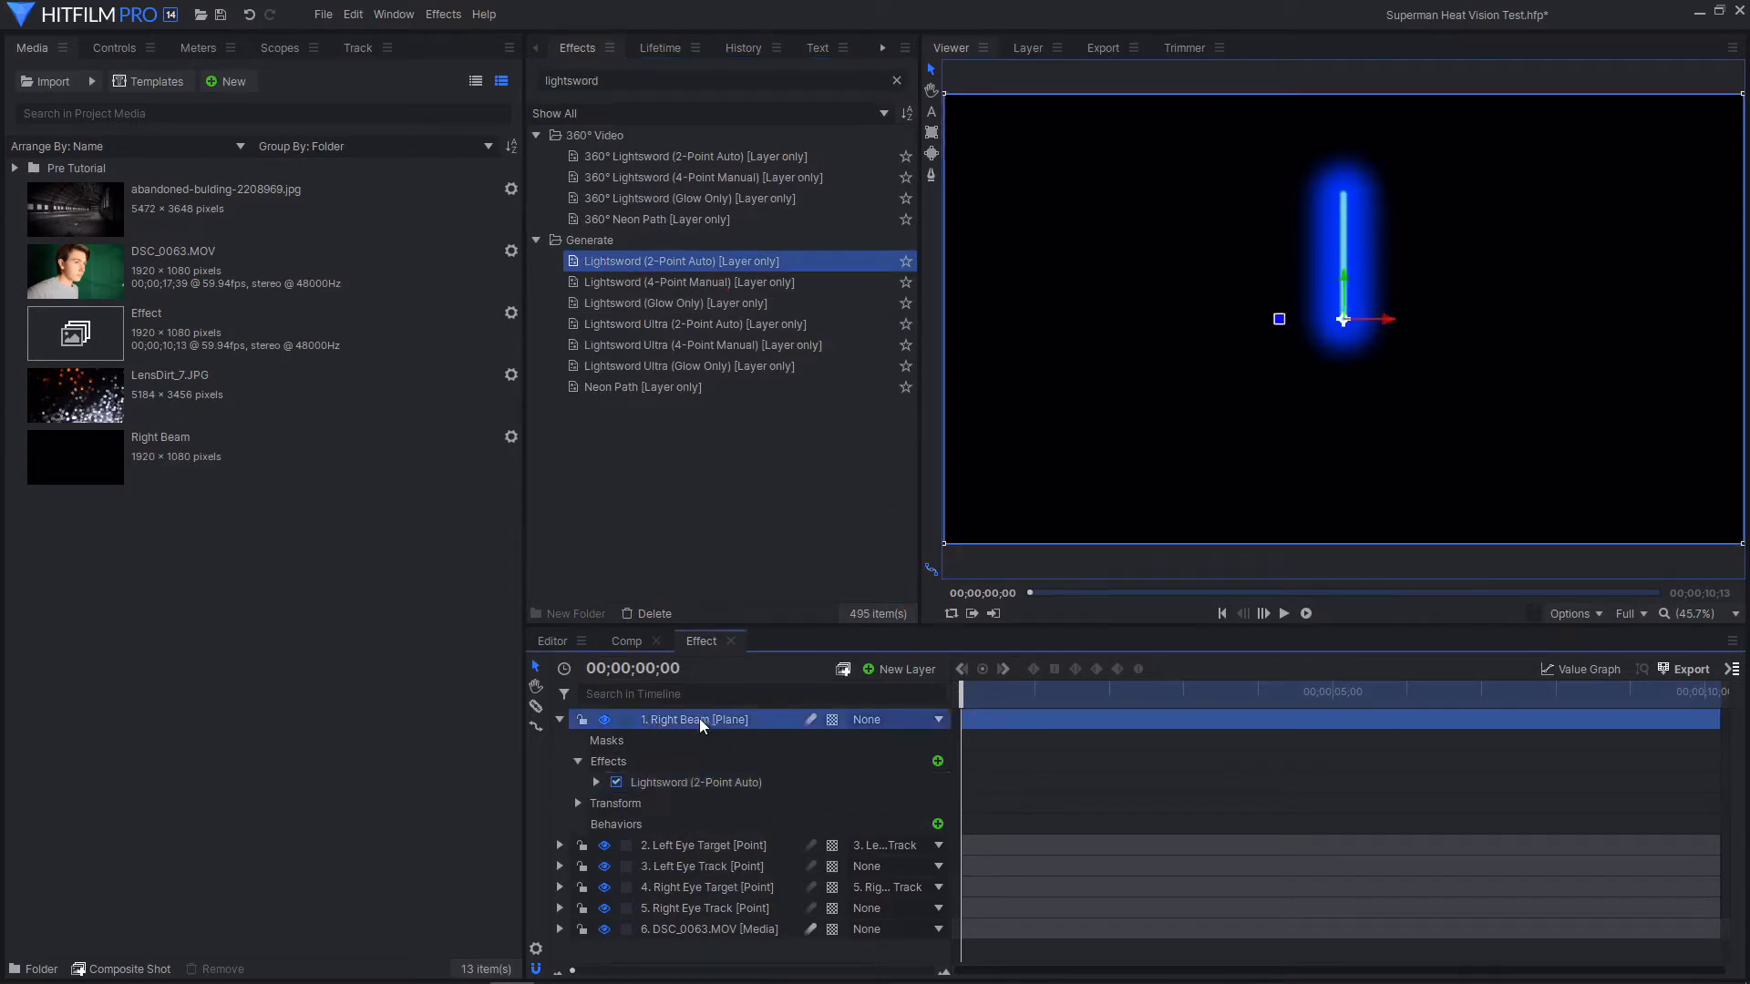
{"action": "right_click", "coordinate": [764, 717]}
{"action": "mouse_move", "coordinate": [839, 240]}
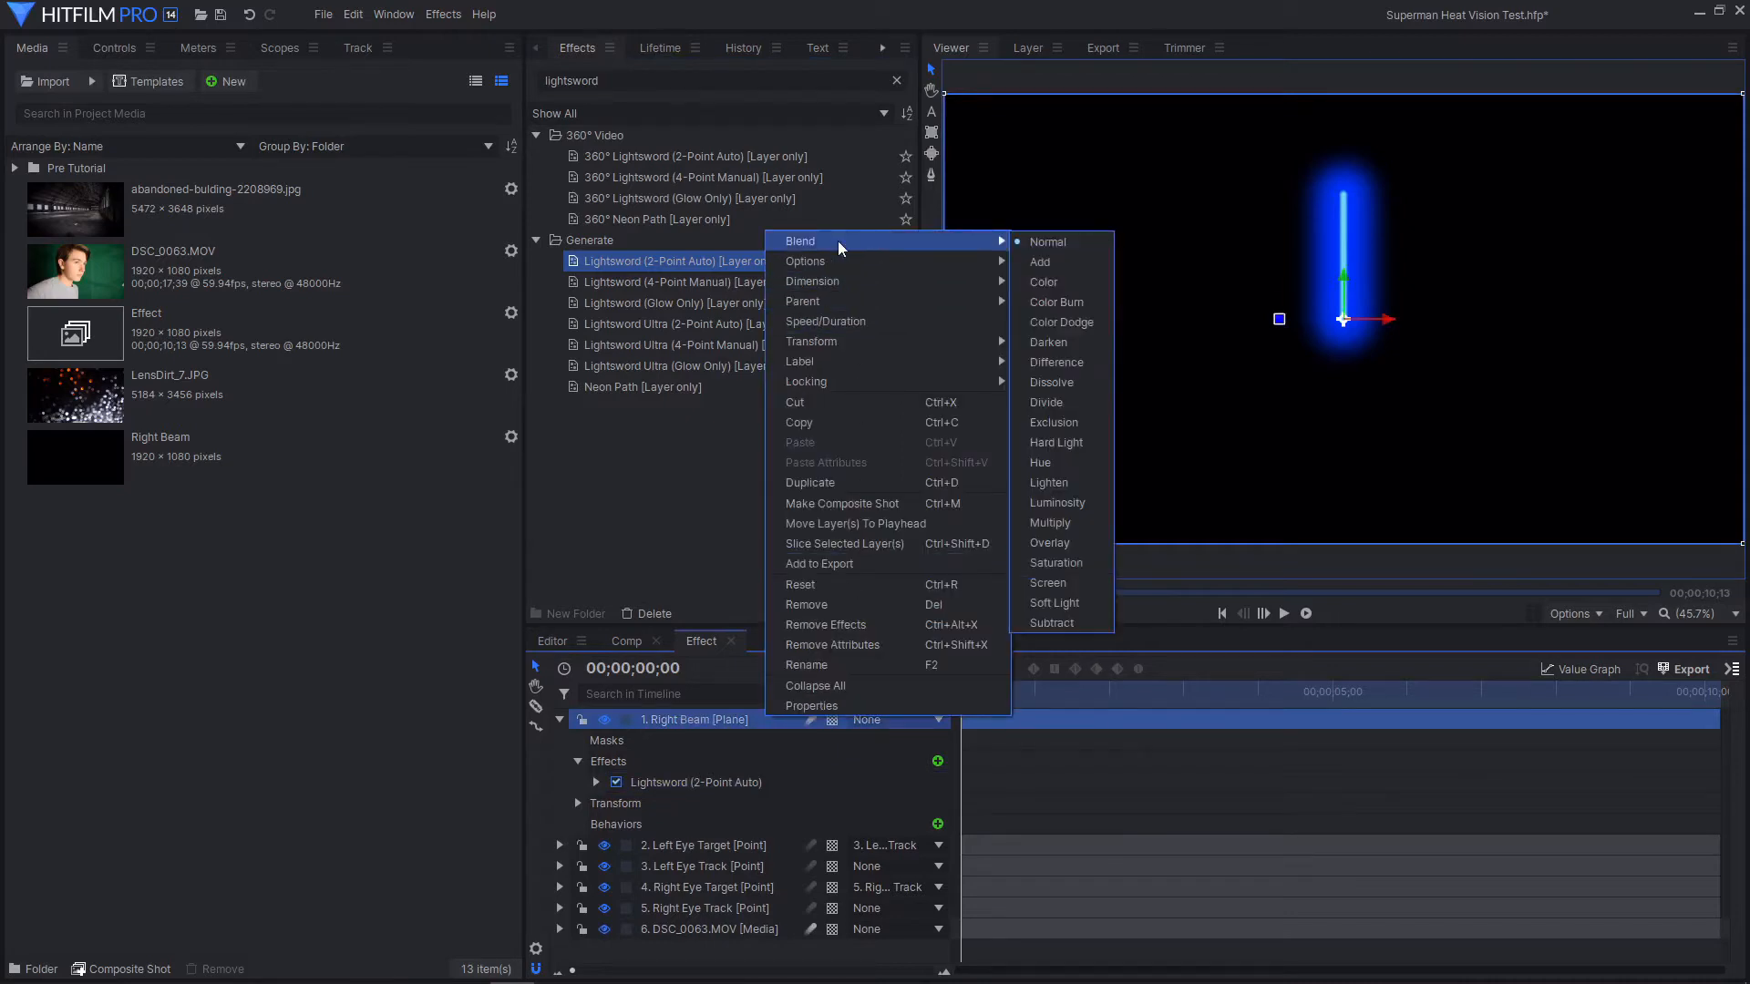
{"action": "left_click", "coordinate": [1089, 262]}
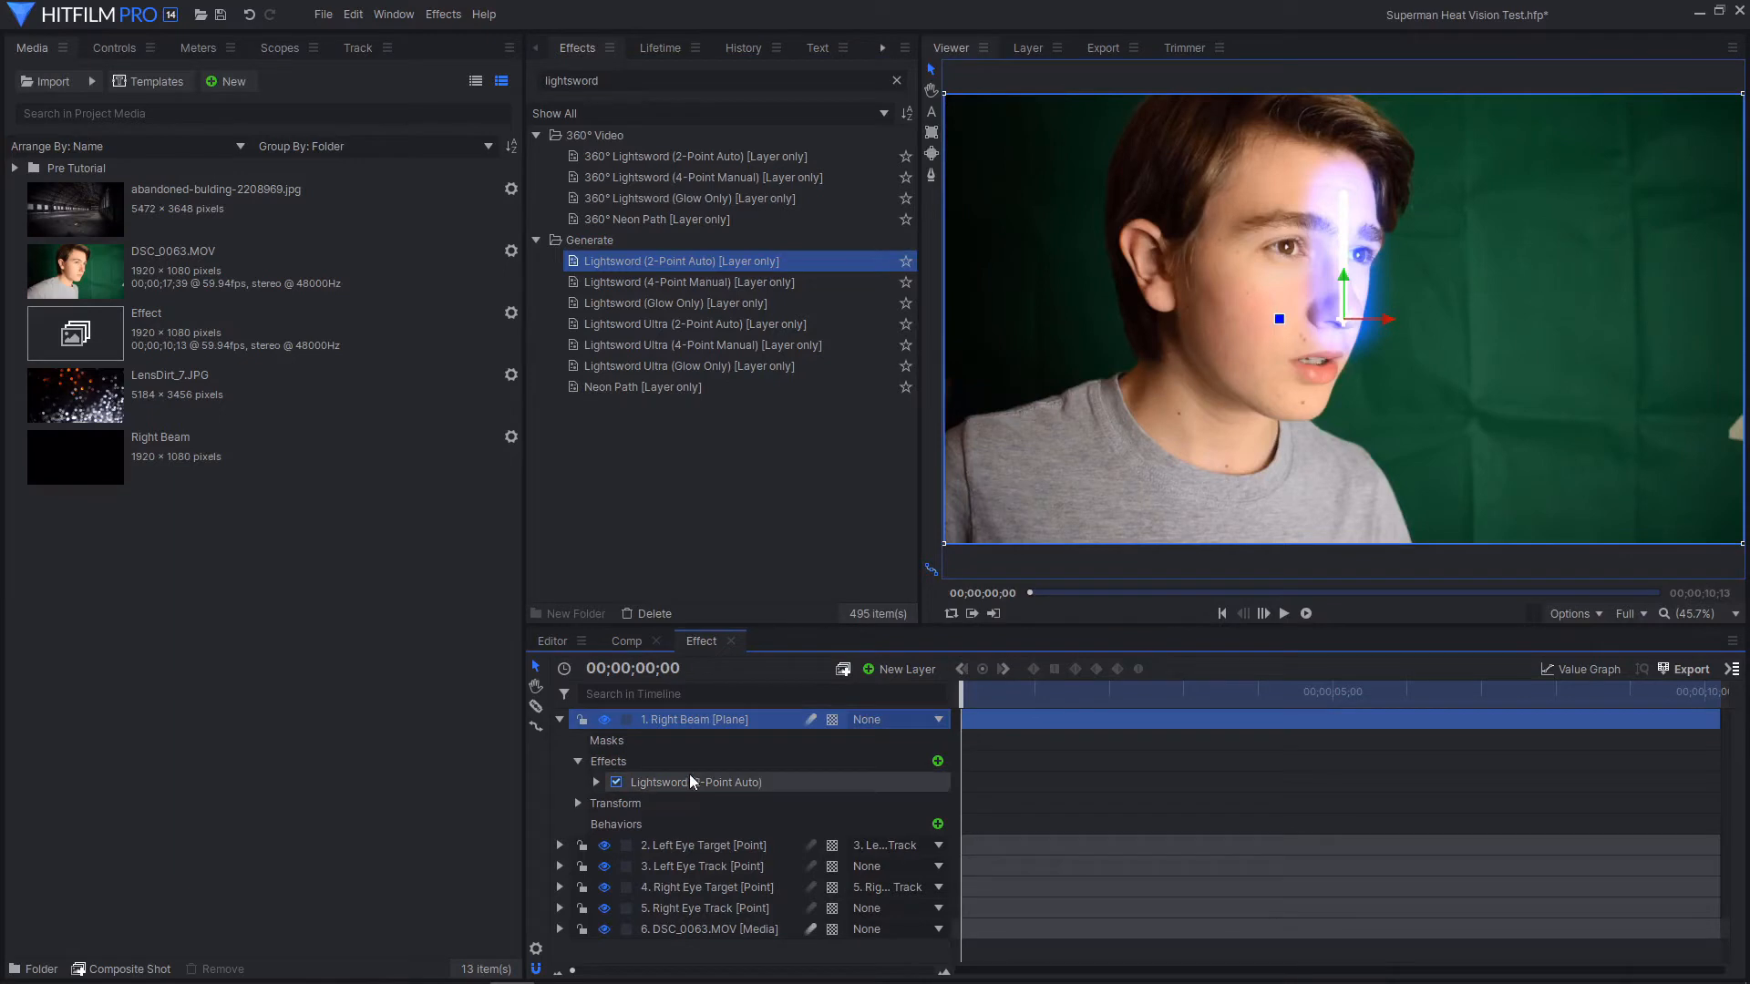
Set the inner glow width of Right Beam's Lightsword effect to 0 px
{"action": "left_click", "coordinate": [114, 51]}
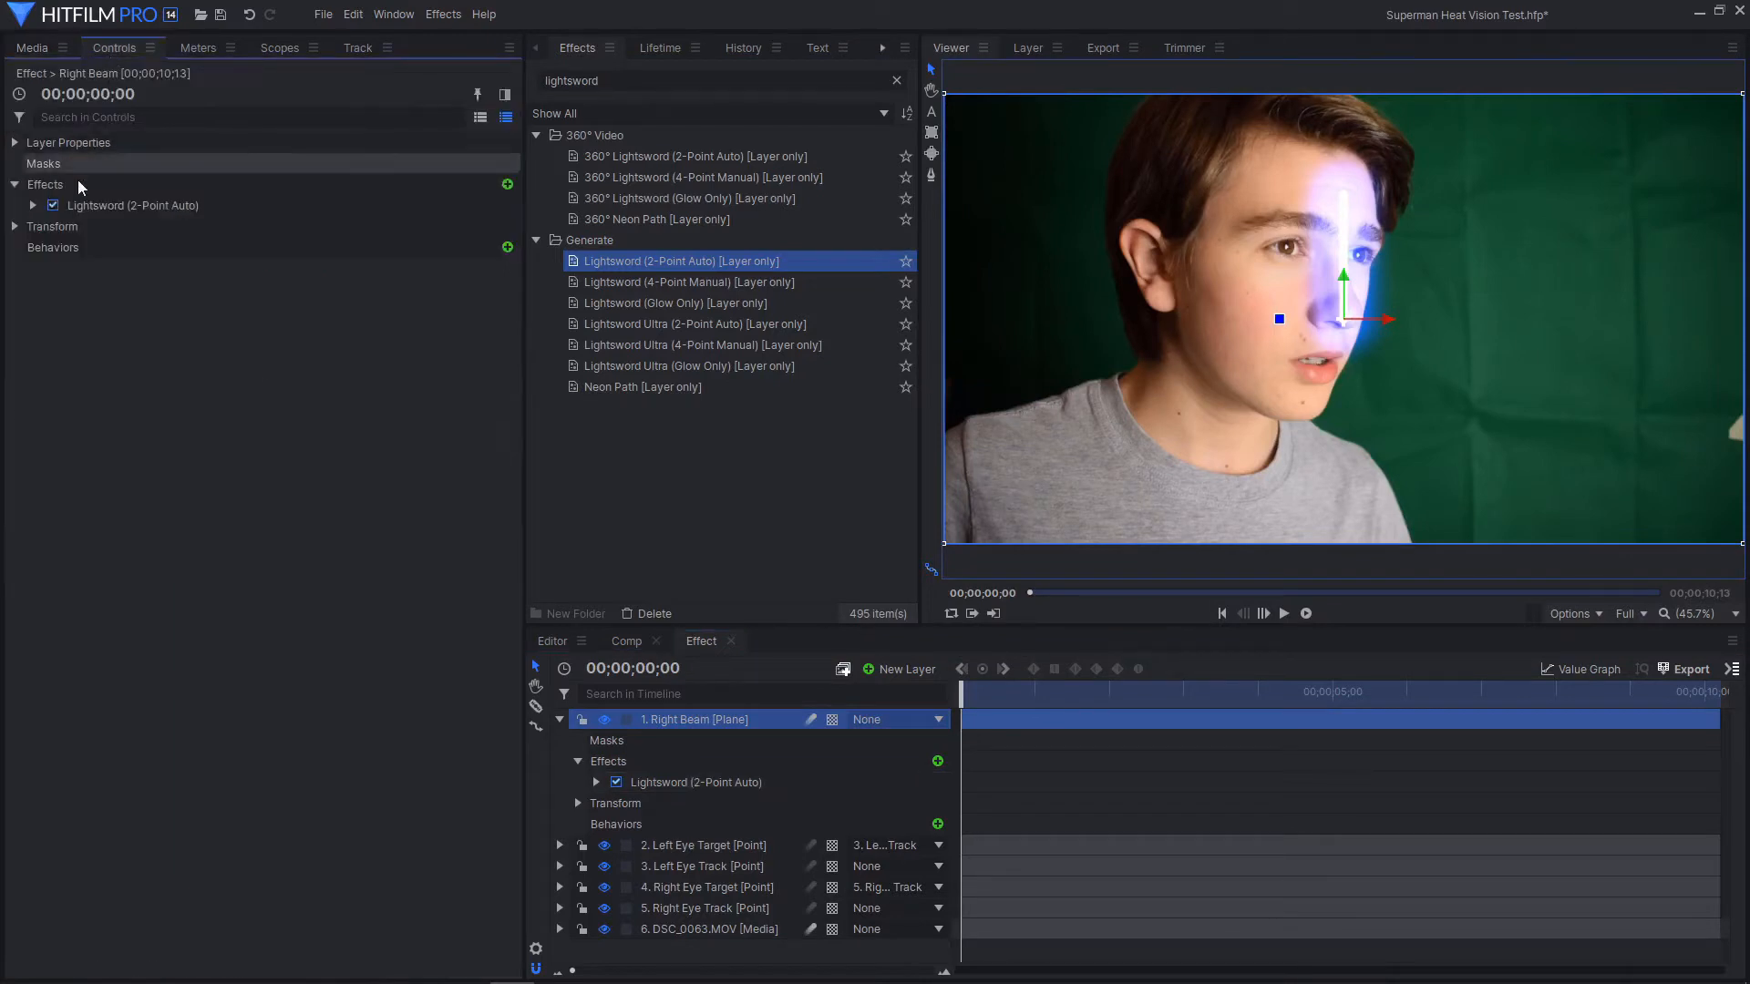
{"action": "left_click", "coordinate": [121, 212]}
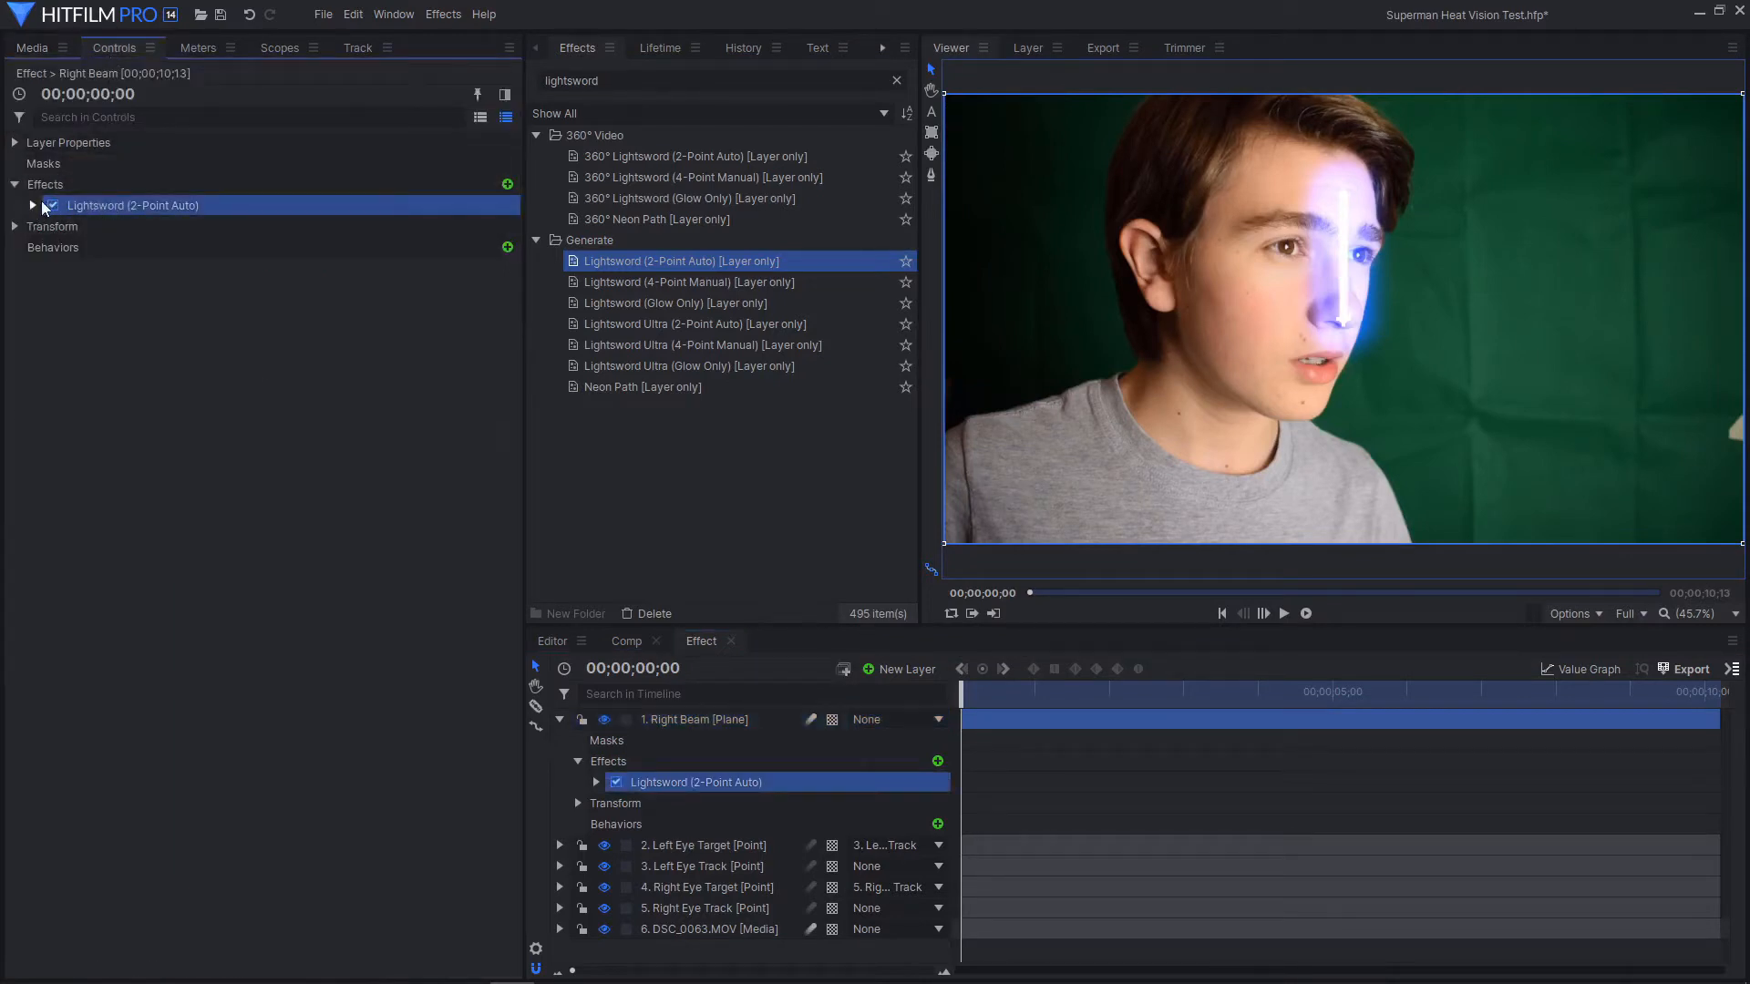
{"action": "left_click", "coordinate": [33, 206]}
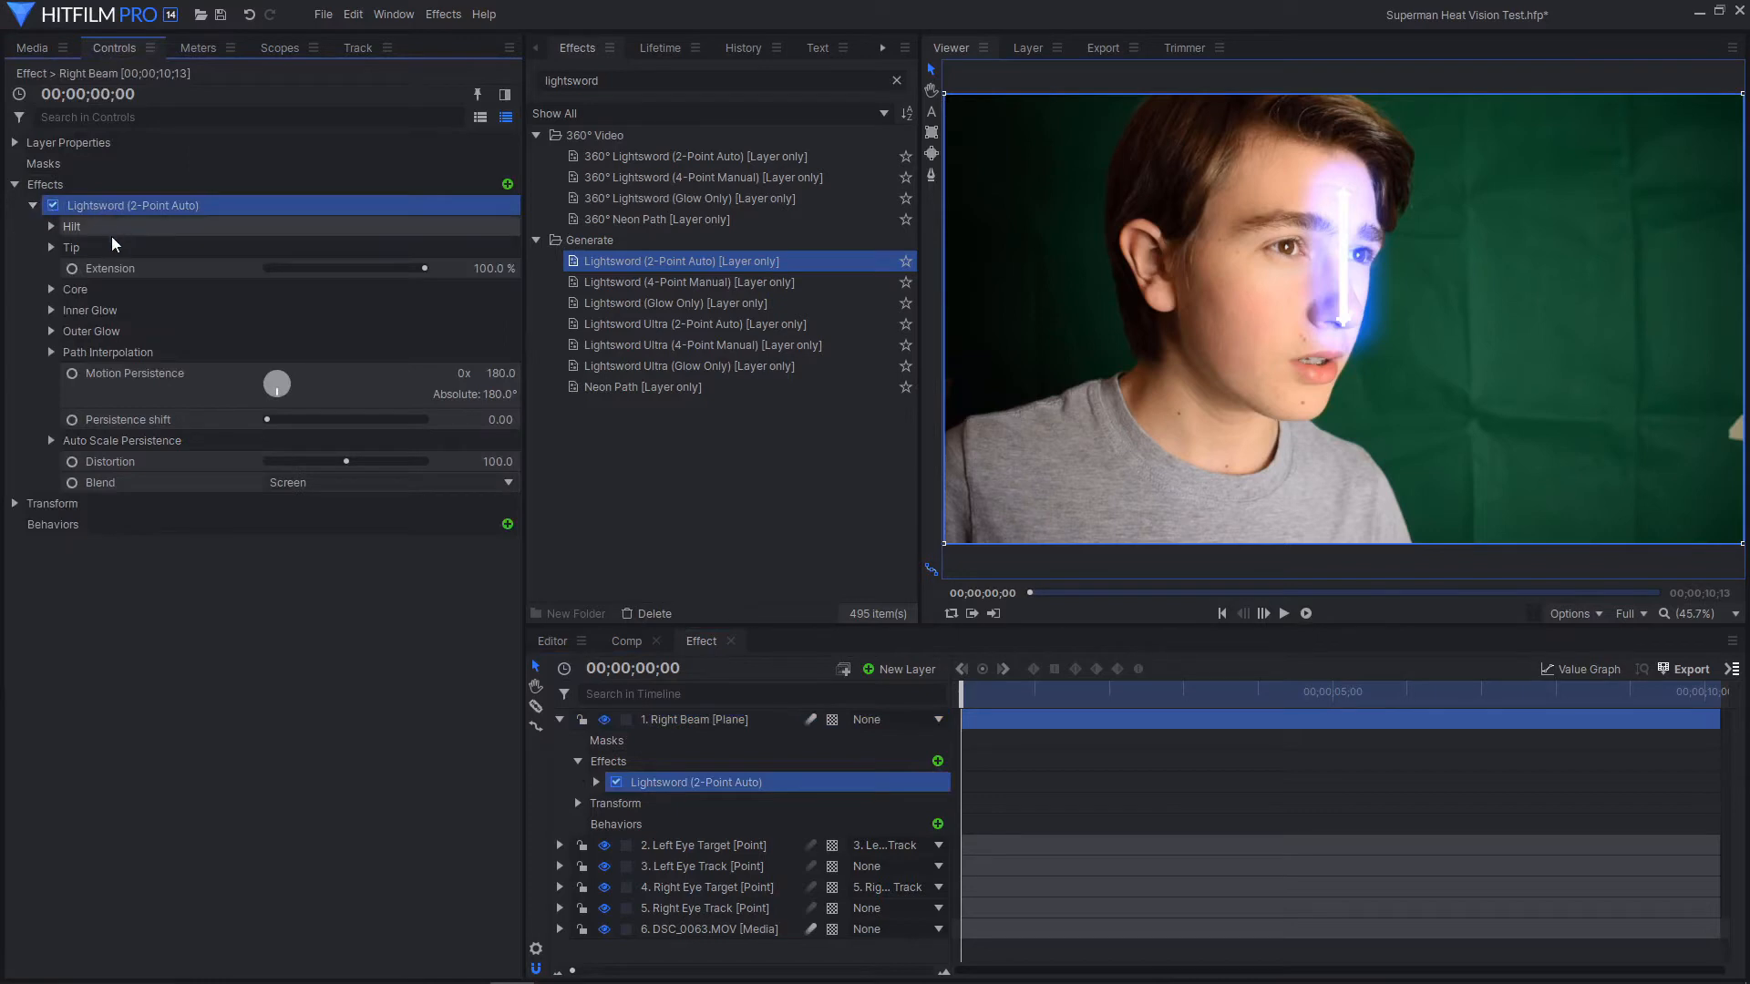
{"action": "left_click", "coordinate": [50, 310]}
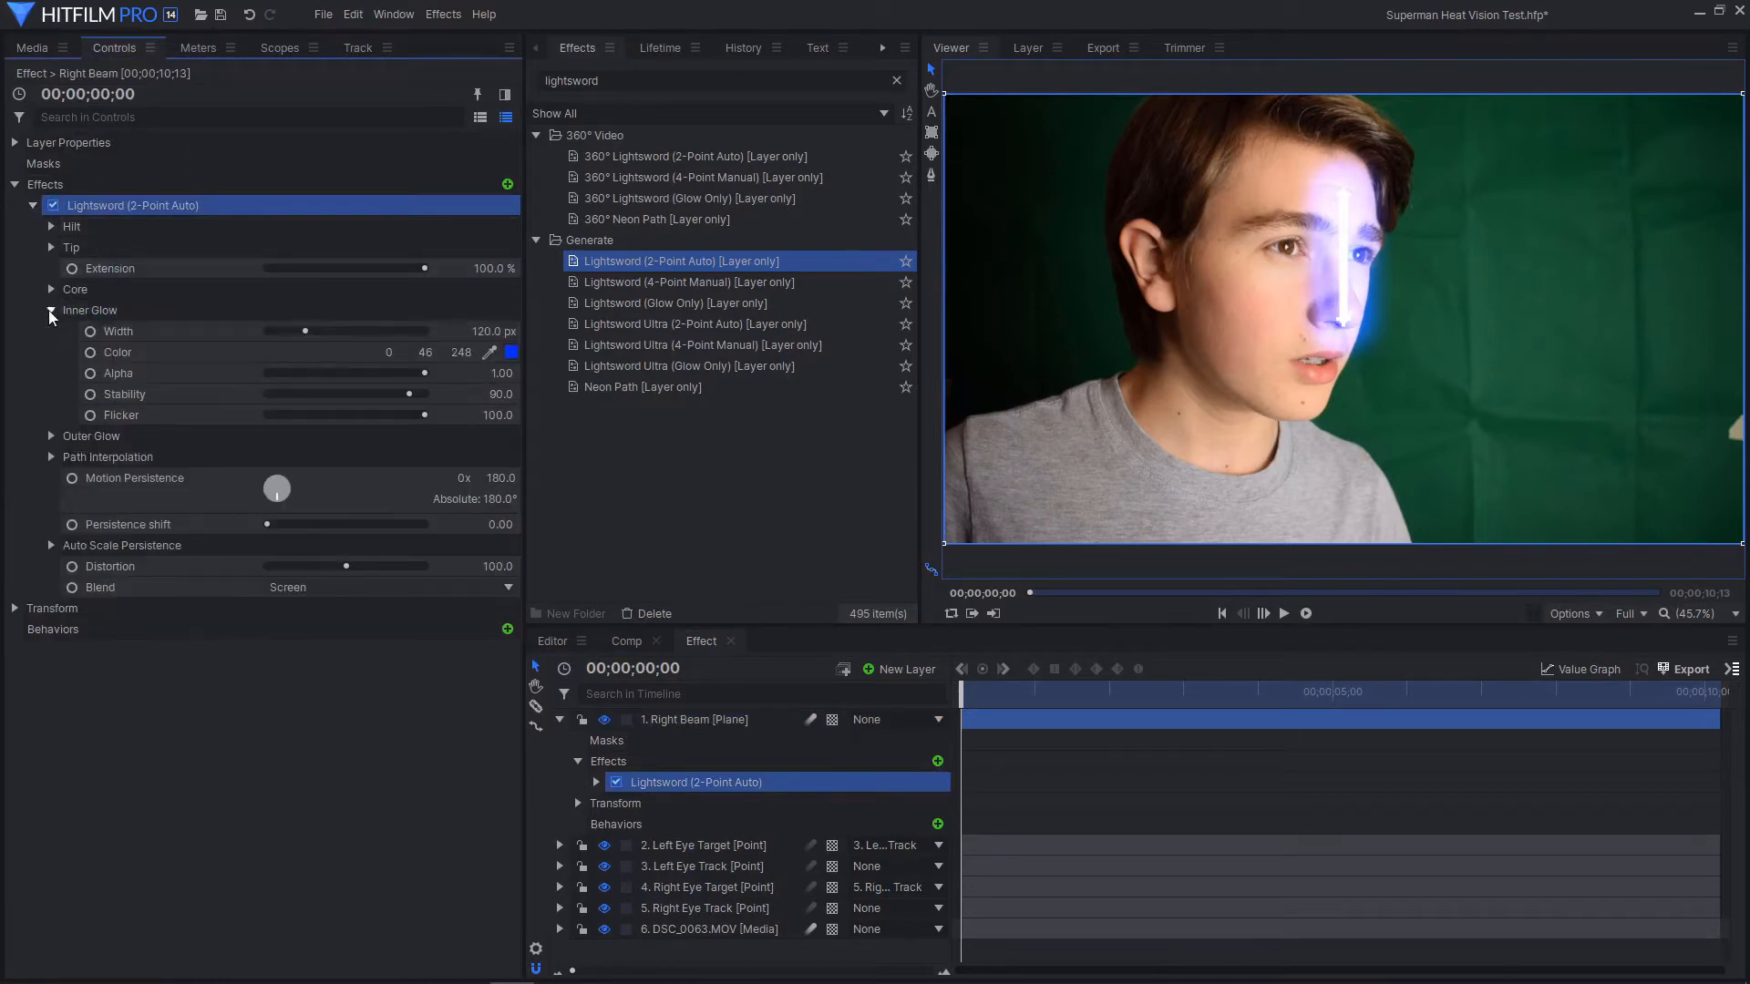
{"action": "left_click_drag", "start_coordinate": [303, 332], "coordinate": [155, 332]}
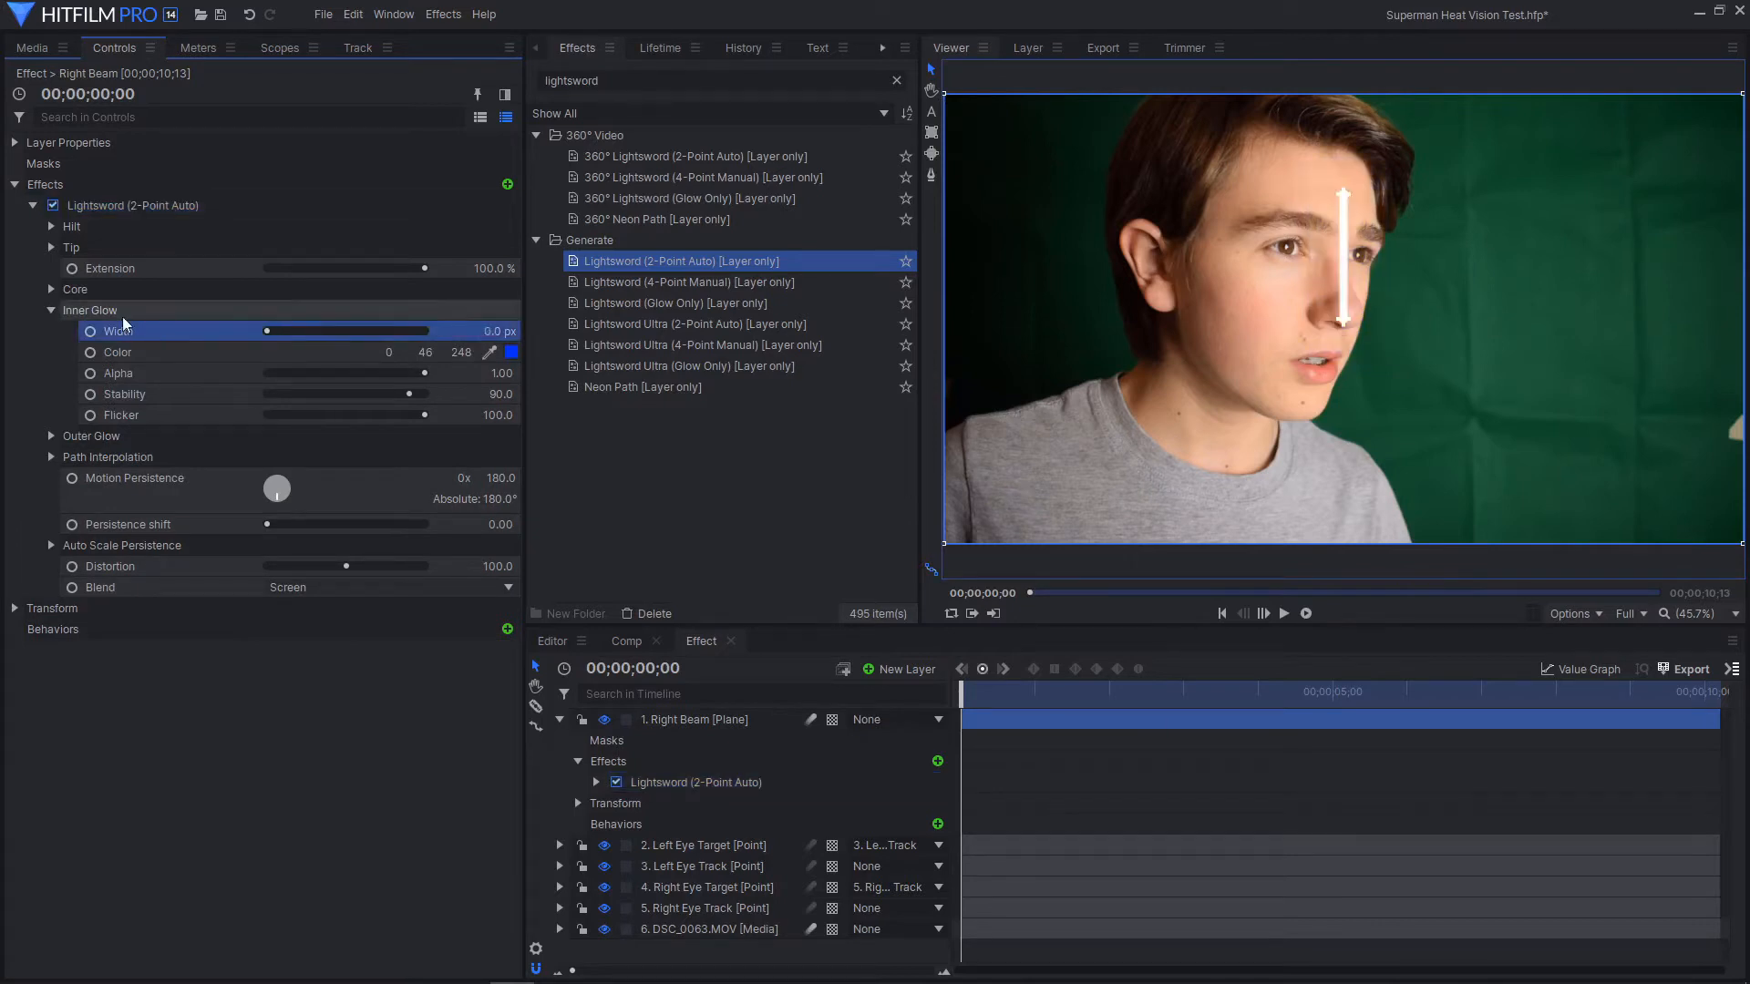
{"action": "left_click", "coordinate": [51, 311]}
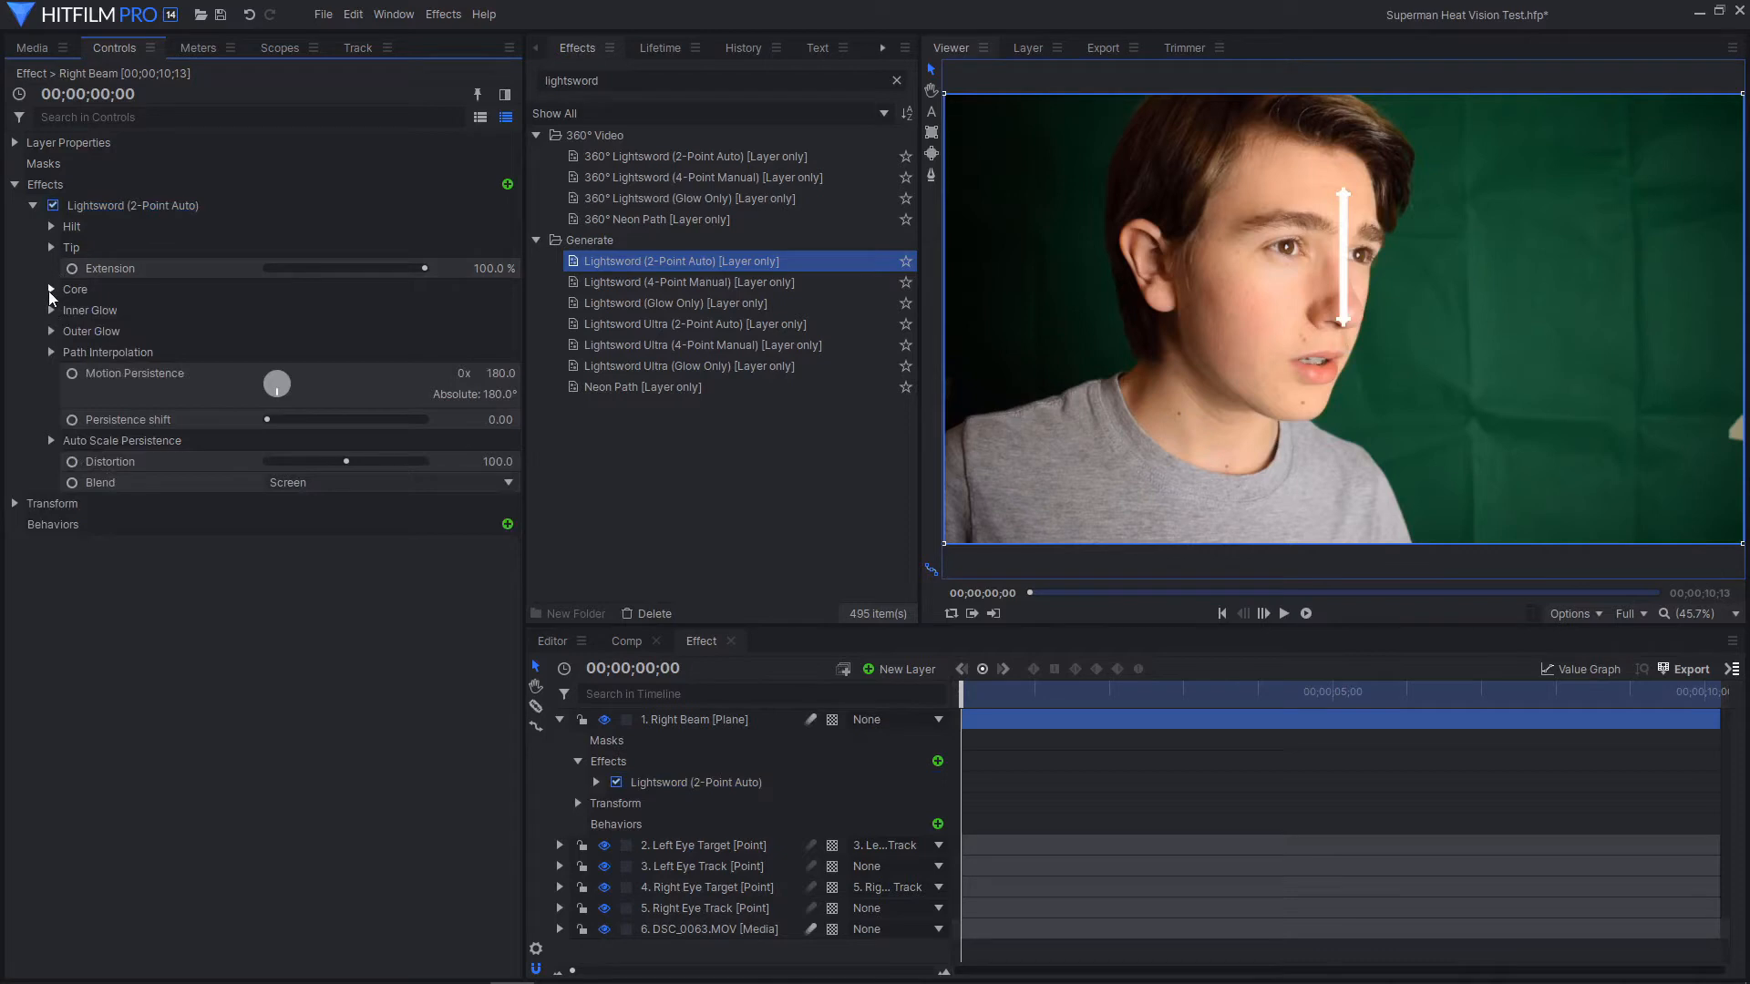
Set the core color of Right Beam's Lightsword effect to near-white #fafafa
{"action": "left_click", "coordinate": [51, 290]}
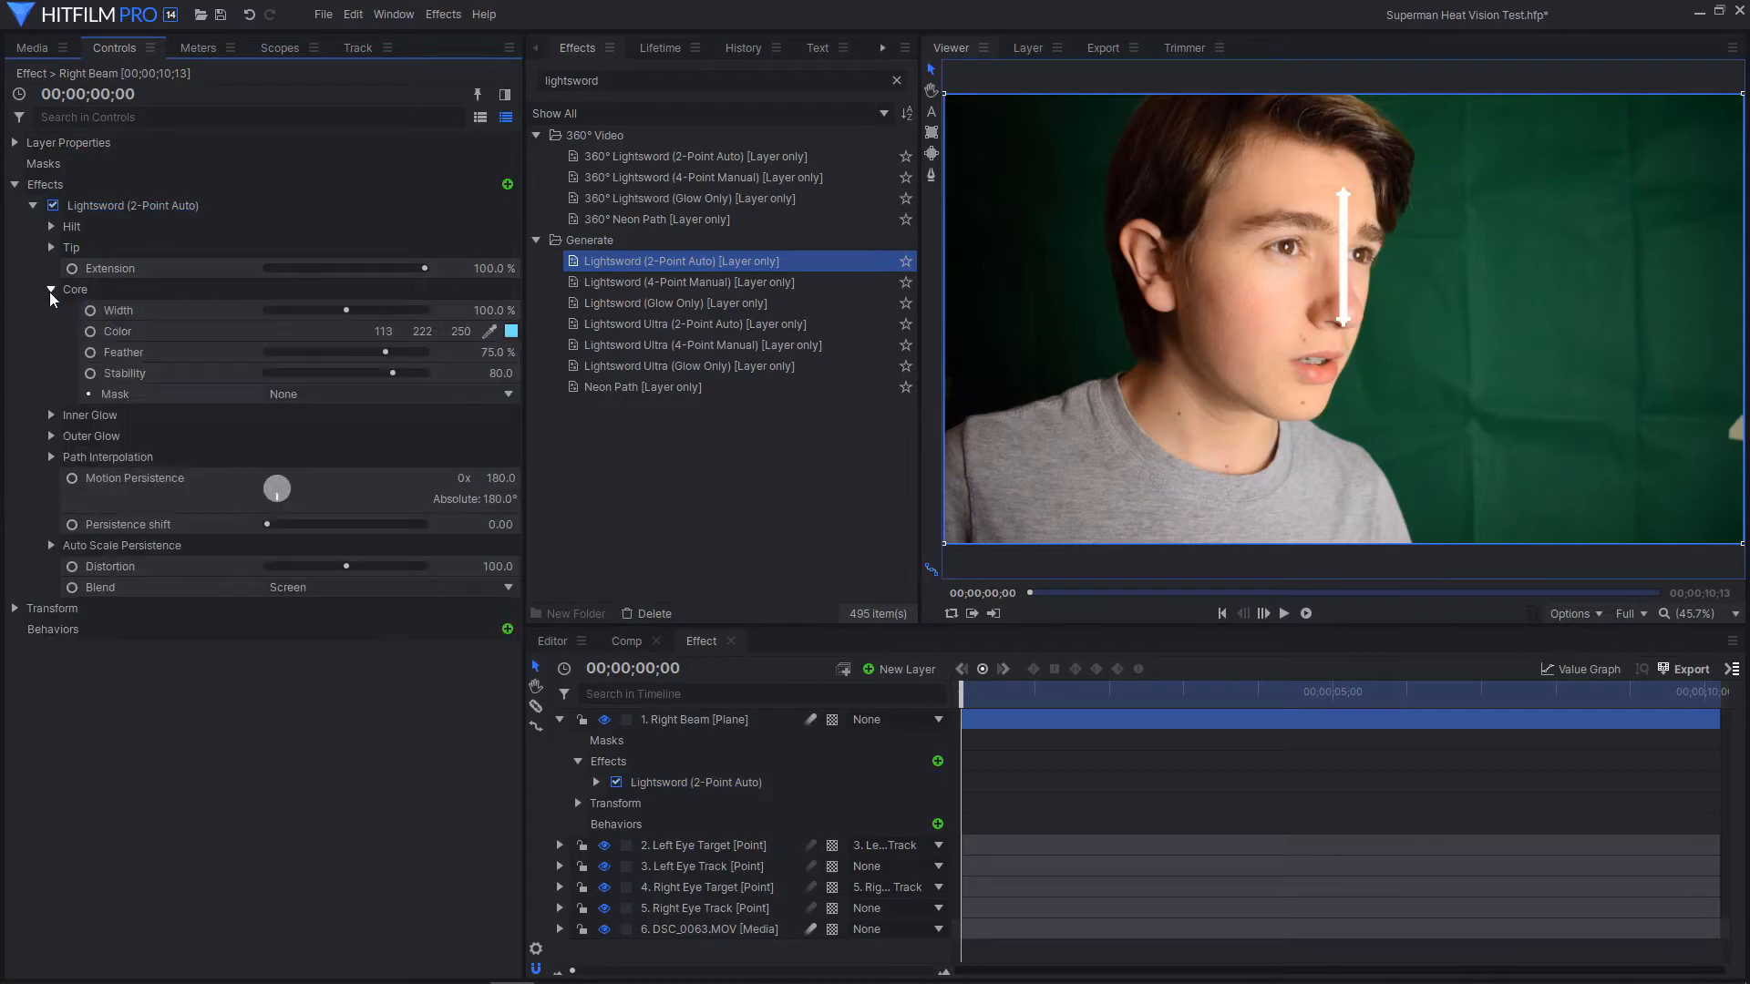
{"action": "left_click", "coordinate": [512, 332]}
{"action": "left_click_drag", "start_coordinate": [963, 407], "coordinate": [1071, 707]}
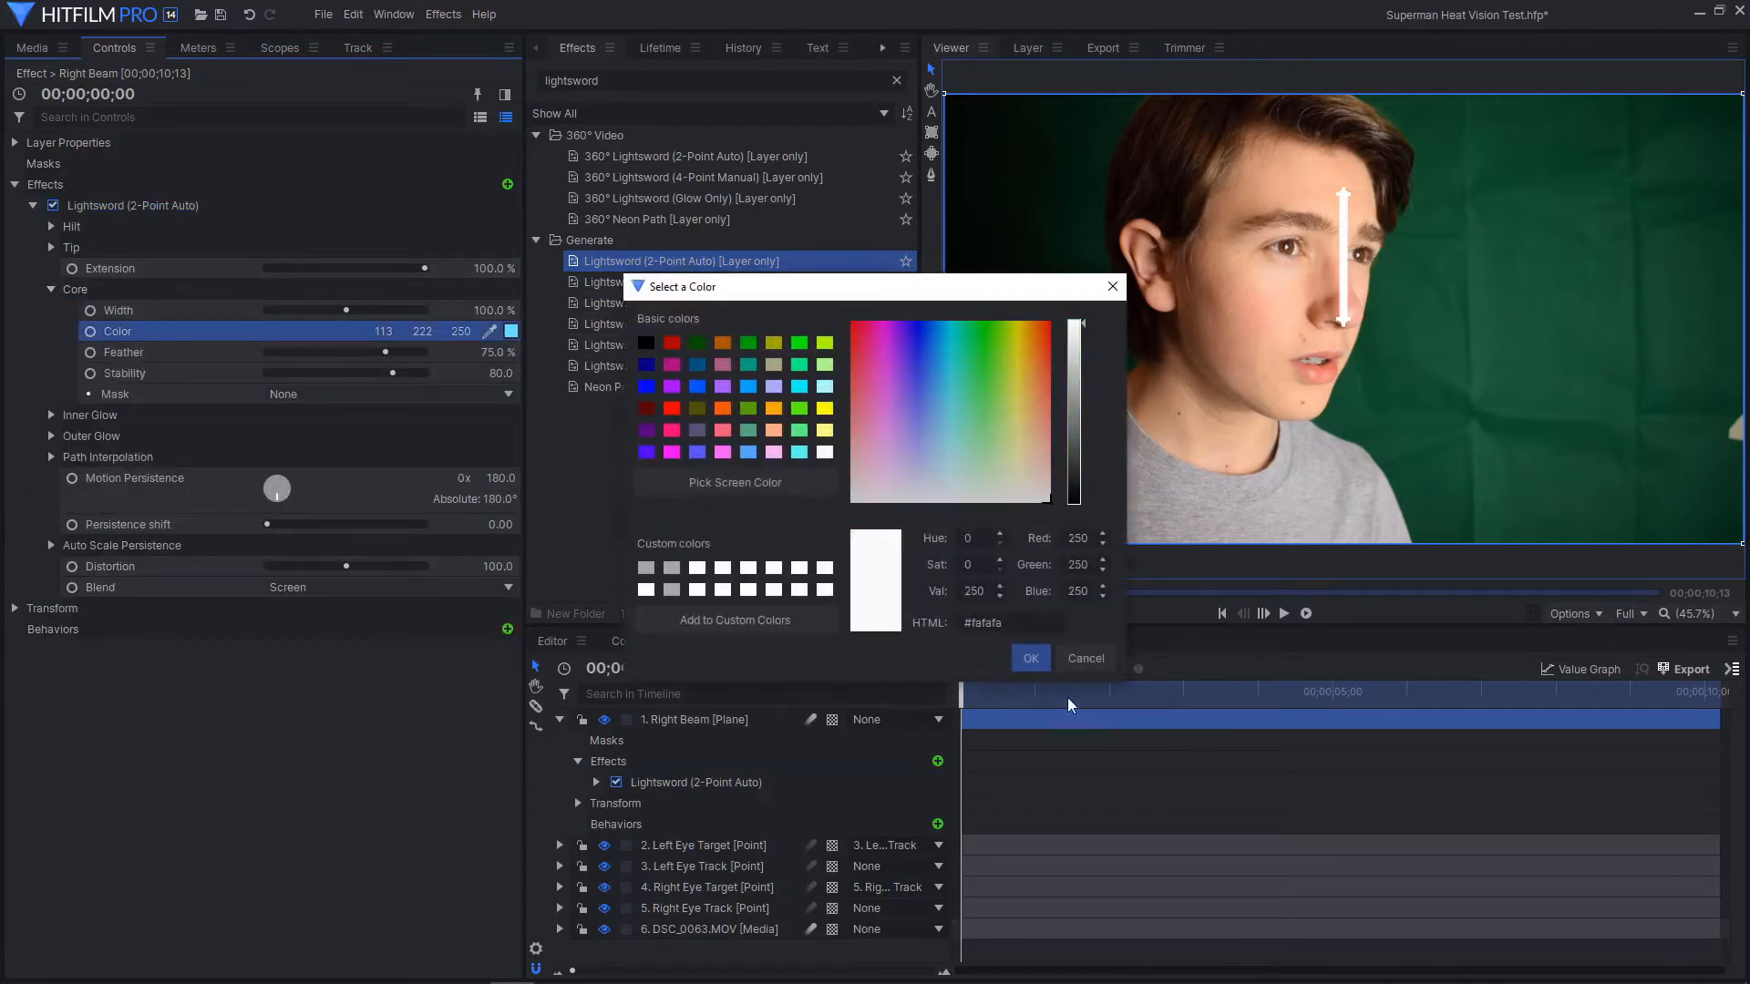
{"action": "left_click", "coordinate": [1033, 658]}
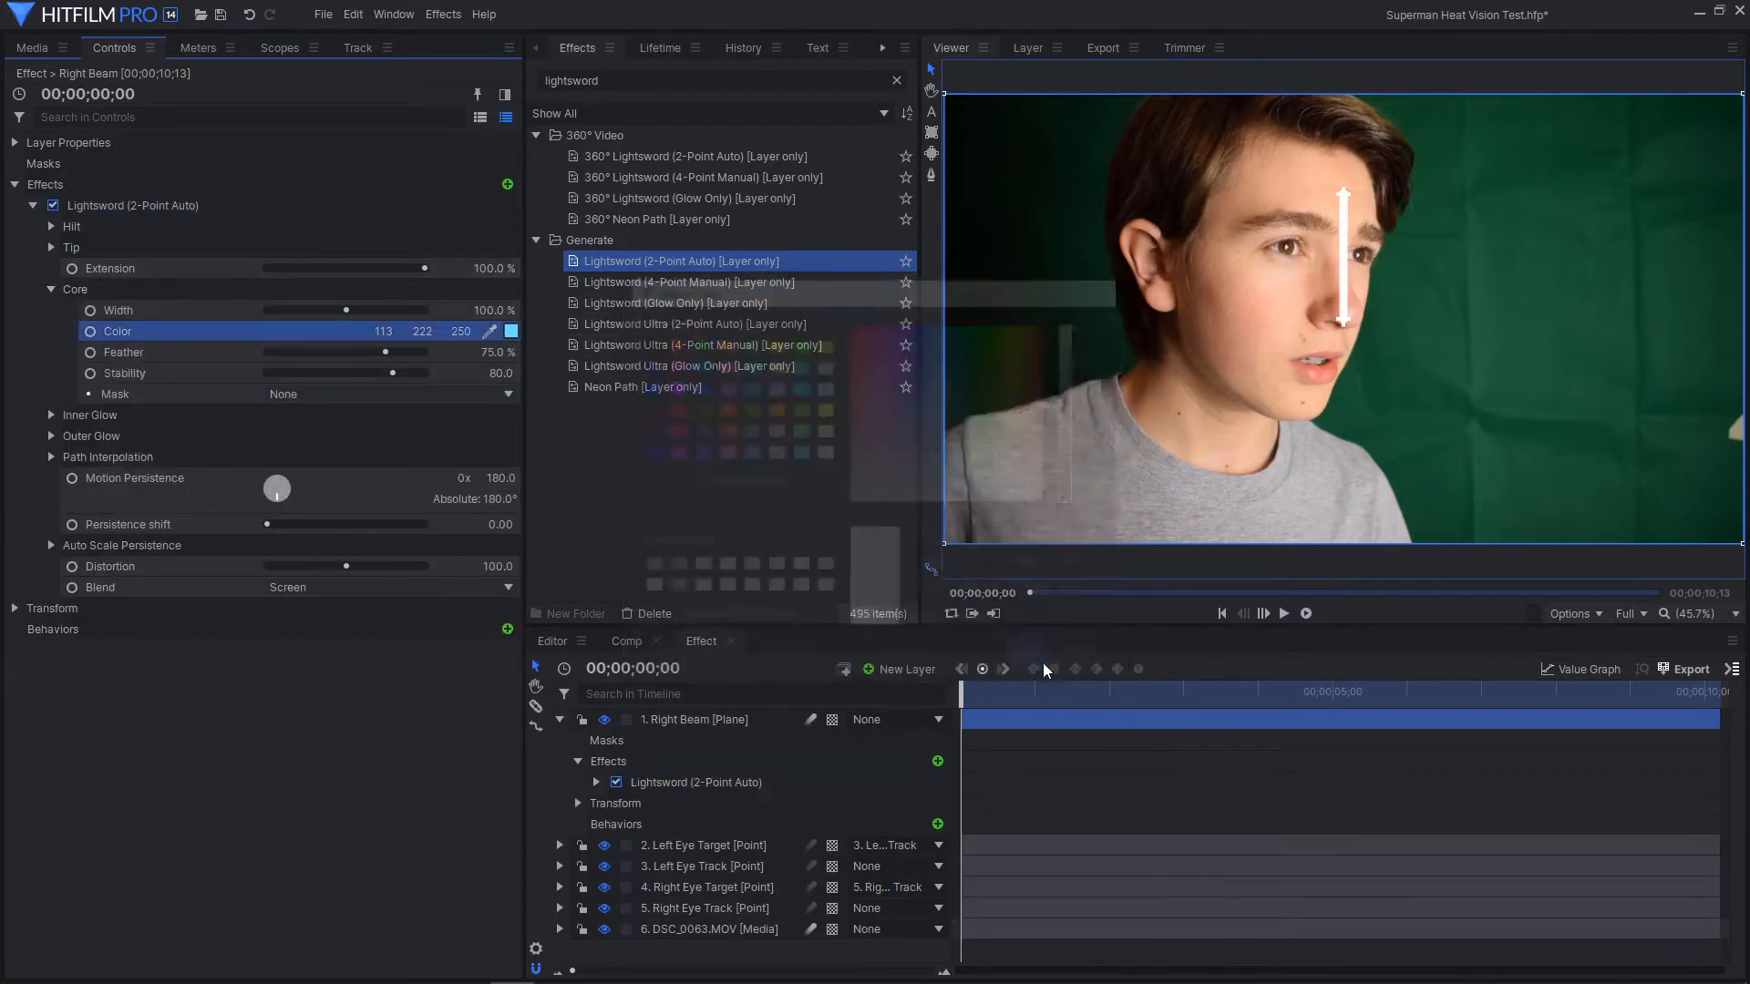
Attach the Hilt position of Right Beam's Lightsword effect to the Right Eye Track layer
{"action": "left_click", "coordinate": [52, 289]}
{"action": "left_click", "coordinate": [57, 228]}
{"action": "left_click", "coordinate": [50, 312]}
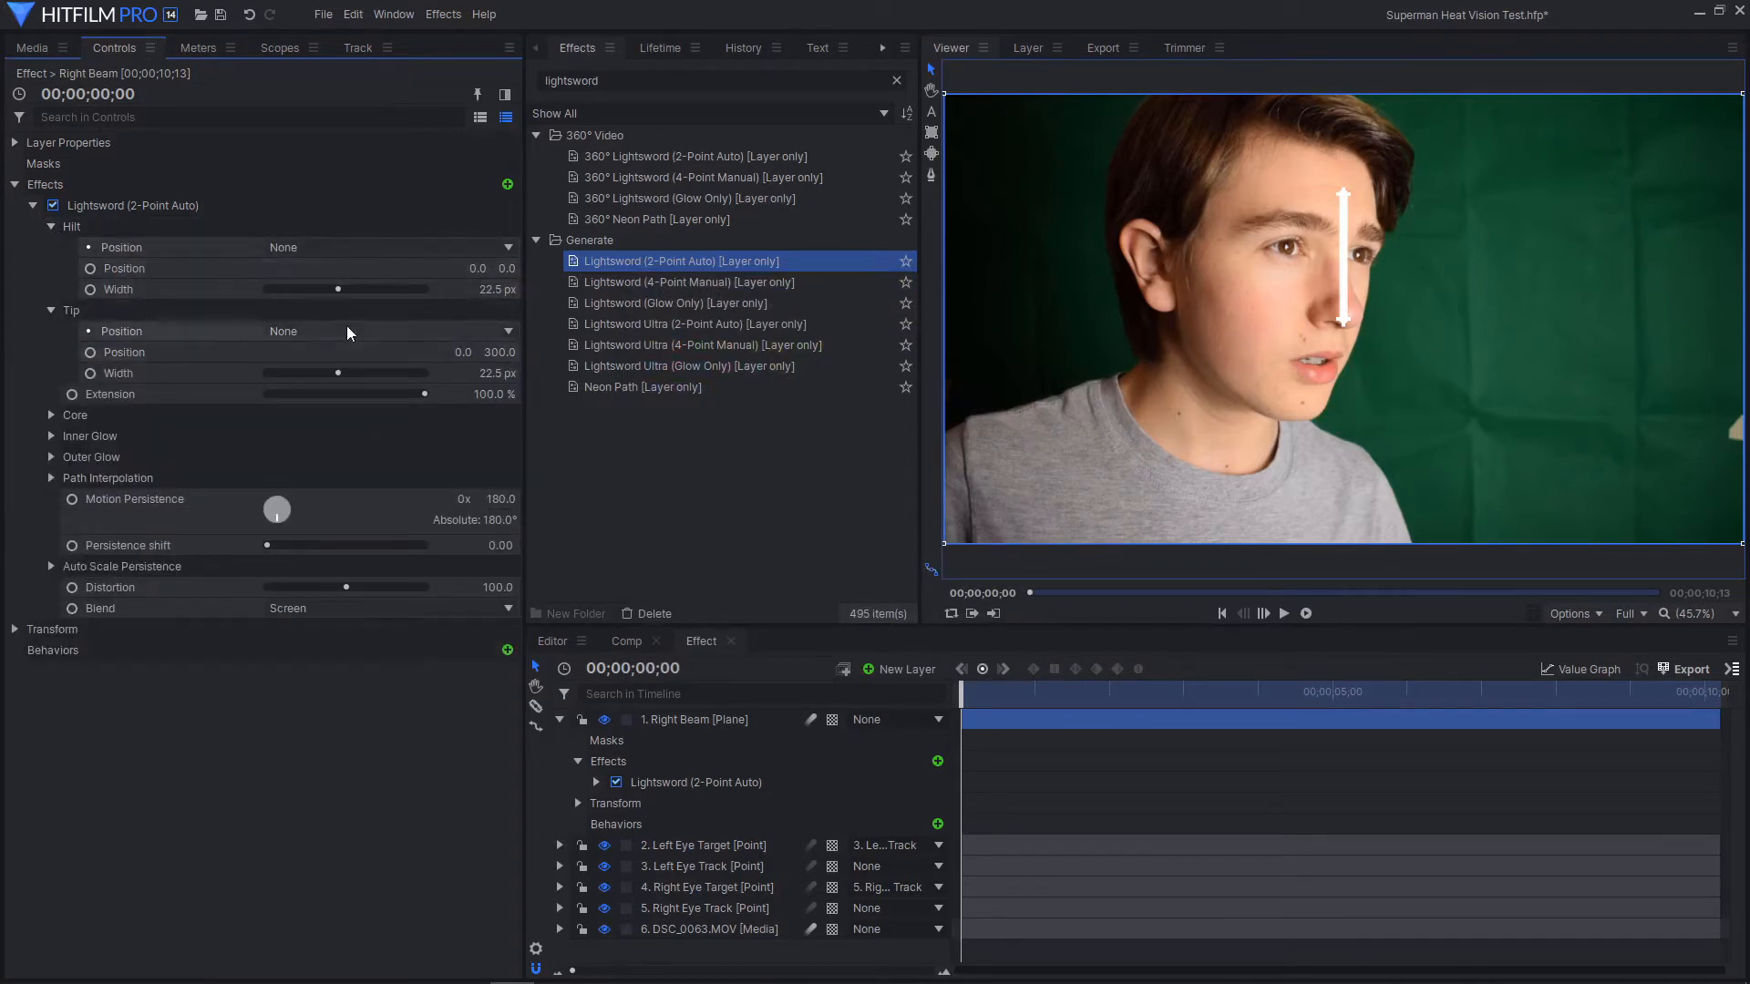
{"action": "left_click", "coordinate": [200, 255]}
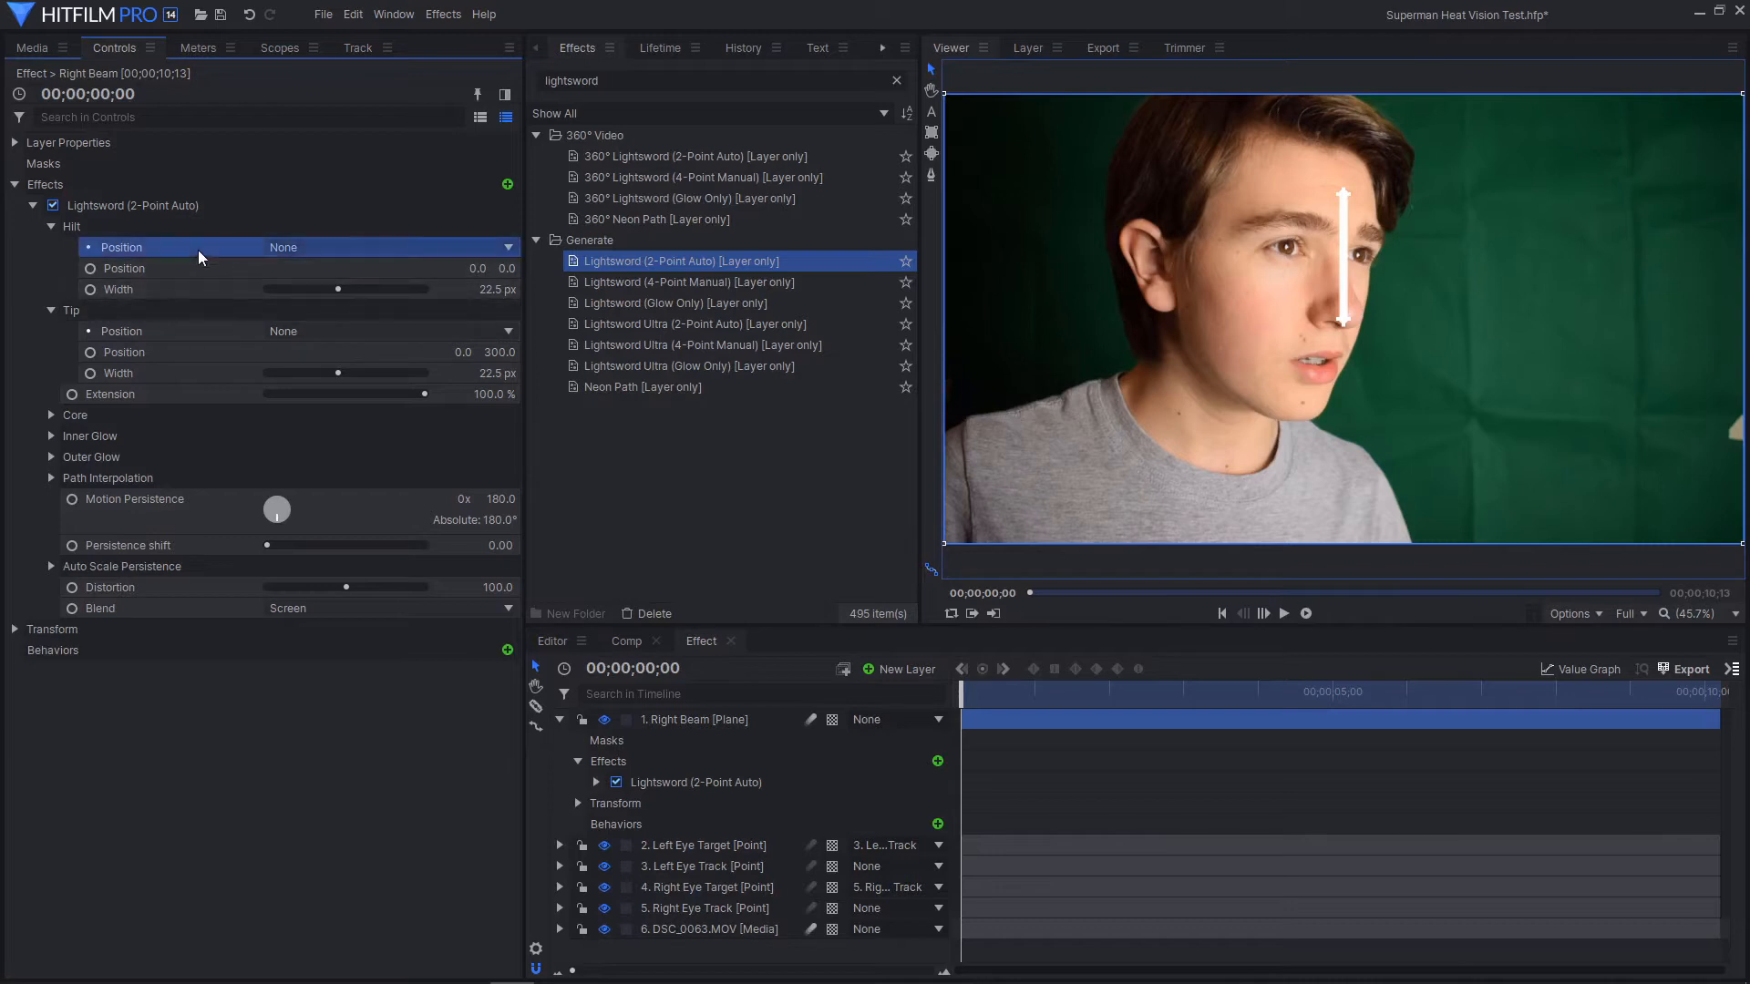
{"action": "left_click", "coordinate": [319, 246]}
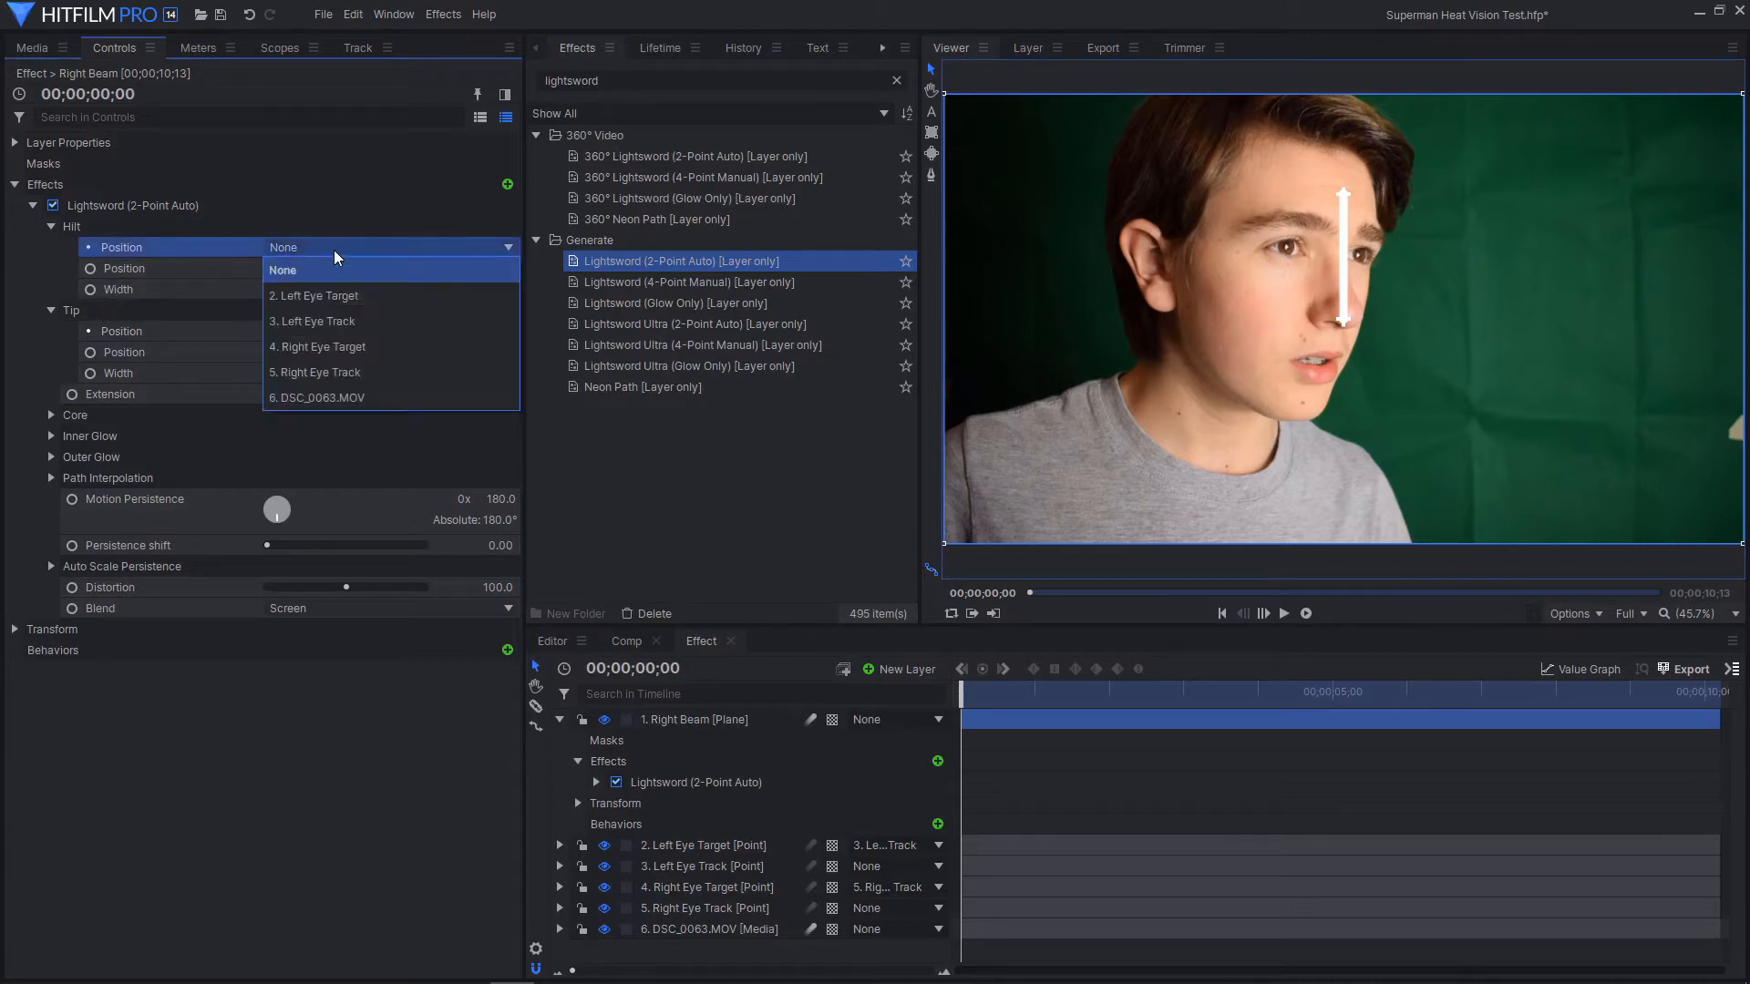
{"action": "left_click", "coordinate": [330, 348]}
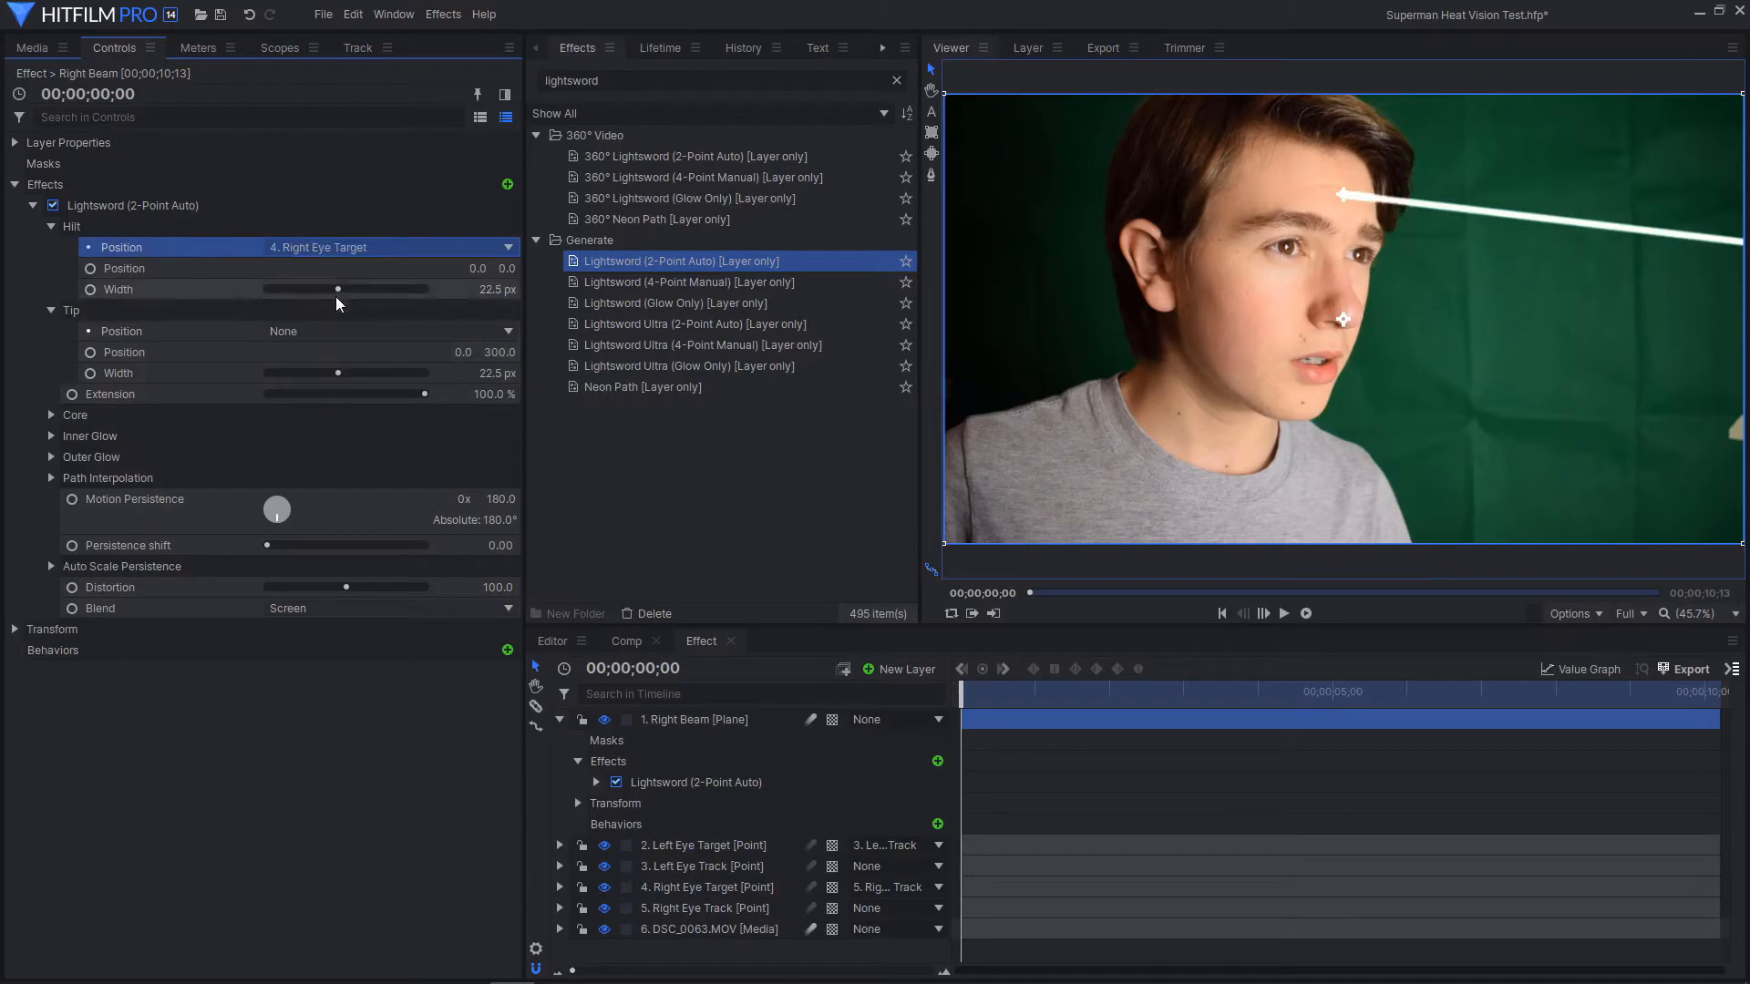
{"action": "left_click", "coordinate": [329, 247]}
{"action": "left_click", "coordinate": [335, 373]}
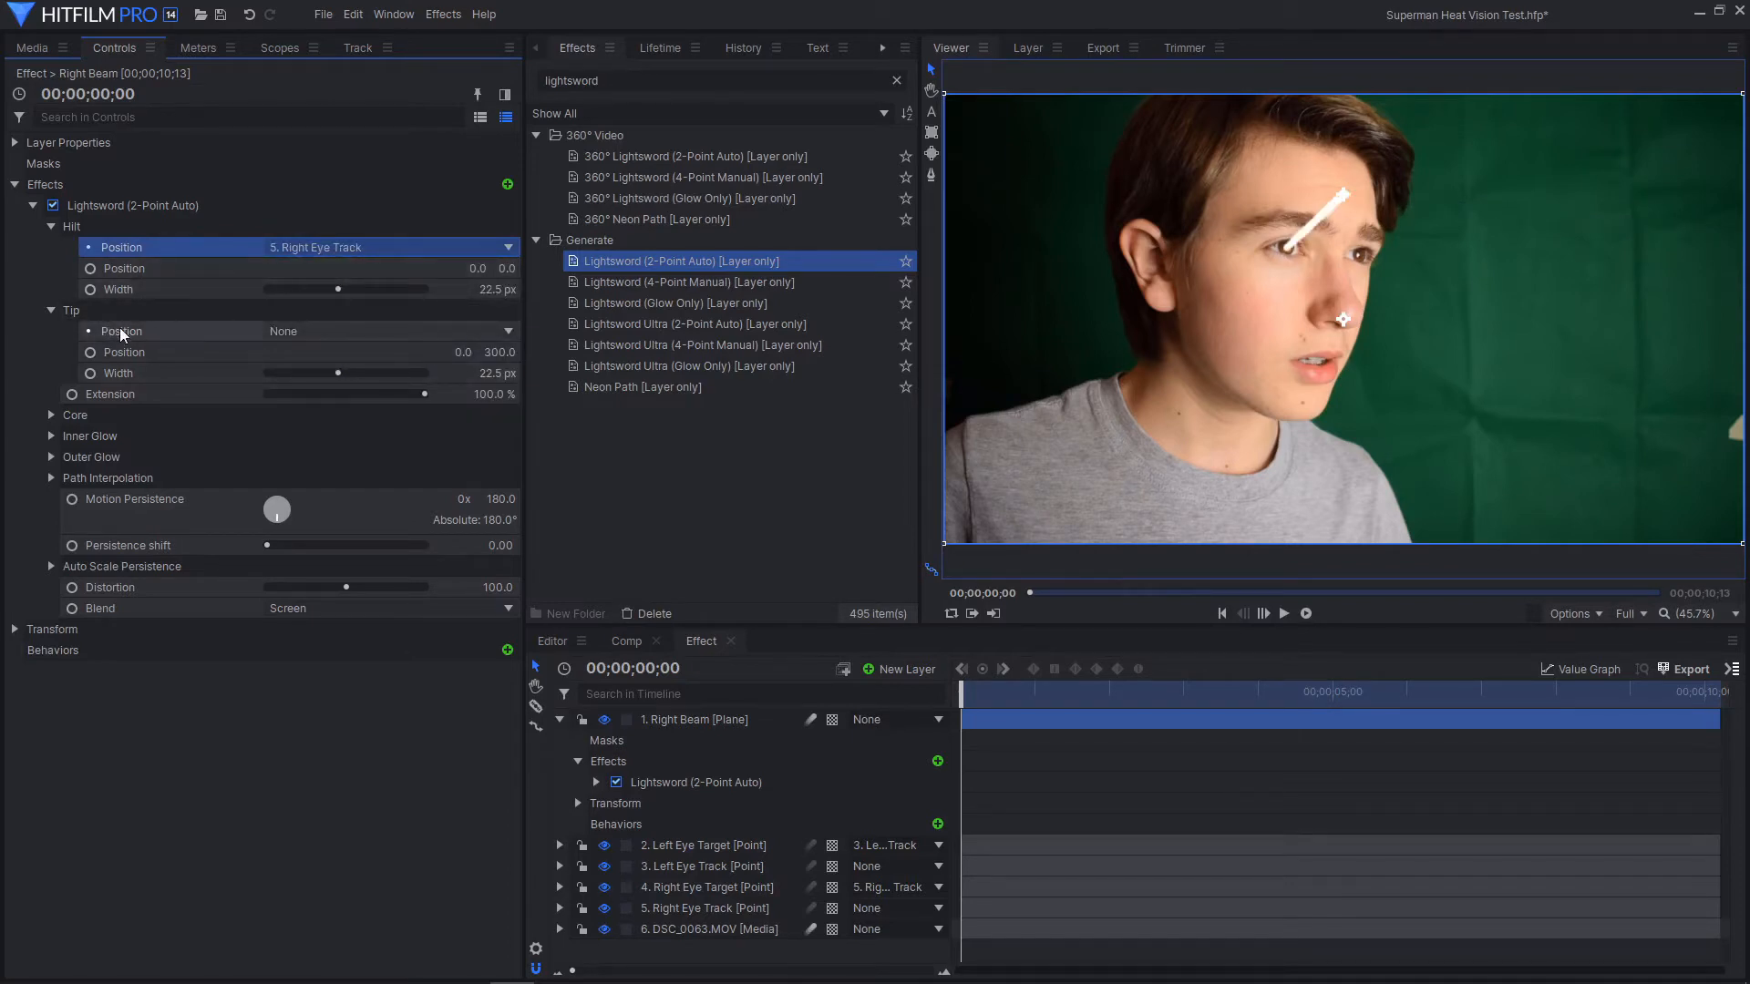
Attach the Tip position of Right Beam's Lightsword effect to the Right Eye Target layer
{"action": "left_click", "coordinate": [194, 328]}
{"action": "left_click", "coordinate": [277, 326]}
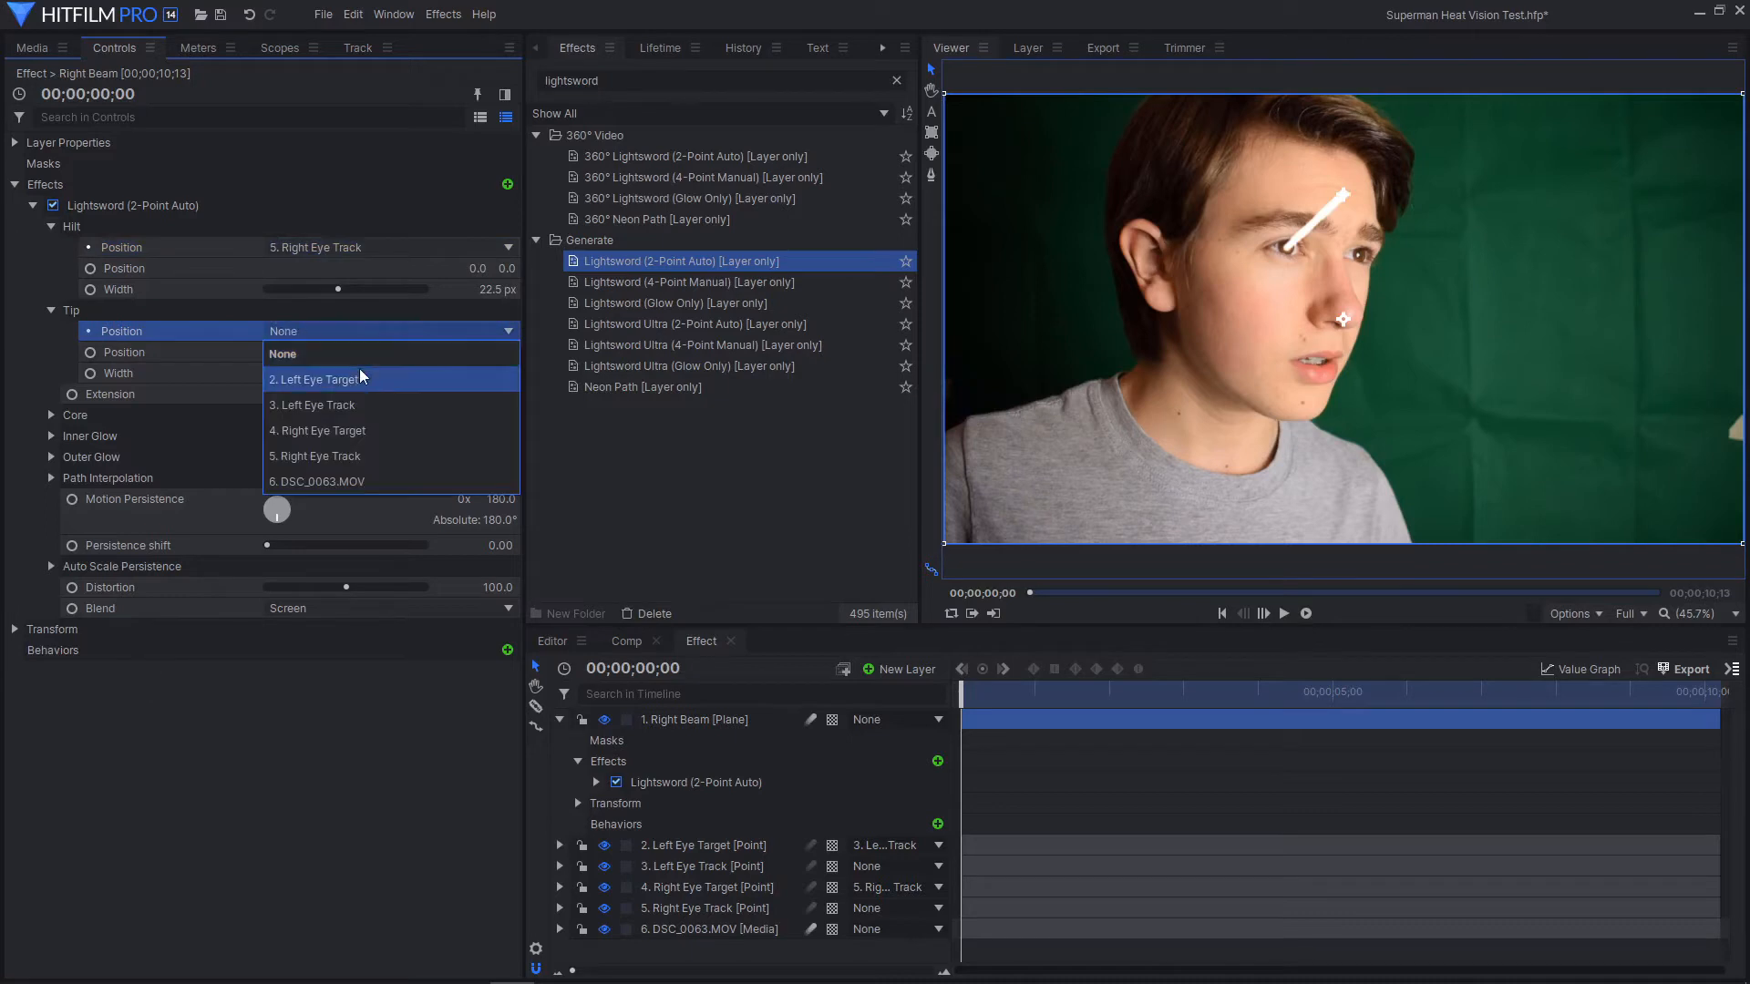
{"action": "left_click", "coordinate": [362, 432]}
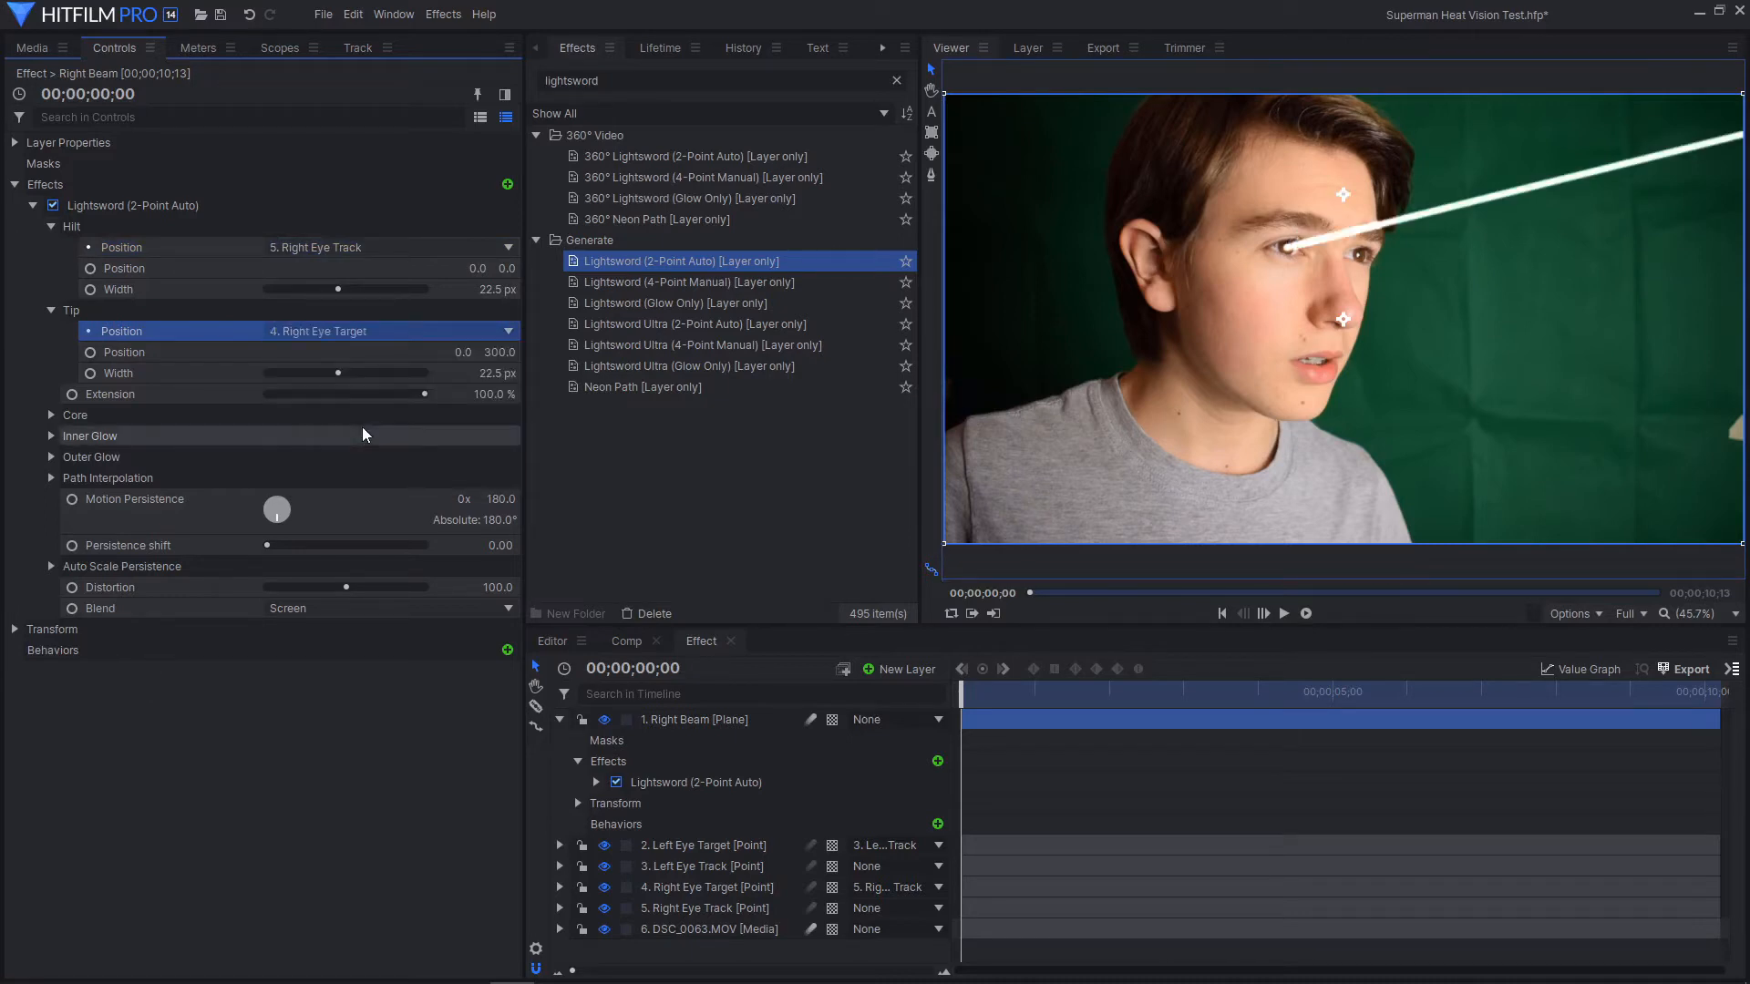
Set the Tip's vertical position offset to 0 so the beam ends exactly on the target point
{"action": "key", "text": "h"}
{"action": "left_click_drag", "start_coordinate": [1659, 218], "coordinate": [1485, 296]}
{"action": "scroll", "coordinate": [1628, 228], "scroll_direction": "down", "scroll_amount": 1}
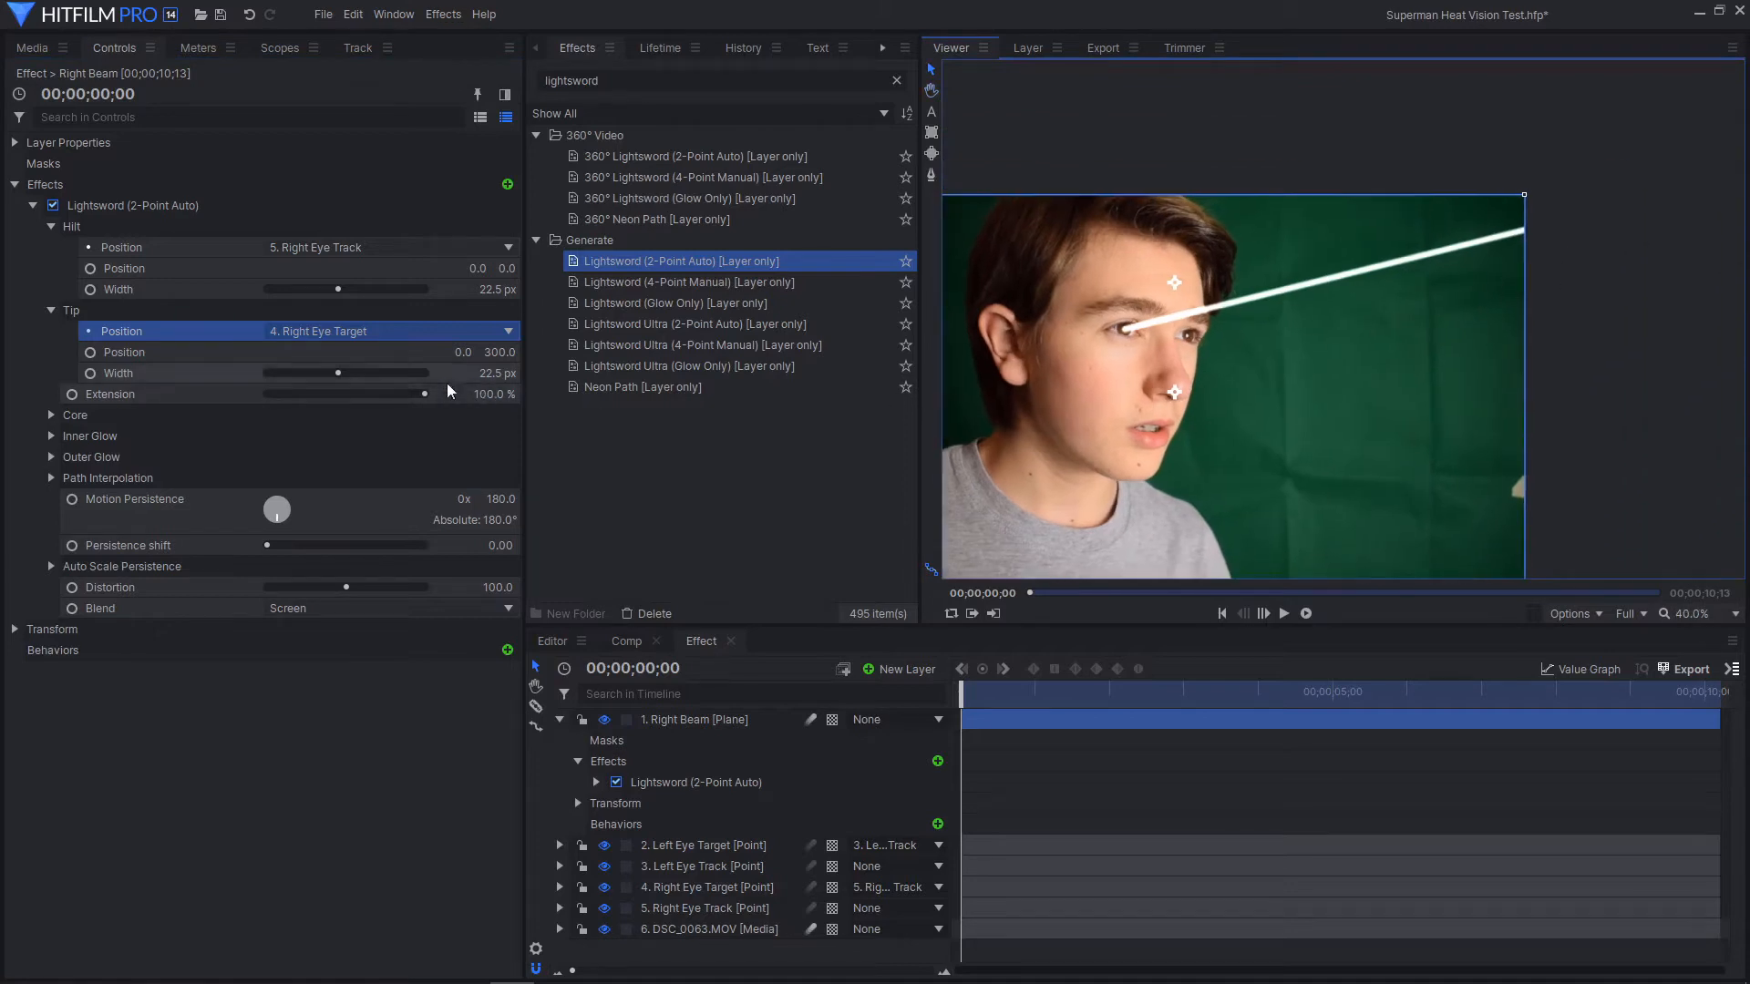
{"action": "left_click", "coordinate": [170, 354]}
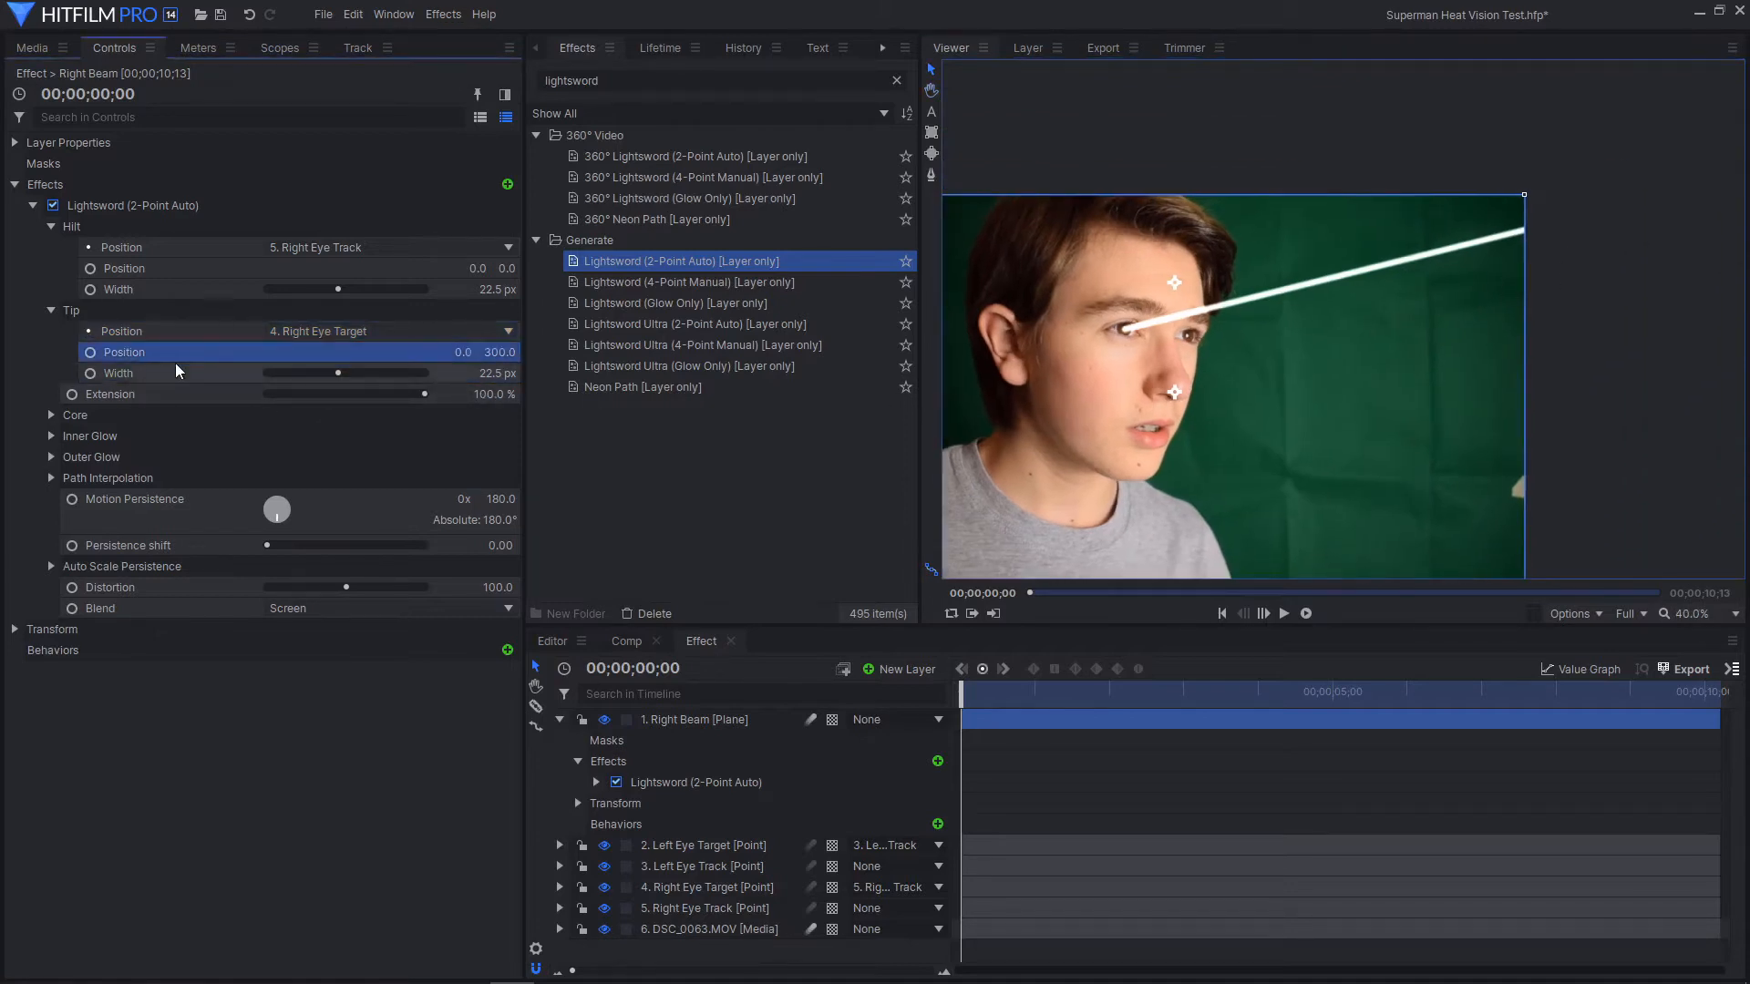
{"action": "left_click", "coordinate": [492, 353]}
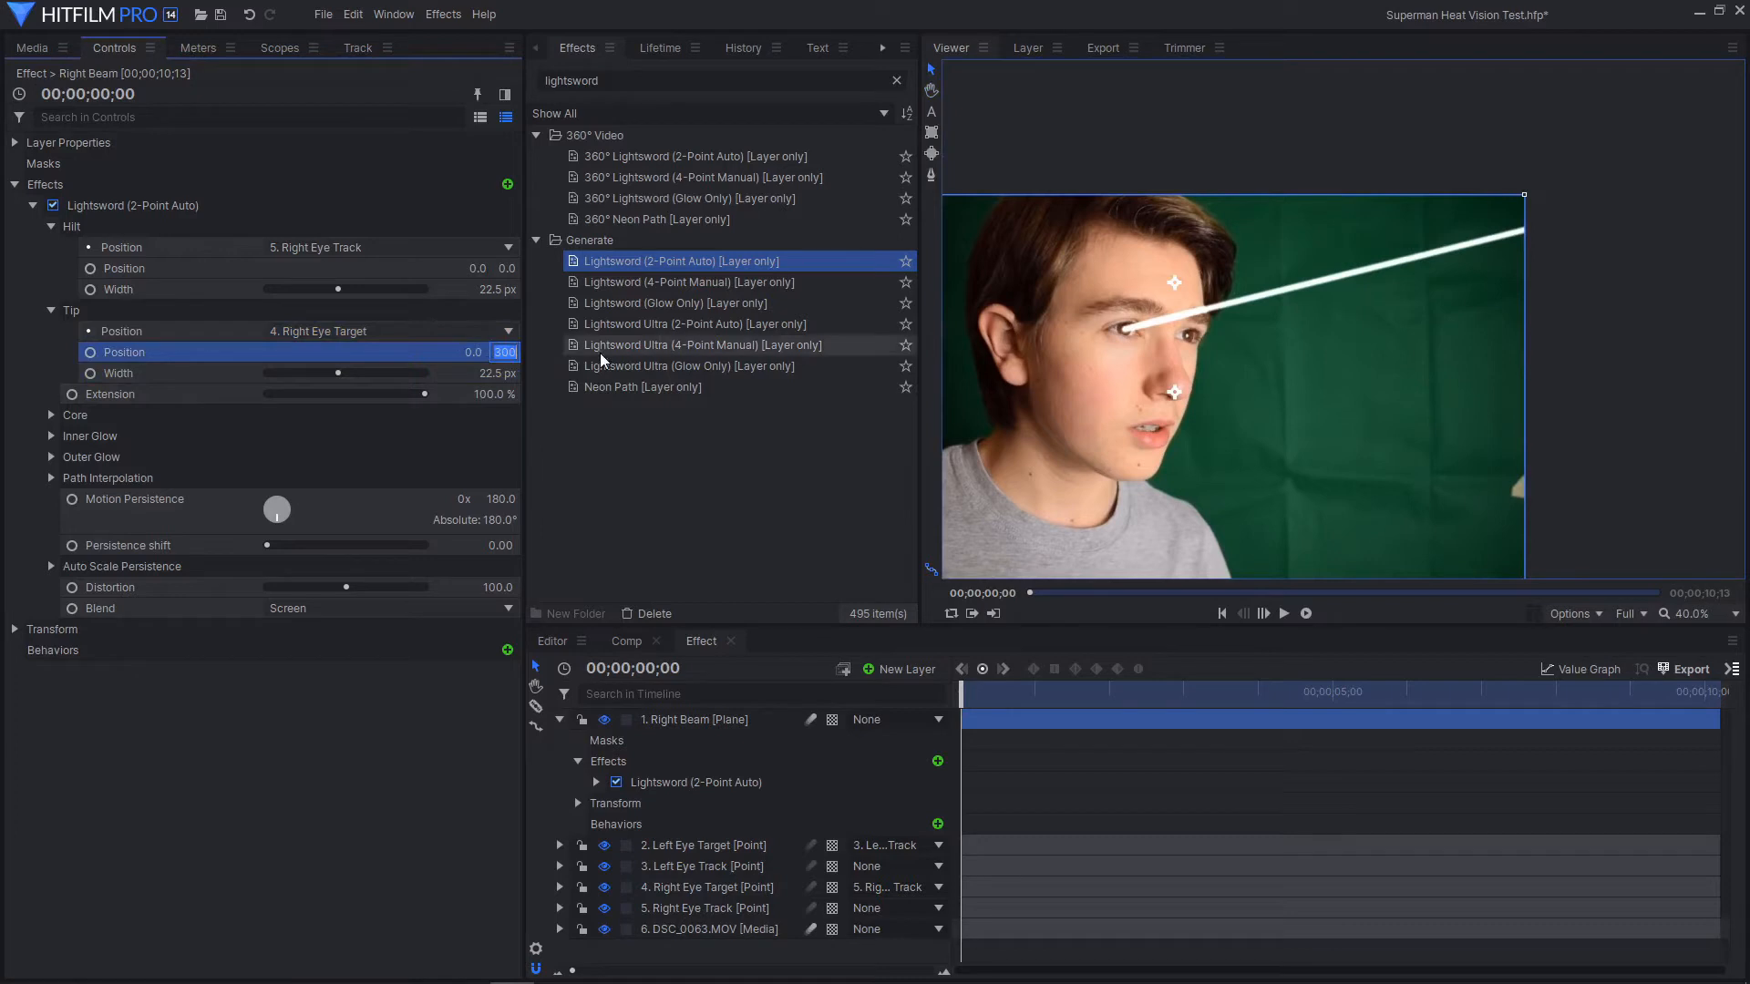
{"action": "type", "text": "0"}
{"action": "key", "text": "Return"}
Select the right eye's track and target points and scrub the clip to check how the beam follows them
{"action": "left_click", "coordinate": [725, 720]}
{"action": "left_click", "coordinate": [561, 721]}
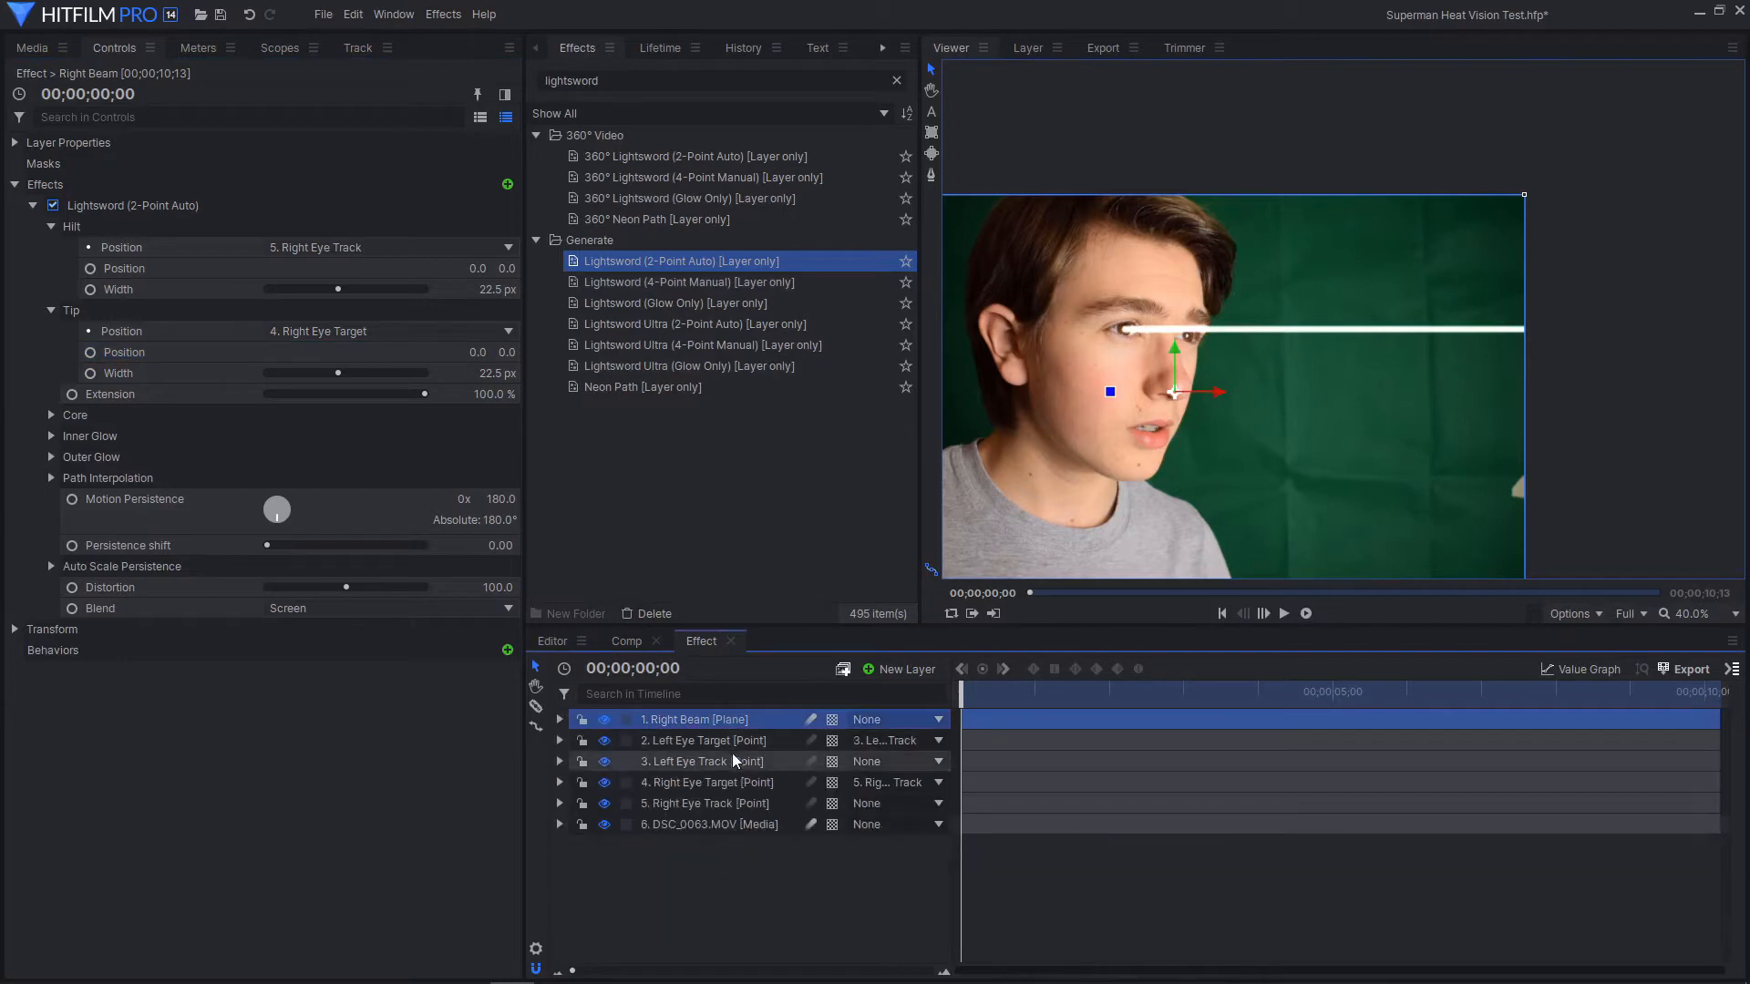
{"action": "left_click", "coordinate": [731, 753]}
{"action": "left_click", "coordinate": [726, 781]}
{"action": "left_click", "coordinate": [719, 795]}
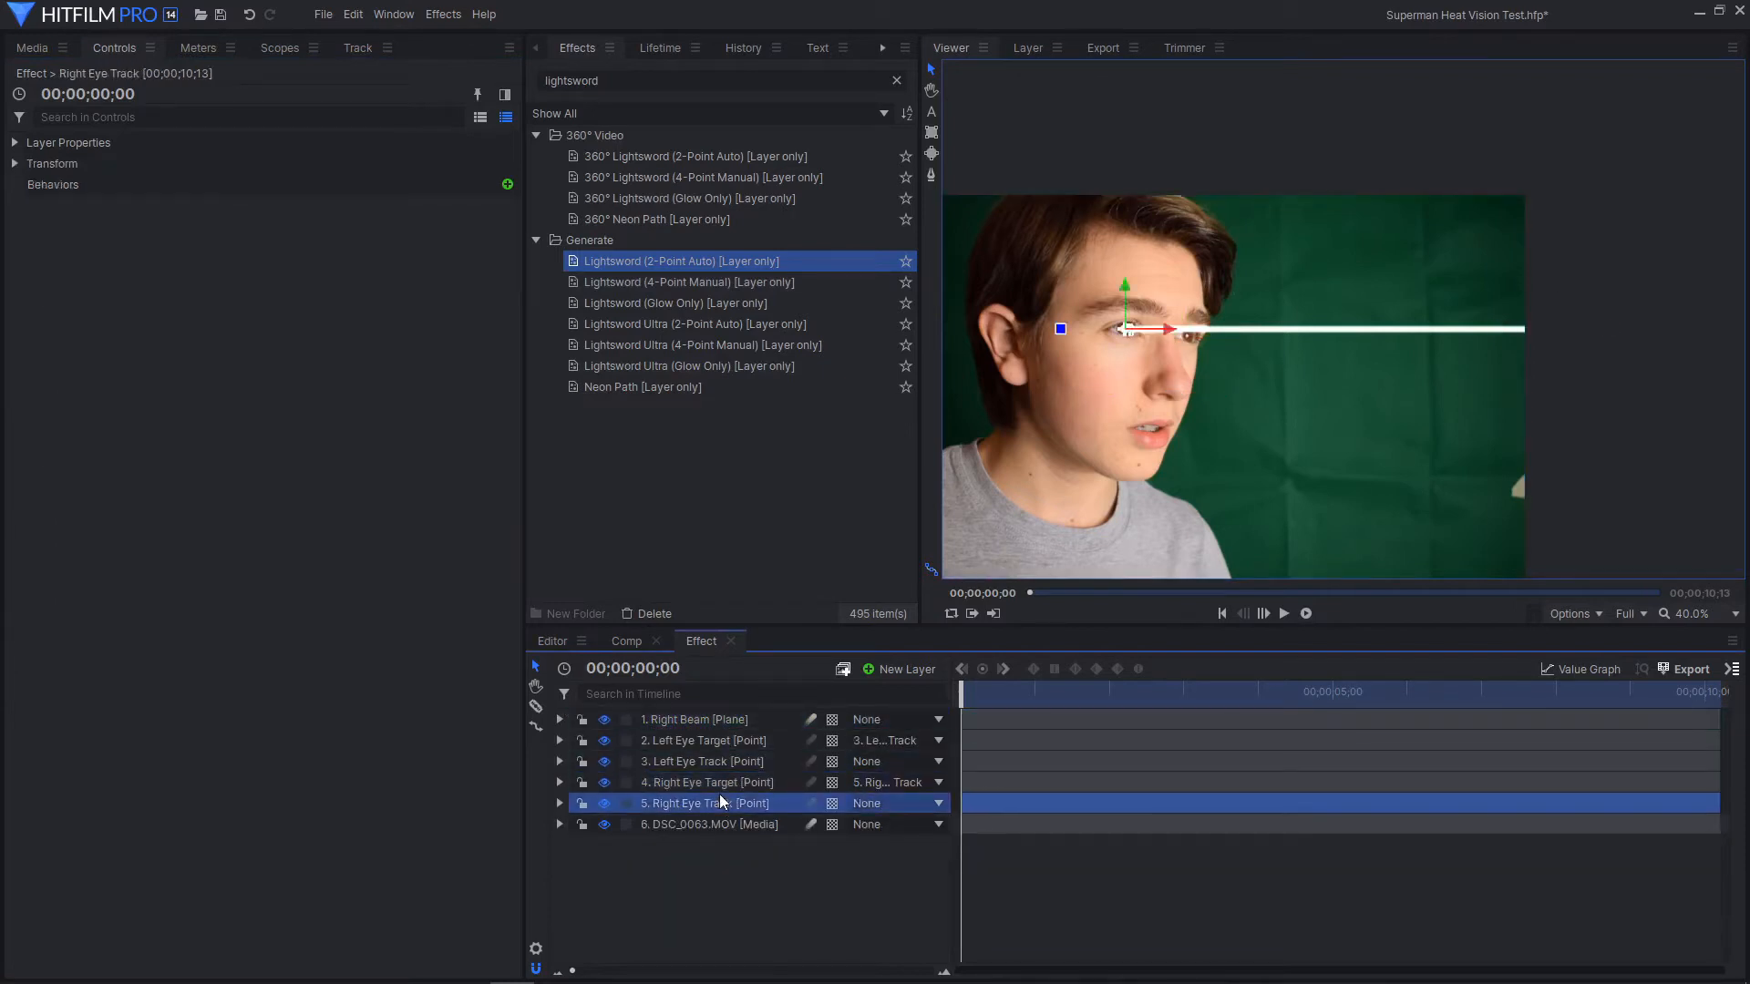
{"action": "left_click", "coordinate": [714, 781]}
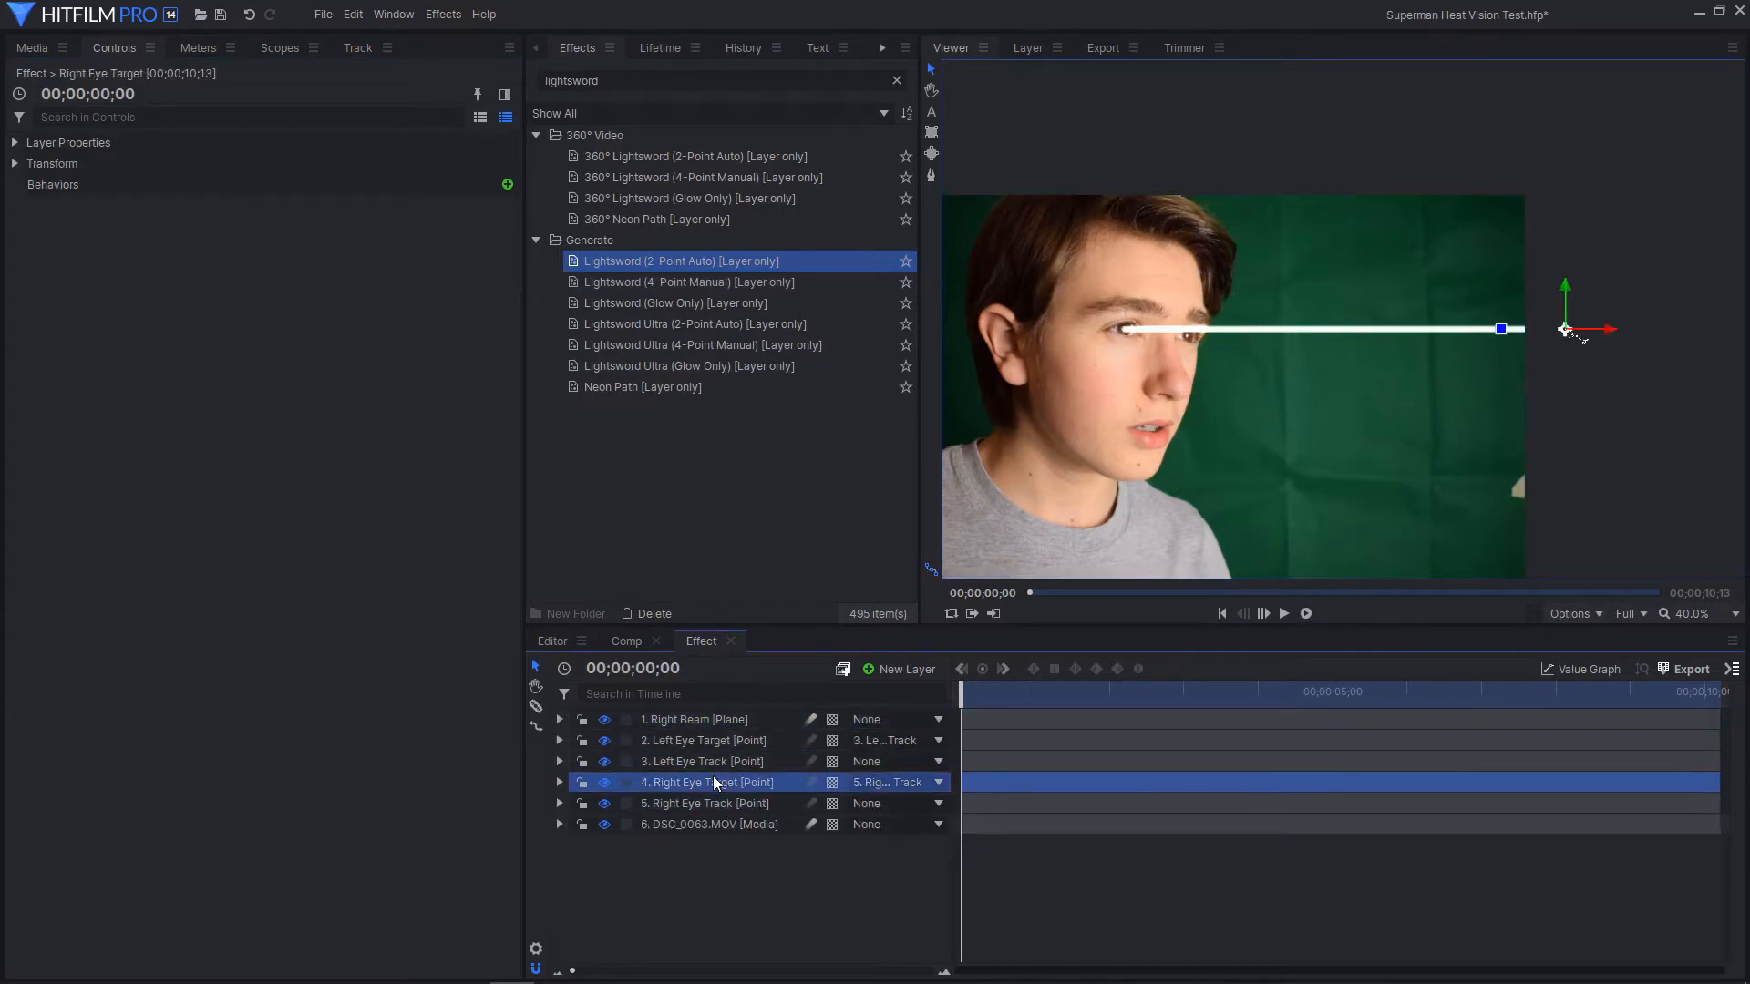
{"action": "left_click", "coordinate": [1005, 690]}
{"action": "left_click_drag", "start_coordinate": [1007, 682], "coordinate": [1146, 703]}
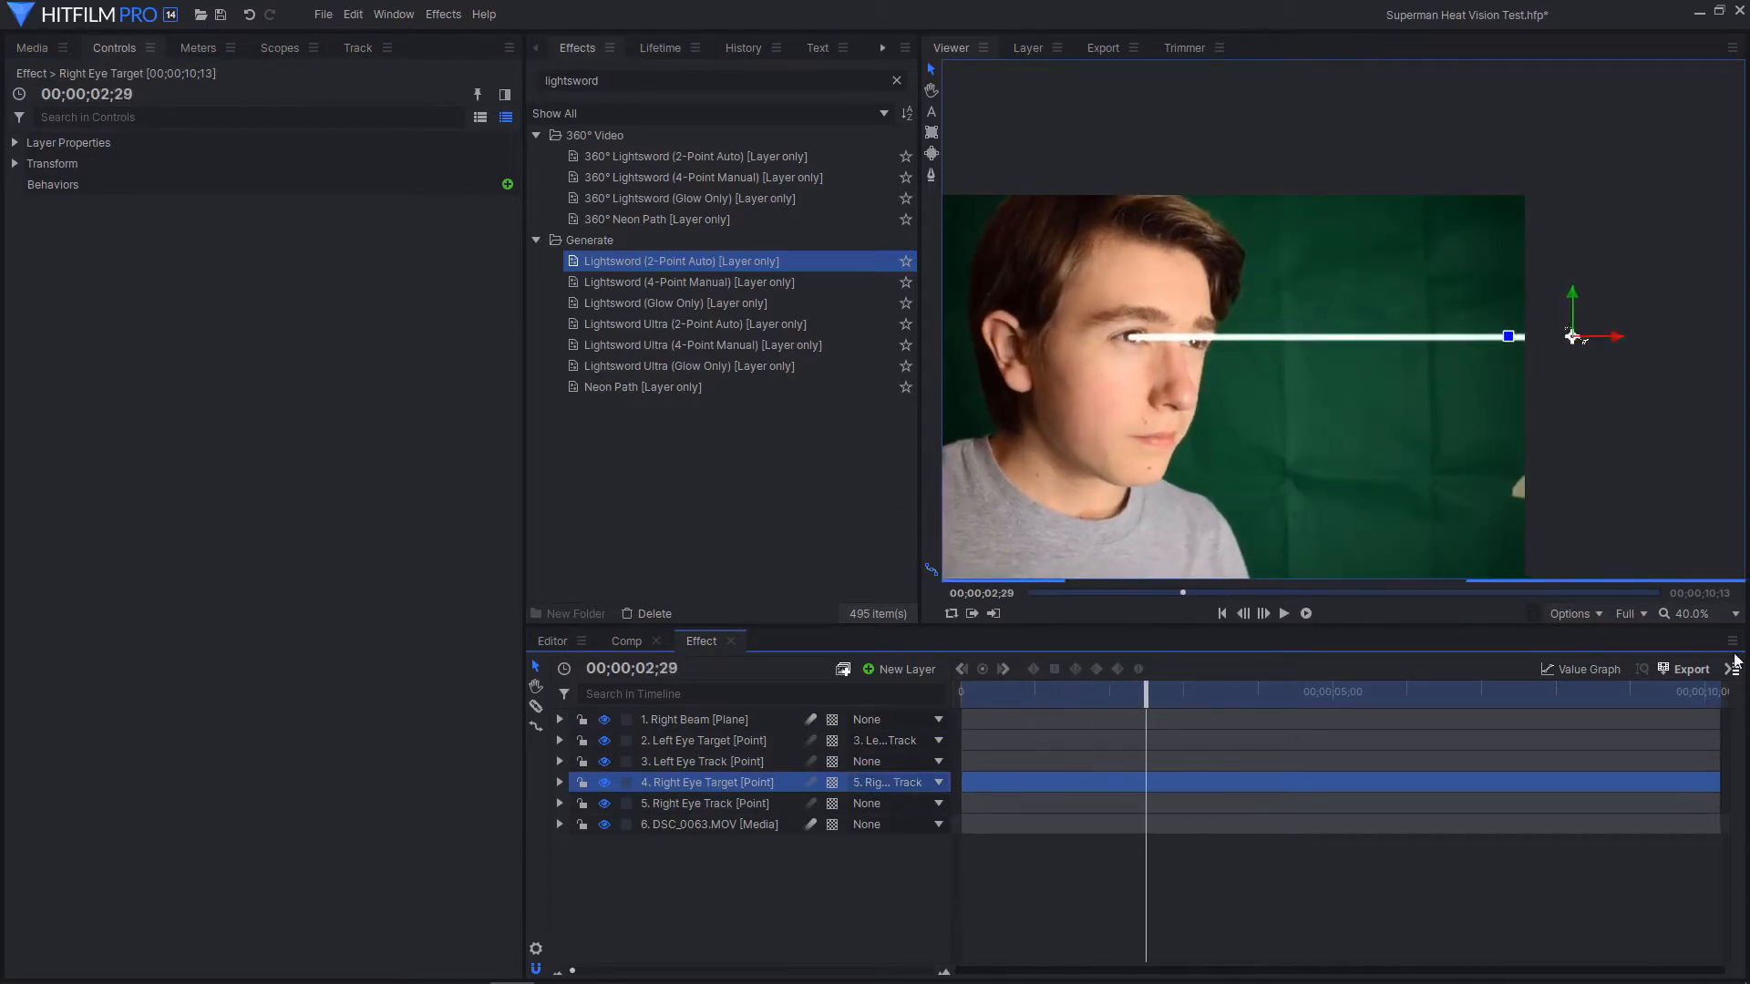
{"action": "left_click", "coordinate": [1724, 628]}
{"action": "left_click", "coordinate": [1719, 913]}
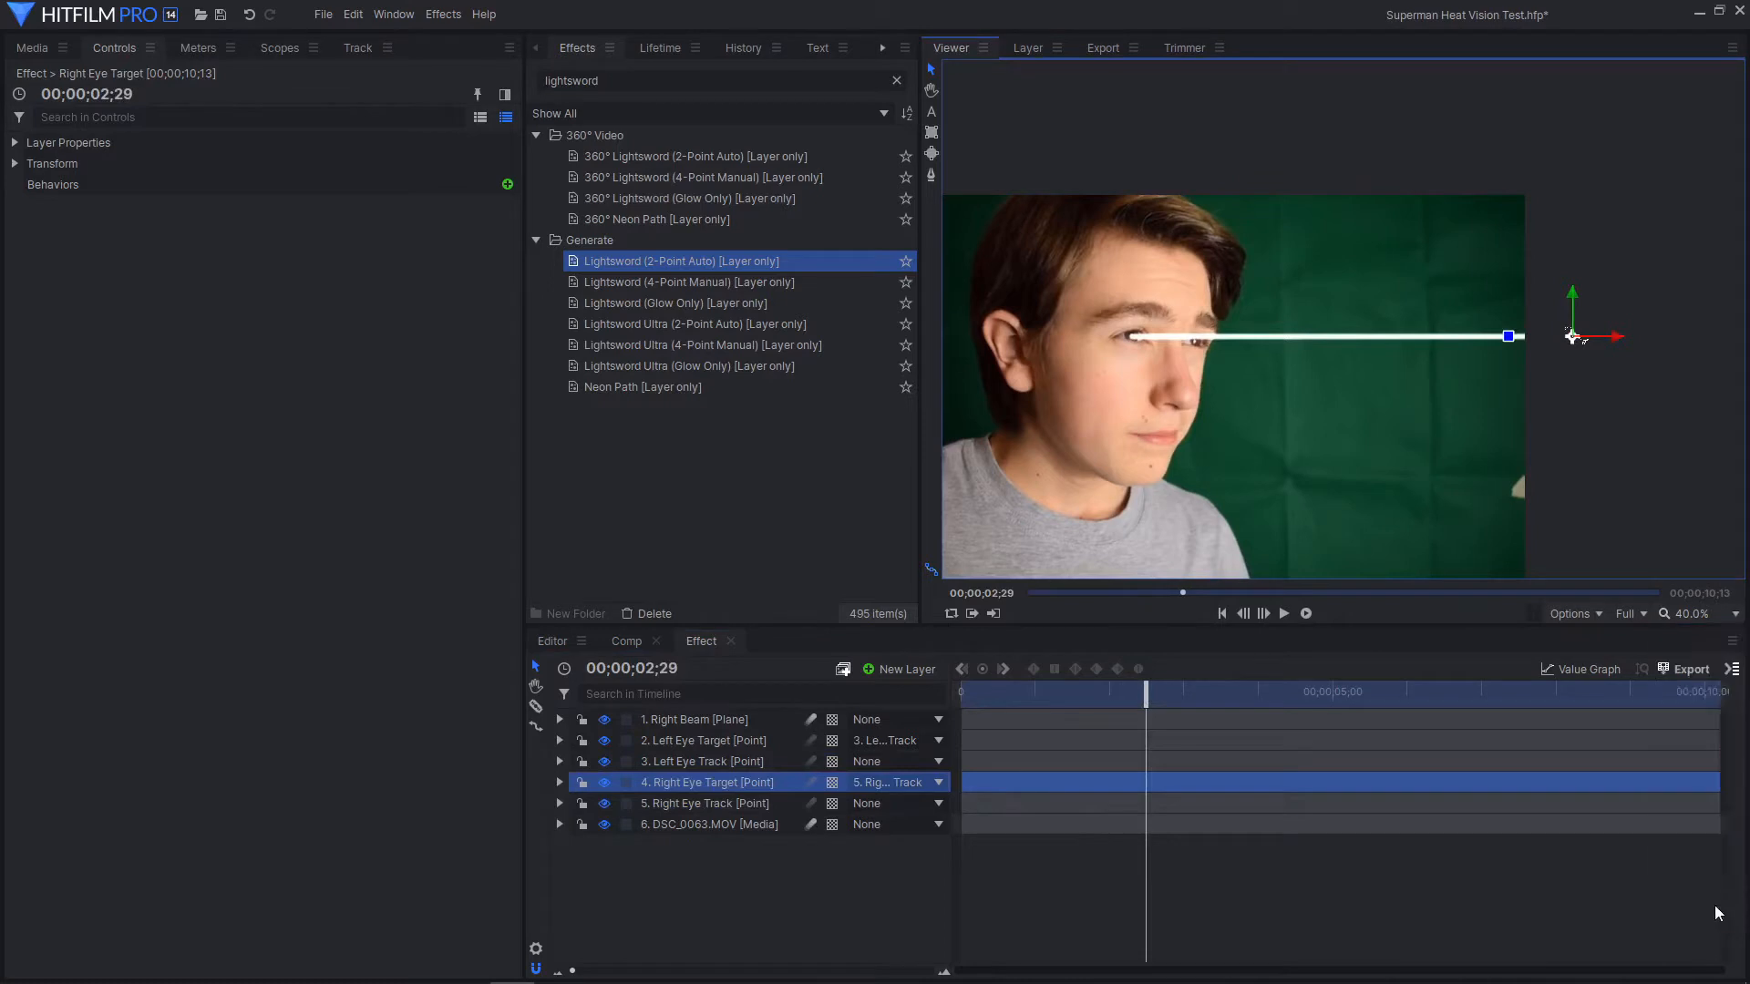
Set the Core width of the Lightsword effect on the Right Beam layer to 120%
{"action": "left_click", "coordinate": [702, 720]}
{"action": "scroll", "coordinate": [1094, 323], "scroll_direction": "up", "scroll_amount": 3}
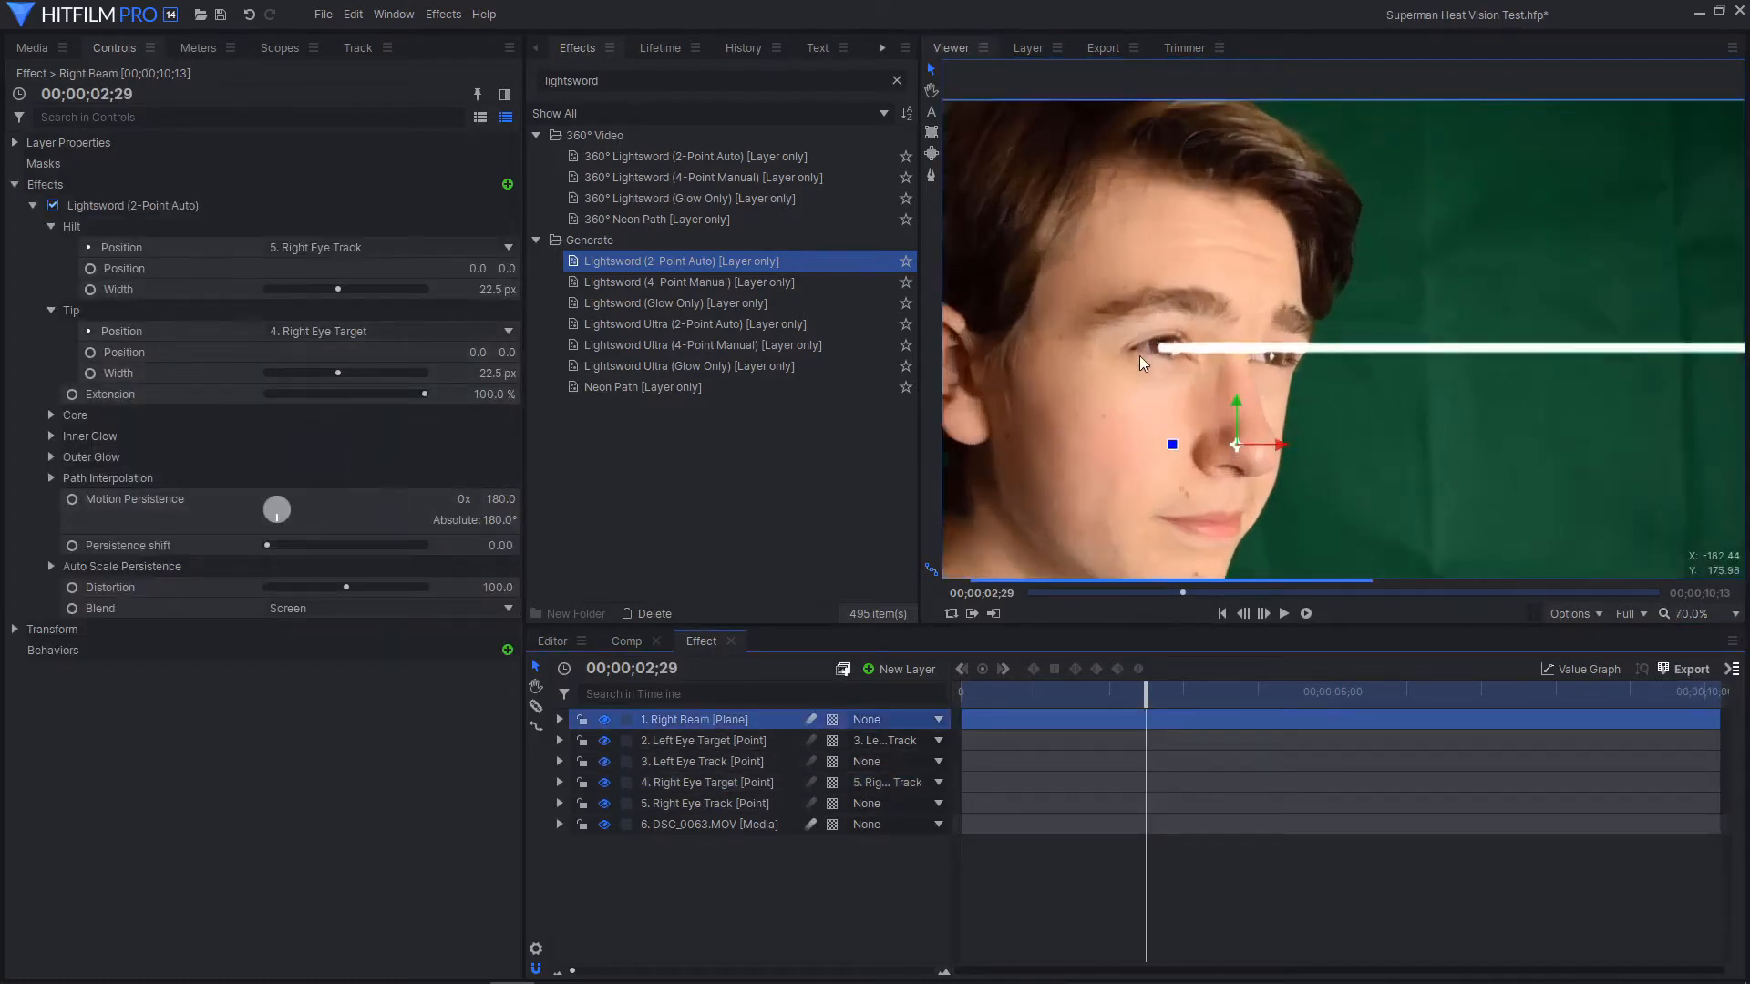
{"action": "scroll", "coordinate": [1163, 350], "scroll_direction": "up", "scroll_amount": 3}
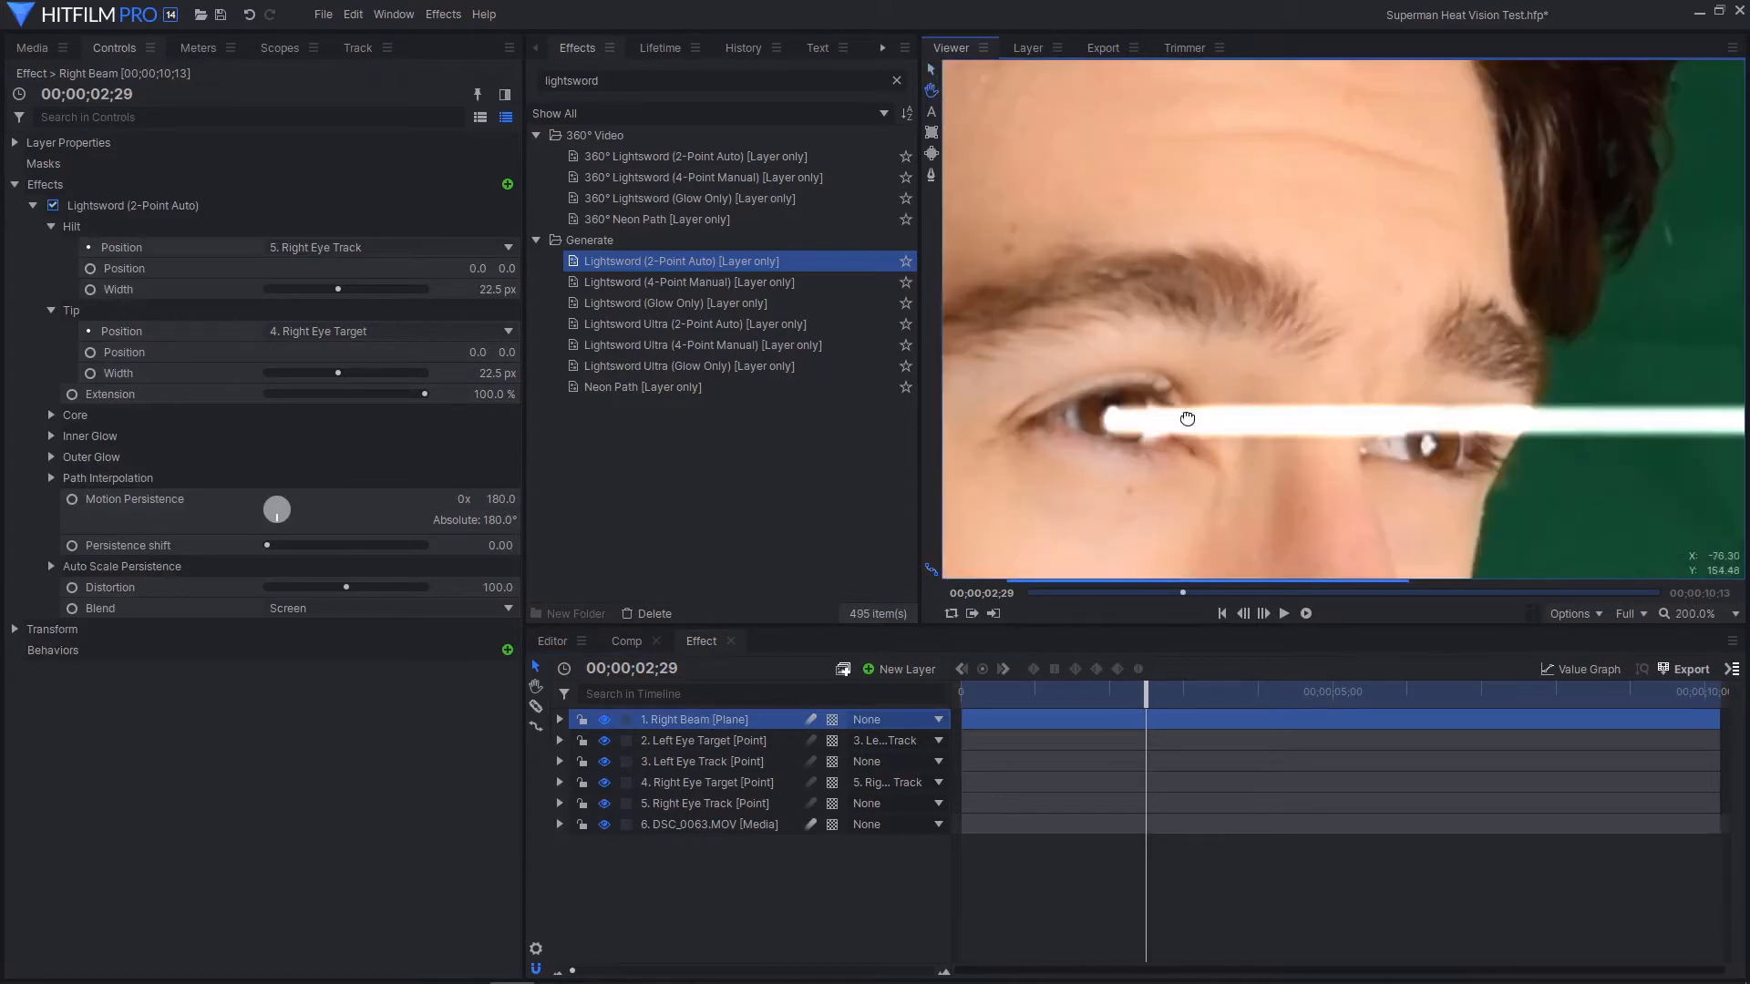
{"action": "scroll", "coordinate": [1241, 344], "scroll_direction": "down", "scroll_amount": 2}
{"action": "scroll", "coordinate": [1276, 351], "scroll_direction": "up", "scroll_amount": 4}
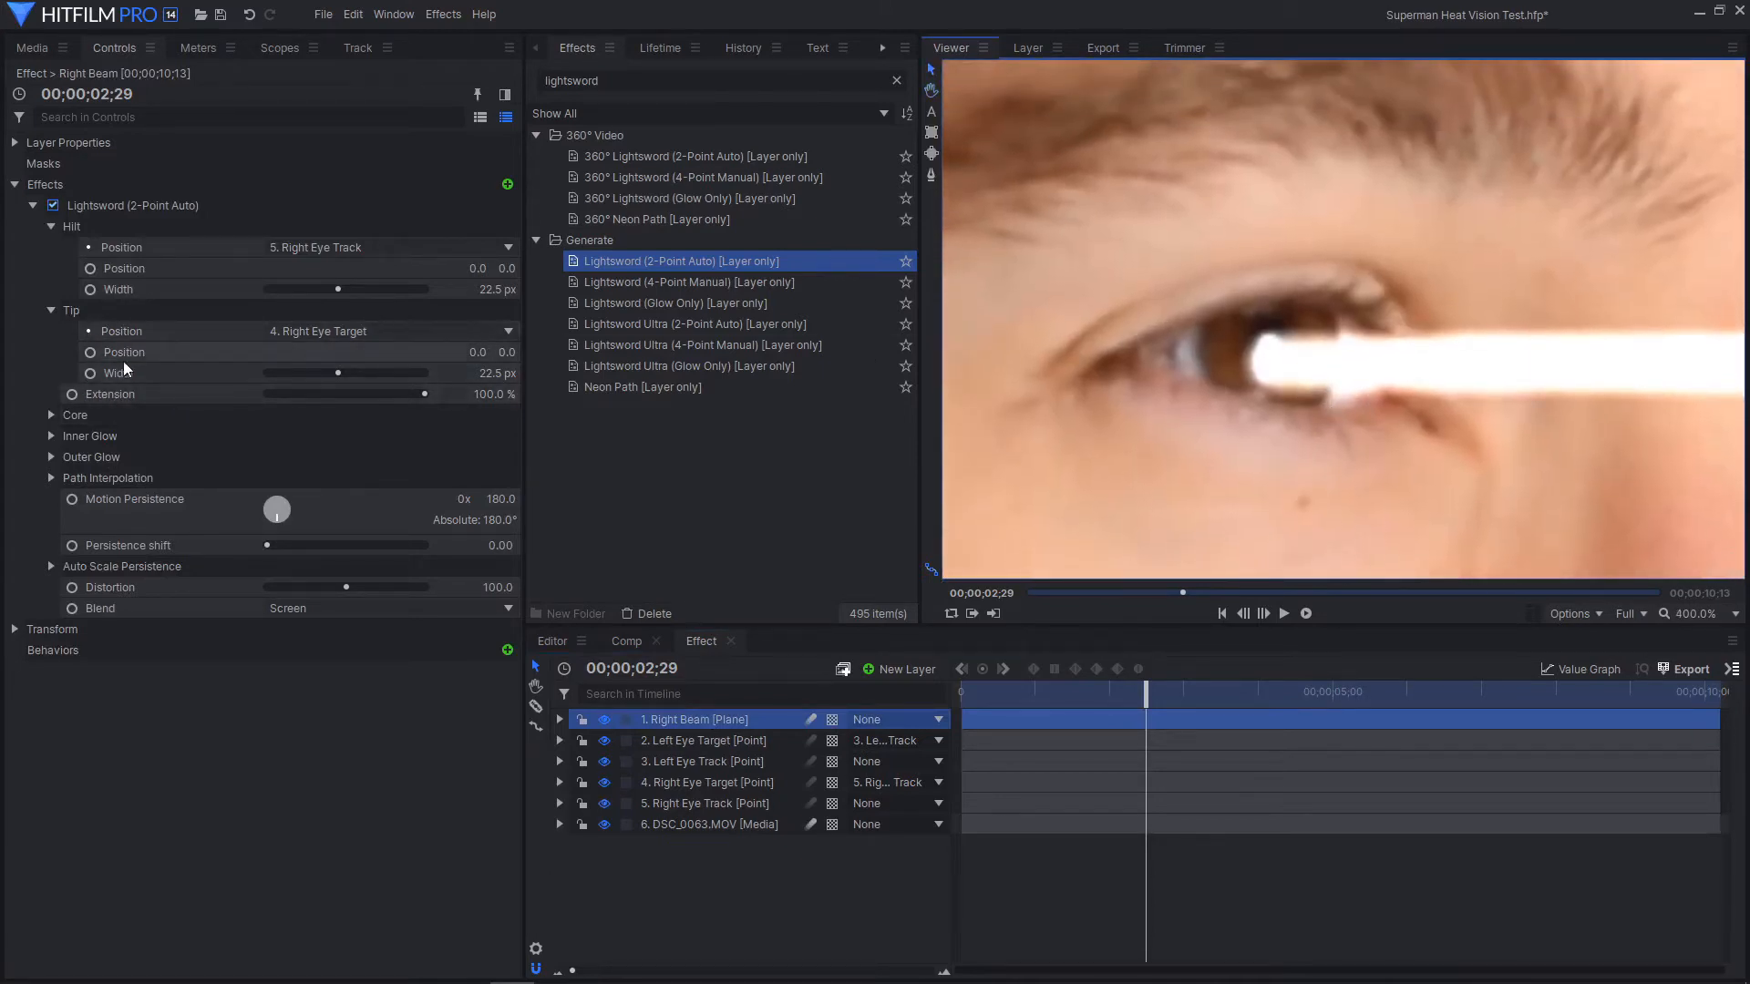
{"action": "left_click", "coordinate": [50, 310]}
{"action": "left_click", "coordinate": [49, 227]}
{"action": "left_click", "coordinate": [52, 288]}
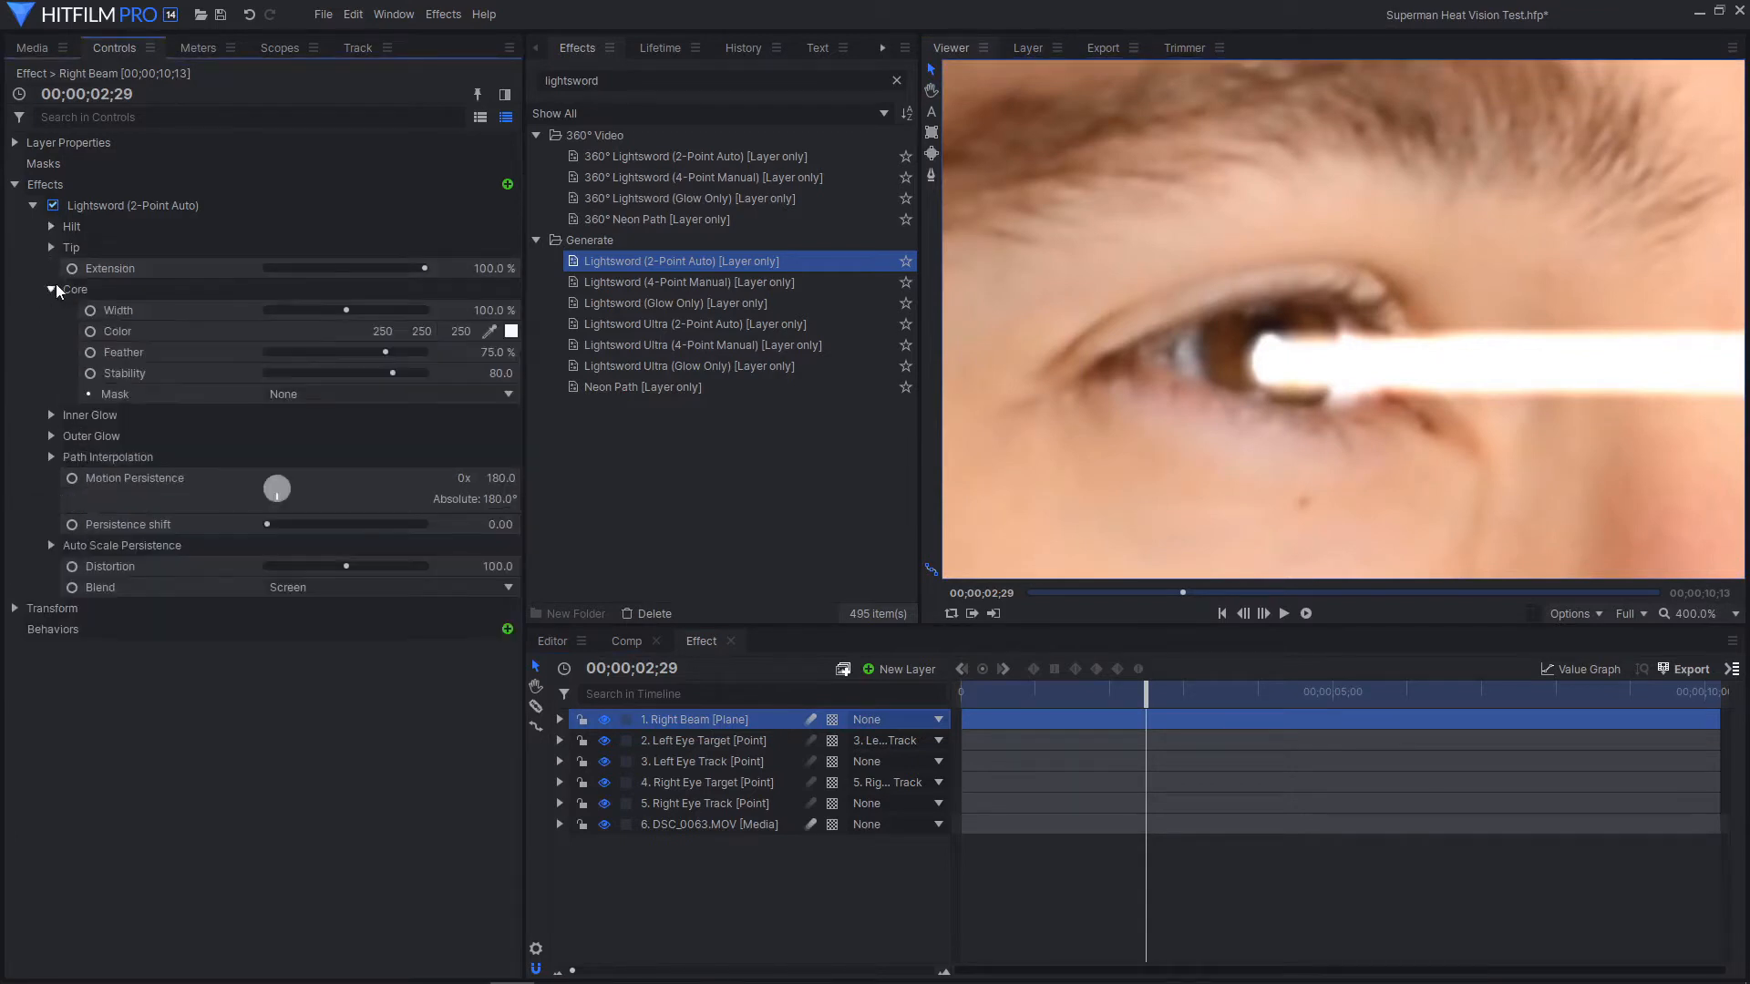
{"action": "left_click", "coordinate": [504, 311]}
{"action": "type", "text": "120"}
{"action": "key", "text": "Return"}
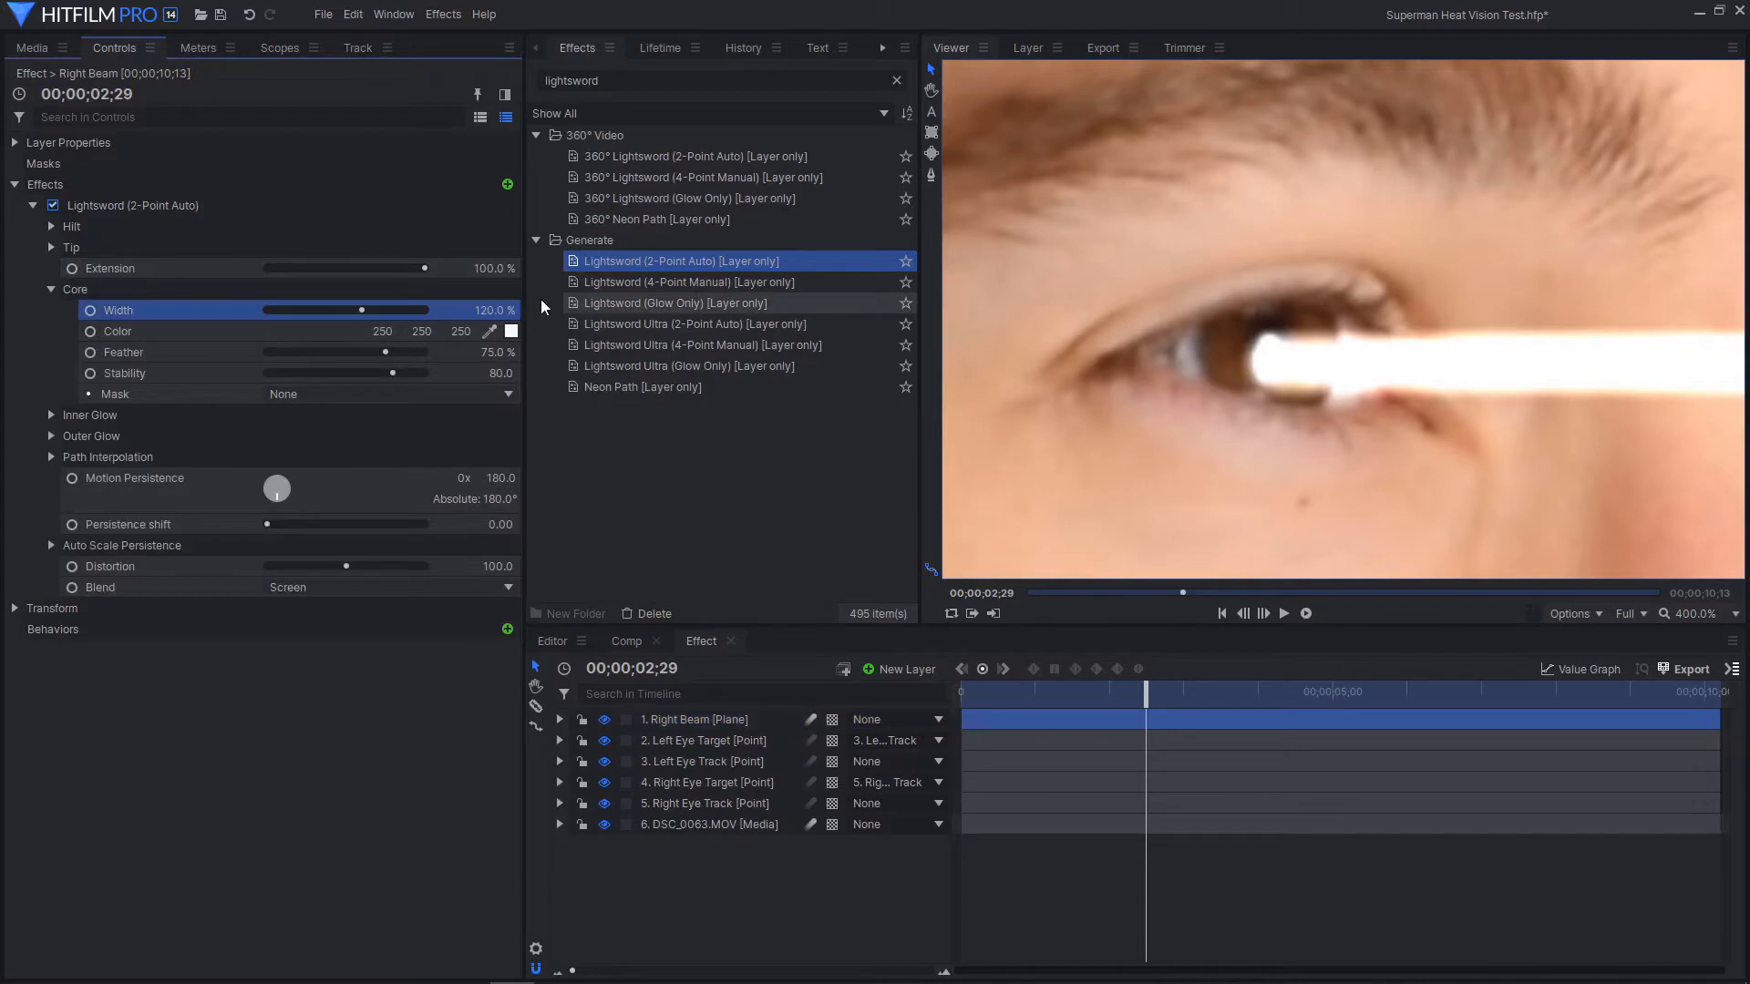
Examine the beam closely at the eye and along its length out to the frame's edge
{"action": "scroll", "coordinate": [1341, 389], "scroll_direction": "down", "scroll_amount": 3}
{"action": "left_click_drag", "start_coordinate": [1413, 484], "coordinate": [1297, 406]}
{"action": "scroll", "coordinate": [1297, 405], "scroll_direction": "up", "scroll_amount": 2}
{"action": "scroll", "coordinate": [1302, 381], "scroll_direction": "down", "scroll_amount": 5}
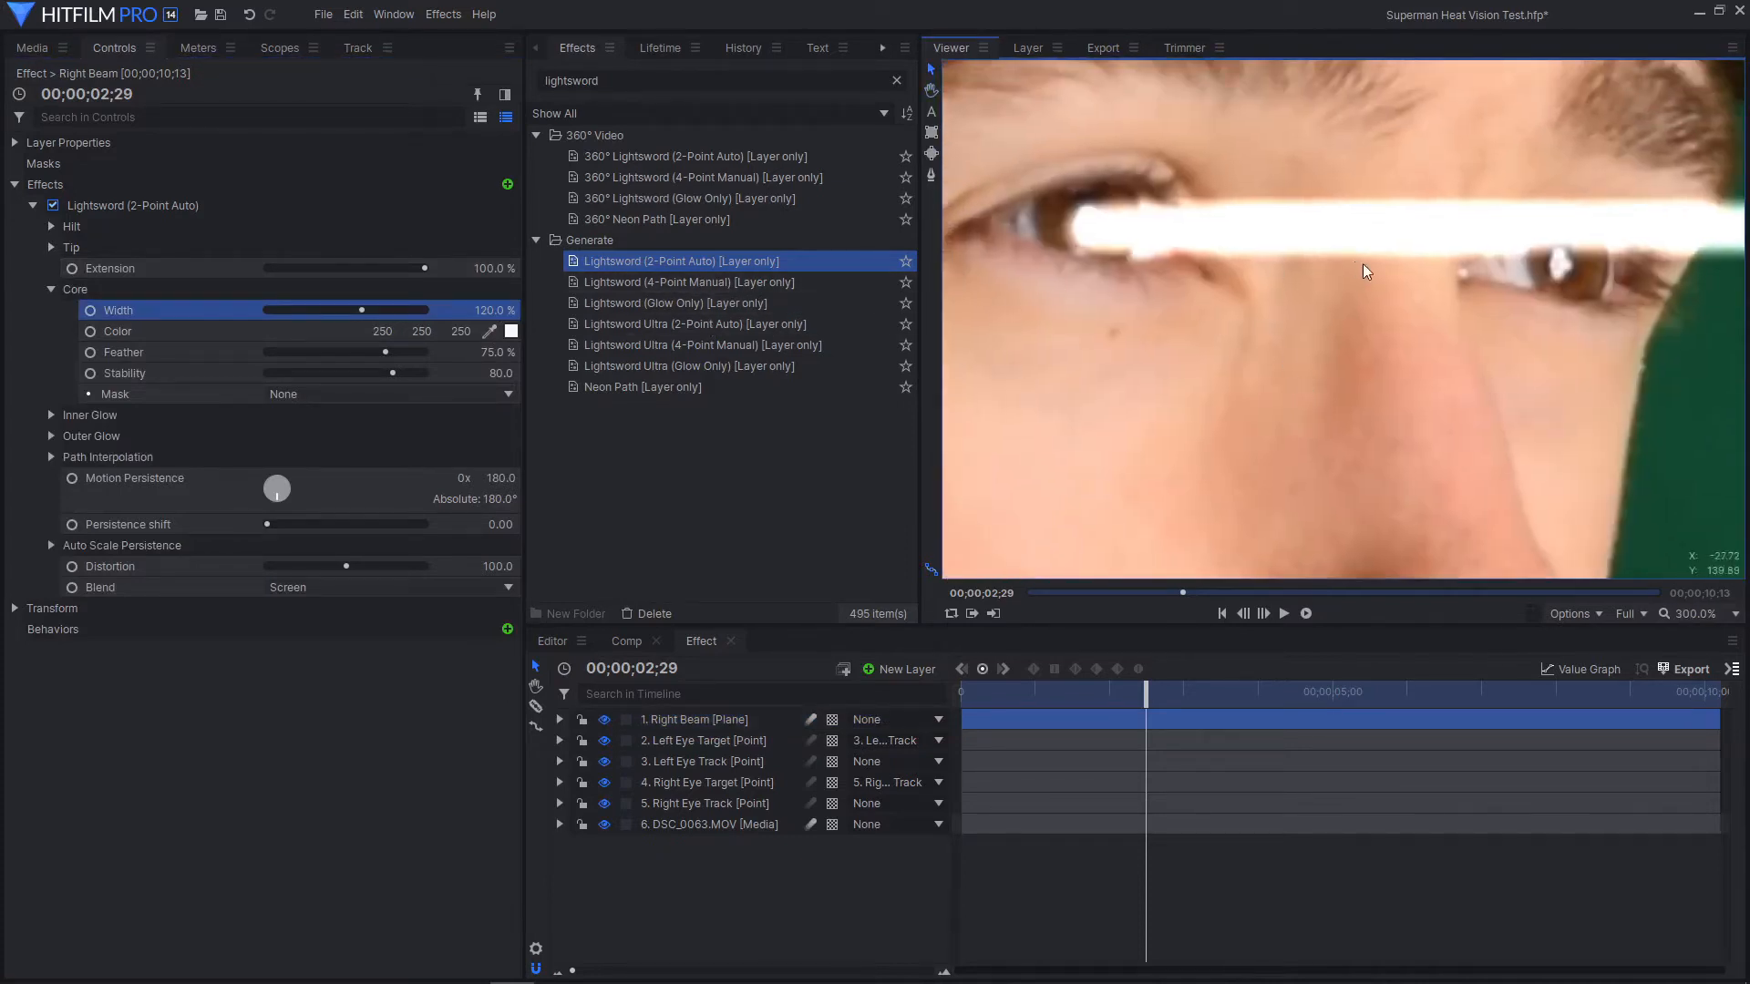
{"action": "scroll", "coordinate": [1533, 359], "scroll_direction": "up", "scroll_amount": 4}
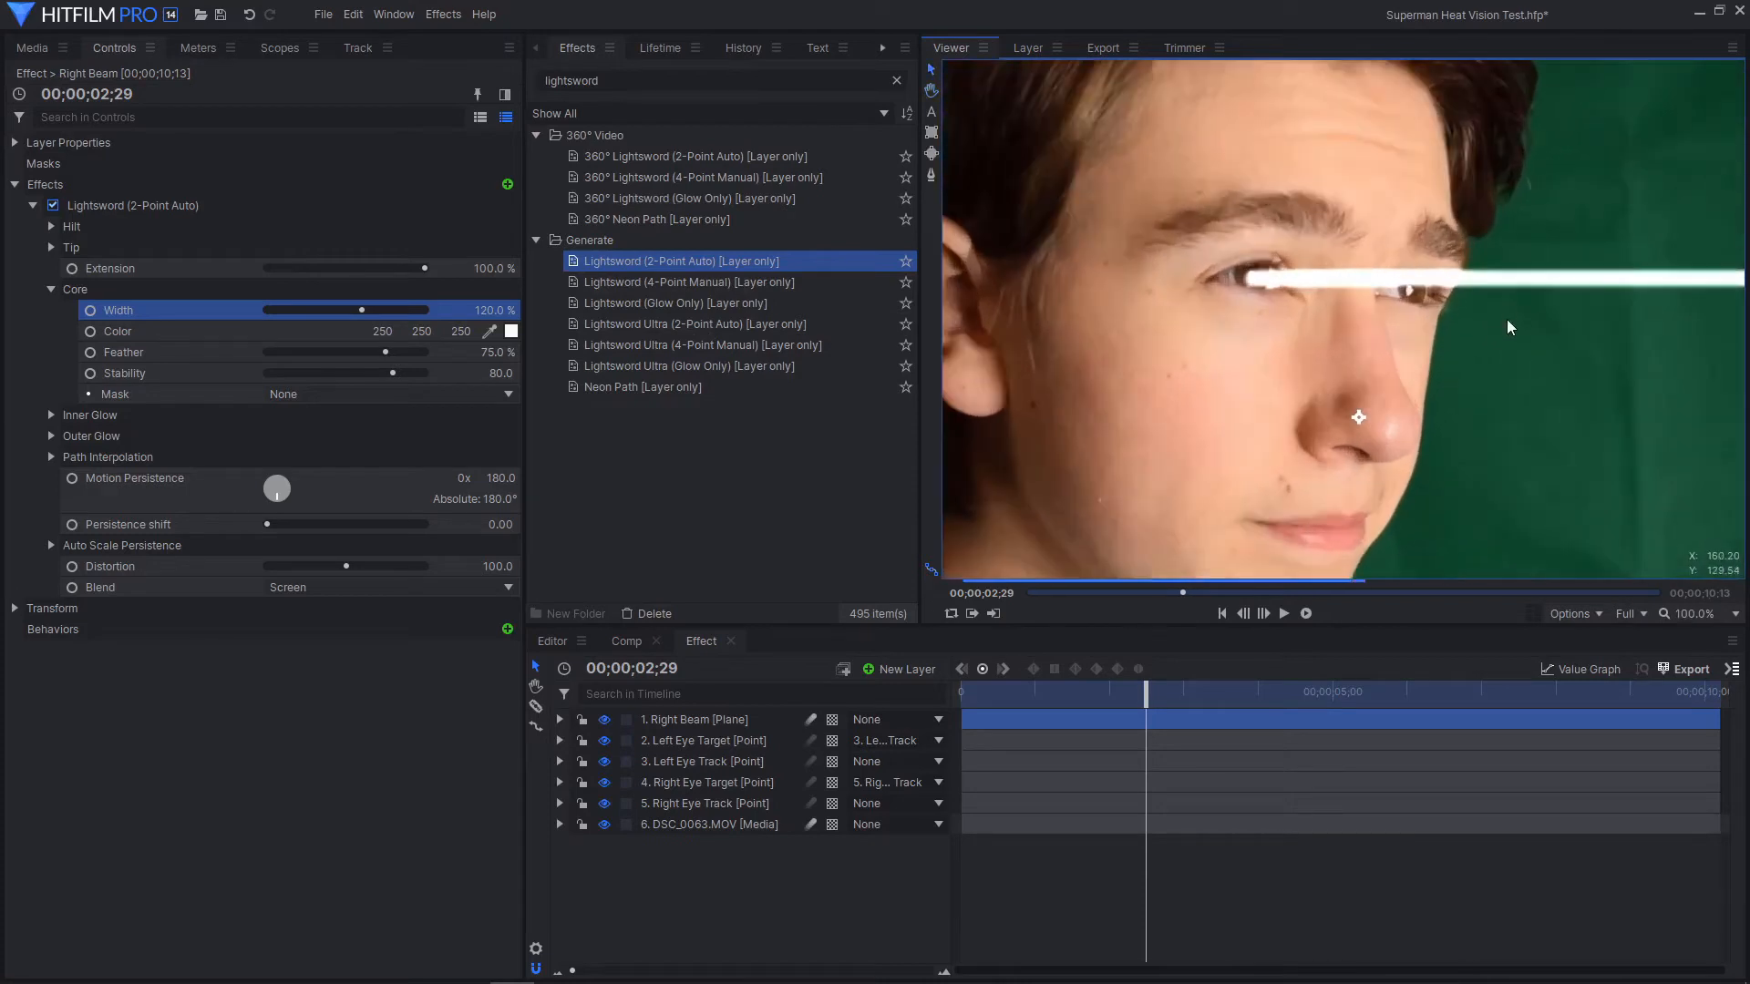
{"action": "scroll", "coordinate": [1313, 342], "scroll_direction": "down", "scroll_amount": 4}
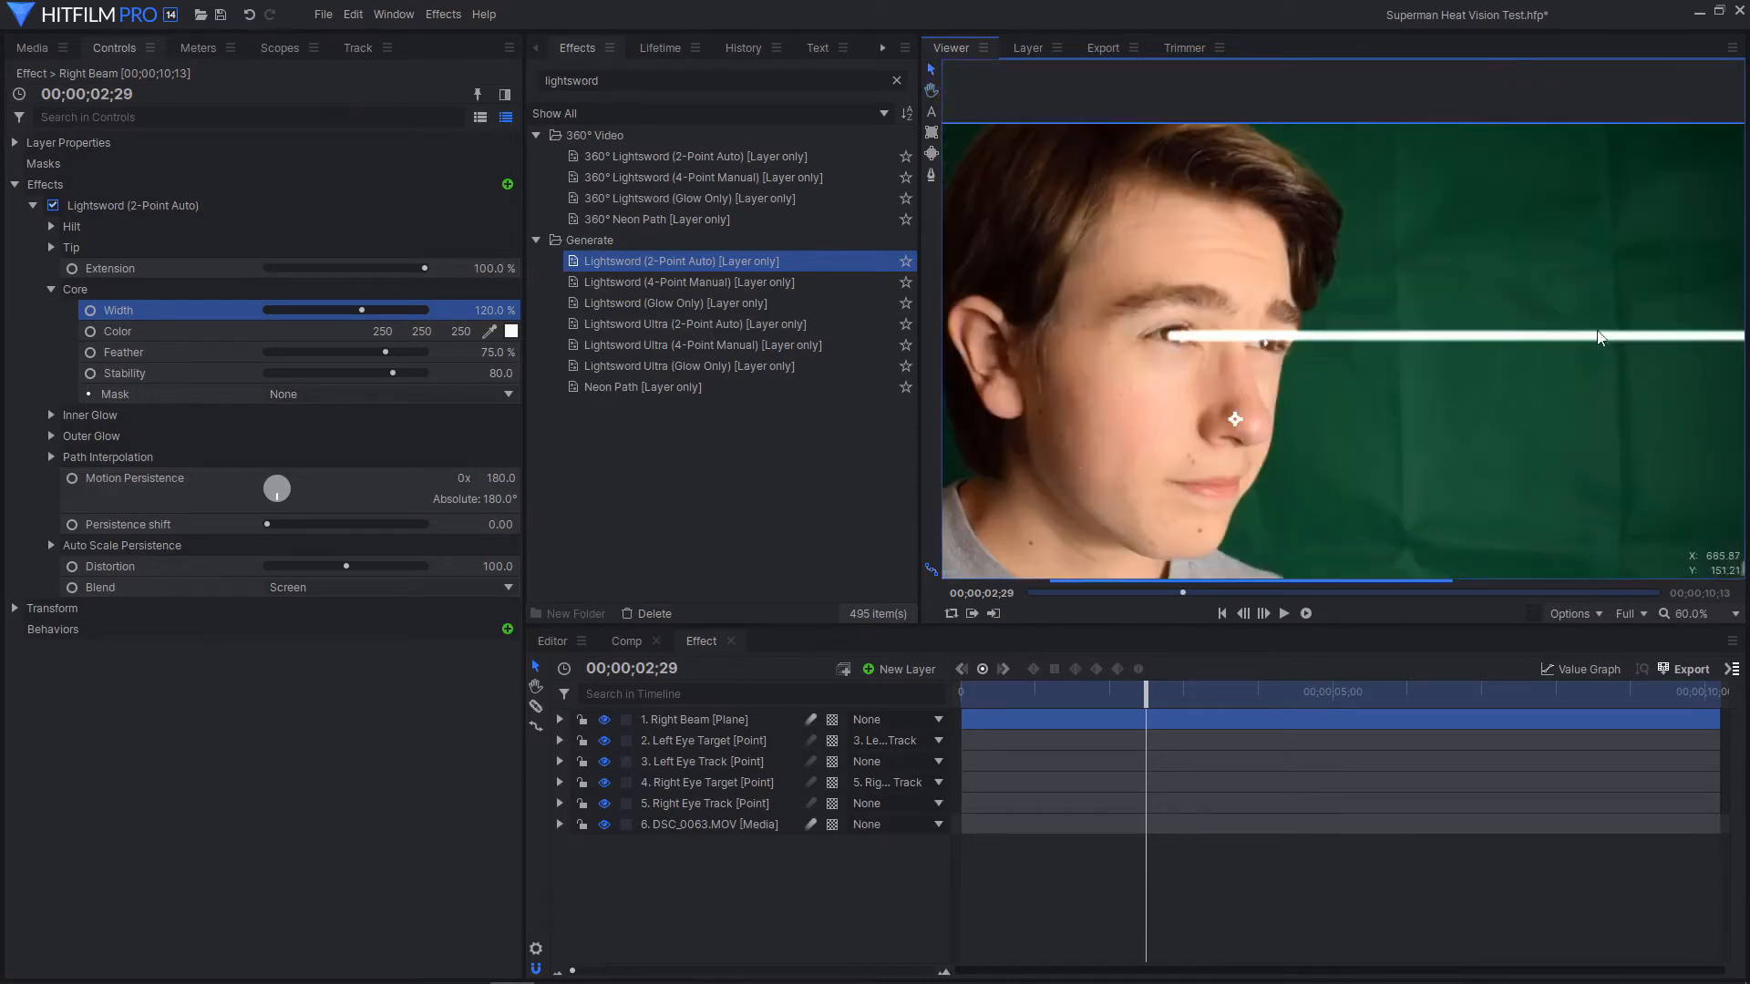
{"action": "left_click_drag", "start_coordinate": [1318, 396], "coordinate": [1327, 381]}
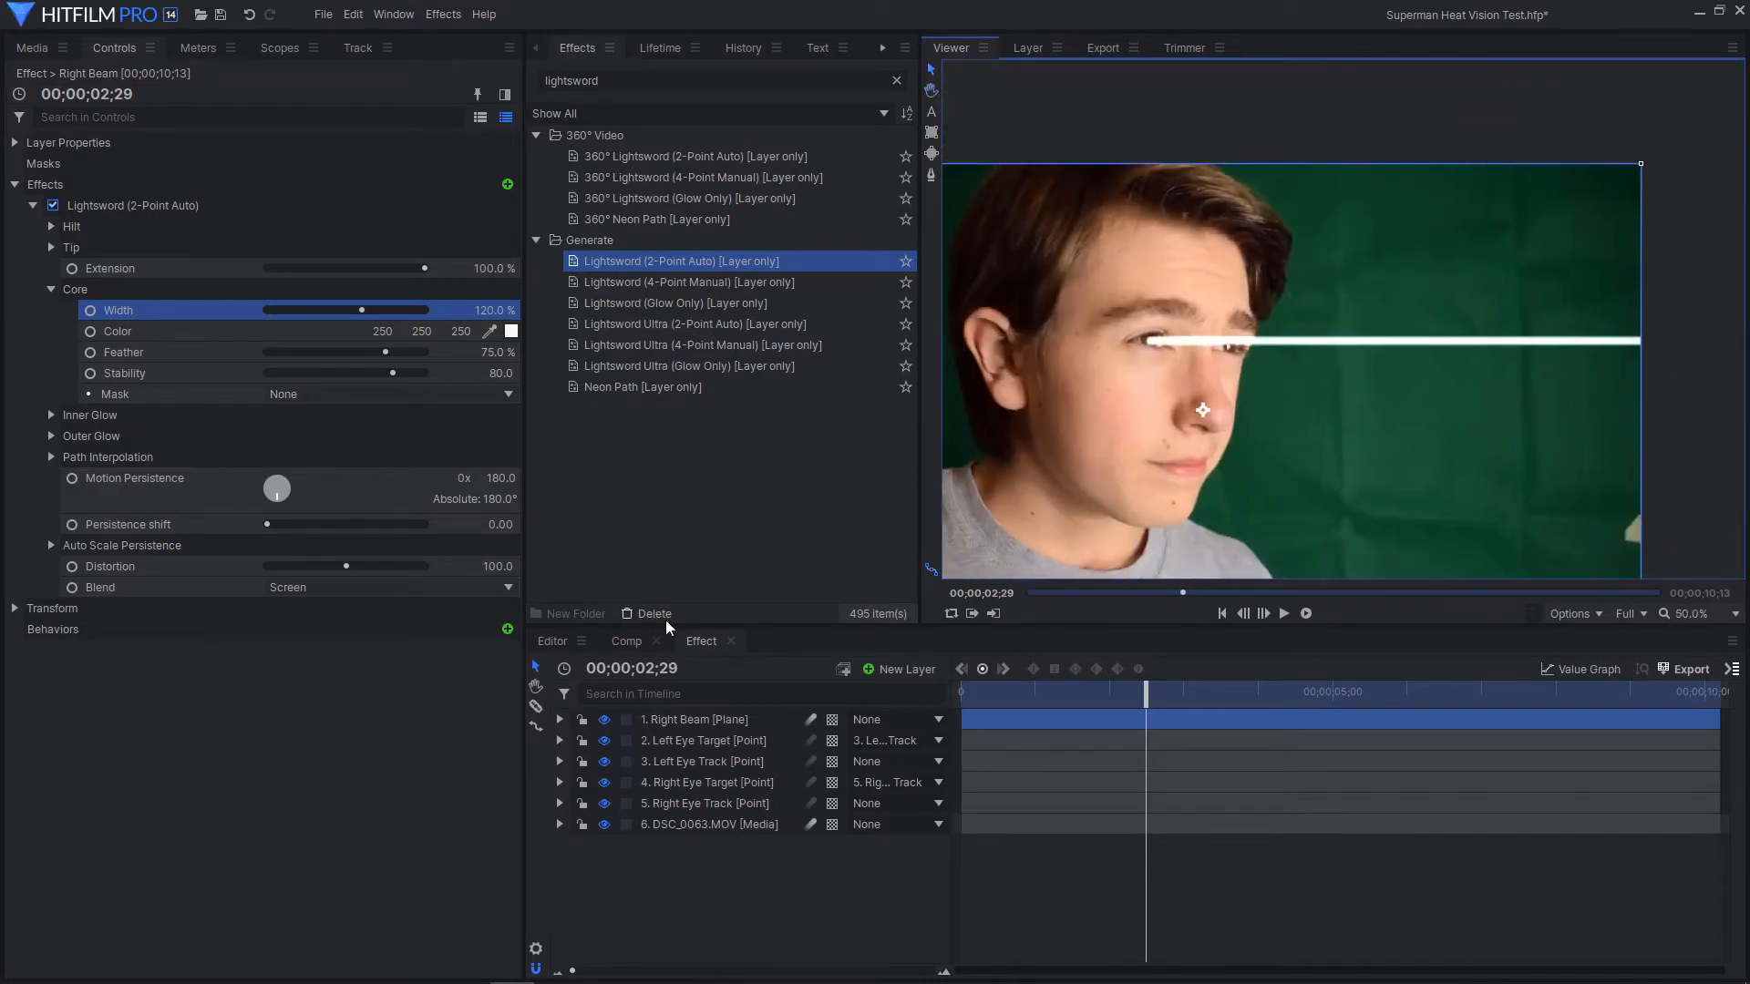
Find the Lightning & Electricity effect by searching for "lightning" and add it to Right Beam below the Lightsword effect
{"action": "left_click", "coordinate": [740, 922]}
{"action": "left_click_drag", "start_coordinate": [634, 83], "coordinate": [588, 82]}
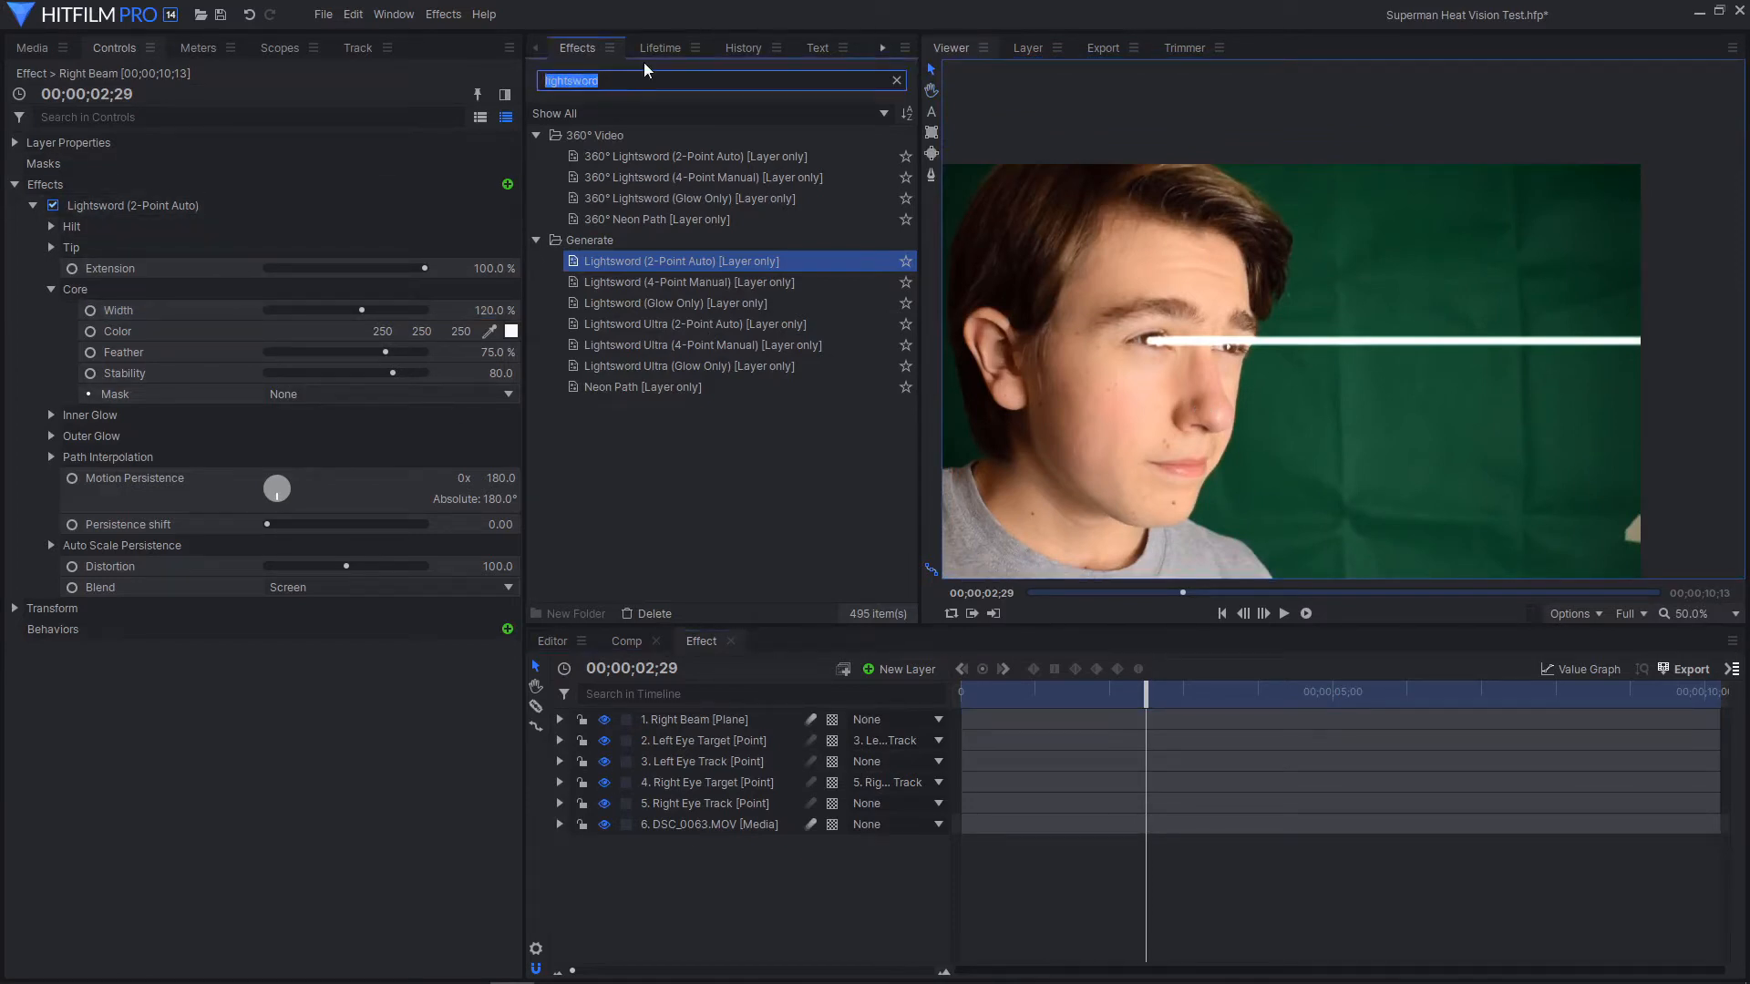
{"action": "type", "text": "lightning"}
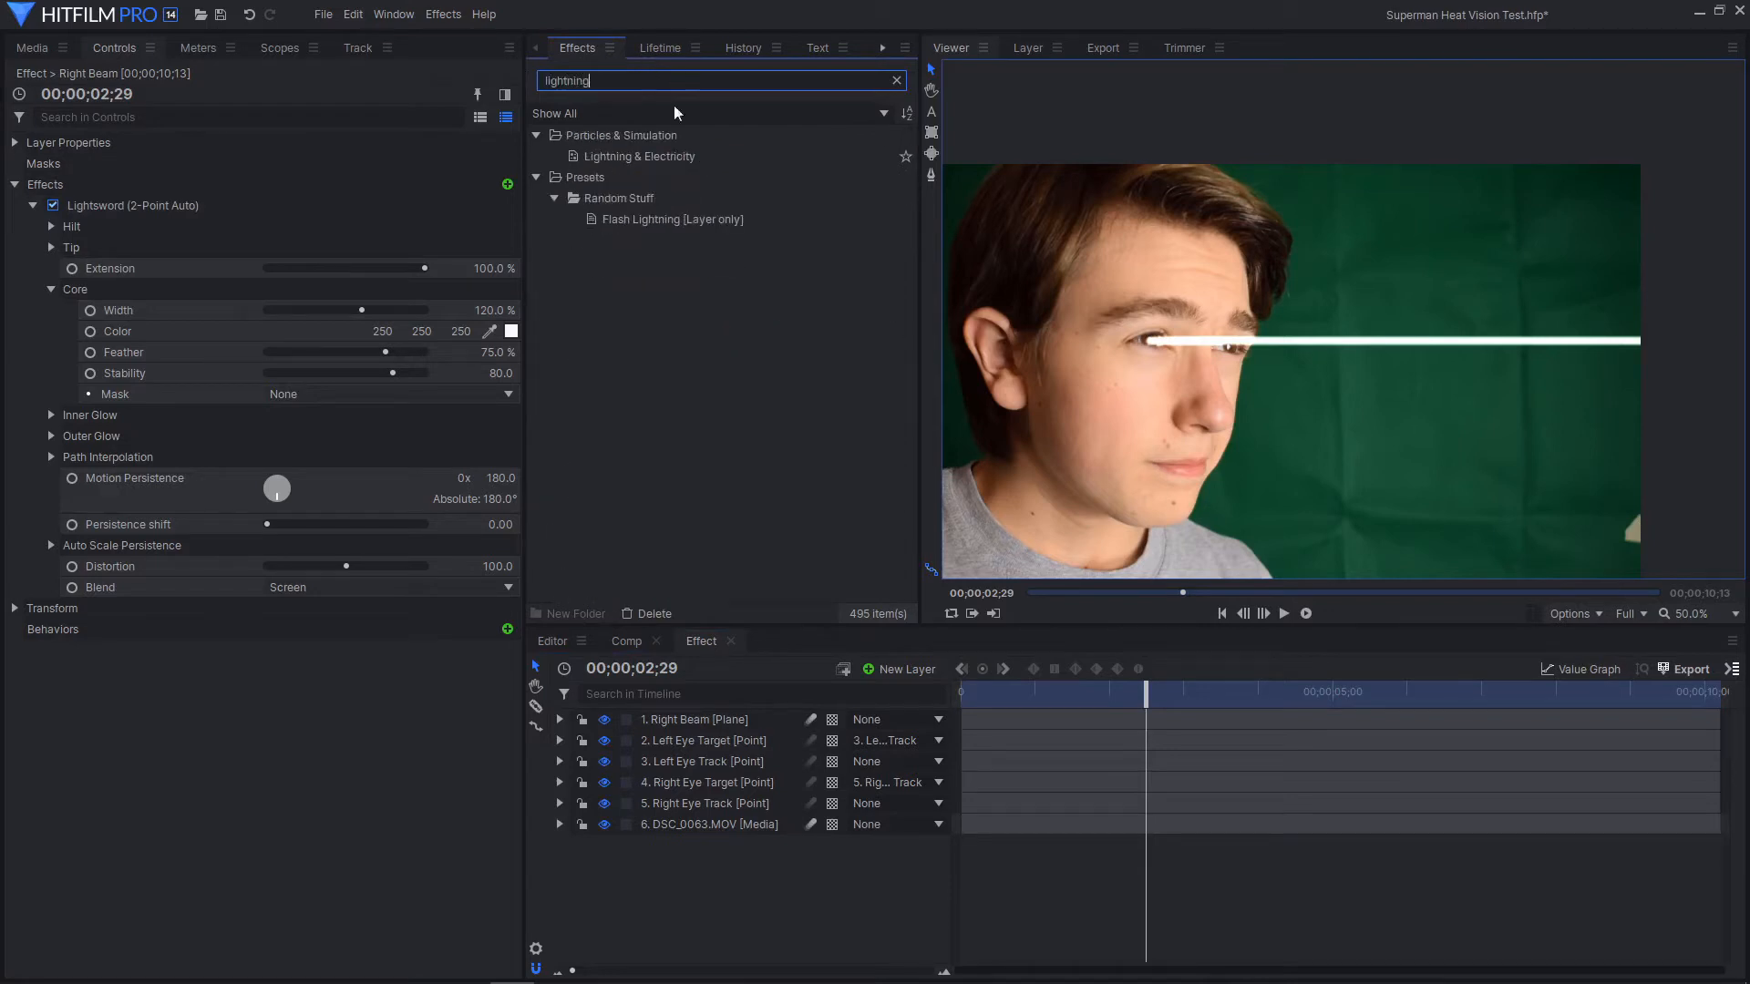
{"action": "left_click", "coordinate": [669, 158]}
{"action": "left_click_drag", "start_coordinate": [669, 160], "coordinate": [239, 558]}
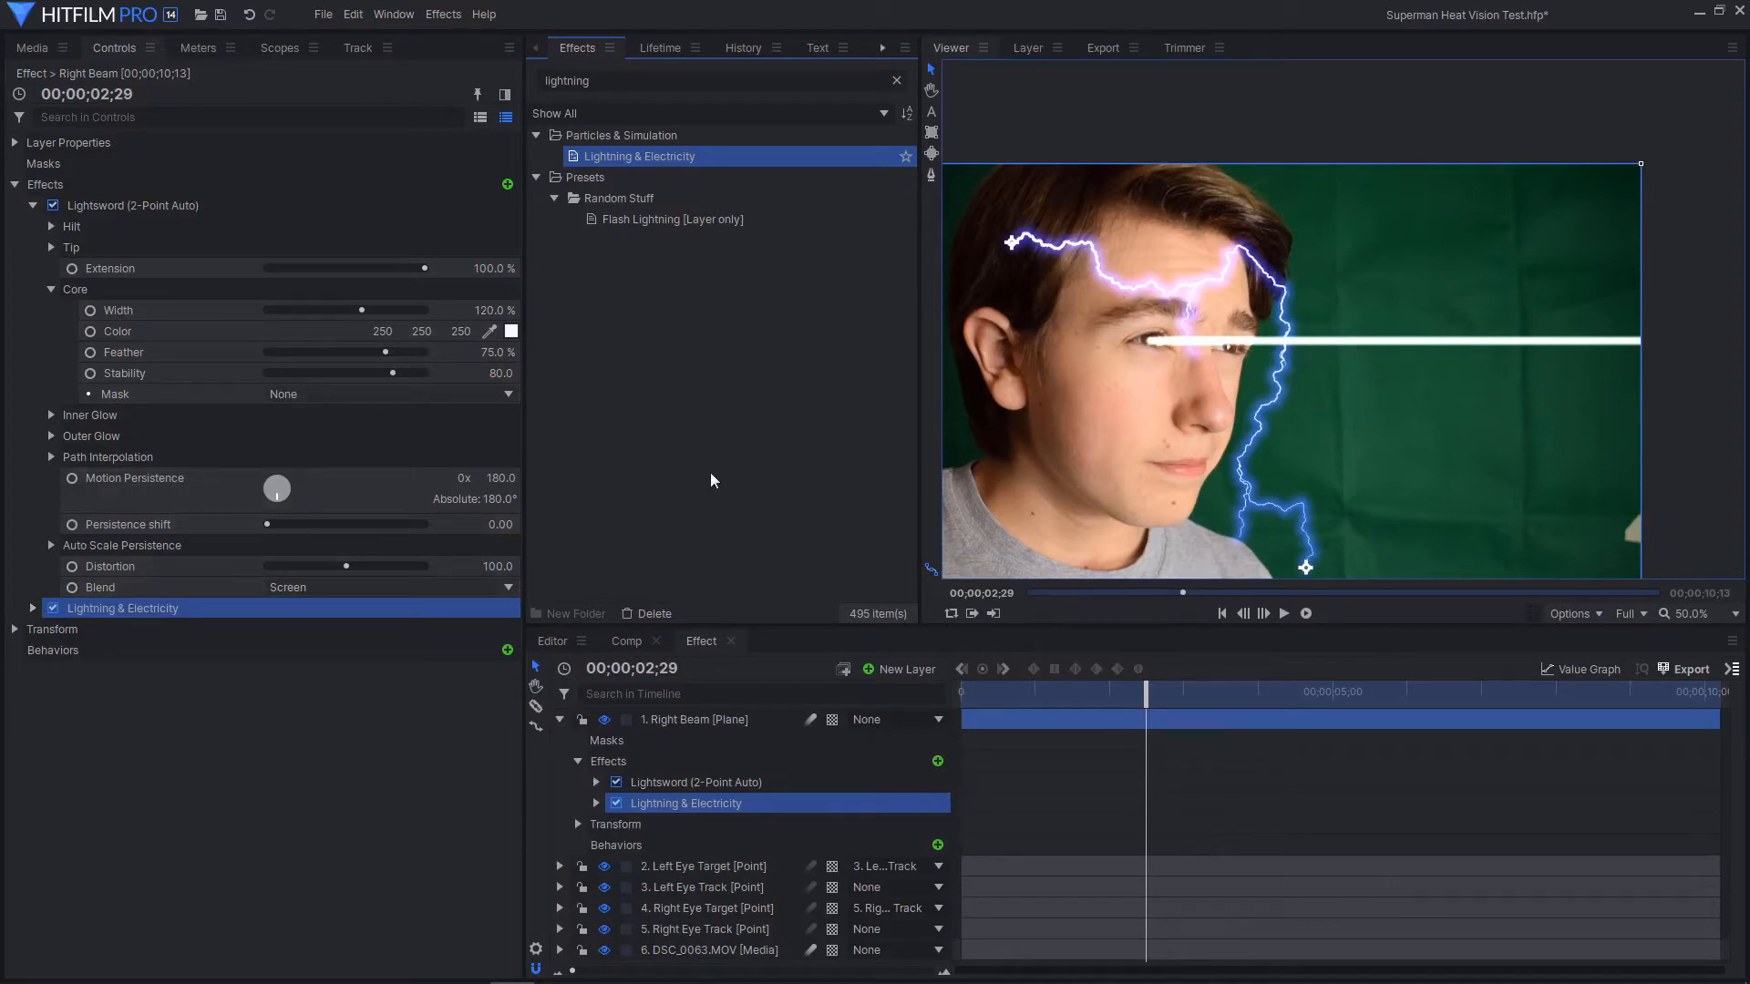
Attach the start of the Lightning & Electricity effect to the Right Eye Track layer
{"action": "left_click", "coordinate": [32, 611]}
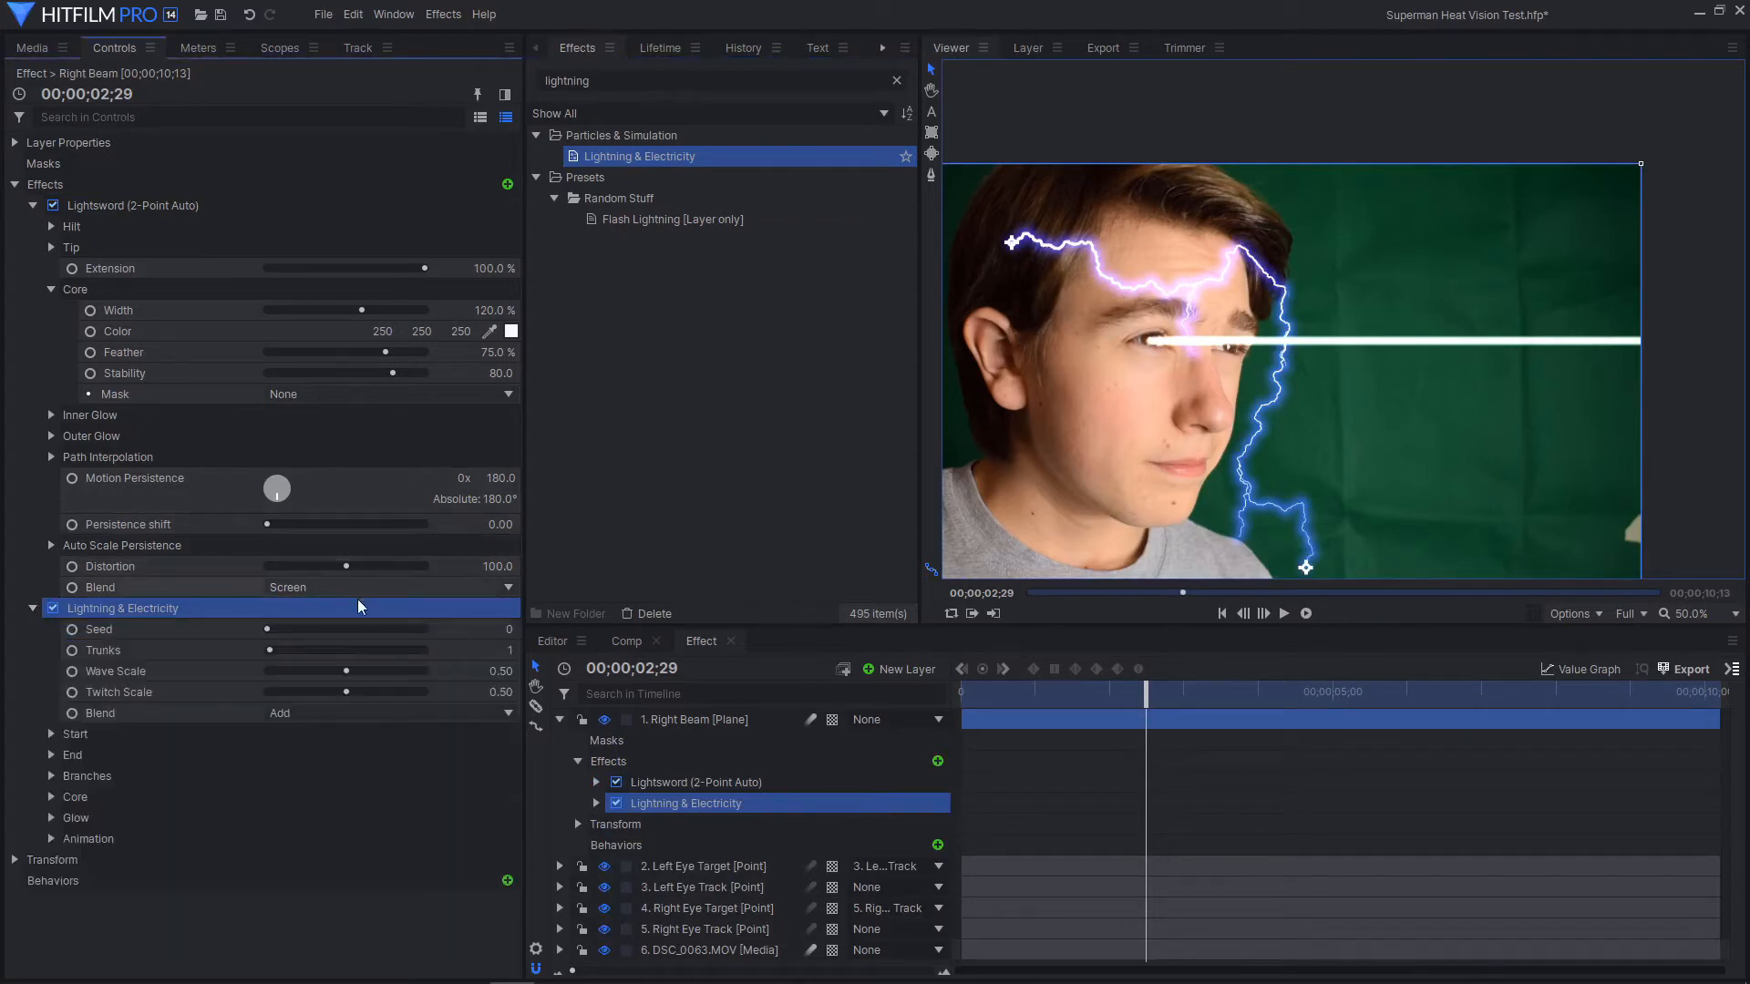
{"action": "left_click", "coordinate": [51, 735]}
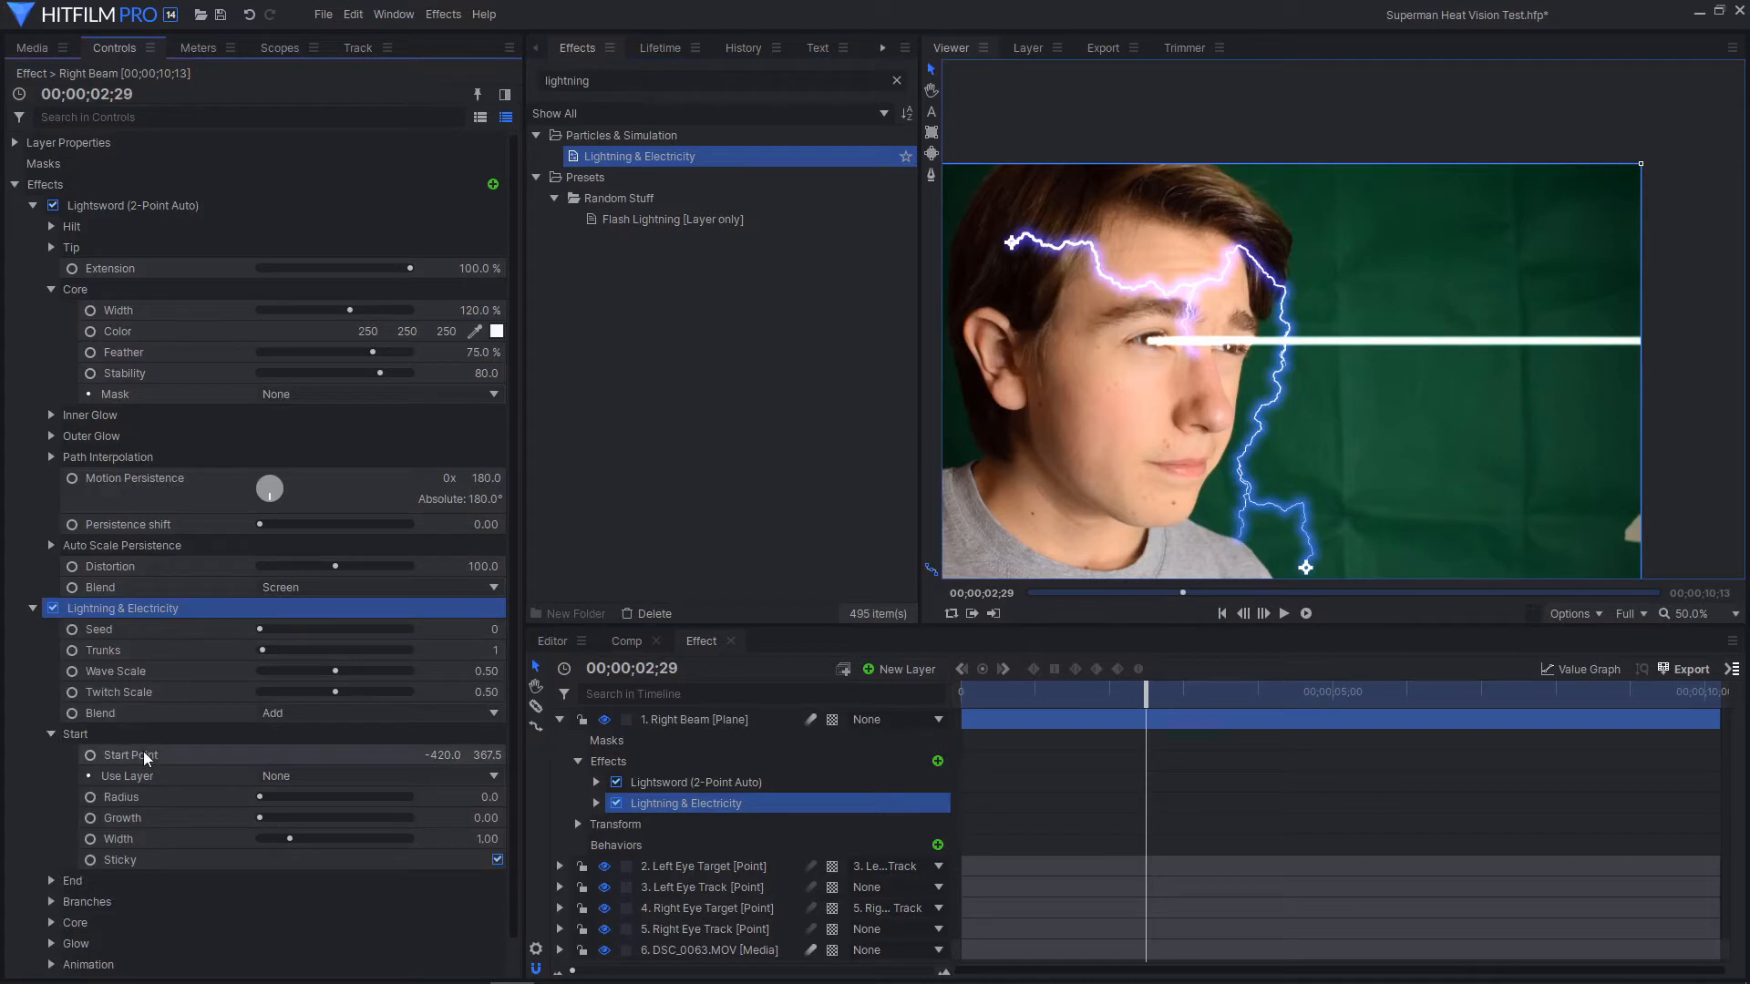
{"action": "left_click", "coordinate": [446, 778]}
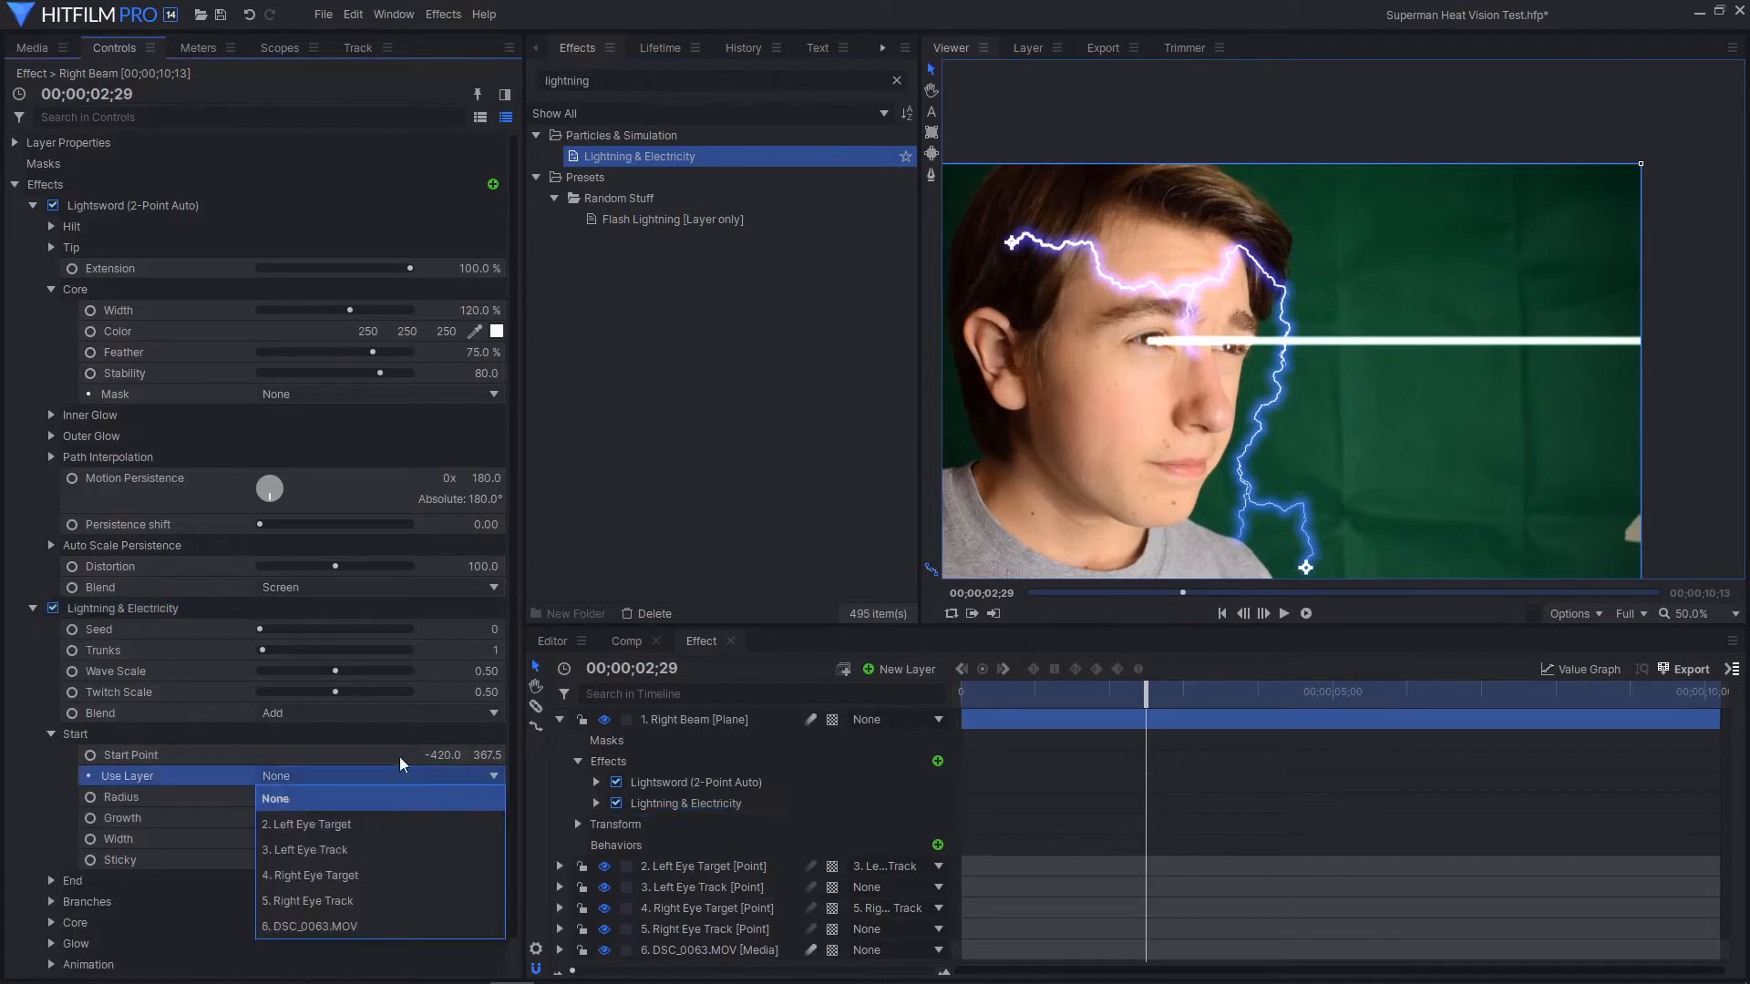
{"action": "left_click", "coordinate": [346, 903]}
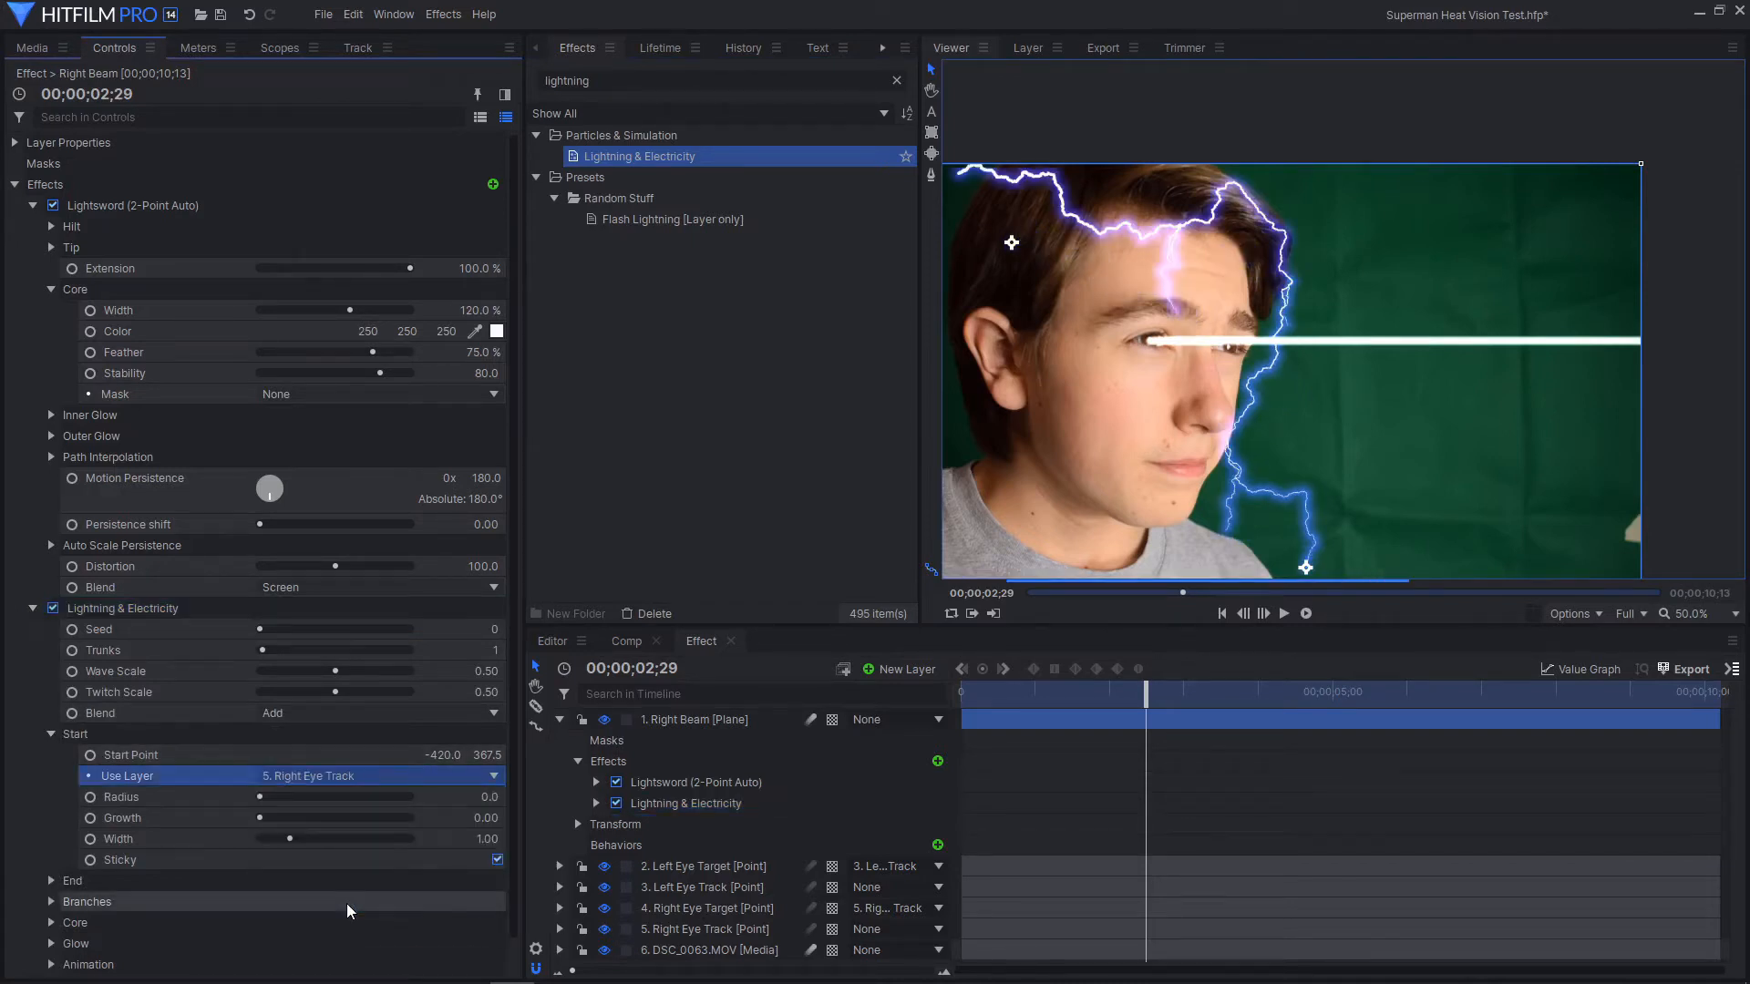
Set both Start Point coordinates of the lightning to 0 so it originates exactly at the tracked eye
{"action": "left_click", "coordinate": [443, 754]}
{"action": "type", "text": "0"}
{"action": "key", "text": "Return"}
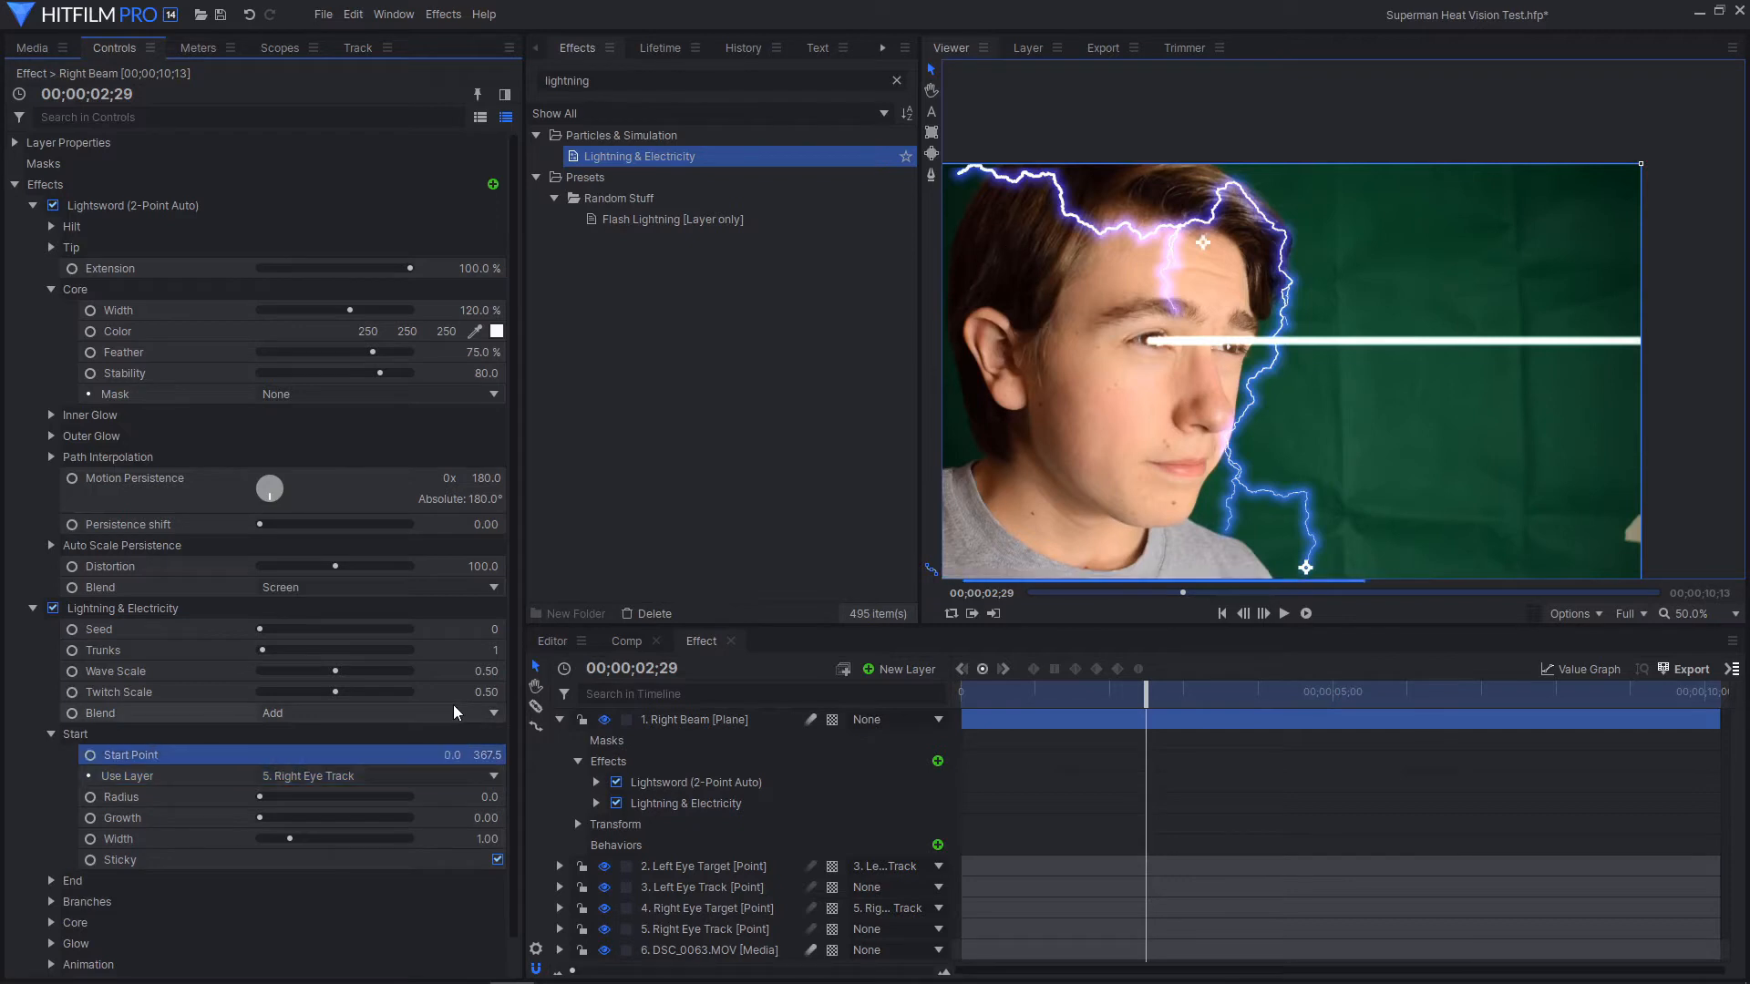
{"action": "left_click", "coordinate": [485, 755]}
{"action": "type", "text": "0"}
{"action": "key", "text": "Return"}
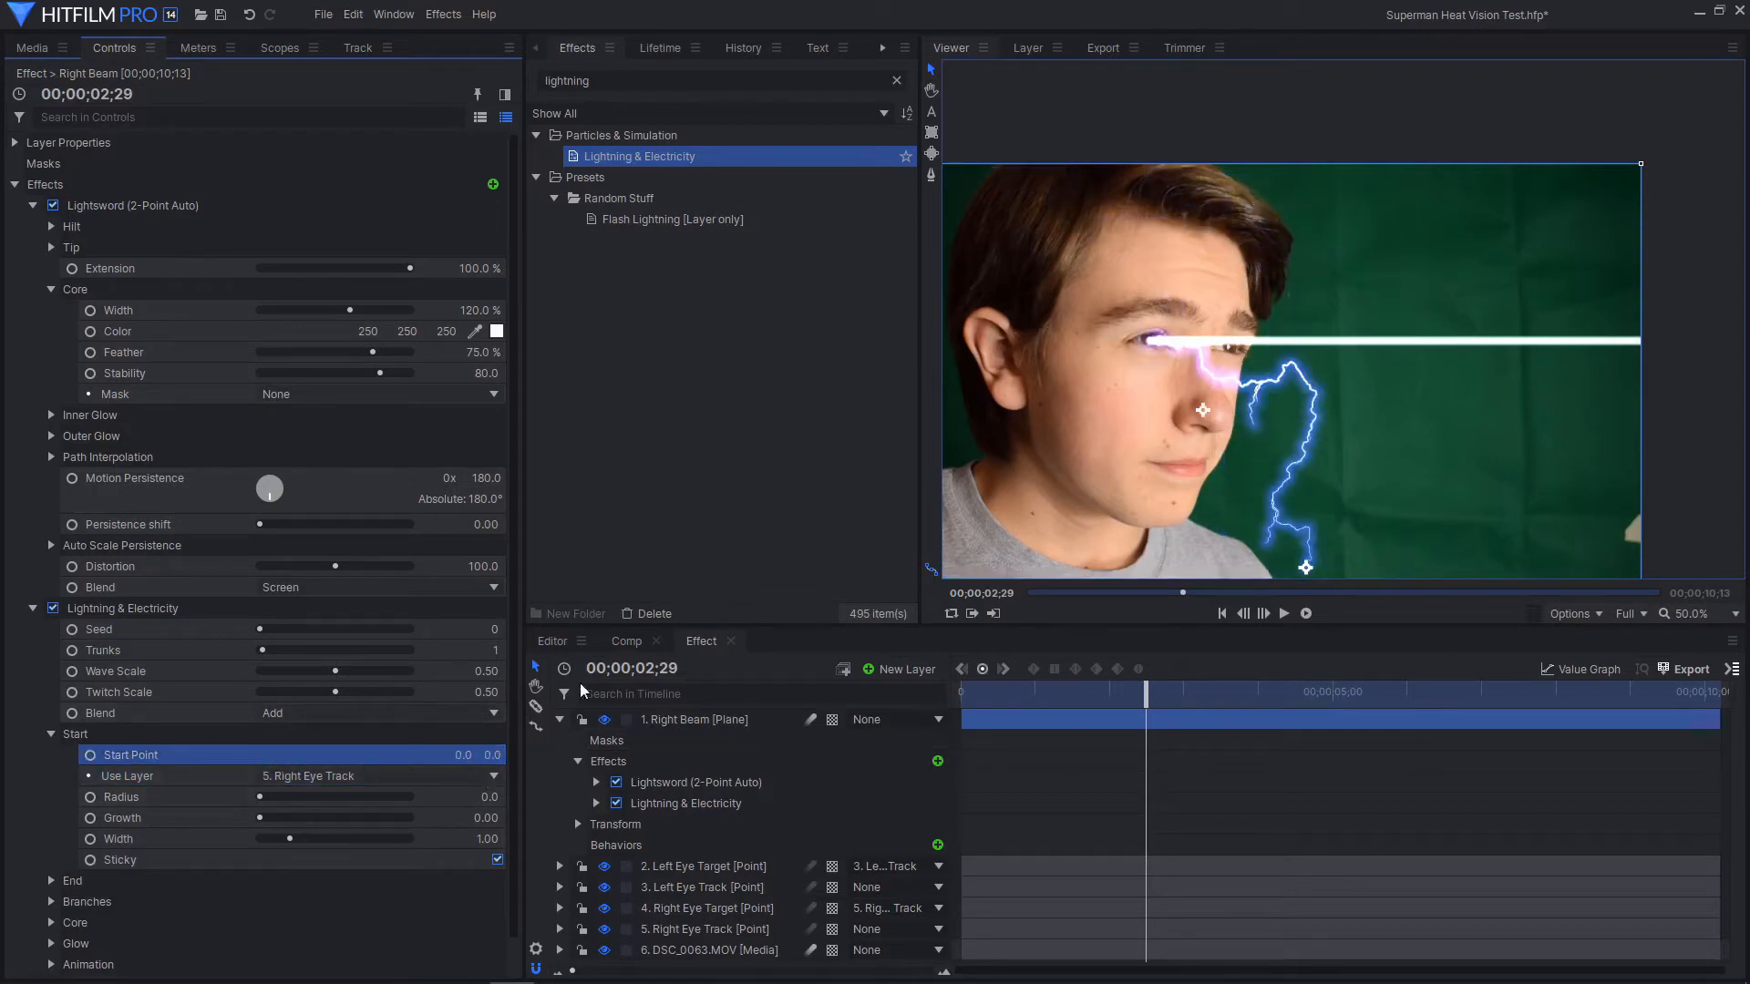
{"action": "left_click", "coordinate": [52, 738]}
Attach the end of the Lightning & Electricity effect to the Right Eye Target layer
{"action": "left_click", "coordinate": [50, 755]}
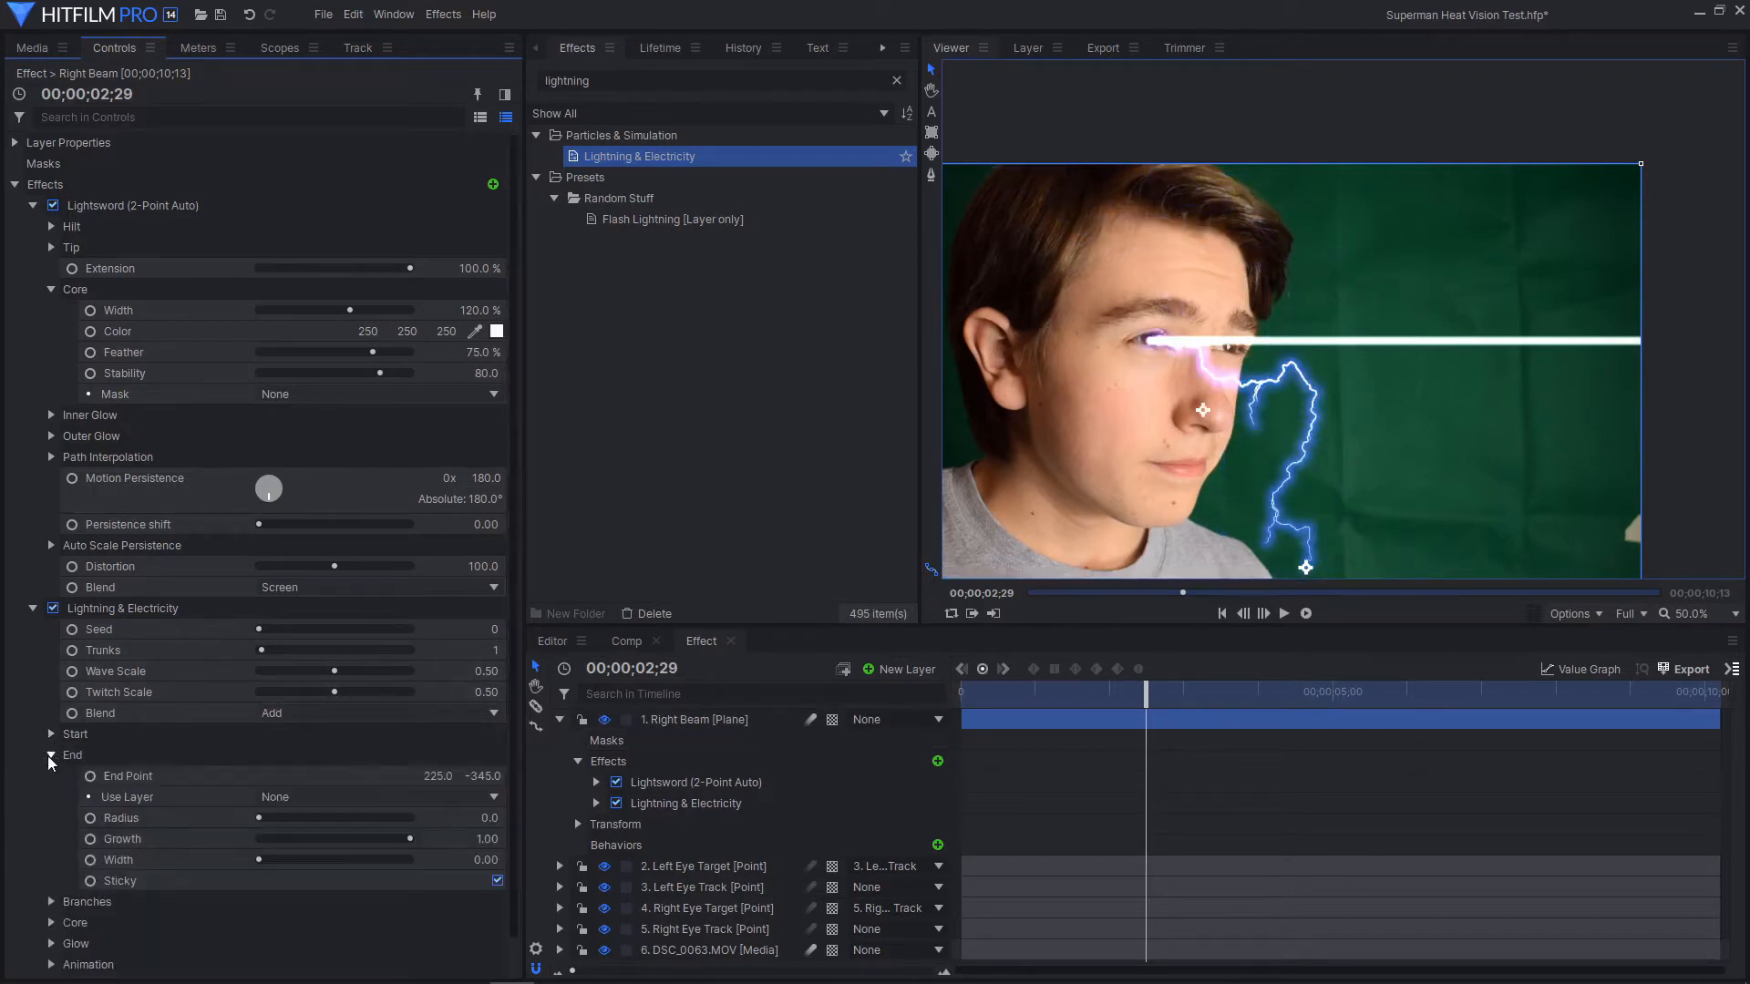
{"action": "left_click", "coordinate": [301, 794]}
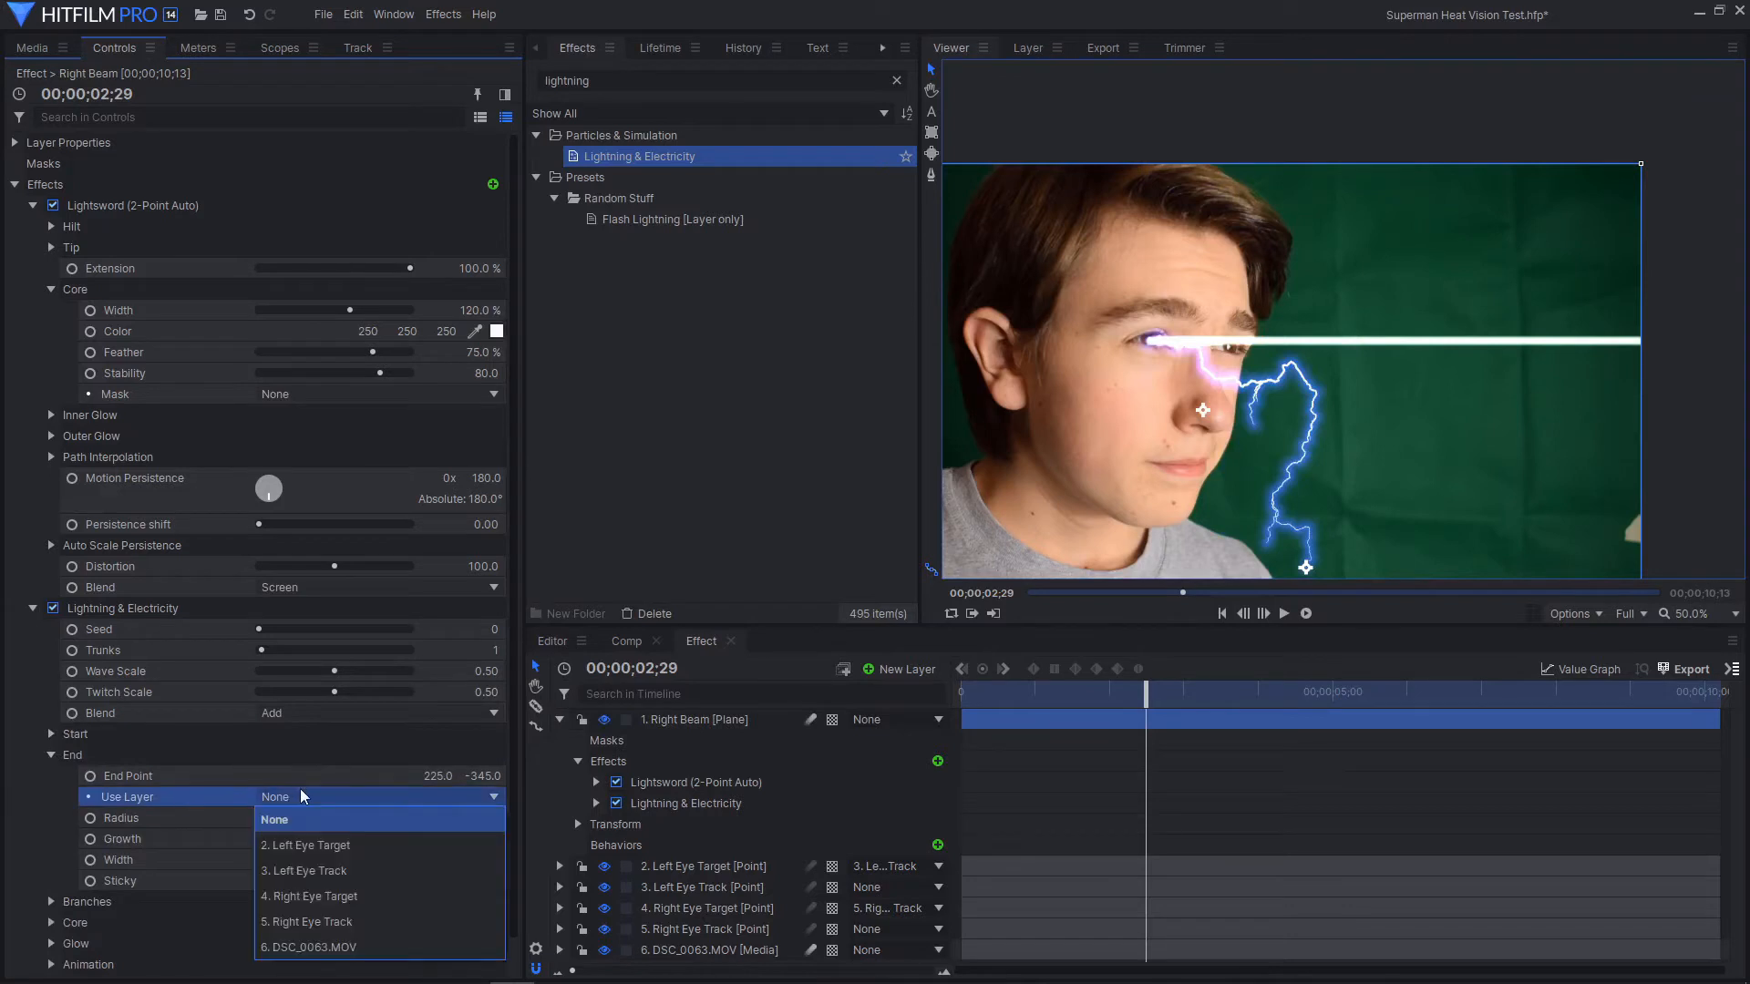
{"action": "left_click", "coordinate": [324, 895]}
Set both End Point coordinates of the lightning to 0 so it ends exactly on the target point
{"action": "left_click", "coordinate": [451, 774]}
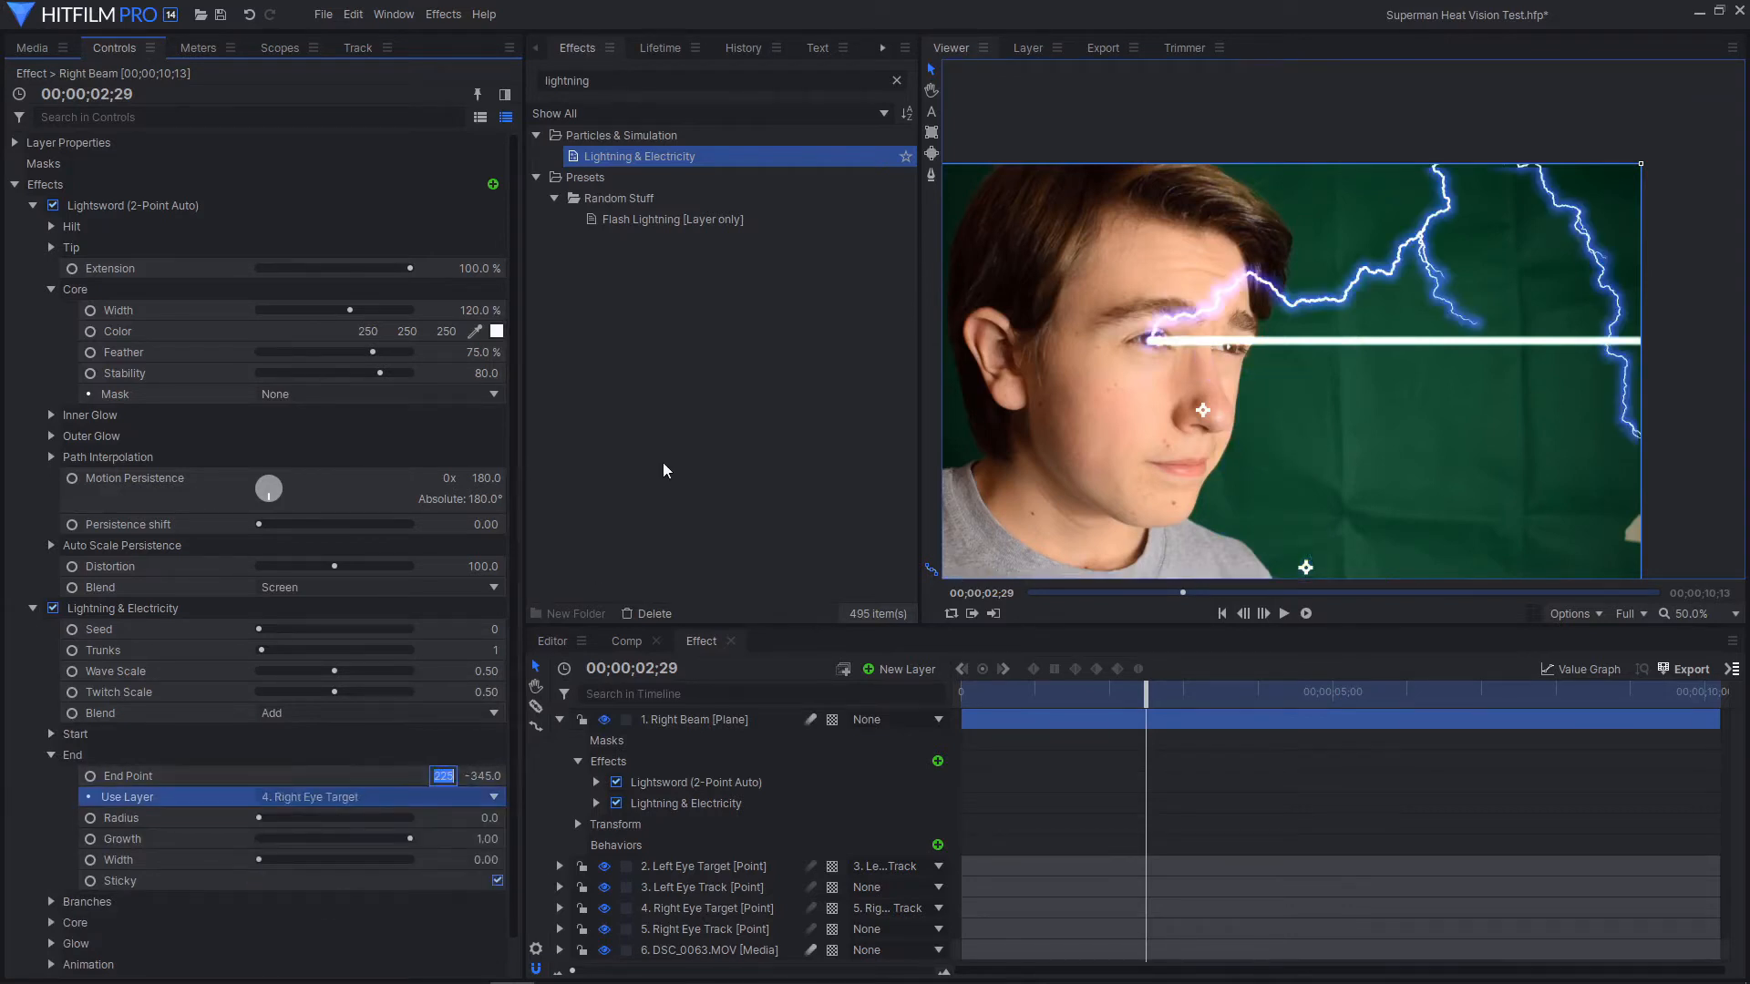
{"action": "left_click", "coordinate": [430, 777]}
{"action": "type", "text": "0"}
{"action": "key", "text": "Return"}
{"action": "left_click", "coordinate": [482, 774]}
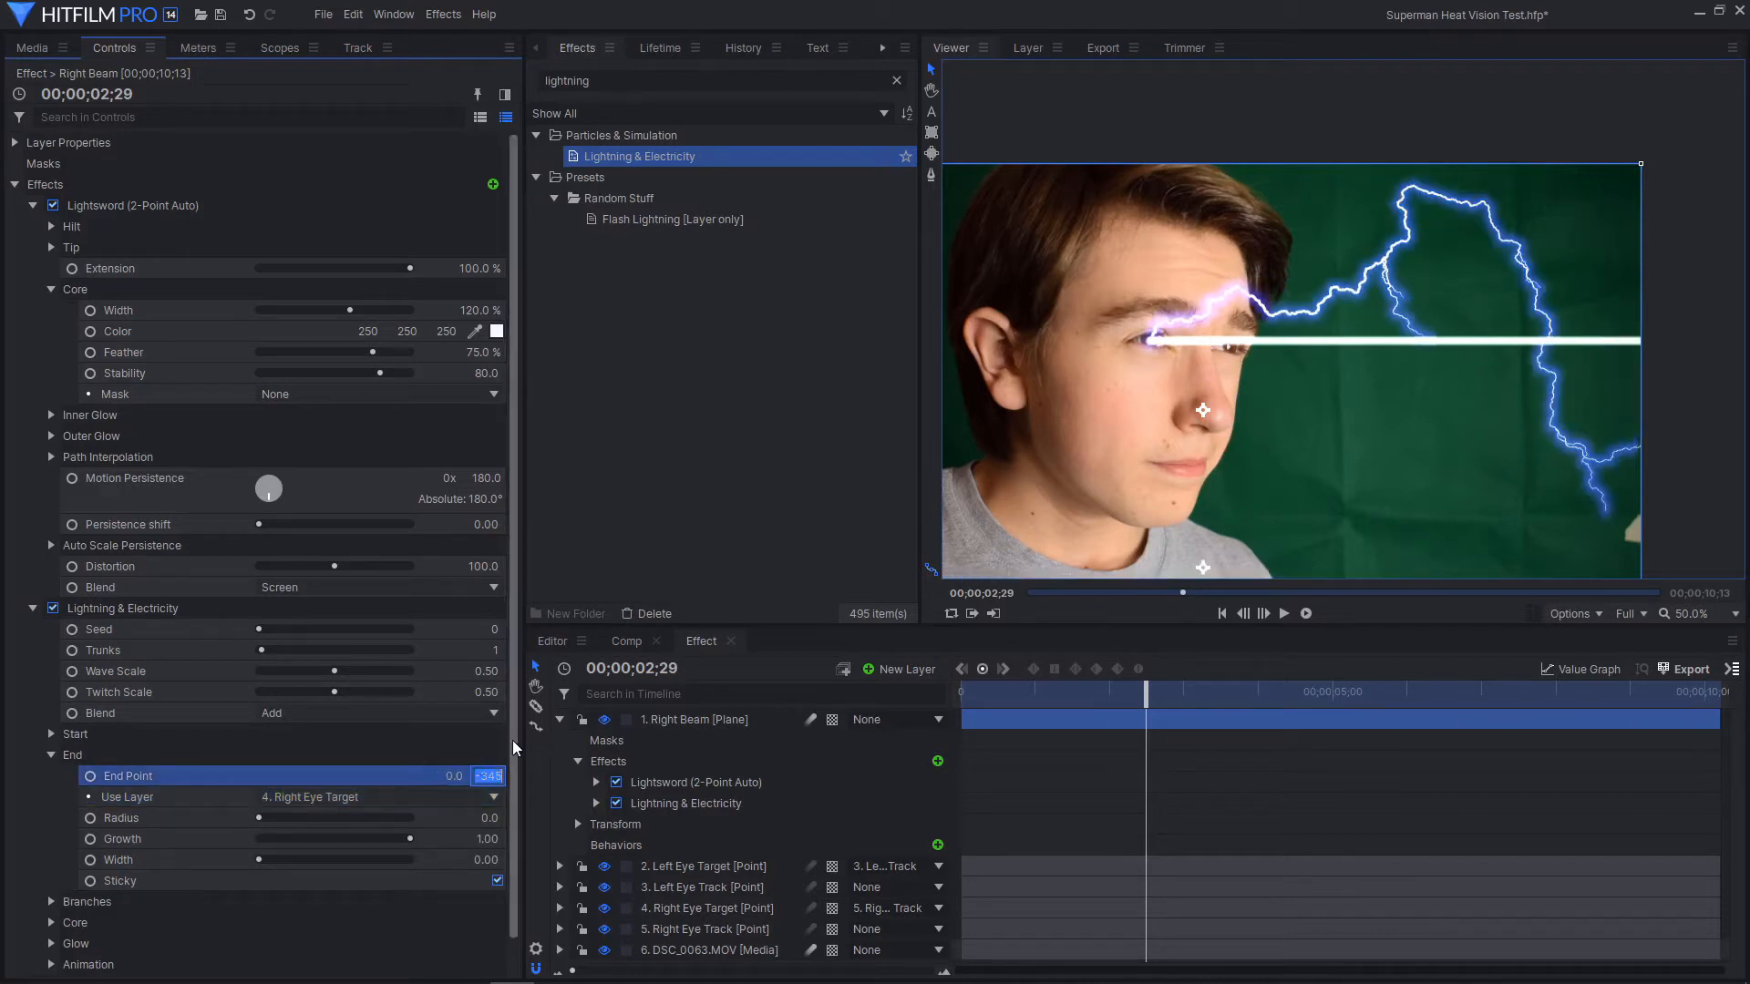
{"action": "type", "text": "0"}
{"action": "key", "text": "Return"}
{"action": "left_click", "coordinate": [52, 754]}
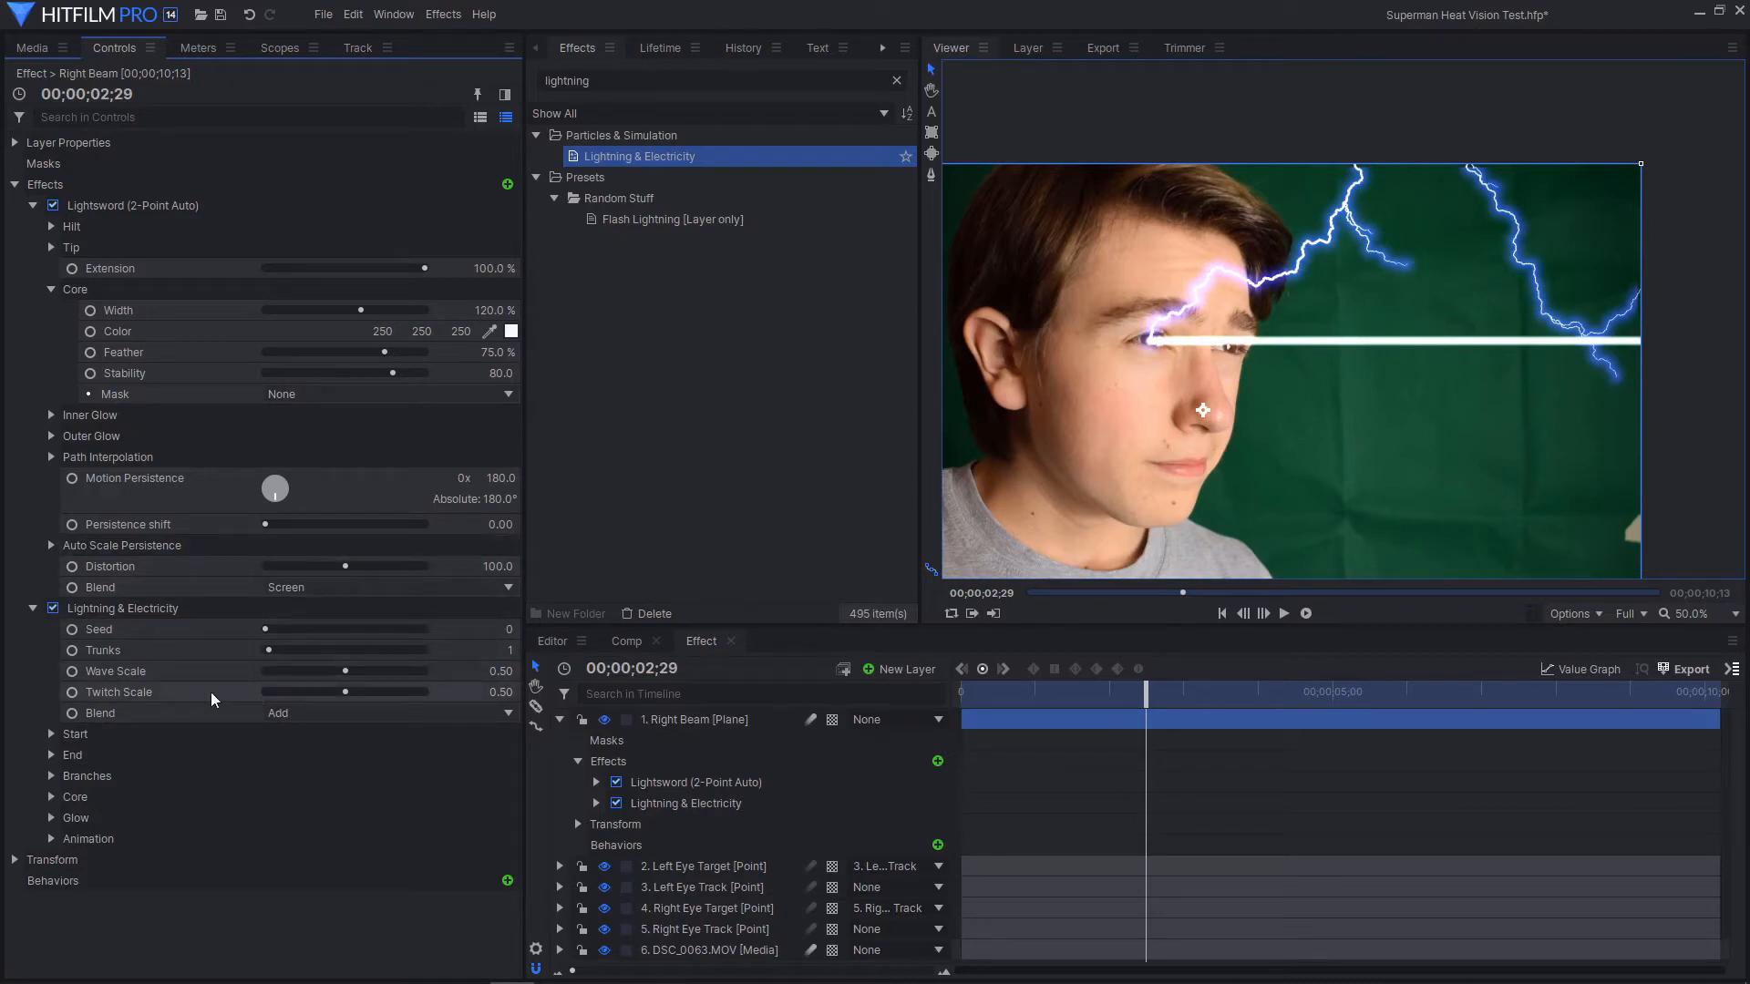
Flatten the lightning along the beam by setting Wave Scale to 0.00 and Twitch Scale to 0.08, checking different frames
{"action": "left_click_drag", "start_coordinate": [337, 691], "coordinate": [273, 691]}
{"action": "left_click", "coordinate": [308, 671]}
{"action": "scroll", "coordinate": [1388, 310], "scroll_direction": "up", "scroll_amount": 2}
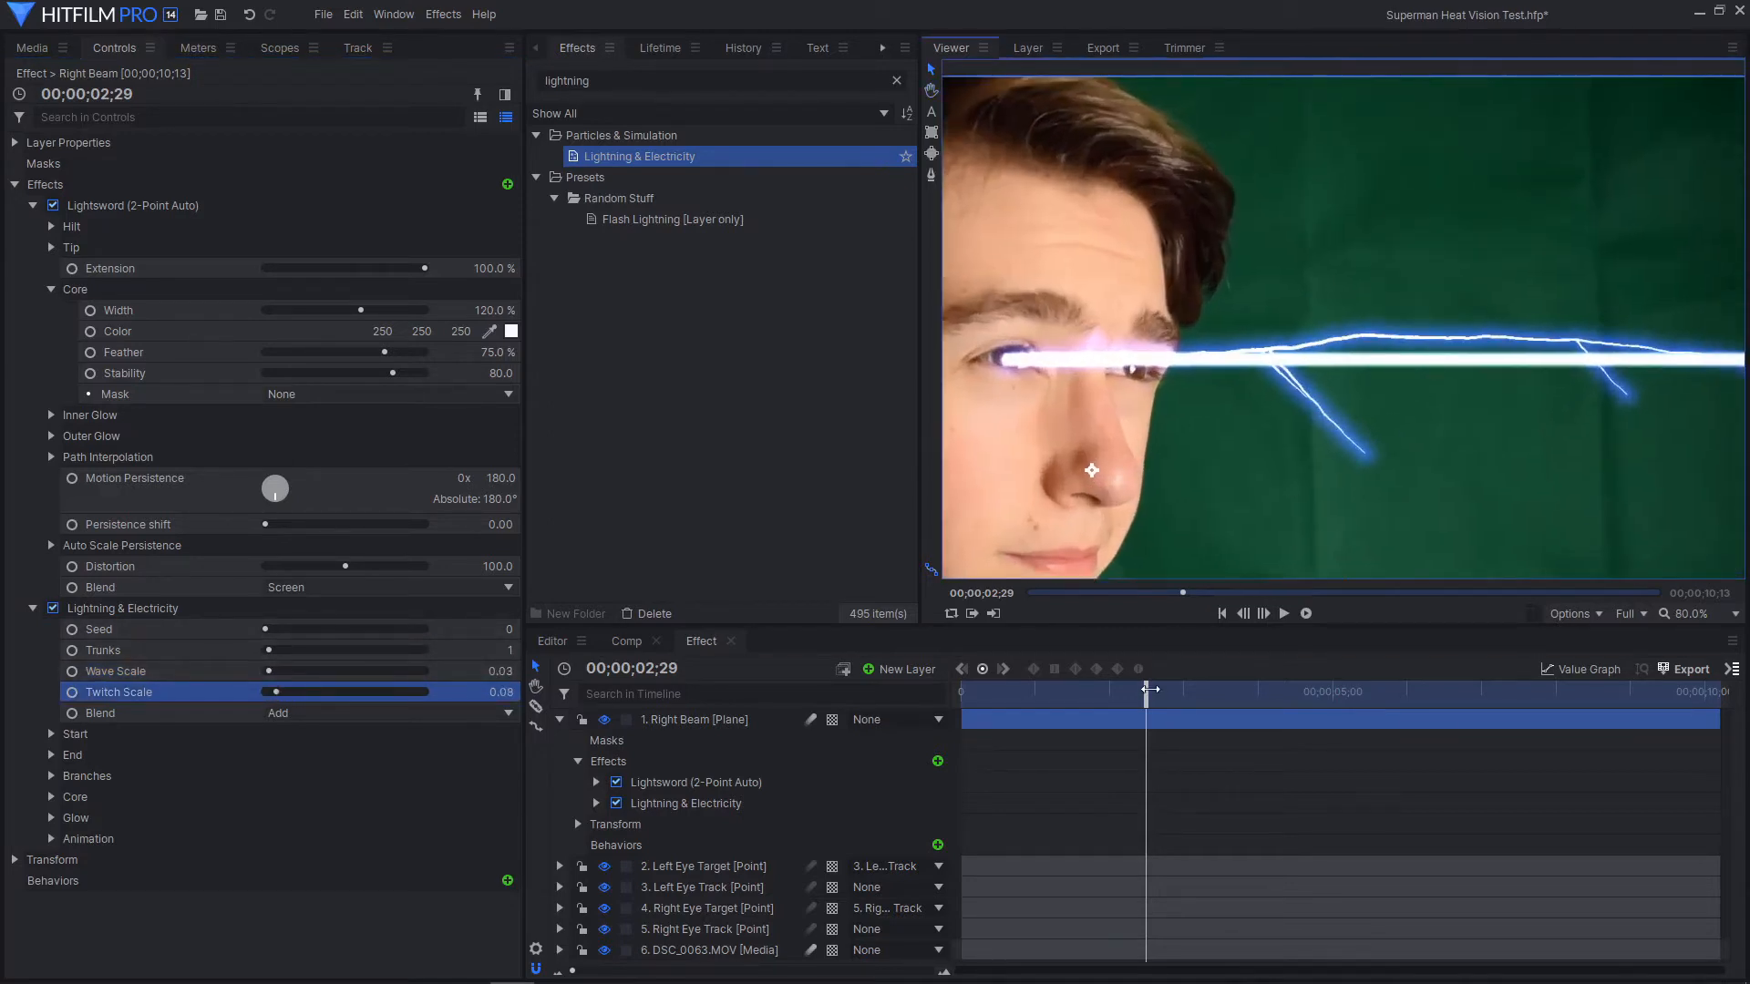
{"action": "left_click_drag", "start_coordinate": [1150, 690], "coordinate": [1205, 690]}
{"action": "left_click_drag", "start_coordinate": [275, 692], "coordinate": [254, 672]}
{"action": "left_click", "coordinate": [271, 692]}
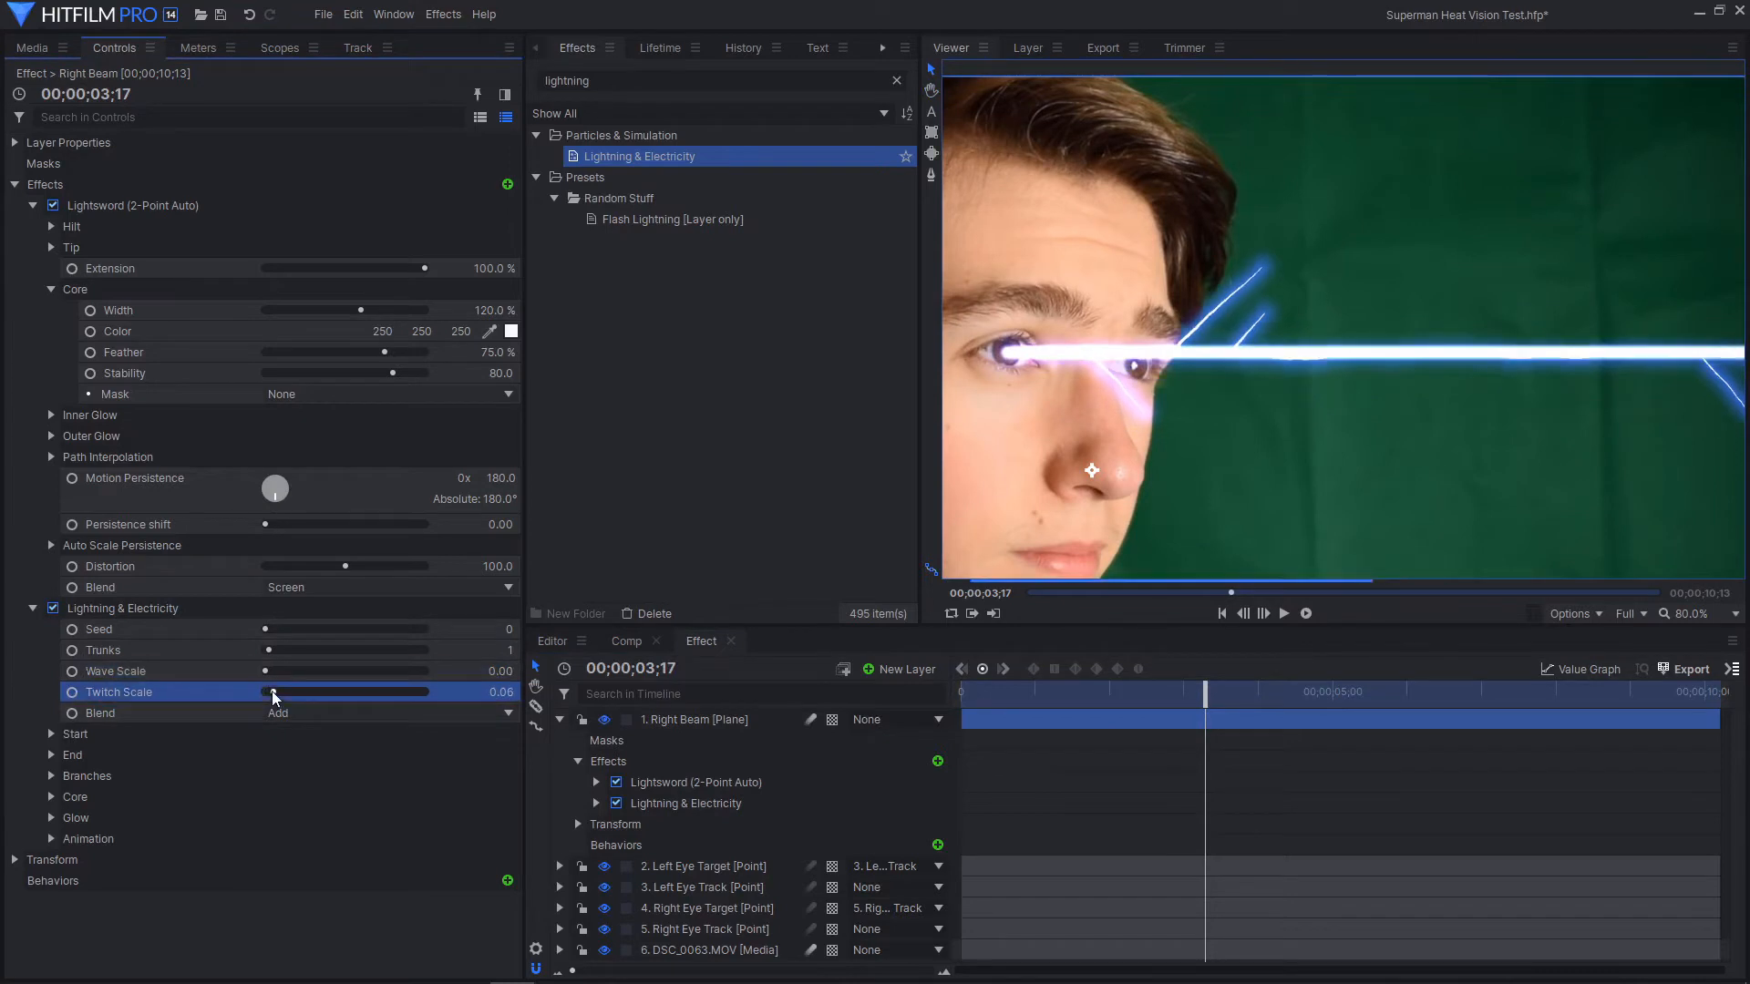
{"action": "left_click_drag", "start_coordinate": [1163, 719], "coordinate": [1278, 719]}
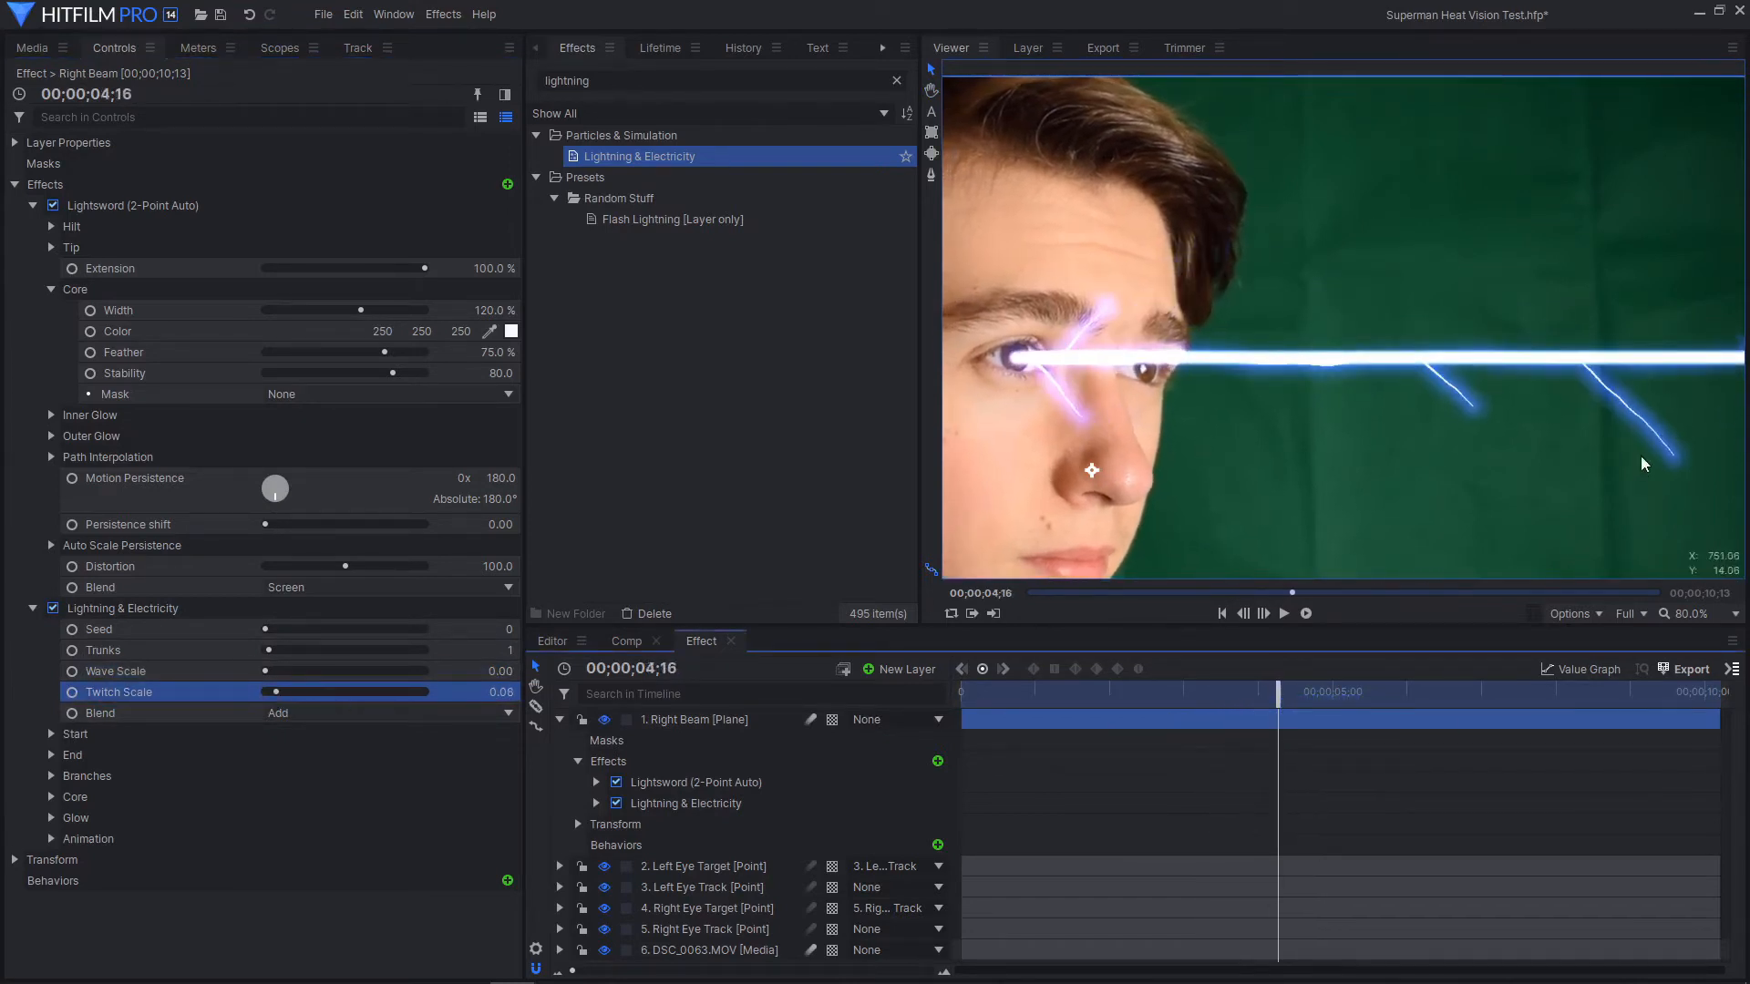
{"action": "scroll", "coordinate": [1500, 428], "scroll_direction": "down", "scroll_amount": 3}
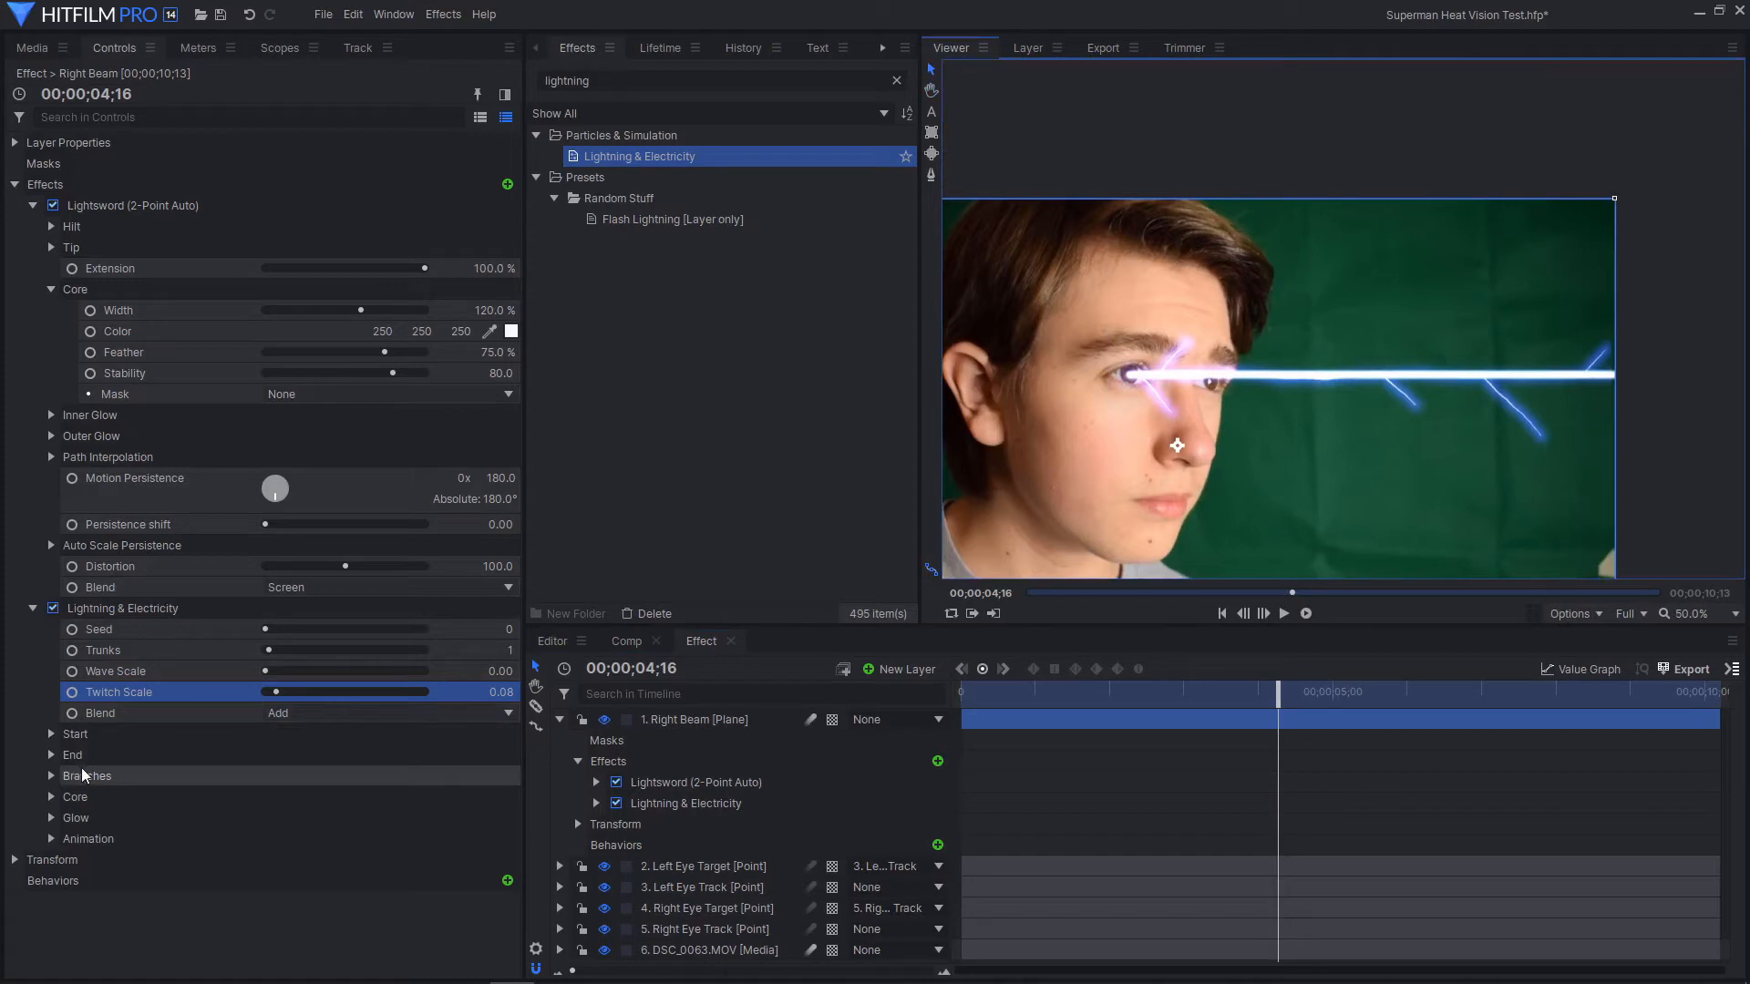
Set the lightning's branch quantity to 0 to remove all side branches
{"action": "left_click", "coordinate": [60, 777]}
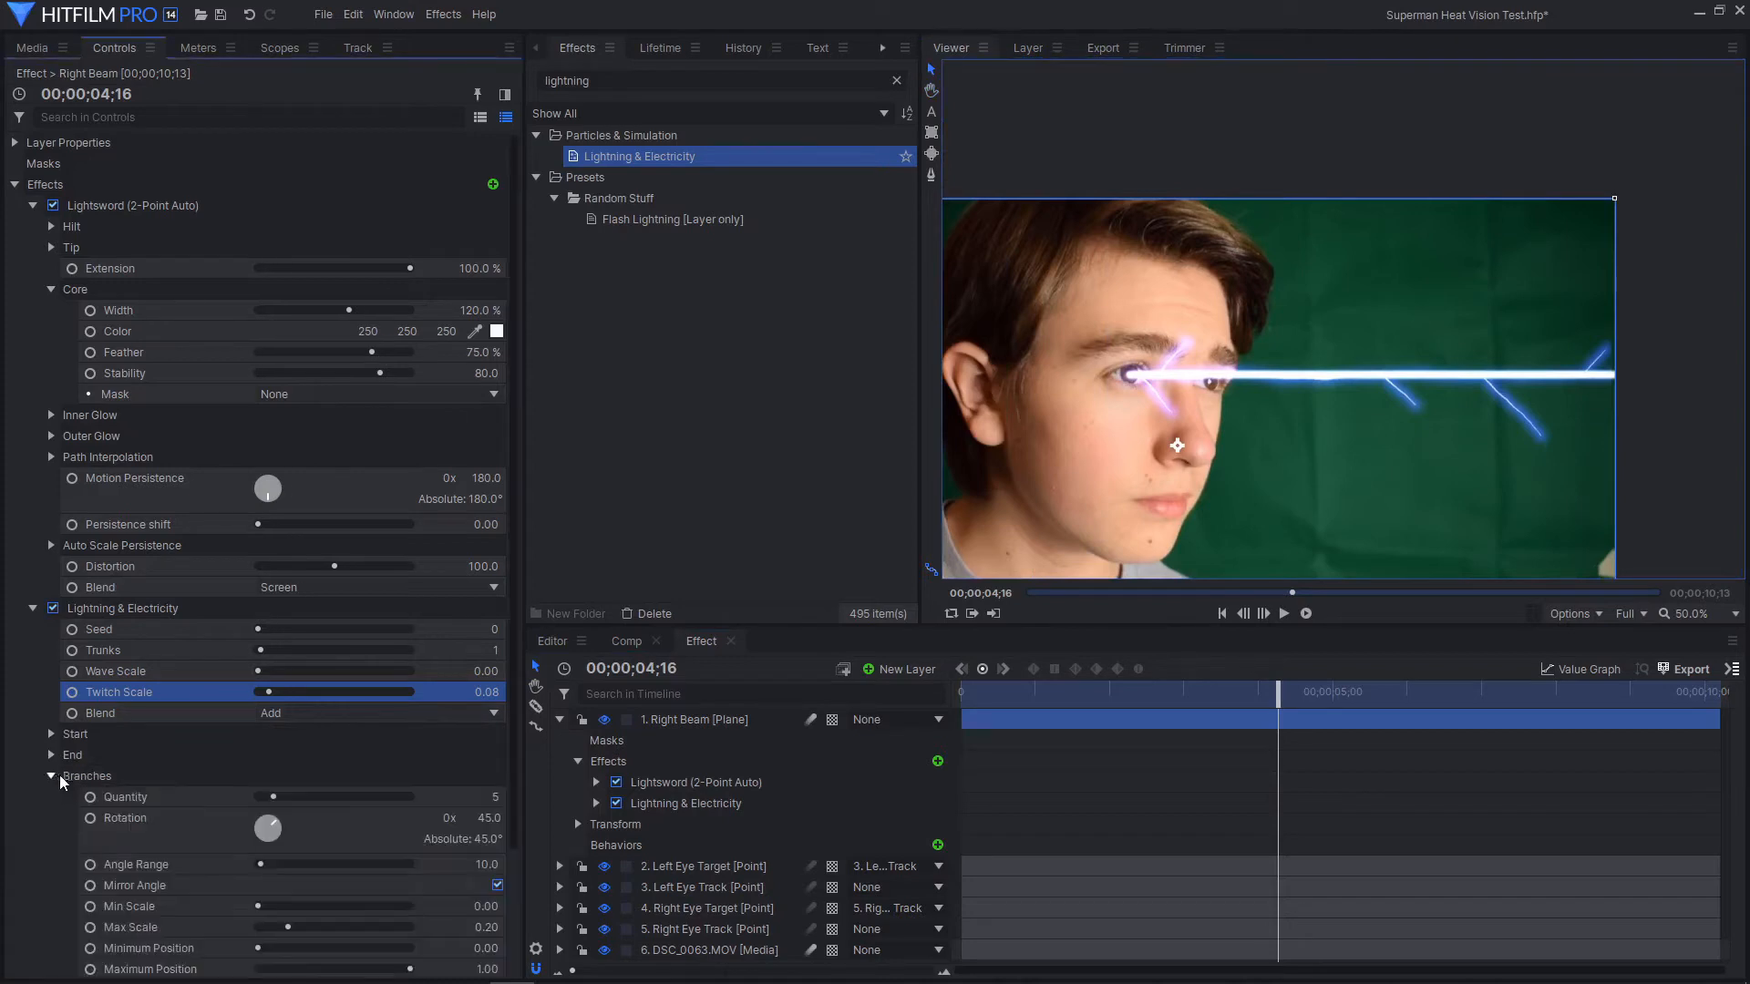
{"action": "left_click", "coordinate": [492, 796]}
{"action": "type", "text": "0"}
{"action": "key", "text": "Return"}
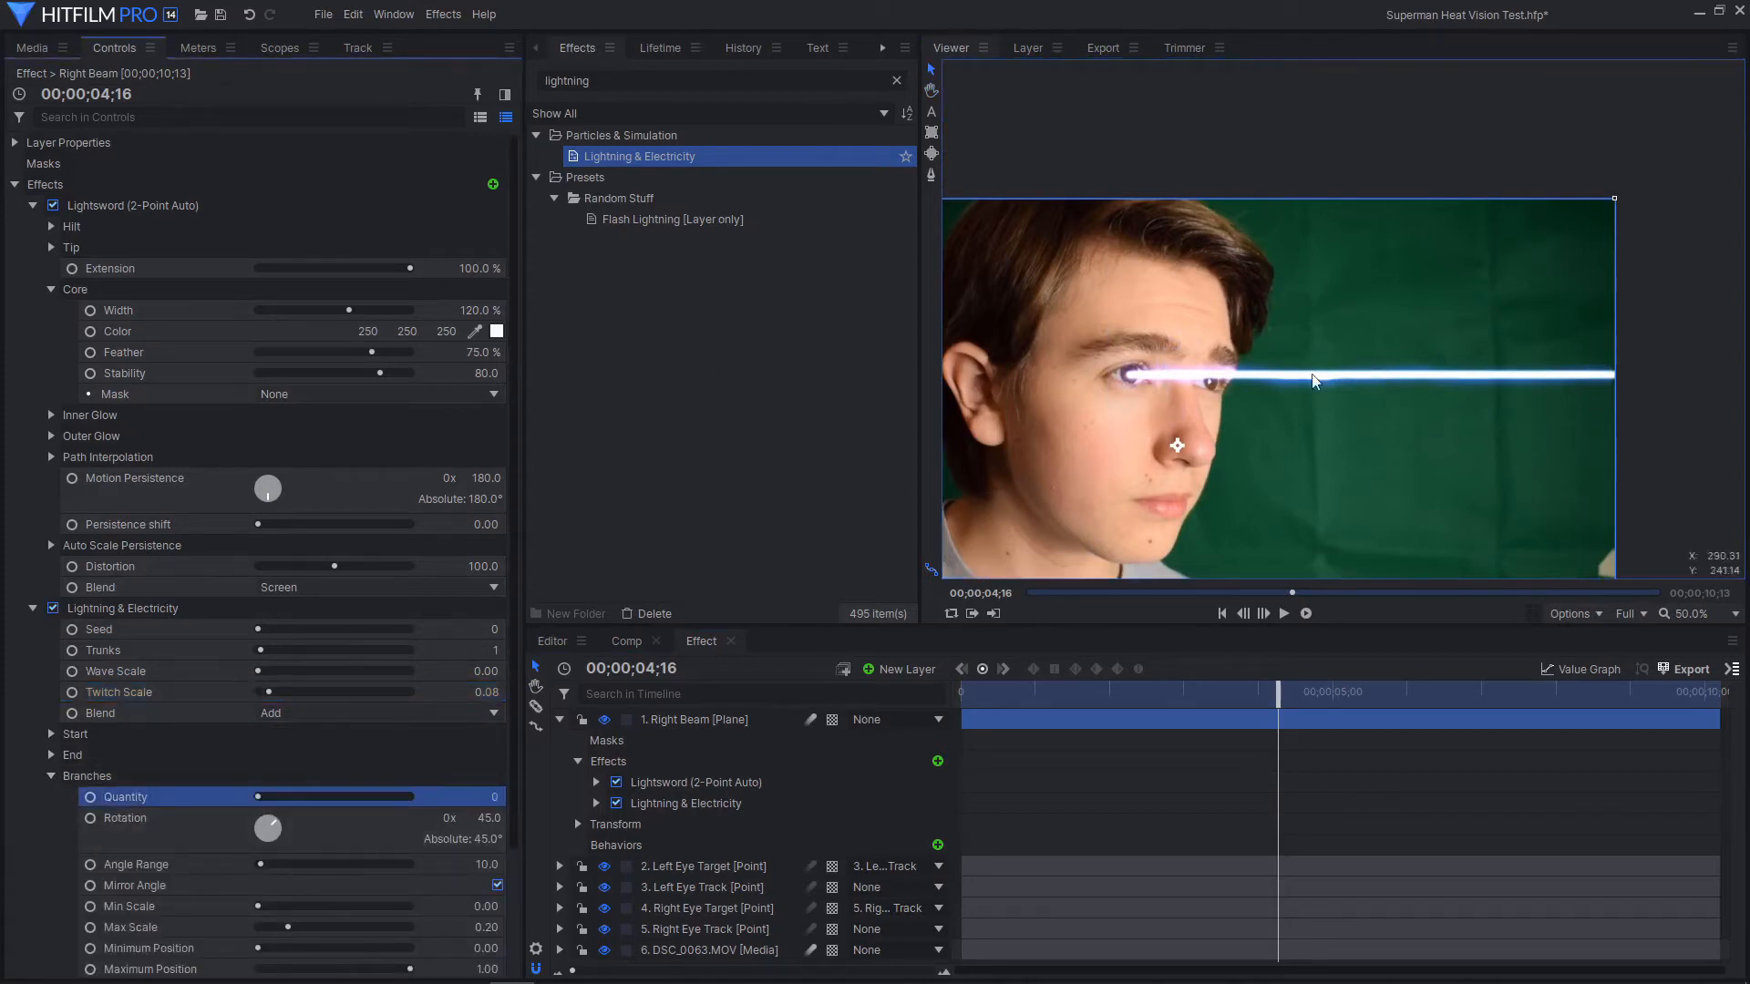
Scrub forward to 00;00;05;33 and inspect the combined beam and lightning both up close and in the full frame
{"action": "left_click_drag", "start_coordinate": [1303, 688], "coordinate": [1373, 727]}
{"action": "scroll", "coordinate": [1356, 386], "scroll_direction": "up", "scroll_amount": 4}
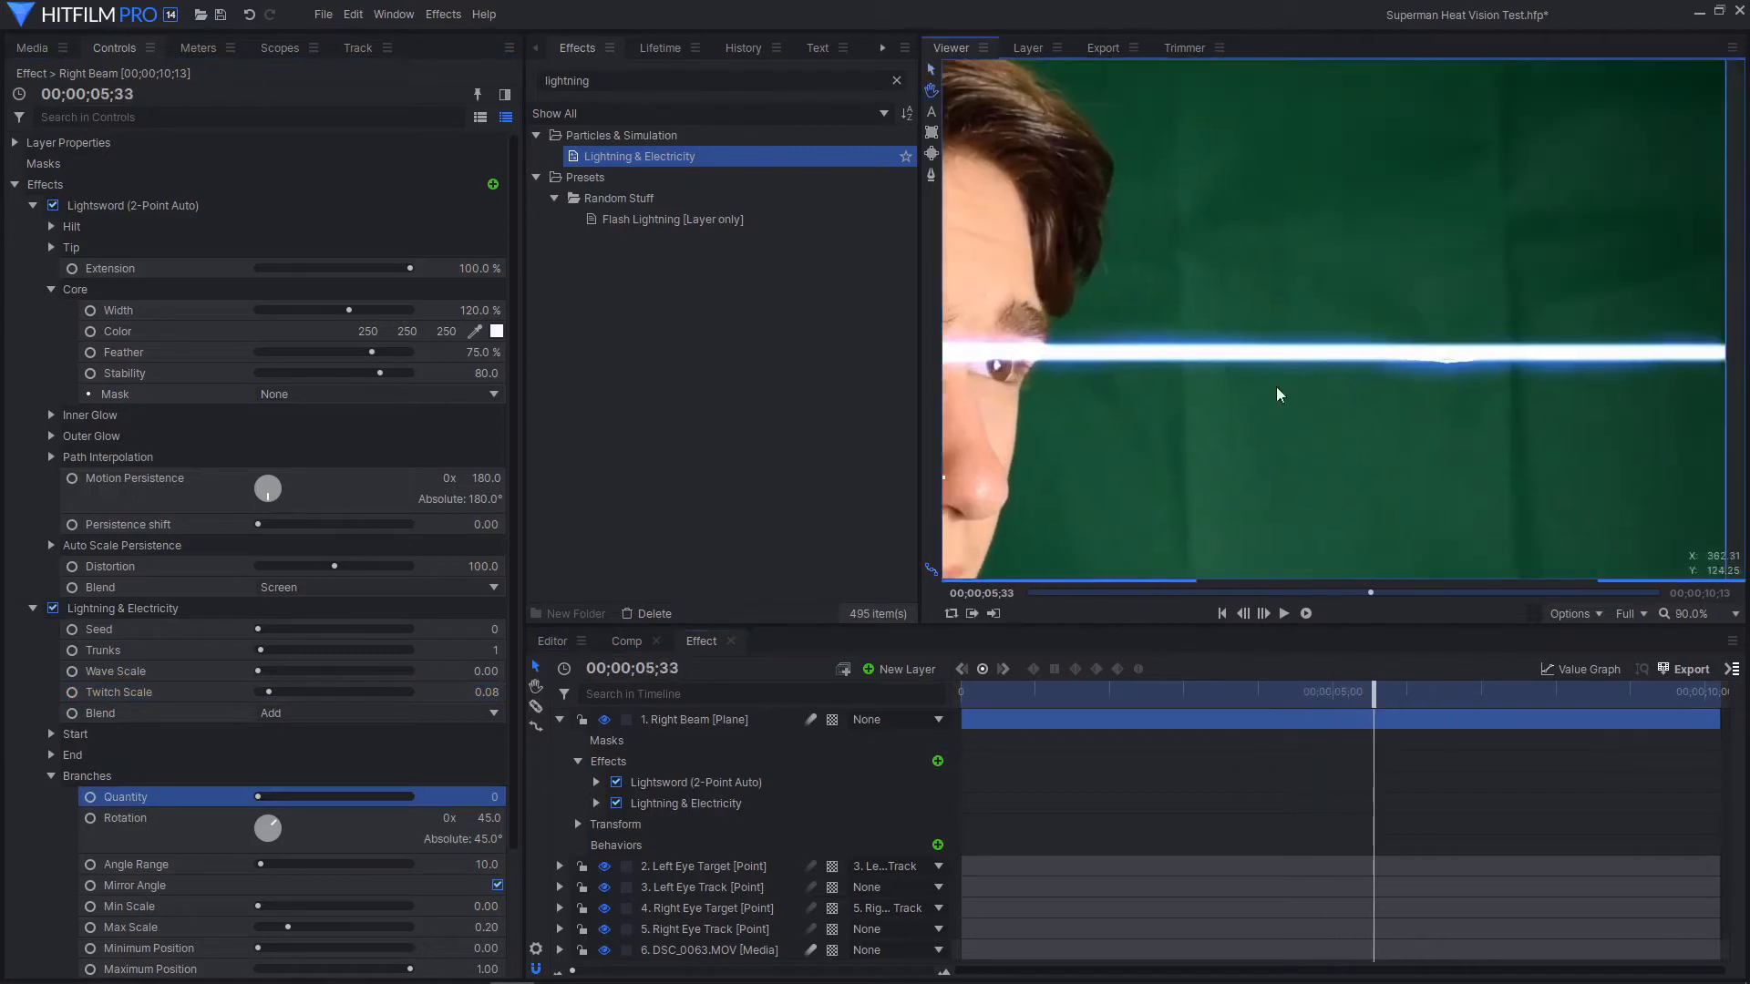
{"action": "left_click_drag", "start_coordinate": [1084, 321], "coordinate": [1276, 353]}
{"action": "left_click_drag", "start_coordinate": [1464, 375], "coordinate": [1351, 368]}
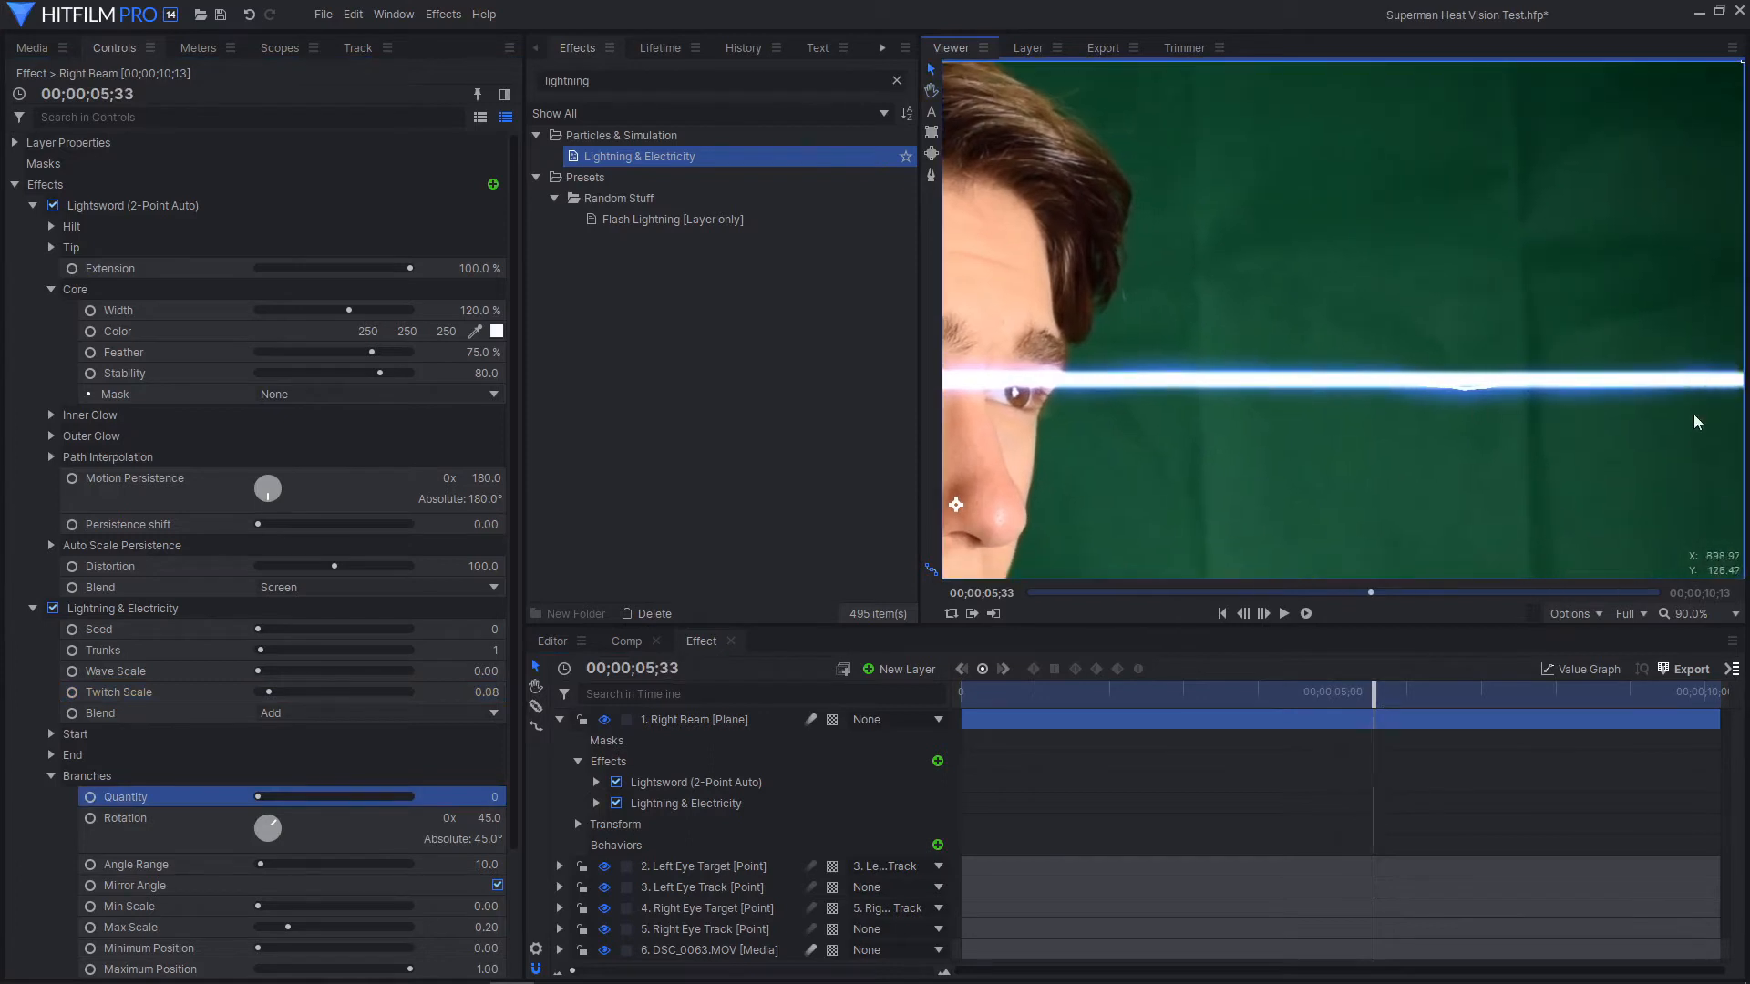
{"action": "left_click", "coordinate": [1735, 613]}
{"action": "left_click", "coordinate": [1695, 918]}
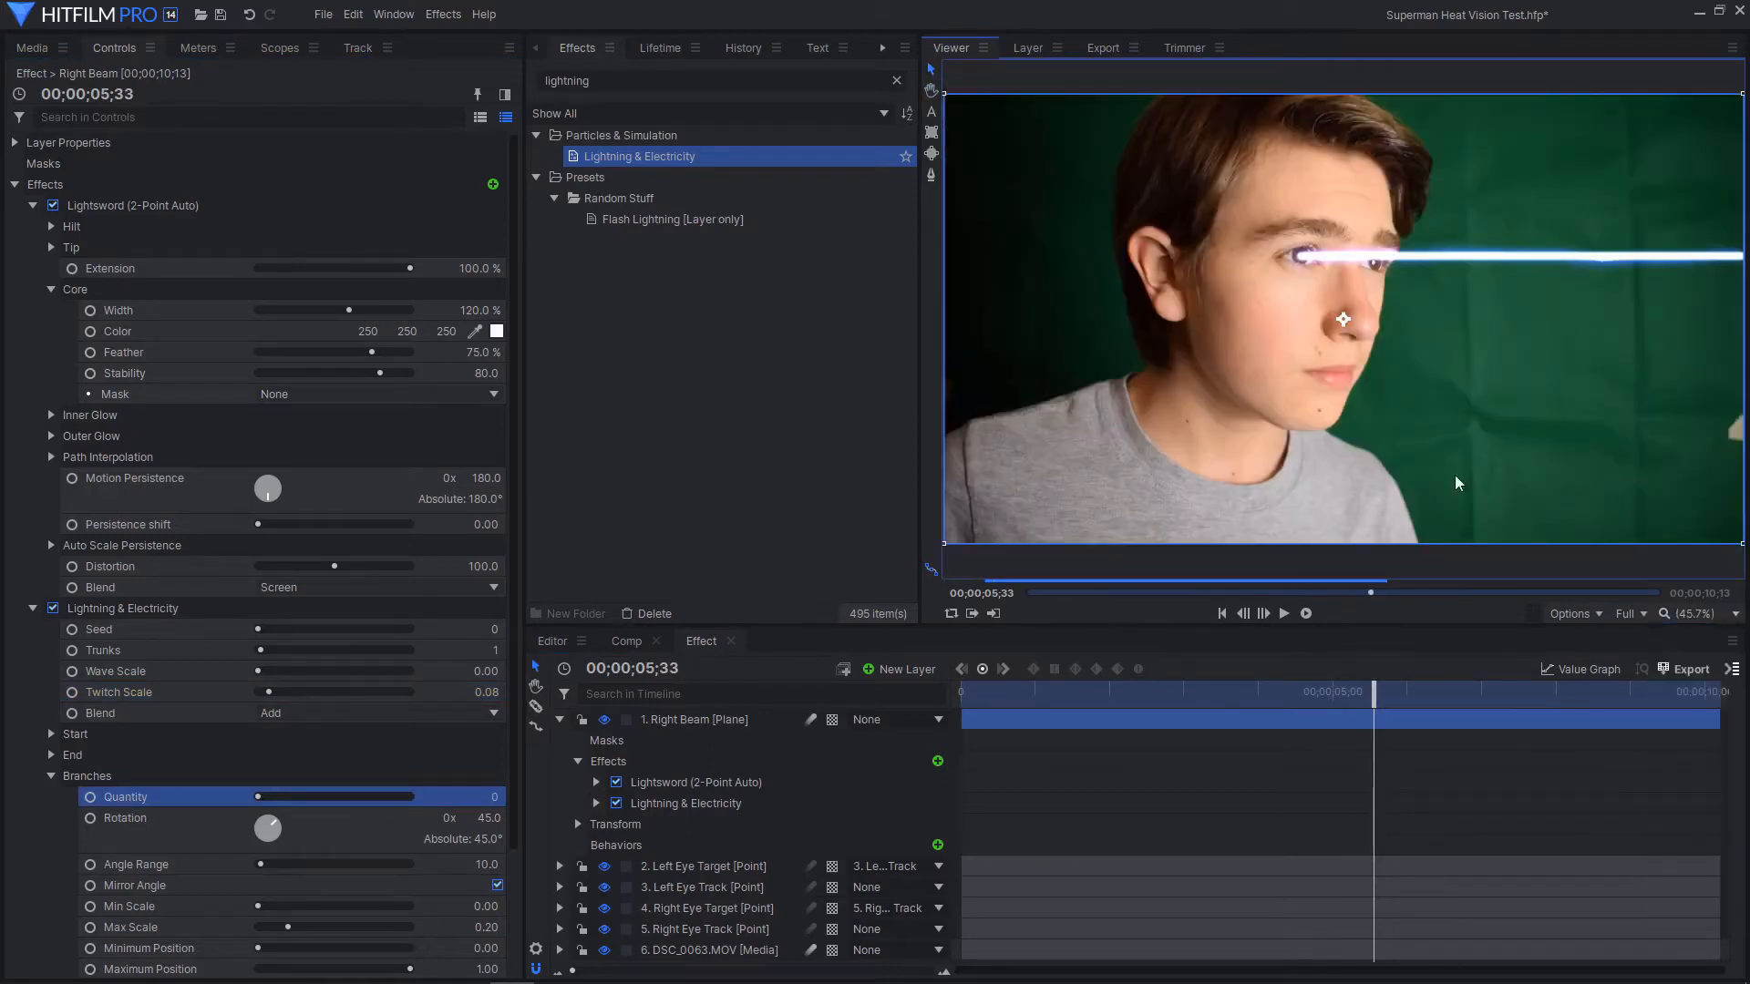
{"action": "scroll", "coordinate": [1604, 259], "scroll_direction": "up", "scroll_amount": 3}
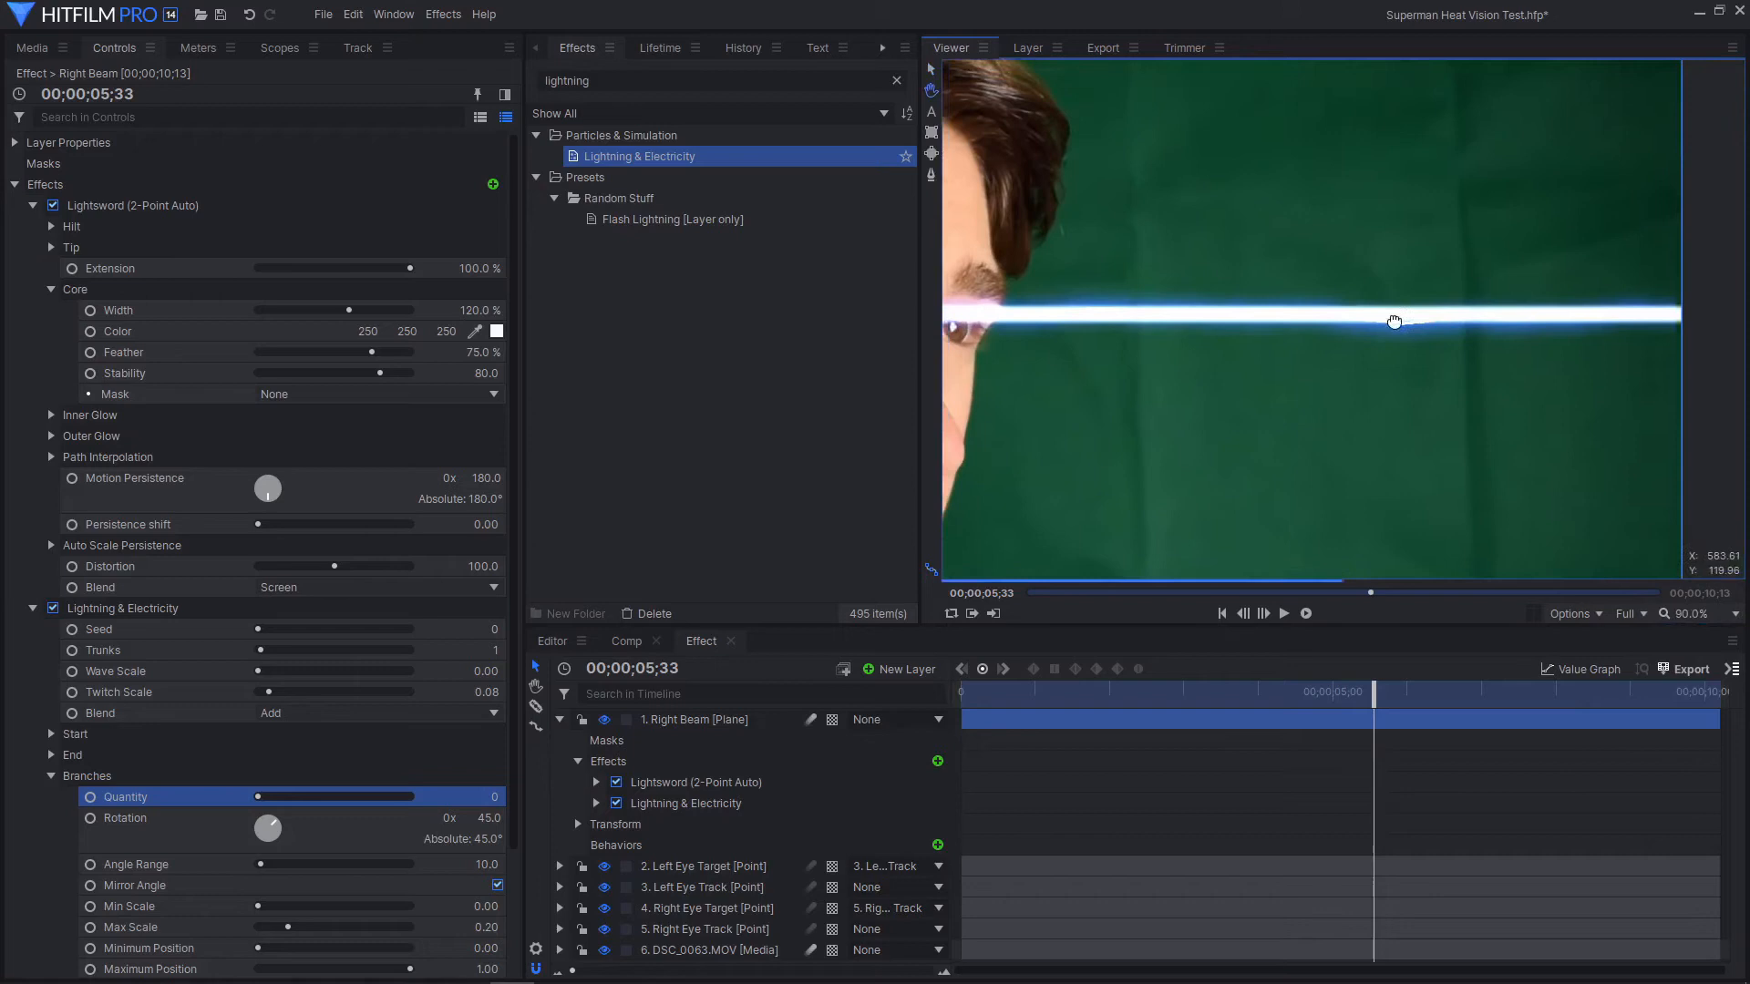
Set the lightning's Glow Opacity to 0.00 and check the beam at 00;00;07;04
{"action": "left_click", "coordinate": [51, 775]}
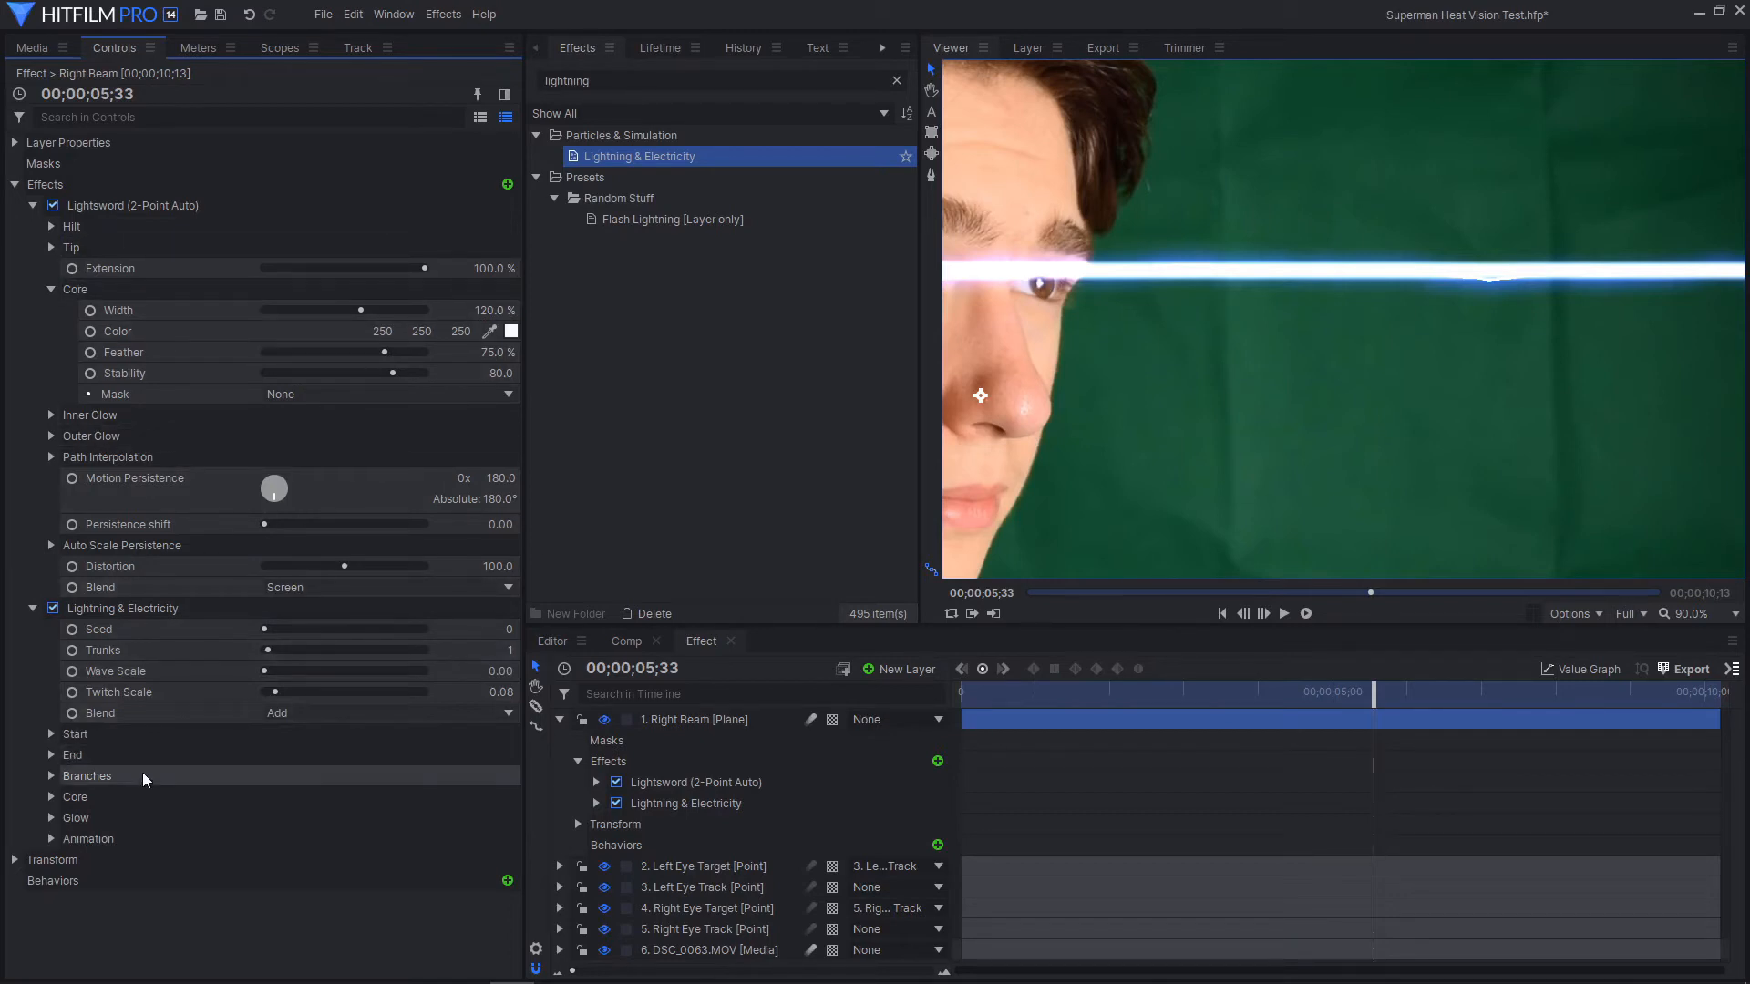
{"action": "left_click", "coordinate": [49, 817]}
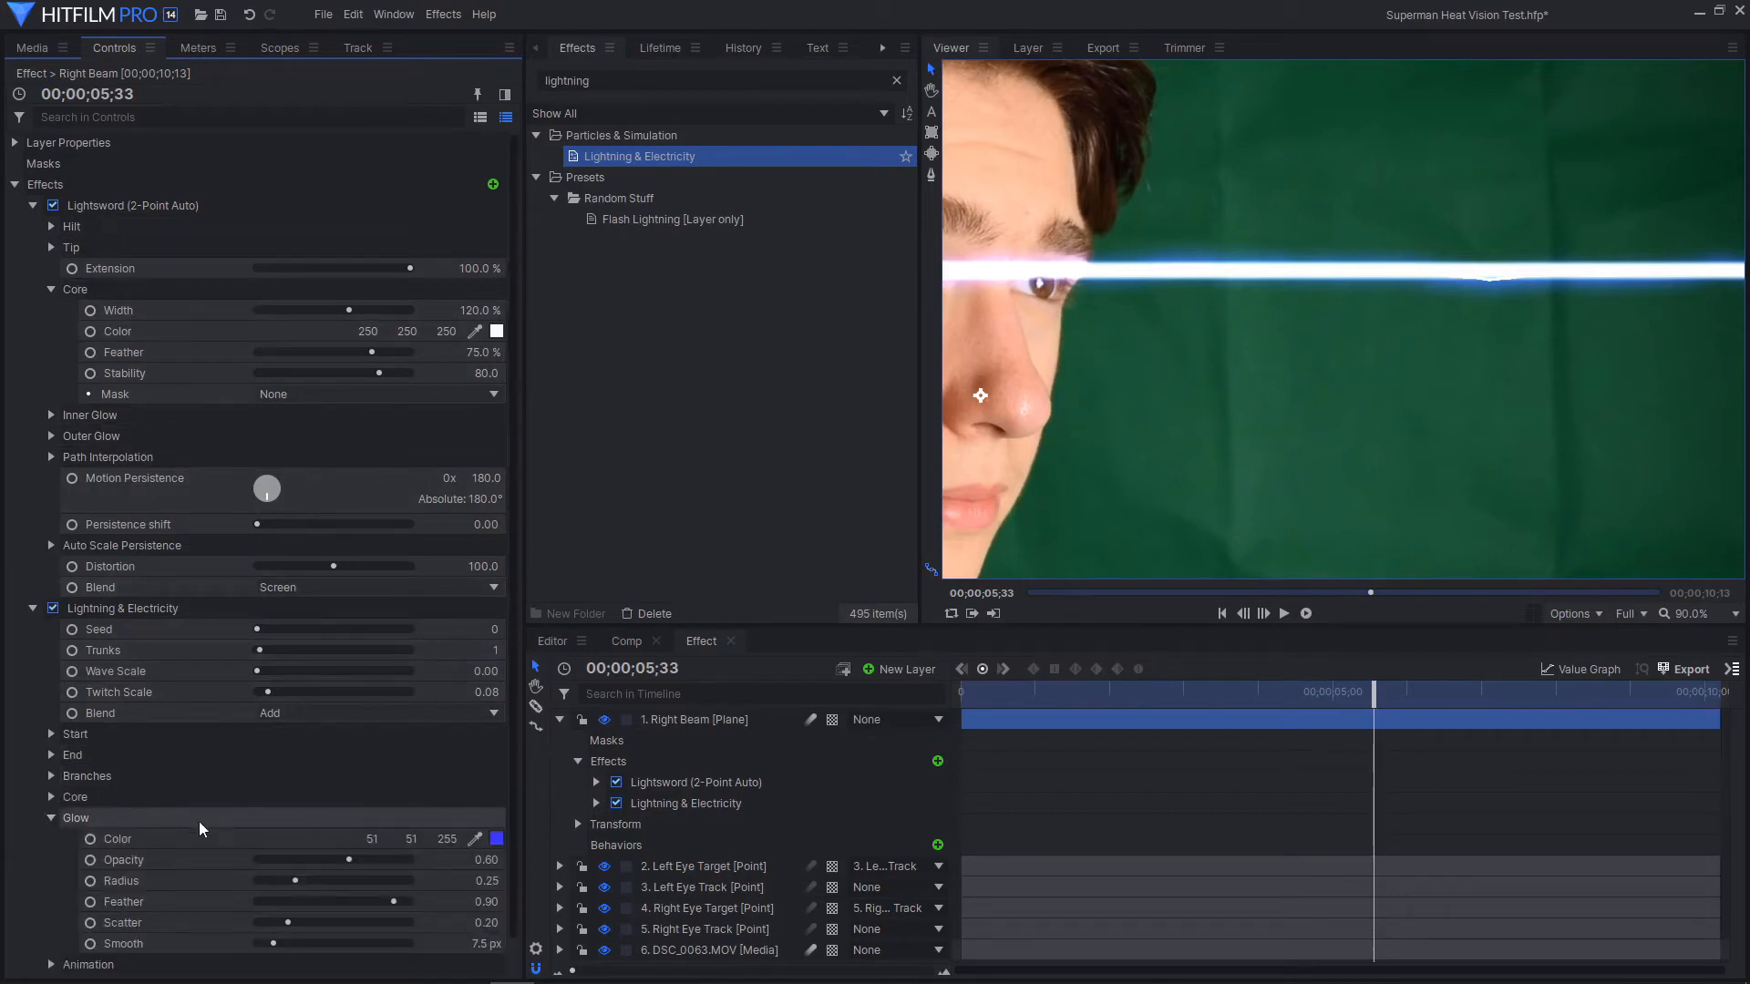
{"action": "left_click", "coordinate": [140, 859]}
{"action": "left_click_drag", "start_coordinate": [347, 863], "coordinate": [257, 860]}
{"action": "left_click_drag", "start_coordinate": [1369, 694], "coordinate": [1487, 693]}
{"action": "scroll", "coordinate": [1328, 309], "scroll_direction": "down", "scroll_amount": 3}
{"action": "scroll", "coordinate": [1048, 301], "scroll_direction": "up", "scroll_amount": 4}
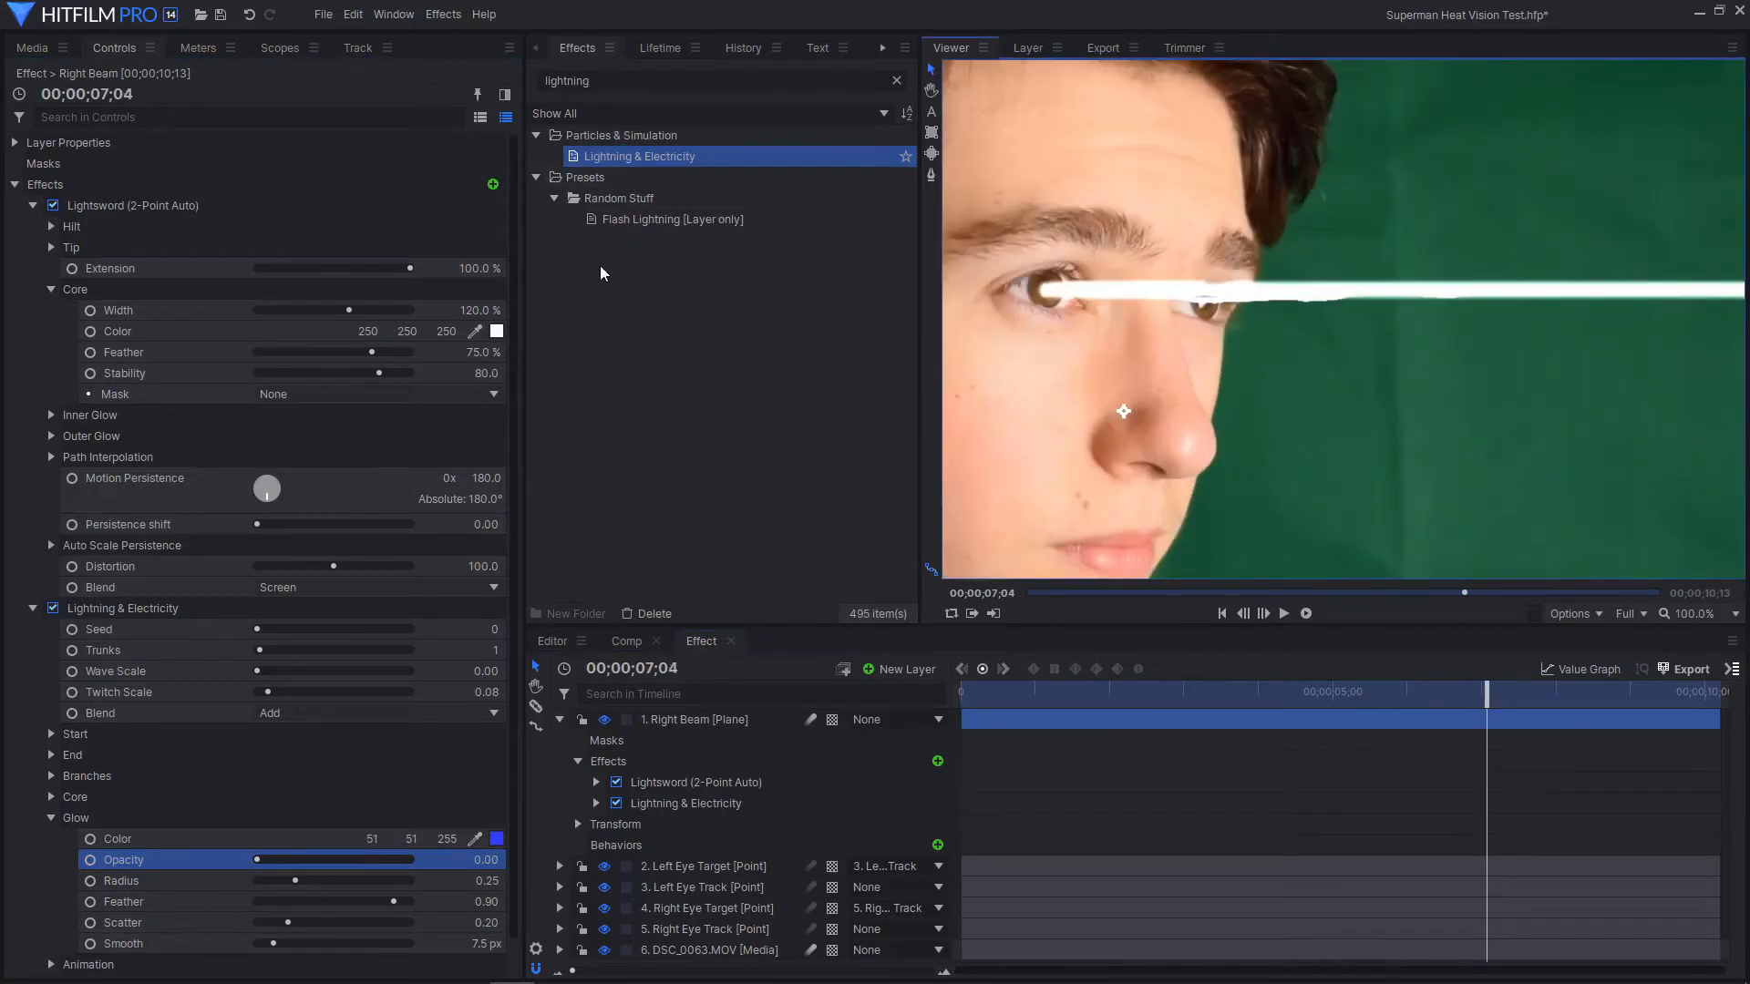
Search the effects for "glow" and apply the Lights & Flares Glow effect to the Right Beam plane
{"action": "left_click", "coordinate": [627, 82]}
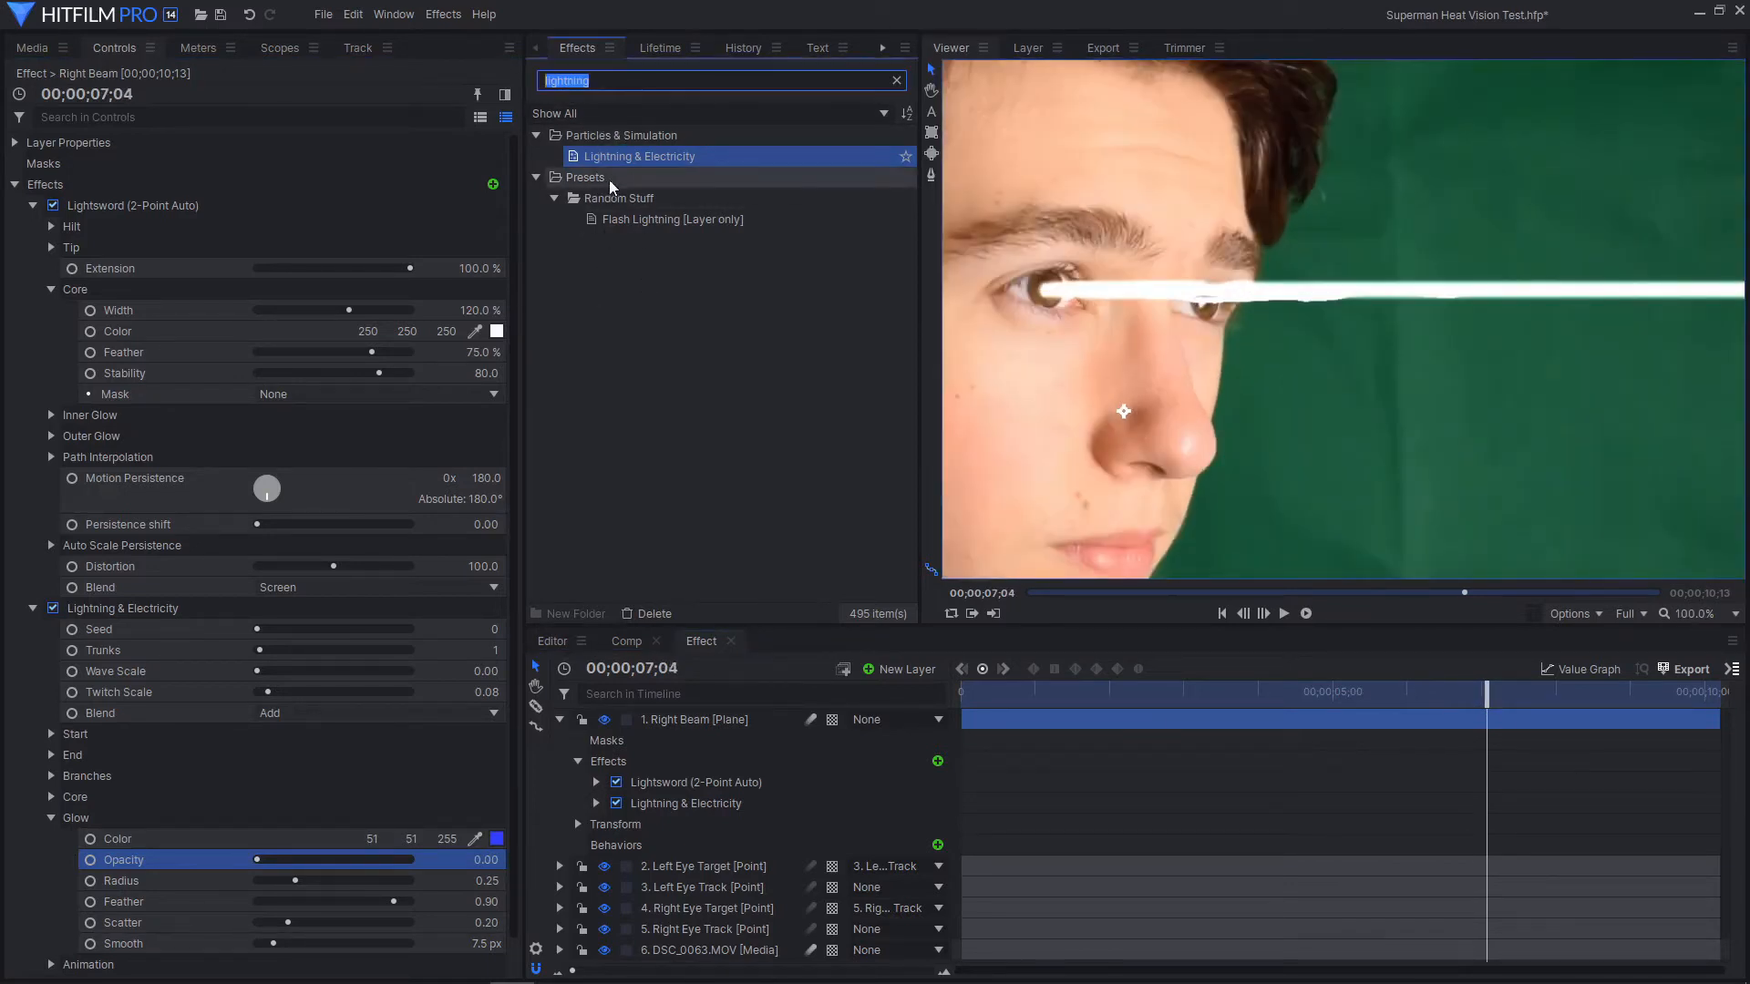
{"action": "key", "text": "BackSpace"}
{"action": "type", "text": "glow"}
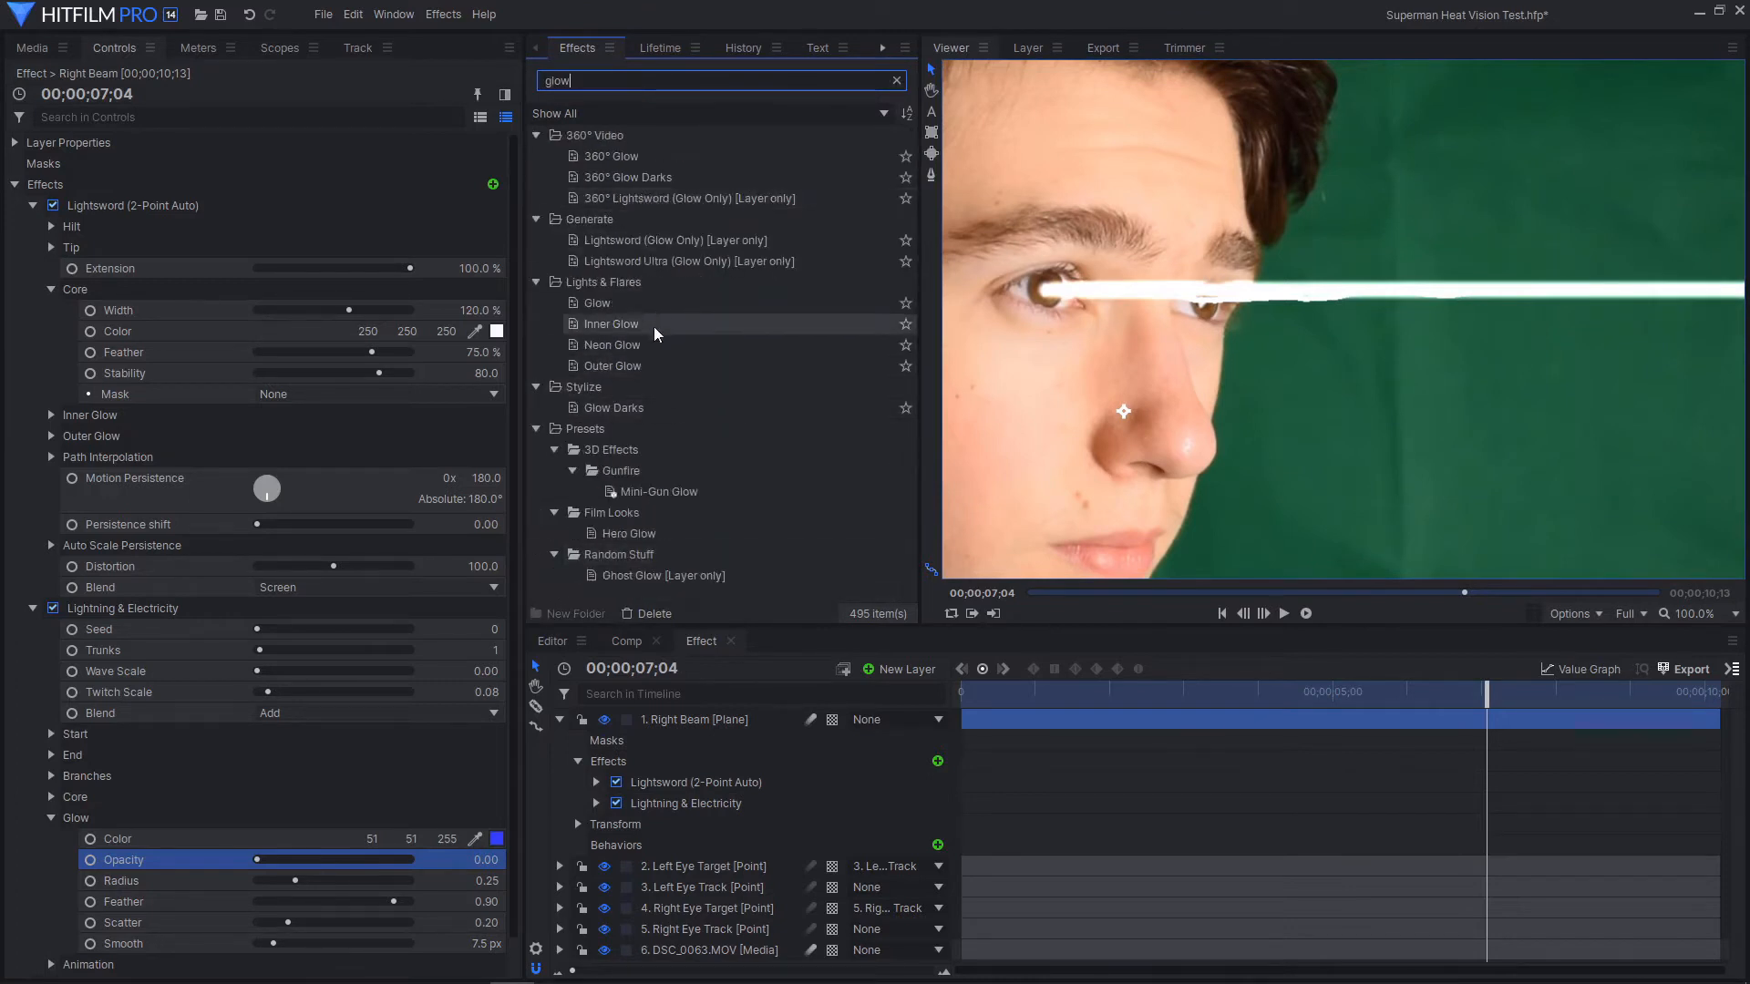
{"action": "left_click", "coordinate": [594, 307]}
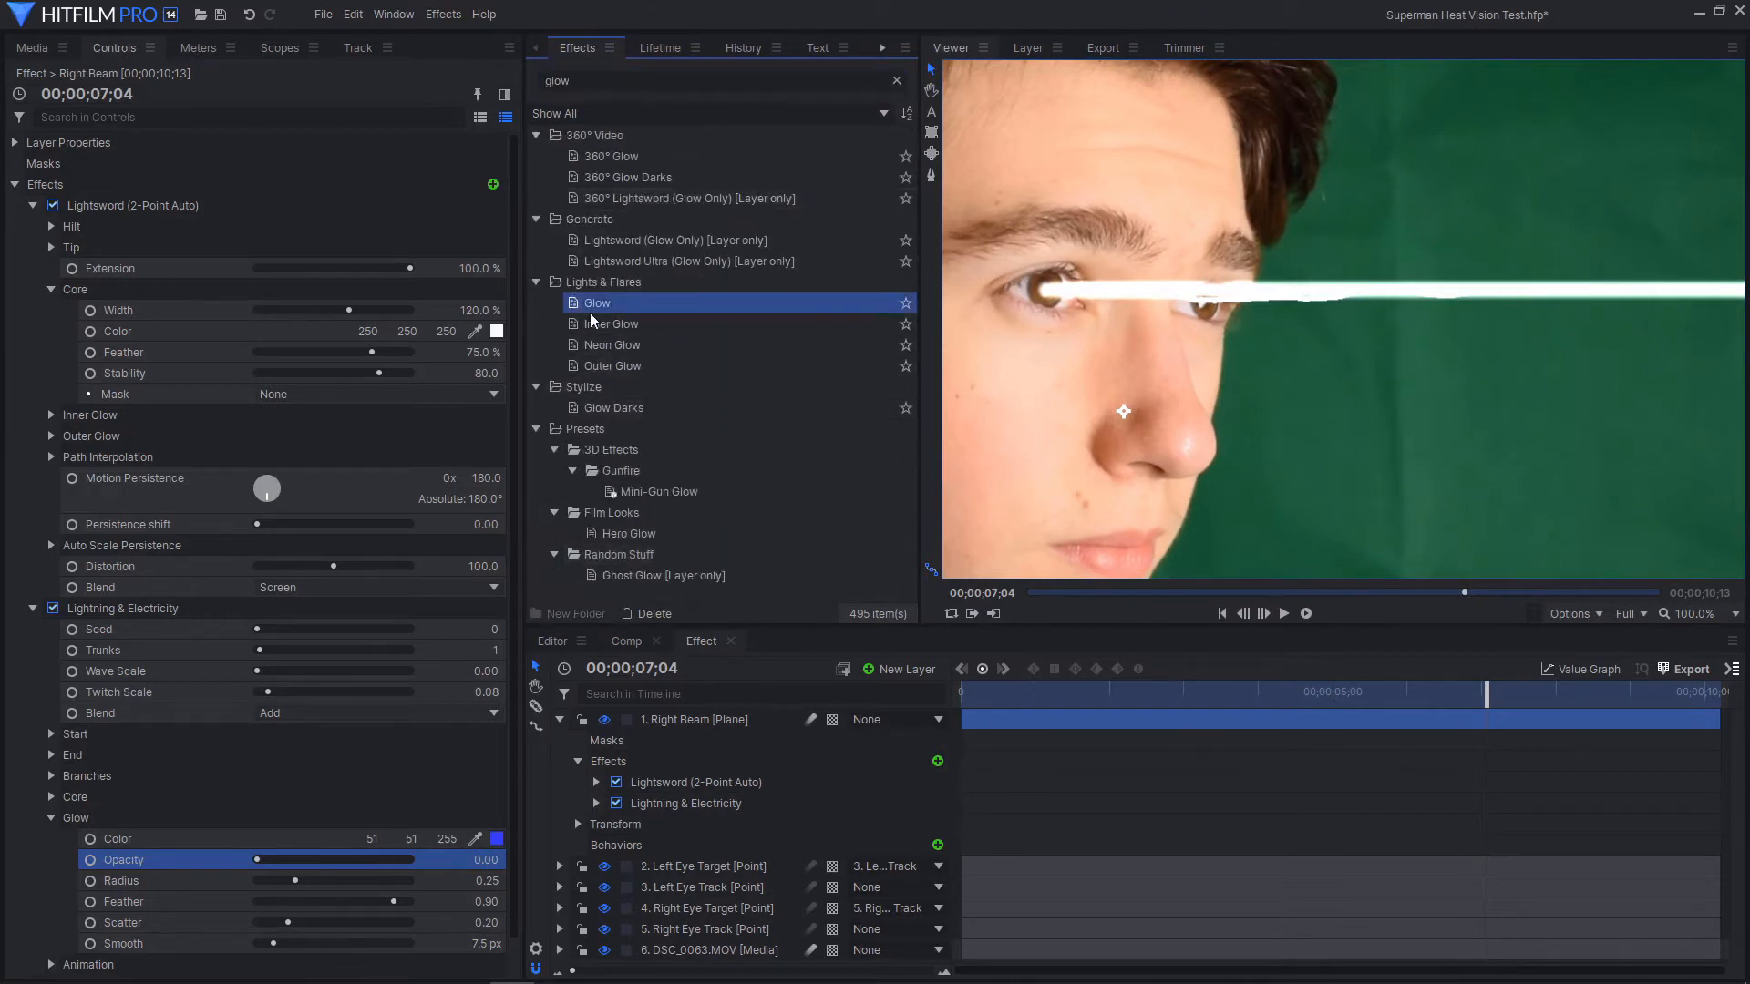
{"action": "left_click_drag", "start_coordinate": [729, 723], "coordinate": [726, 722]}
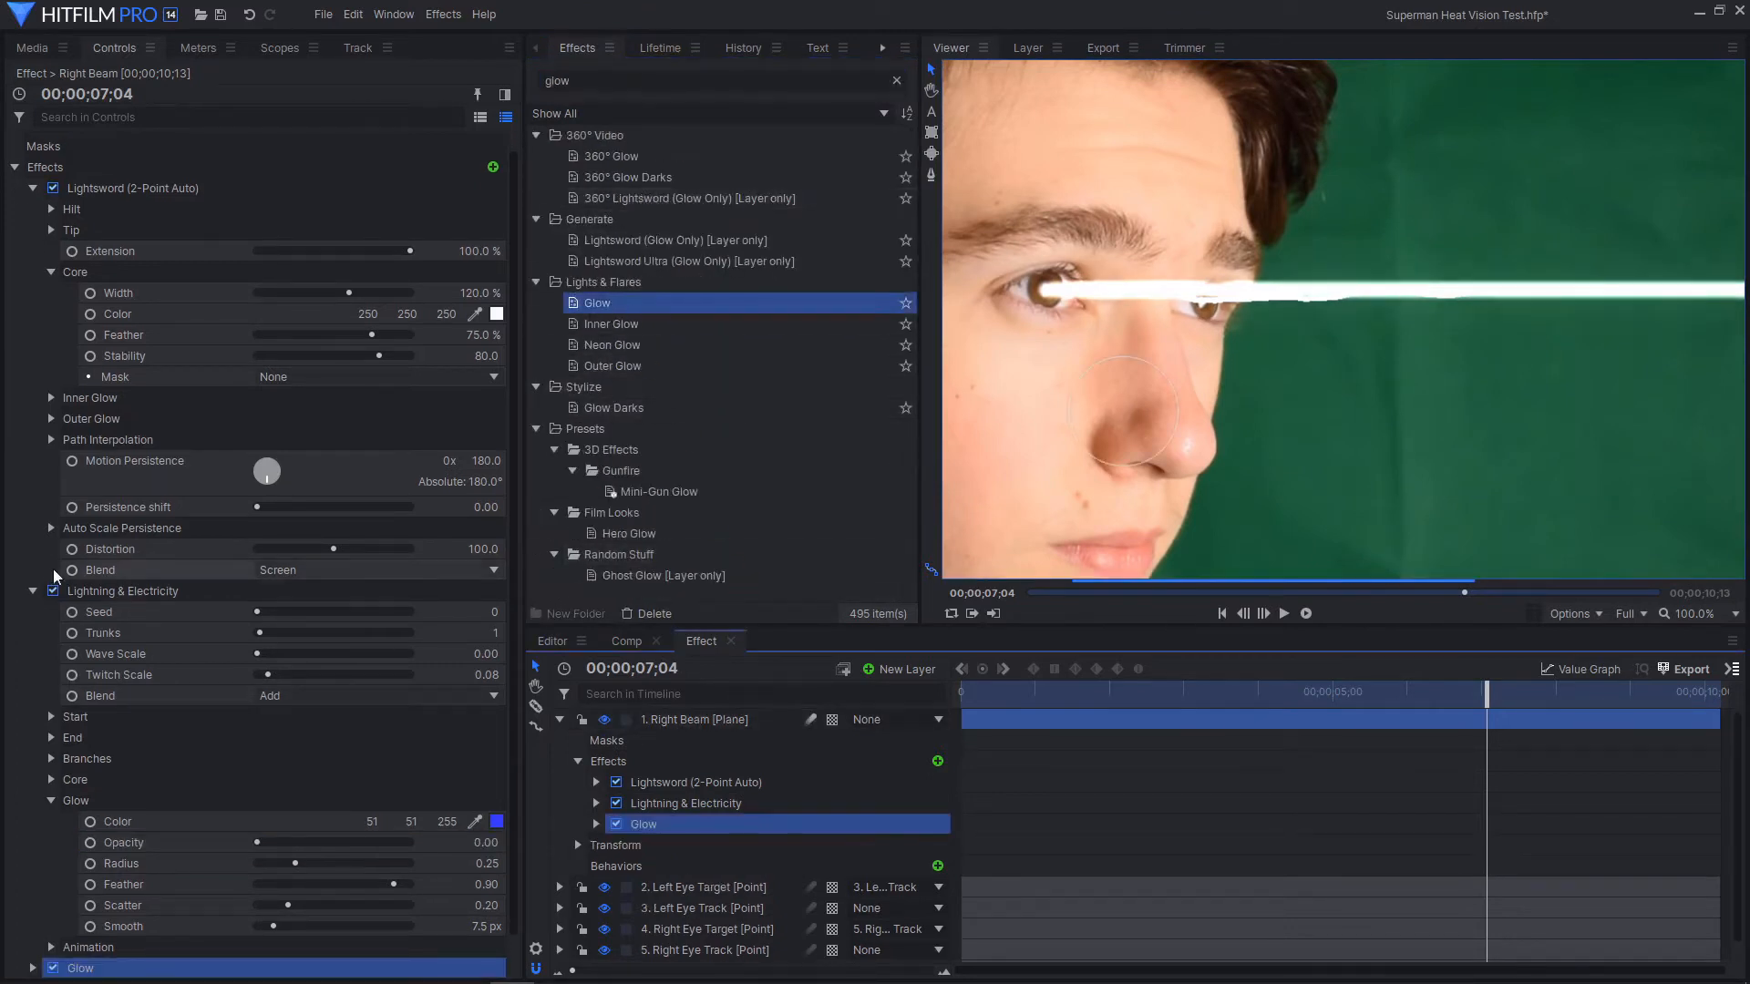
Collapse the Lightsword and lightning settings, and set the new Glow effect's Intensity to 2.2
{"action": "left_click", "coordinate": [34, 588]}
{"action": "left_click", "coordinate": [47, 276]}
{"action": "left_click", "coordinate": [51, 289]}
{"action": "left_click", "coordinate": [33, 206]}
{"action": "left_click", "coordinate": [122, 248]}
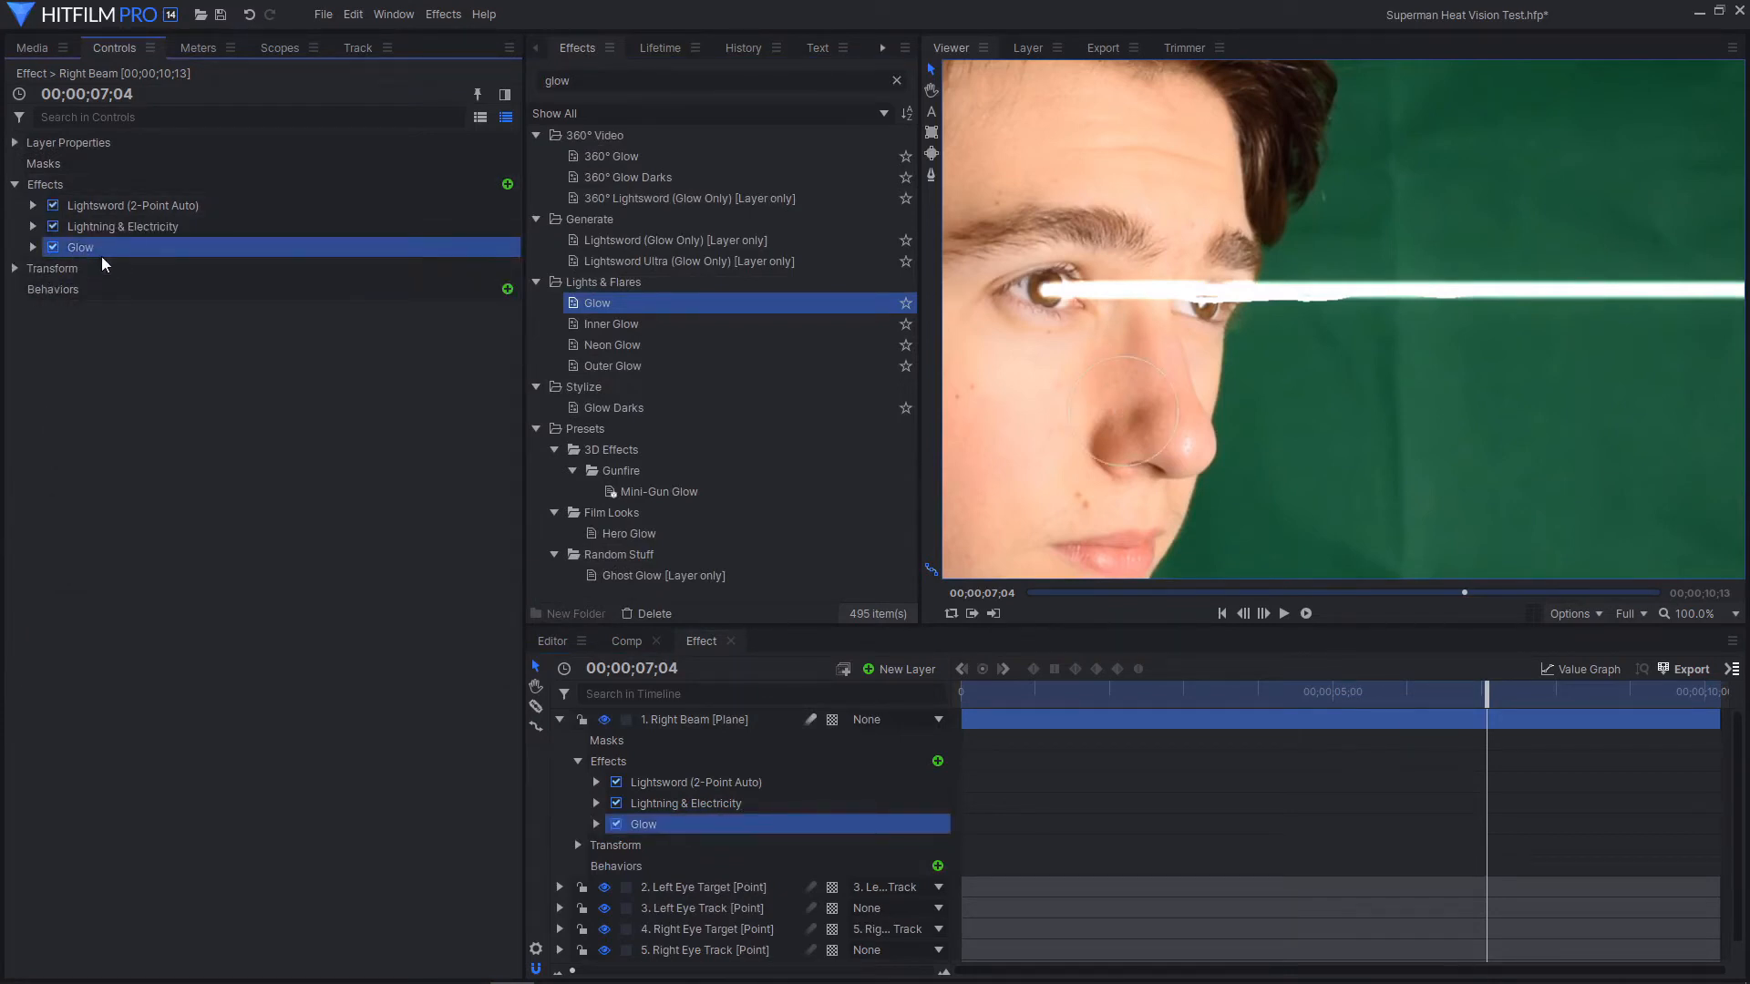
{"action": "left_click", "coordinate": [33, 247]}
{"action": "left_click", "coordinate": [306, 268]}
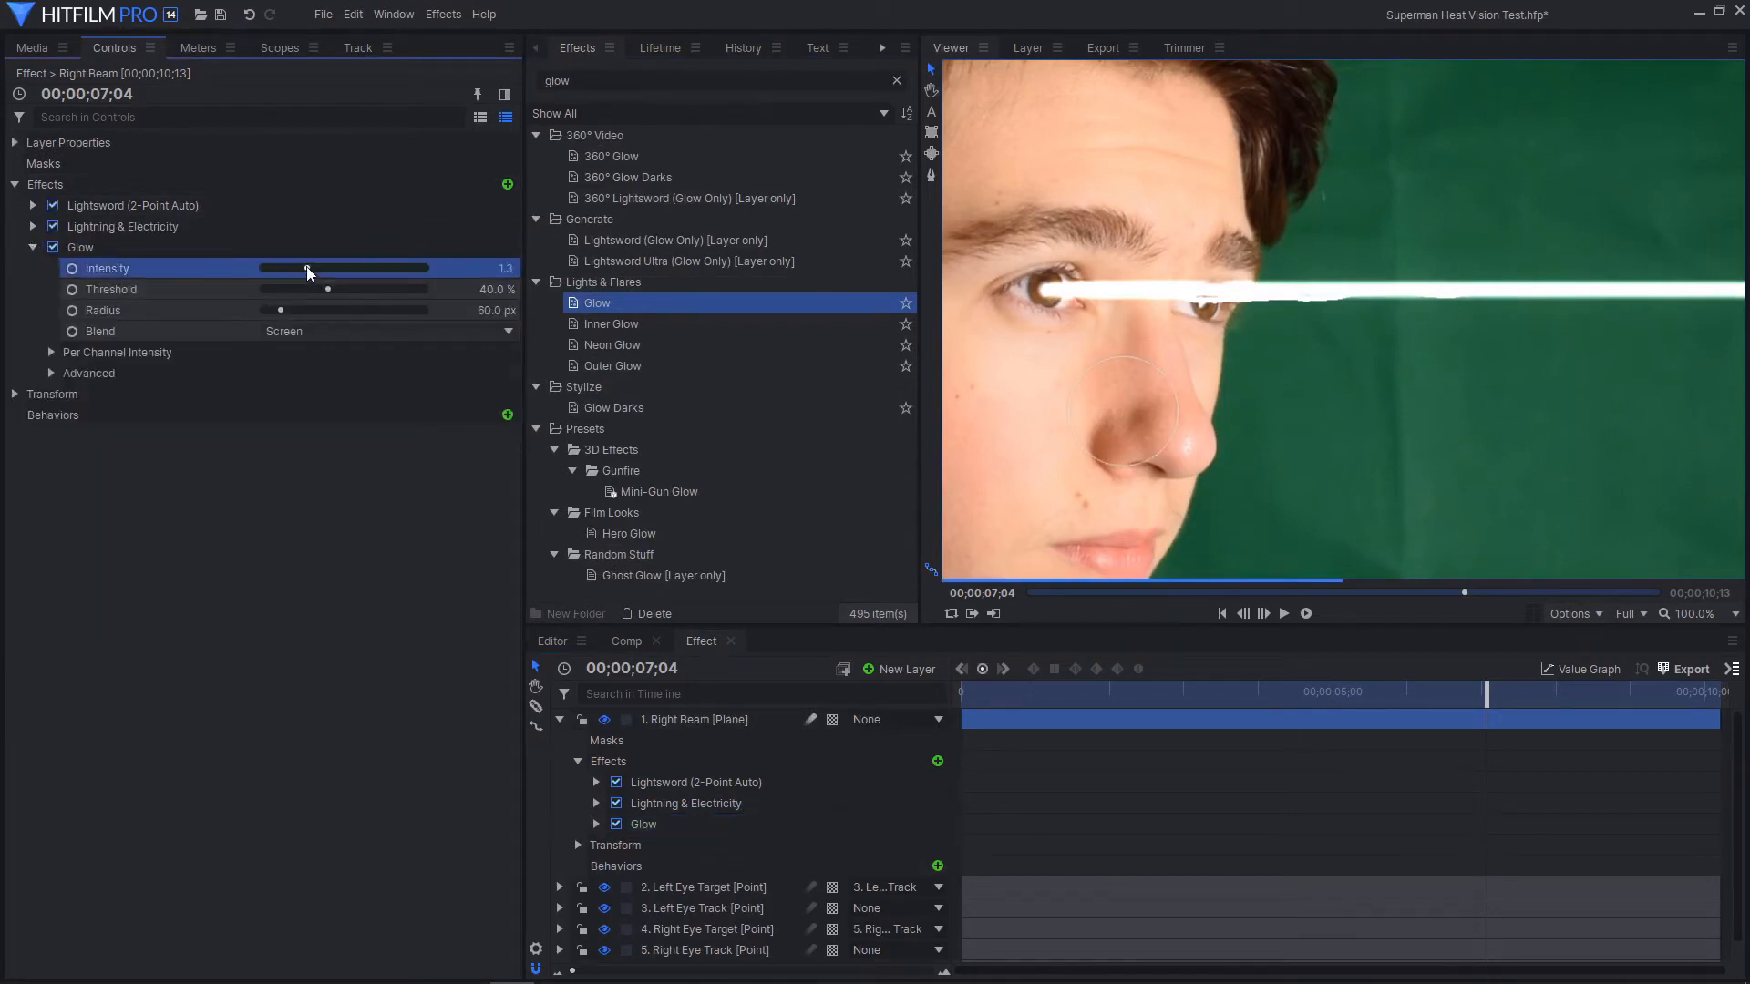
{"action": "left_click_drag", "start_coordinate": [320, 268], "coordinate": [336, 268]}
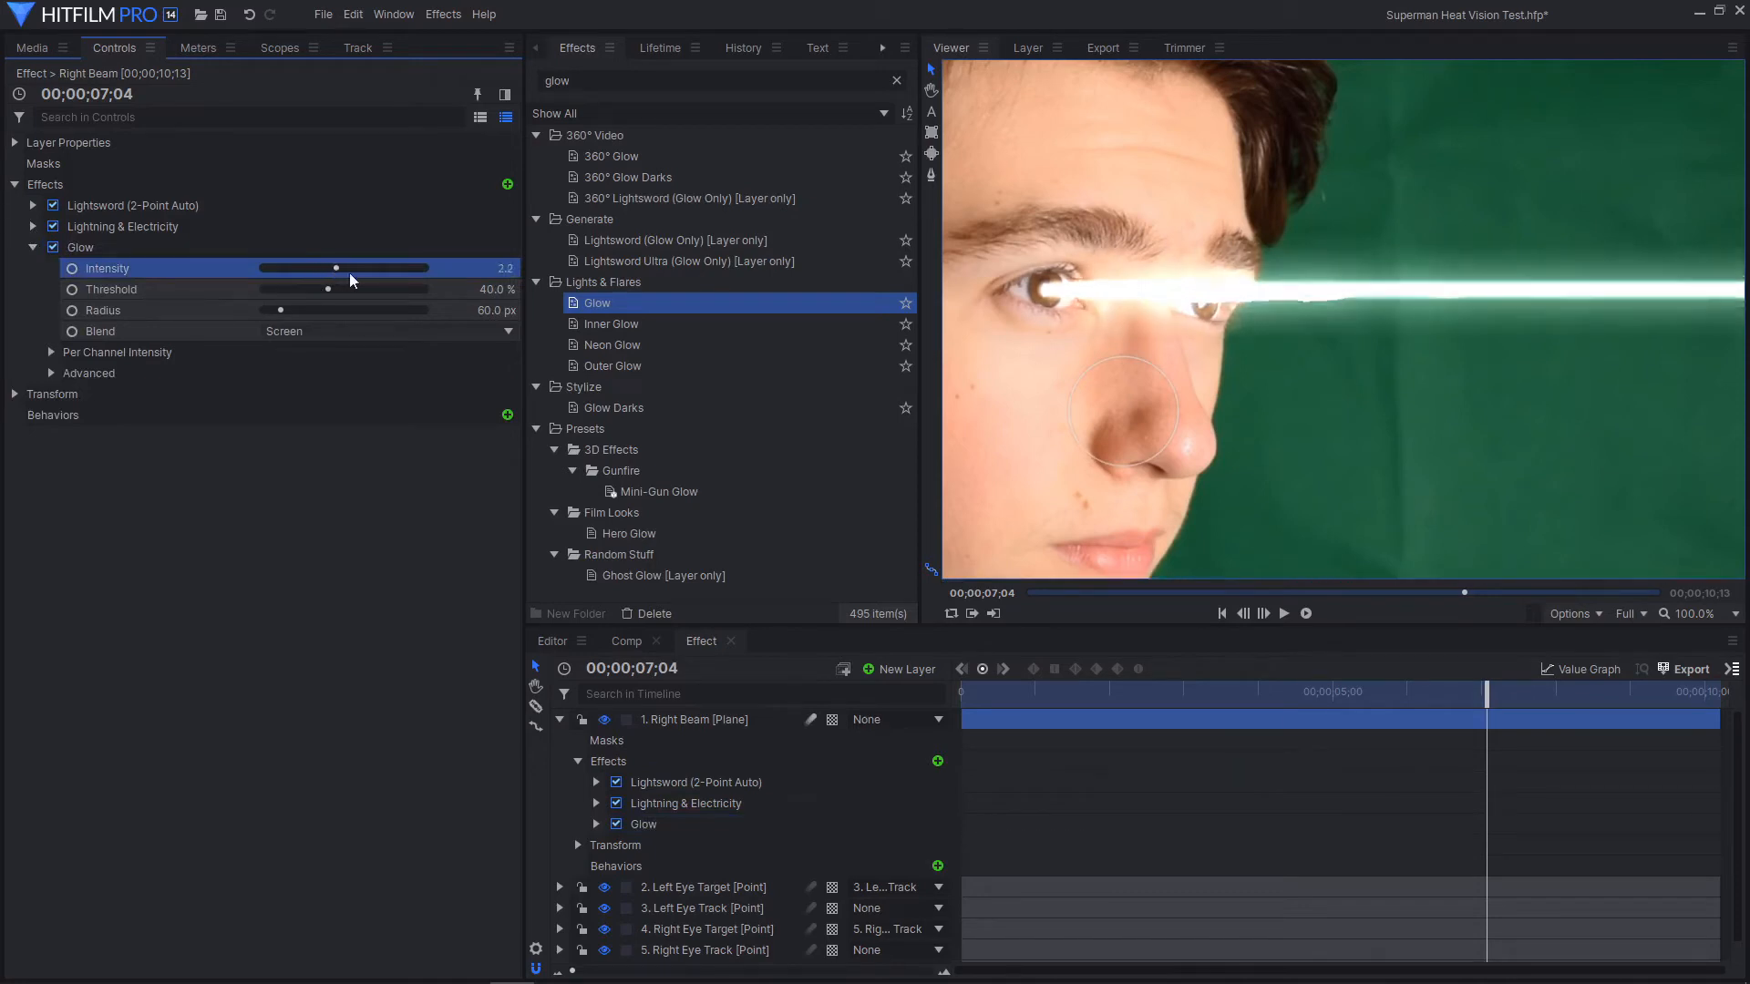
{"action": "scroll", "coordinate": [1495, 339], "scroll_direction": "down", "scroll_amount": 1}
{"action": "left_click_drag", "start_coordinate": [1493, 332], "coordinate": [1382, 392]}
{"action": "scroll", "coordinate": [1617, 357], "scroll_direction": "down", "scroll_amount": 1}
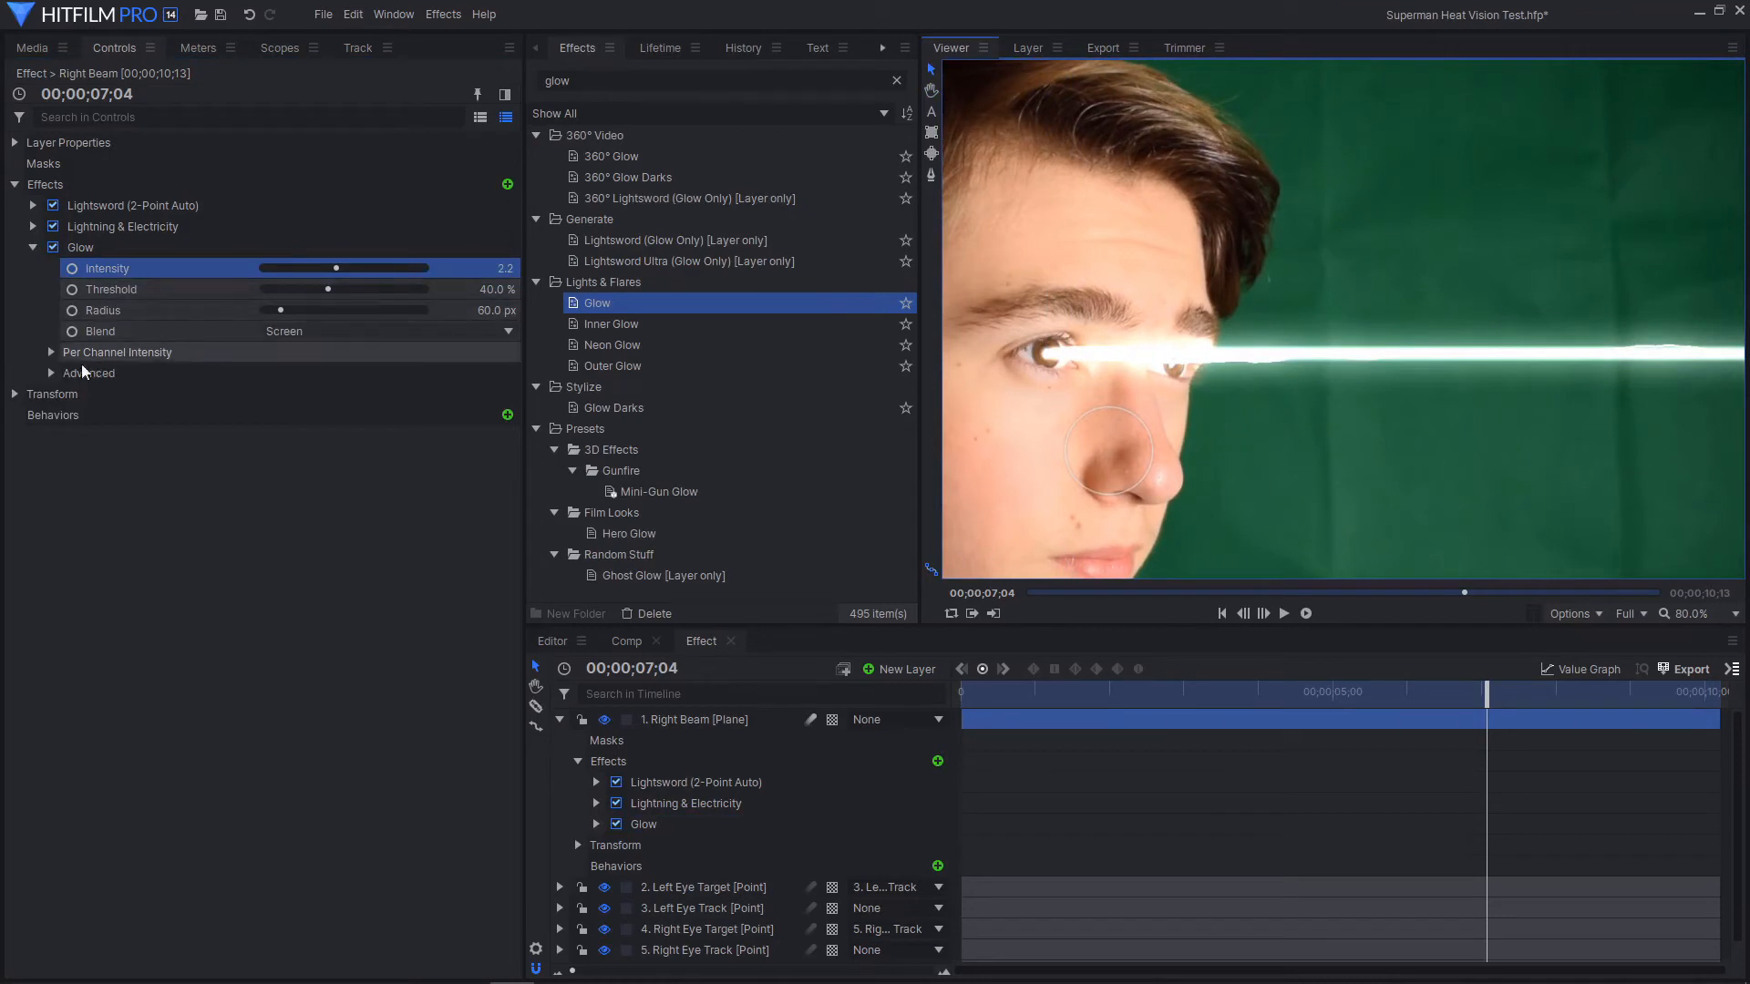
Tint the glow red by setting its Per Channel Intensity to Red 2.00, Green 0.00 and Blue 0.00
{"action": "left_click", "coordinate": [60, 352]}
{"action": "left_click", "coordinate": [52, 351]}
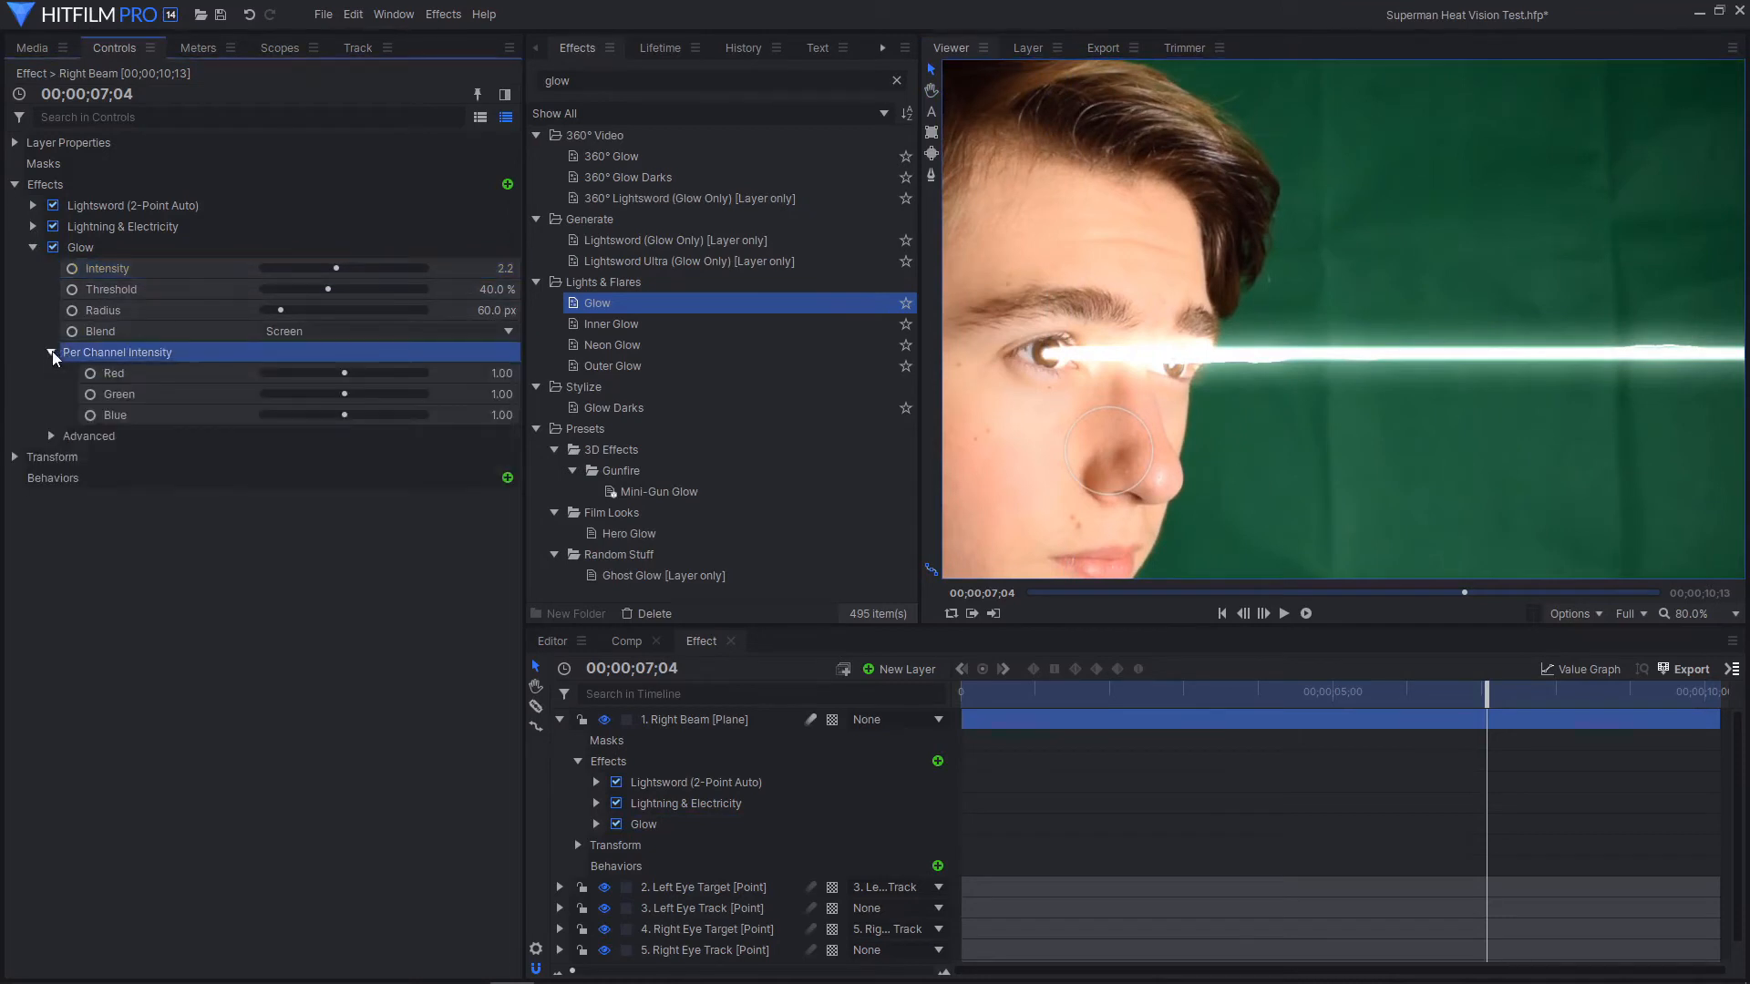
{"action": "left_click_drag", "start_coordinate": [344, 373], "coordinate": [457, 396]}
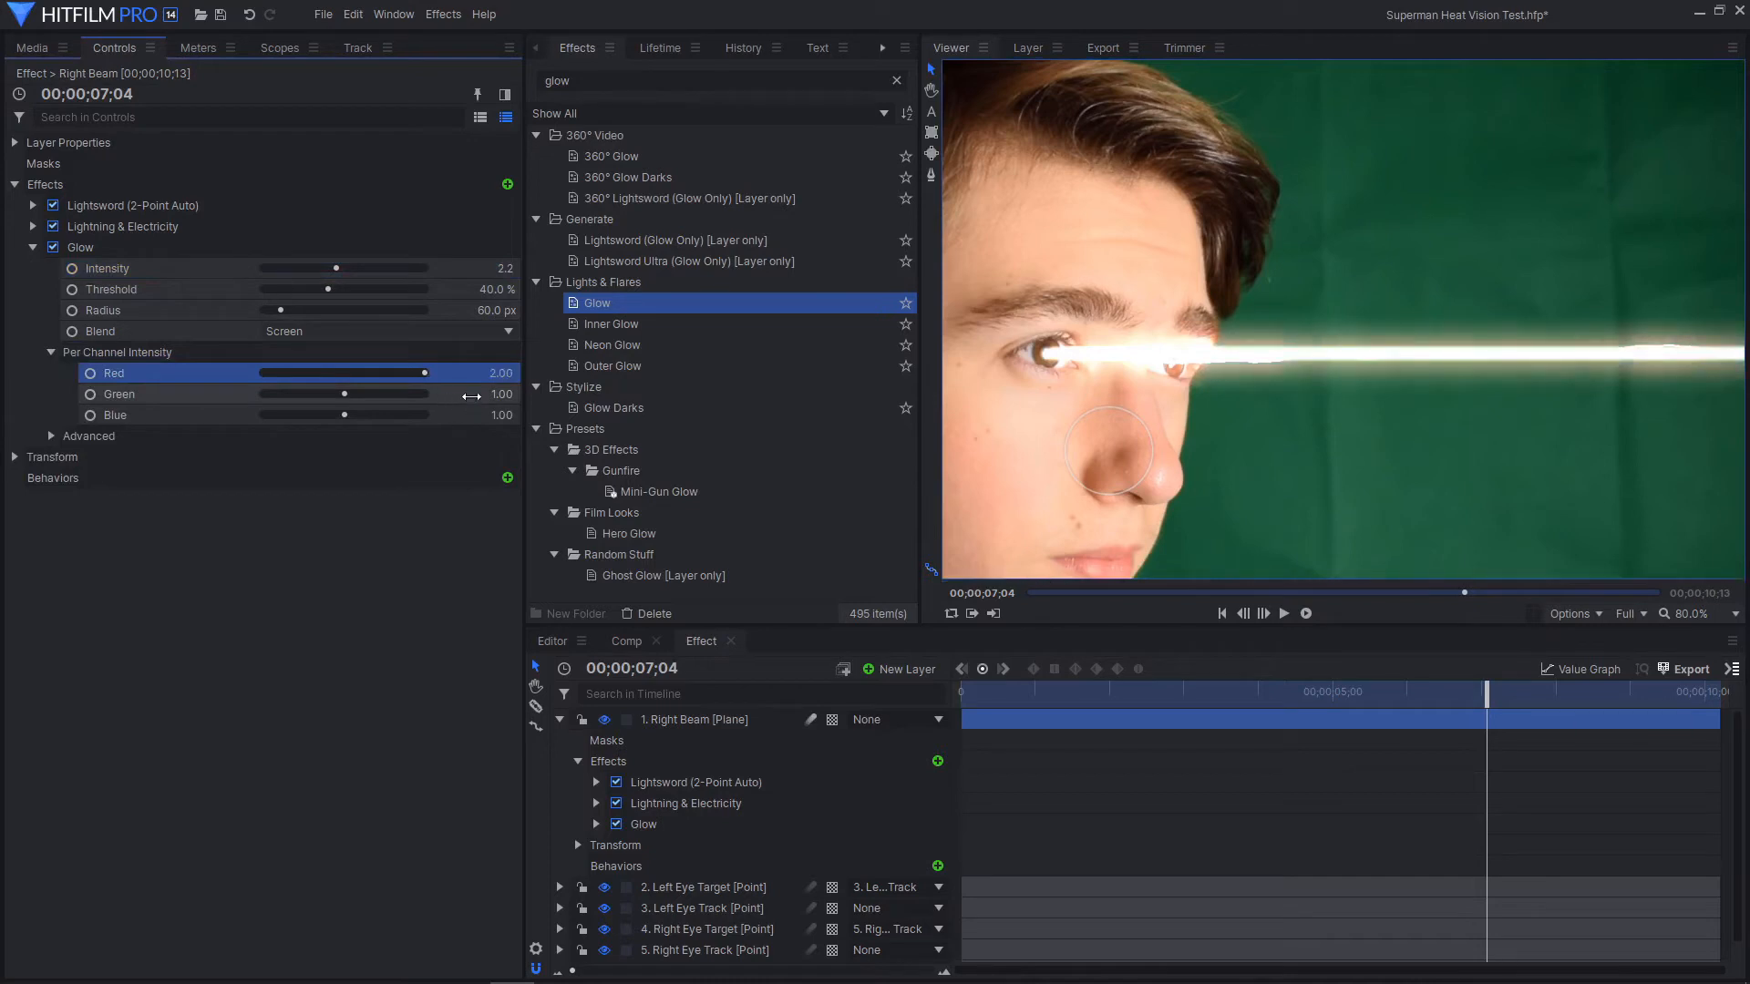
{"action": "left_click_drag", "start_coordinate": [322, 392], "coordinate": [239, 417]}
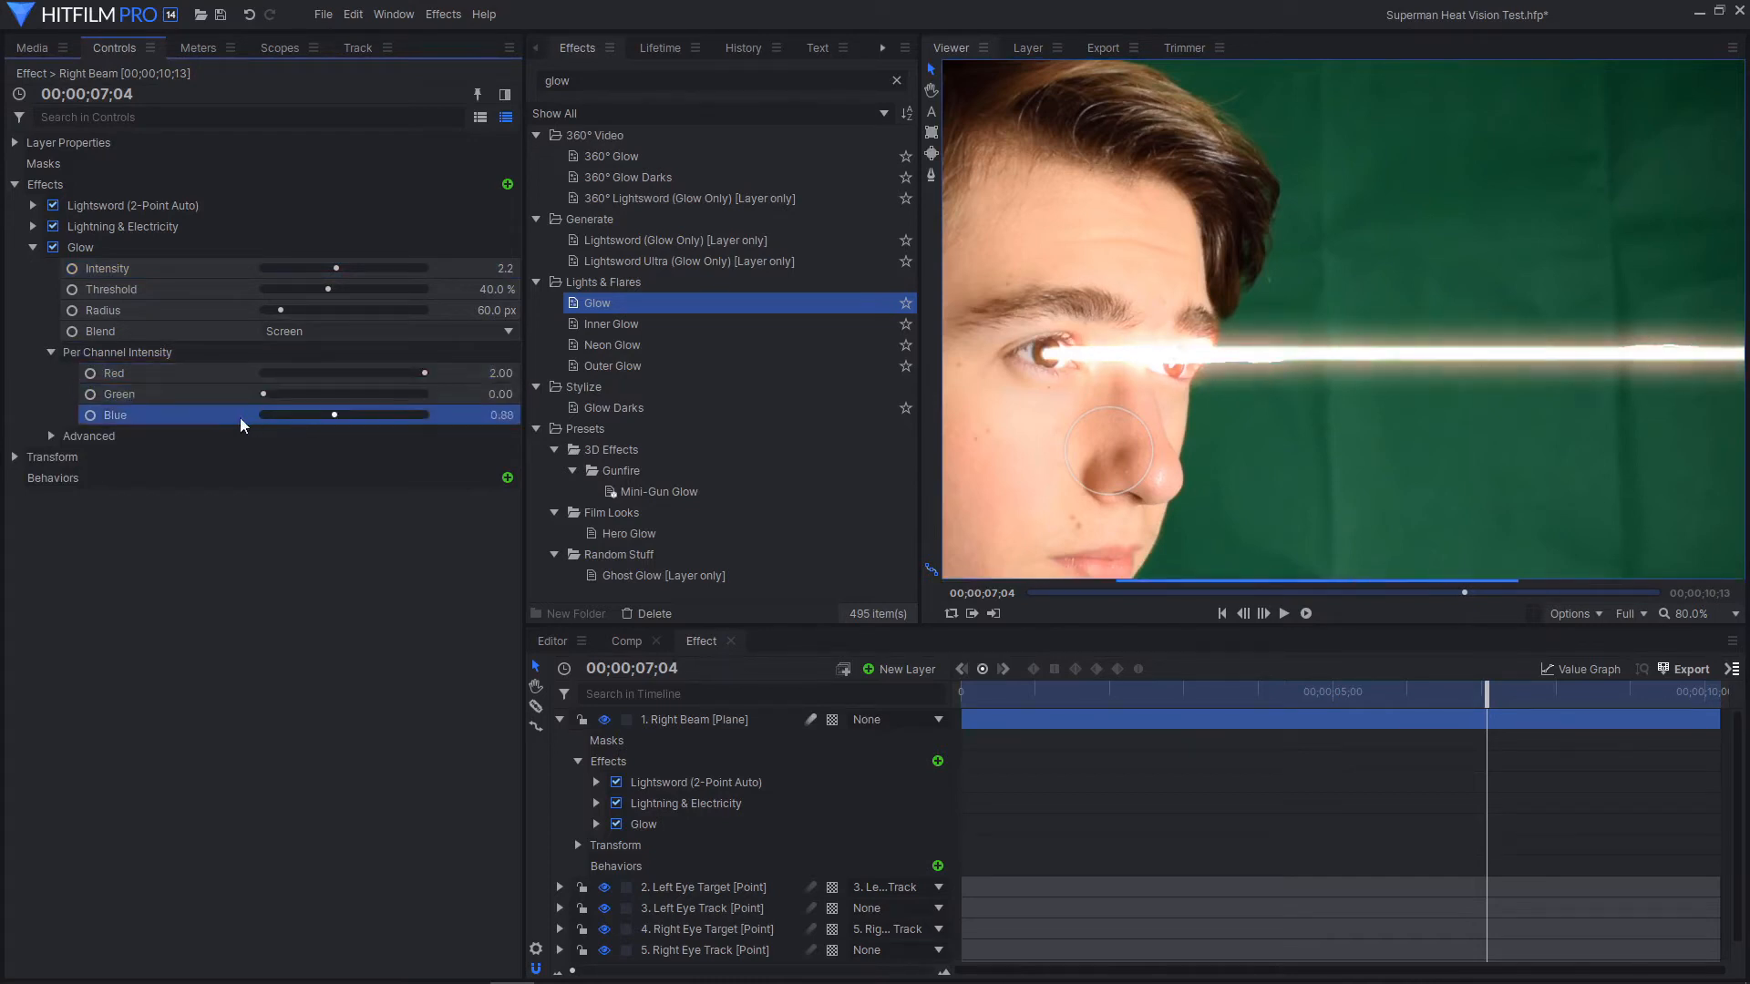
{"action": "left_click", "coordinate": [341, 612]}
{"action": "left_click_drag", "start_coordinate": [1533, 432], "coordinate": [1466, 412]}
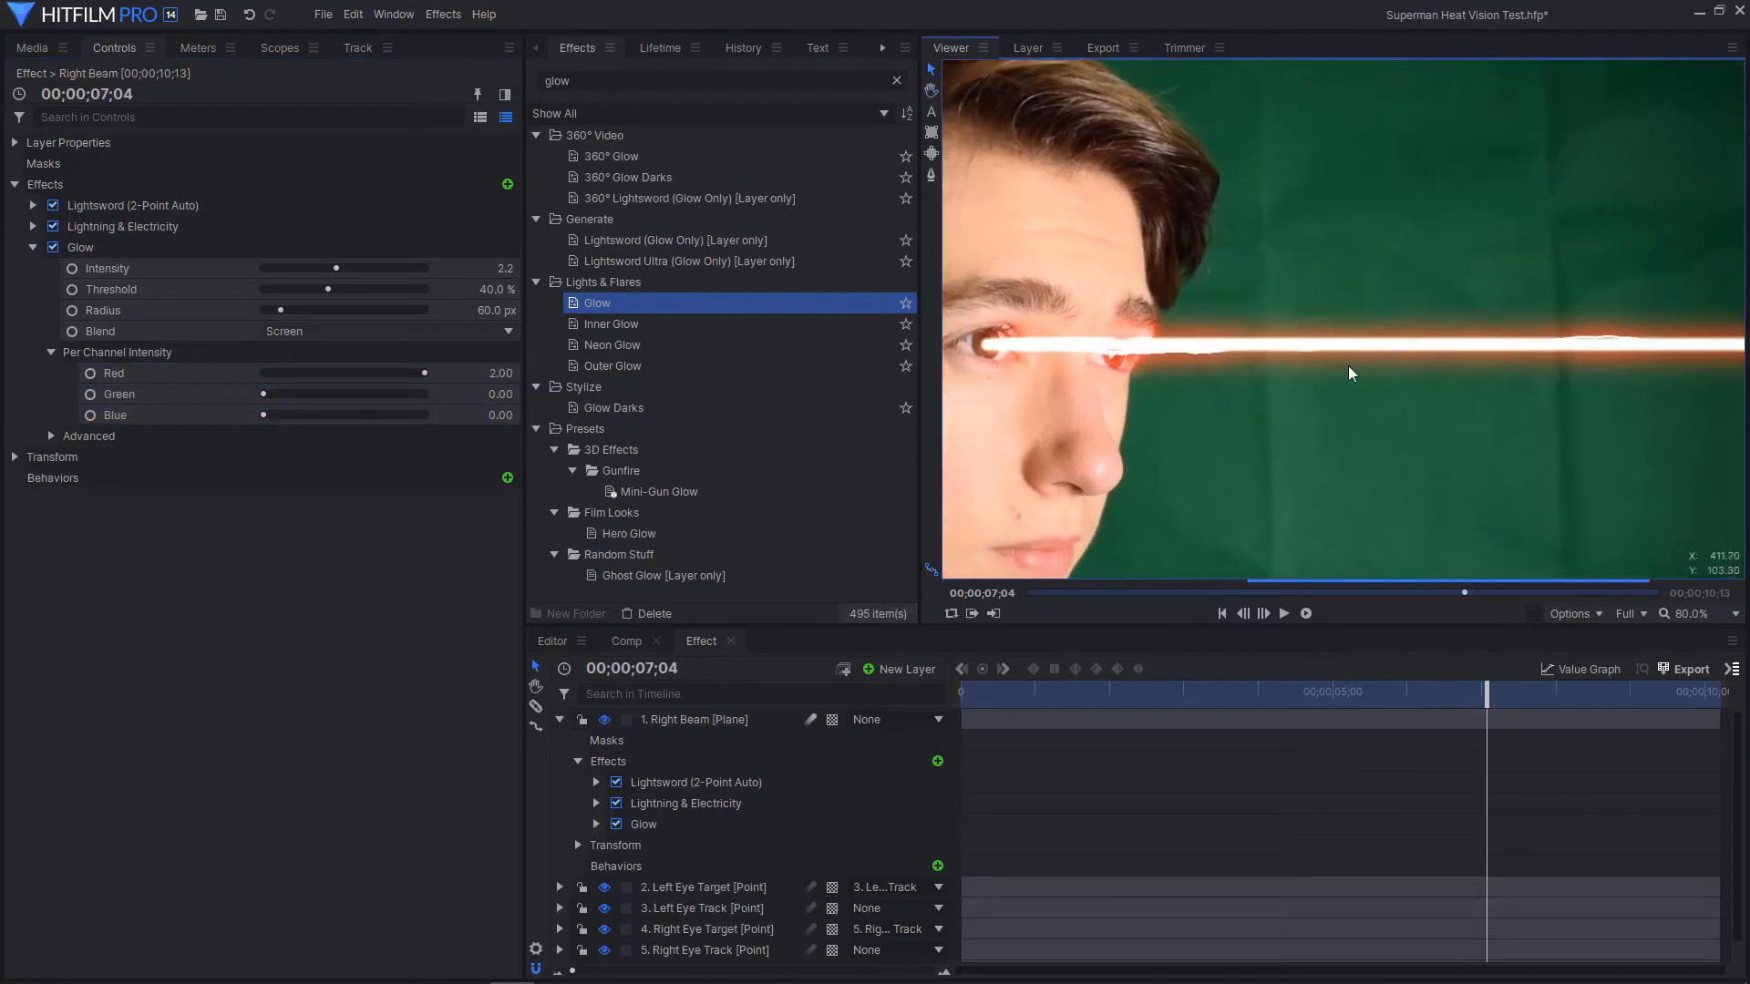
{"action": "scroll", "coordinate": [1376, 366], "scroll_direction": "down", "scroll_amount": 1}
{"action": "scroll", "coordinate": [1440, 378], "scroll_direction": "up", "scroll_amount": 2}
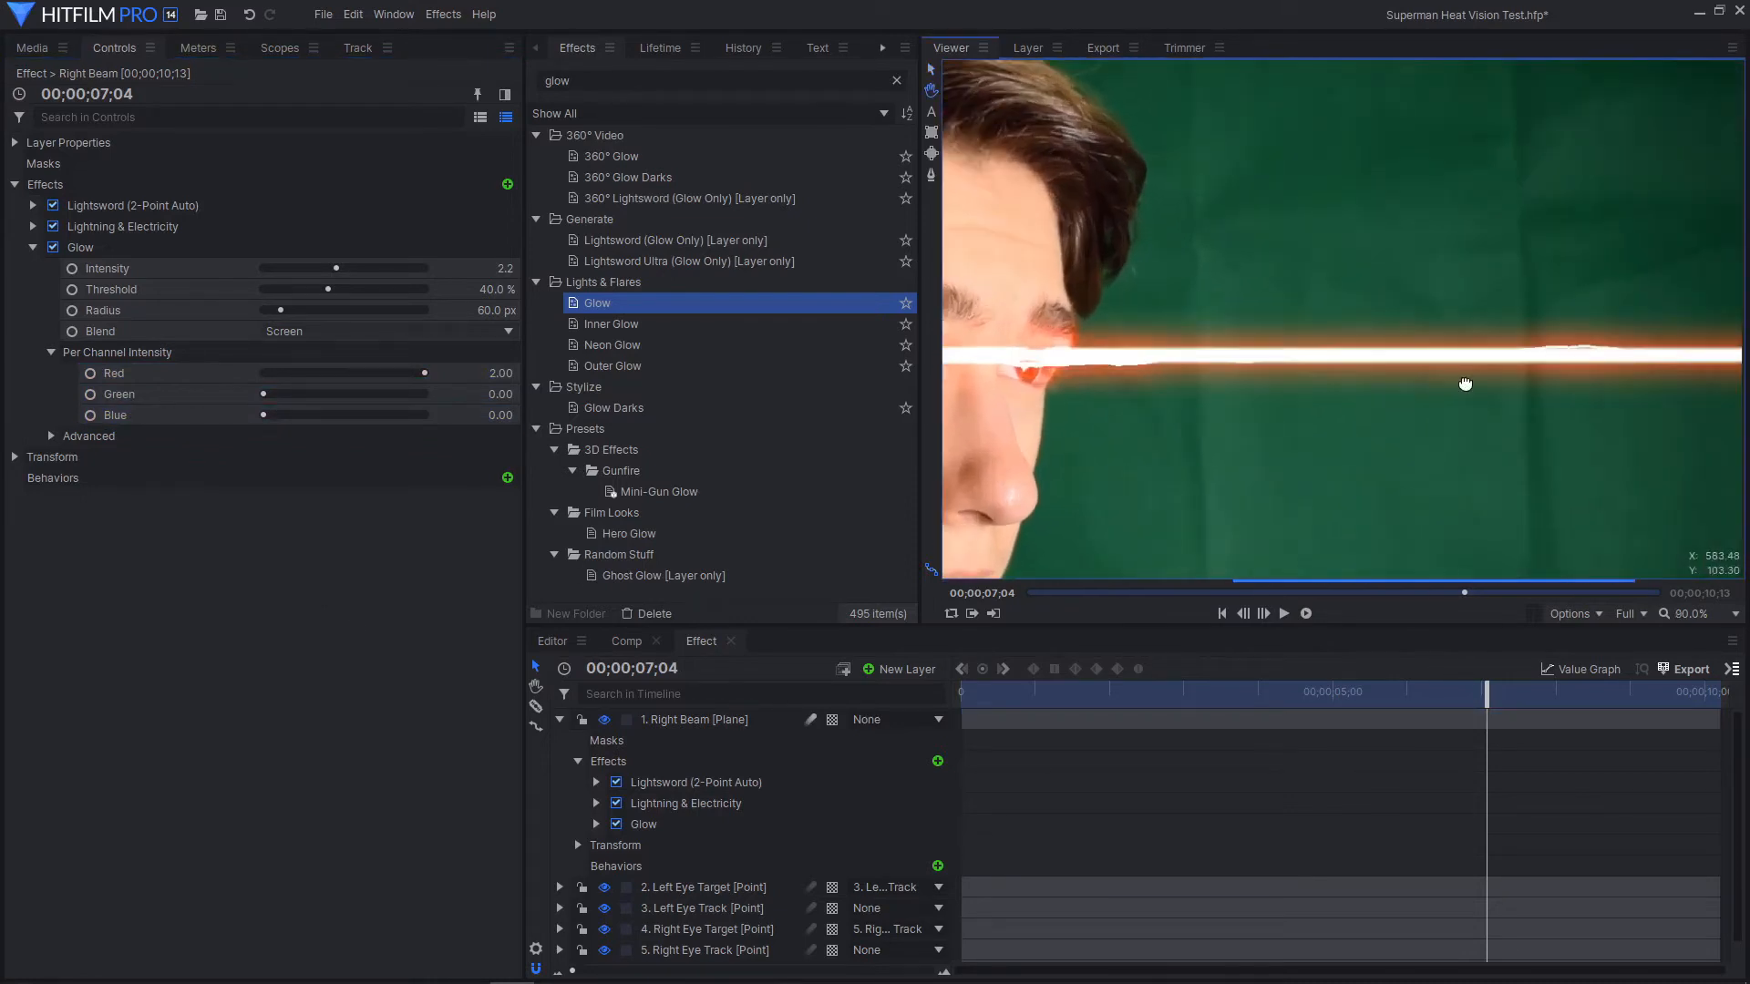
Duplicate the red Glow effect and set the copy's Intensity to 0.9 and Radius to 107.5 px
{"action": "left_click", "coordinate": [228, 328]}
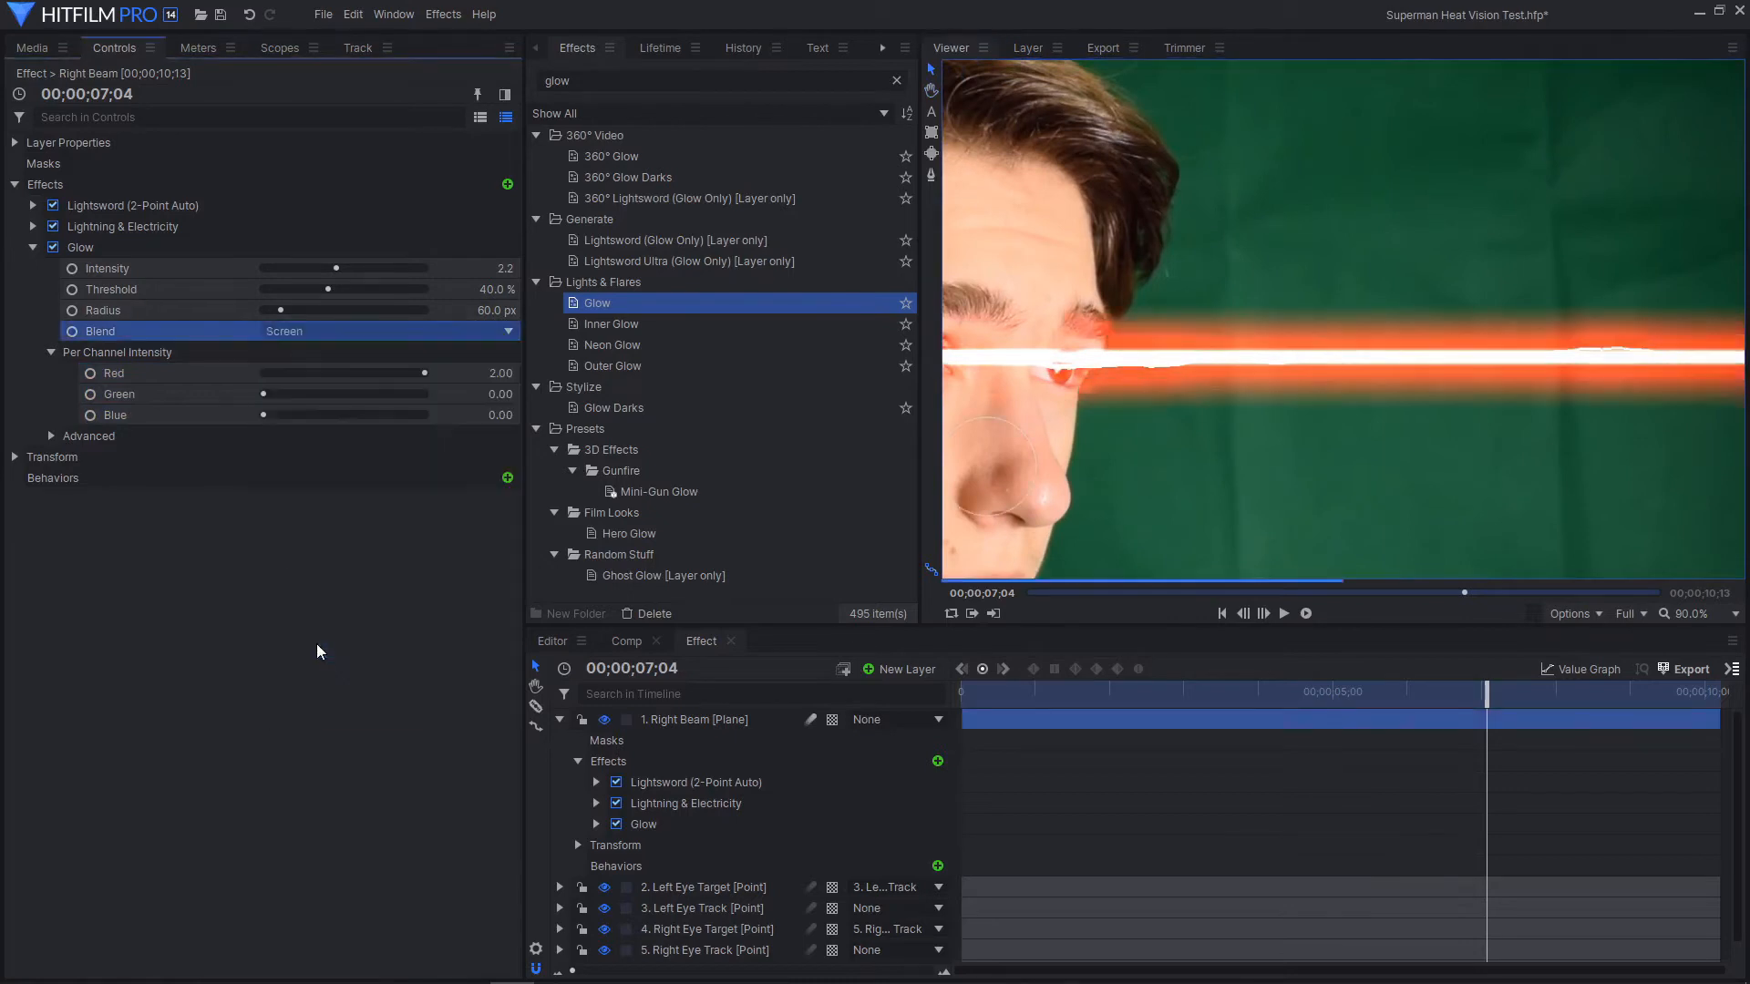
{"action": "left_click", "coordinate": [122, 248]}
{"action": "right_click", "coordinate": [118, 244]}
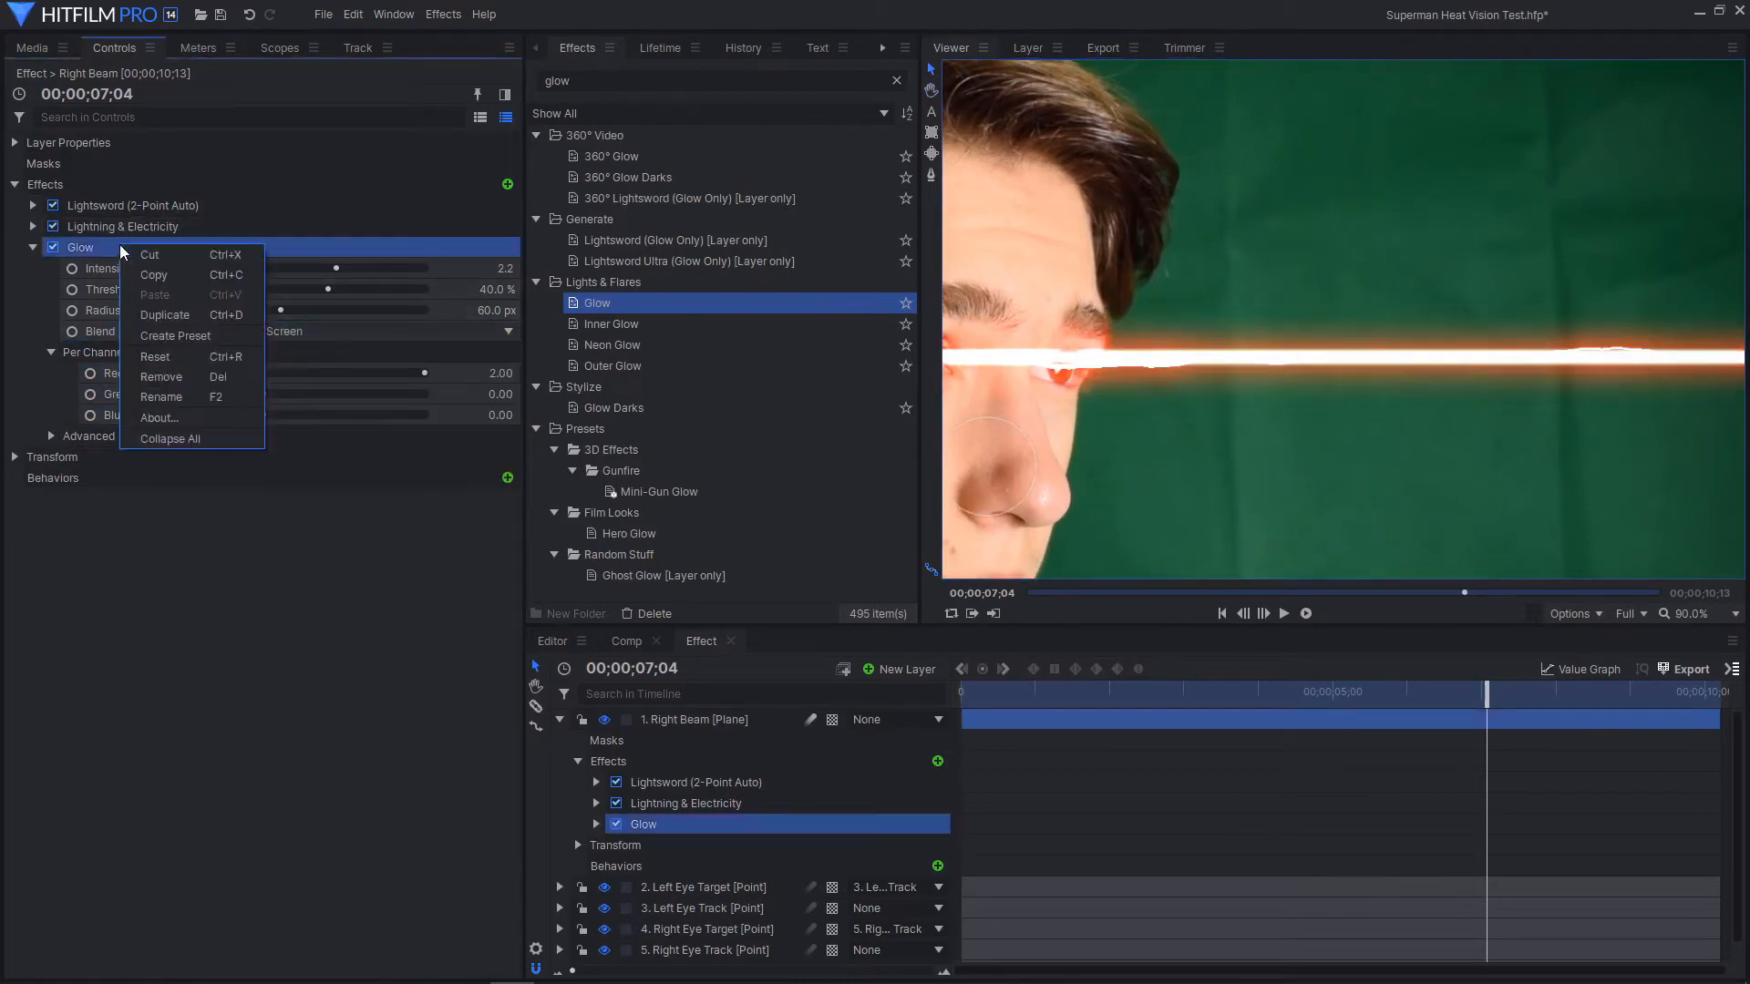
{"action": "left_click", "coordinate": [165, 315]}
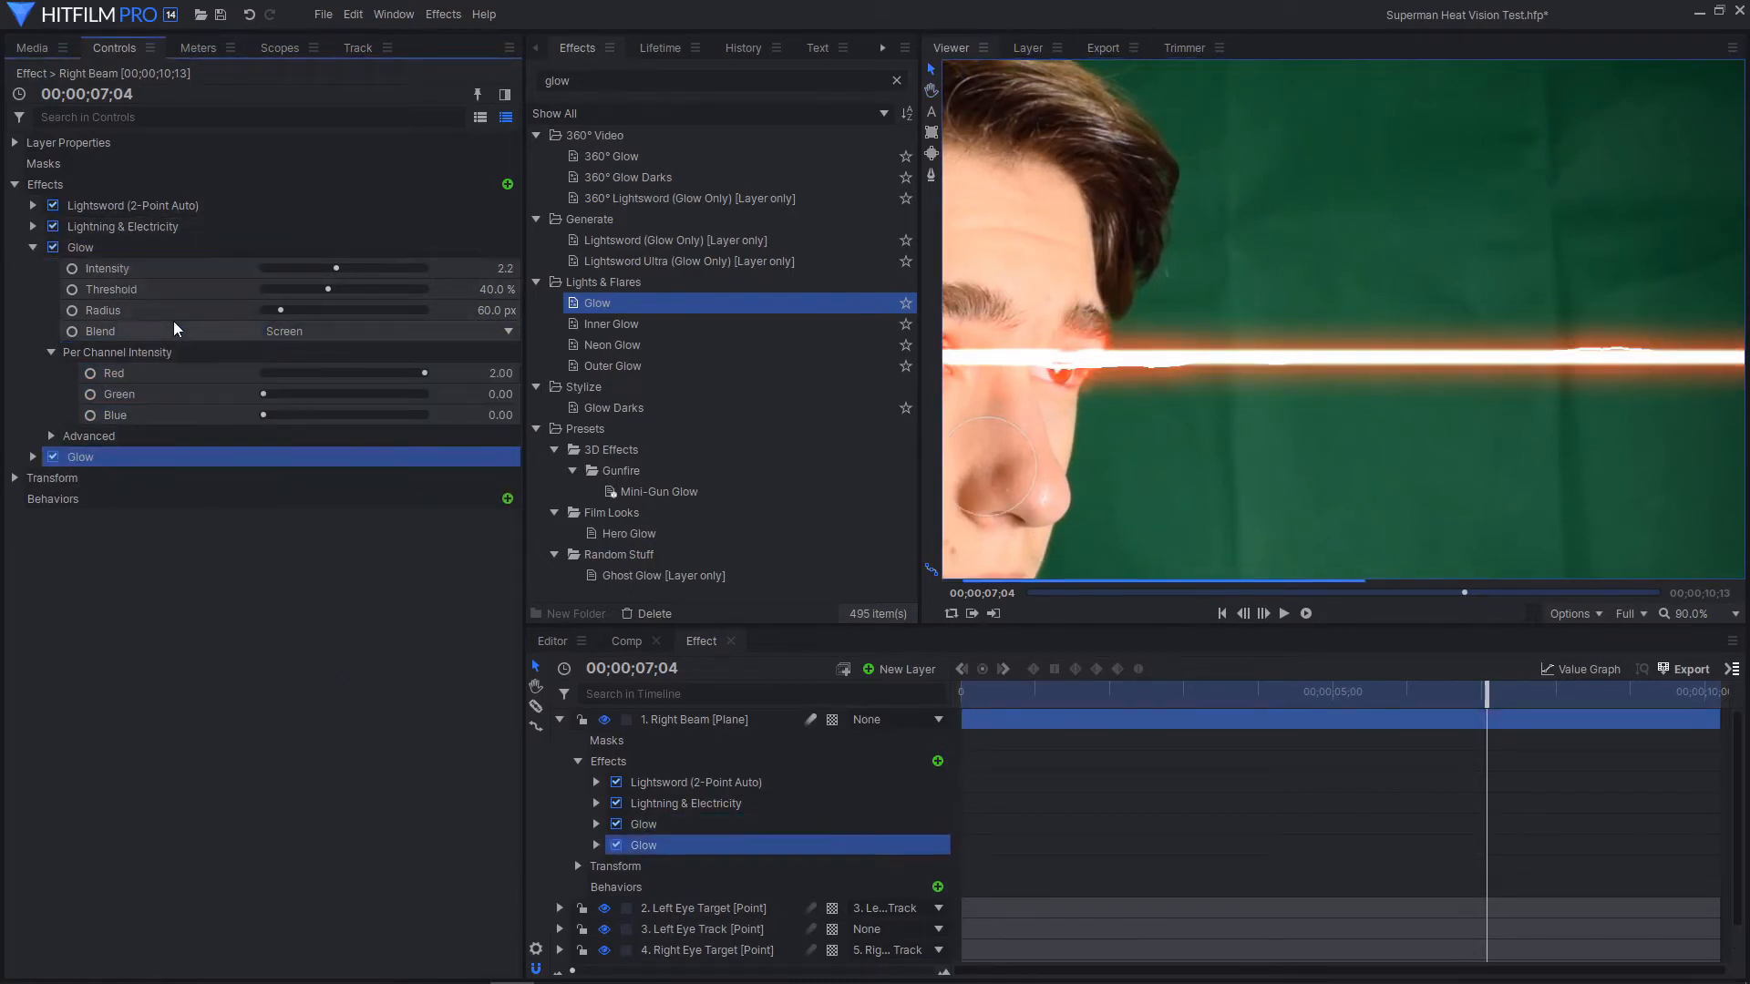
{"action": "left_click", "coordinate": [33, 456]}
{"action": "left_click_drag", "start_coordinate": [336, 477], "coordinate": [296, 523]}
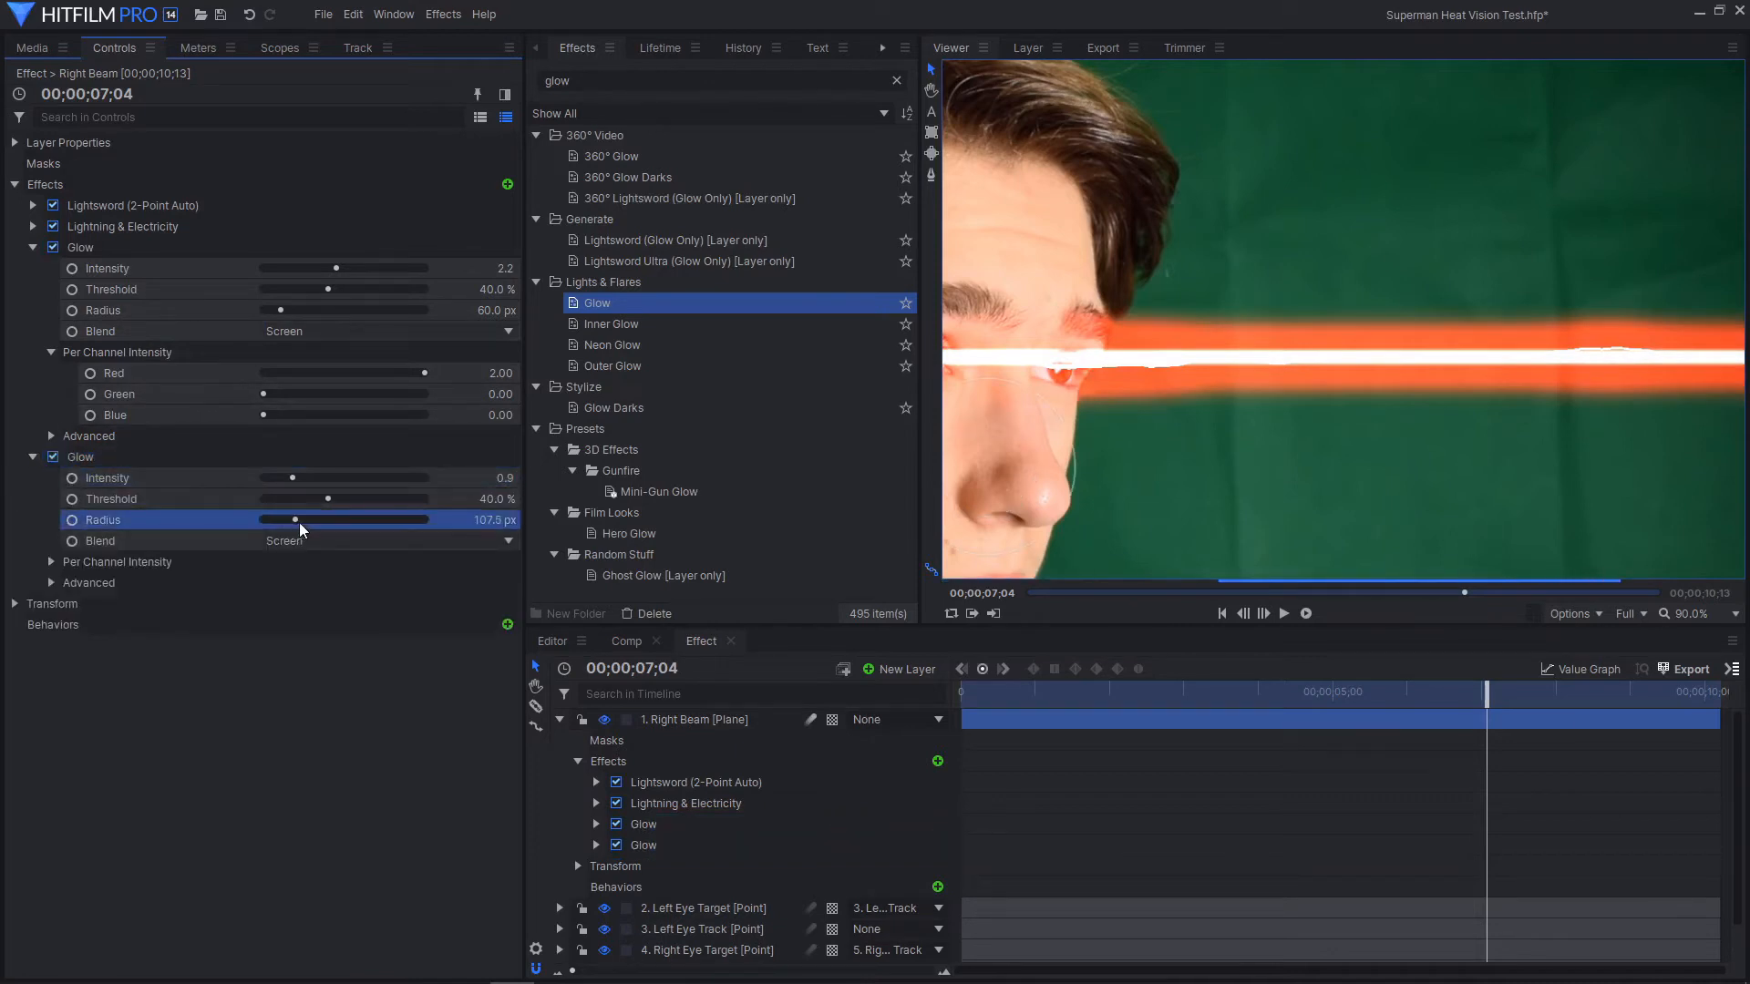
{"action": "scroll", "coordinate": [1404, 407], "scroll_direction": "down", "scroll_amount": 2}
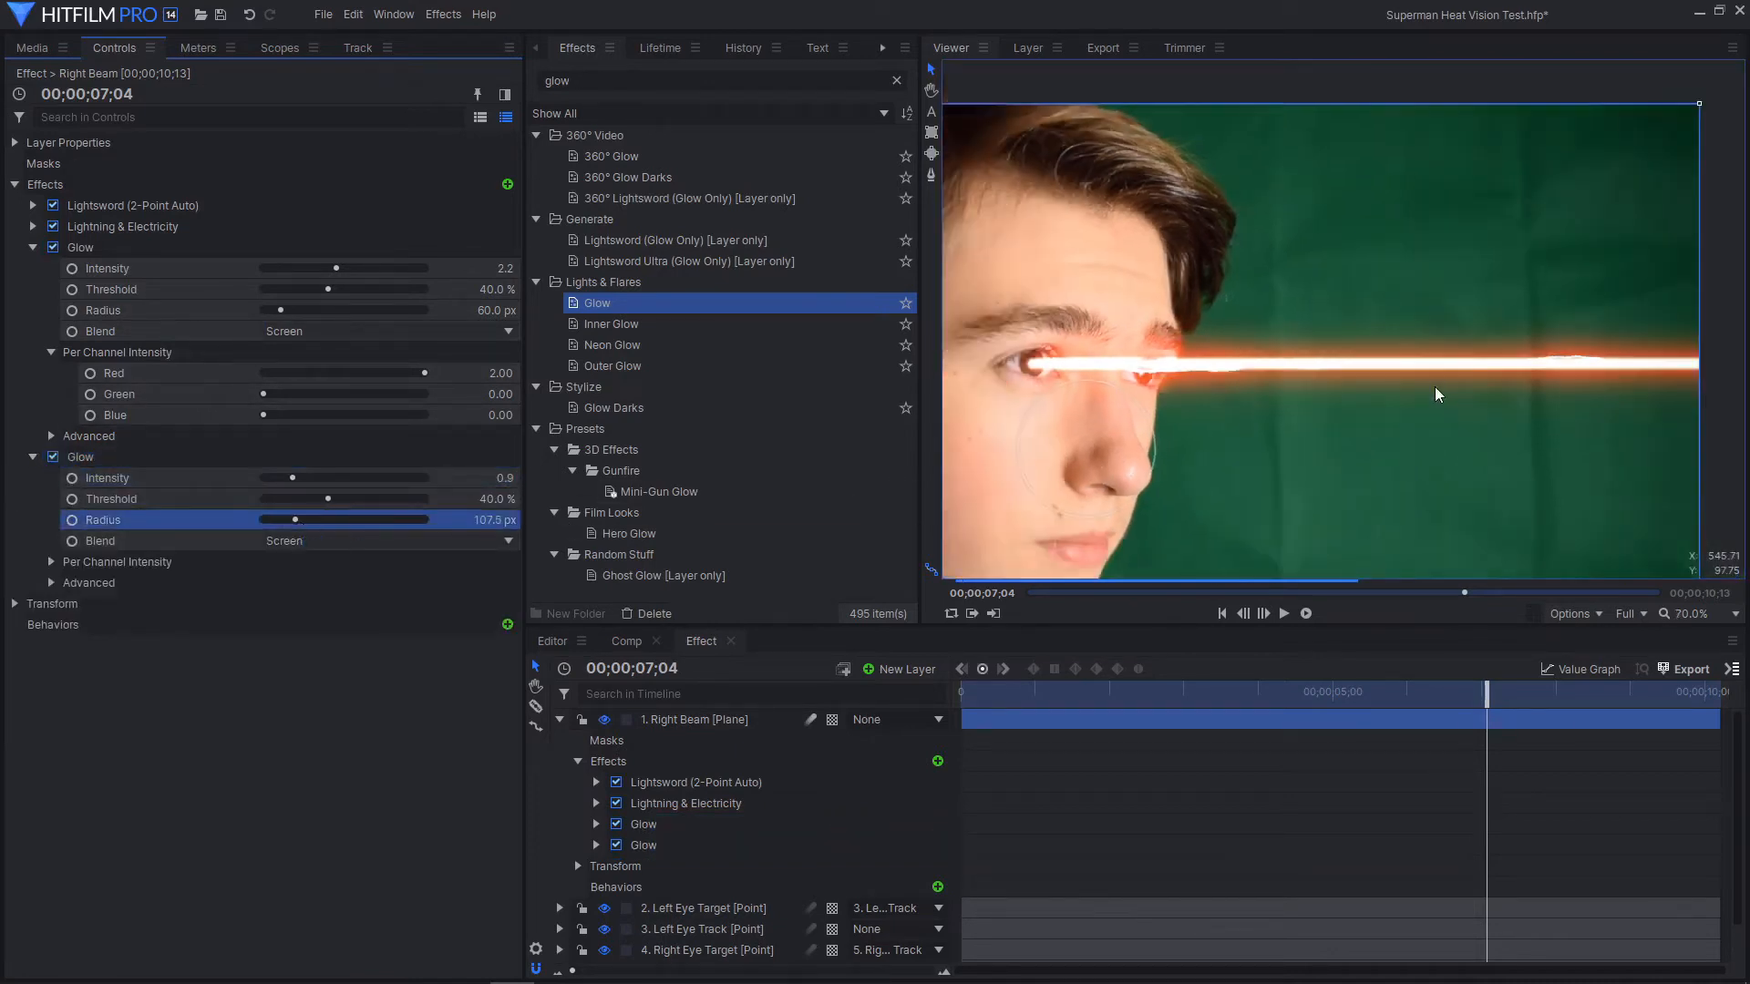
Duplicate the second Glow, set the third one's Intensity to 0.6 and Radius to 138.2 px, and check the full frame
{"action": "left_click", "coordinate": [131, 454]}
{"action": "right_click", "coordinate": [133, 457]}
{"action": "left_click", "coordinate": [205, 529]}
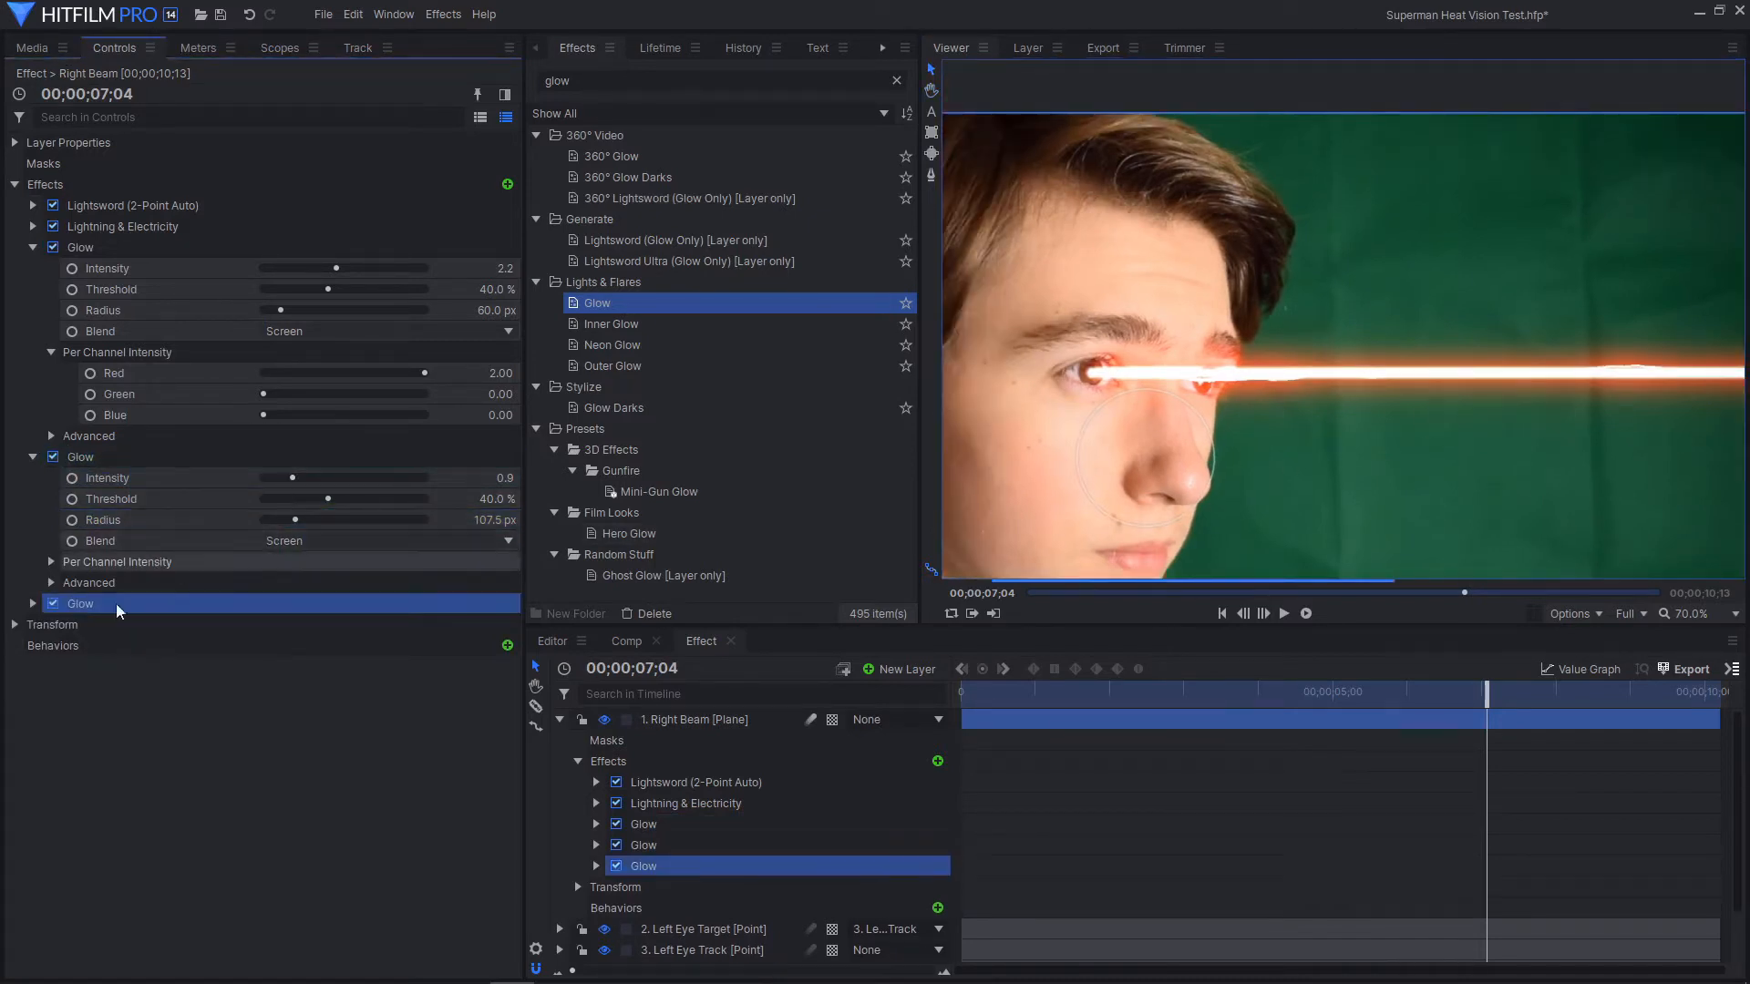
{"action": "left_click", "coordinate": [33, 603]}
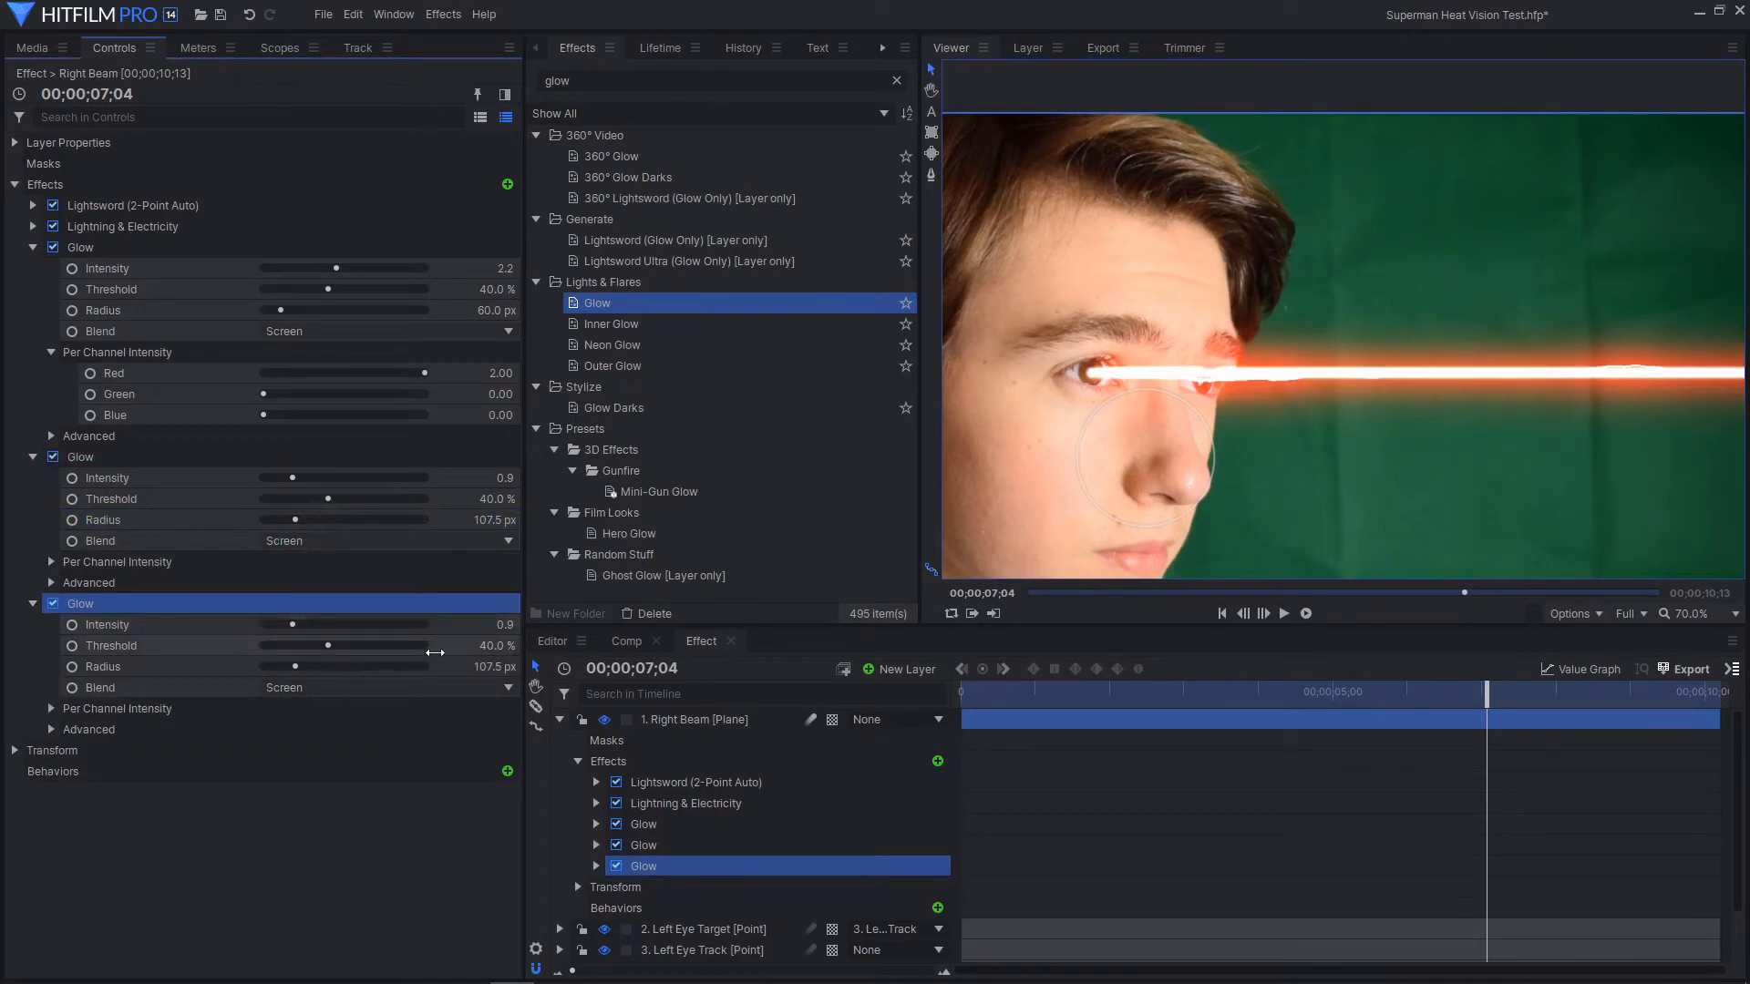
{"action": "left_click_drag", "start_coordinate": [288, 626], "coordinate": [305, 669]}
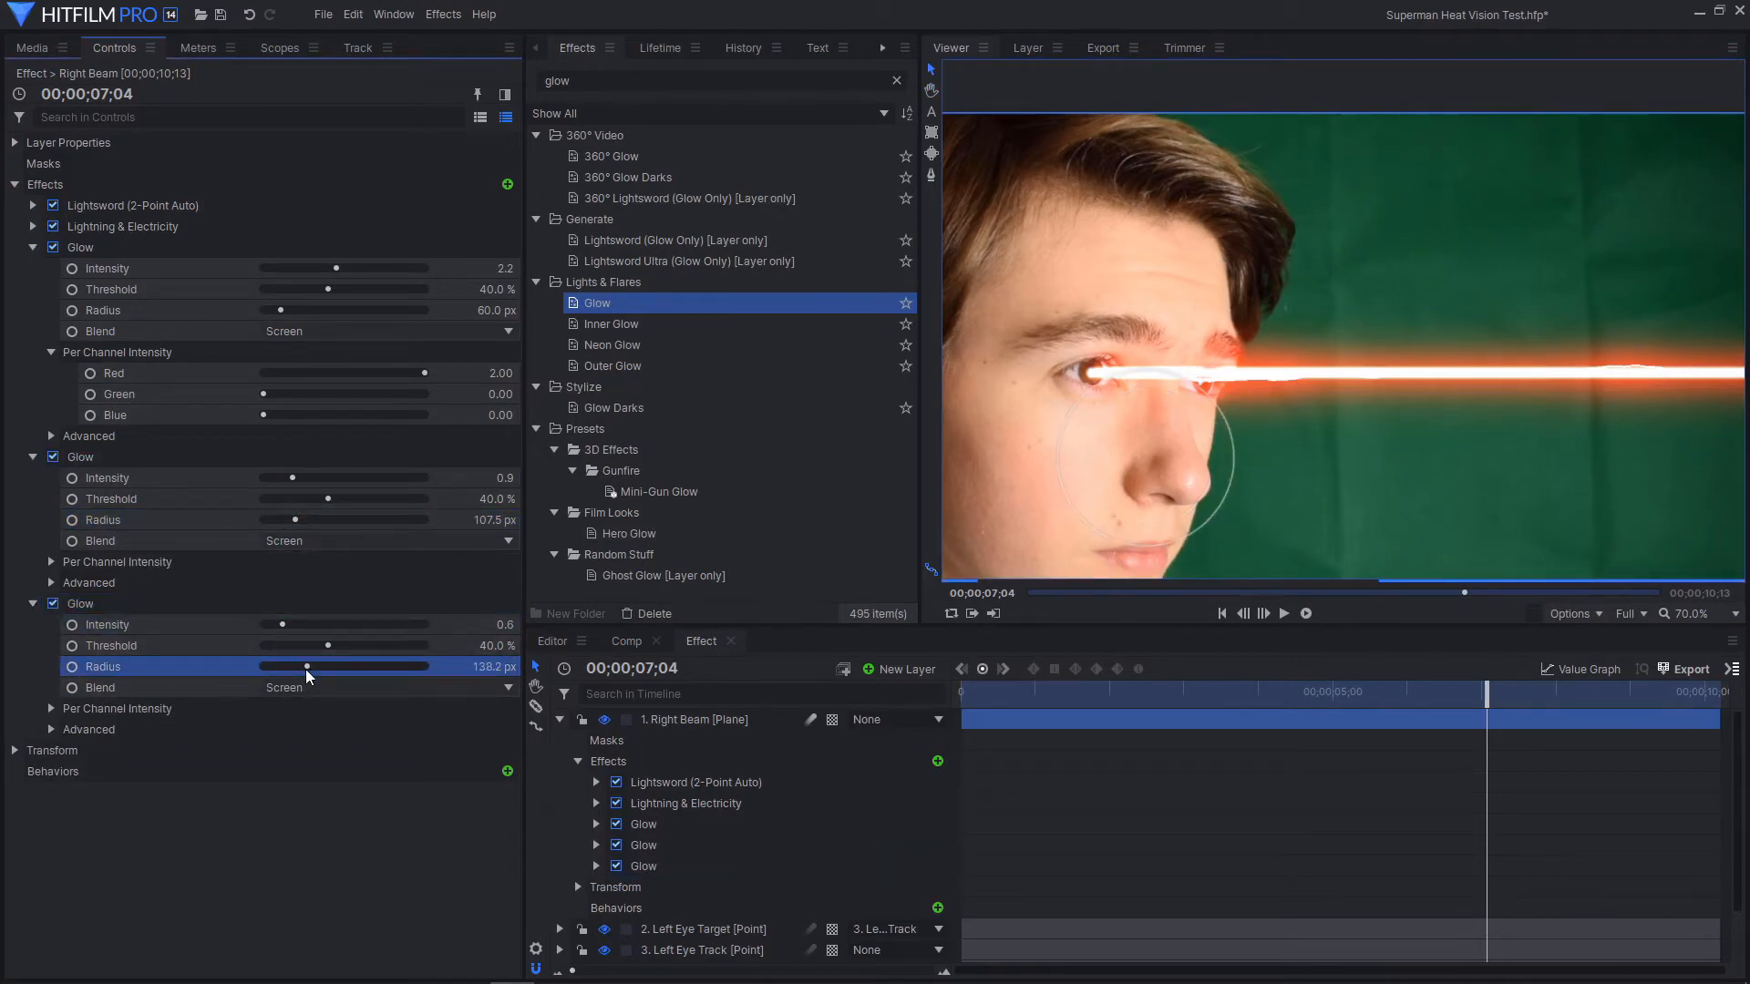
{"action": "scroll", "coordinate": [1340, 489], "scroll_direction": "down", "scroll_amount": 2}
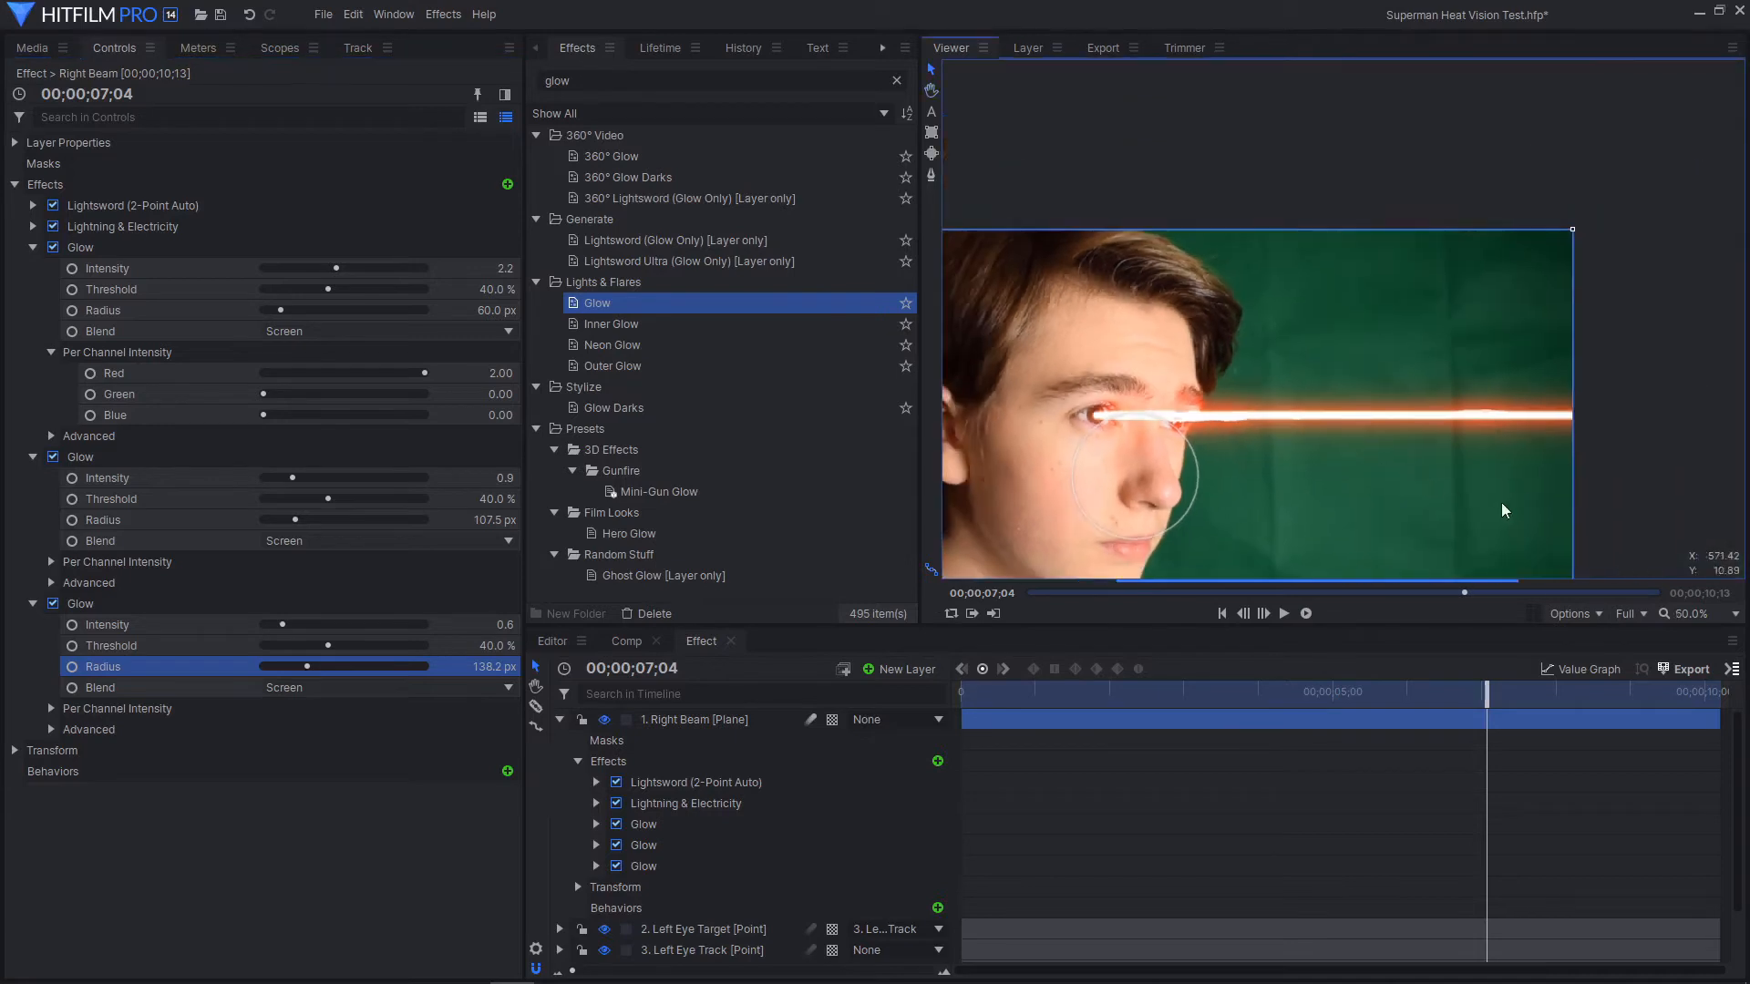
{"action": "left_click", "coordinate": [1737, 617]}
{"action": "left_click", "coordinate": [1697, 916]}
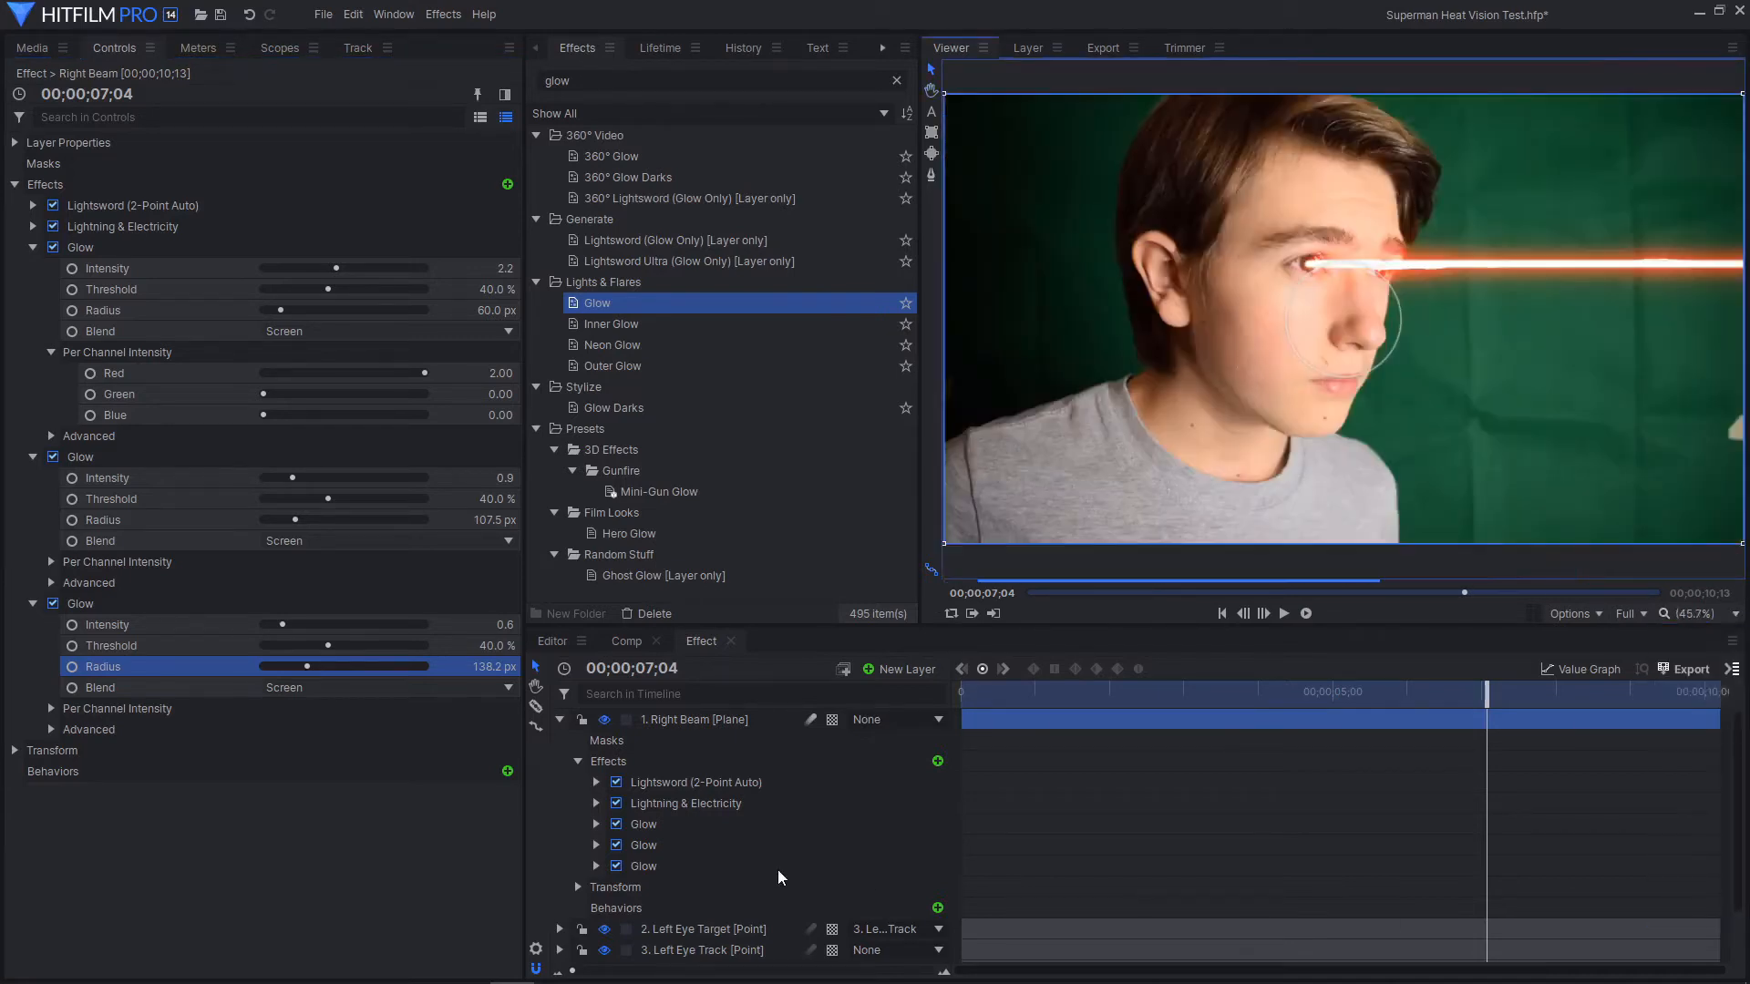
{"action": "left_click", "coordinate": [448, 827]}
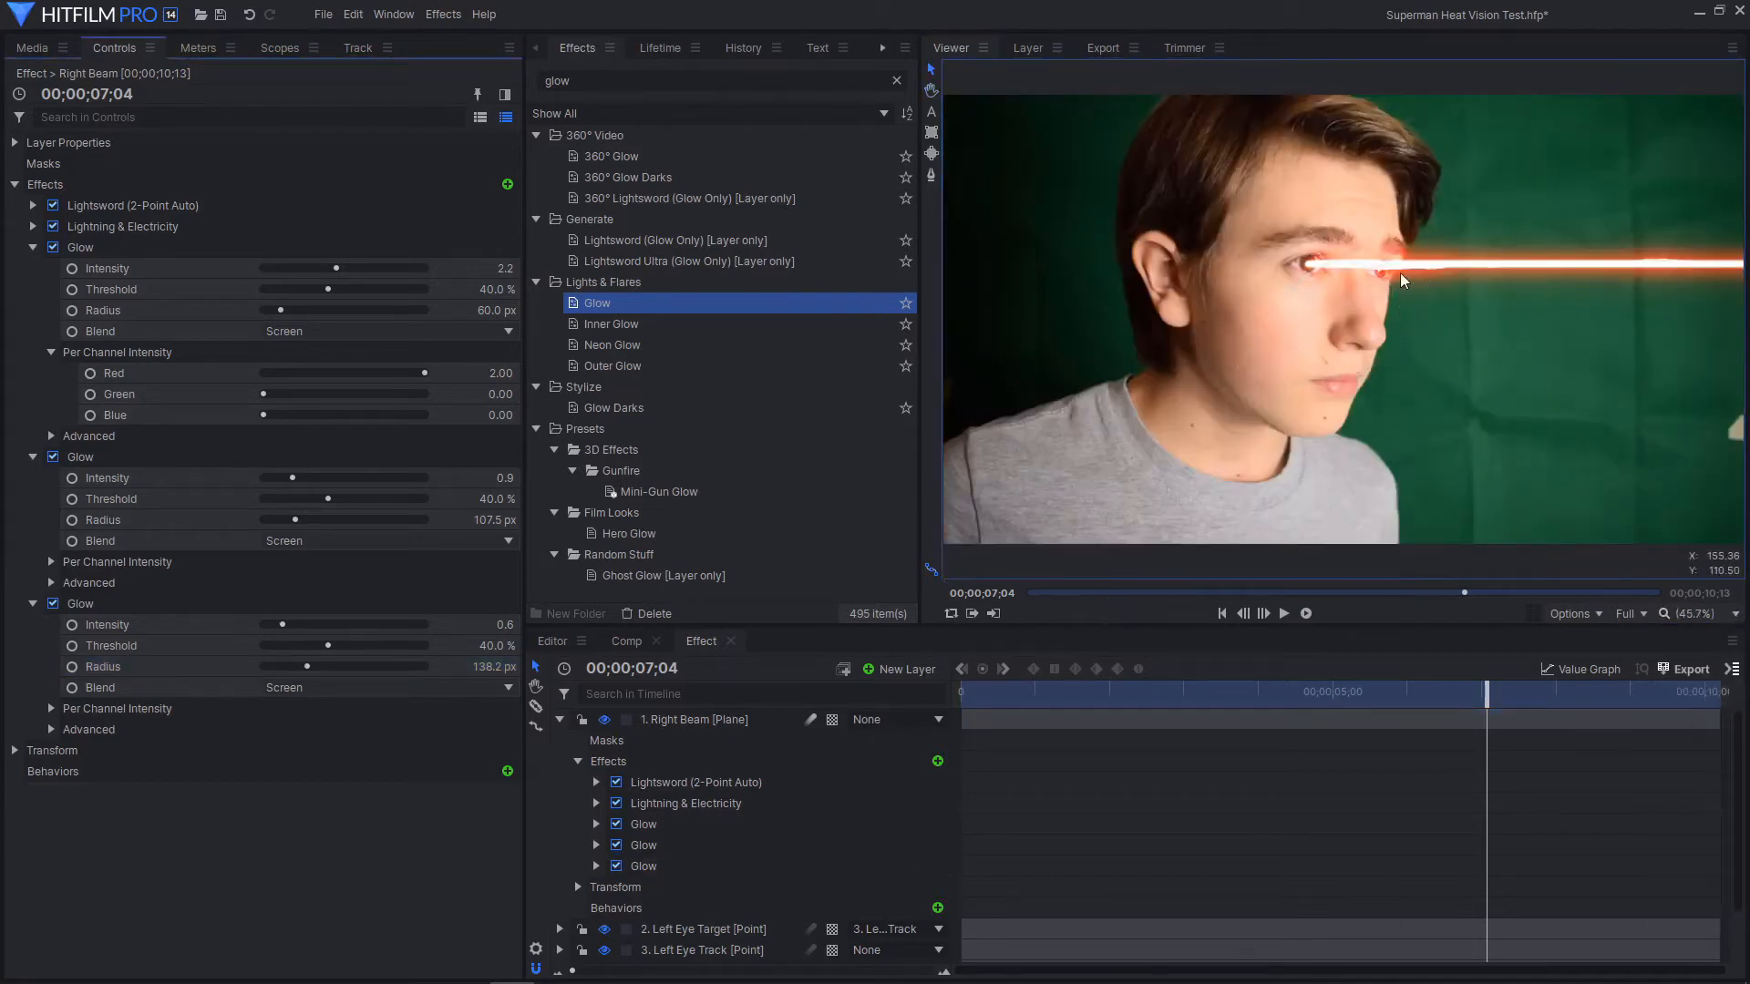
Duplicate the Lightsword and Lightning & Electricity effects on Right Beam and reorder them into two Lightsword and lightning pairs
{"action": "left_click", "coordinate": [33, 604]}
{"action": "left_click", "coordinate": [30, 463]}
{"action": "left_click", "coordinate": [33, 247]}
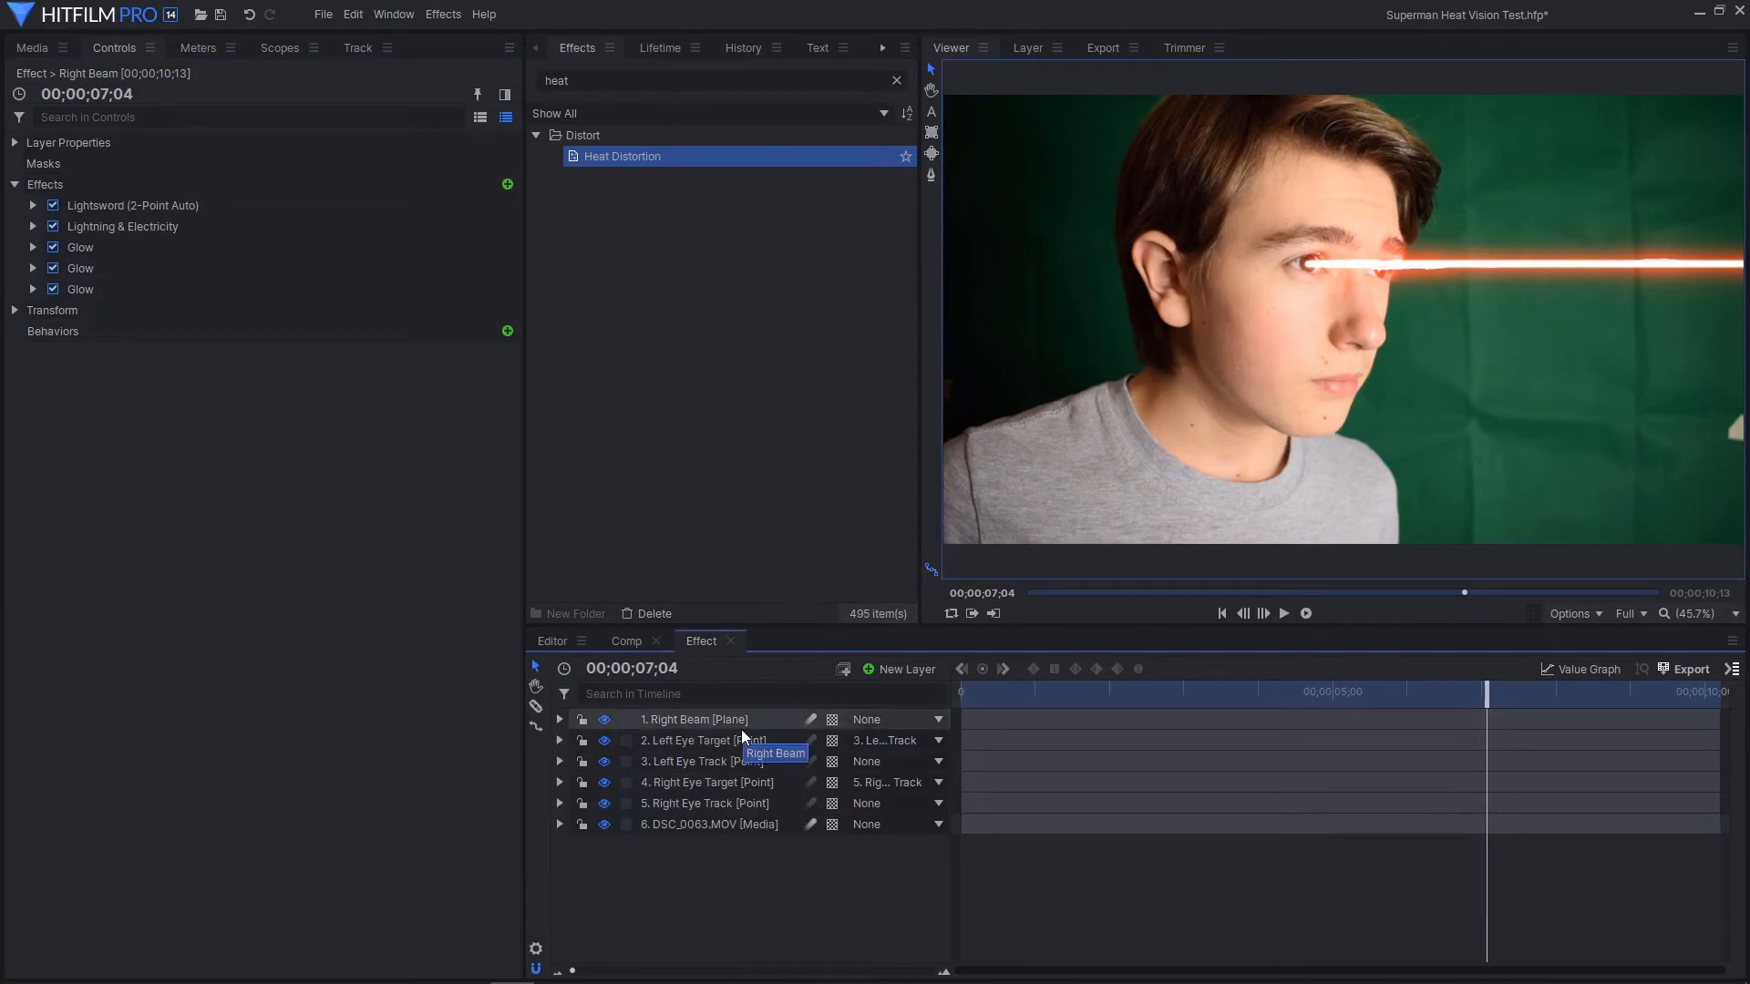
{"action": "left_click", "coordinate": [142, 226]}
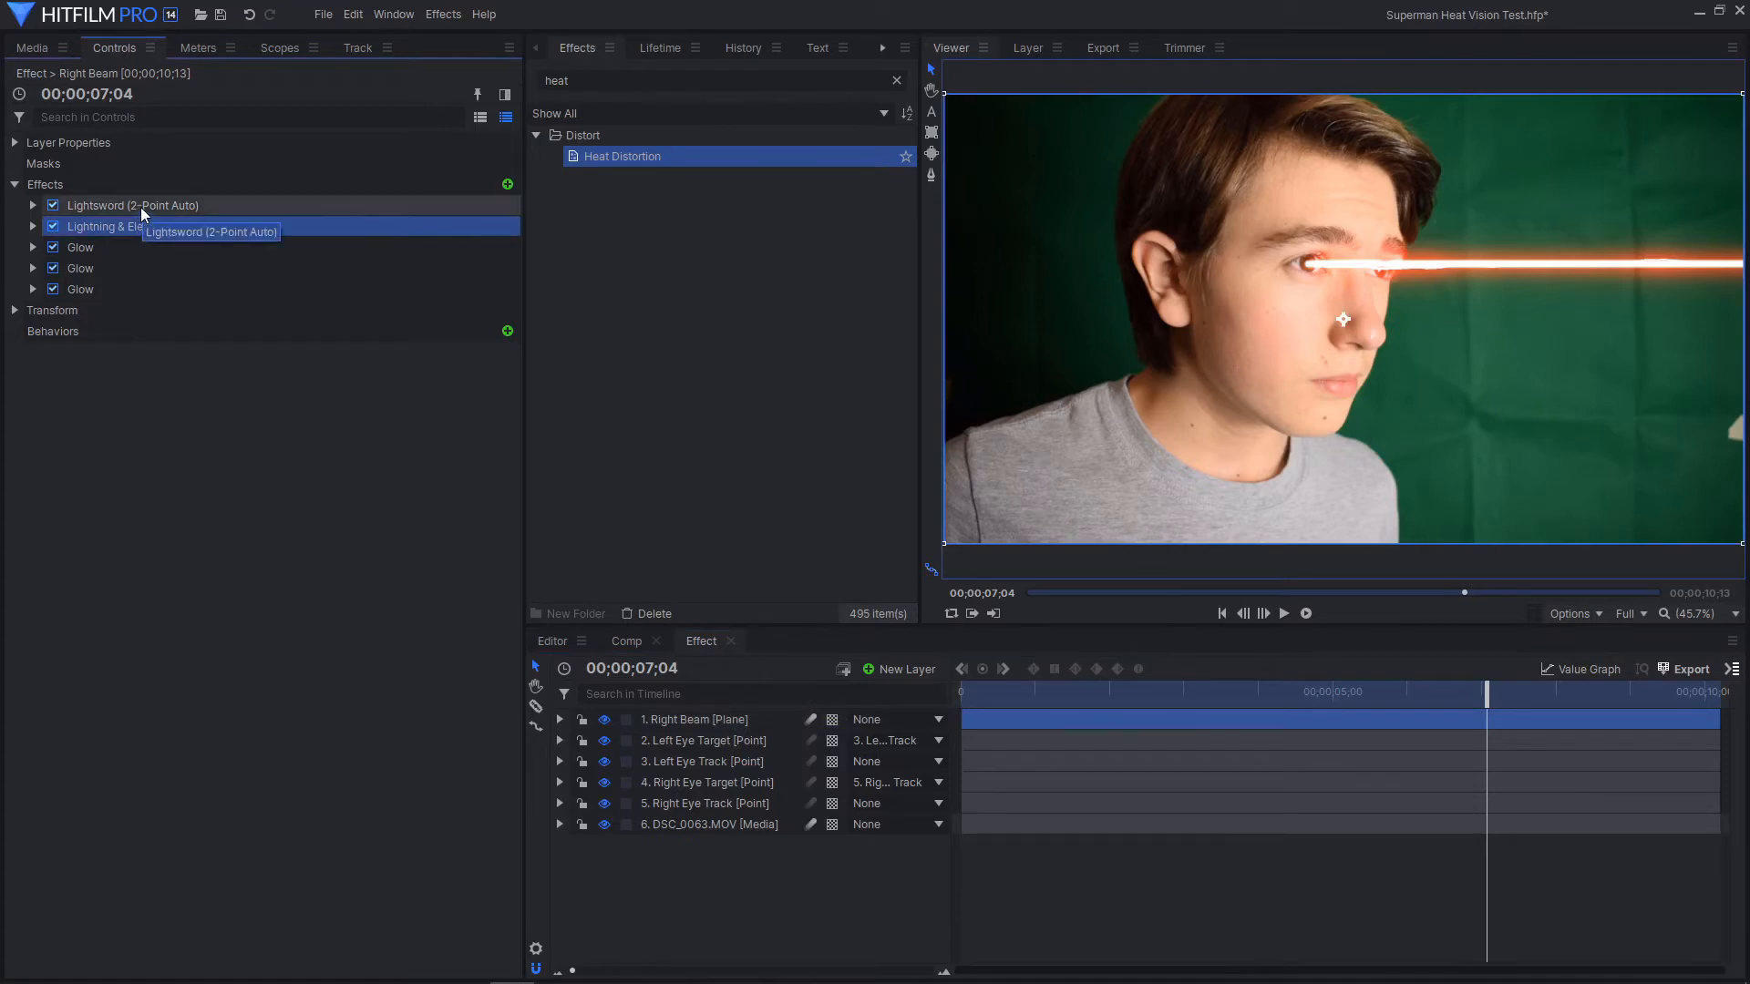
{"action": "left_click", "coordinate": [141, 206], "text": "ctrl"}
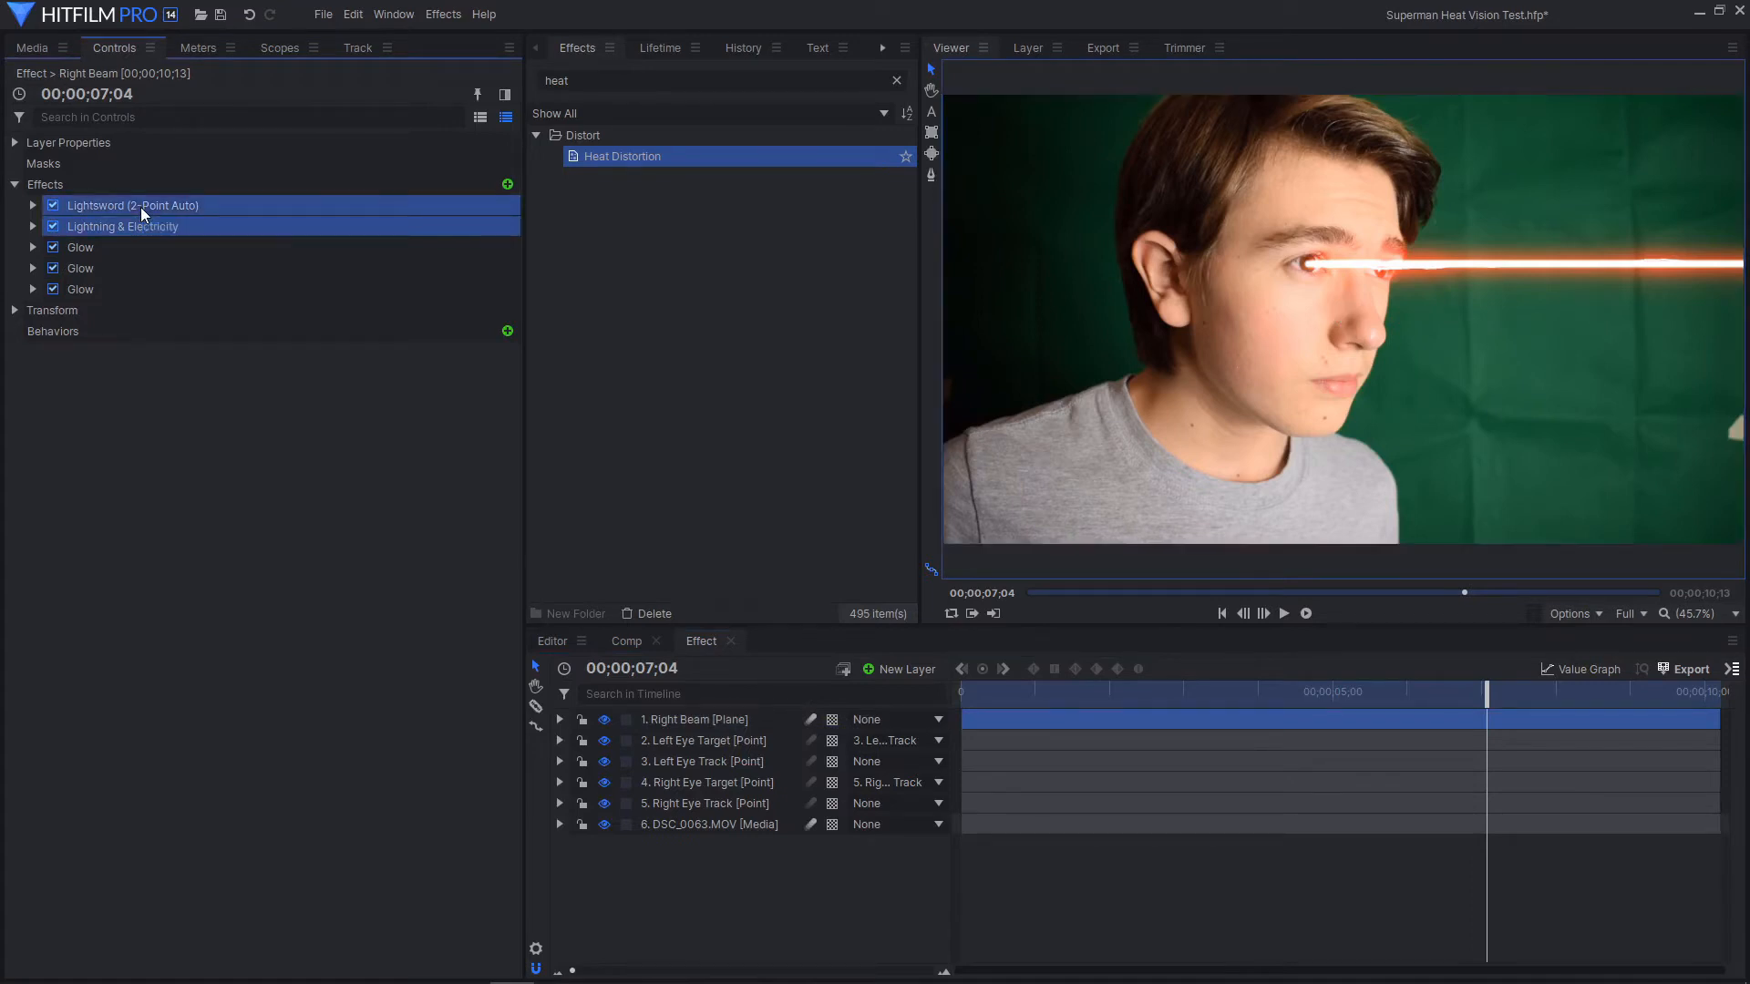
{"action": "right_click", "coordinate": [140, 226]}
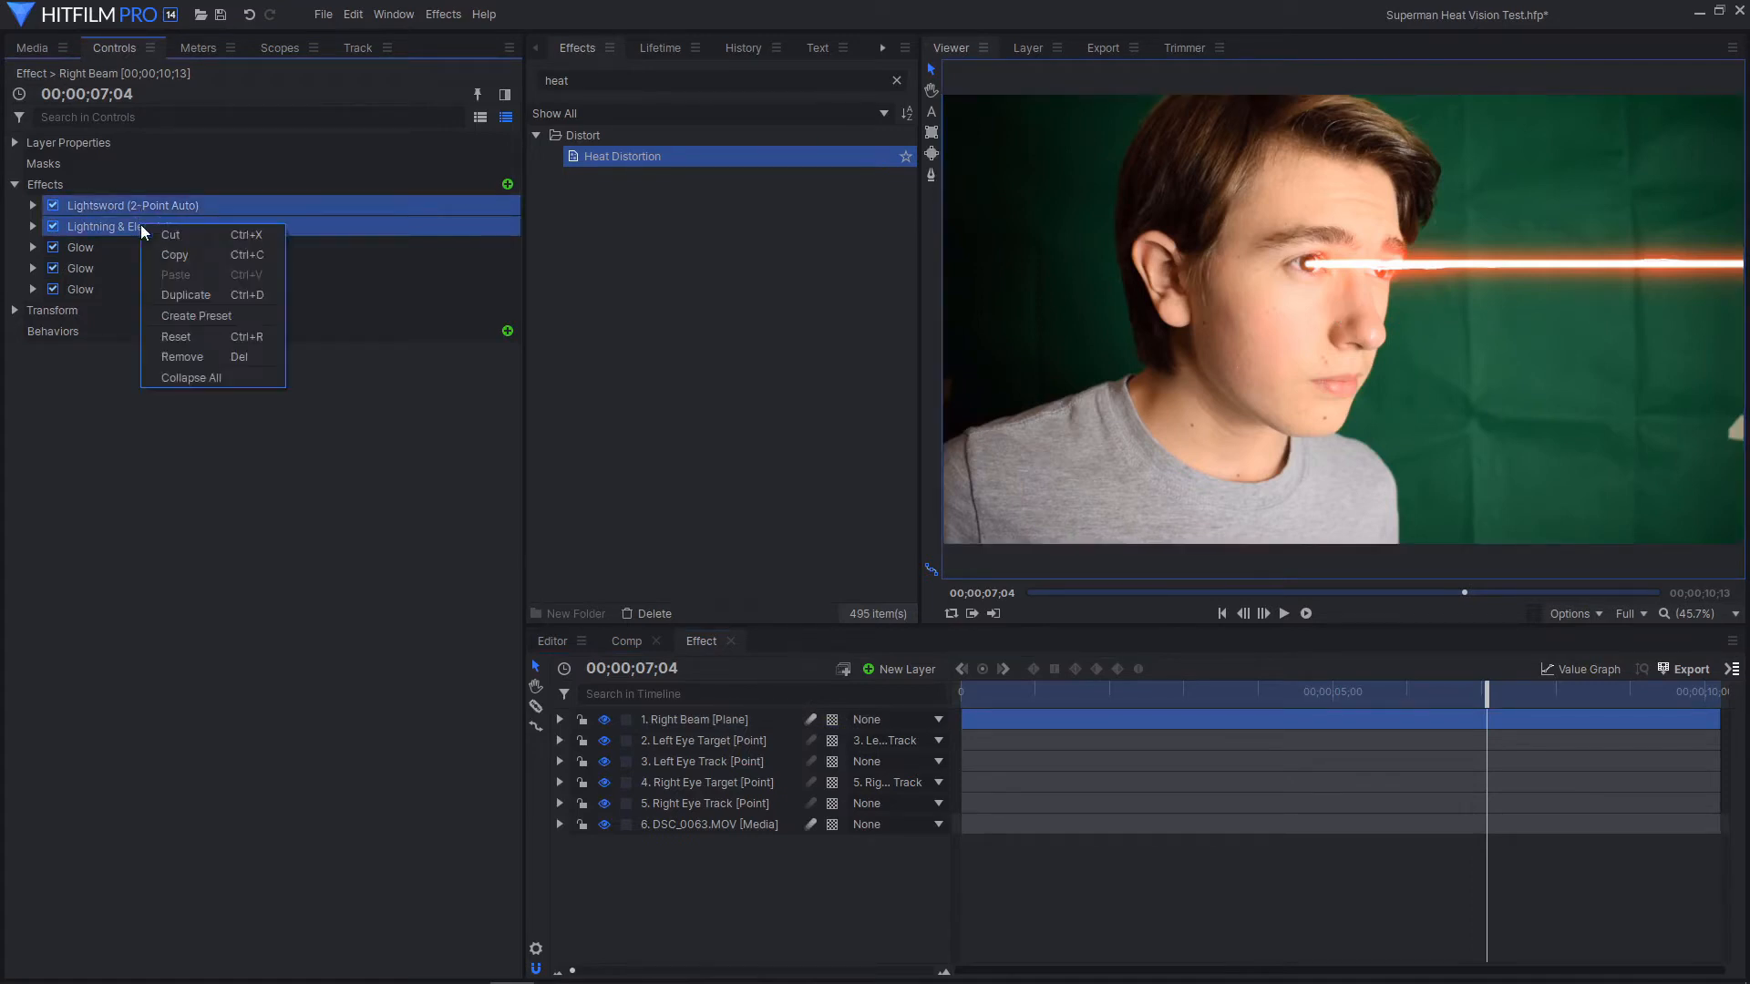
{"action": "left_click", "coordinate": [206, 288]}
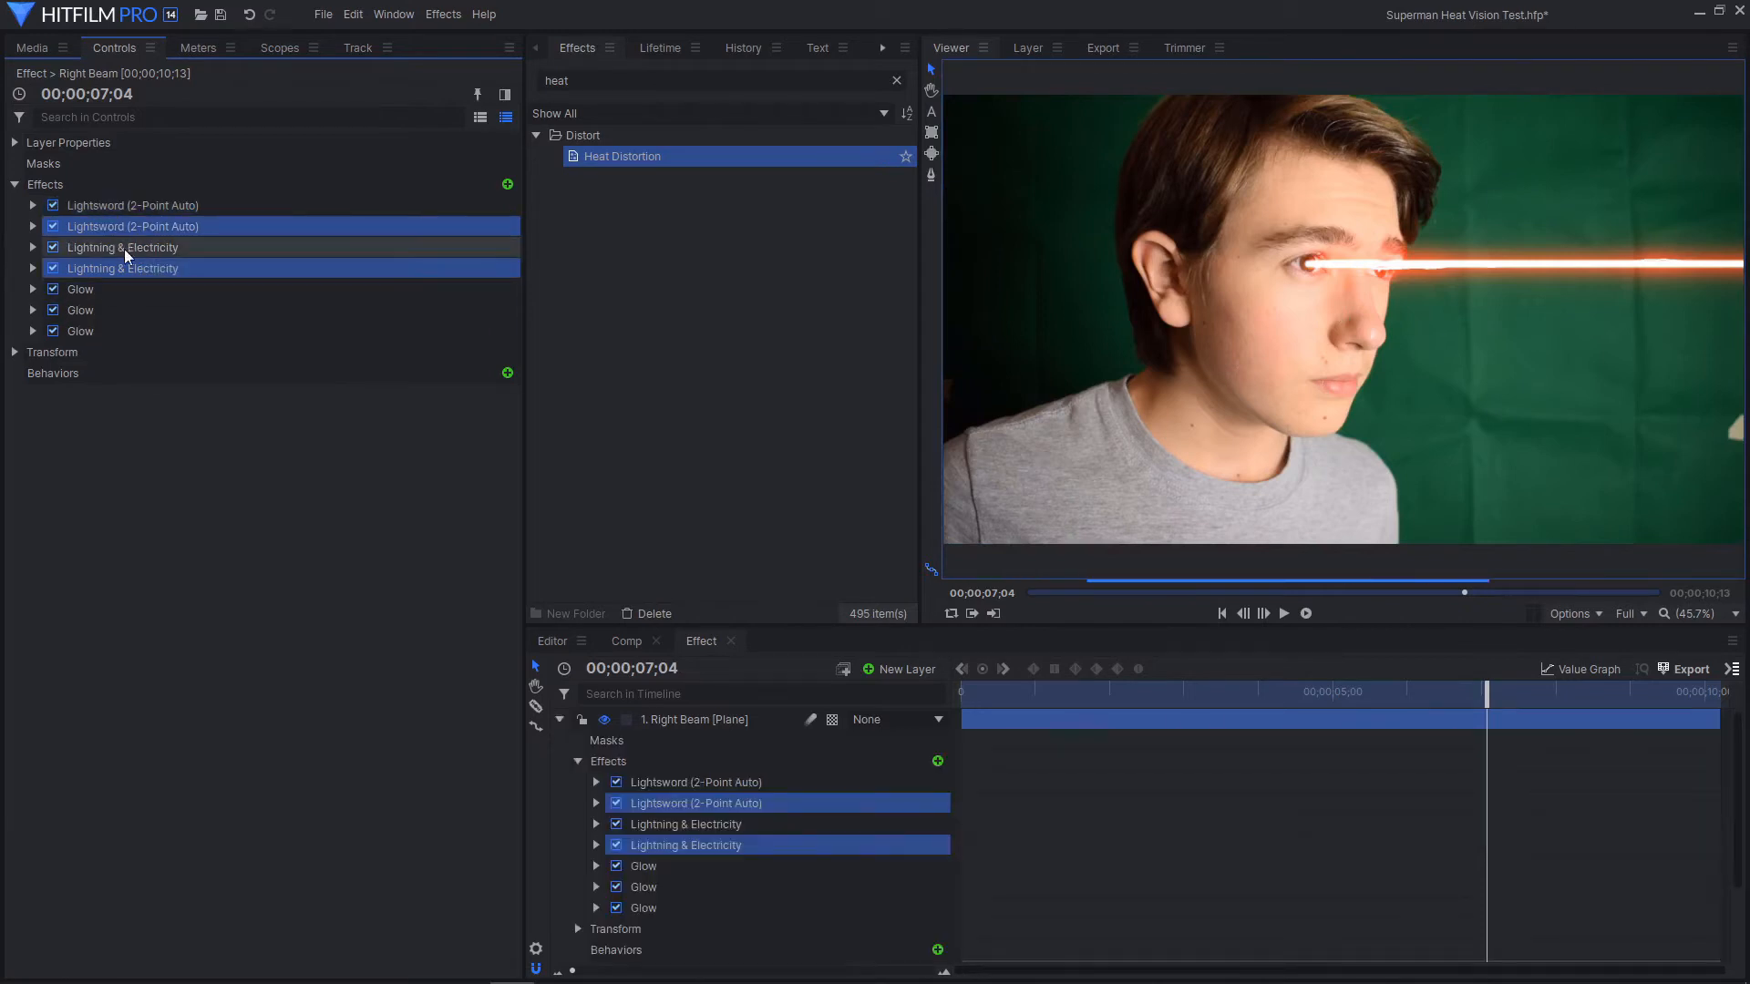
{"action": "left_click_drag", "start_coordinate": [135, 223], "coordinate": [152, 240]}
Rename the first effect pair as "Right Eye LightSword" and "Right Eye Lightning"
{"action": "double_click", "coordinate": [135, 202]}
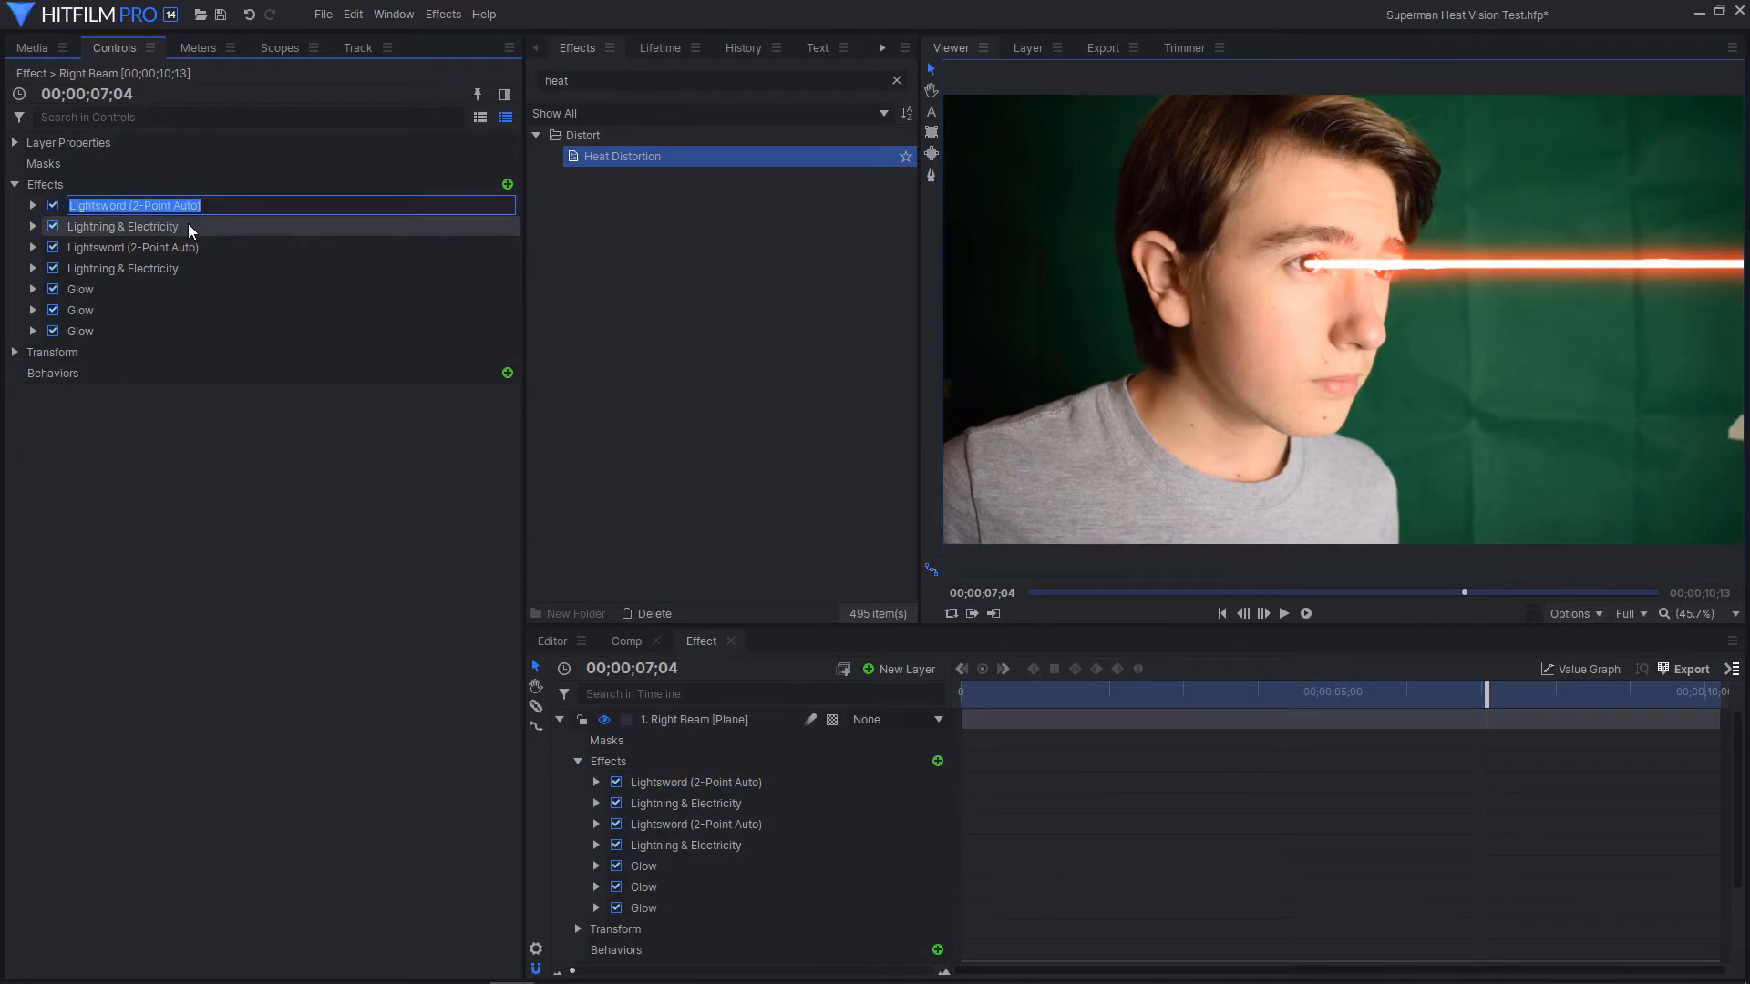
{"action": "type", "text": "Right"}
{"action": "type", "text": "Eye LightSword"}
{"action": "left_click", "coordinate": [188, 226]}
{"action": "left_click", "coordinate": [127, 228]}
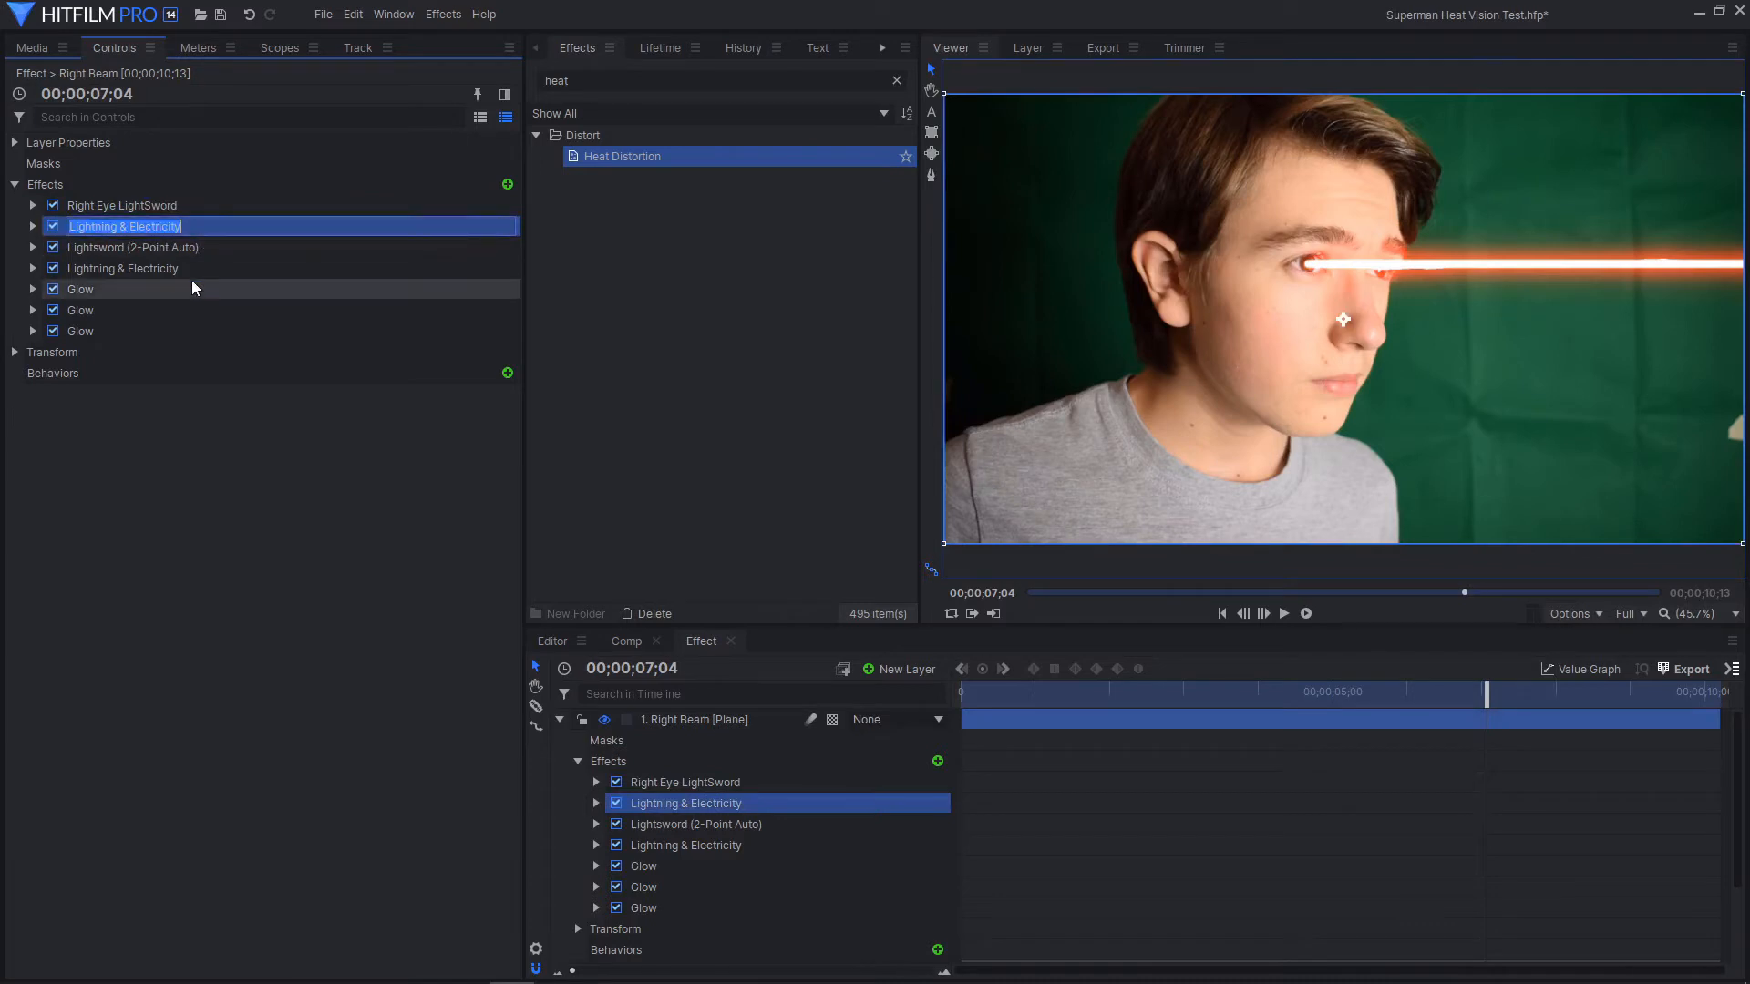
{"action": "type", "text": "Right Eye Lightning"}
{"action": "key", "text": "Return"}
Rename the second Lightsword and lightning pair as "Left Eye LightSword" and "Left Eye Lightning"
{"action": "left_click", "coordinate": [137, 252]}
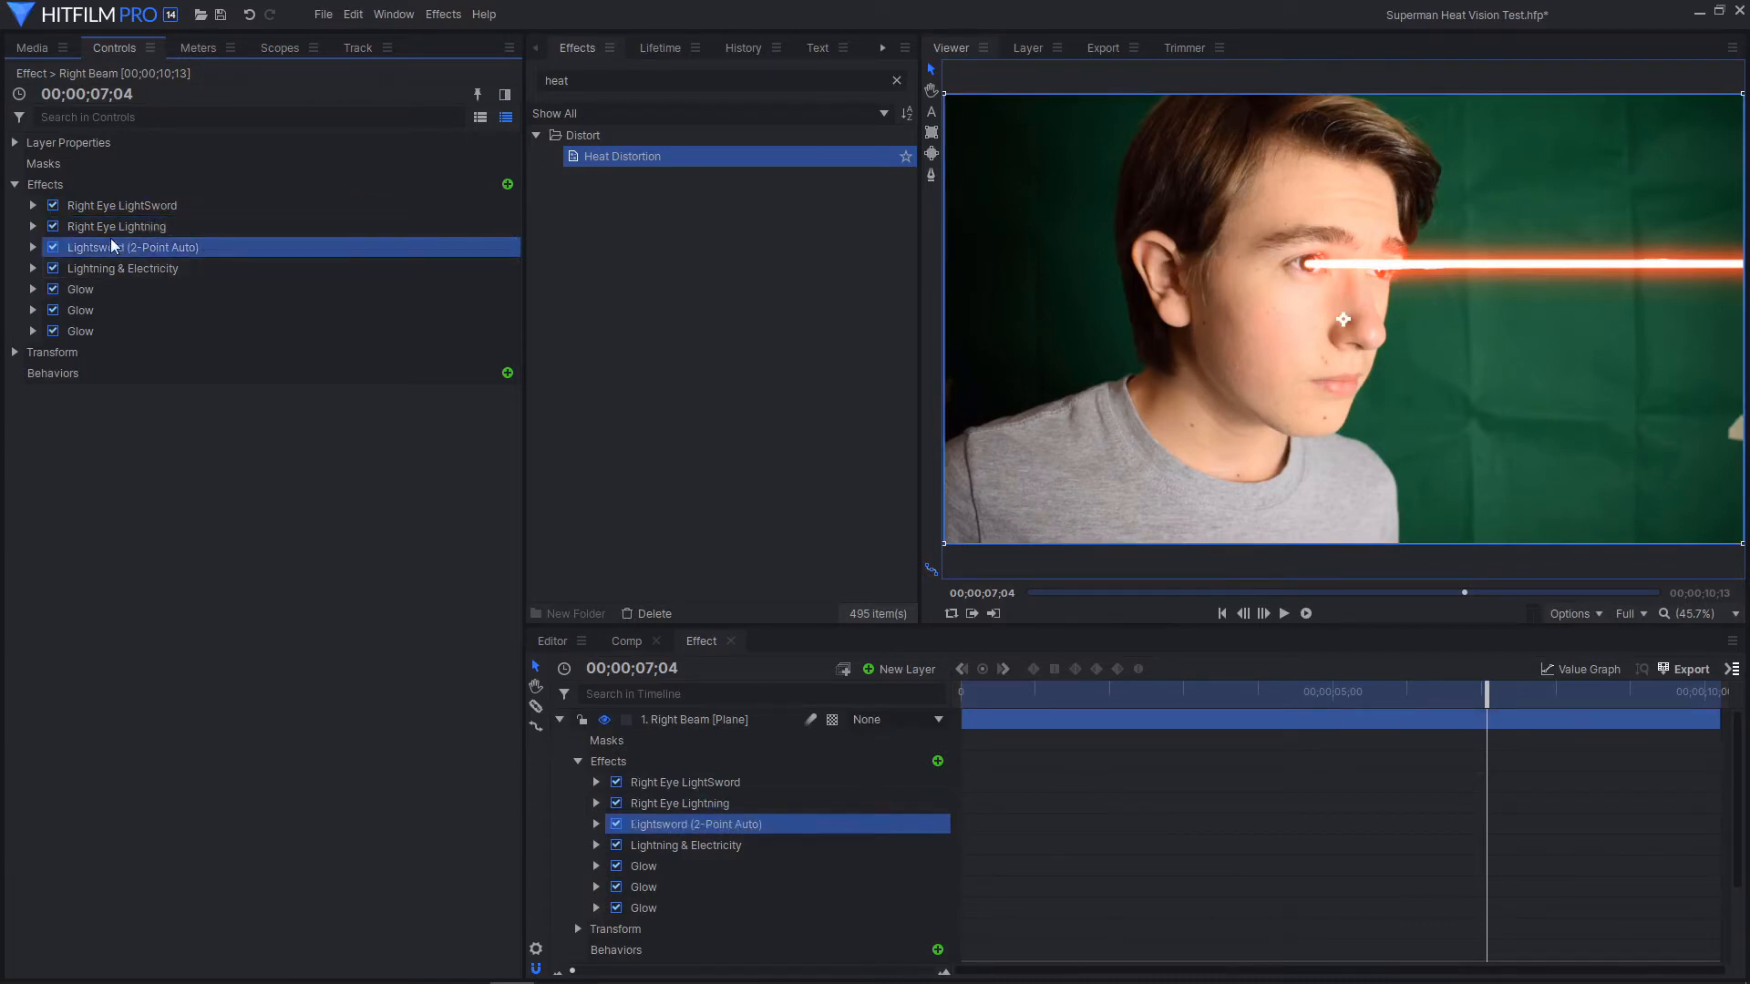
{"action": "left_click", "coordinate": [111, 244]}
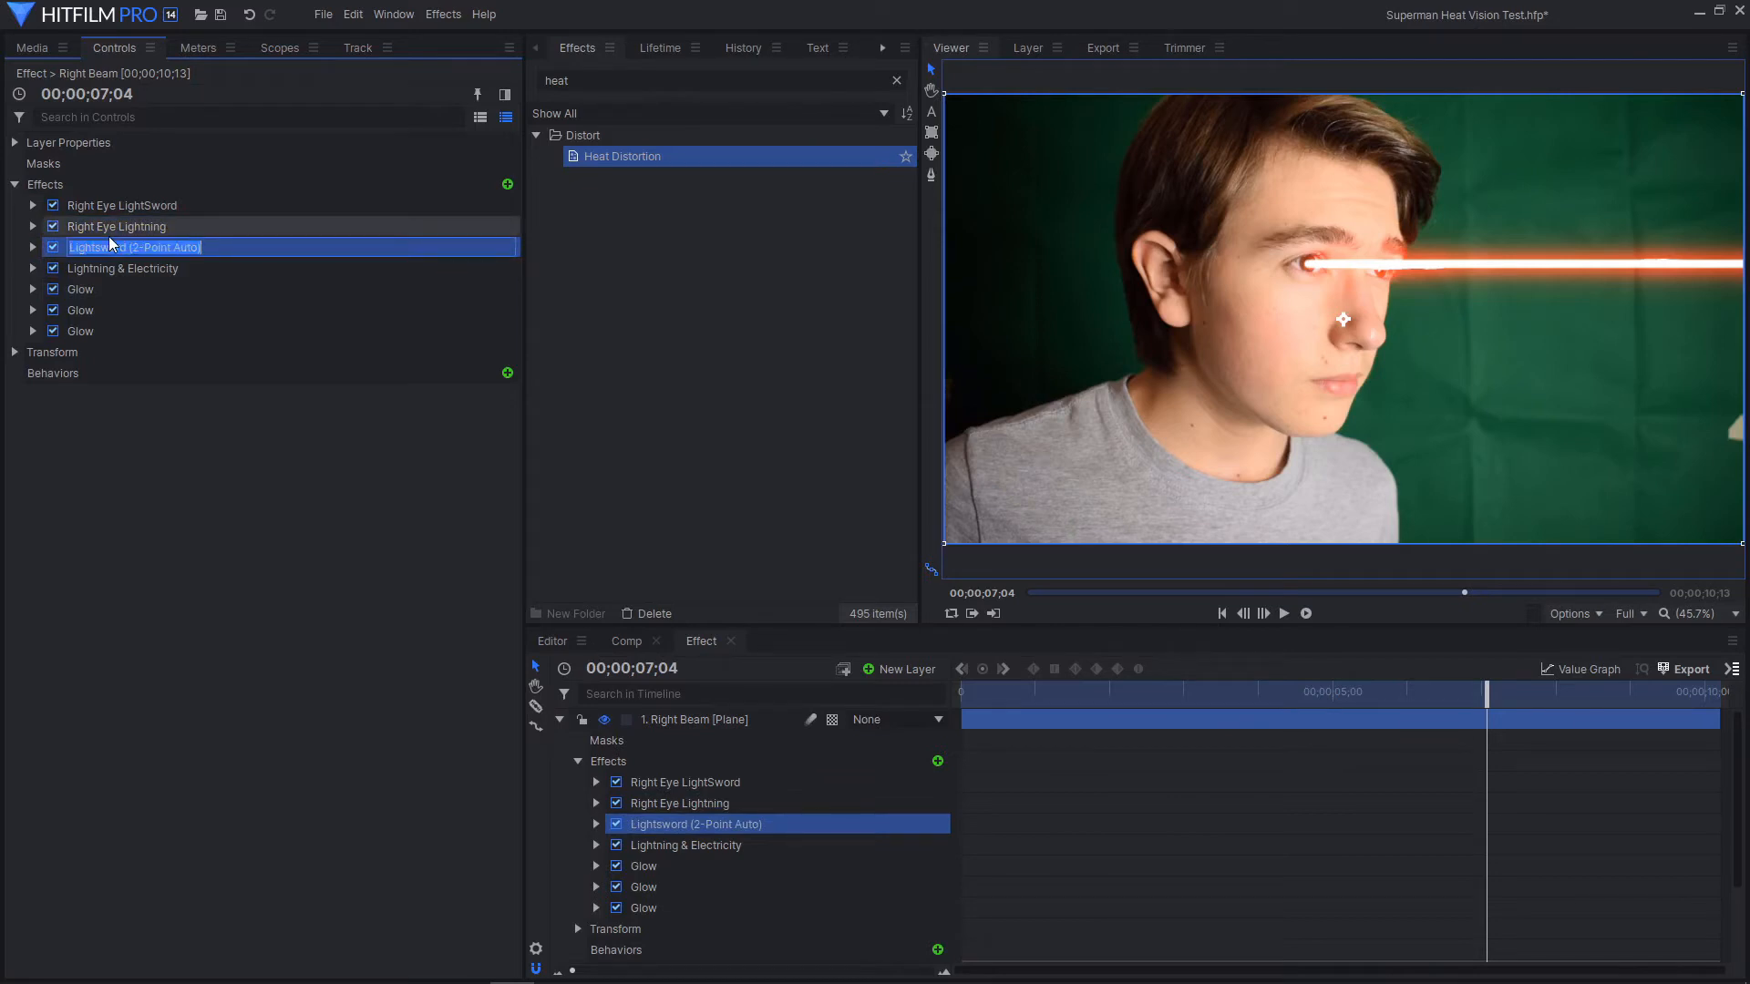
{"action": "type", "text": "Left Eye LightSword"}
{"action": "key", "text": "Return"}
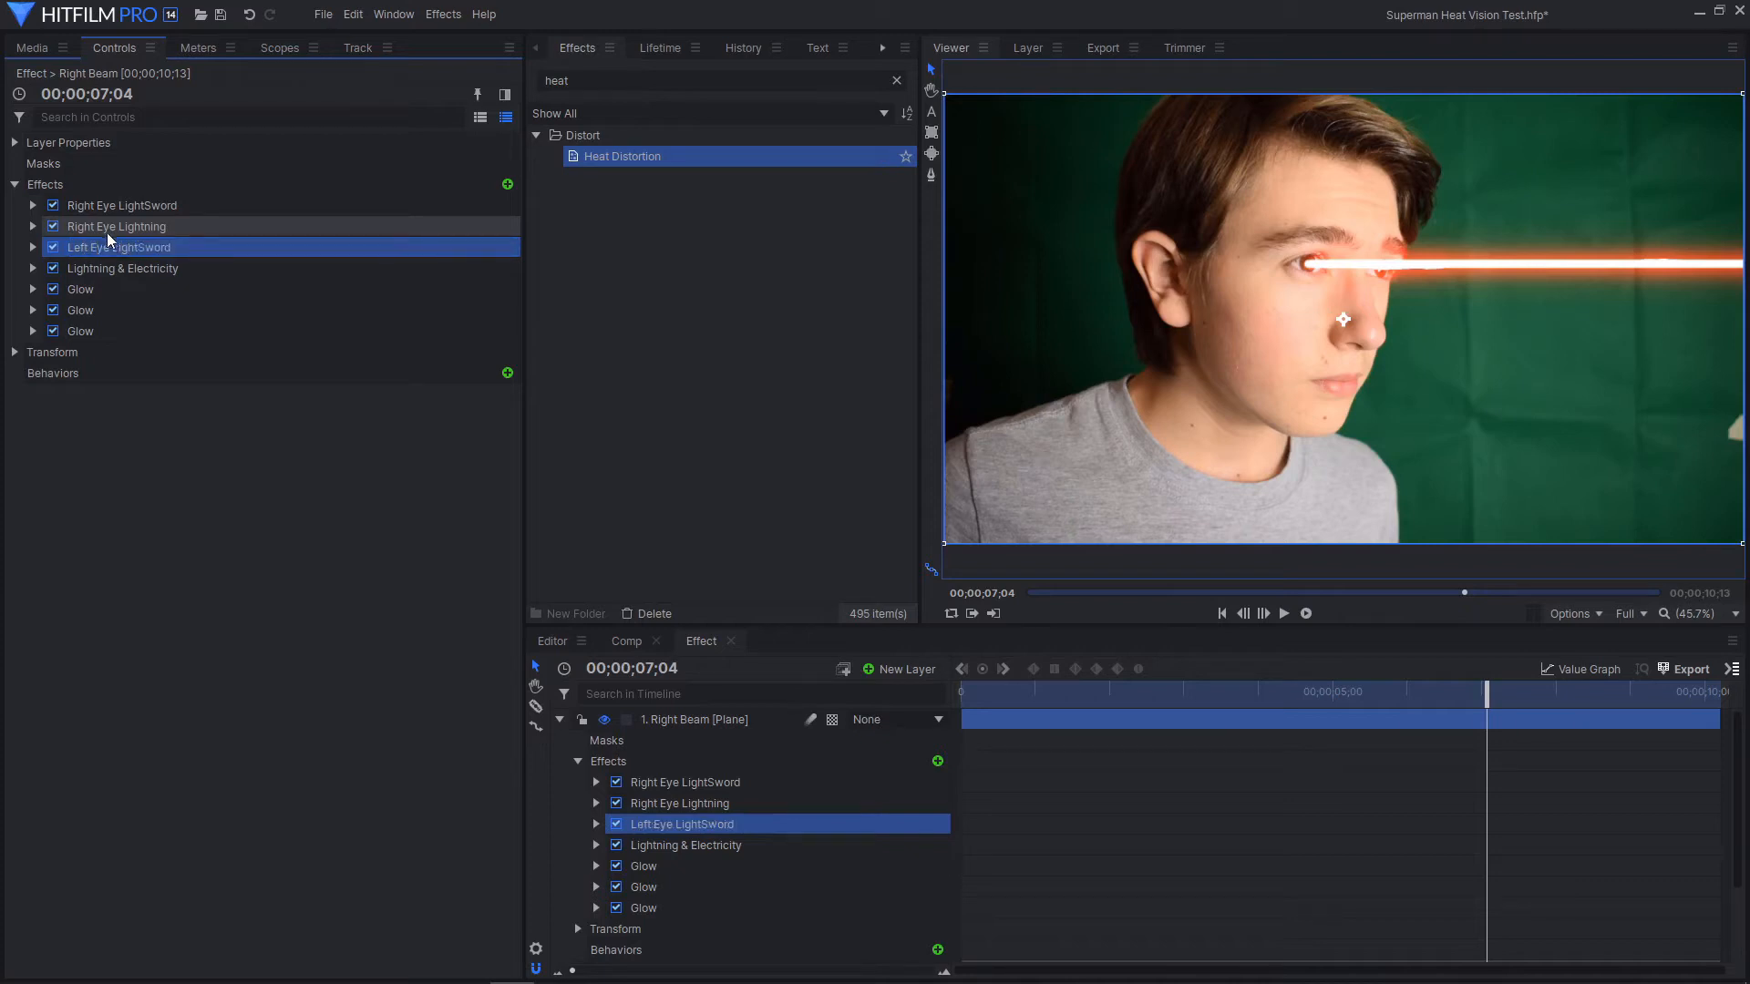
{"action": "left_click", "coordinate": [129, 270]}
{"action": "key", "text": "F2"}
{"action": "type", "text": "Left Eye Lightning"}
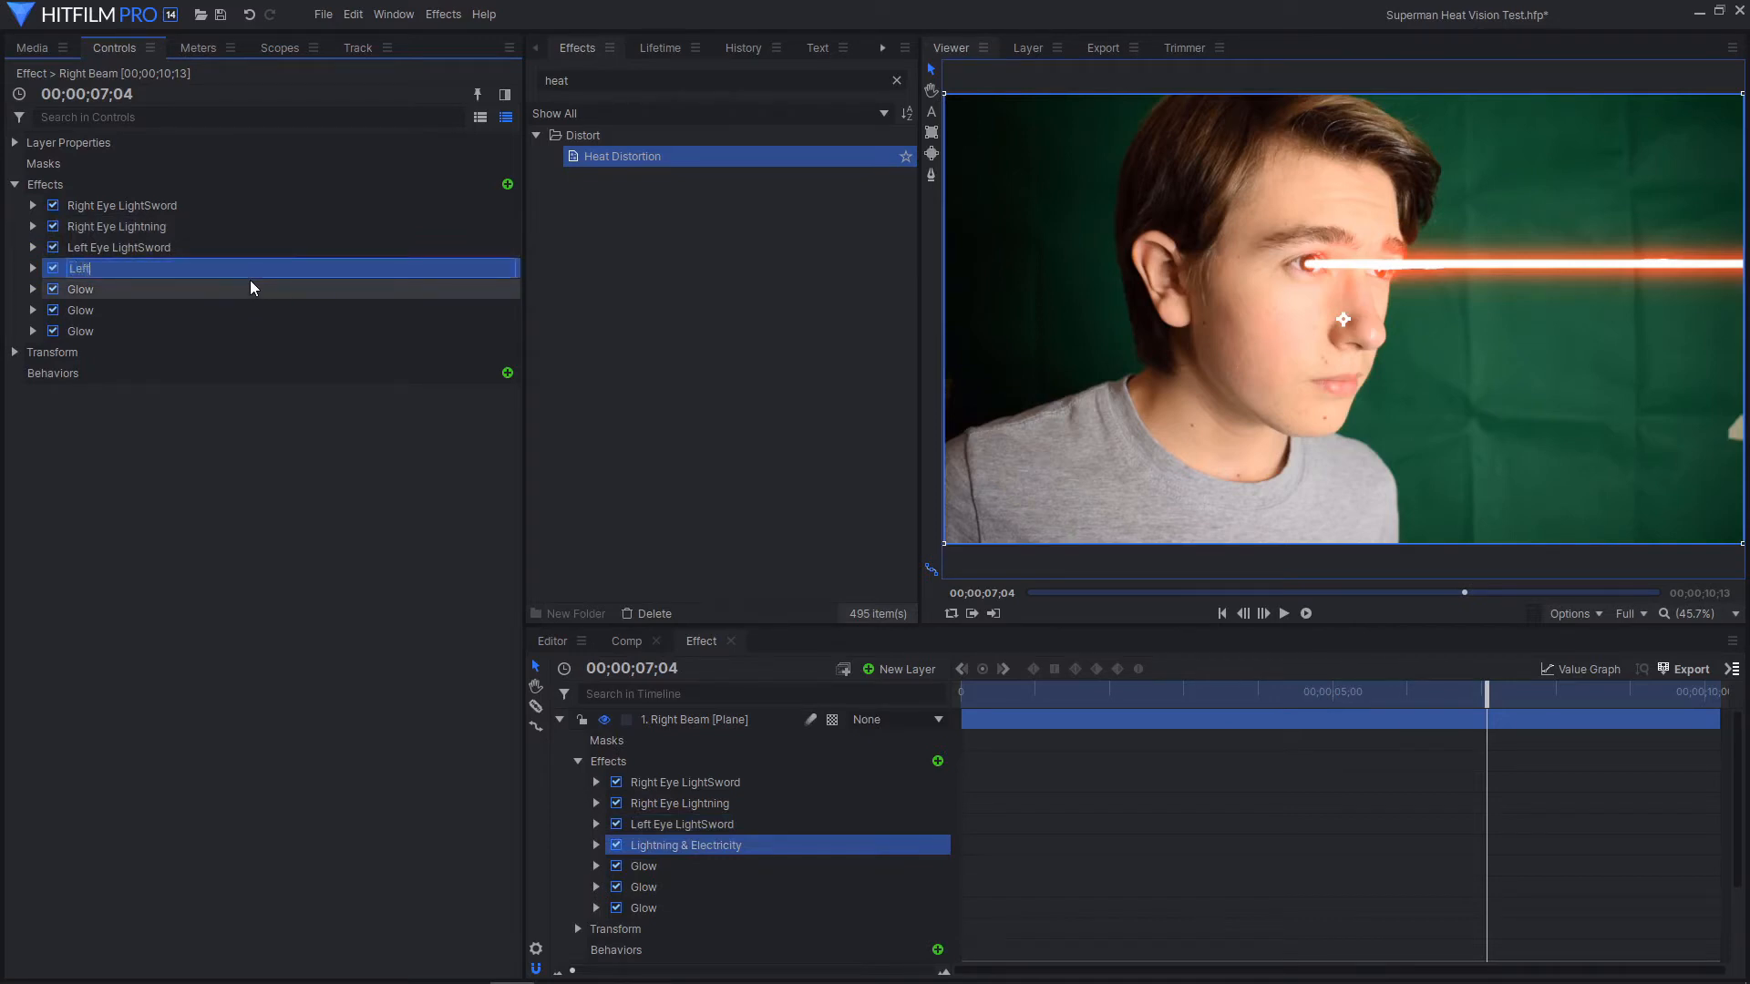
{"action": "key", "text": "Return"}
Set the Left Eye LightSword's Hilt position to Left Eye Track and its Tip position to Left Eye Target
{"action": "left_click", "coordinate": [106, 246]}
{"action": "left_click", "coordinate": [37, 248]}
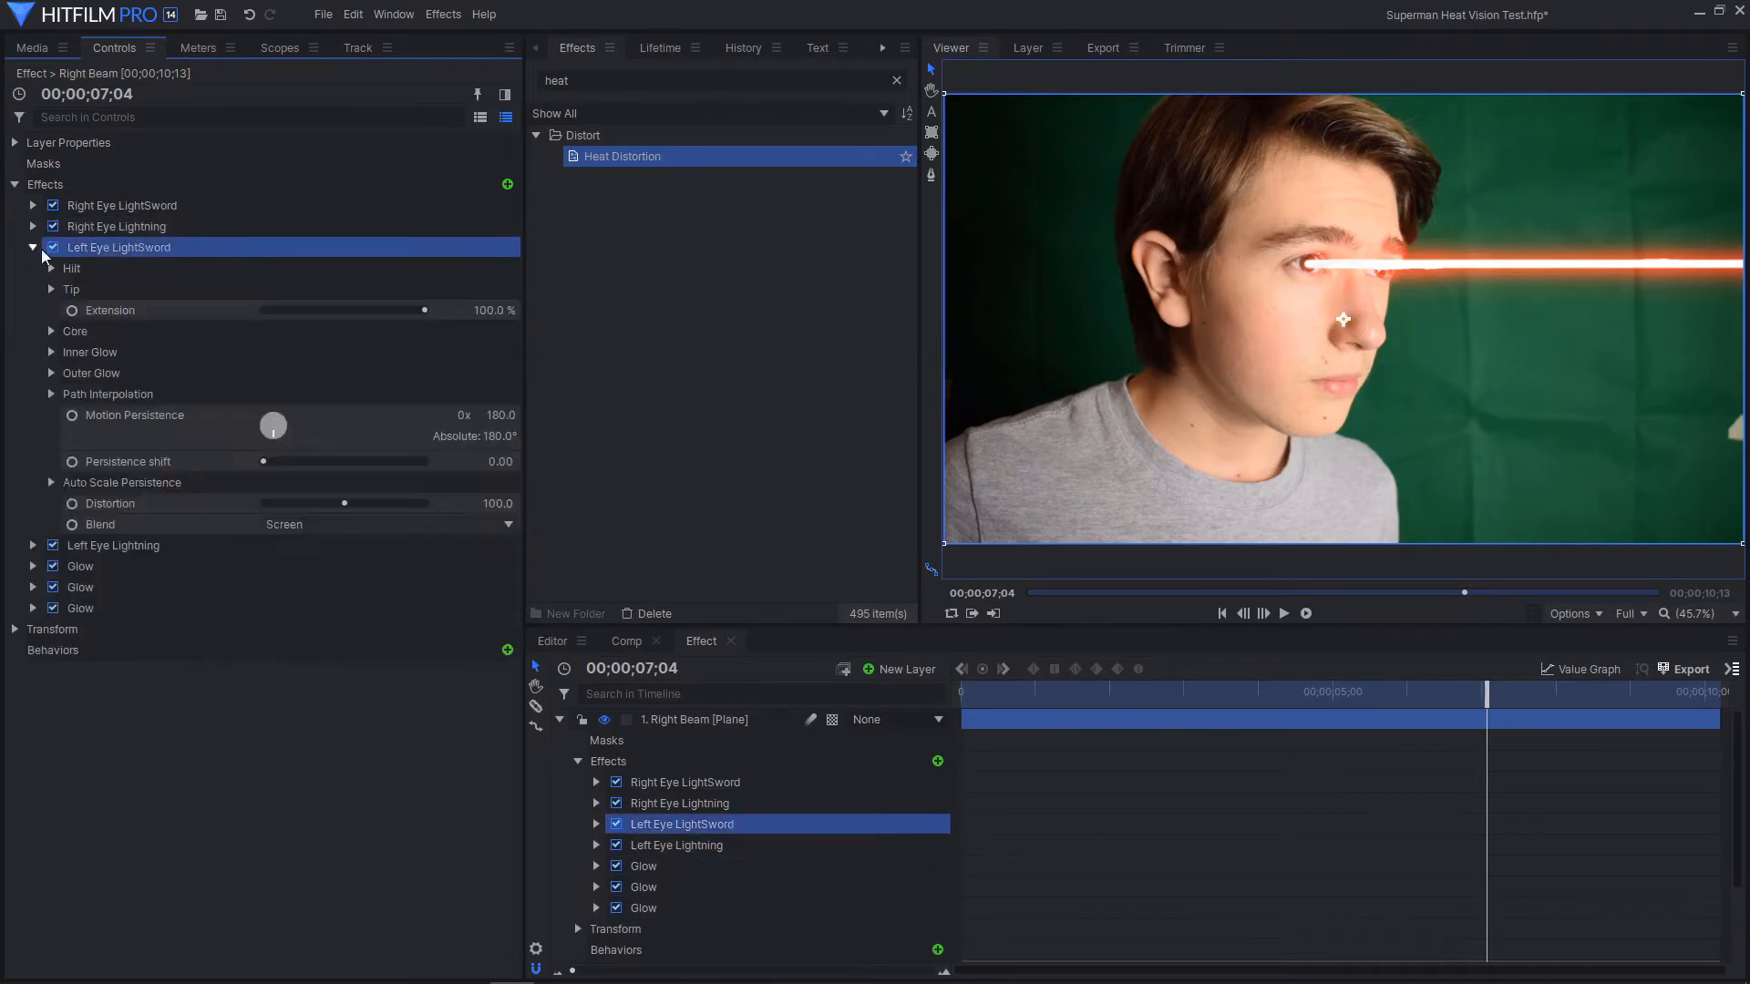
{"action": "left_click", "coordinate": [51, 270]}
{"action": "left_click", "coordinate": [52, 352]}
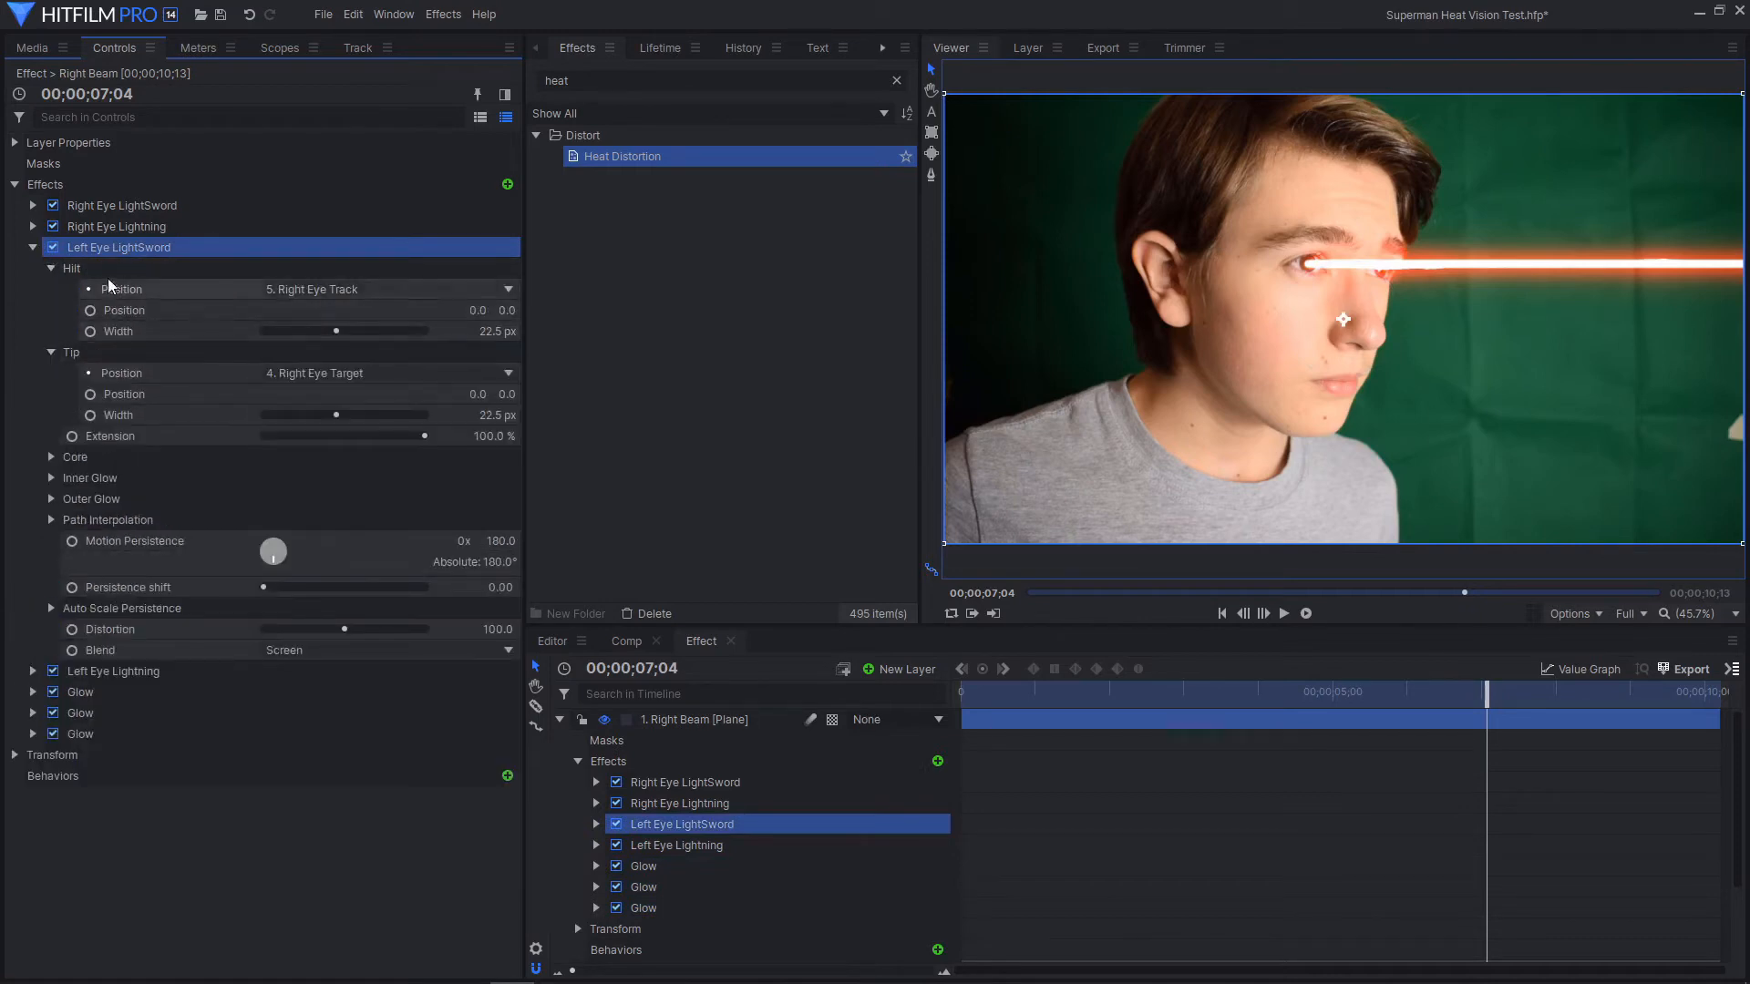
{"action": "left_click", "coordinate": [322, 289]}
{"action": "left_click", "coordinate": [325, 361]}
{"action": "left_click", "coordinate": [331, 375]}
{"action": "left_click", "coordinate": [350, 418]}
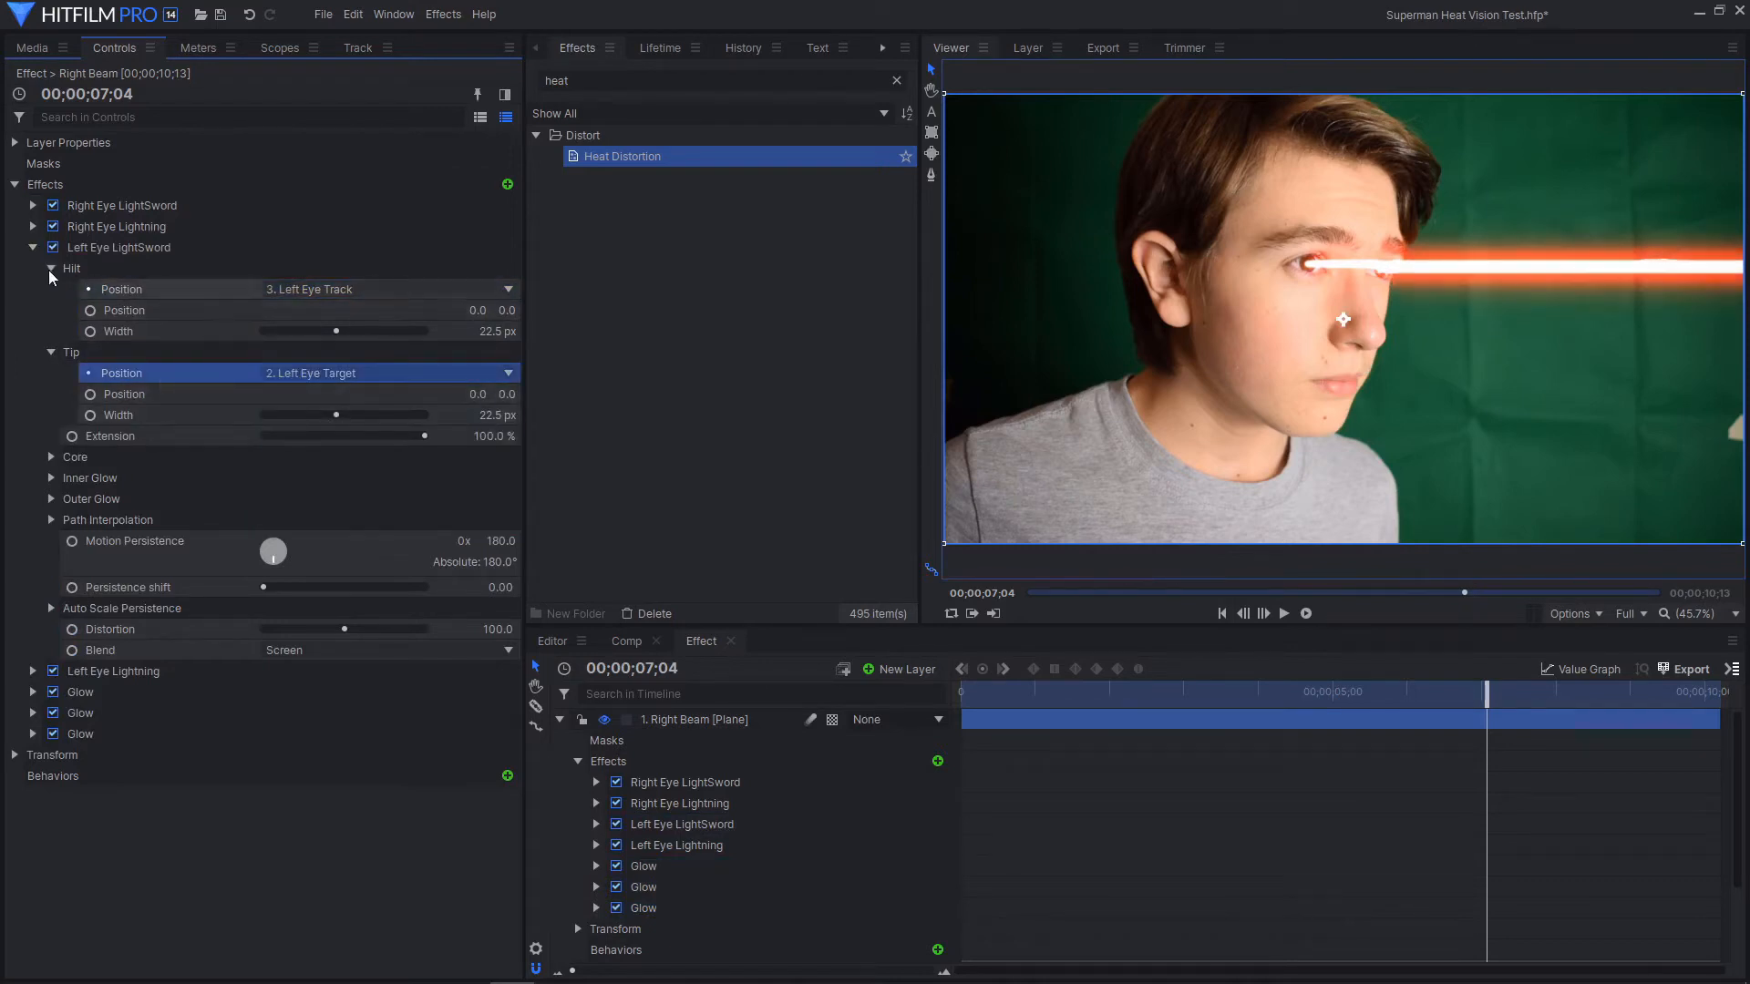
{"action": "left_click", "coordinate": [33, 247]}
Set the Left Eye Lightning's Start layer to Left Eye Track and its End layer to Left Eye Target
{"action": "left_click", "coordinate": [202, 272]}
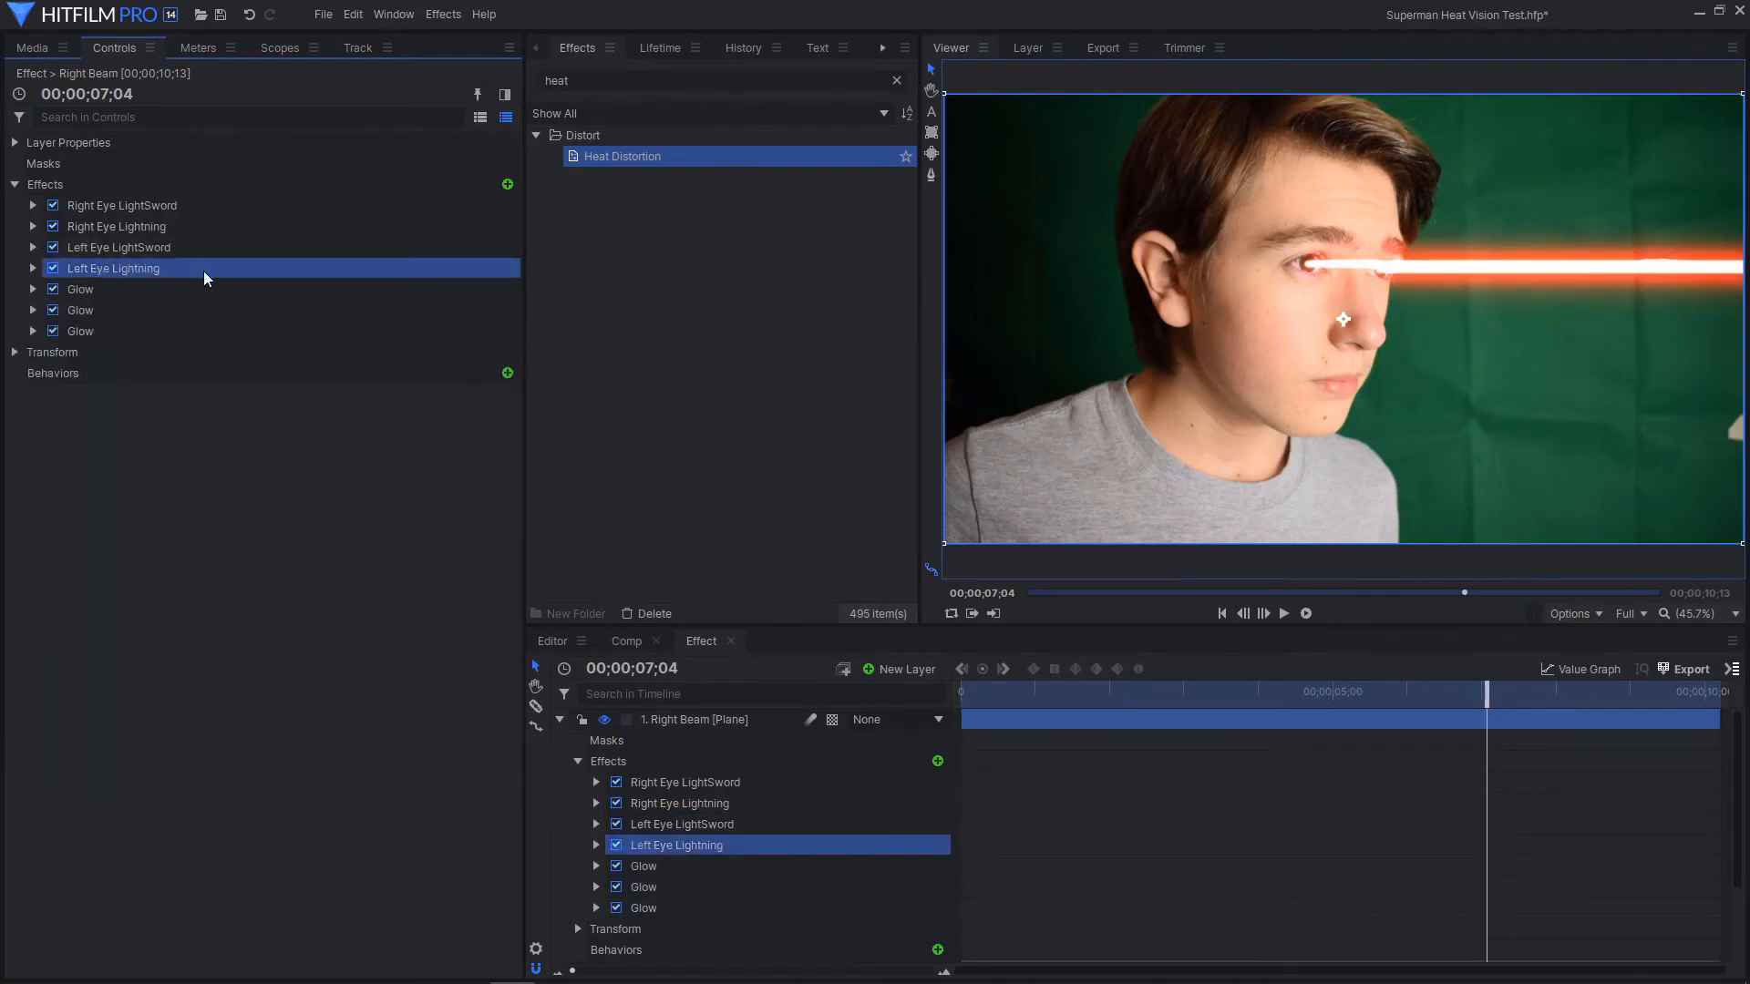
{"action": "left_click", "coordinate": [33, 268]}
{"action": "left_click", "coordinate": [51, 393]}
{"action": "left_click", "coordinate": [51, 540]}
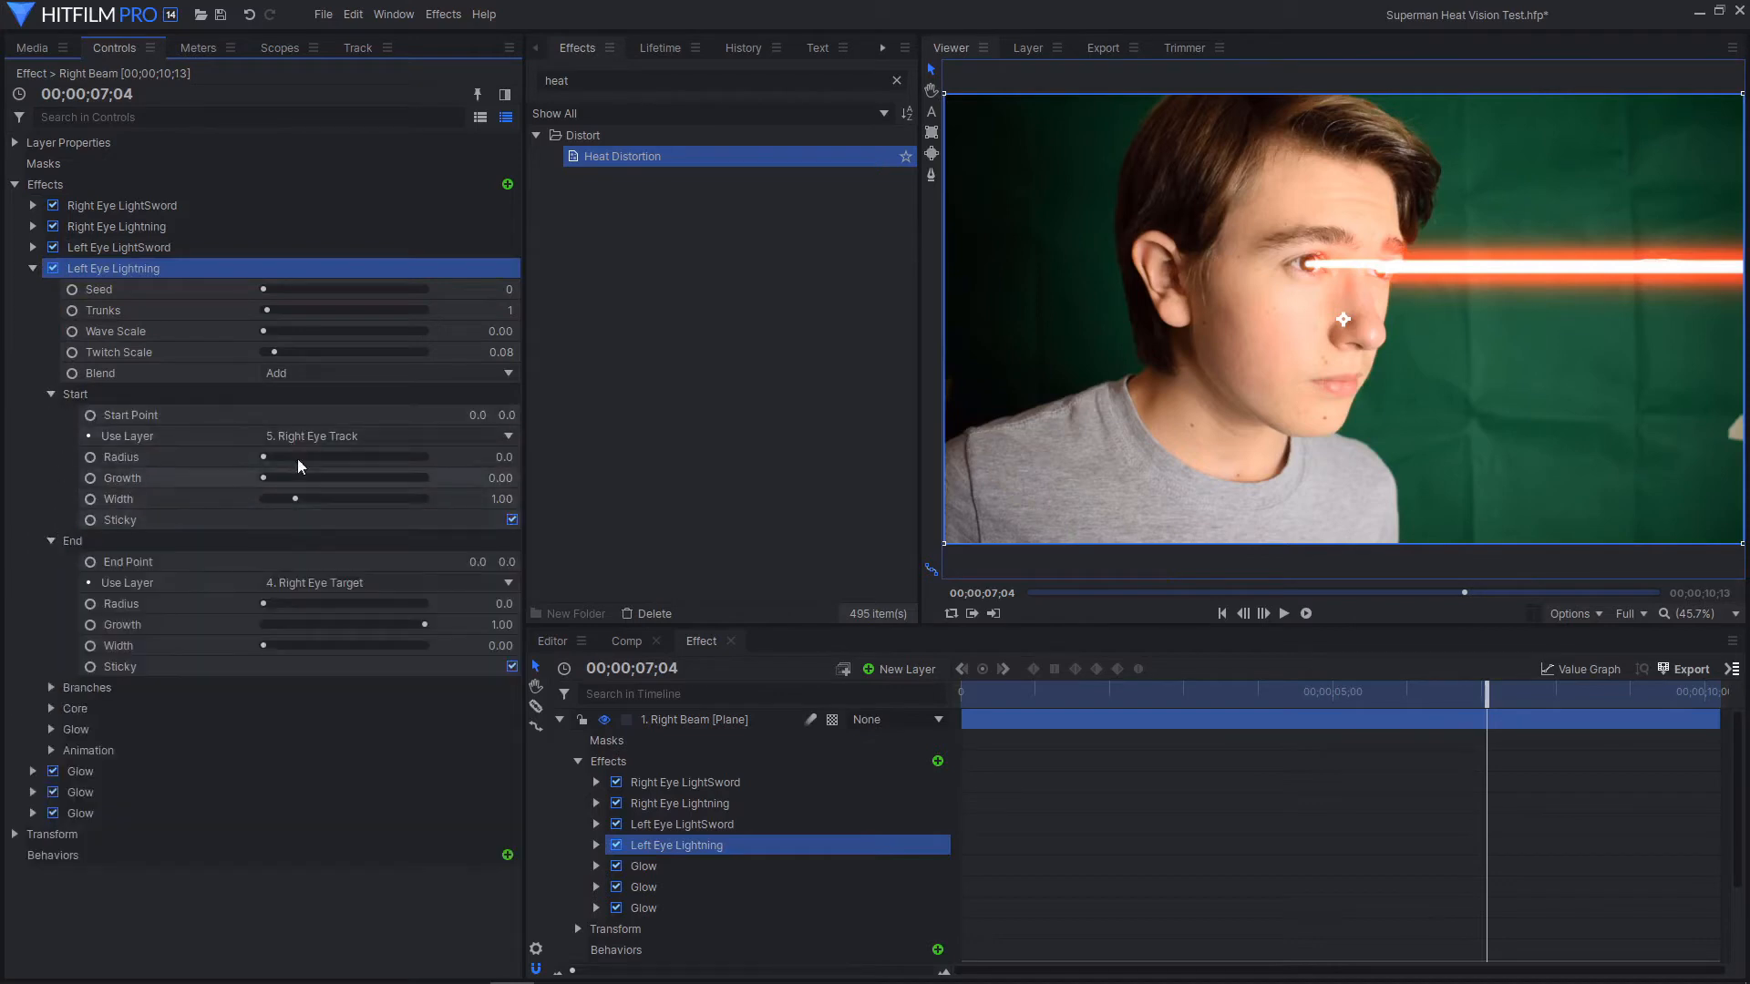
{"action": "left_click", "coordinate": [357, 434]}
{"action": "left_click", "coordinate": [363, 511]}
{"action": "left_click", "coordinate": [360, 583]}
{"action": "left_click", "coordinate": [364, 622]}
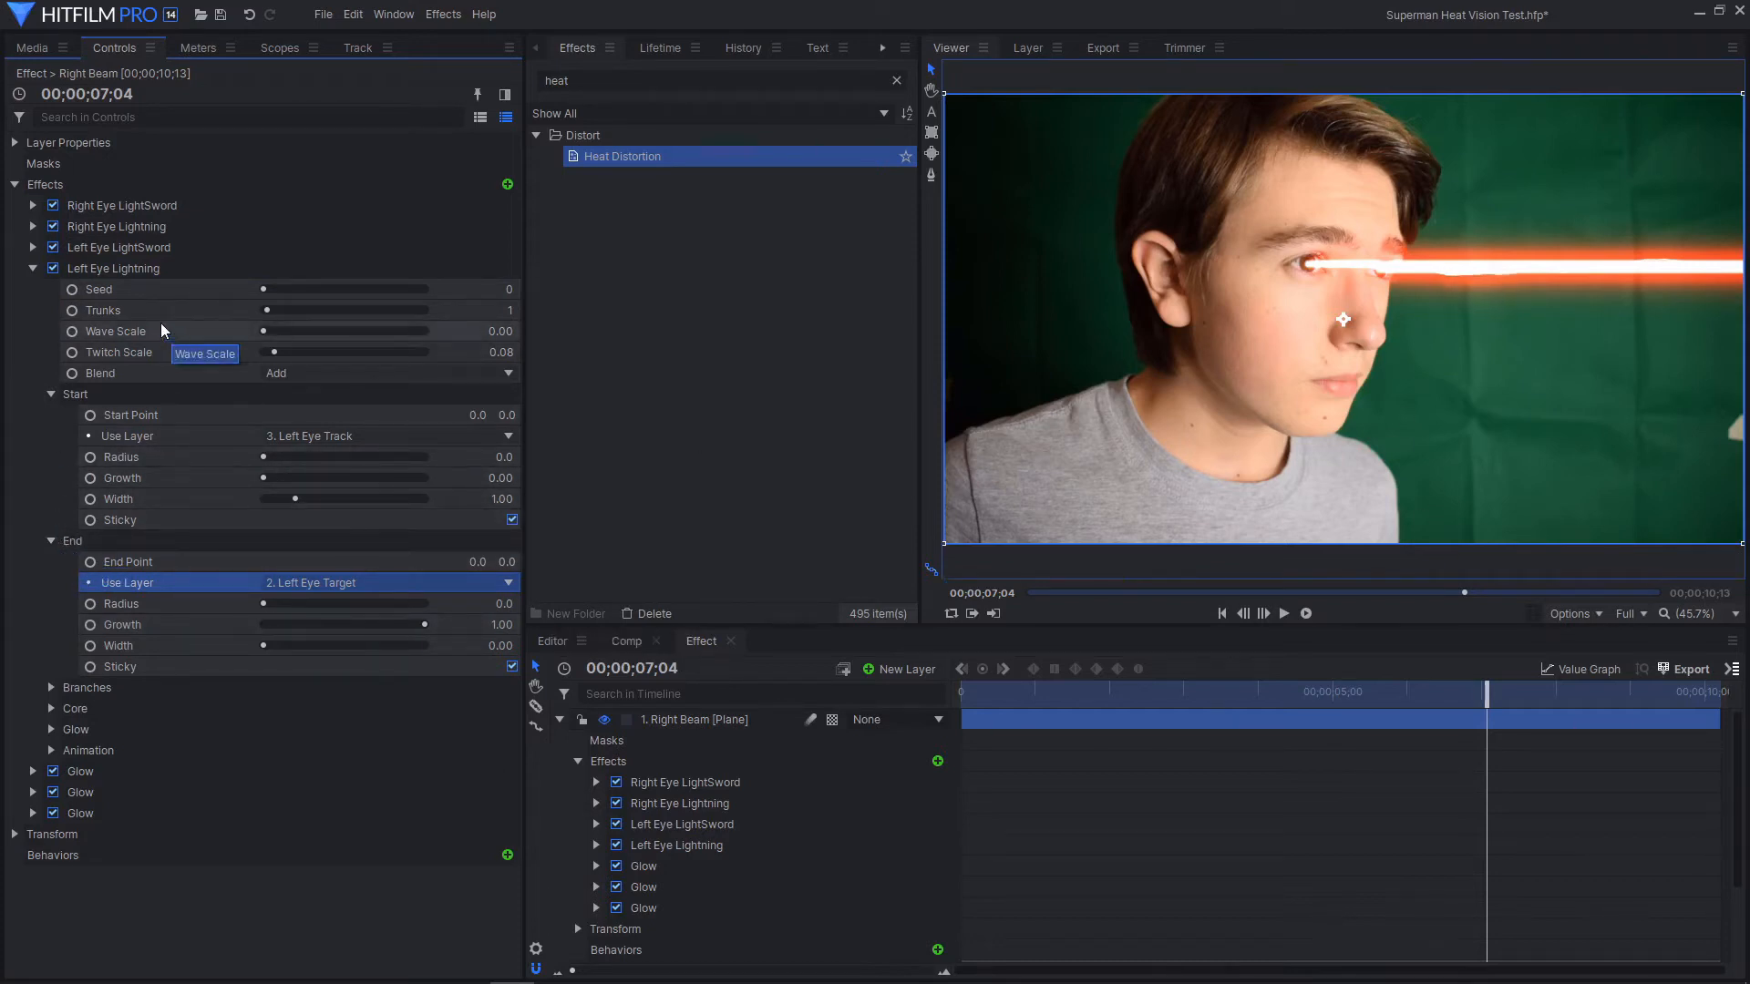
Set the Left Eye Lightning's Seed to 2,100 and inspect the combined beams up close
{"action": "left_click_drag", "start_coordinate": [263, 289], "coordinate": [295, 286]}
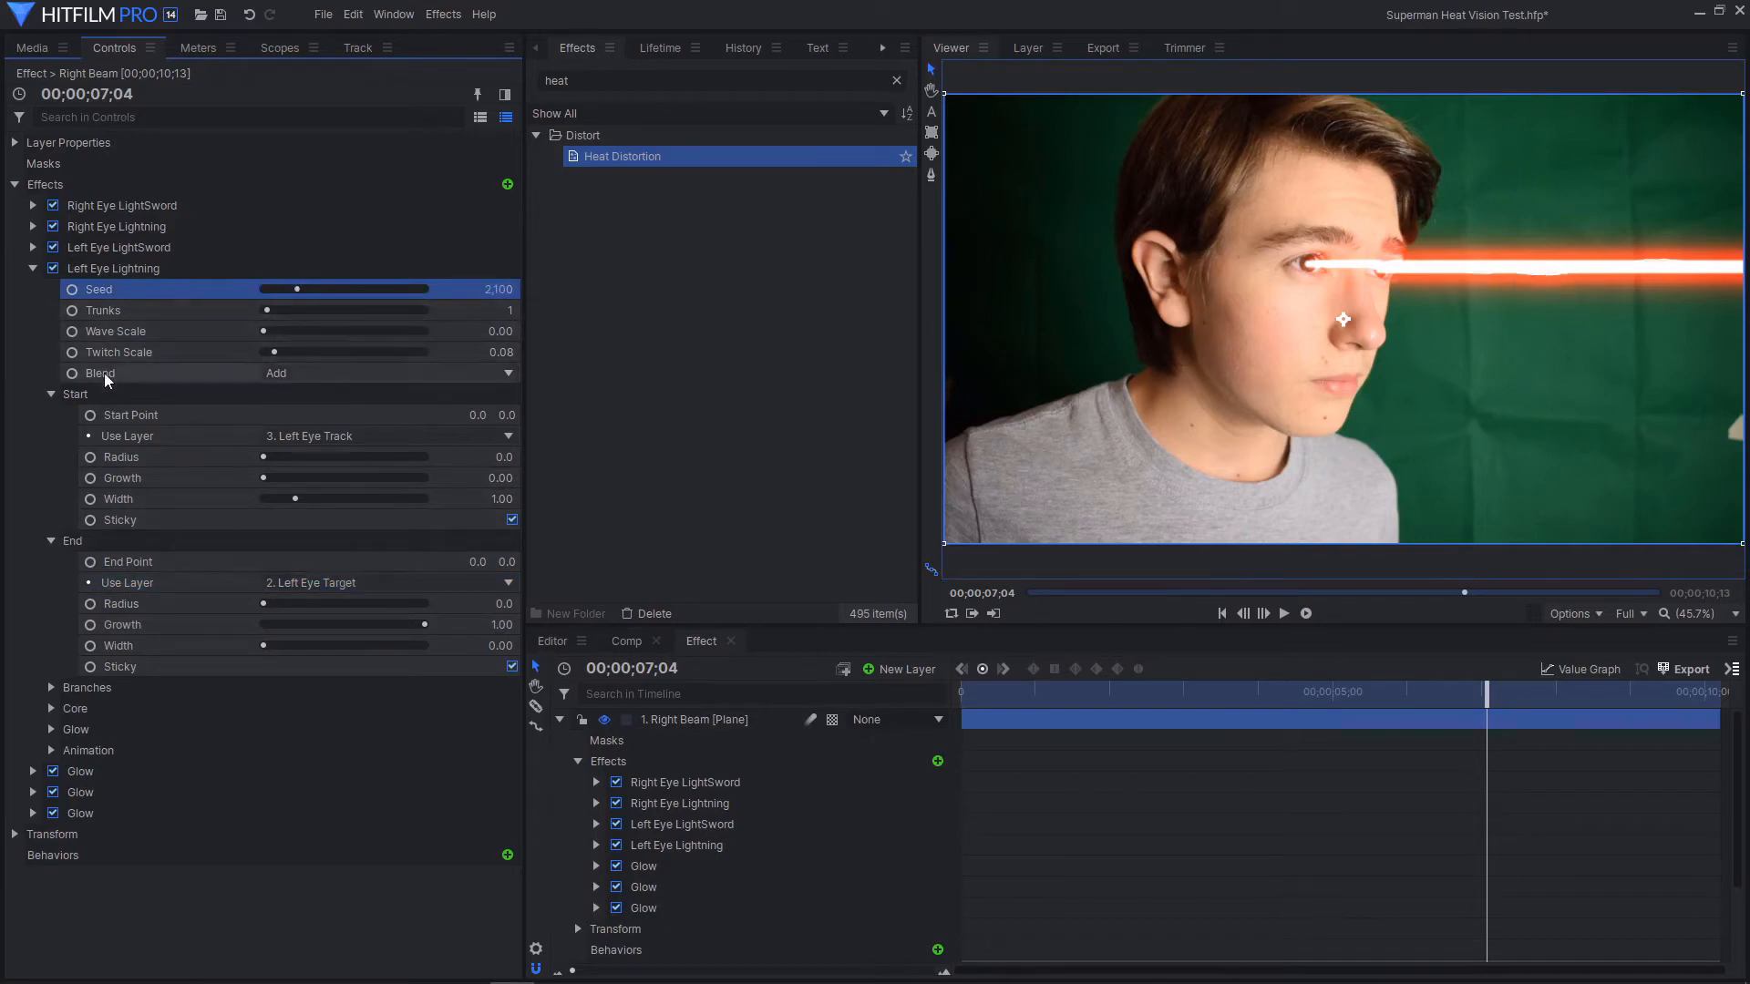
{"action": "left_click", "coordinate": [53, 394]}
{"action": "left_click", "coordinate": [34, 270]}
{"action": "left_click", "coordinate": [1221, 369]}
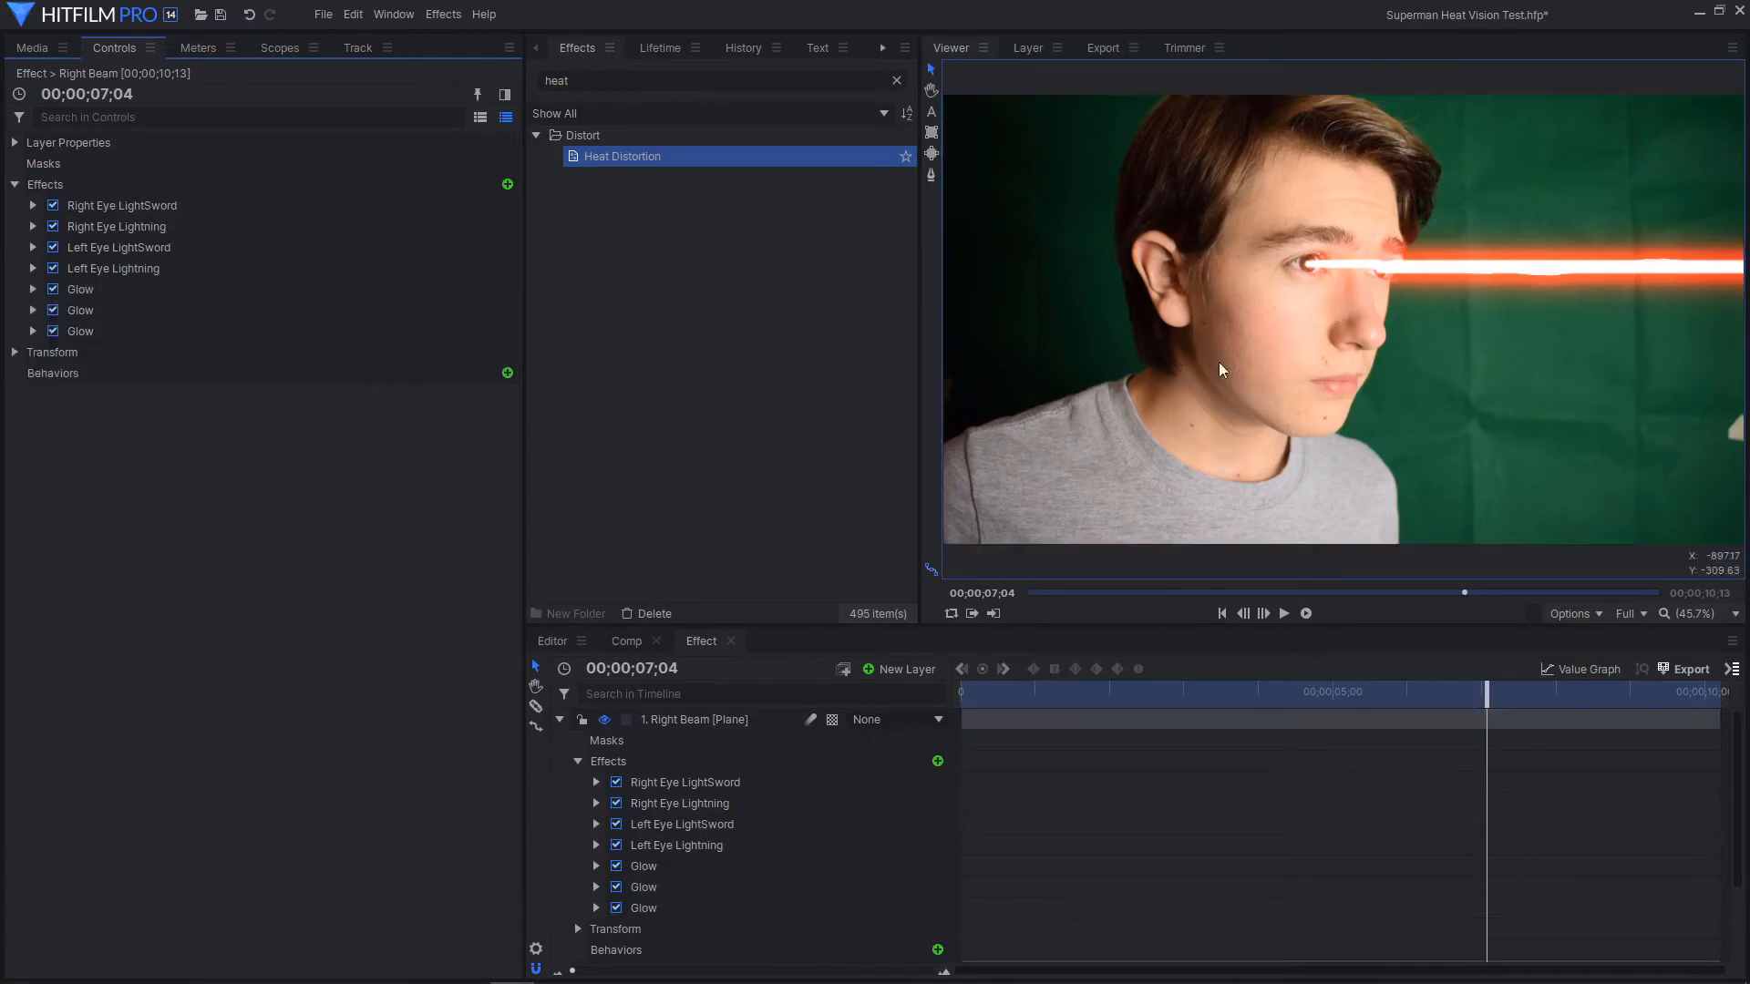
{"action": "scroll", "coordinate": [1425, 259], "scroll_direction": "up", "scroll_amount": 4}
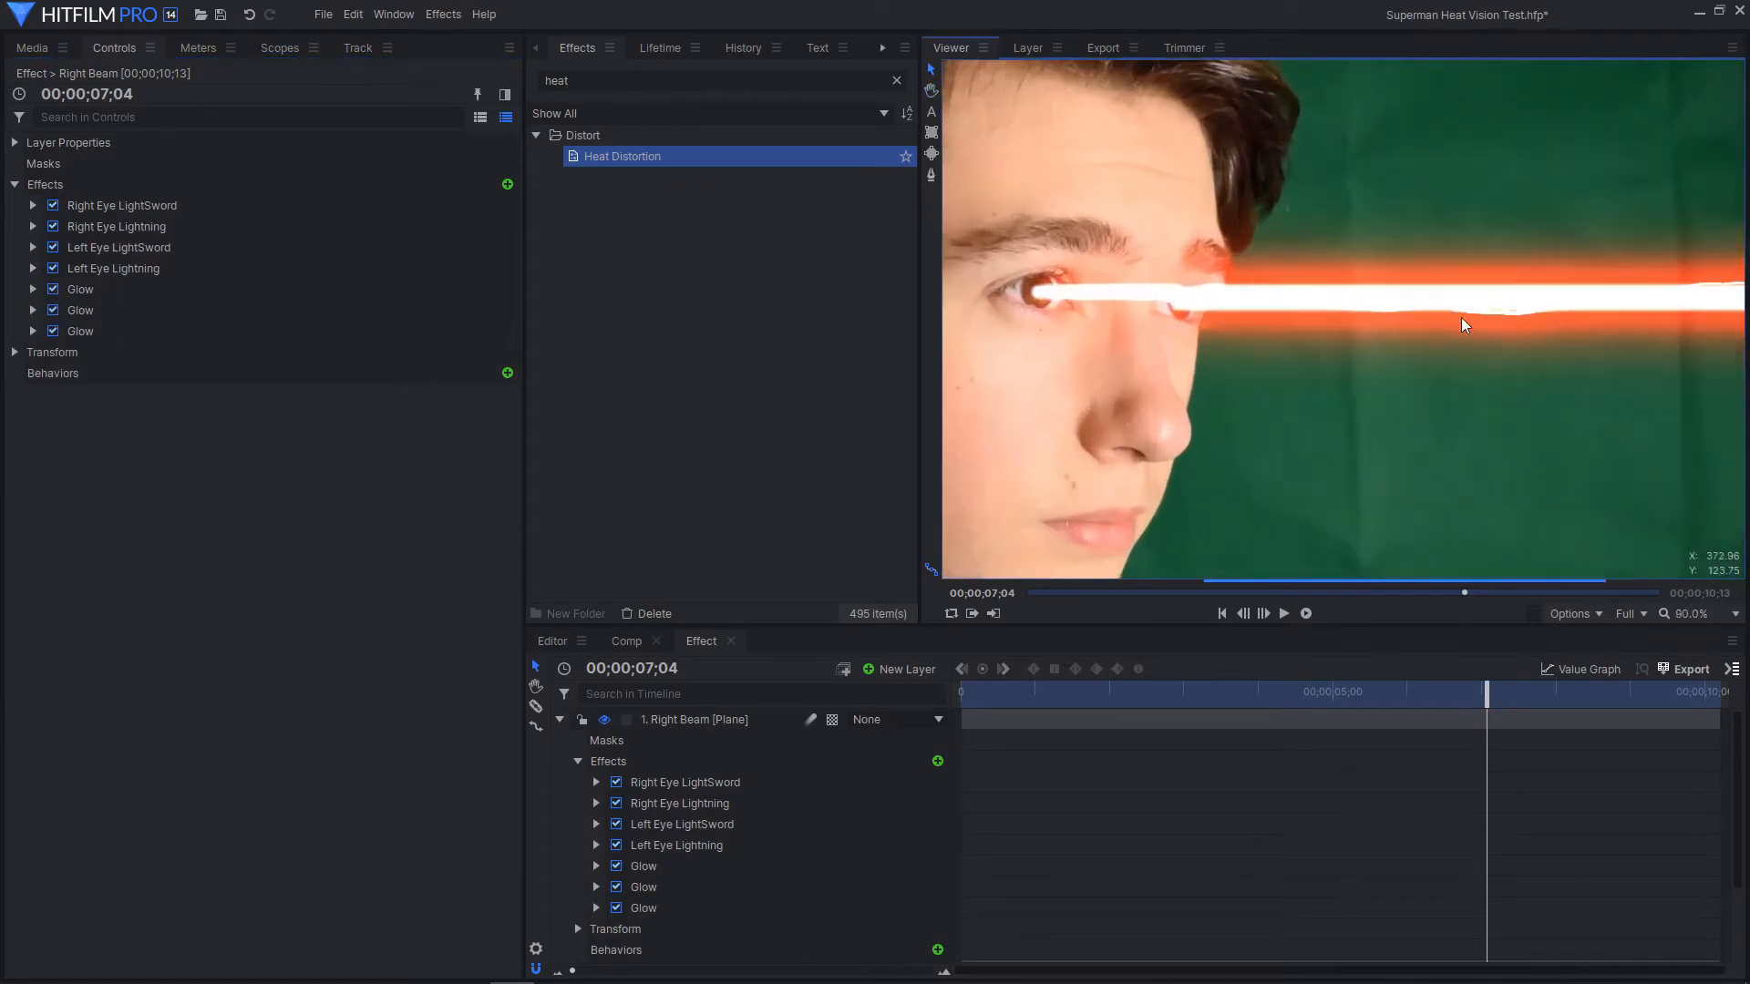
Set the first Glow effect's Intensity to 1.5
{"action": "left_click", "coordinate": [33, 290]}
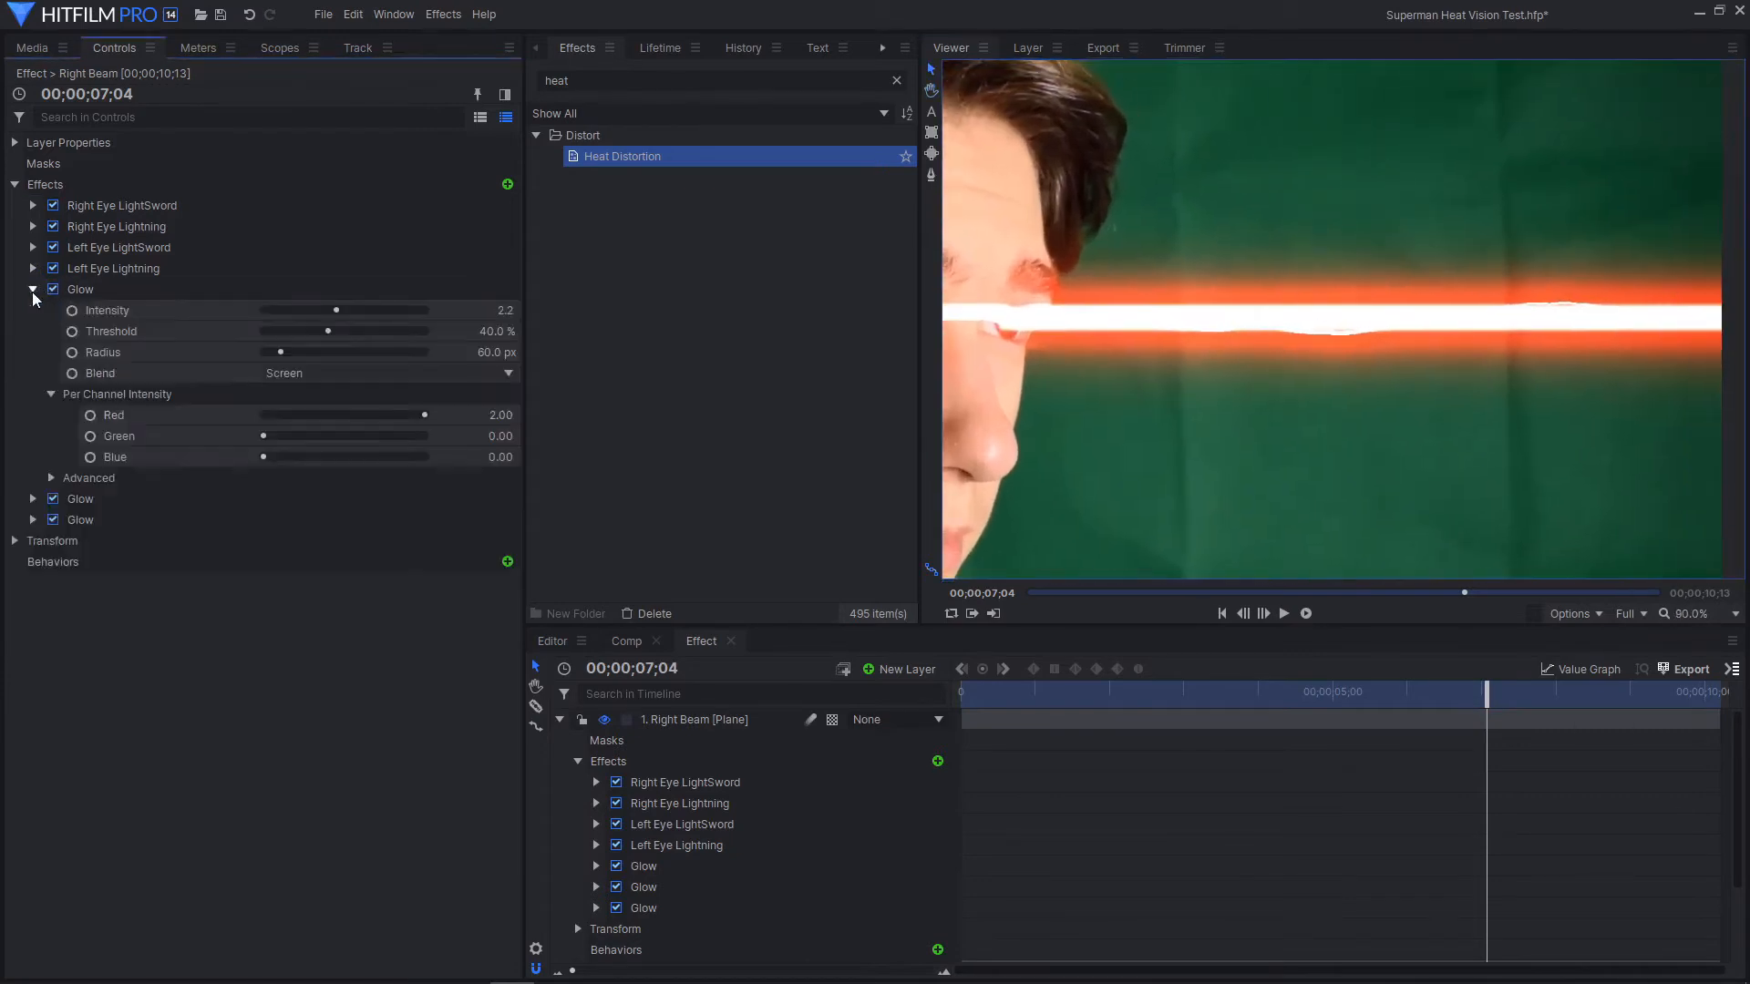
{"action": "left_click", "coordinate": [313, 312]}
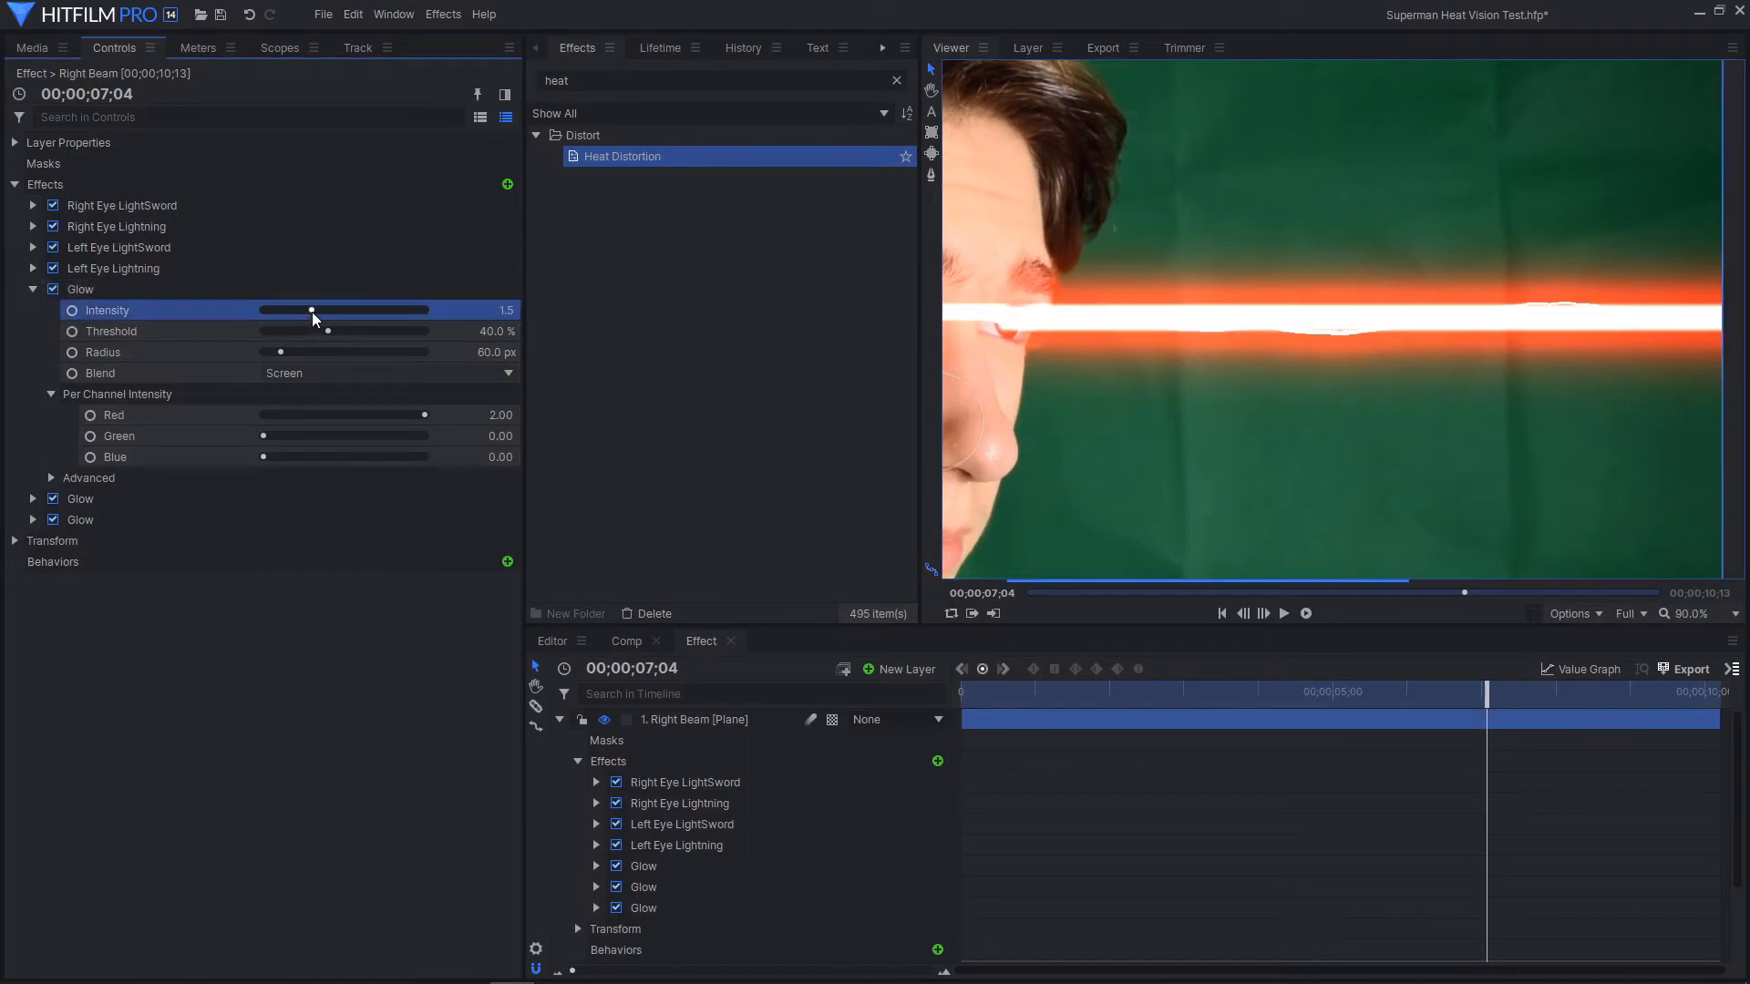
{"action": "scroll", "coordinate": [1293, 334], "scroll_direction": "down", "scroll_amount": 3}
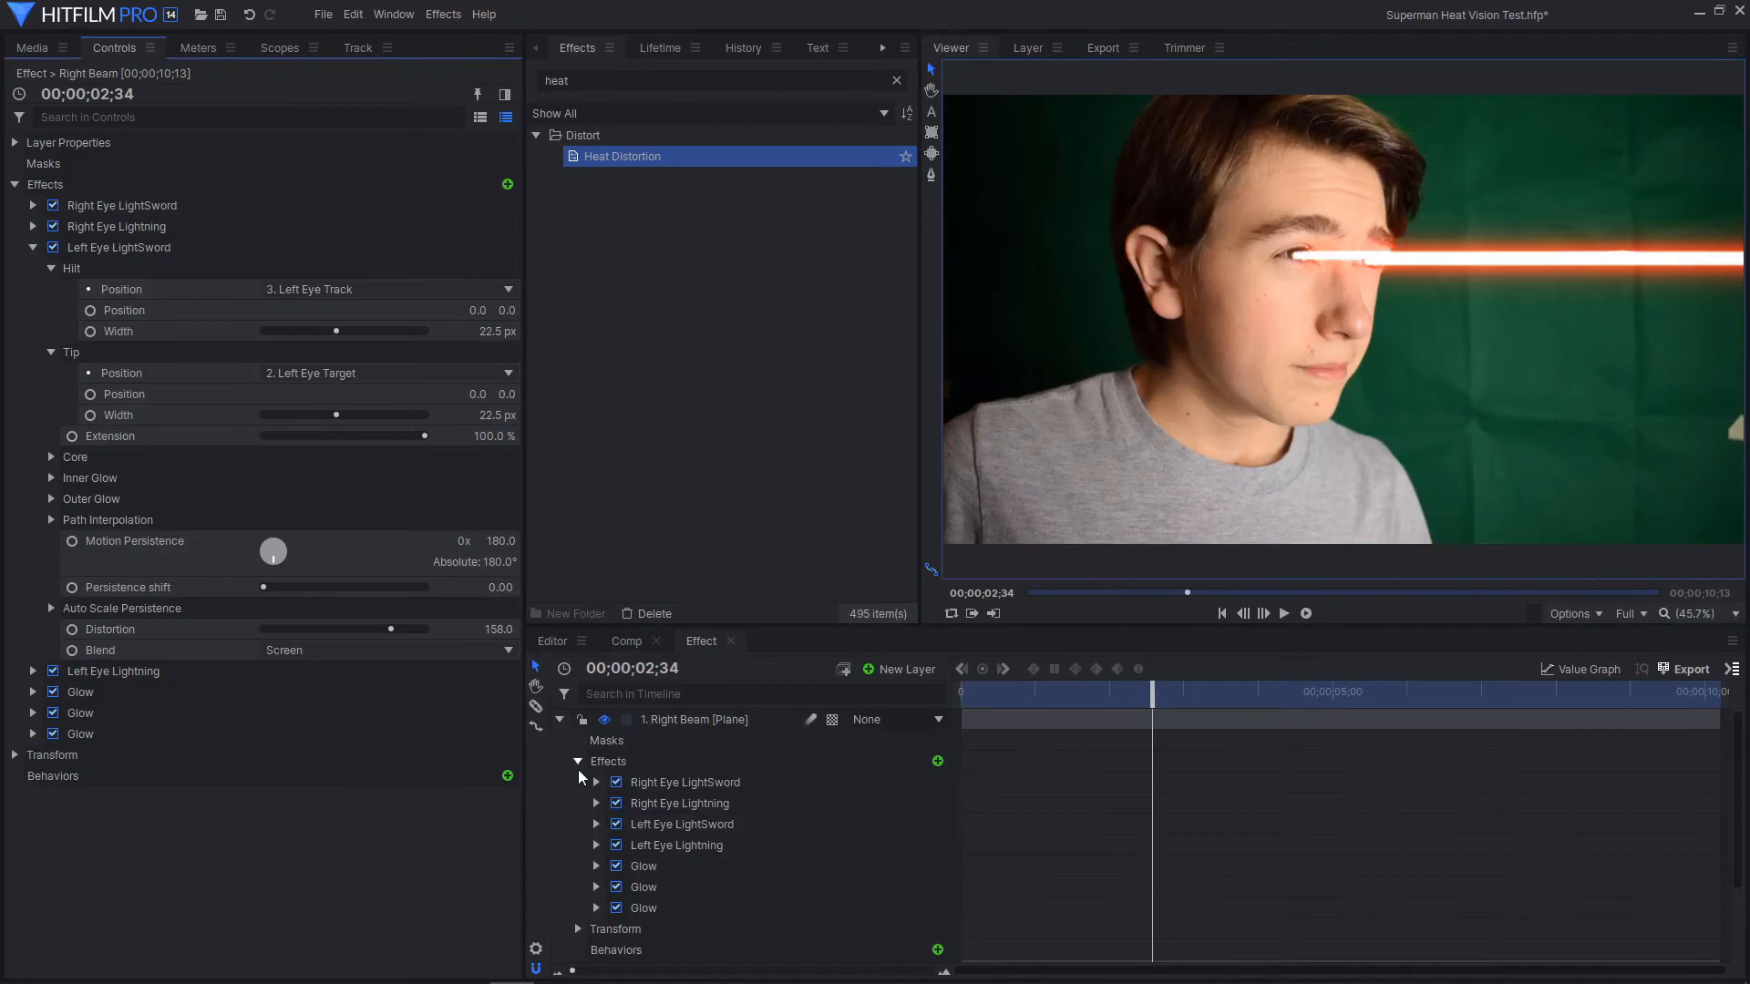
Collapse the Right Beam layer, start a new plane layer and set its color to dark red with RGB 151, 0, 0
{"action": "left_click", "coordinate": [577, 761]}
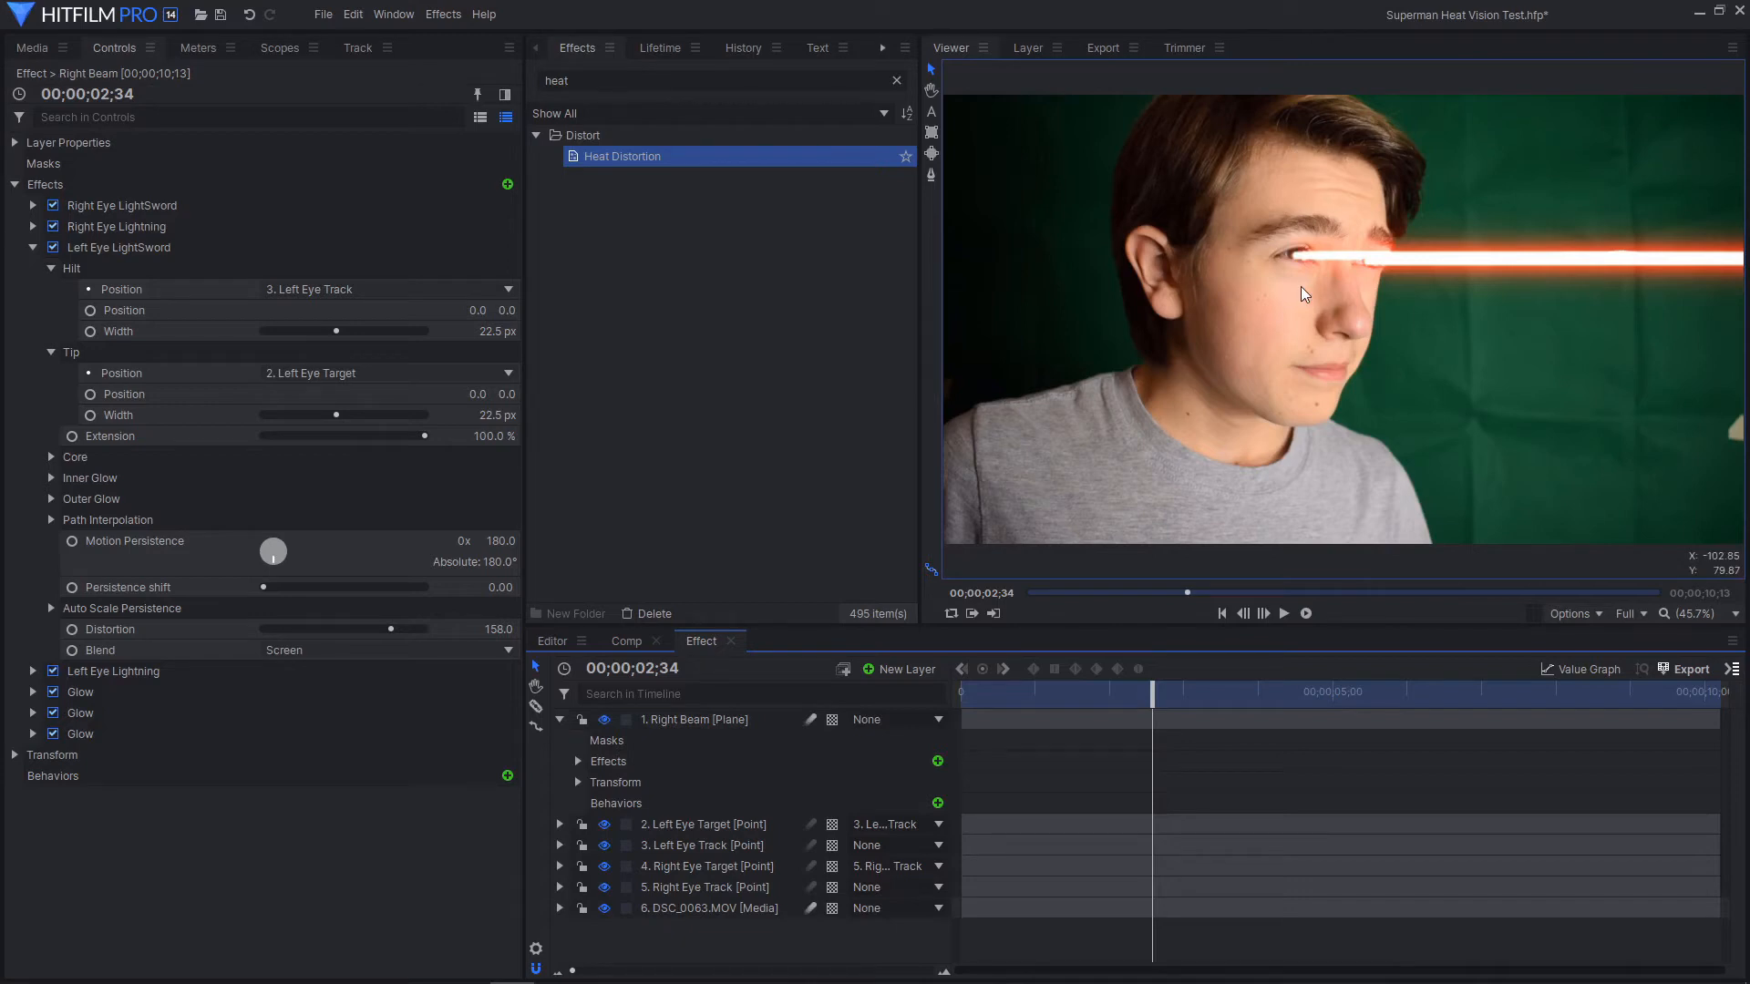
{"action": "left_click", "coordinate": [559, 719]}
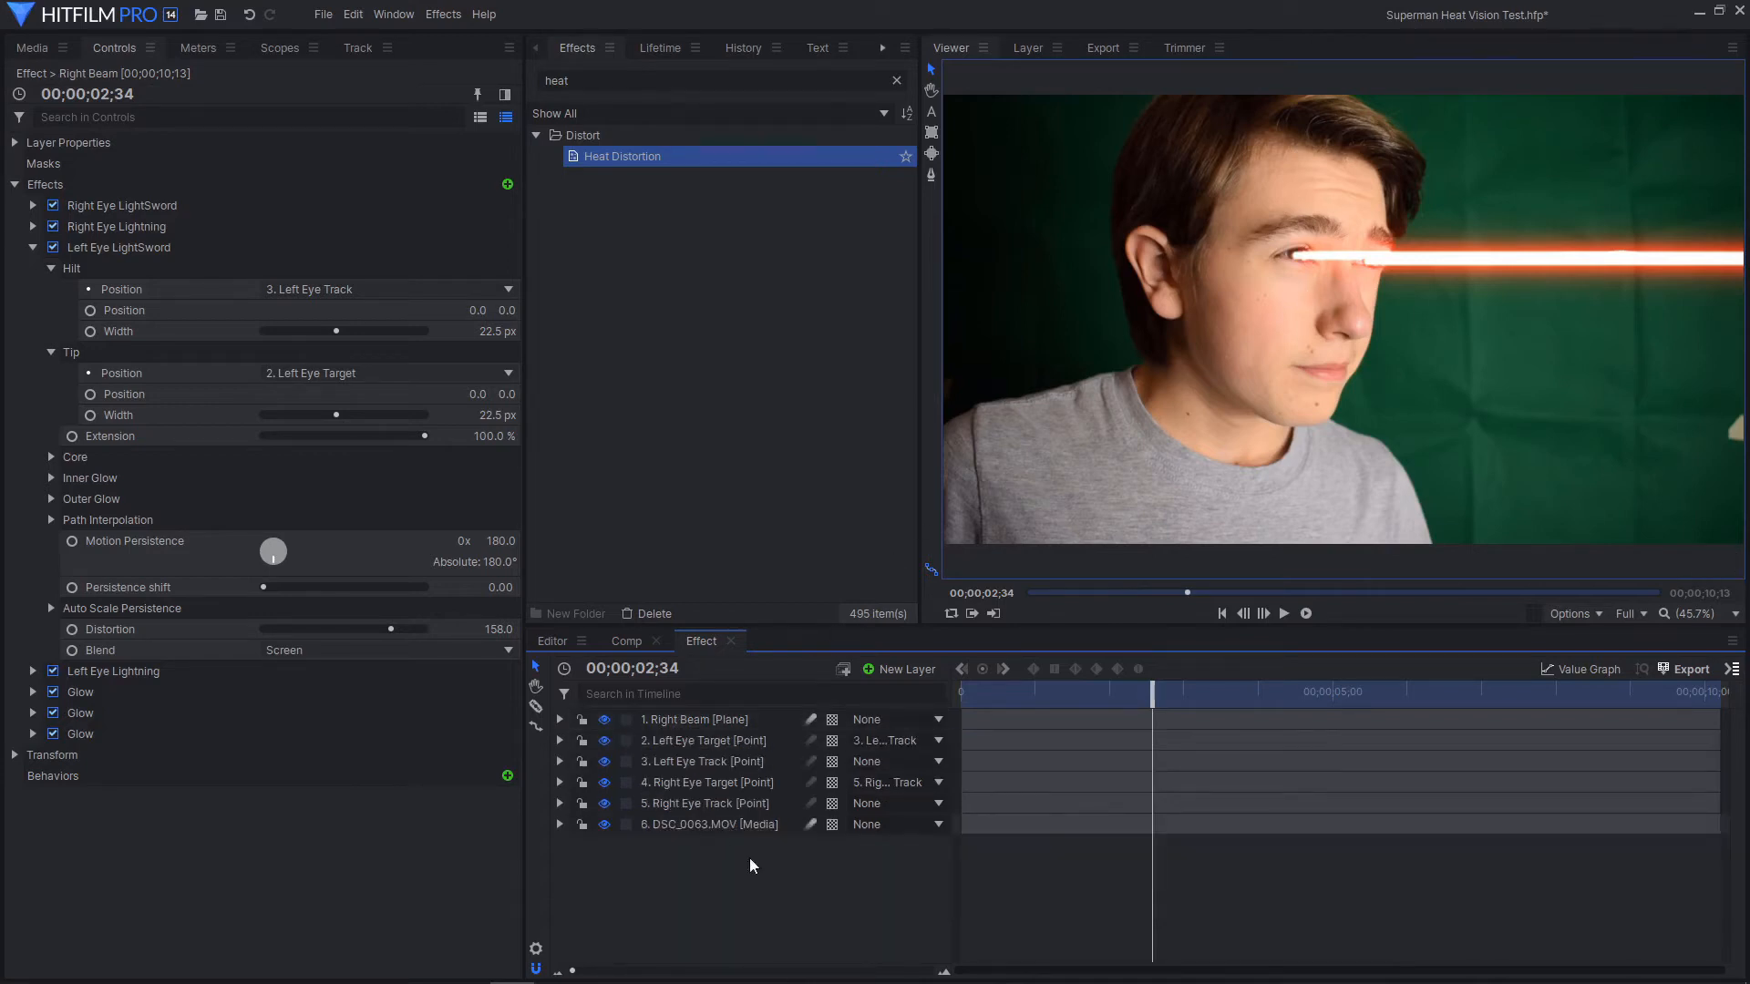
{"action": "left_click", "coordinate": [906, 668]}
{"action": "left_click", "coordinate": [908, 686]}
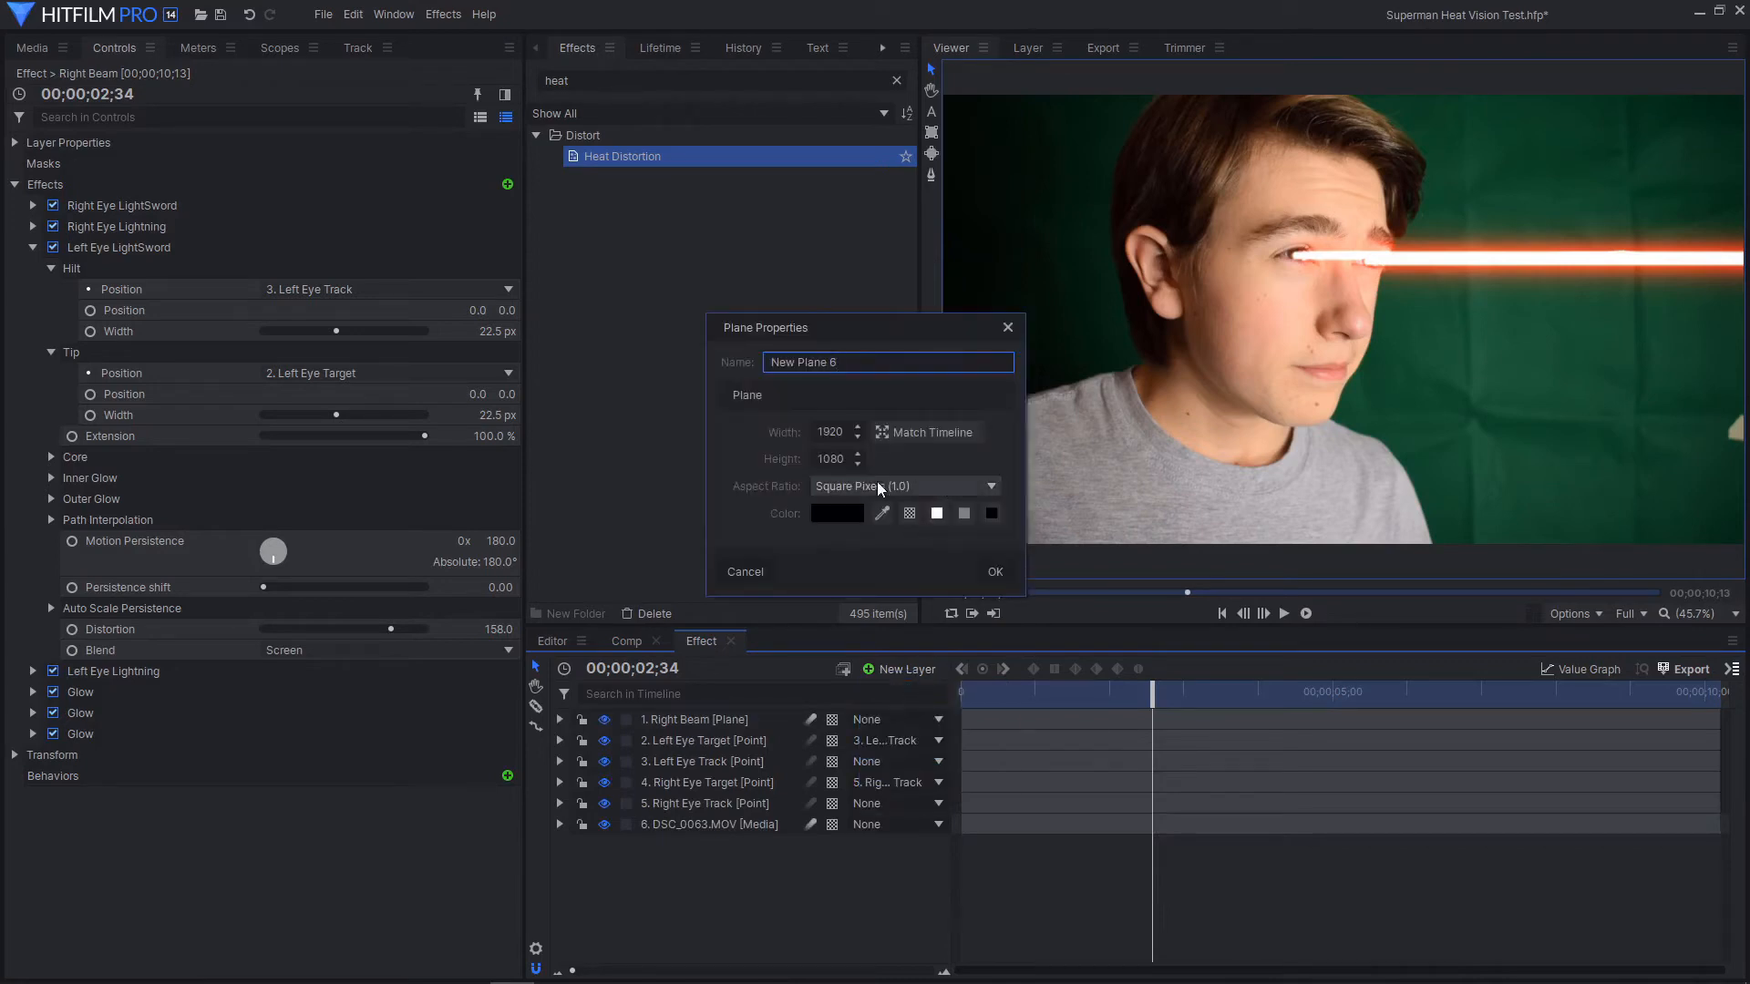
{"action": "left_click", "coordinate": [853, 516]}
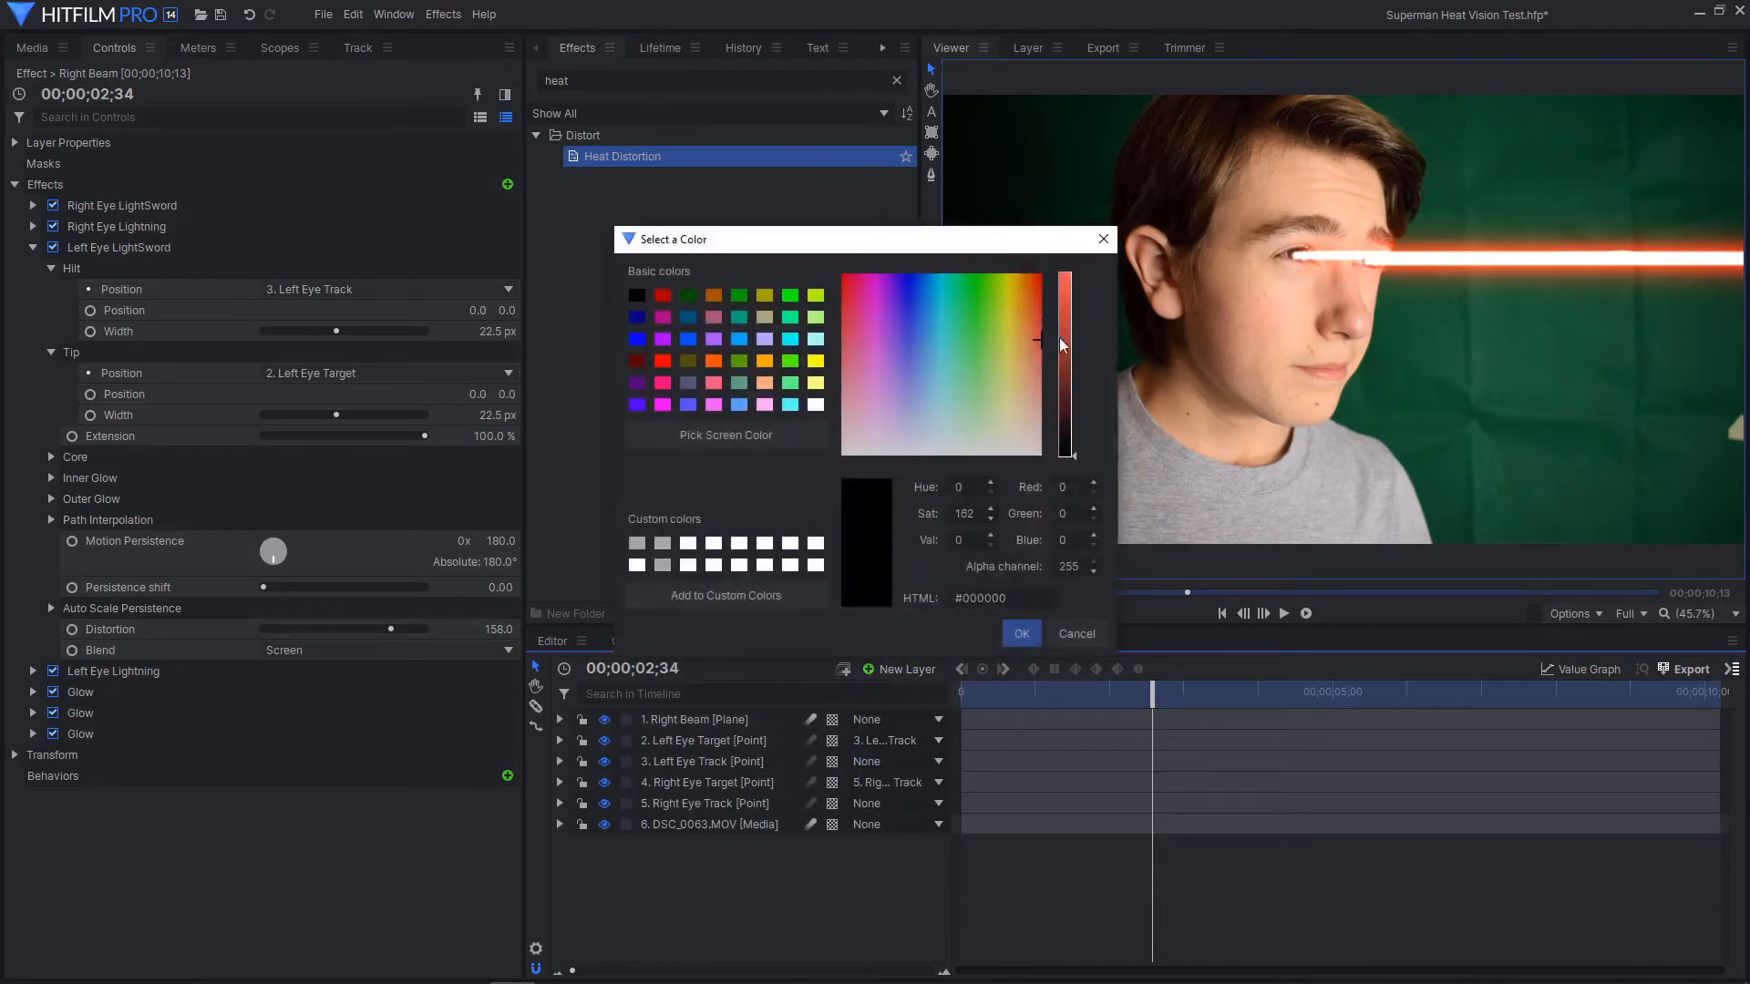
{"action": "left_click_drag", "start_coordinate": [1072, 399], "coordinate": [1073, 371]}
{"action": "left_click_drag", "start_coordinate": [1041, 262], "coordinate": [1062, 257]}
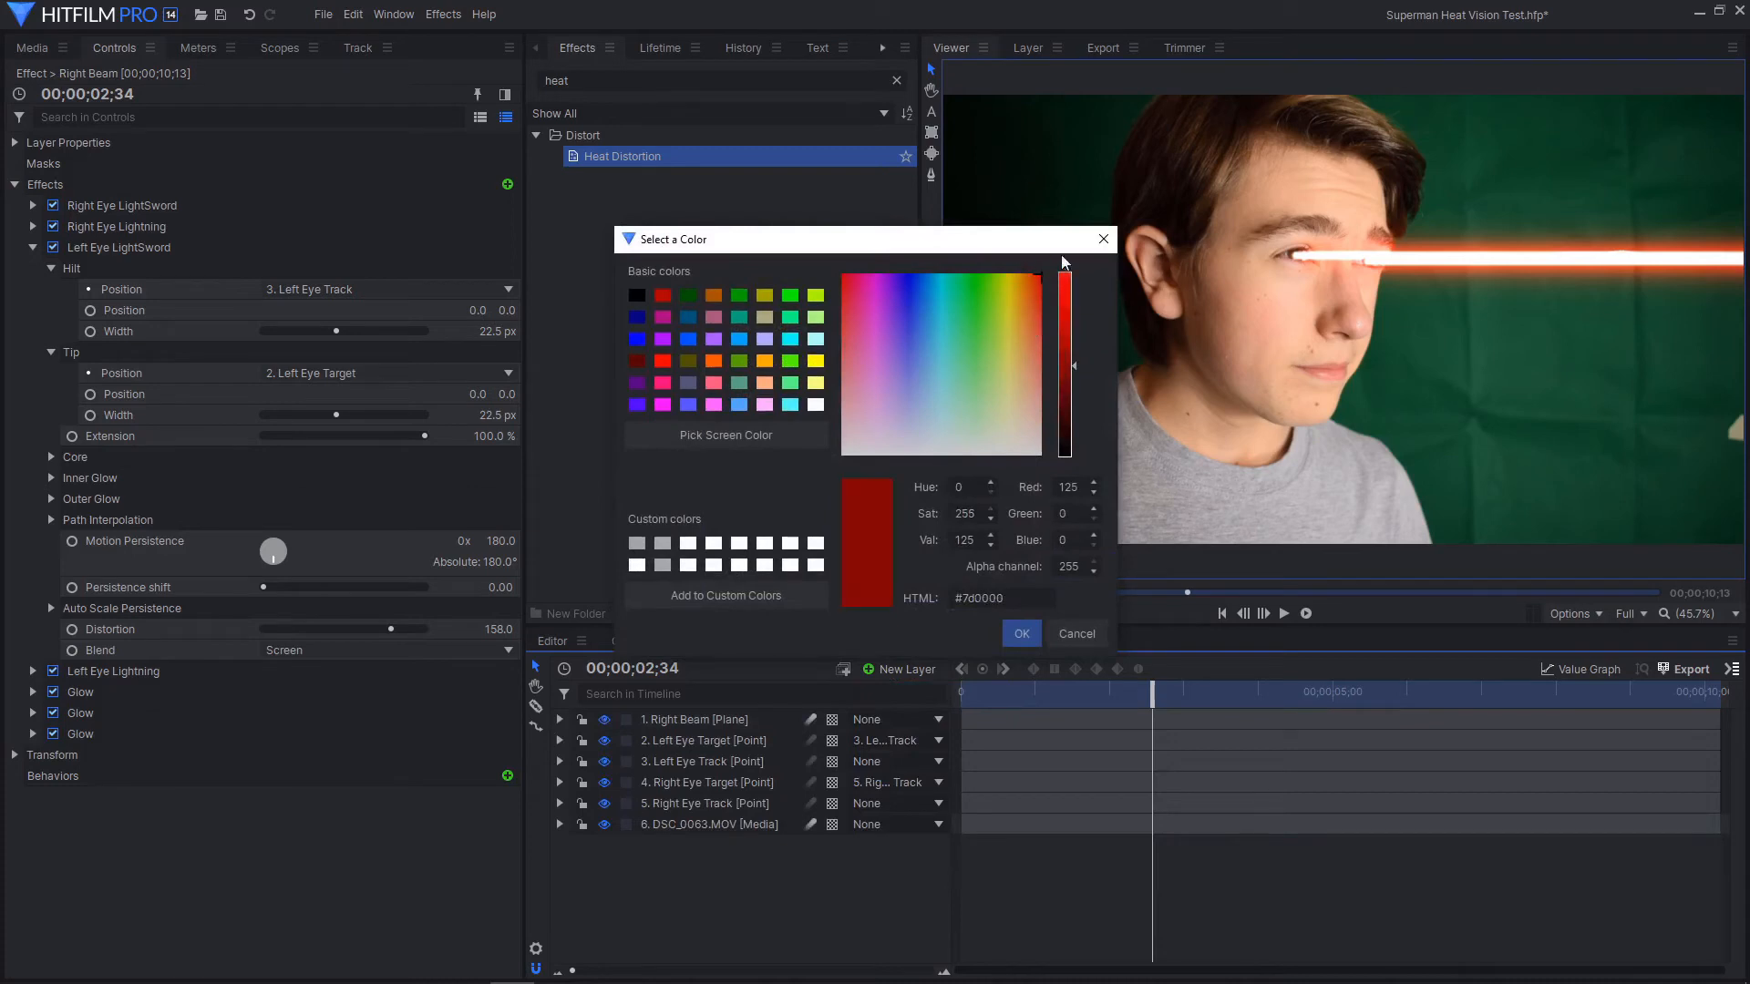
{"action": "left_click", "coordinate": [1072, 348]}
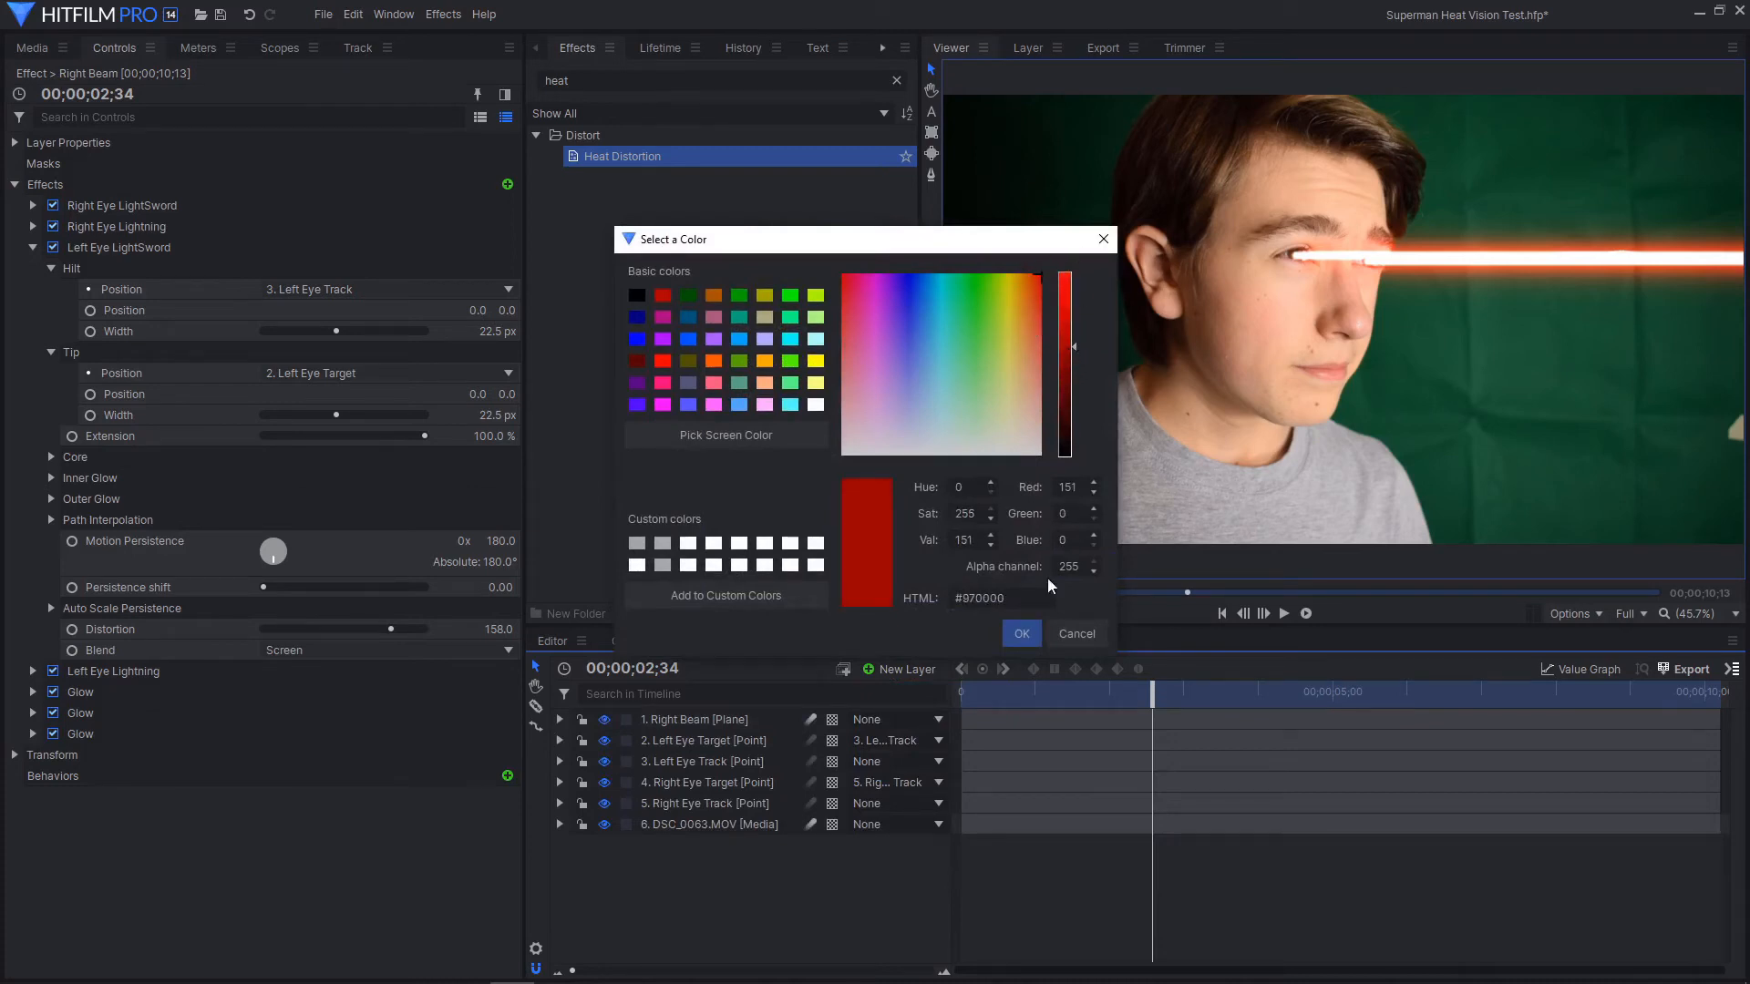
{"action": "left_click", "coordinate": [1022, 634]}
Name the new plane "Red Plane" and create it
{"action": "left_click", "coordinate": [862, 364]}
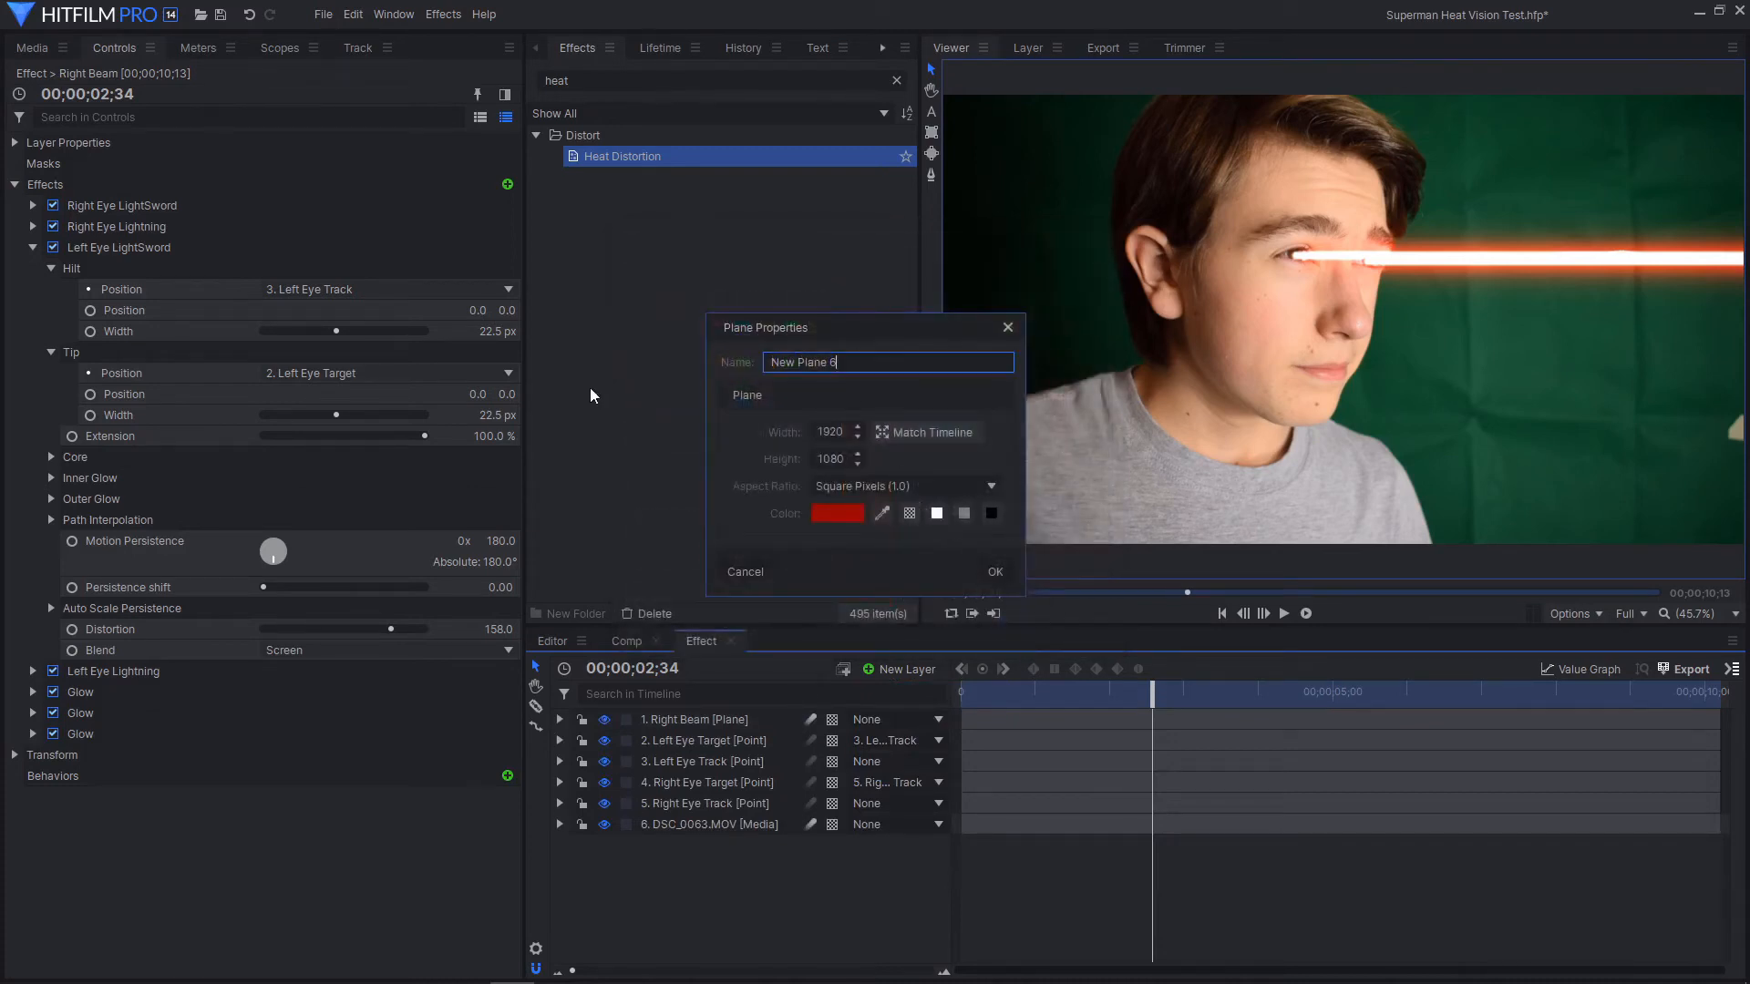
{"action": "key", "text": "BackSpace"}
{"action": "key", "text": "BackSpace"}
{"action": "key", "text": "BackSpace"}
{"action": "key", "text": "BackSpace"}
{"action": "key", "text": "BackSpace"}
{"action": "key", "text": "BackSpace"}
{"action": "key", "text": "BackSpace"}
{"action": "key", "text": "BackSpace"}
{"action": "key", "text": "BackSpace"}
{"action": "key", "text": "BackSpace"}
{"action": "type", "text": "Re"}
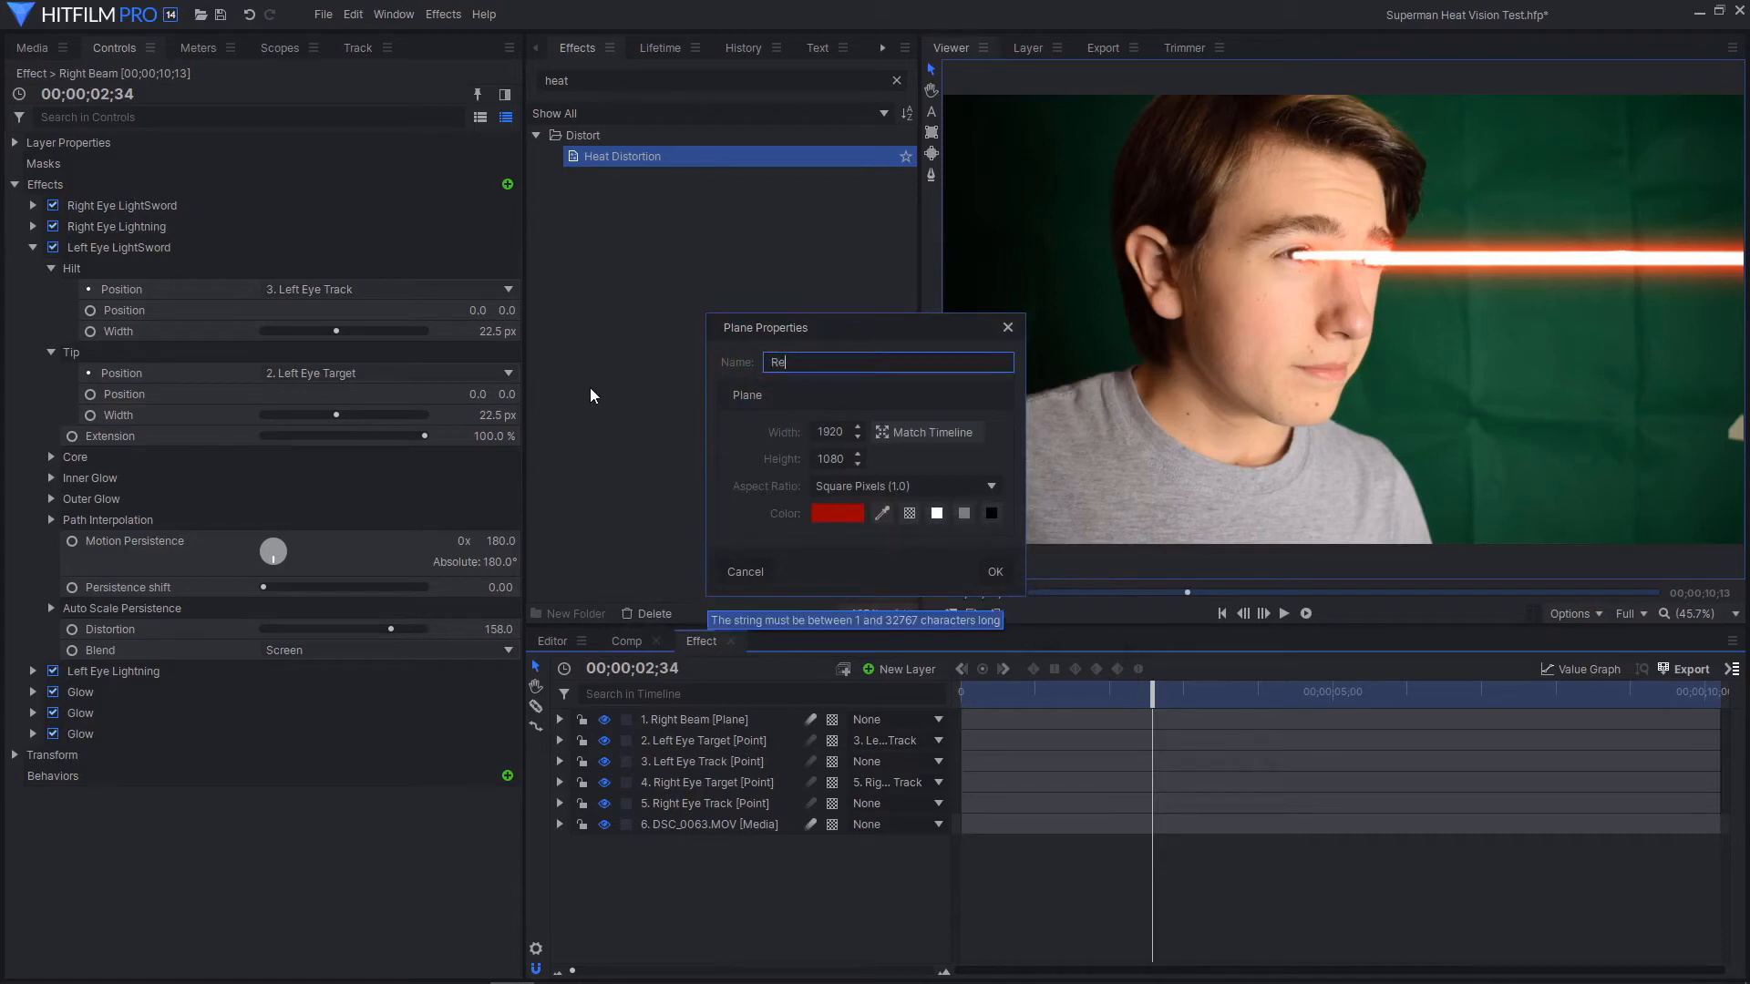
{"action": "type", "text": "d Plane"}
{"action": "key", "text": "Return"}
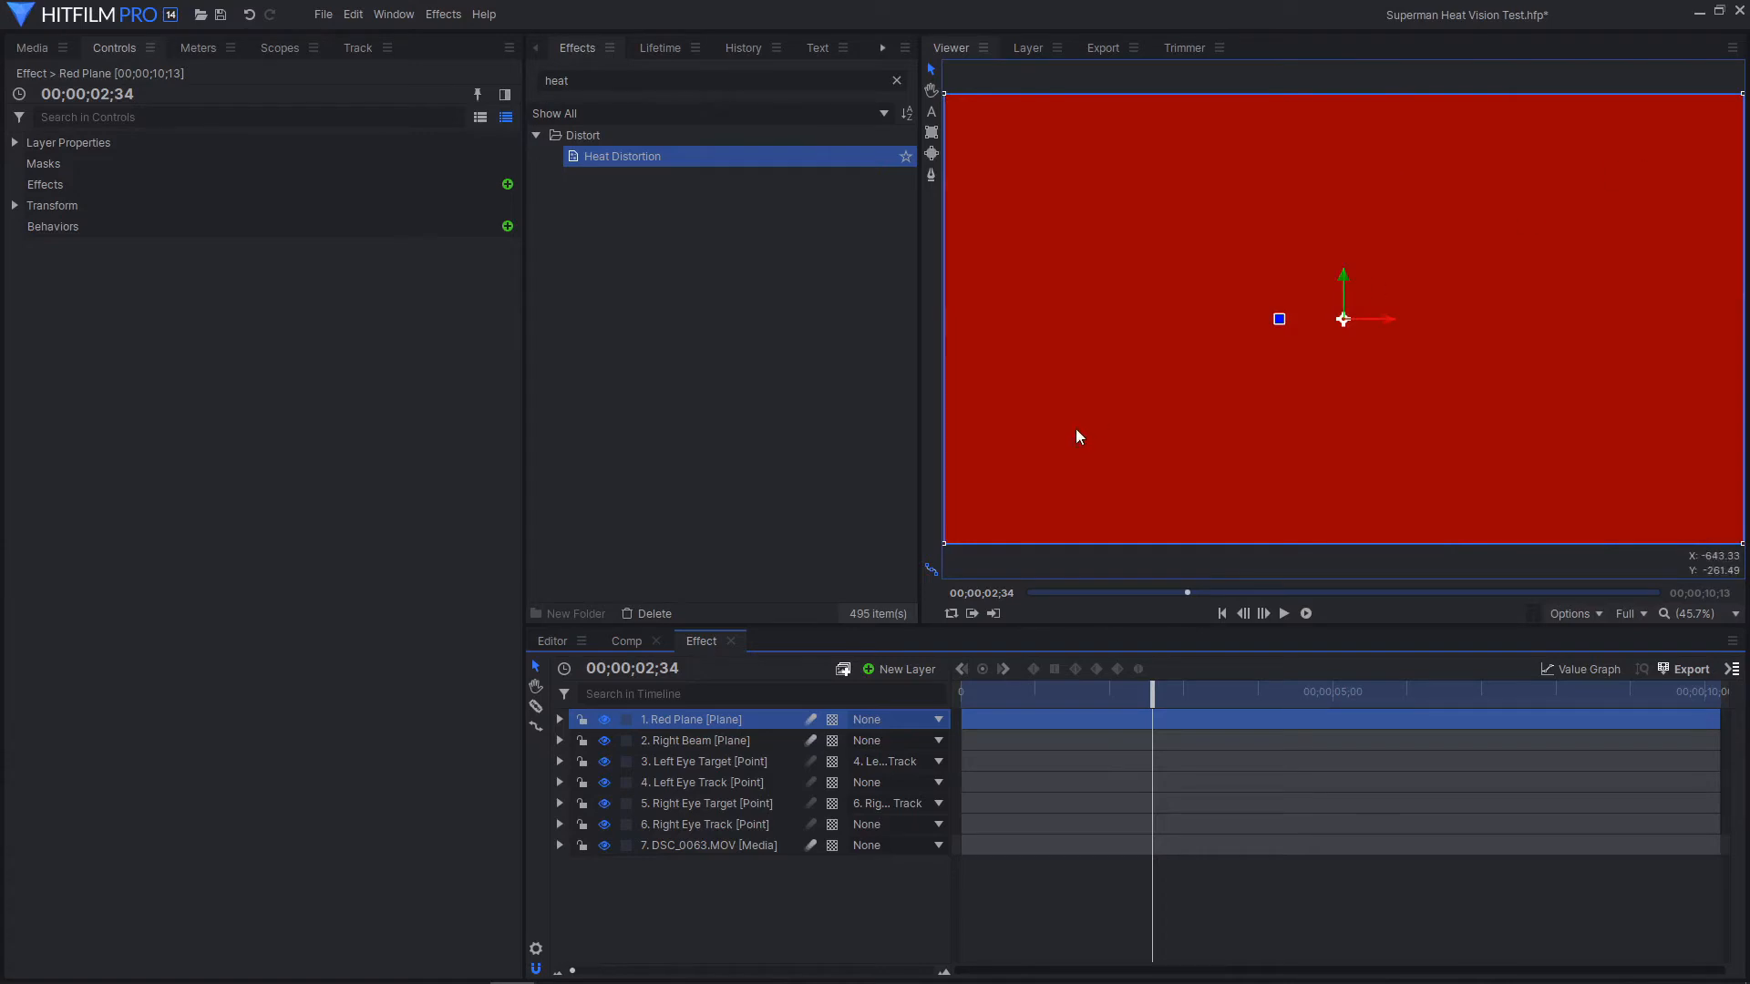
Draw a wide elliptical mask on Red Plane and move the plane up so the red ellipse covers the eyes
{"action": "left_click", "coordinate": [934, 154]}
{"action": "left_click_drag", "start_coordinate": [1163, 253], "coordinate": [1534, 374]}
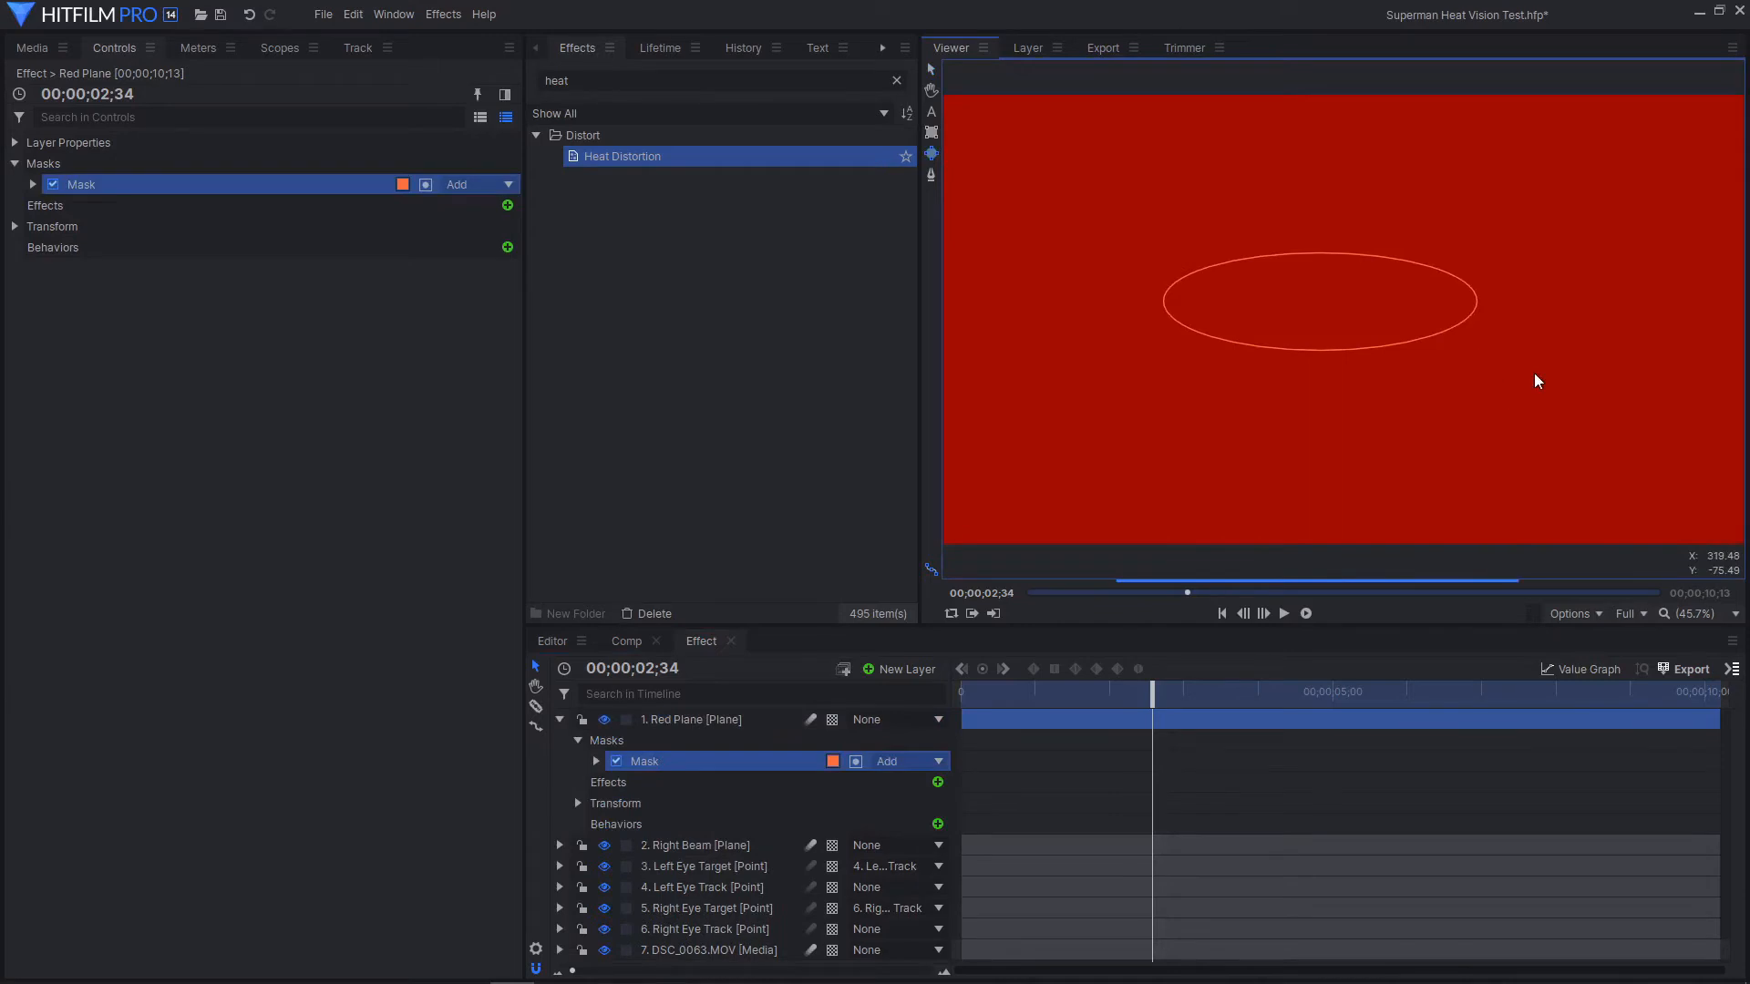
{"action": "left_click", "coordinate": [934, 69]}
{"action": "left_click", "coordinate": [682, 720]}
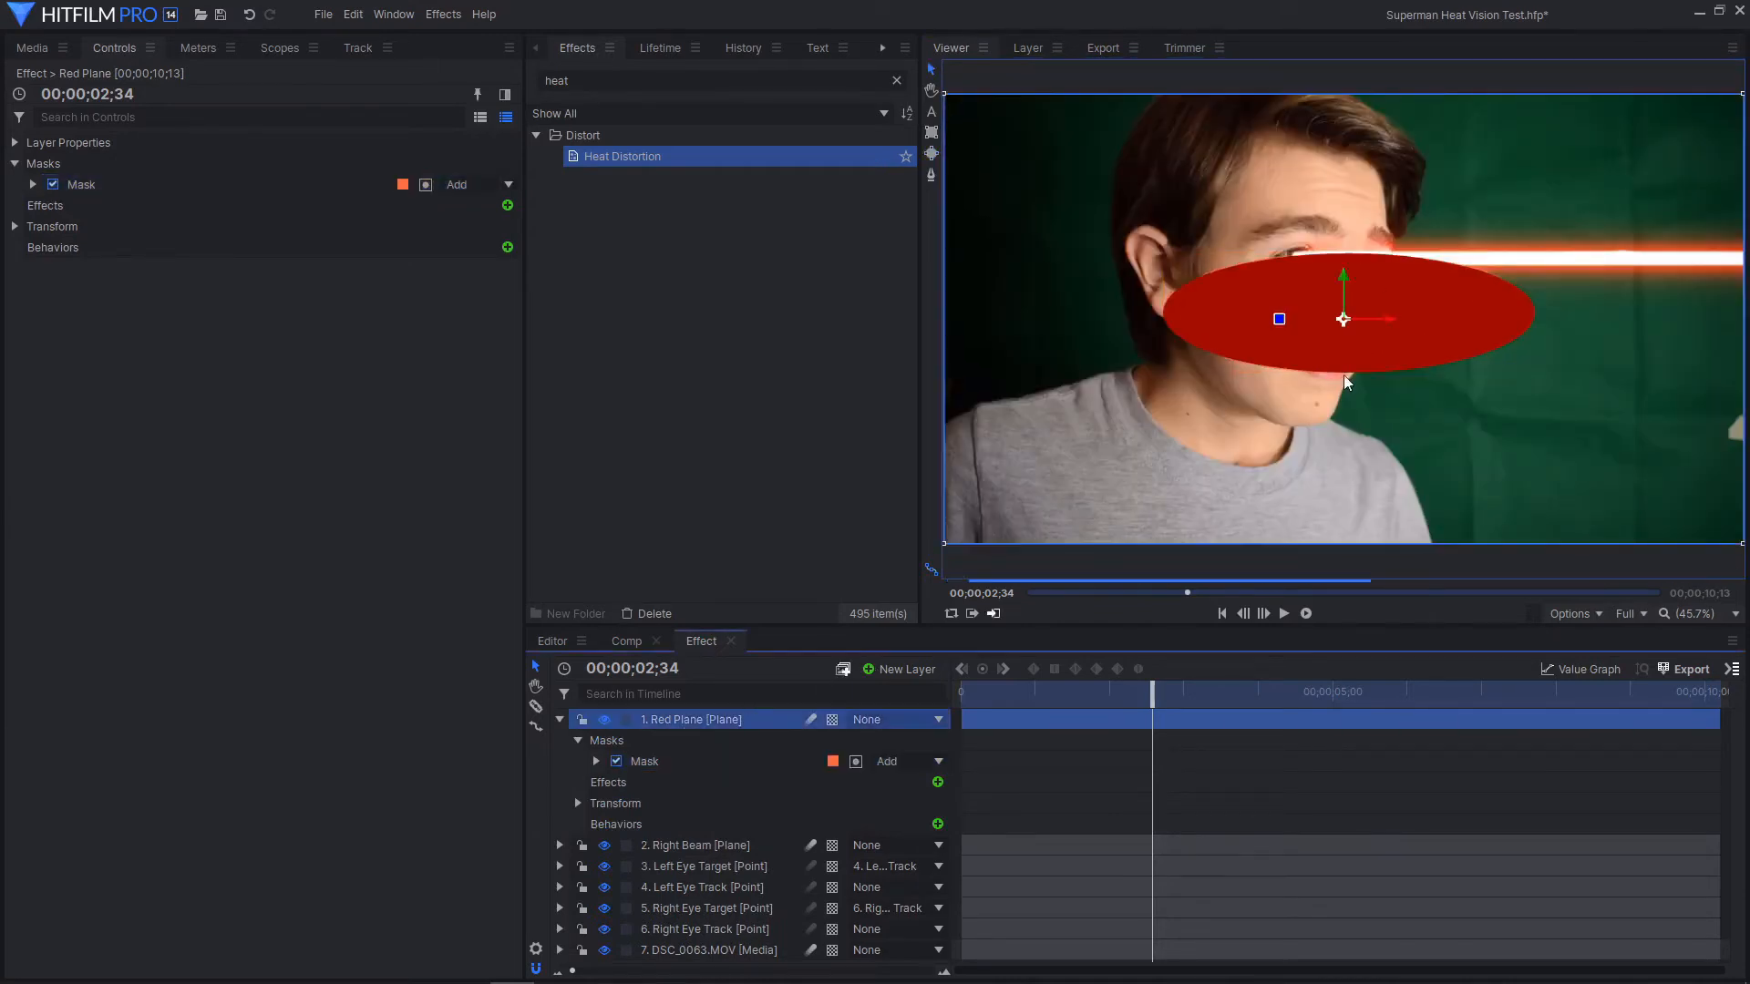
{"action": "left_click_drag", "start_coordinate": [1343, 319], "coordinate": [1338, 260]}
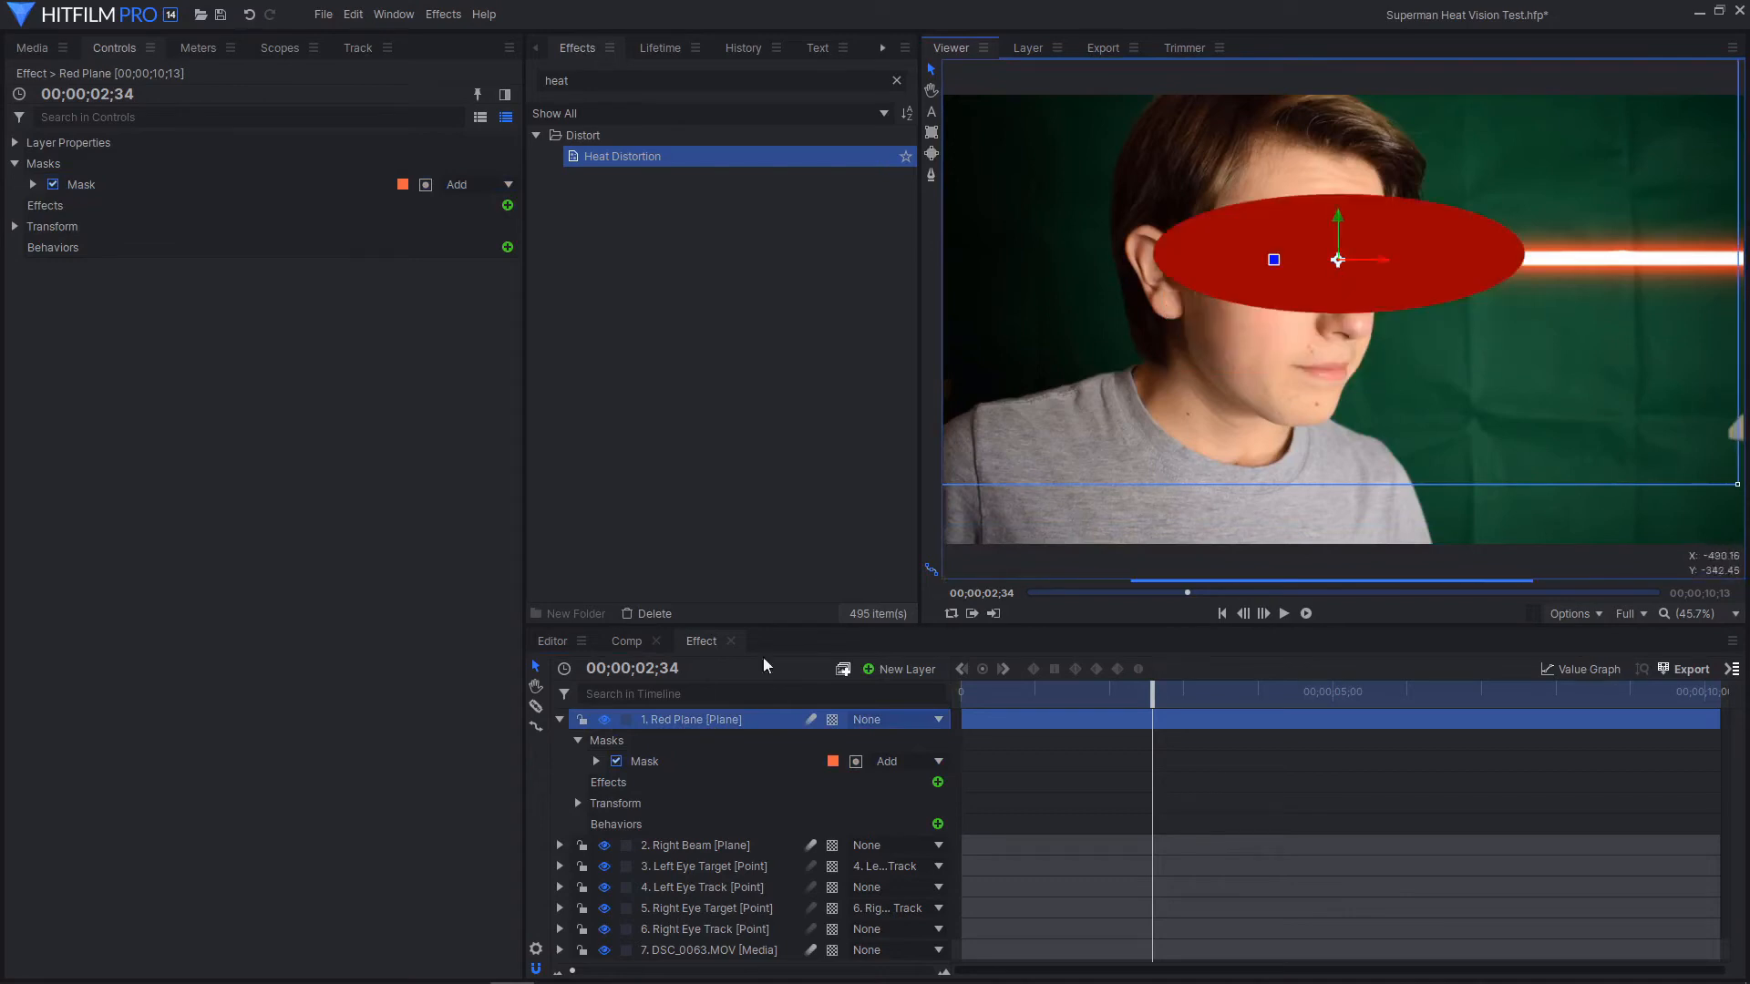
Reshape the elliptical mask by pulling in its side and lower points to fit around both eyes and the nose bridge
{"action": "left_click", "coordinate": [33, 185]}
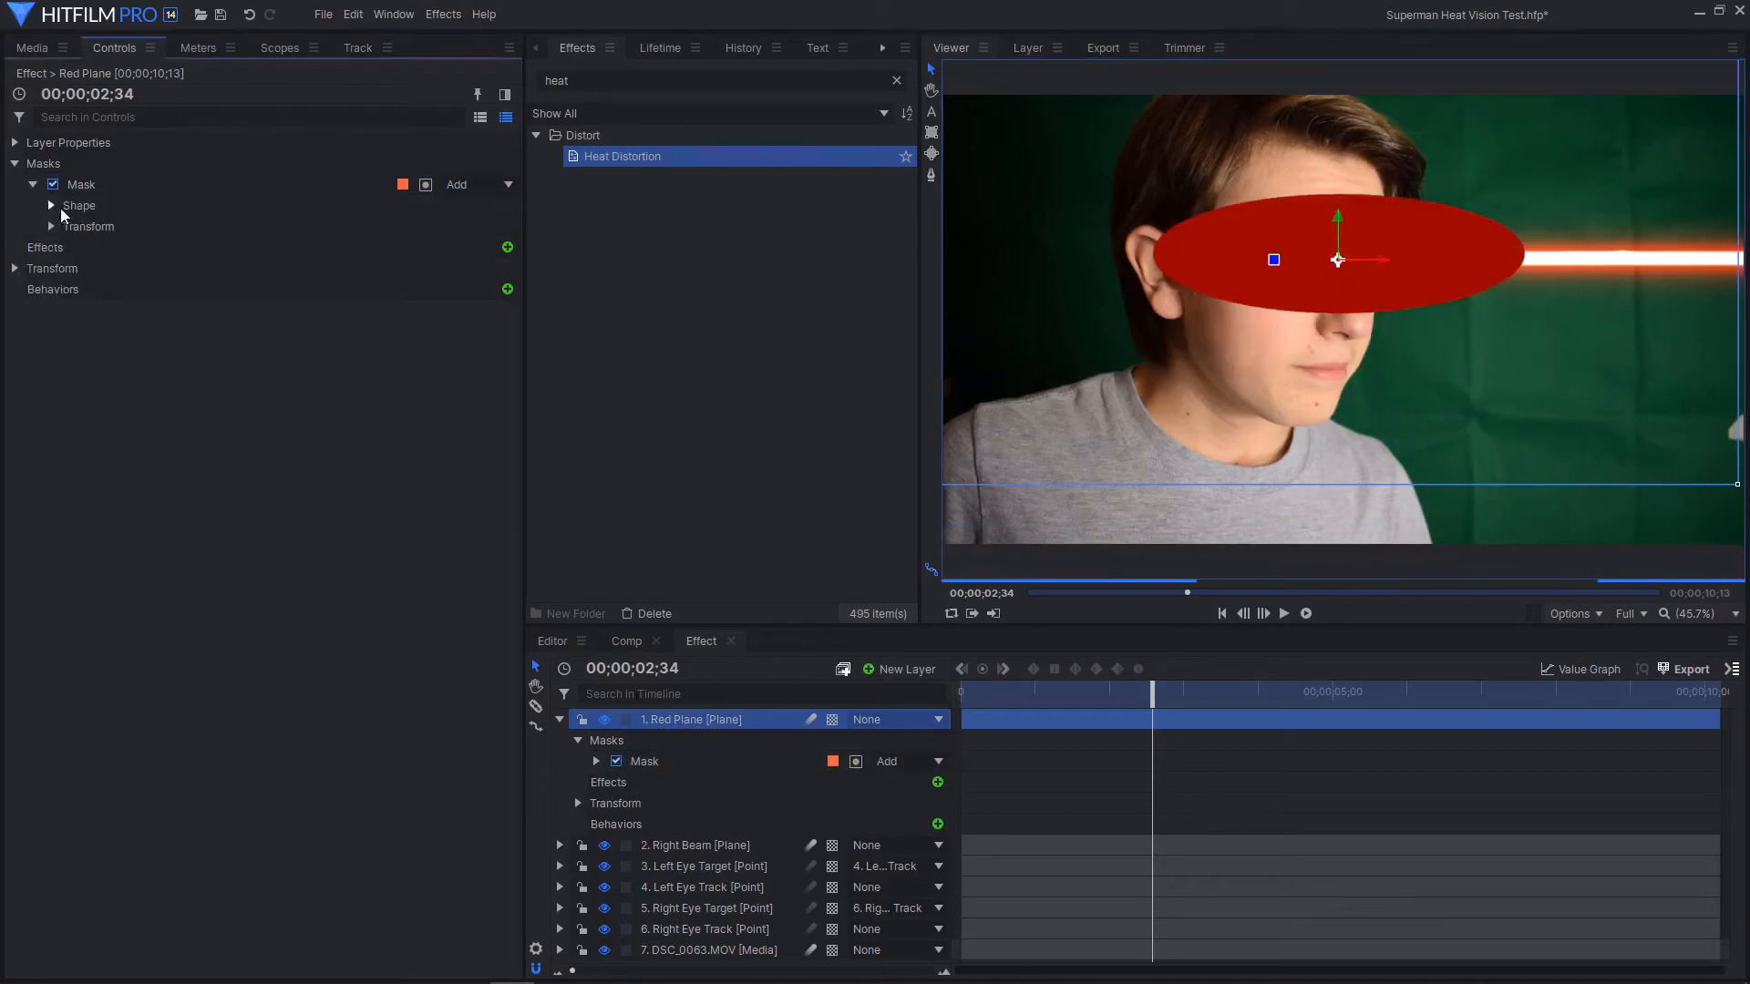
{"action": "left_click", "coordinate": [52, 205]}
{"action": "left_click", "coordinate": [109, 184]}
{"action": "left_click", "coordinate": [931, 175]}
{"action": "left_click_drag", "start_coordinate": [1529, 254], "coordinate": [1385, 194]}
{"action": "left_click", "coordinate": [1344, 194]}
{"action": "left_click_drag", "start_coordinate": [1241, 194], "coordinate": [1291, 194]}
{"action": "left_click_drag", "start_coordinate": [1159, 252], "coordinate": [1216, 246]}
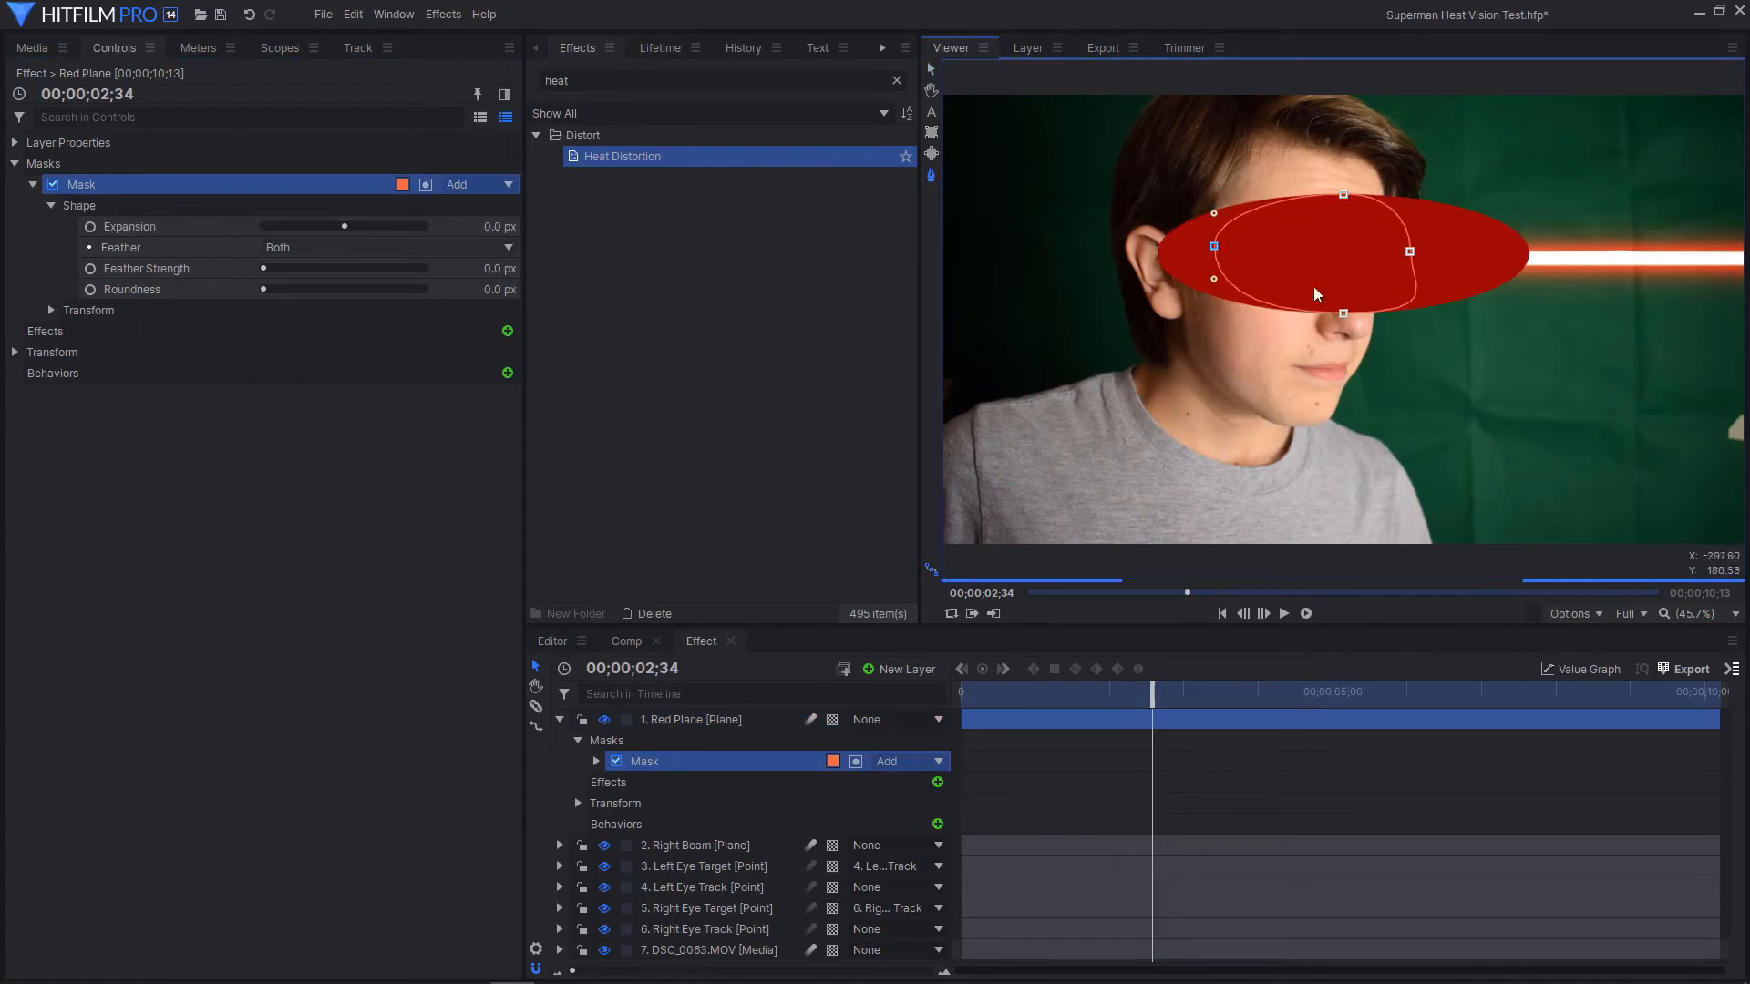
{"action": "left_click_drag", "start_coordinate": [1342, 314], "coordinate": [1343, 287]}
Try the Add blend mode on the Red Plane layer
{"action": "left_click", "coordinate": [559, 720]}
{"action": "left_click", "coordinate": [685, 727]}
{"action": "right_click", "coordinate": [685, 729]}
{"action": "mouse_move", "coordinate": [815, 248]}
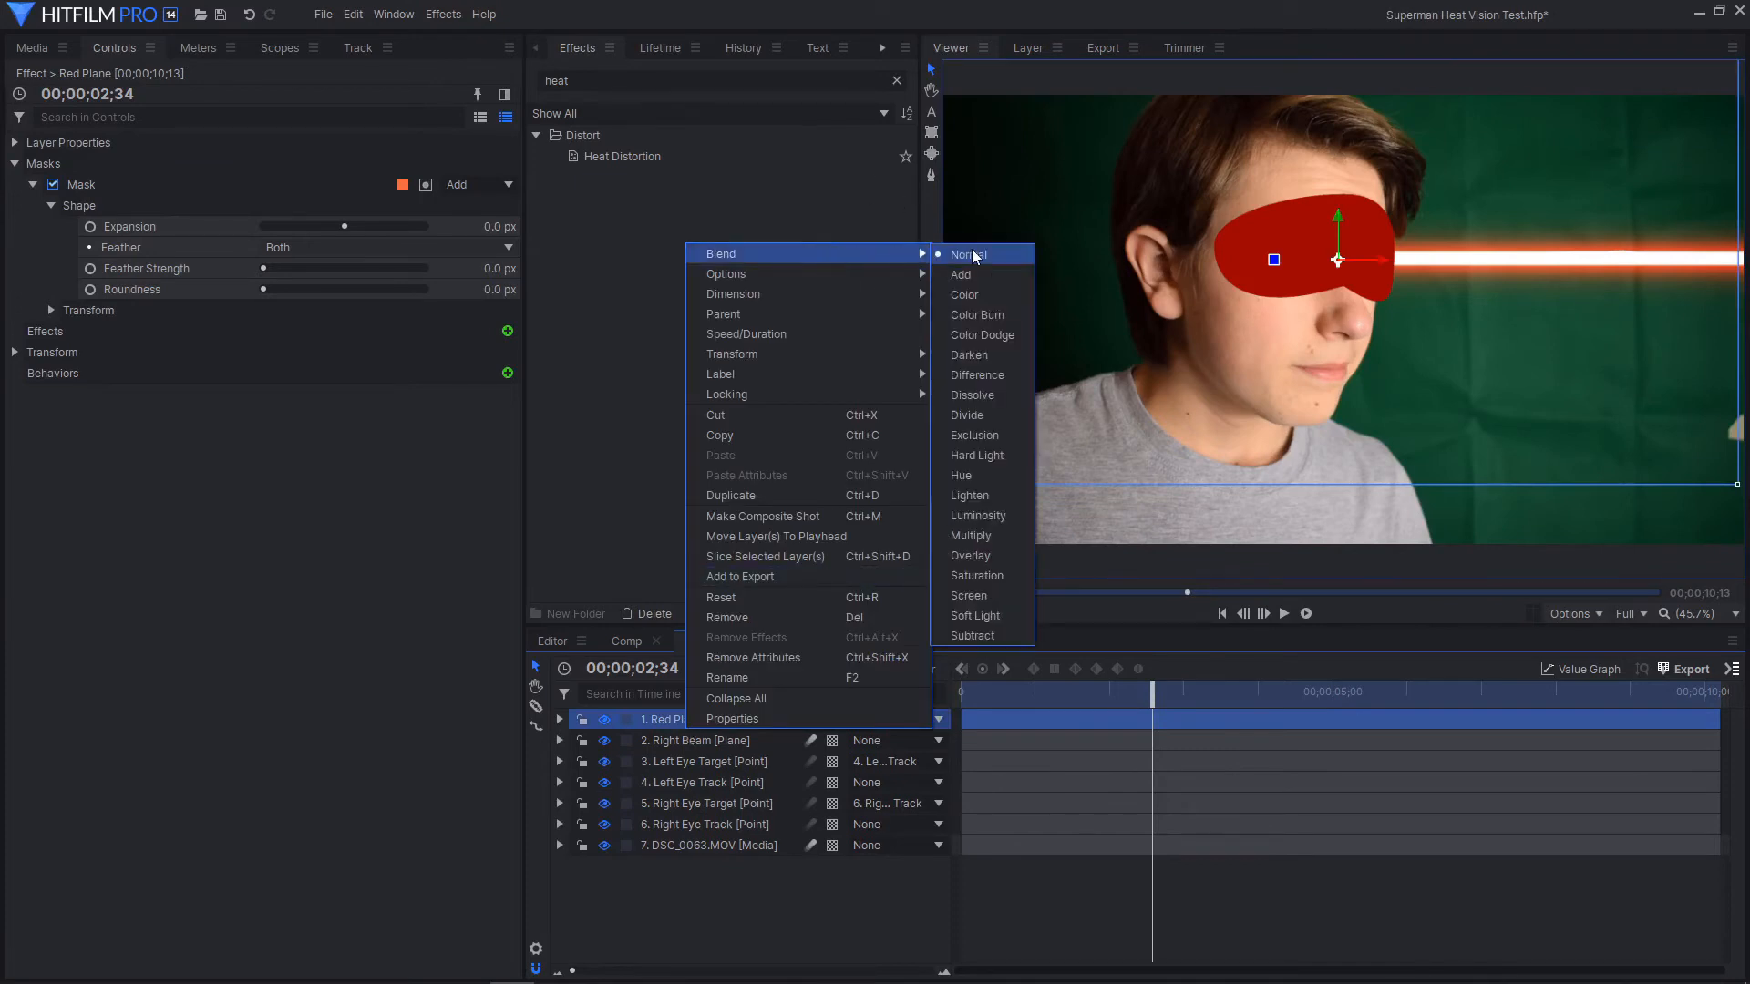
{"action": "left_click", "coordinate": [976, 272]}
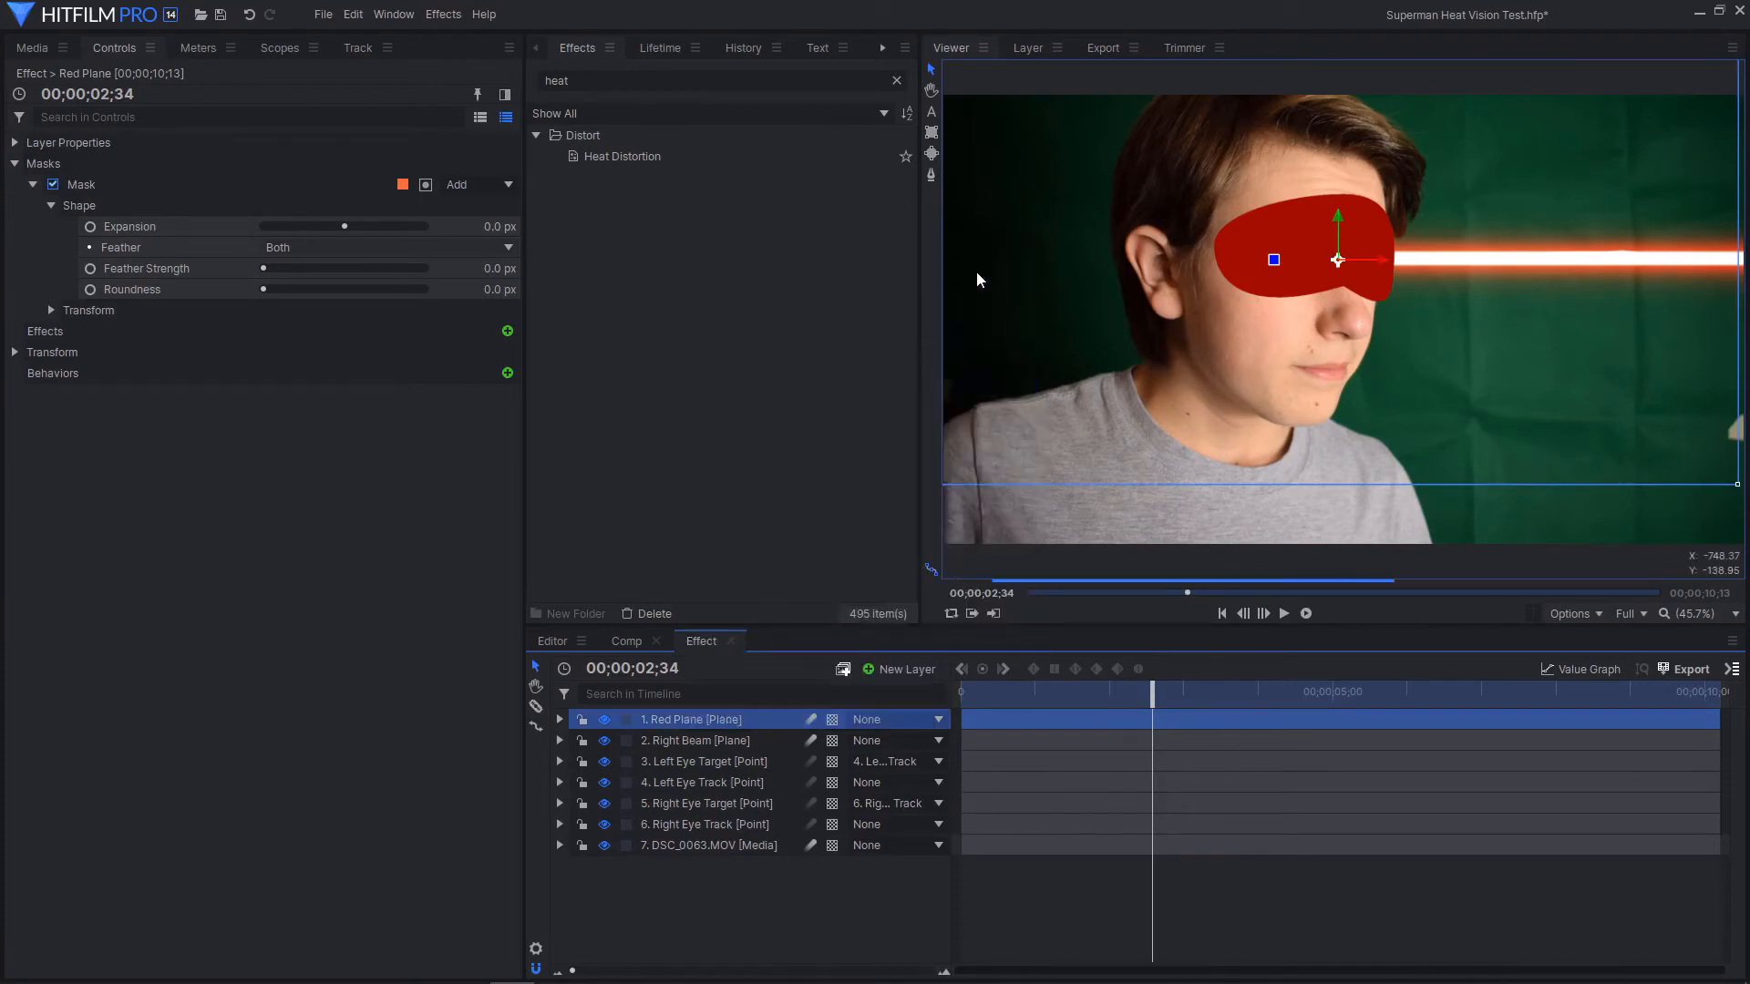
Set the Red Plane layer's blend mode to Overlay and inspect the red area around the eyes
{"action": "right_click", "coordinate": [743, 719]}
{"action": "mouse_move", "coordinate": [817, 248]}
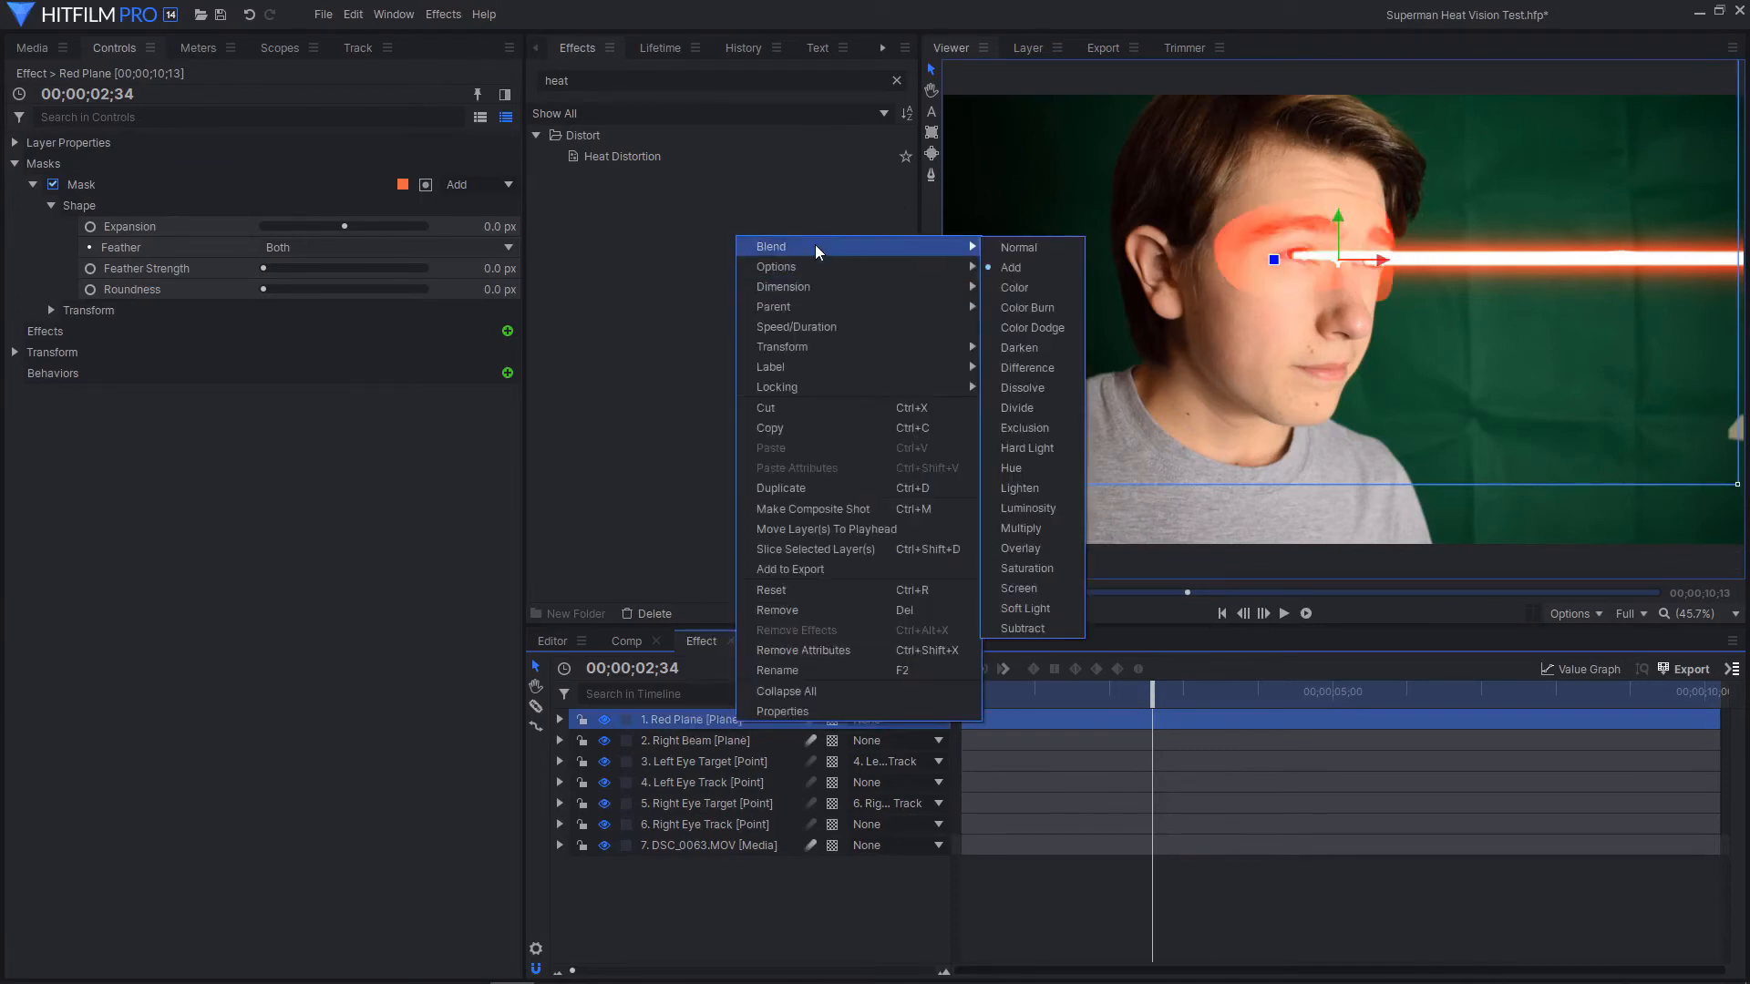
{"action": "left_click", "coordinate": [1042, 531]}
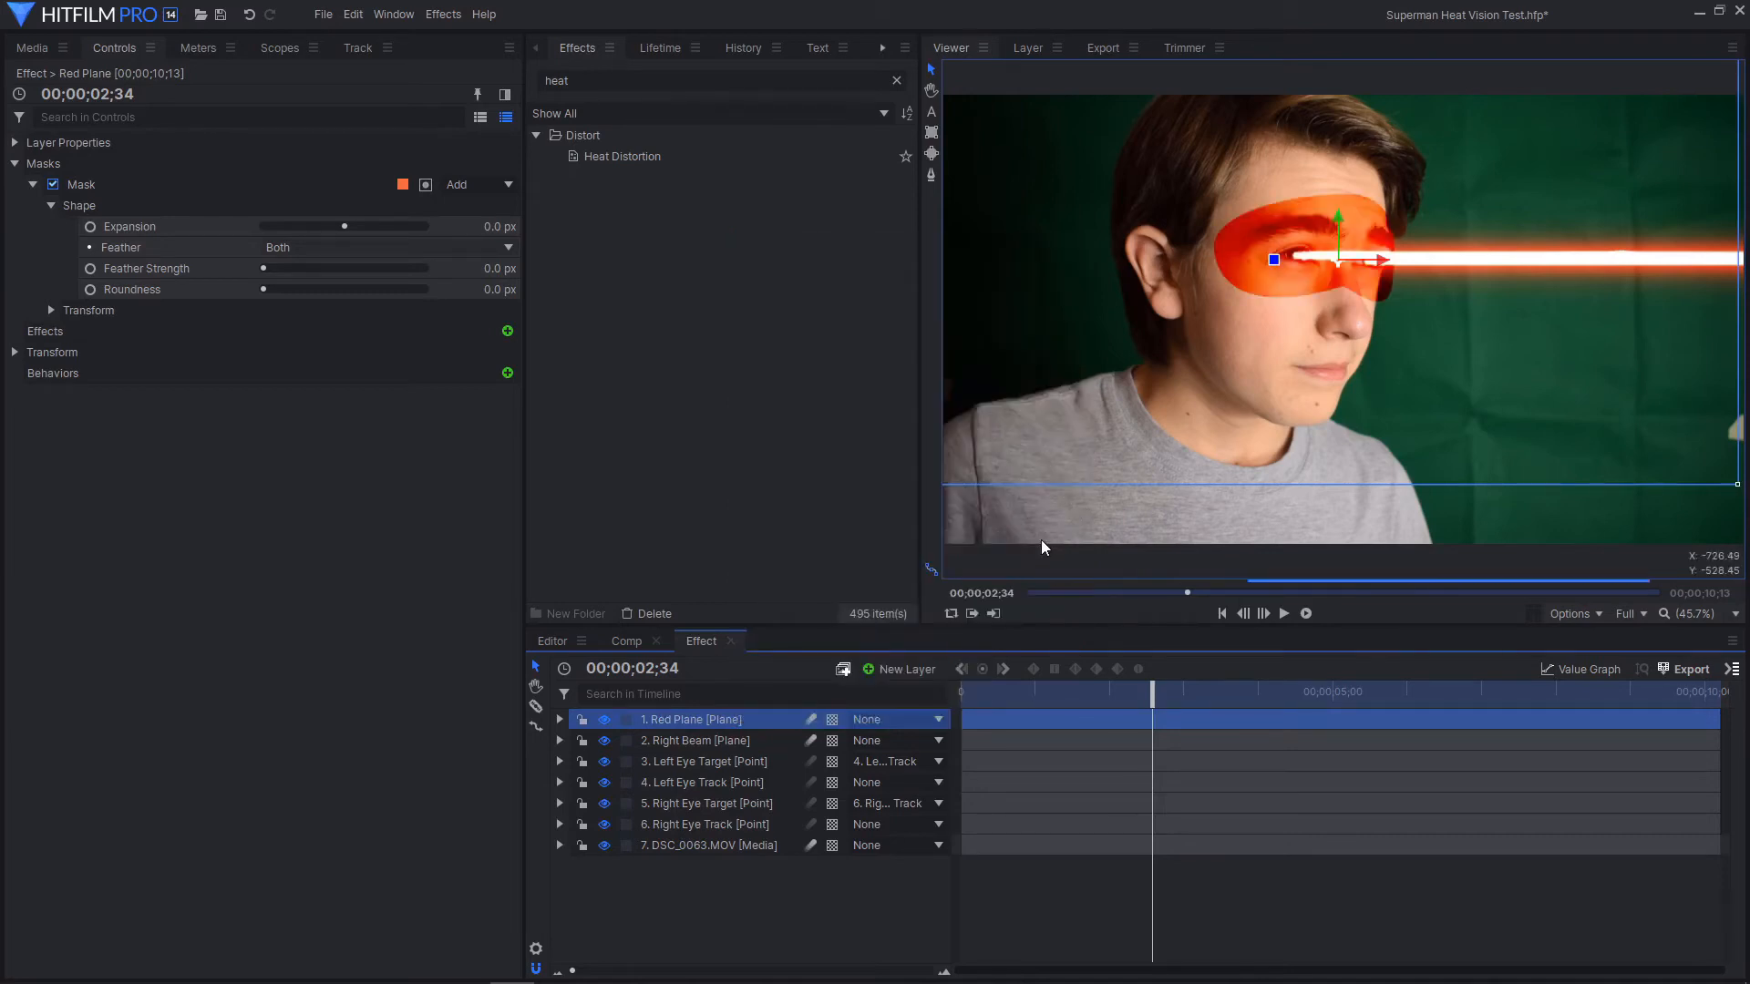
{"action": "scroll", "coordinate": [1349, 274], "scroll_direction": "up", "scroll_amount": 2}
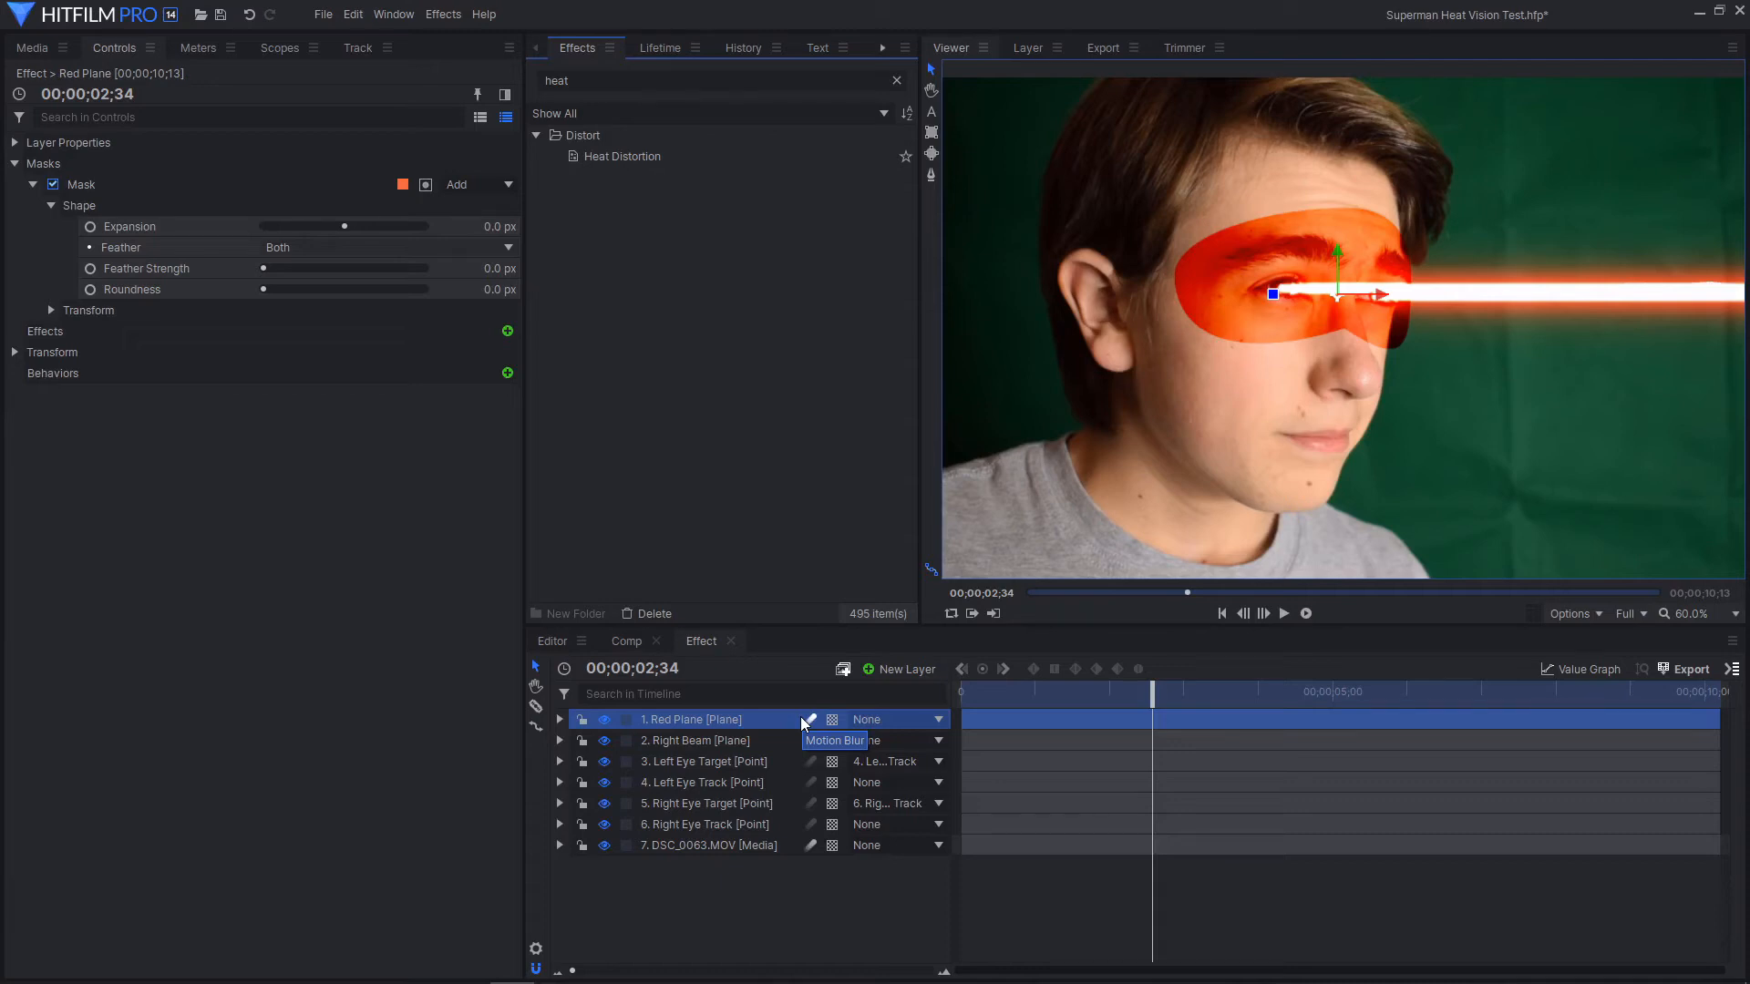
Move the Red Plane mask's far-side point inward to the edge of the face and adjust its upper curve handle
{"action": "left_click", "coordinate": [253, 262]}
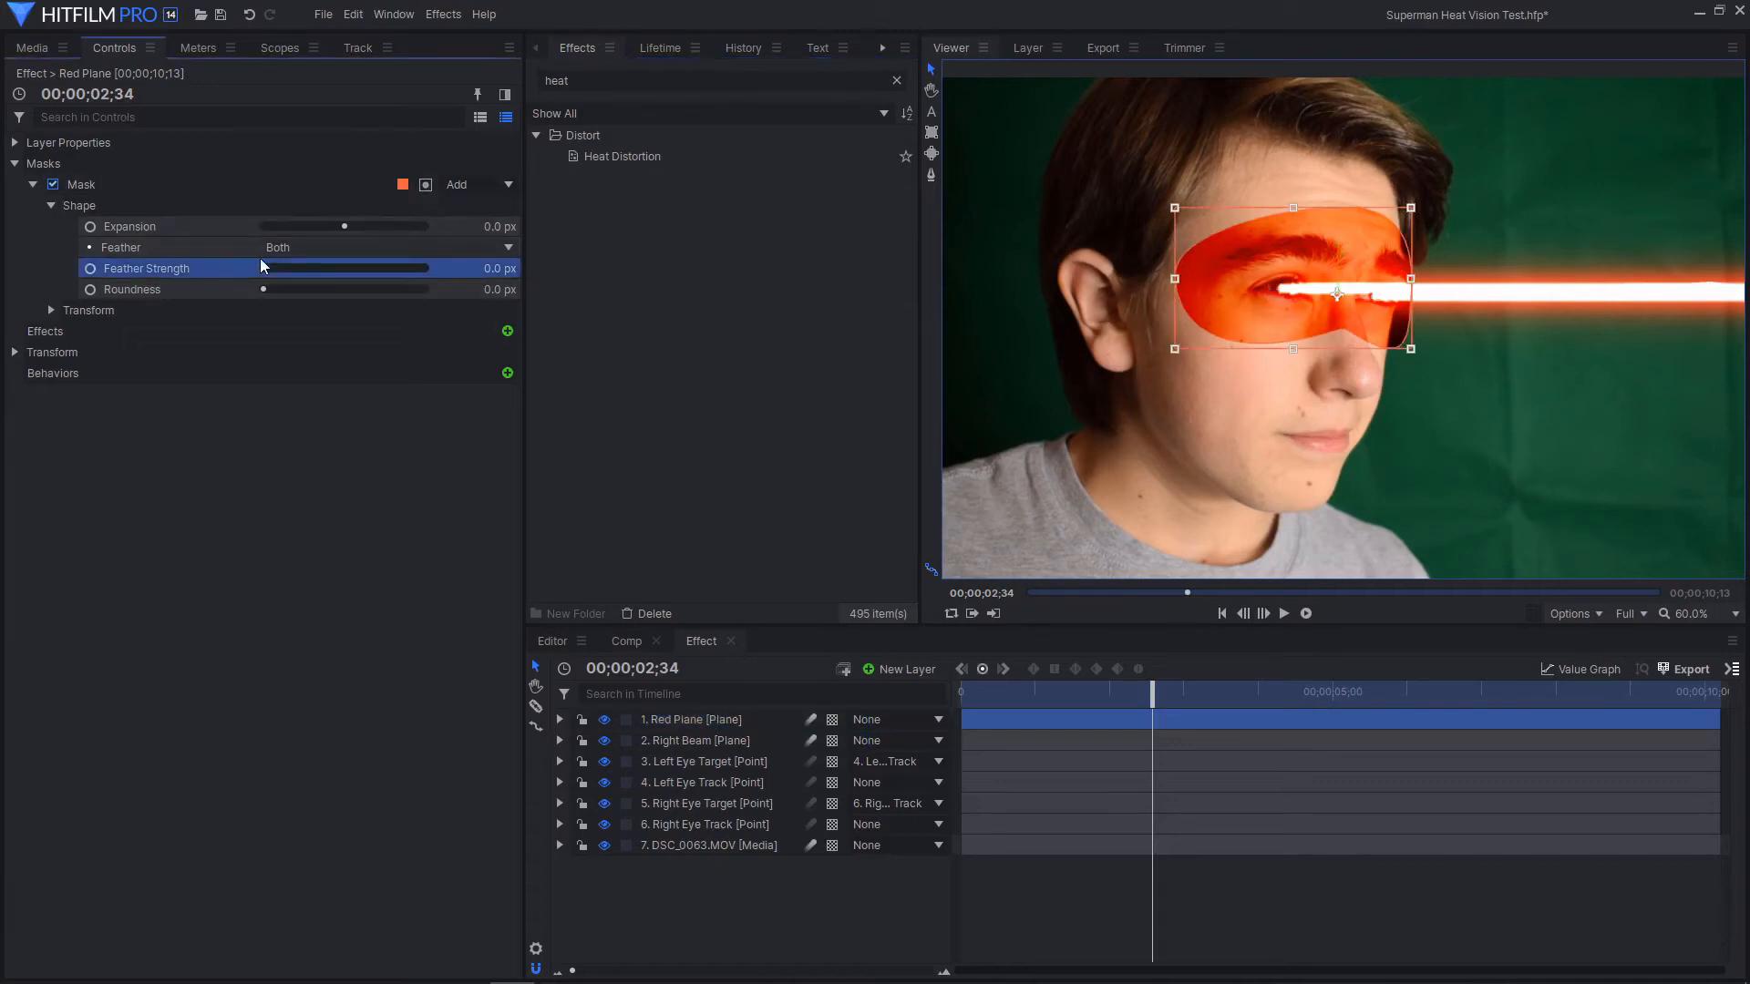
{"action": "left_click", "coordinate": [930, 174]}
{"action": "left_click_drag", "start_coordinate": [1412, 283], "coordinate": [1400, 284]}
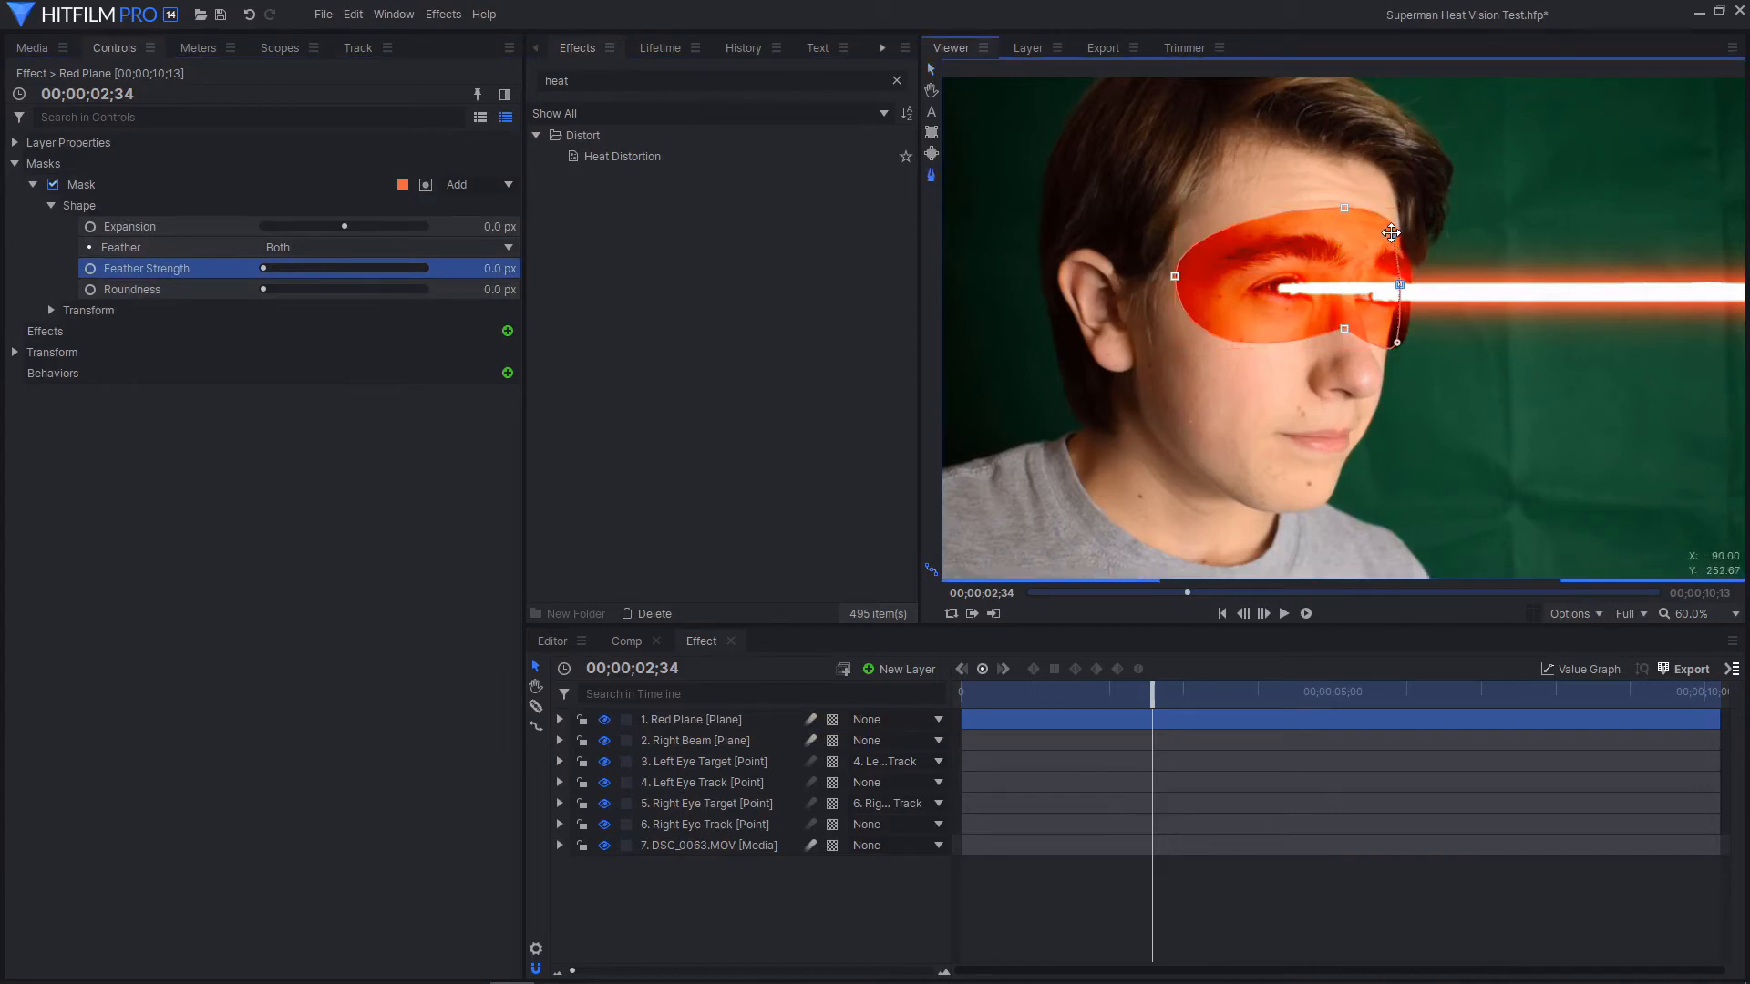
{"action": "left_click_drag", "start_coordinate": [1387, 233], "coordinate": [1398, 230]}
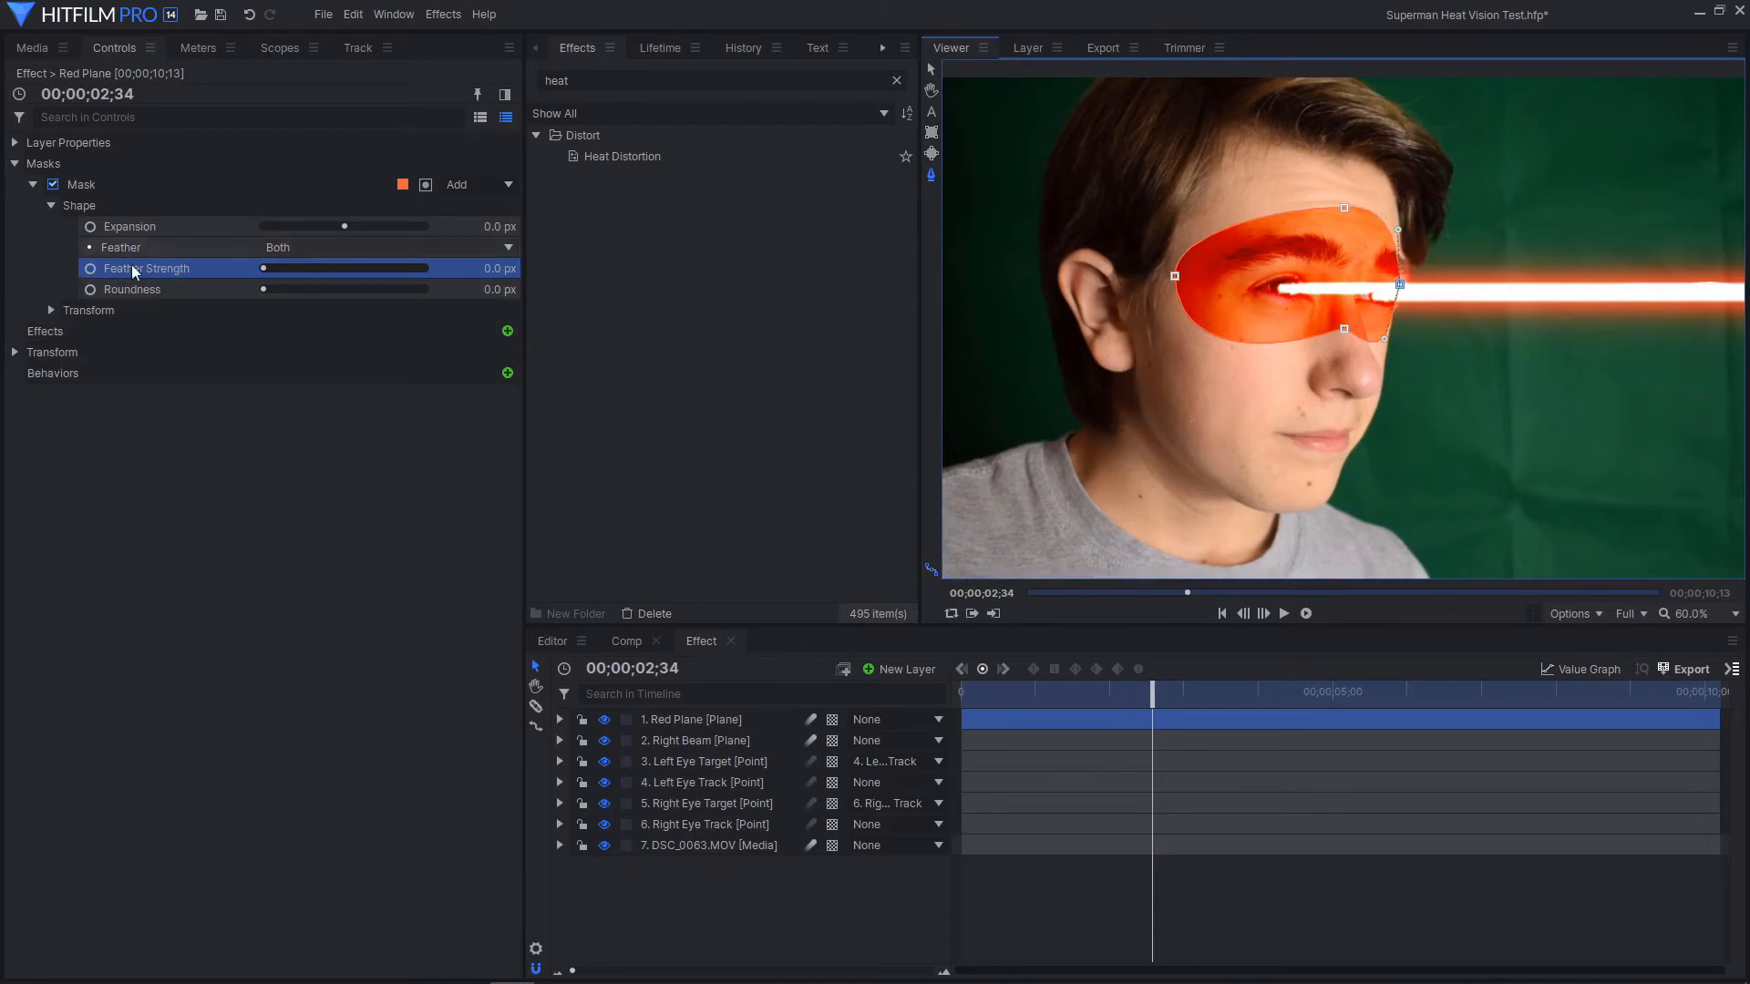
Soften the Red Plane mask with a feather strength of 80 px and lower its opacity to 67%
{"action": "left_click_drag", "start_coordinate": [266, 269], "coordinate": [276, 271]}
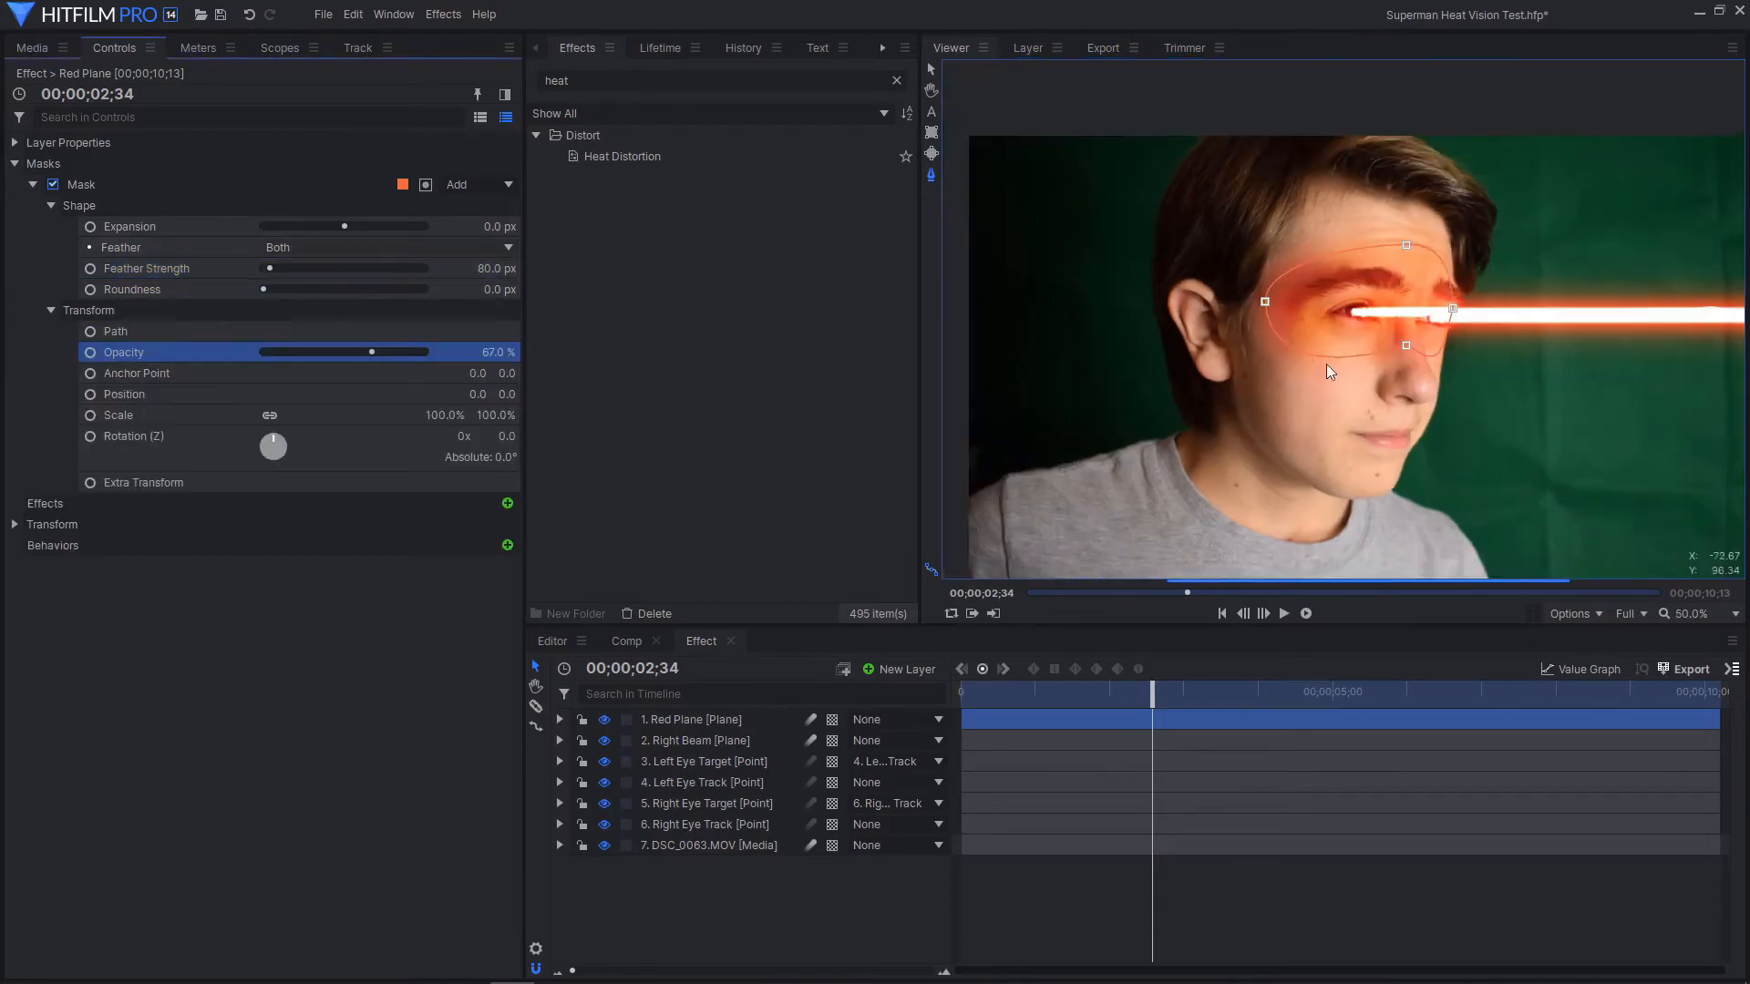
{"action": "left_click", "coordinate": [399, 574]}
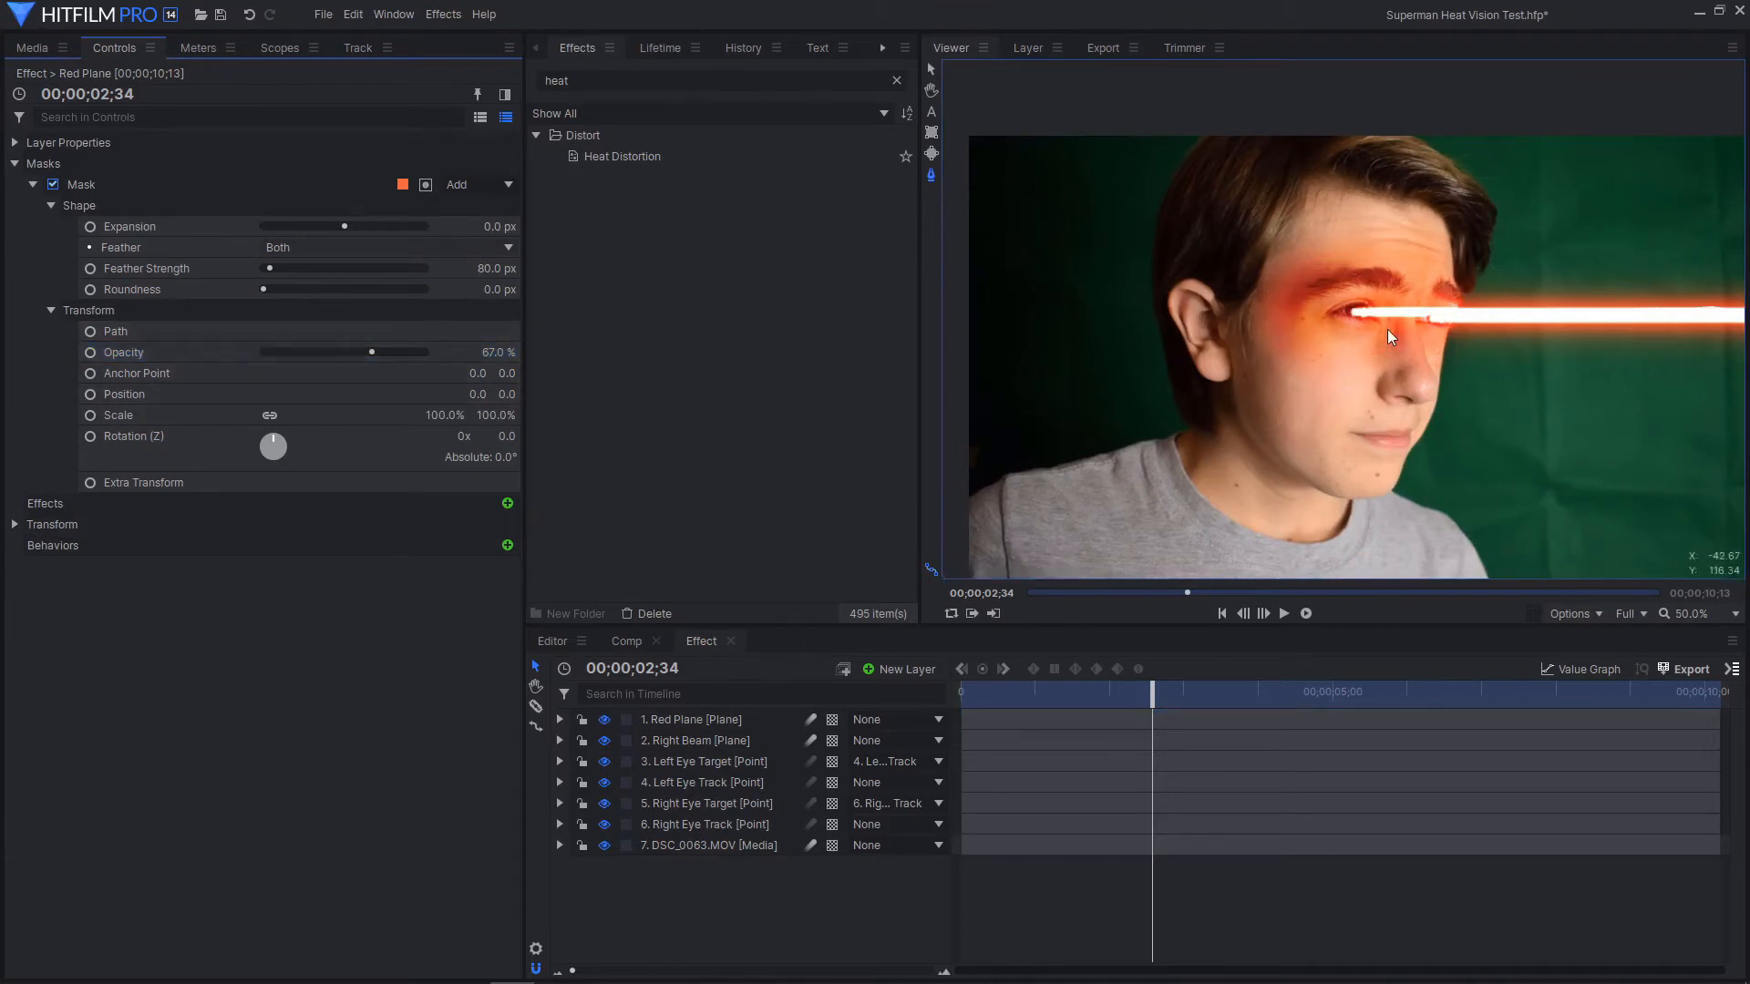
{"action": "scroll", "coordinate": [1388, 330], "scroll_direction": "up", "scroll_amount": 2}
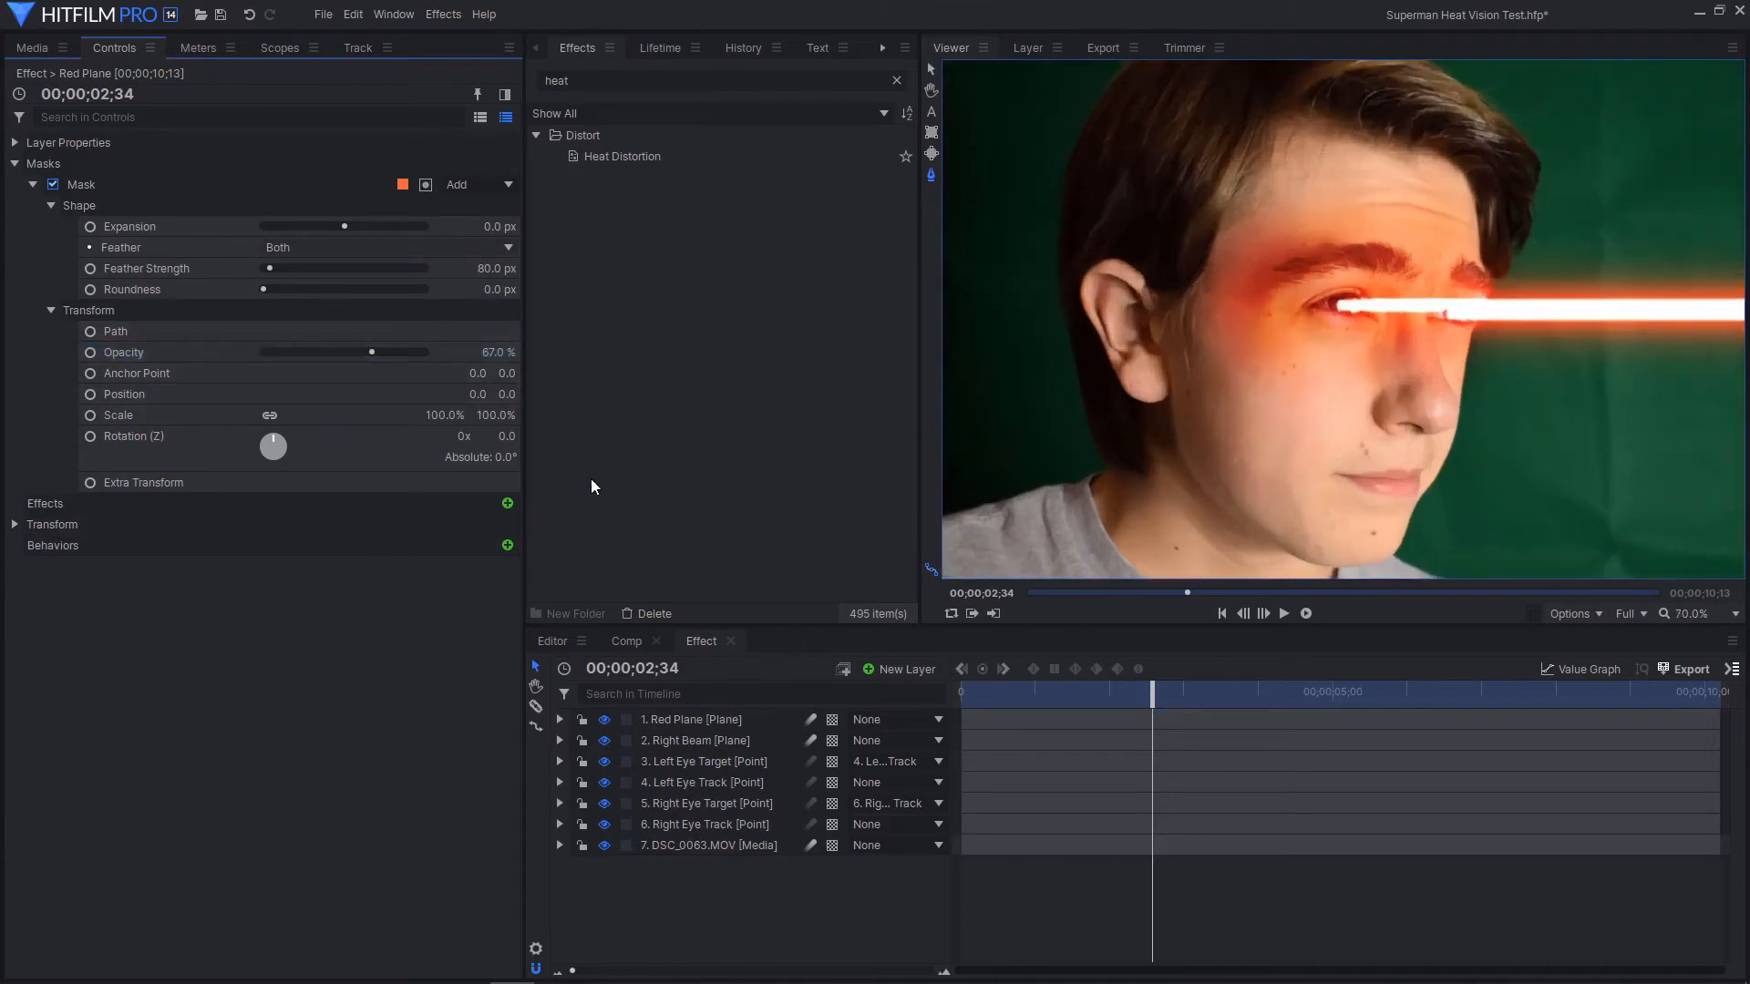
{"action": "left_click", "coordinate": [117, 187]}
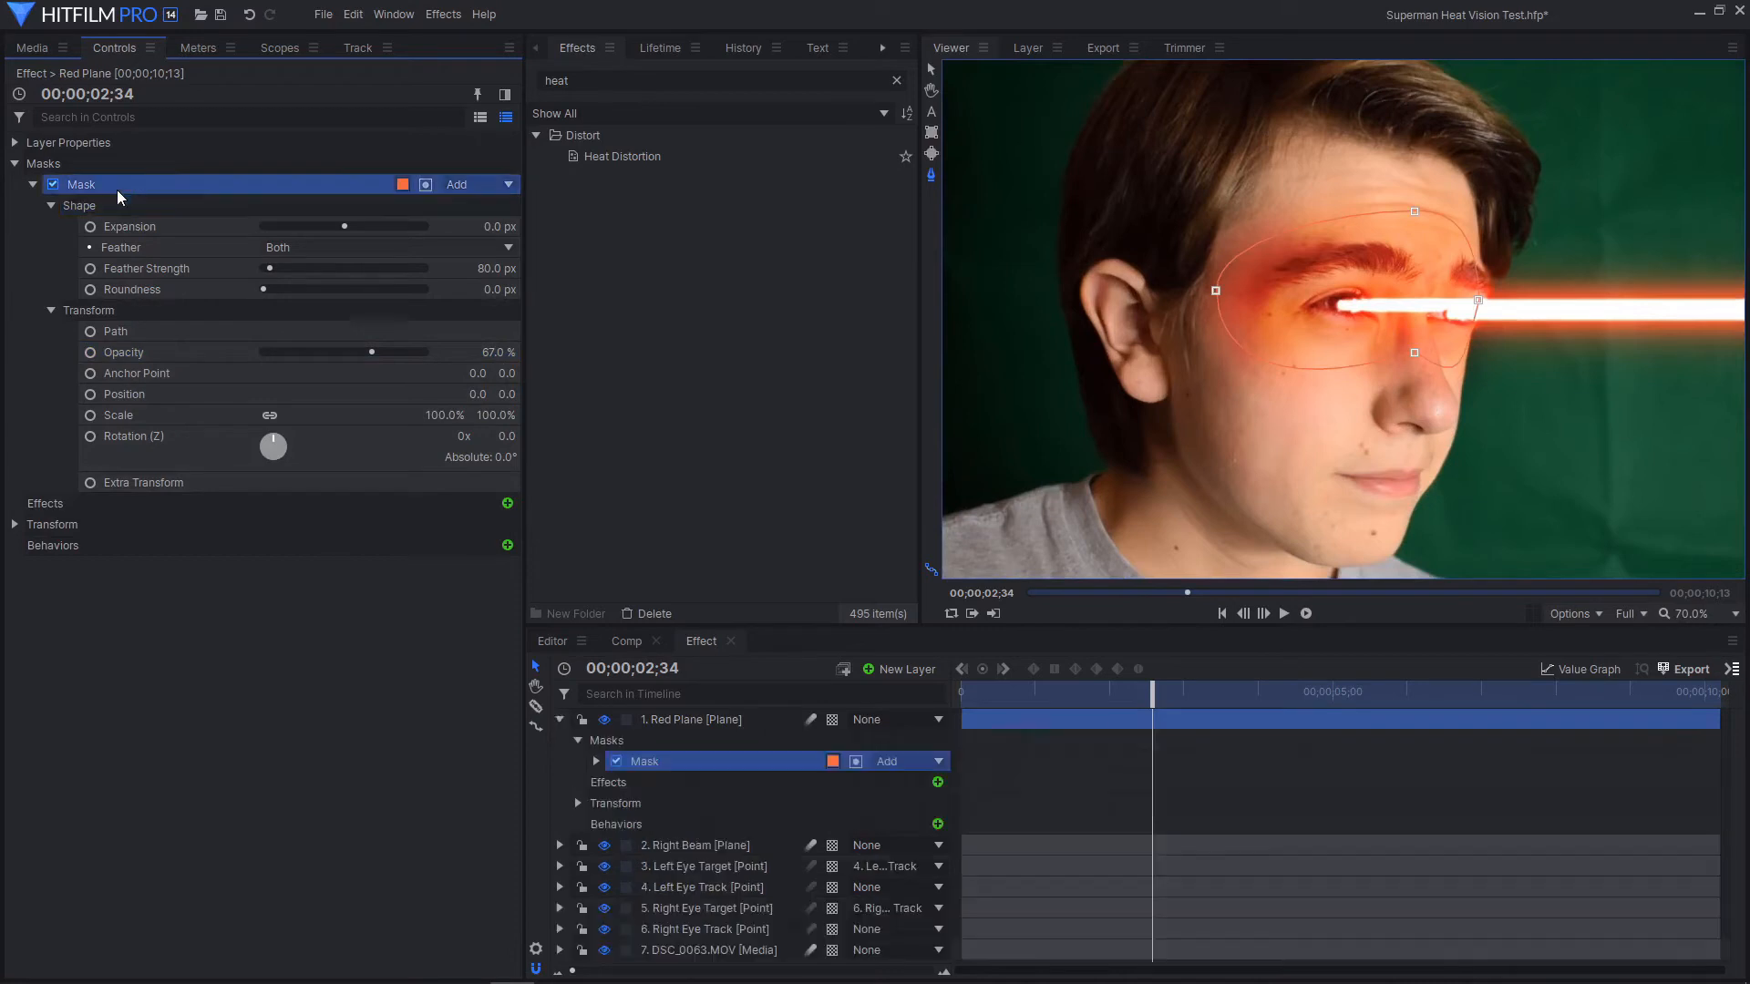
{"action": "scroll", "coordinate": [1386, 438], "scroll_direction": "down", "scroll_amount": 2}
Reorder the layers so Red Plane sits directly beneath Right Beam
{"action": "left_click", "coordinate": [742, 722]}
{"action": "left_click_drag", "start_coordinate": [689, 722], "coordinate": [734, 753]}
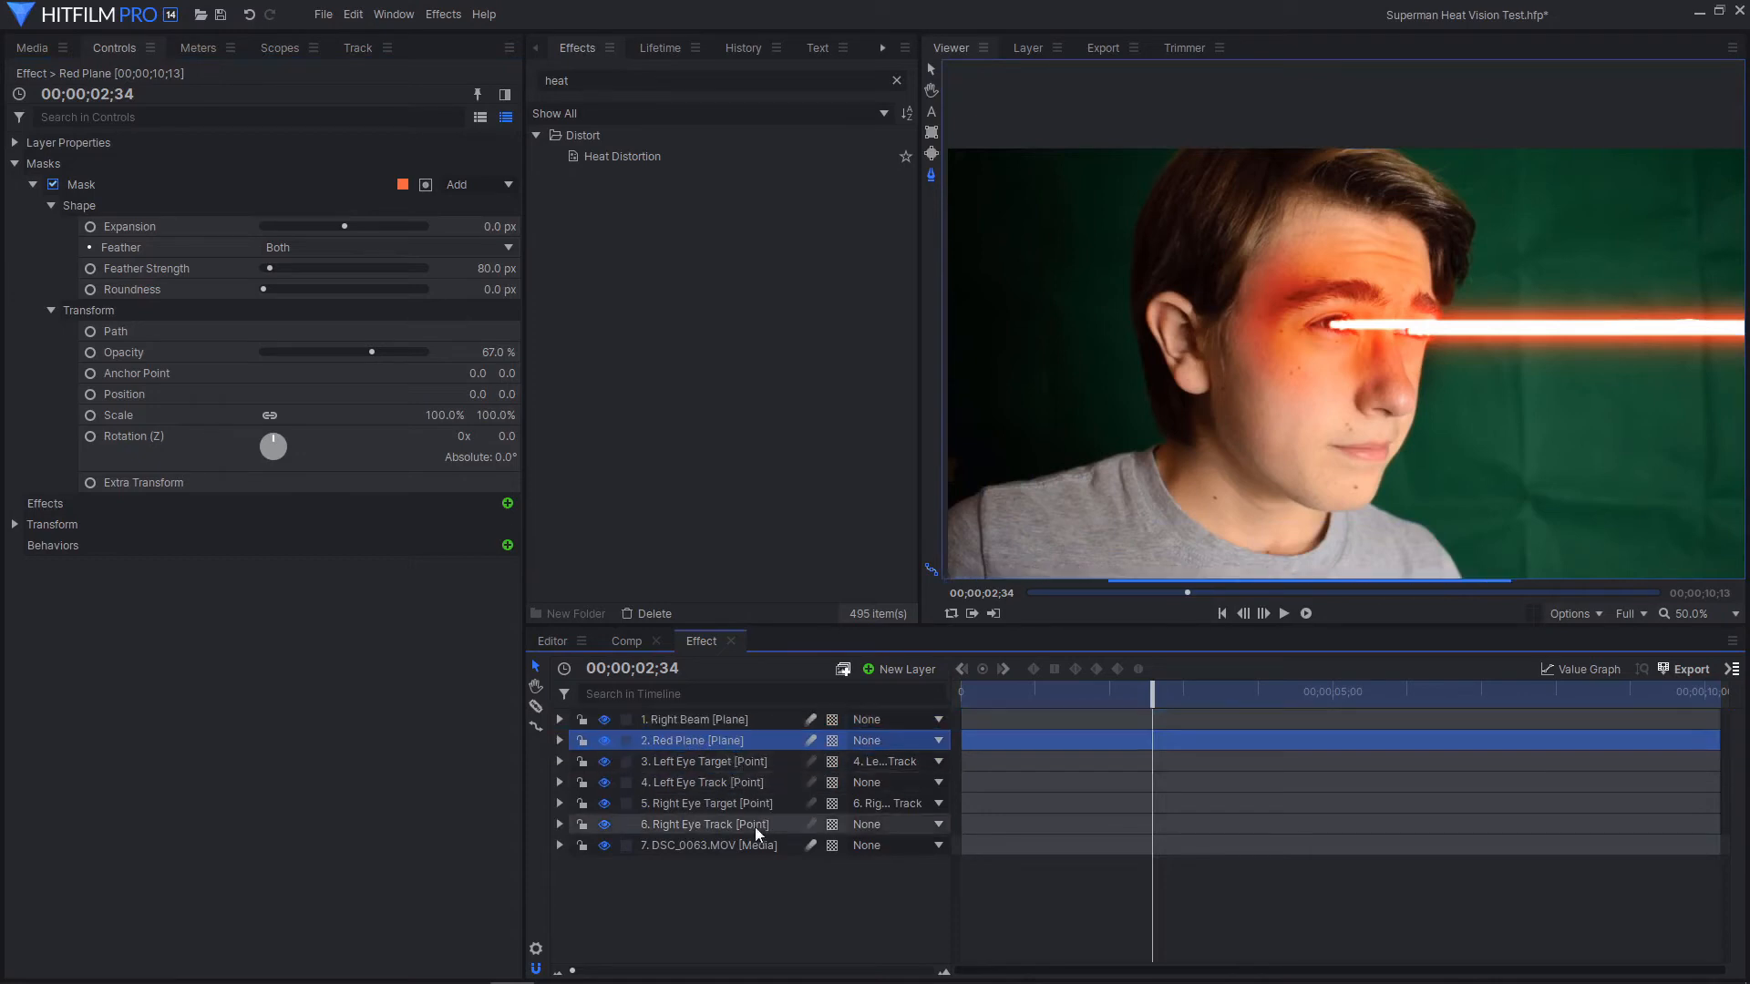
{"action": "left_click", "coordinate": [767, 902]}
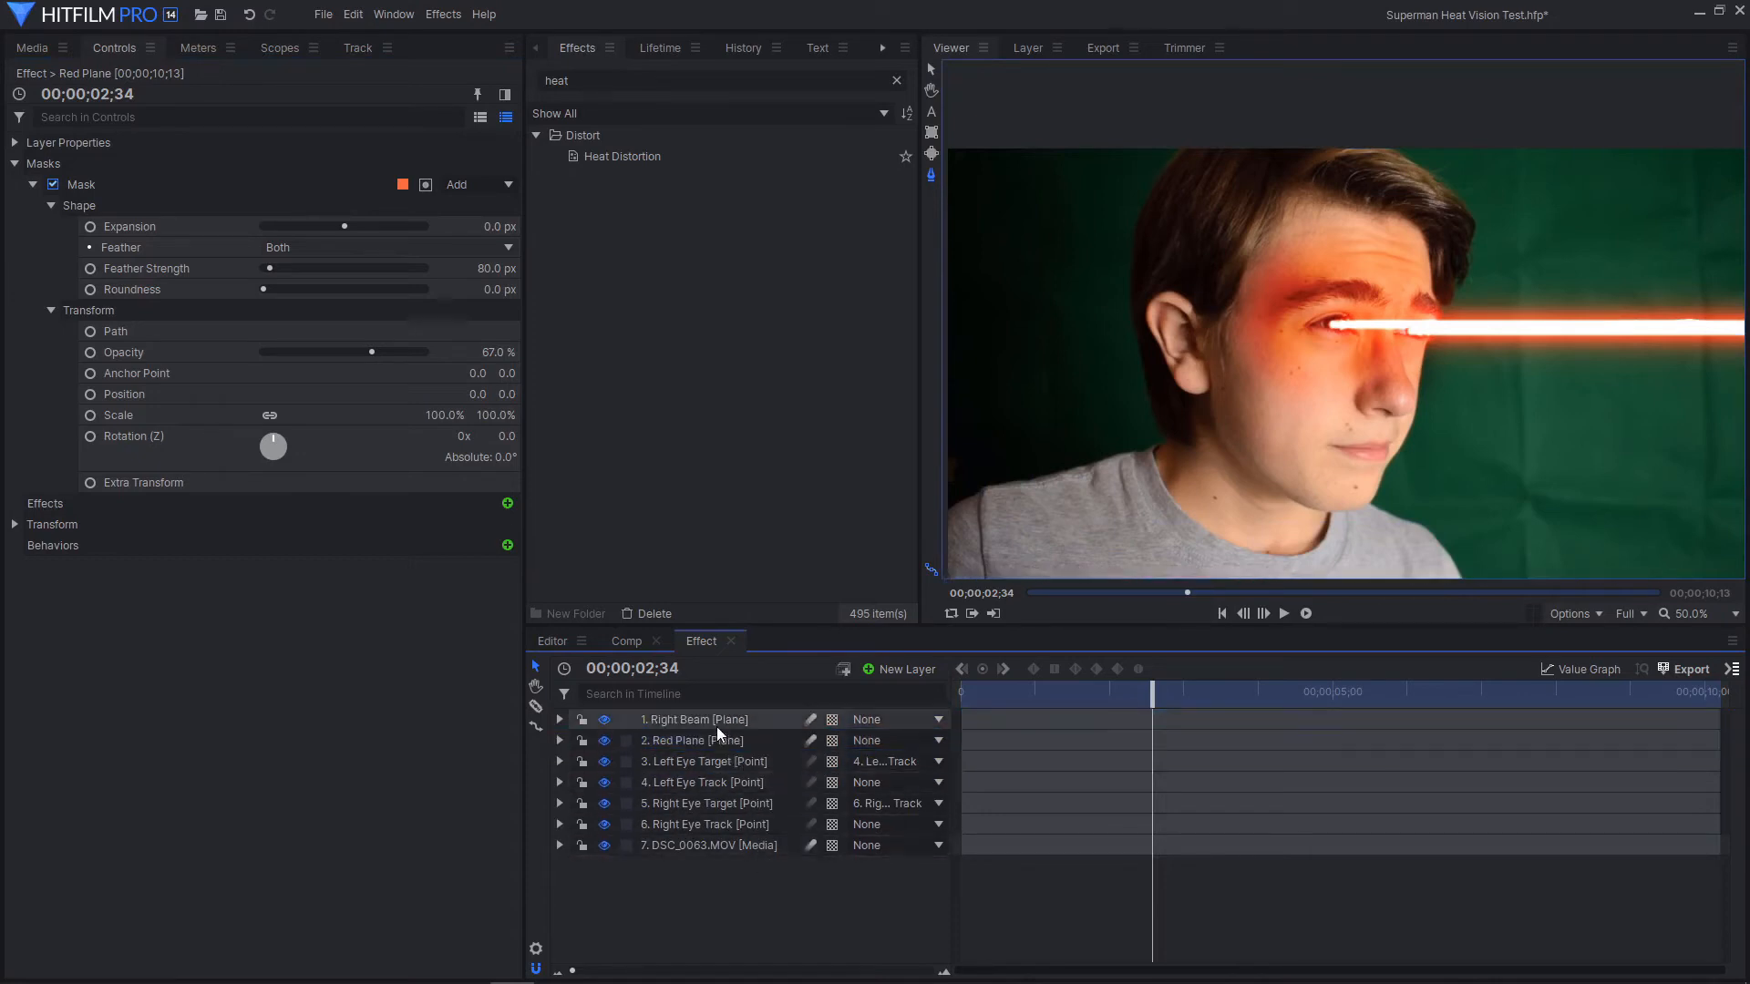
Inspect the red light around the eyes with Right Beam hidden, and again with the beams showing at other frames
{"action": "left_click", "coordinate": [609, 720]}
{"action": "scroll", "coordinate": [1351, 333], "scroll_direction": "up", "scroll_amount": 4}
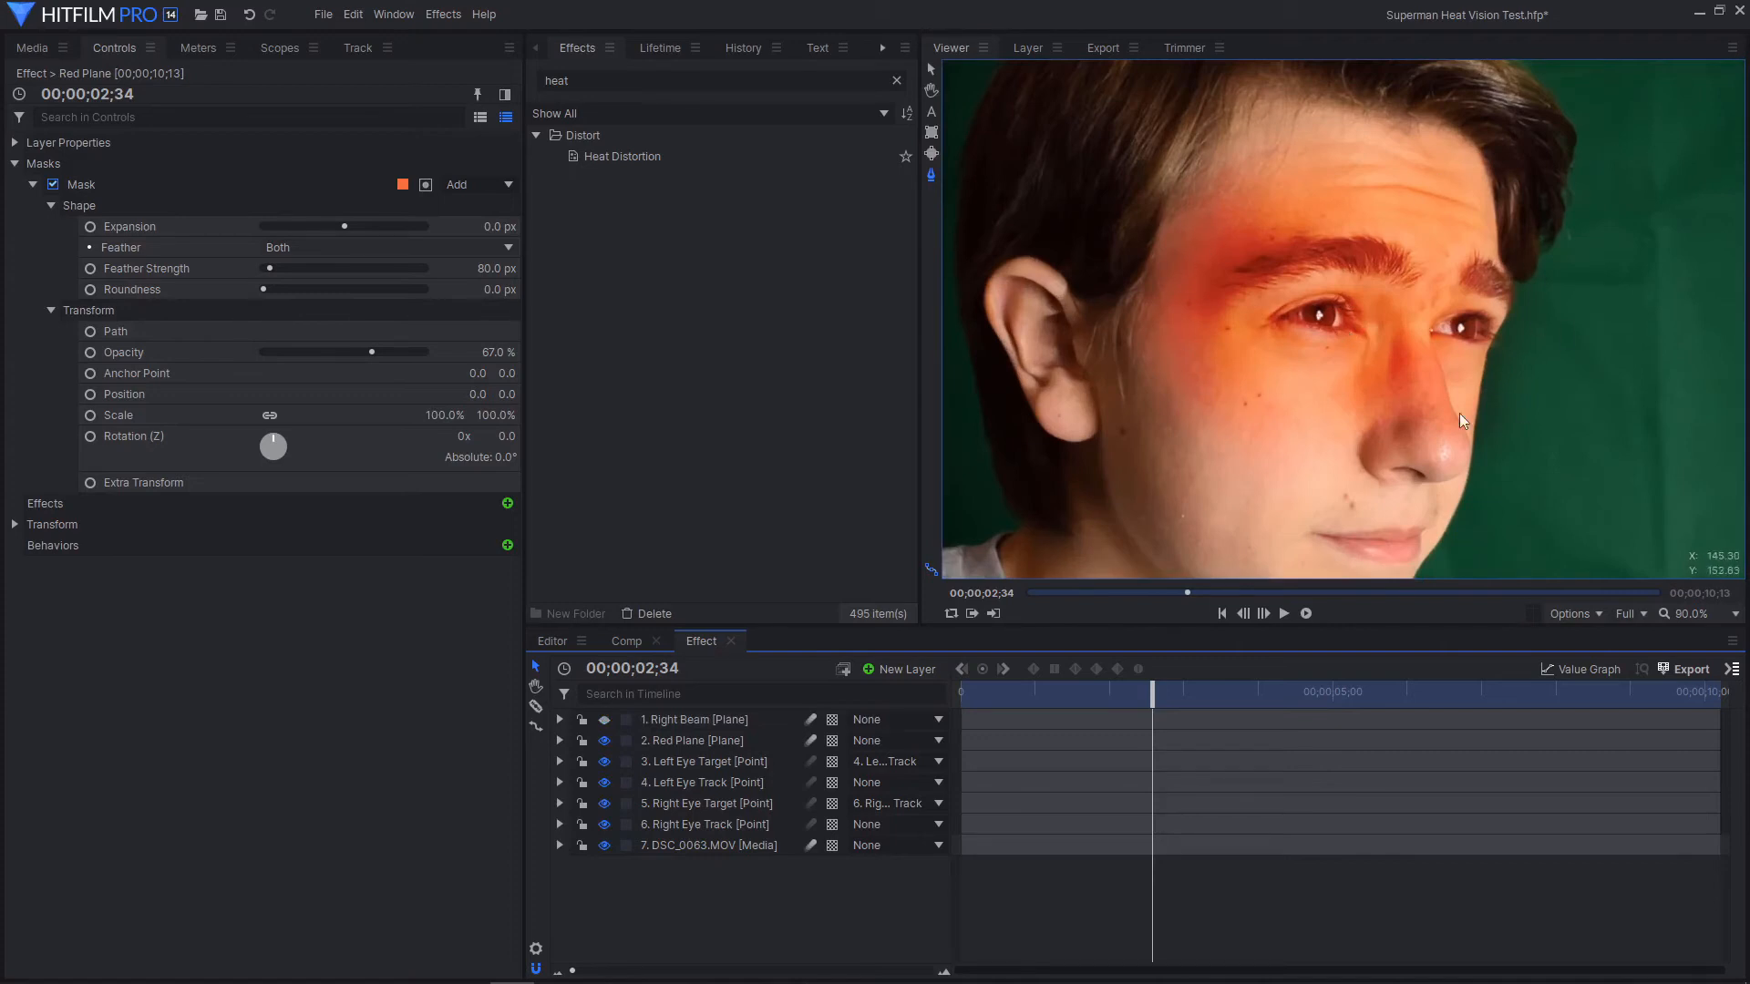
{"action": "left_click", "coordinate": [1695, 613]}
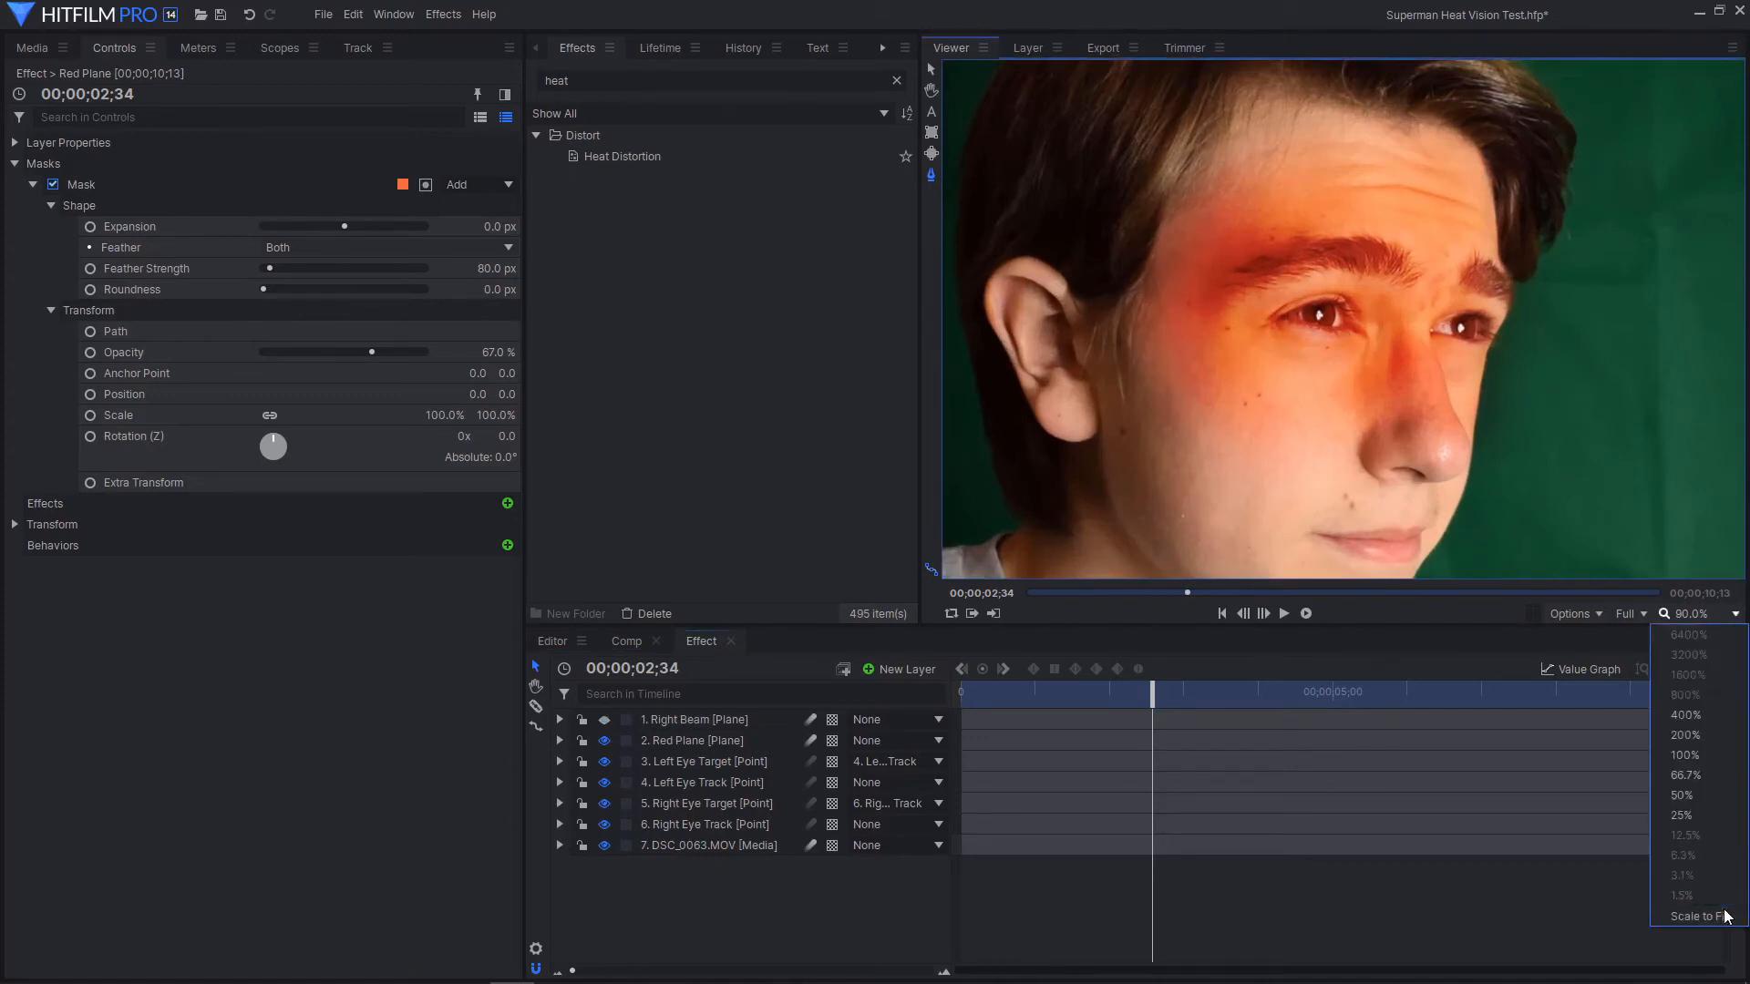
{"action": "left_click", "coordinate": [1697, 902]}
{"action": "left_click", "coordinate": [695, 720]}
{"action": "left_click_drag", "start_coordinate": [1152, 693], "coordinate": [1404, 698]}
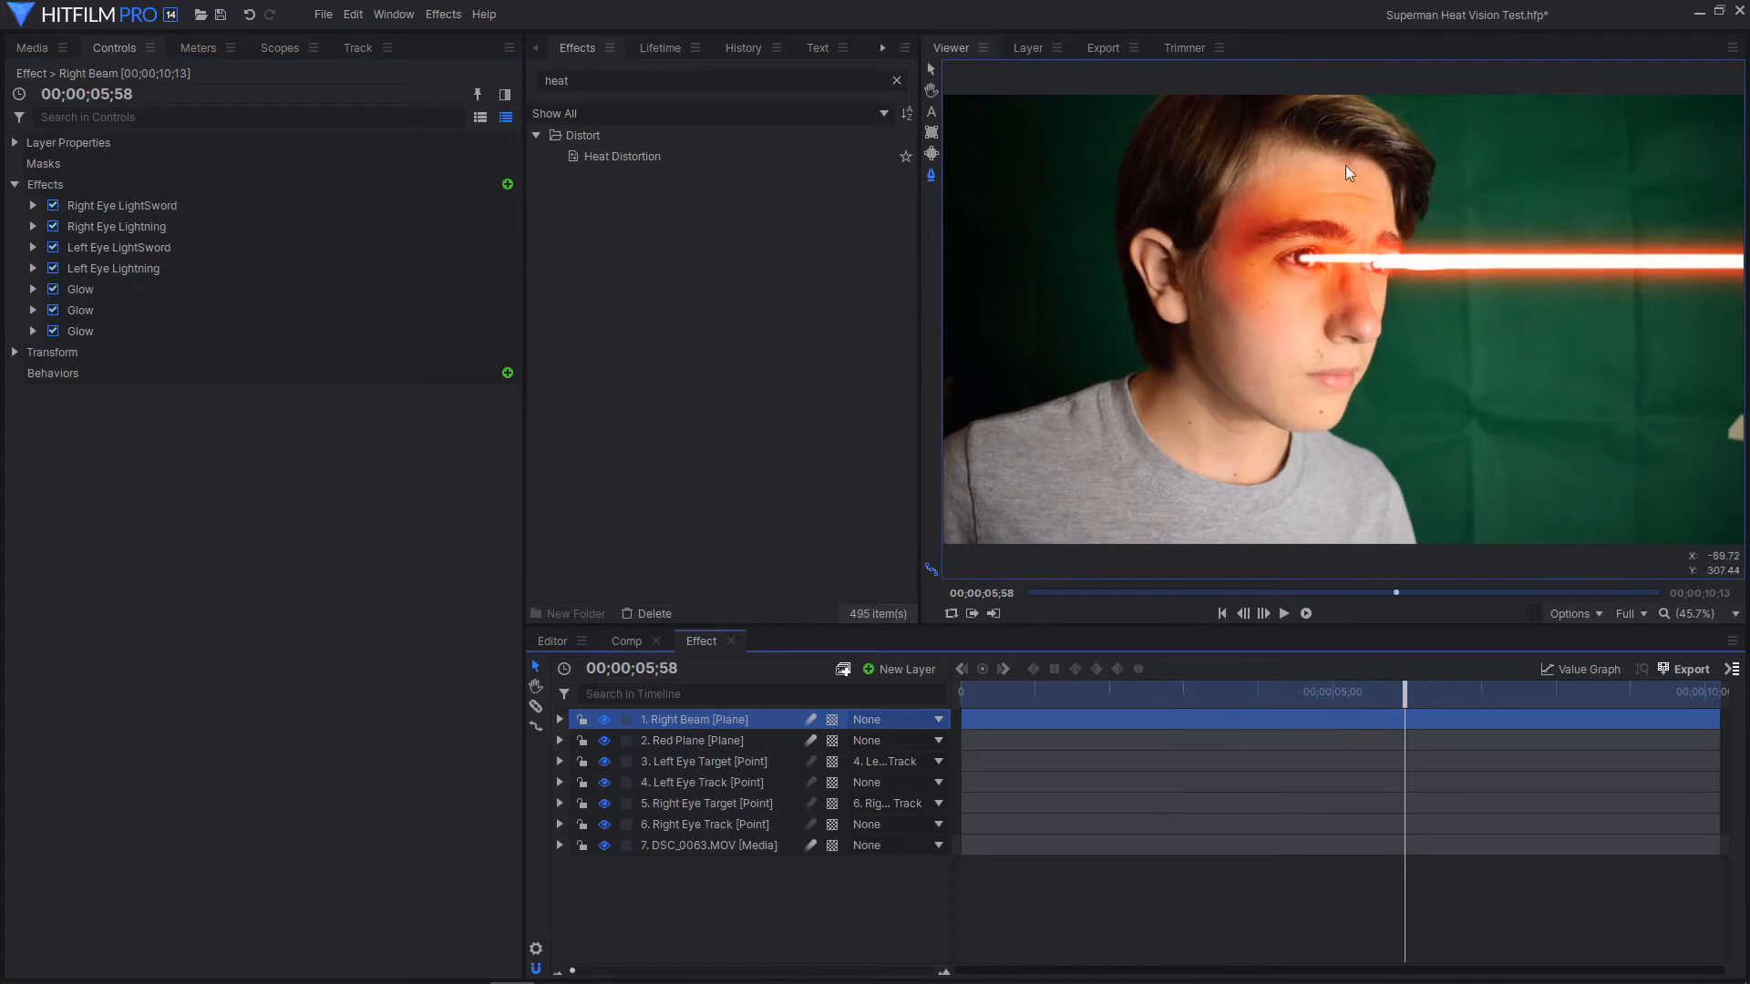
{"action": "scroll", "coordinate": [1374, 276], "scroll_direction": "up", "scroll_amount": 3}
{"action": "left_click_drag", "start_coordinate": [1220, 698], "coordinate": [1161, 693]}
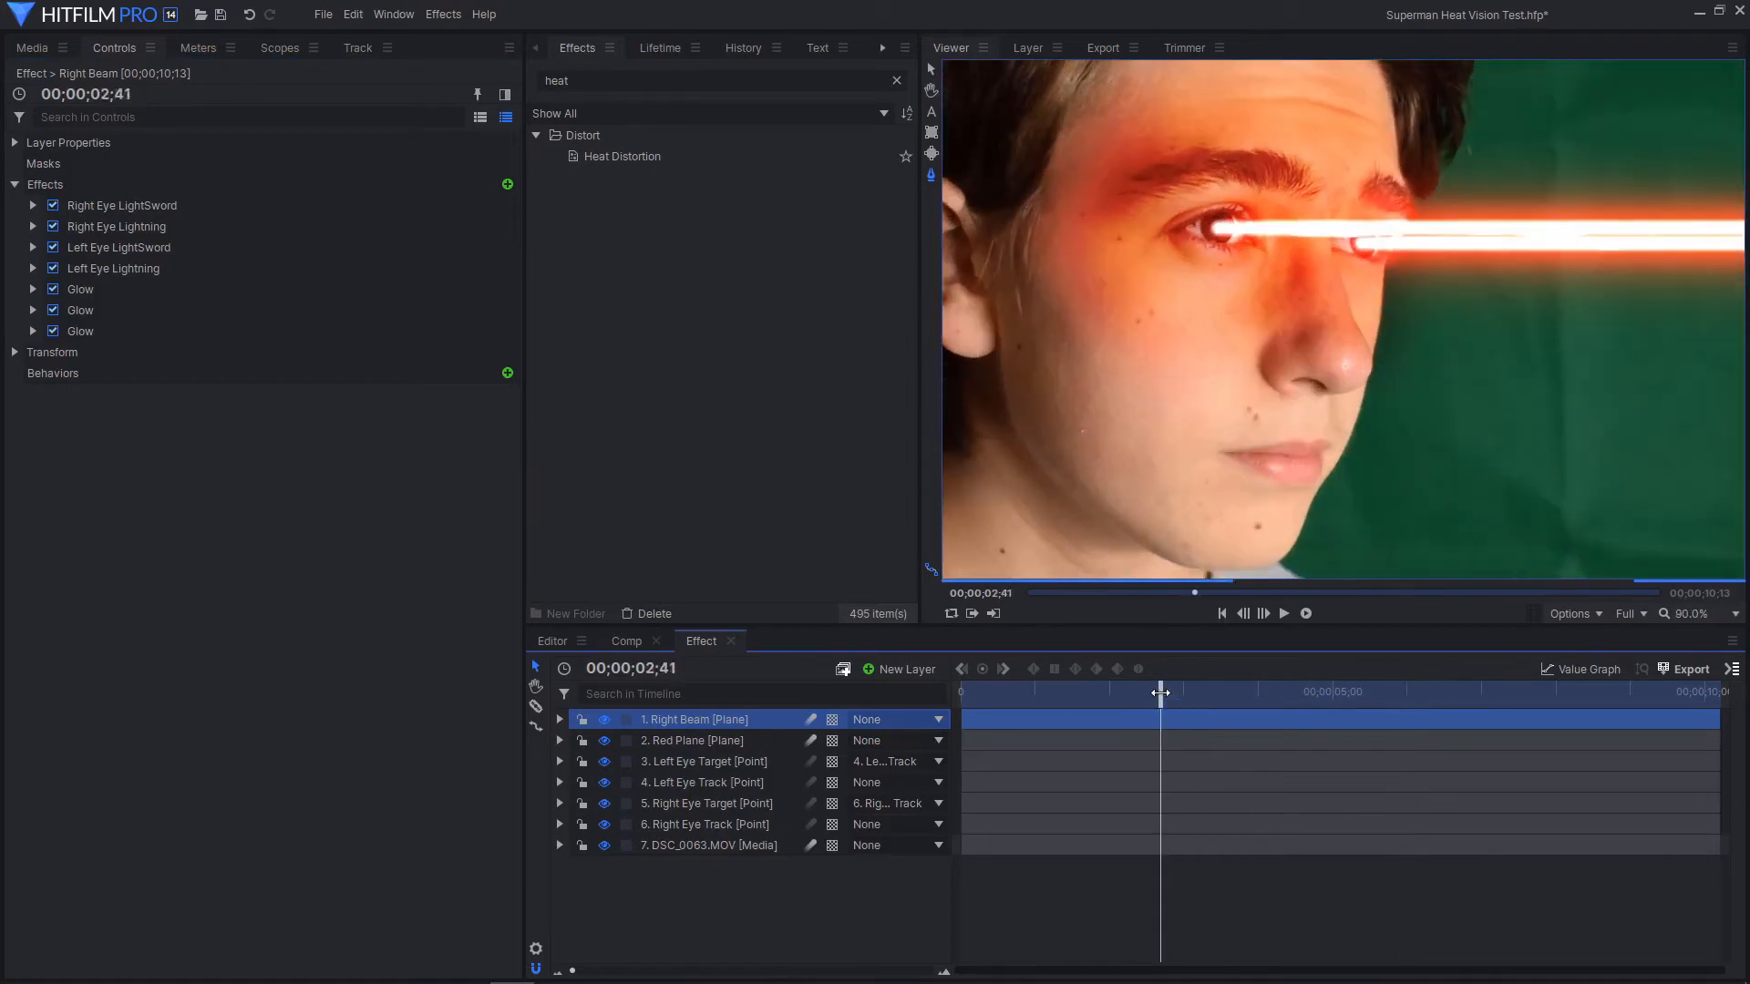
Select the Red Plane layer's mask and pull its upper point up toward the forehead
{"action": "left_click", "coordinate": [730, 738]}
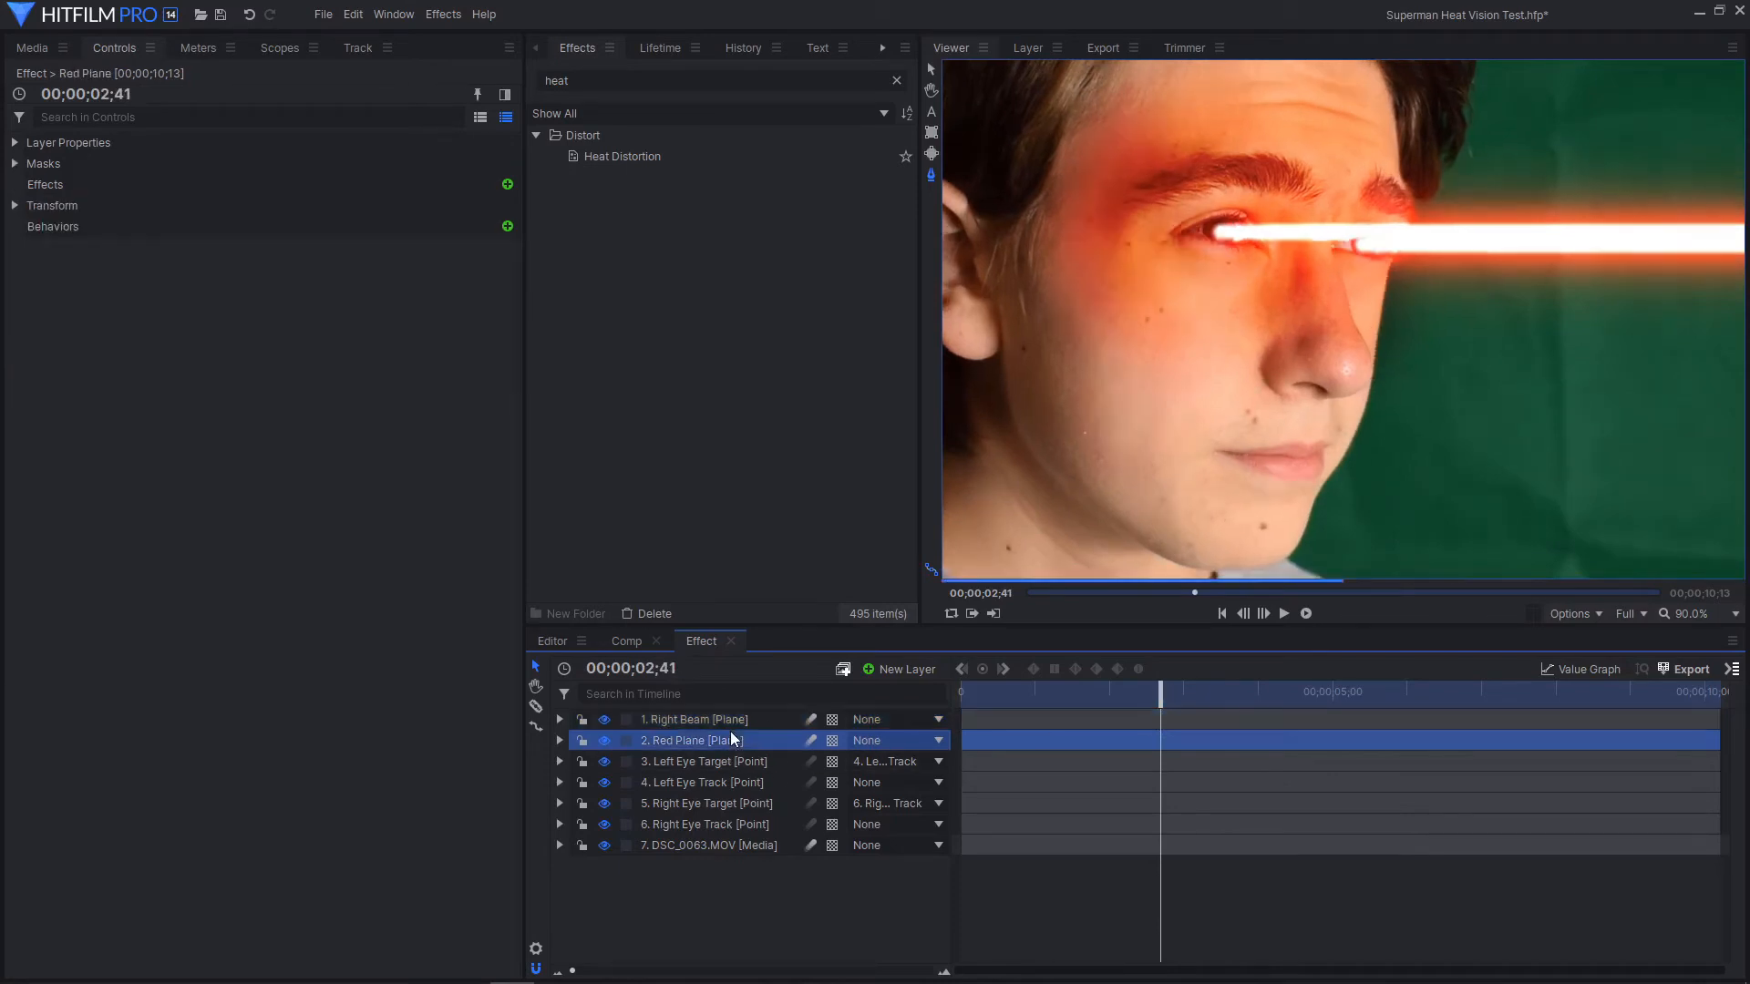
{"action": "left_click", "coordinate": [730, 718]}
{"action": "left_click", "coordinate": [749, 741]}
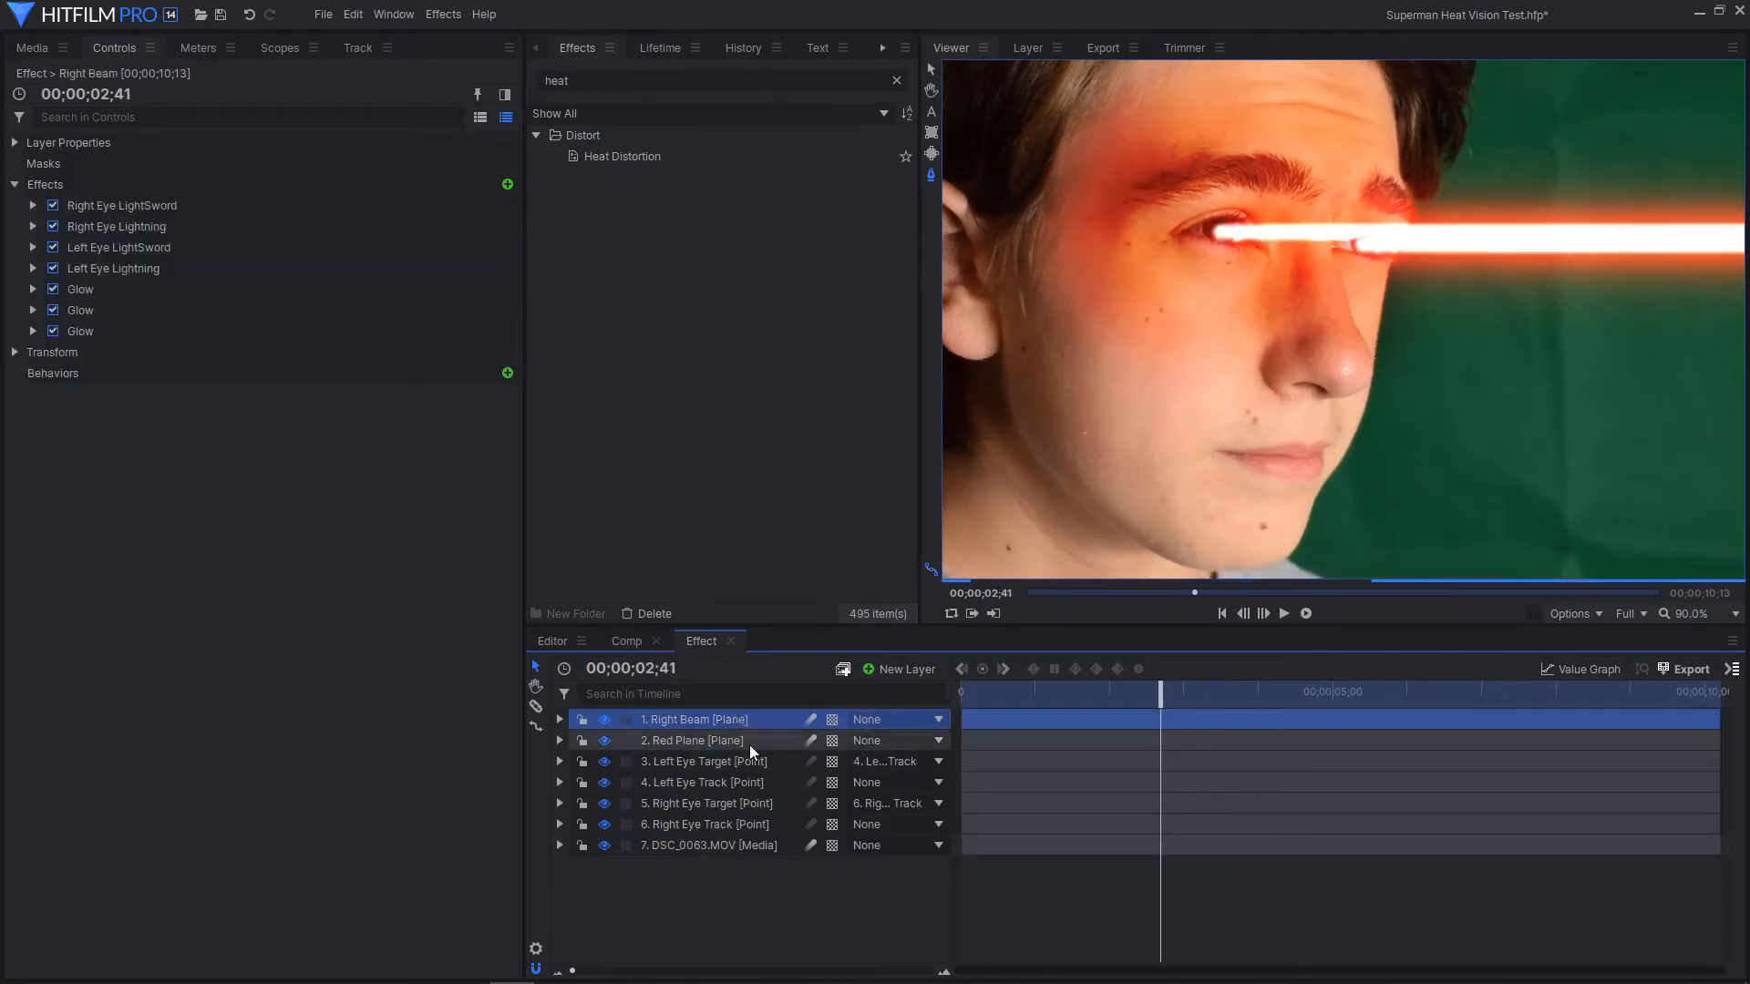
{"action": "scroll", "coordinate": [1271, 390], "scroll_direction": "down", "scroll_amount": 4}
{"action": "left_click", "coordinate": [931, 68]}
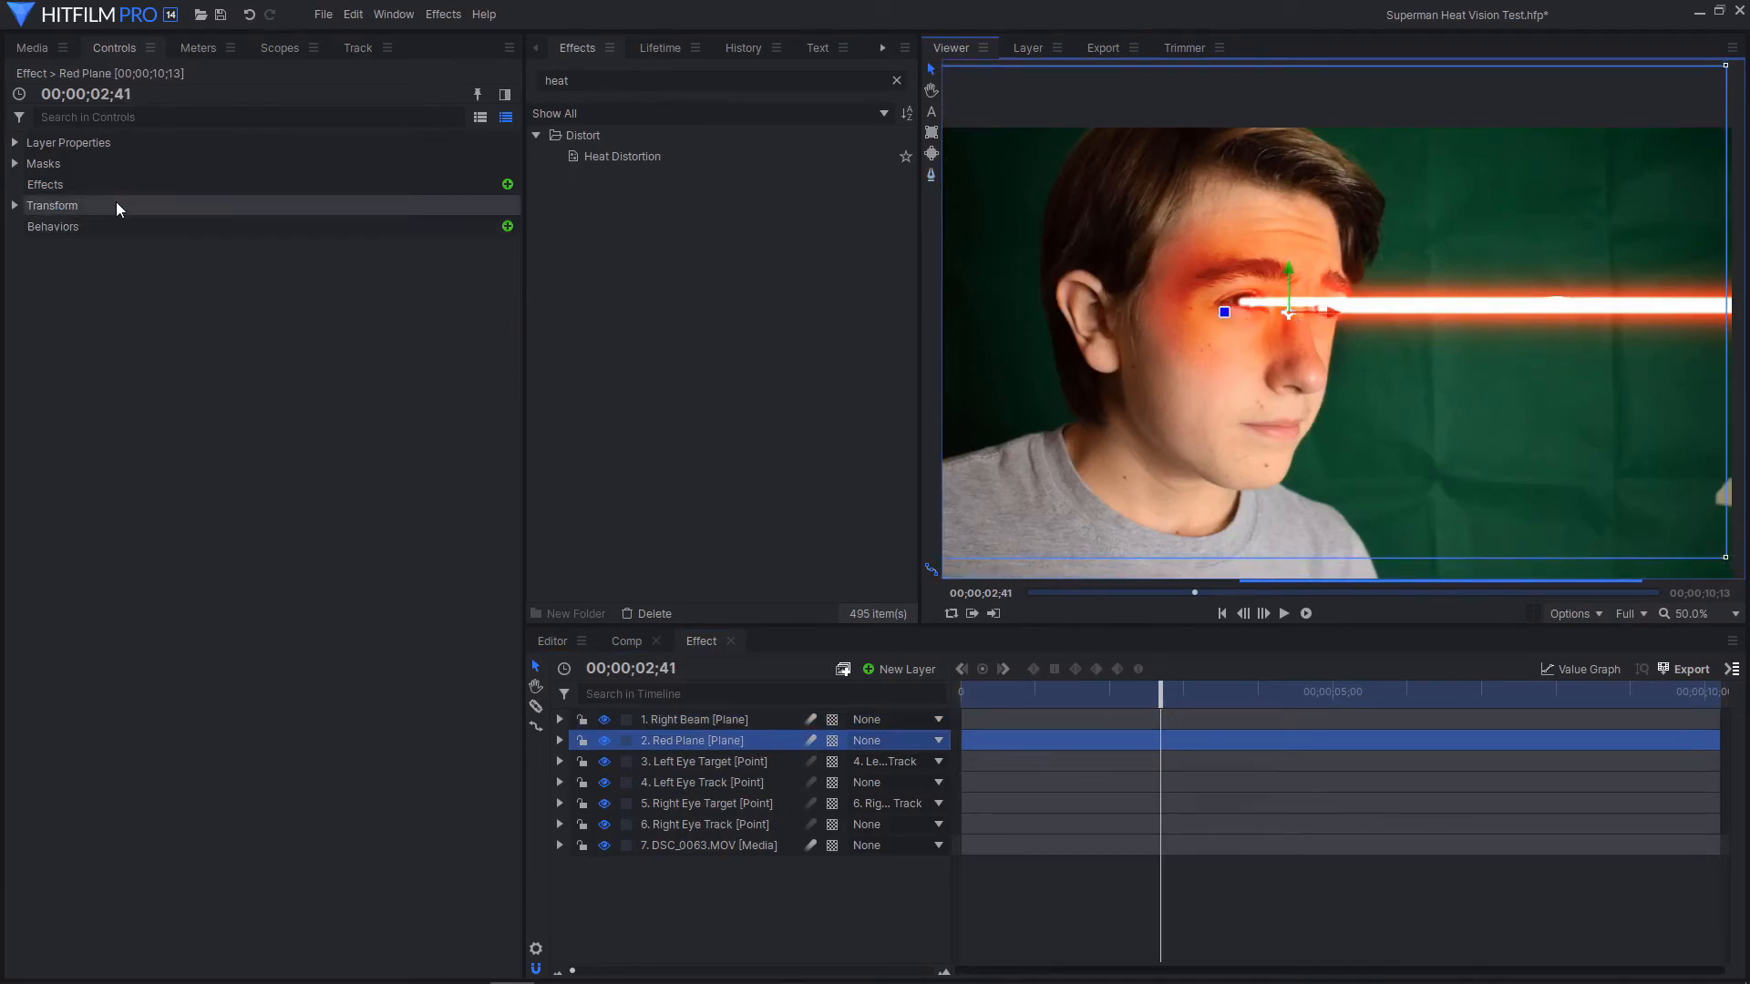
{"action": "left_click", "coordinate": [15, 163]}
{"action": "left_click", "coordinate": [125, 184]}
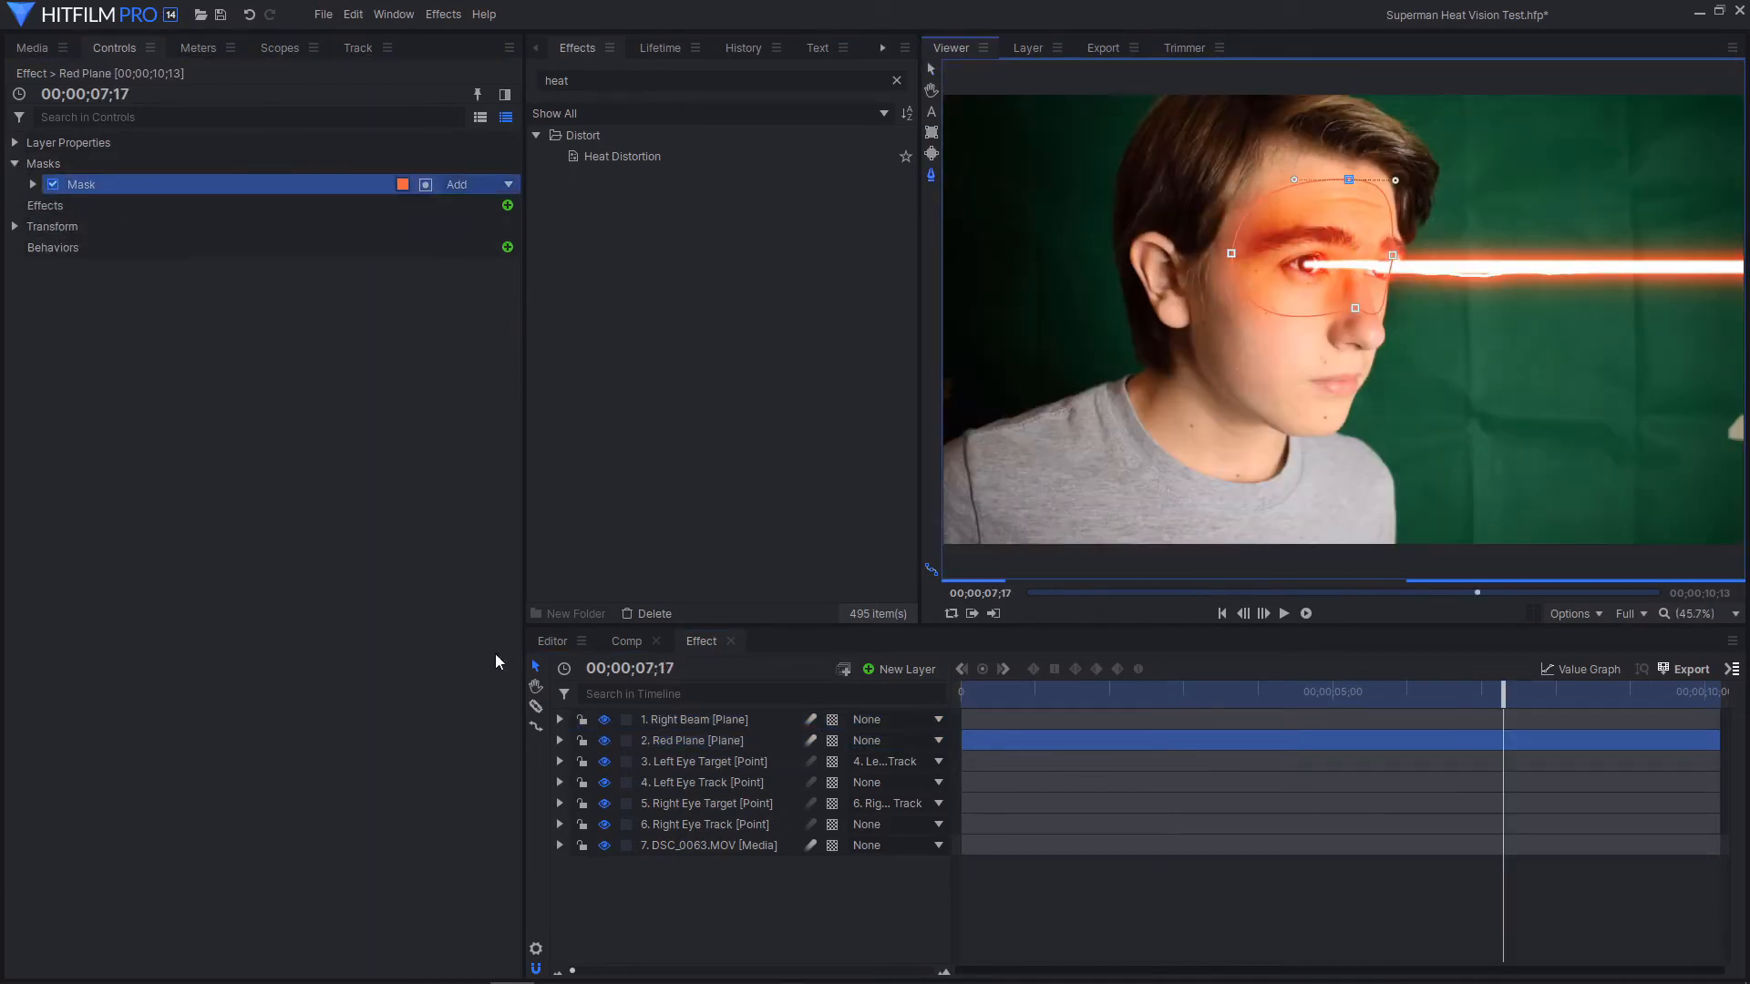
Parent the Red Plane layer to Right Eye Track and check at several frames whether the red light follows the face
{"action": "left_click", "coordinate": [729, 740]}
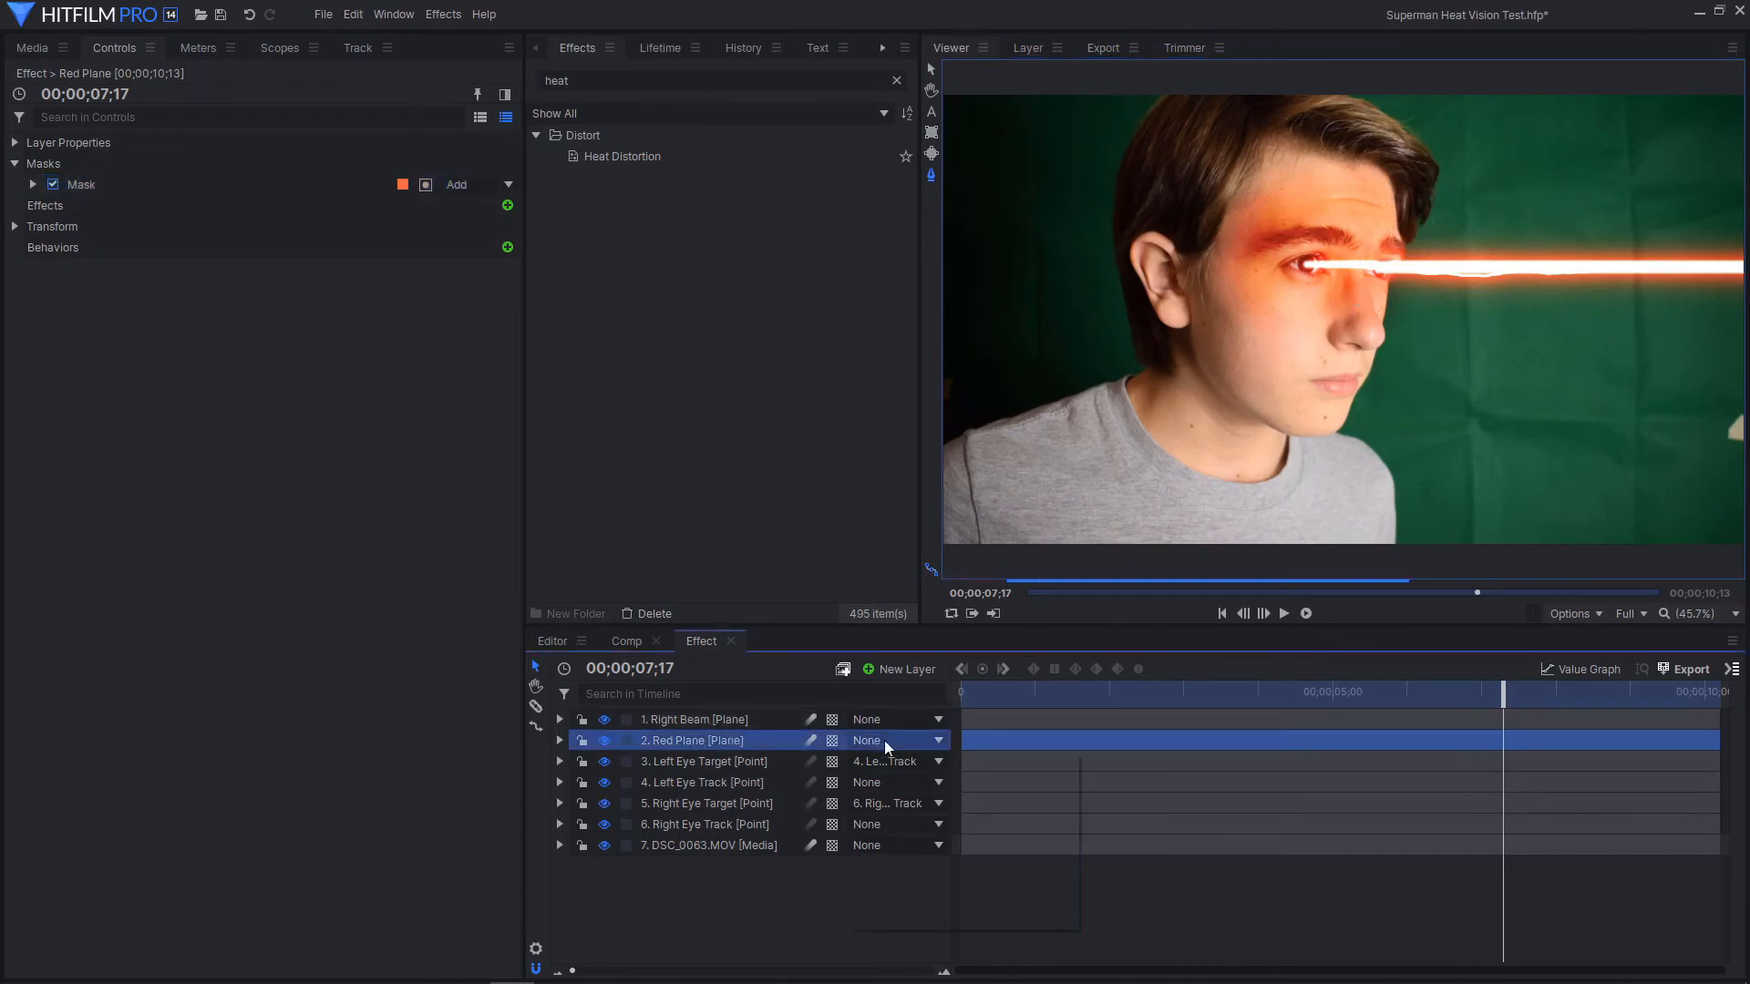
{"action": "left_click", "coordinate": [884, 740]}
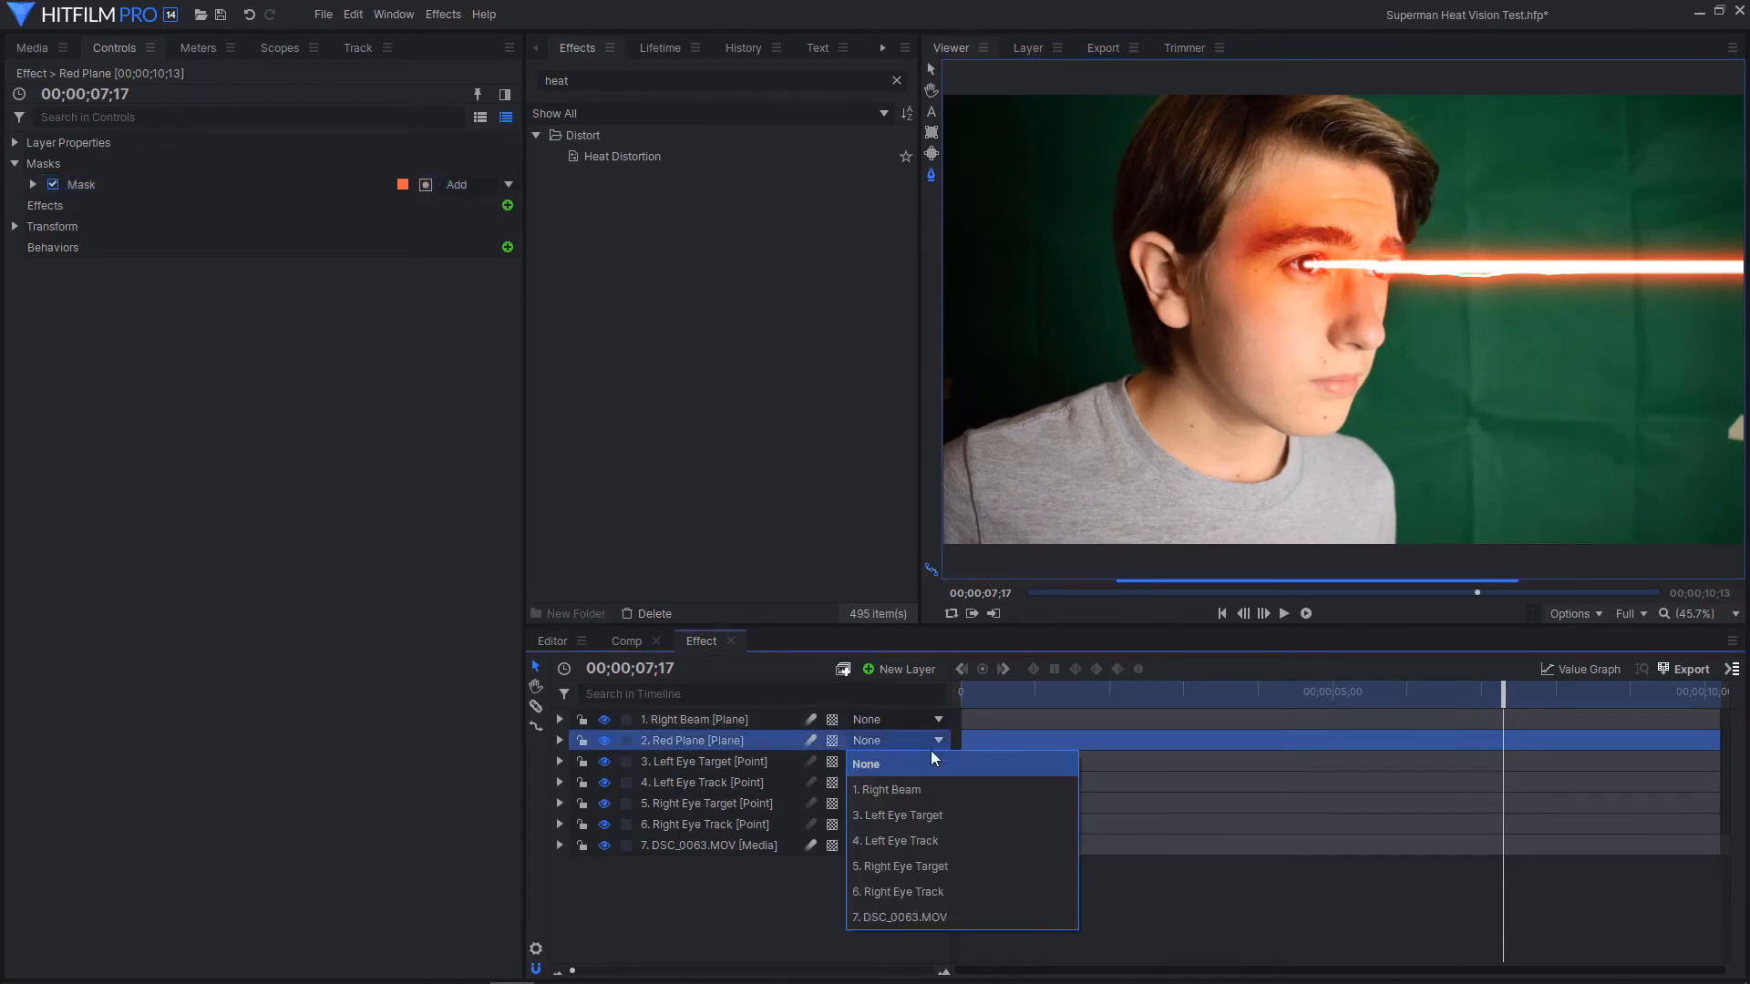
{"action": "left_click", "coordinate": [937, 887]}
{"action": "left_click", "coordinate": [301, 738]}
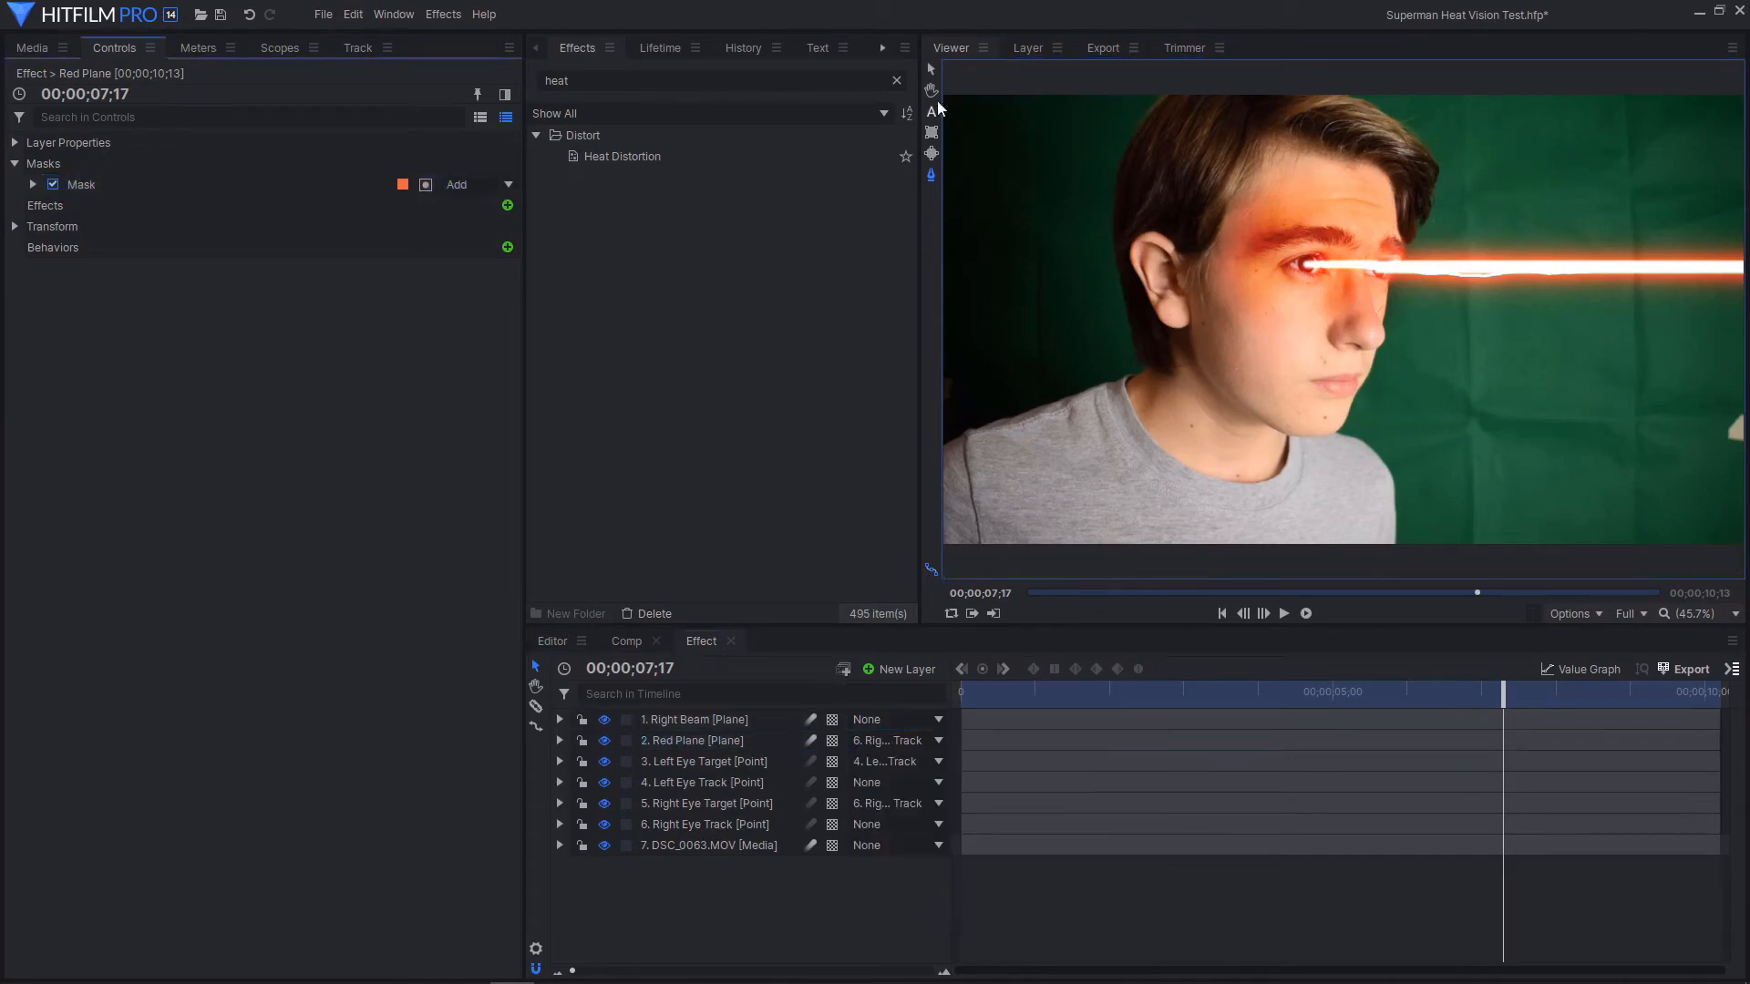
{"action": "left_click_drag", "start_coordinate": [1303, 690], "coordinate": [1274, 680]}
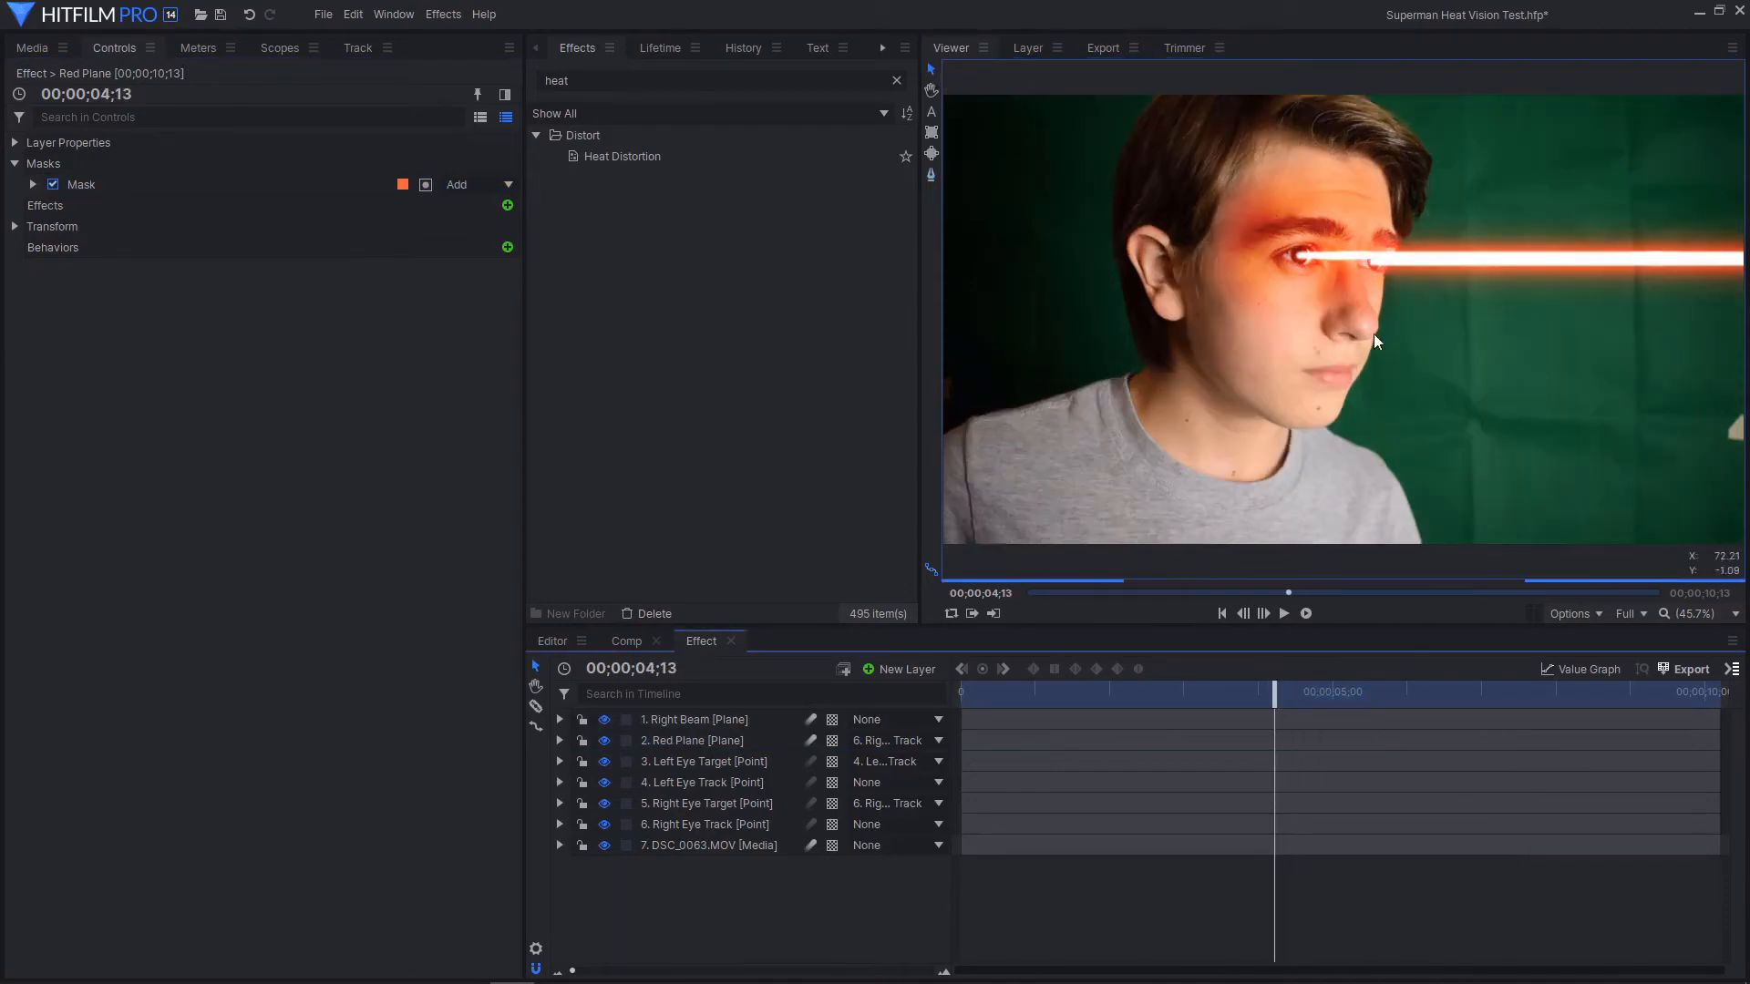
{"action": "left_click", "coordinate": [1204, 689]}
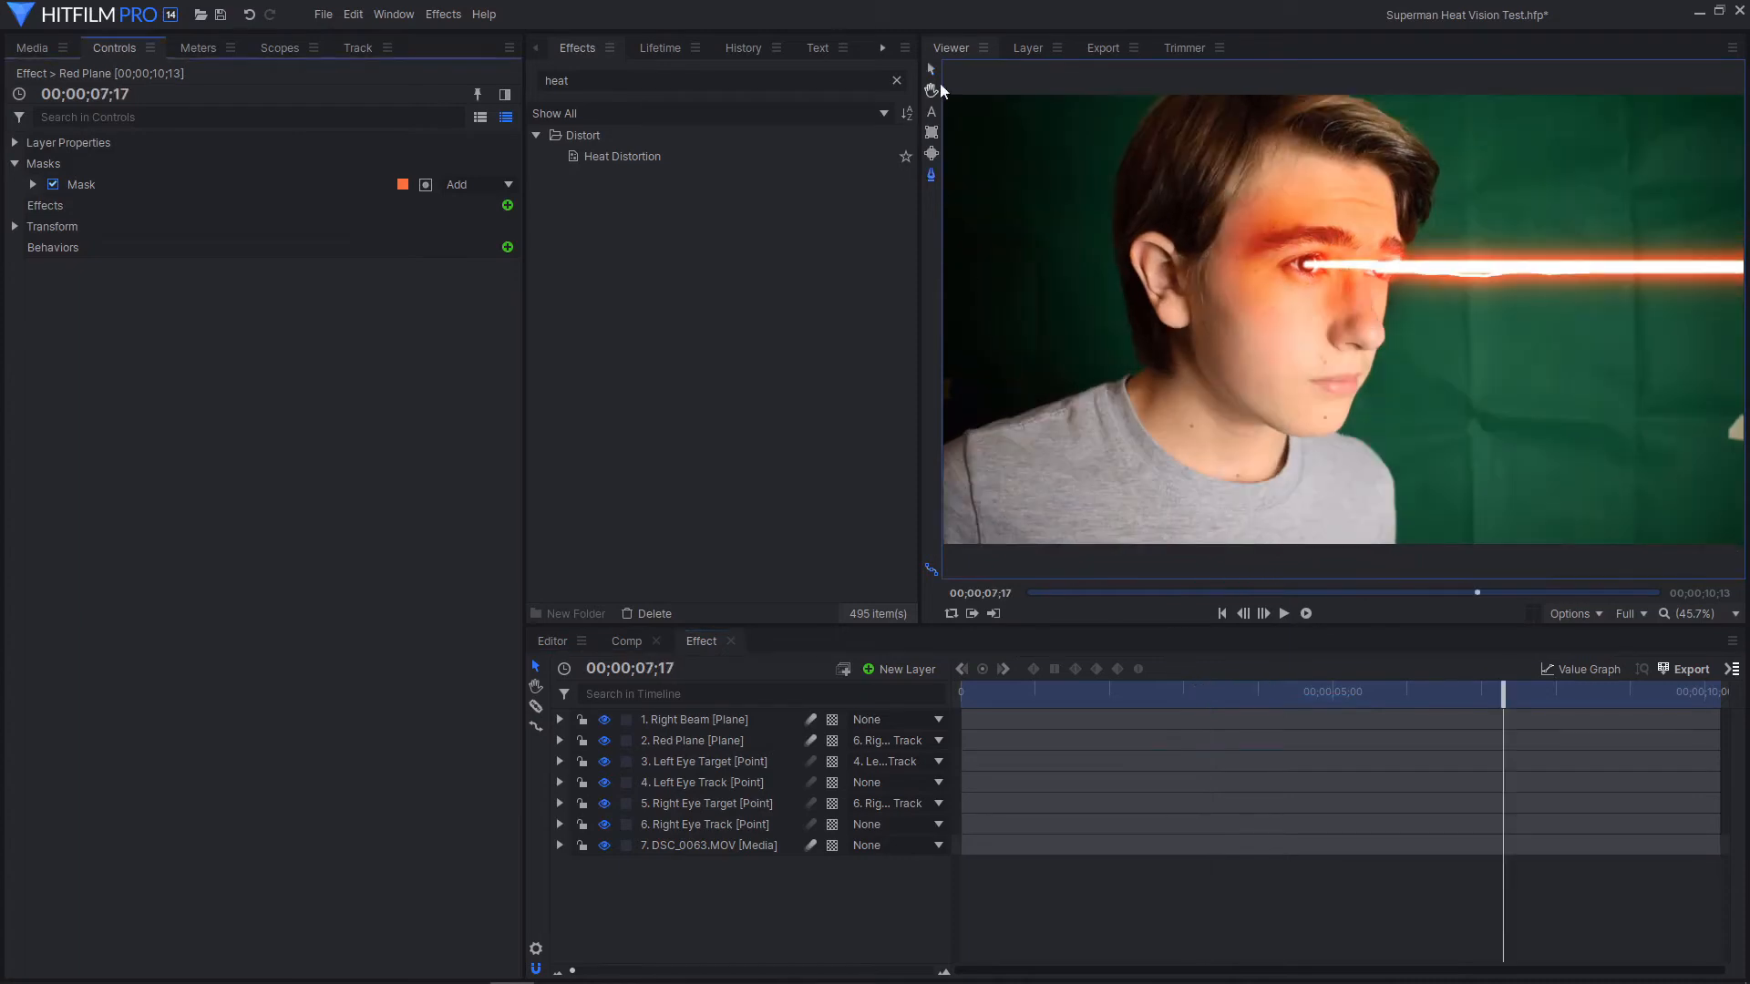
{"action": "left_click", "coordinate": [930, 69]}
{"action": "left_click_drag", "start_coordinate": [1318, 689], "coordinate": [1274, 690]}
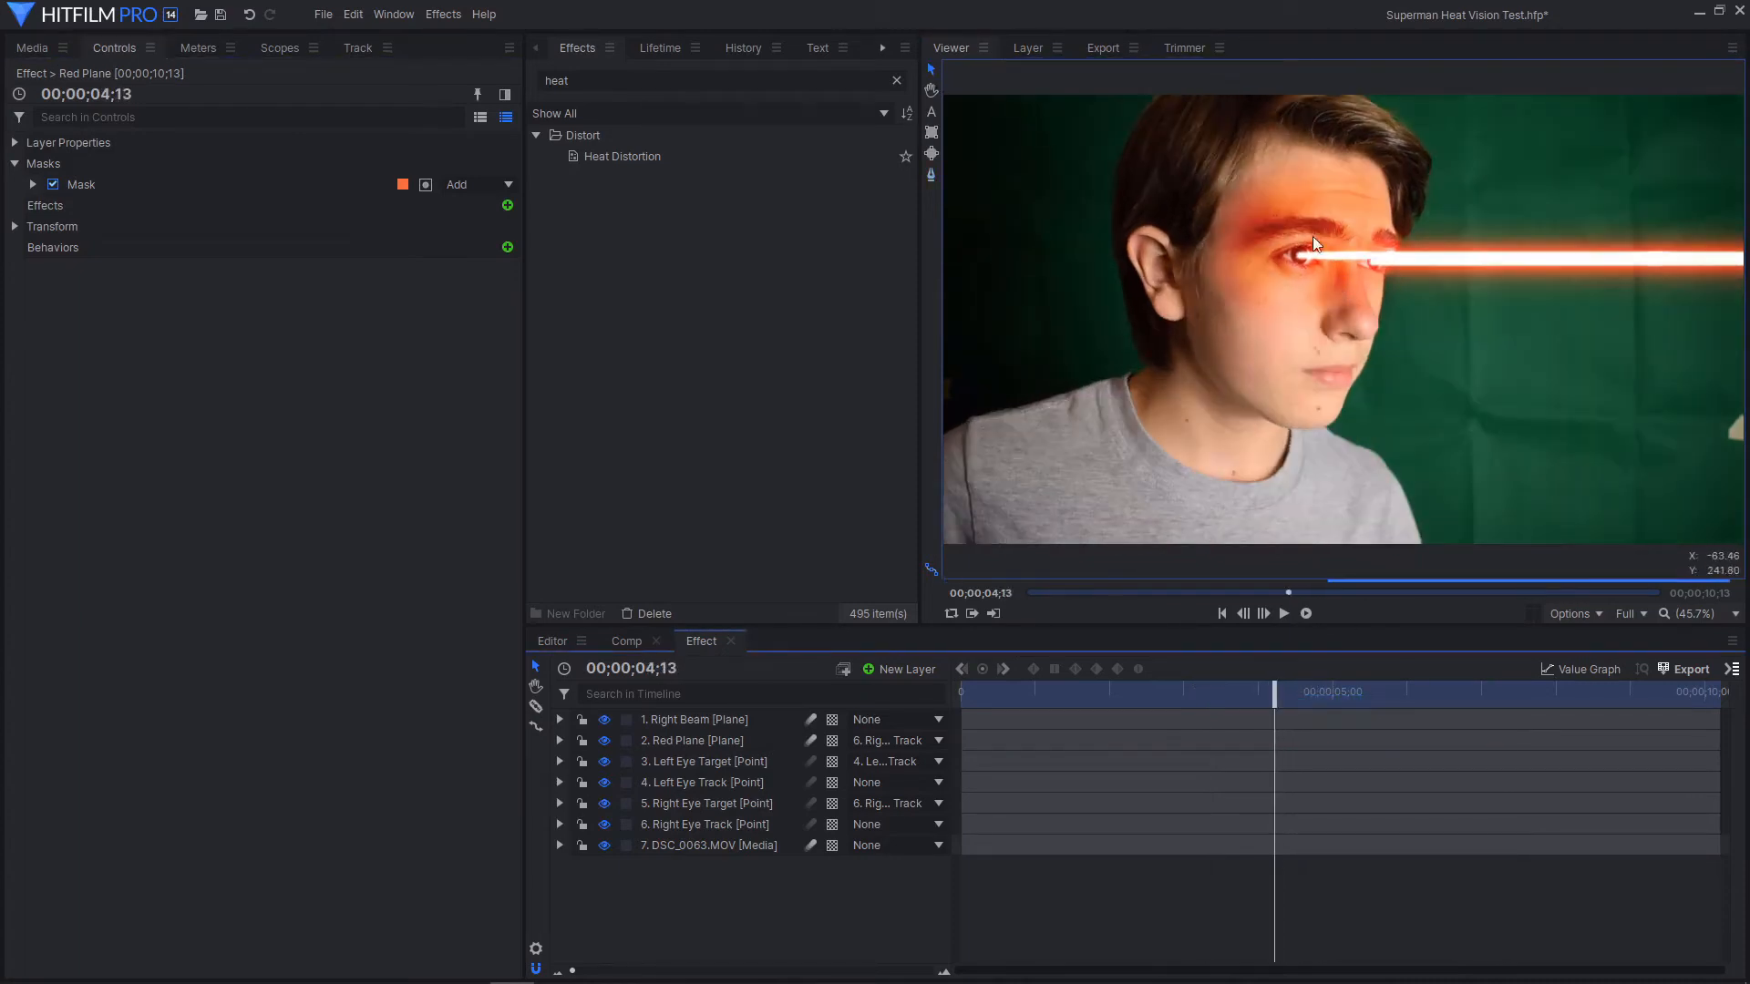
{"action": "left_click", "coordinate": [1204, 690]}
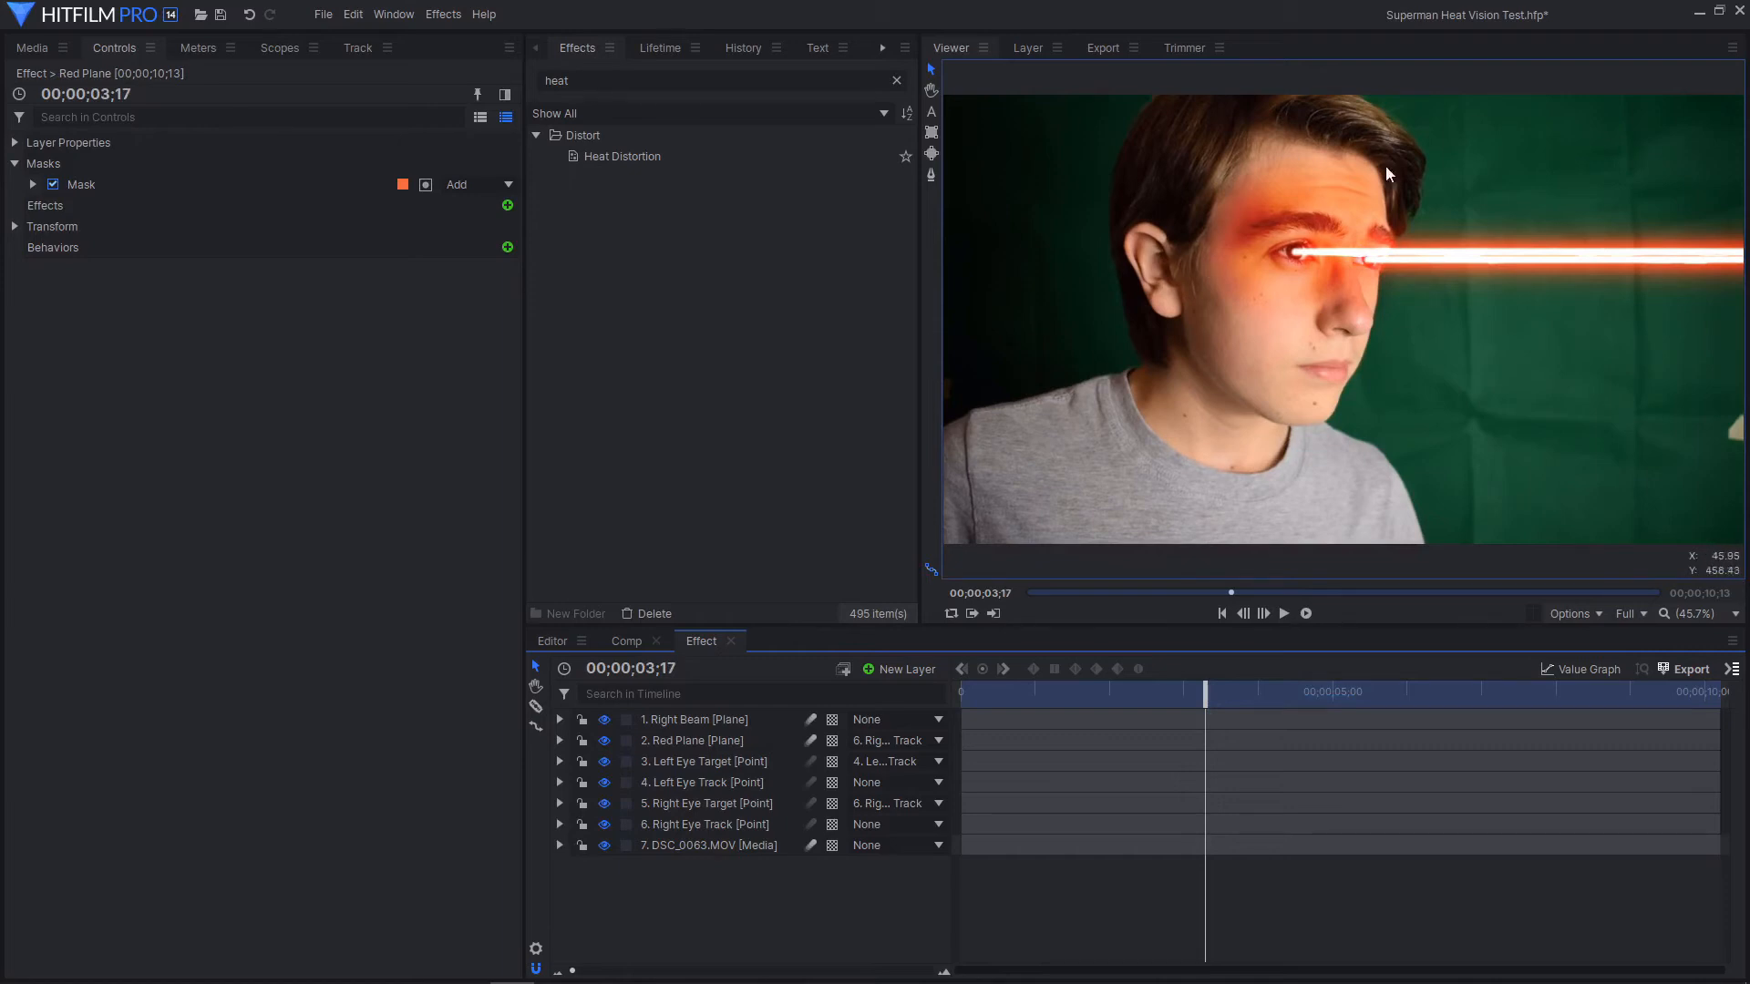
Find the Flicker effect, apply it to the Red Plane layer, and collapse the layer's properties
{"action": "double_click", "coordinate": [608, 81]}
{"action": "type", "text": "flicjer"}
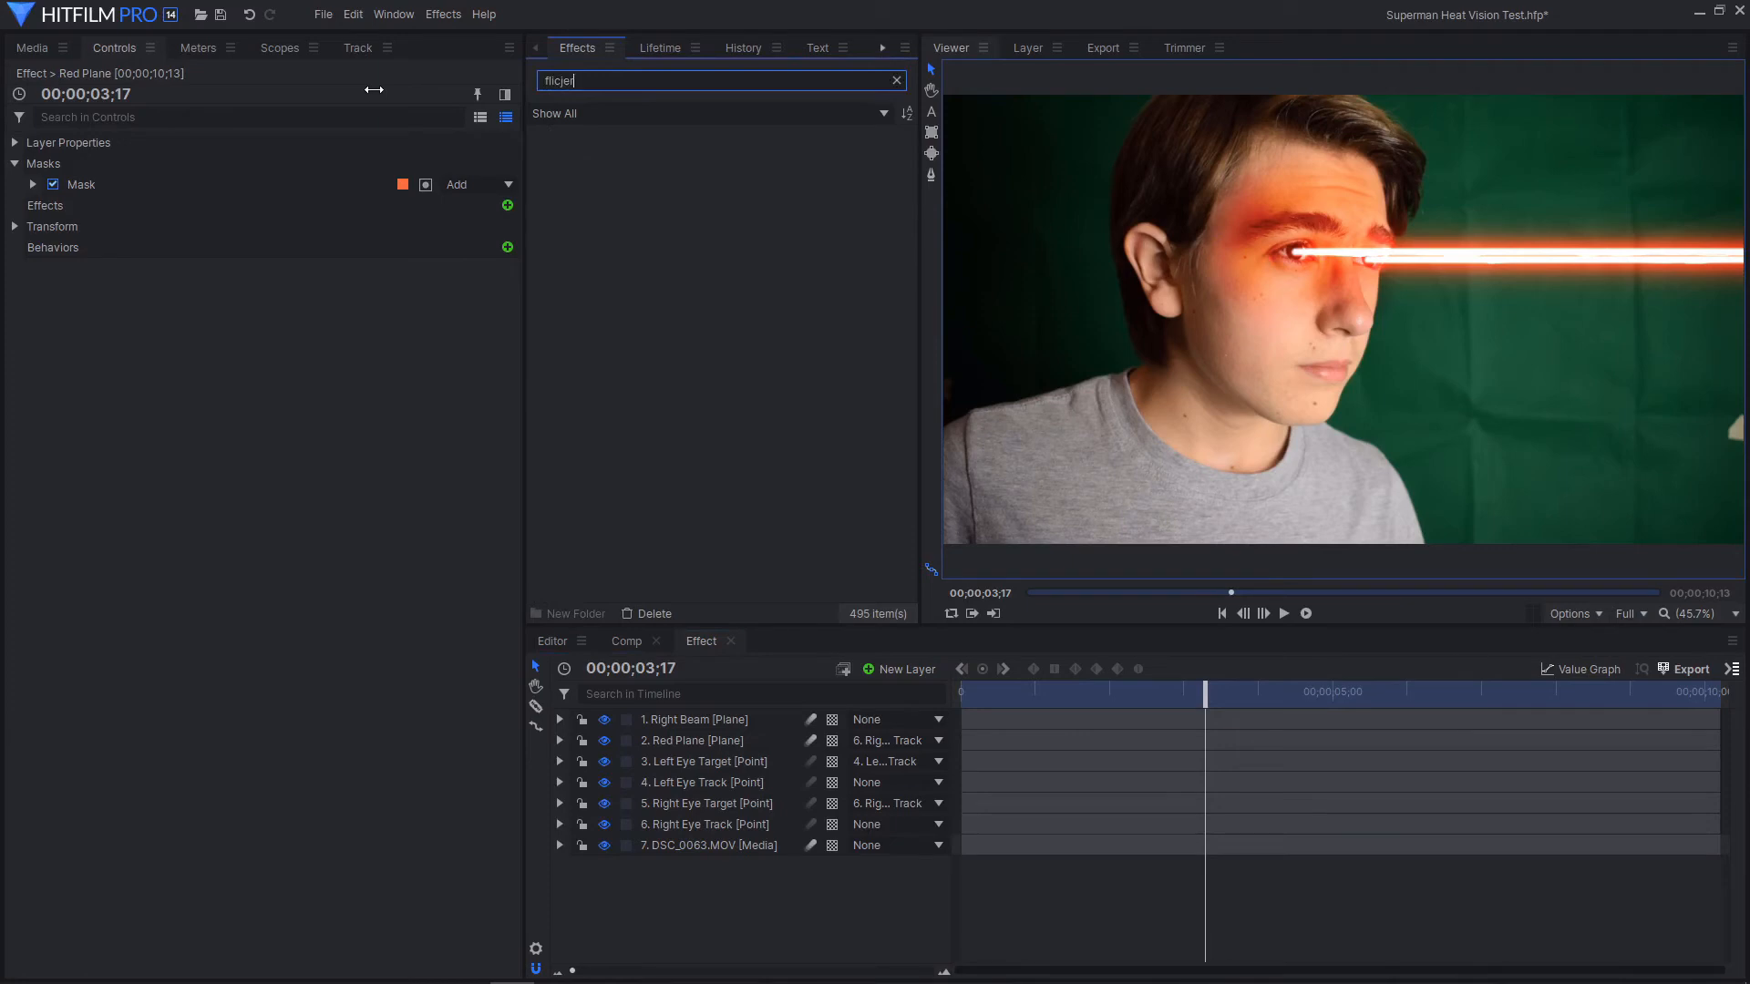
{"action": "key", "text": "BackSpace"}
{"action": "key", "text": "BackSpace"}
{"action": "left_click", "coordinate": [612, 154]}
{"action": "left_click_drag", "start_coordinate": [626, 153], "coordinate": [692, 740]}
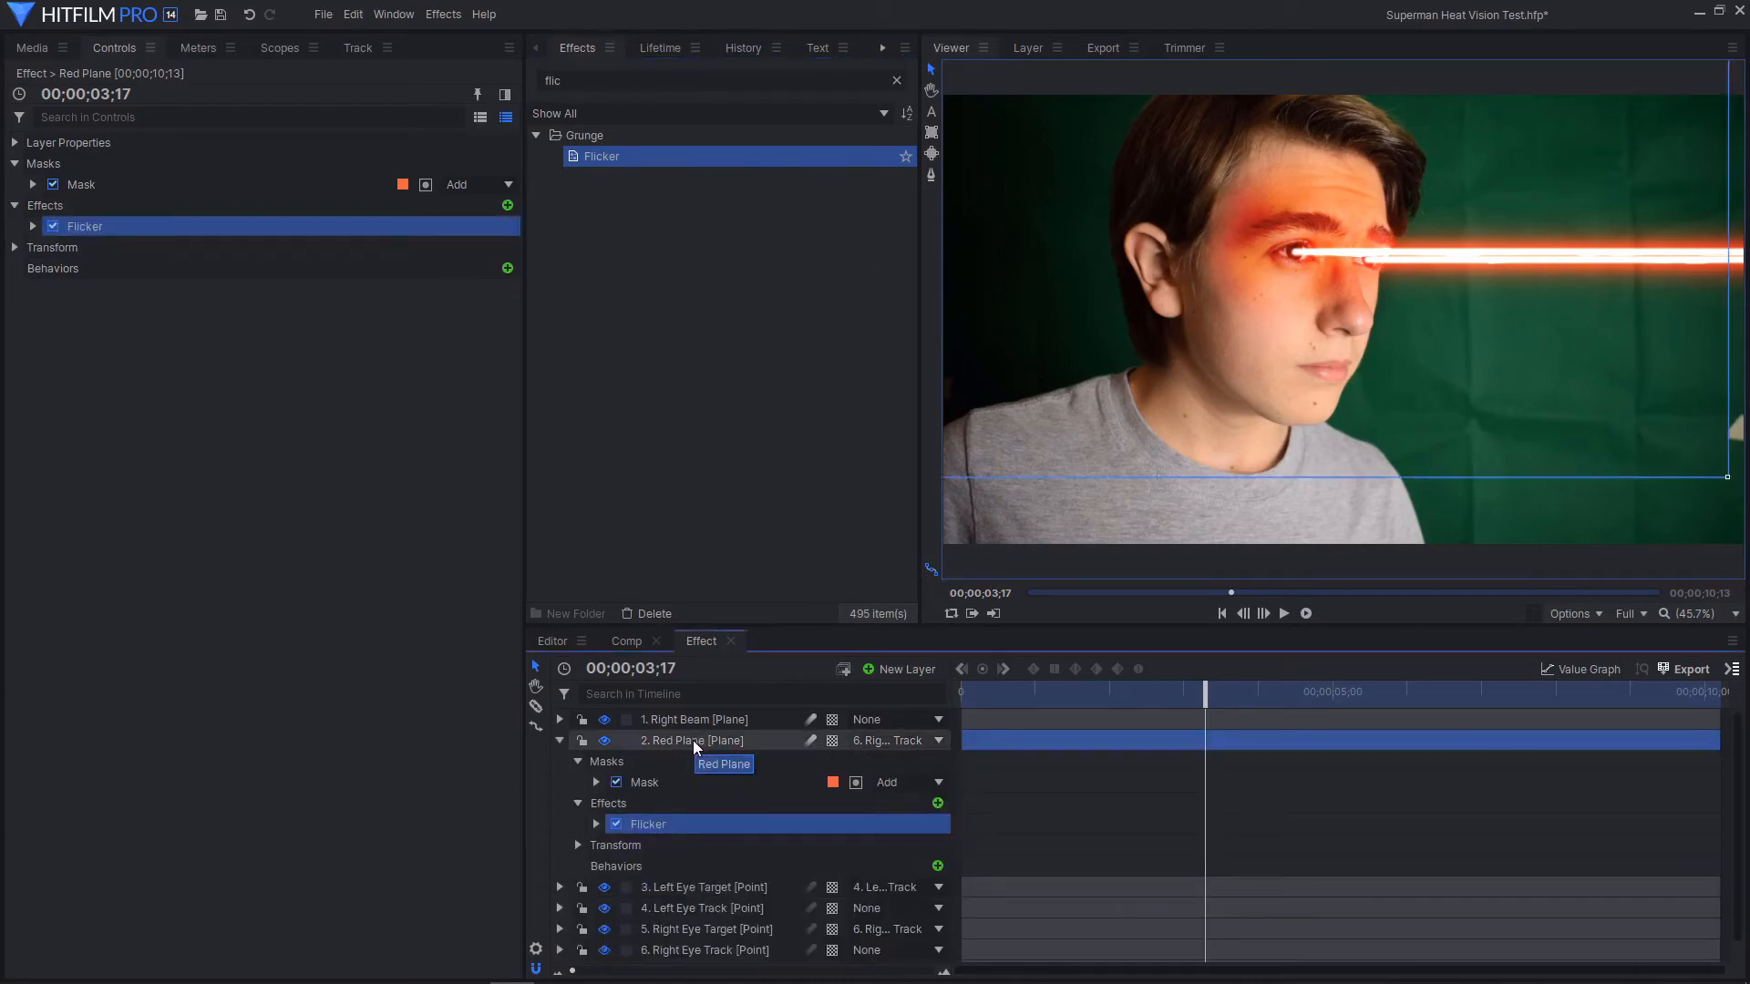
{"action": "left_click", "coordinate": [577, 802]}
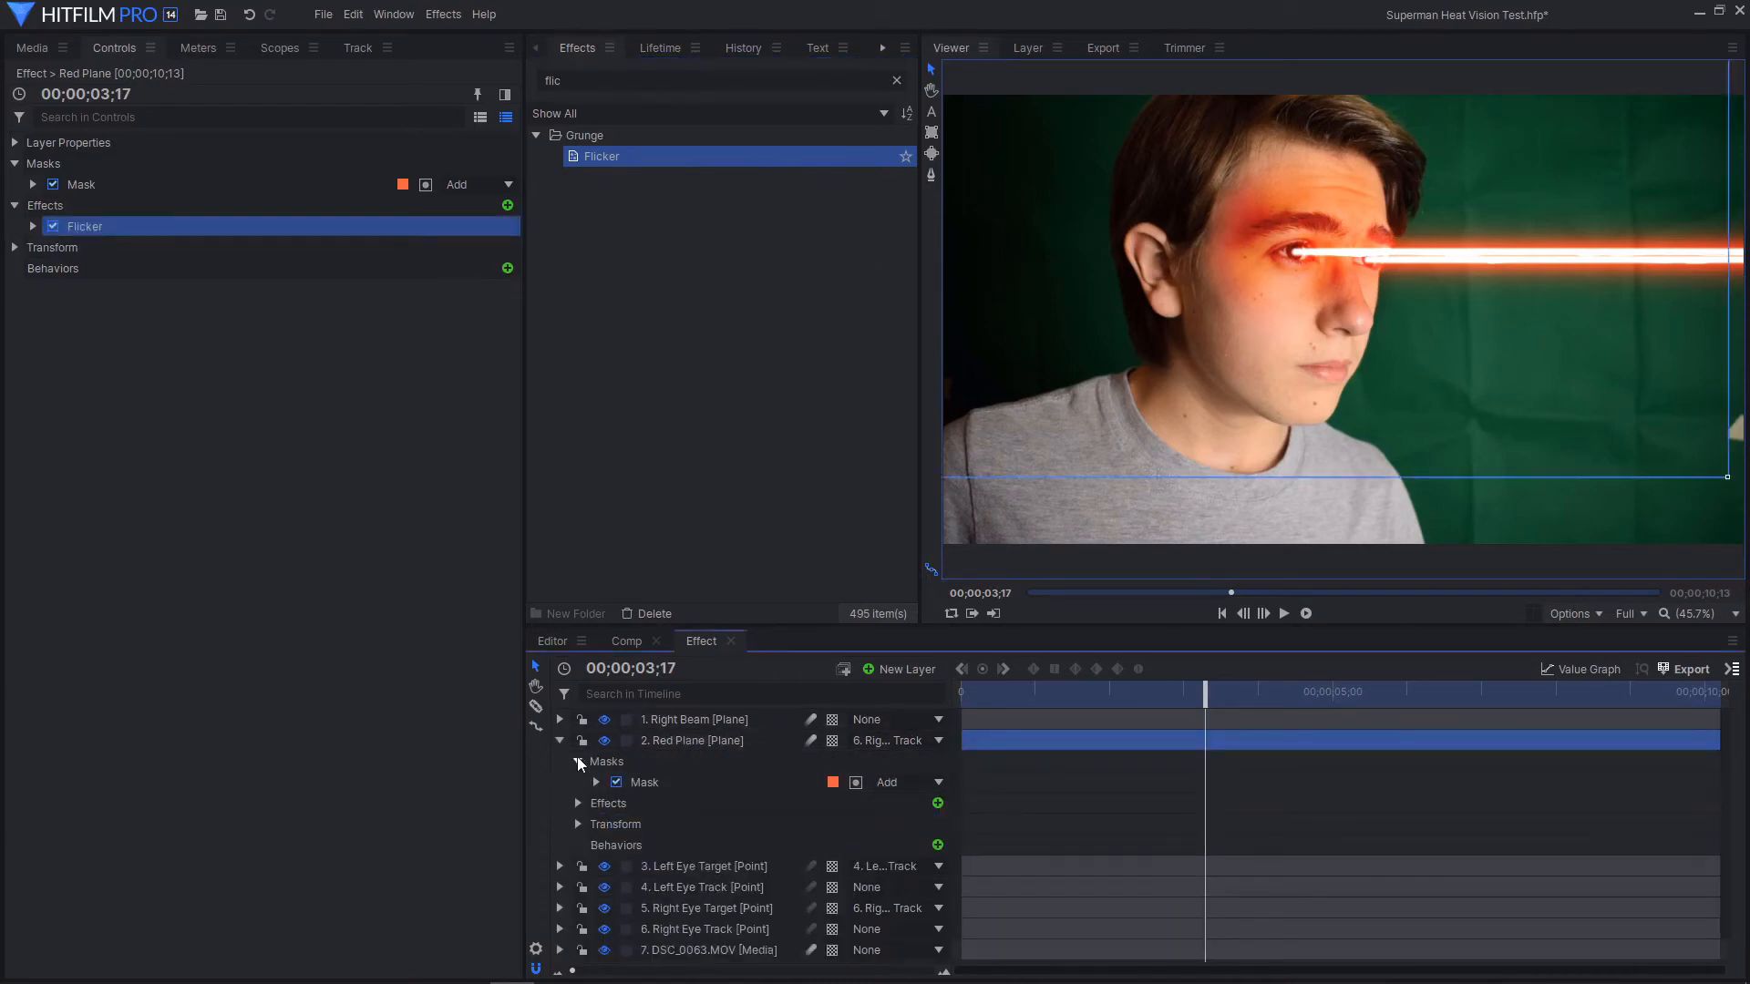
{"action": "left_click", "coordinate": [577, 760]}
{"action": "left_click", "coordinate": [560, 741]}
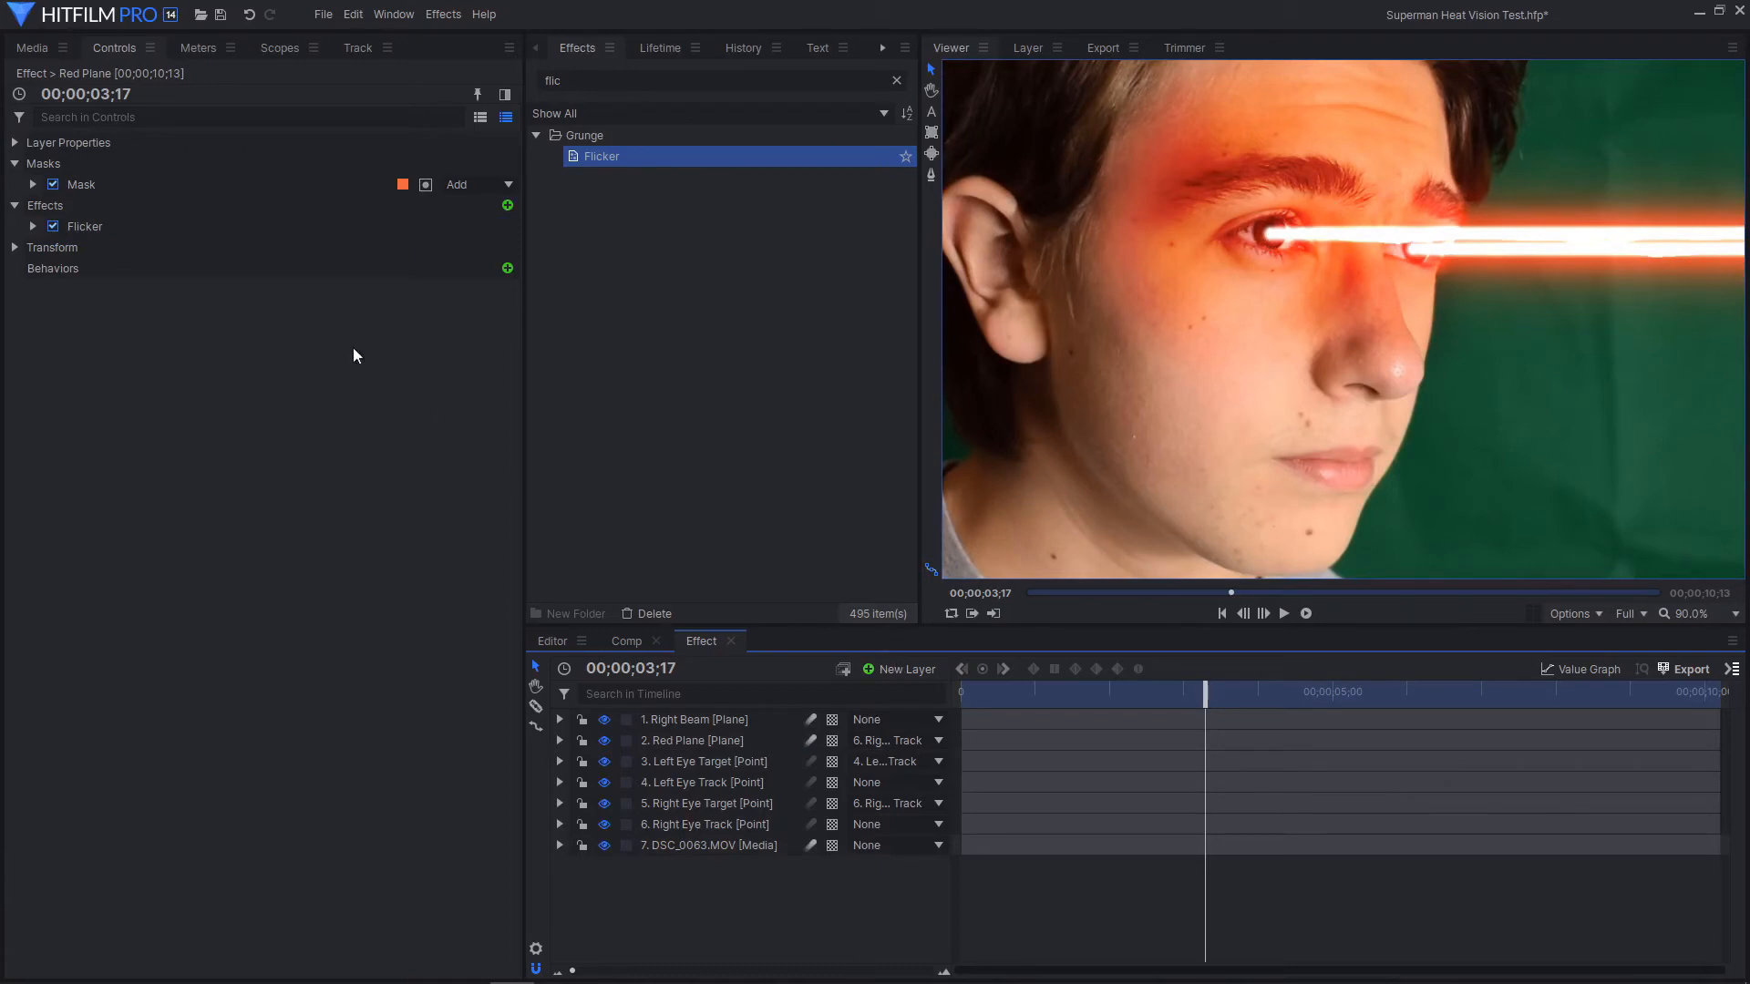
Add another copy of the Right Beam plane above all other layers and rename it Flares
{"action": "left_click", "coordinate": [33, 47]}
{"action": "left_click", "coordinate": [155, 507]}
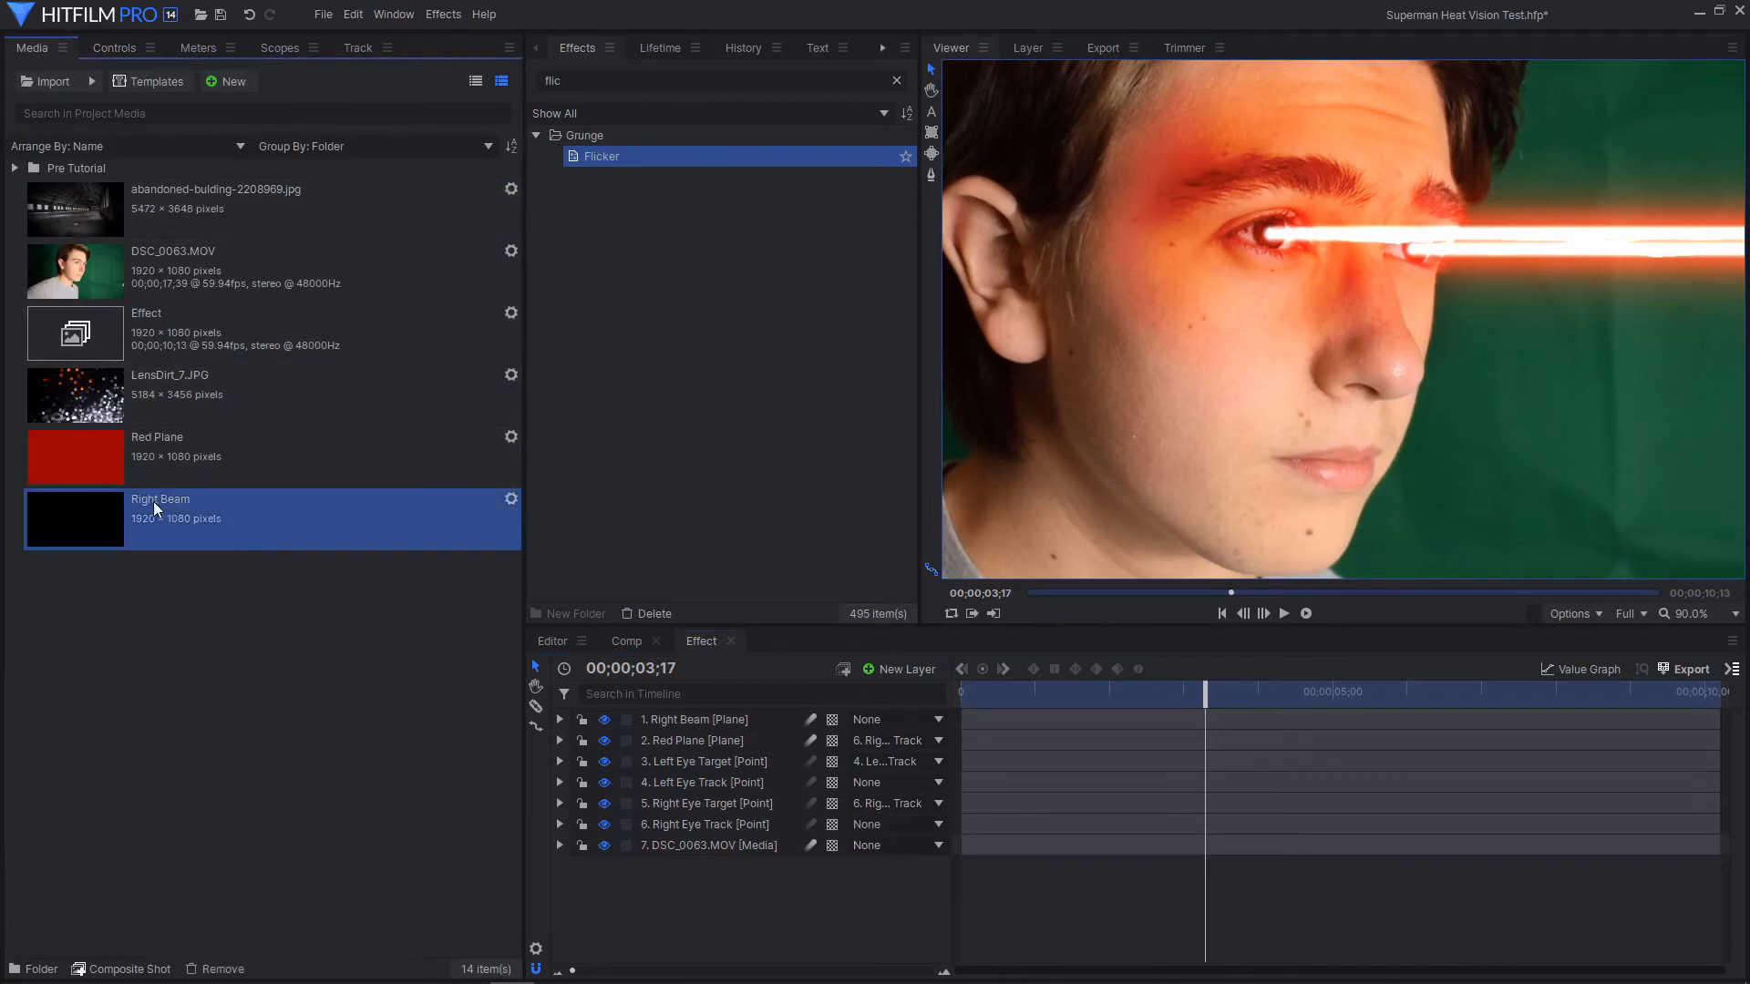
{"action": "left_click_drag", "start_coordinate": [215, 524], "coordinate": [684, 717]}
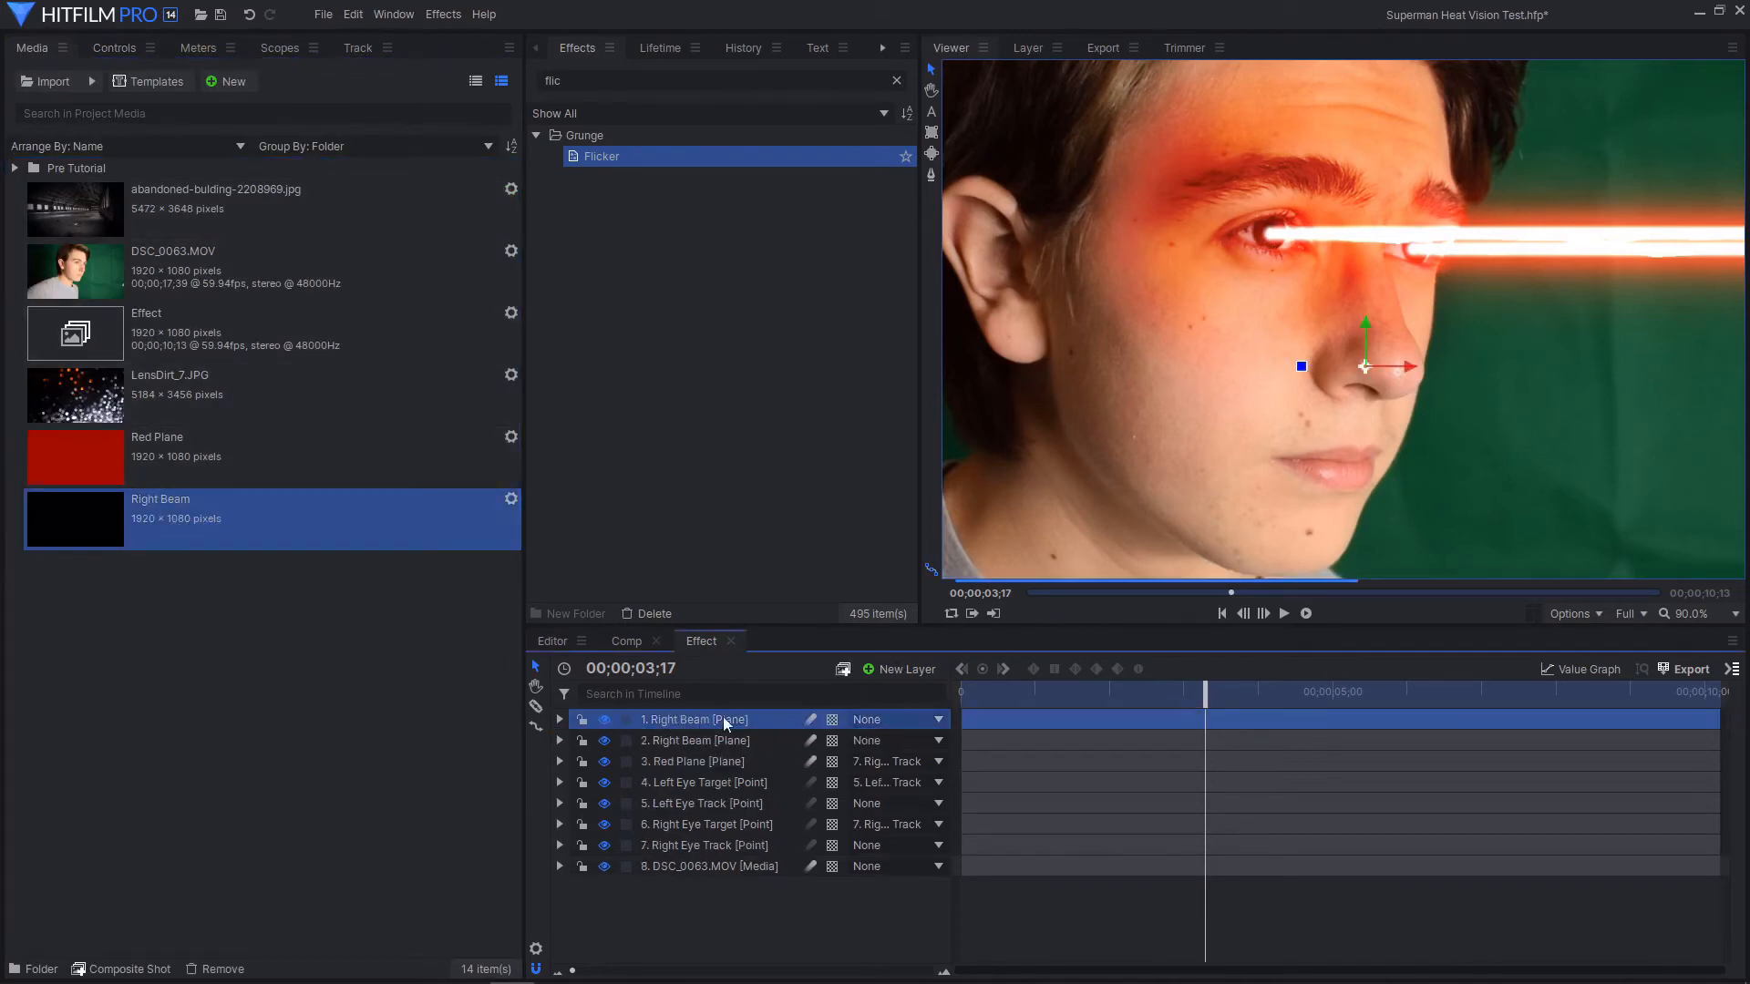
{"action": "double_click", "coordinate": [676, 721]}
{"action": "type", "text": "Flares"}
{"action": "key", "text": "Return"}
Search the effects for "flare" and apply Light Flares to the Flares layer
{"action": "left_click_drag", "start_coordinate": [574, 81], "coordinate": [502, 80]}
{"action": "key", "text": "BackSpace"}
{"action": "type", "text": "flare"}
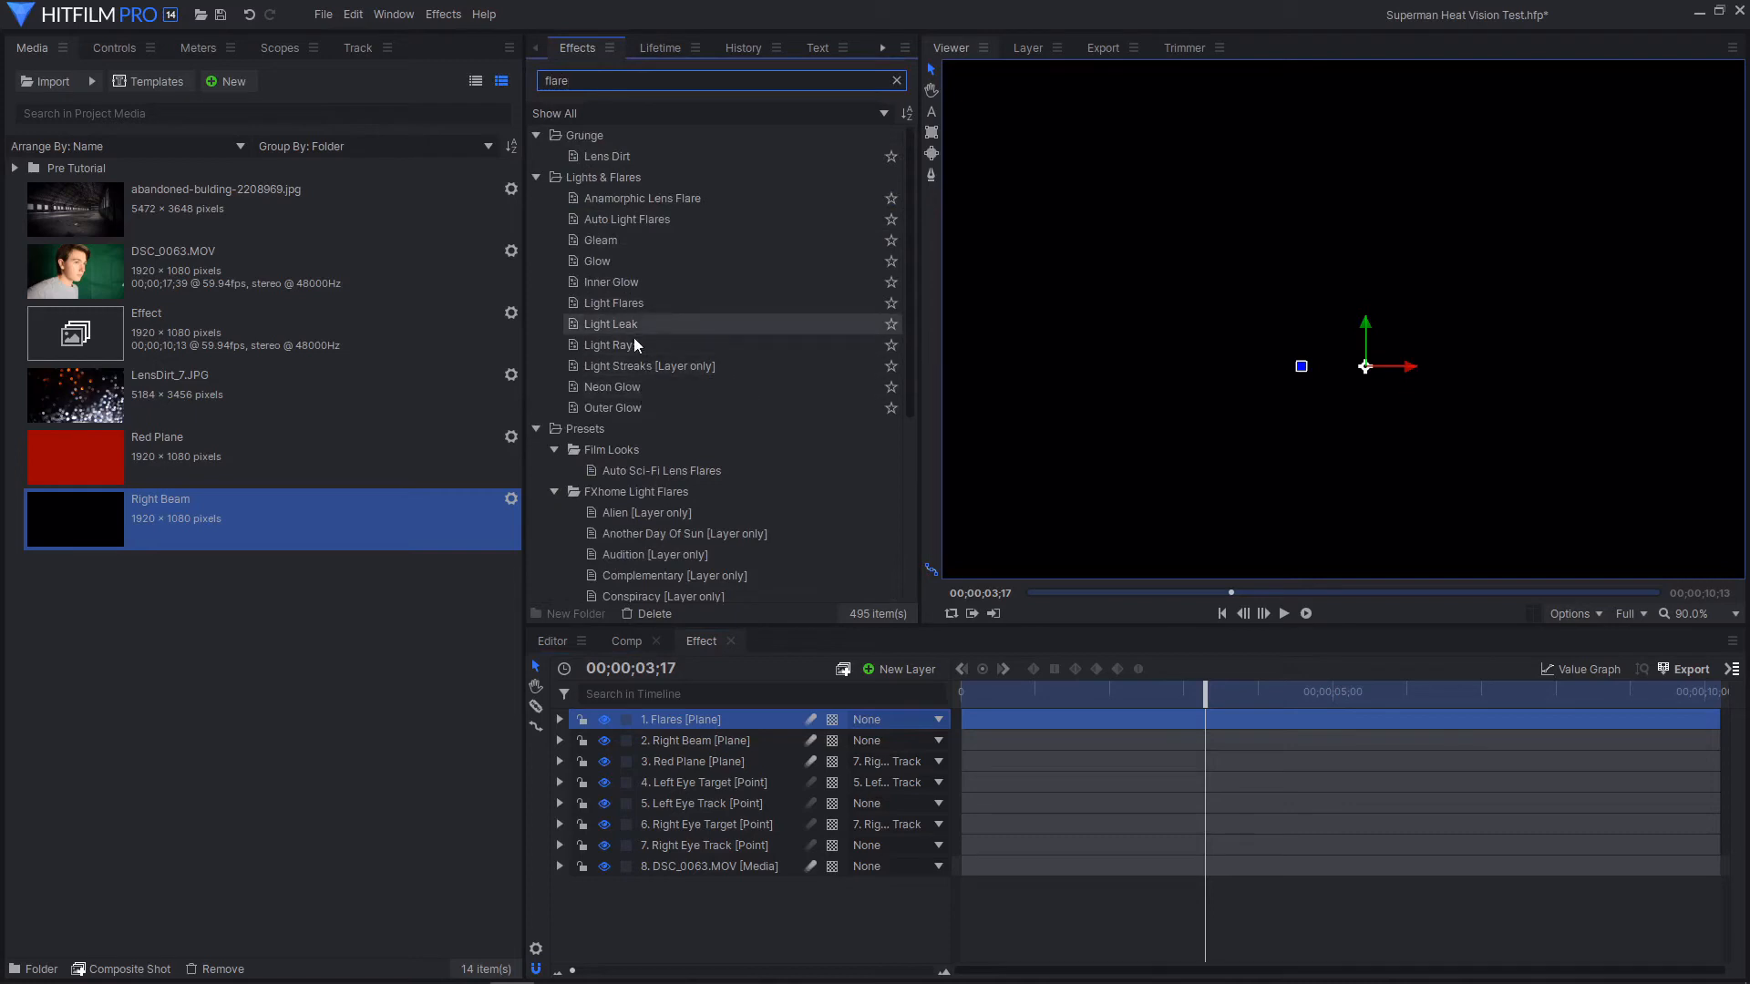
{"action": "left_click", "coordinate": [552, 303]}
{"action": "left_click_drag", "start_coordinate": [744, 326], "coordinate": [707, 718]}
Set the Light Flares hotspot position to use the Right Eye Track layer
{"action": "left_click", "coordinate": [102, 55]}
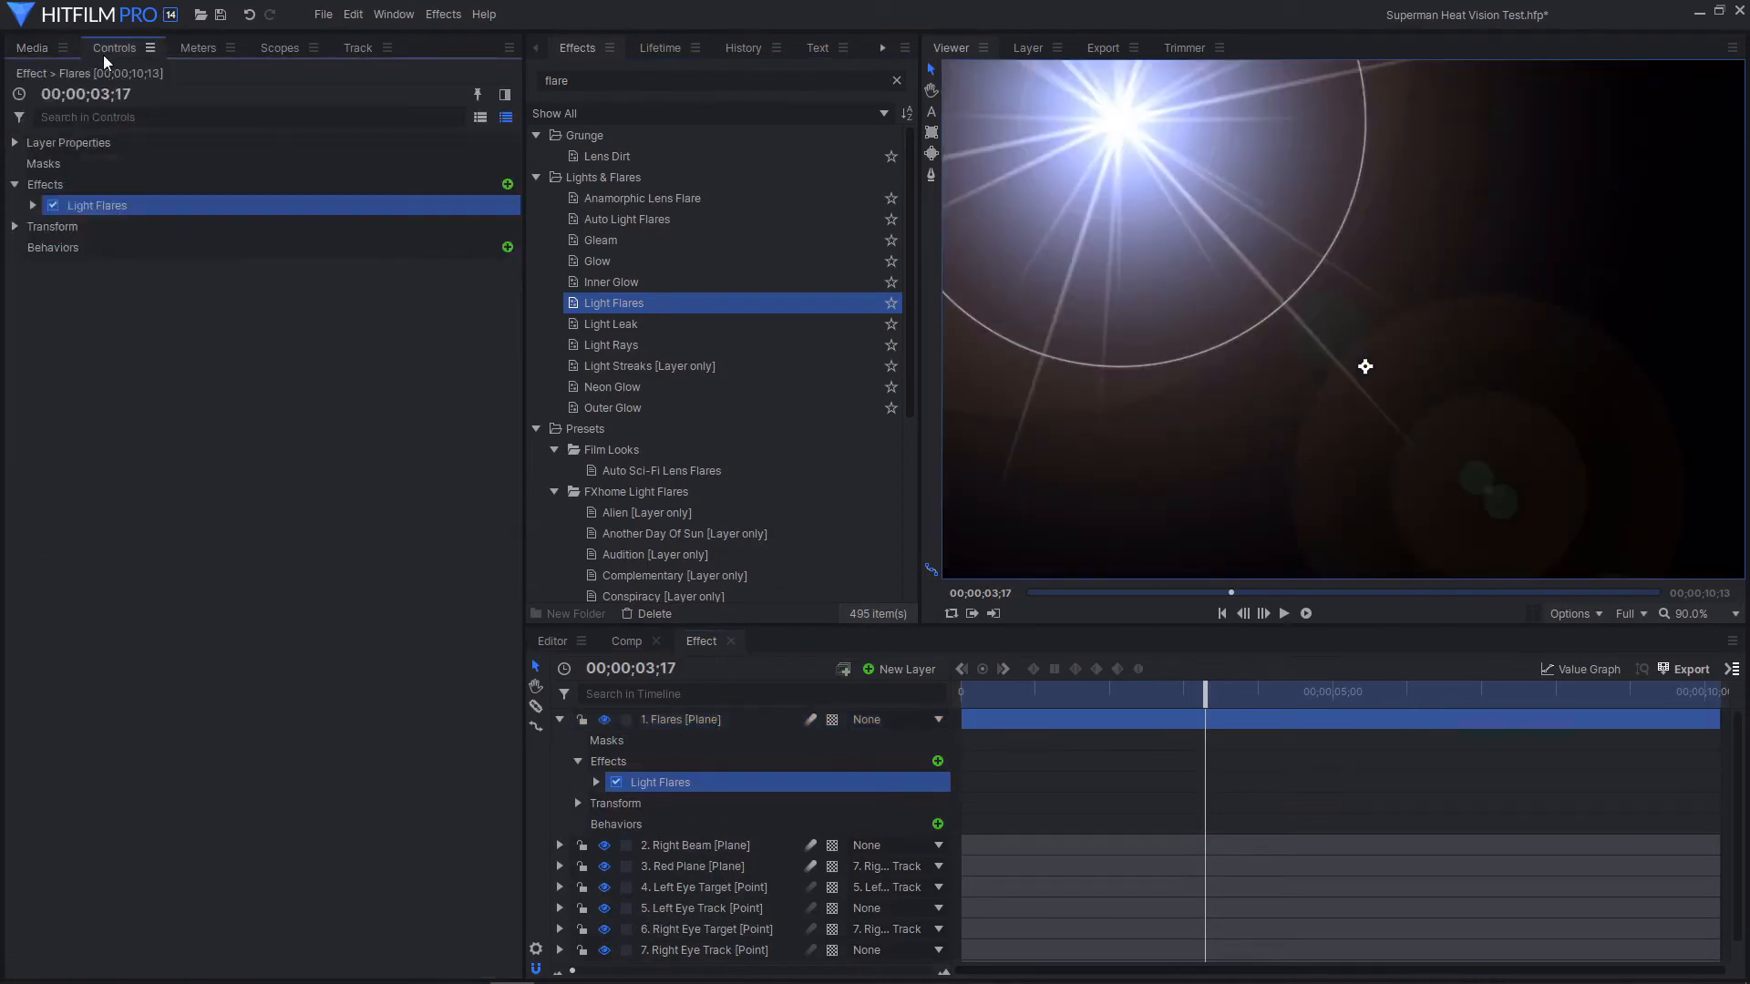
{"action": "left_click", "coordinate": [33, 206]}
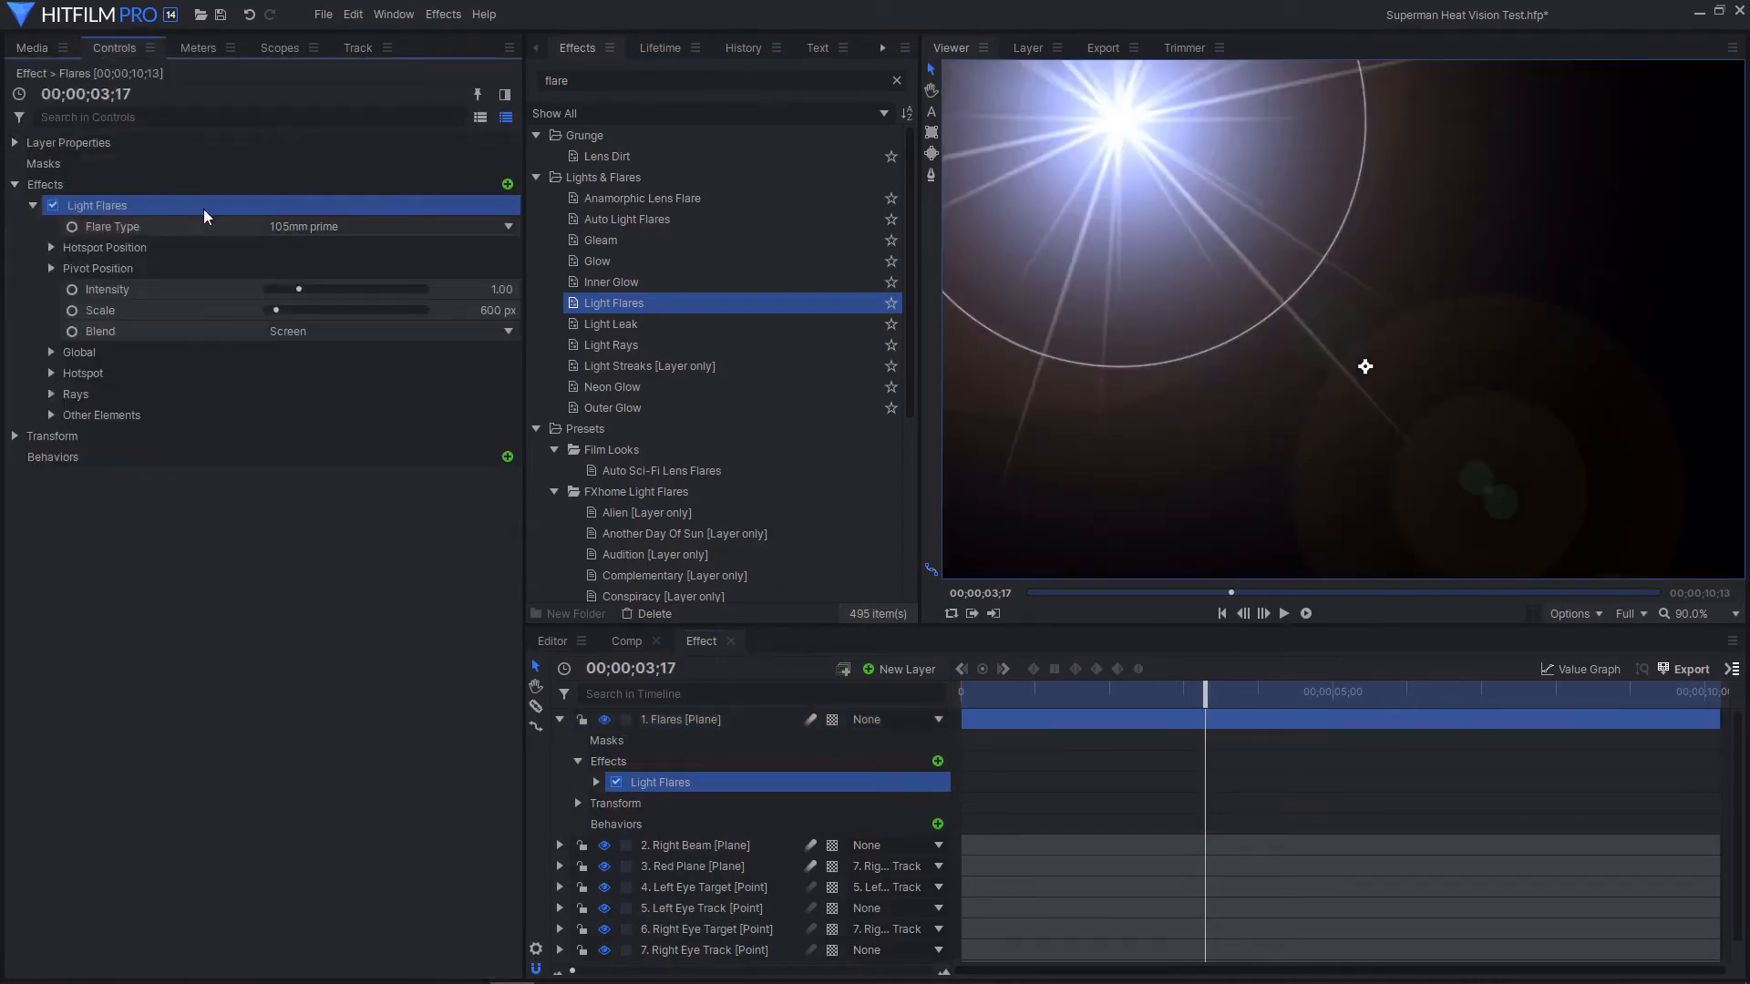
{"action": "left_click", "coordinate": [47, 247]}
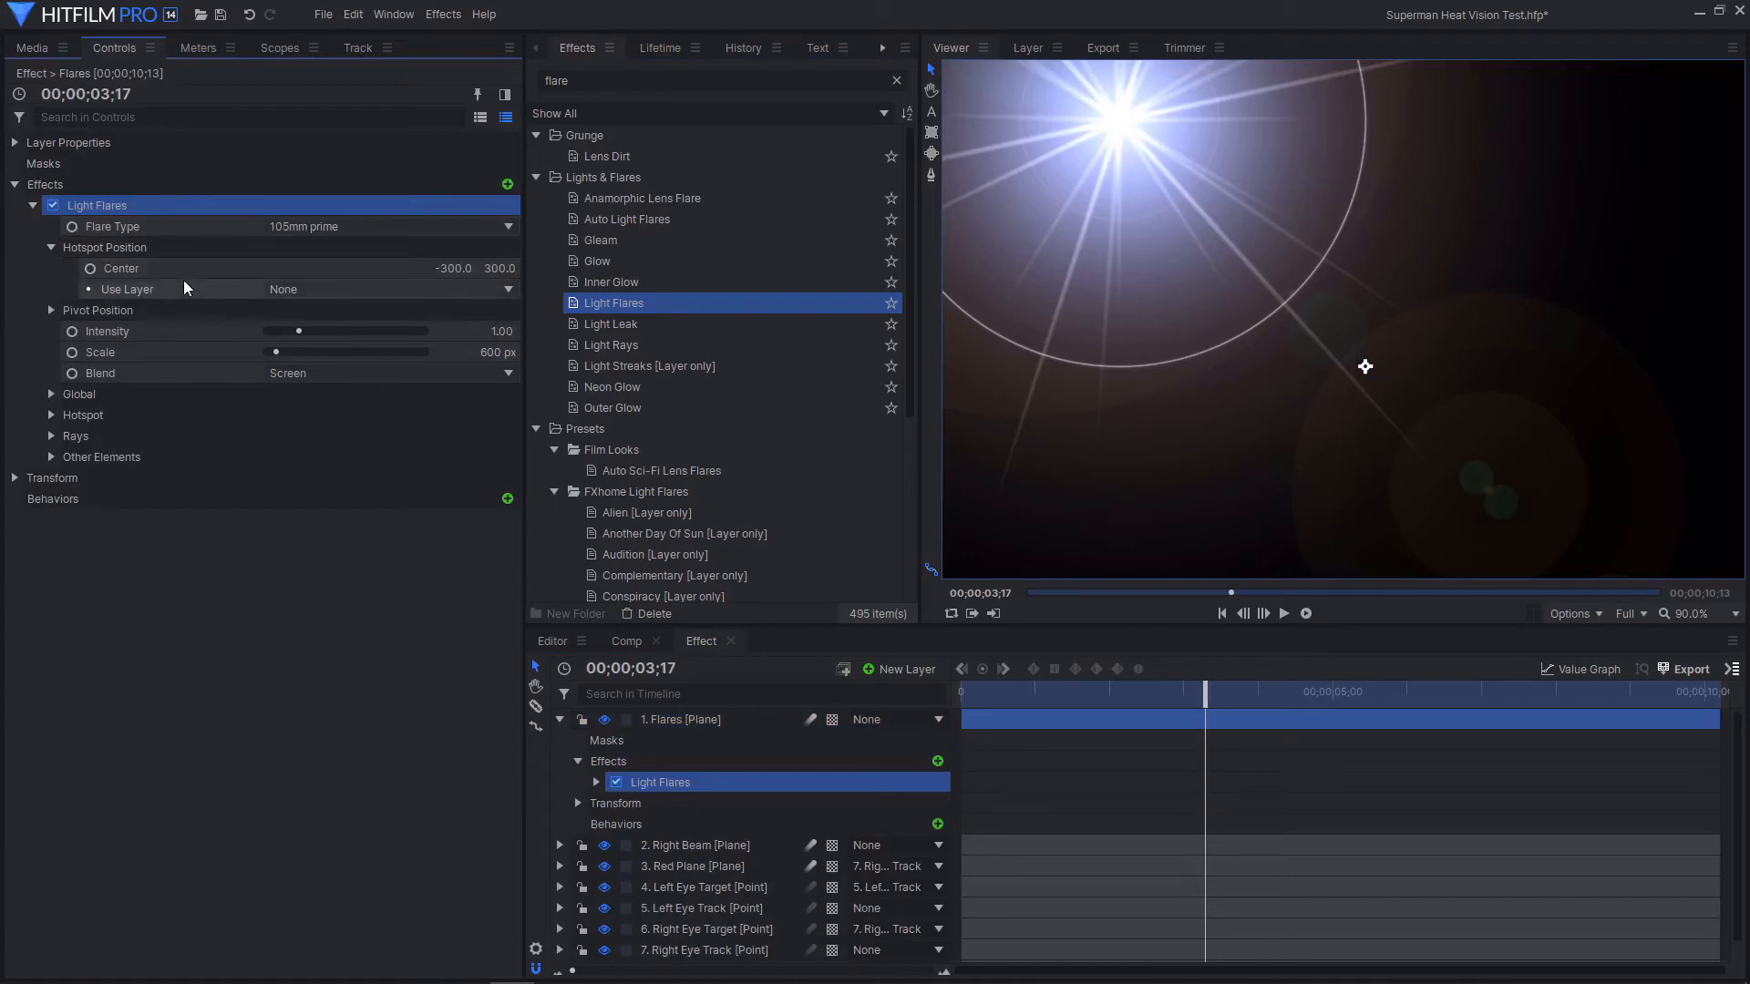
{"action": "left_click", "coordinate": [301, 290]}
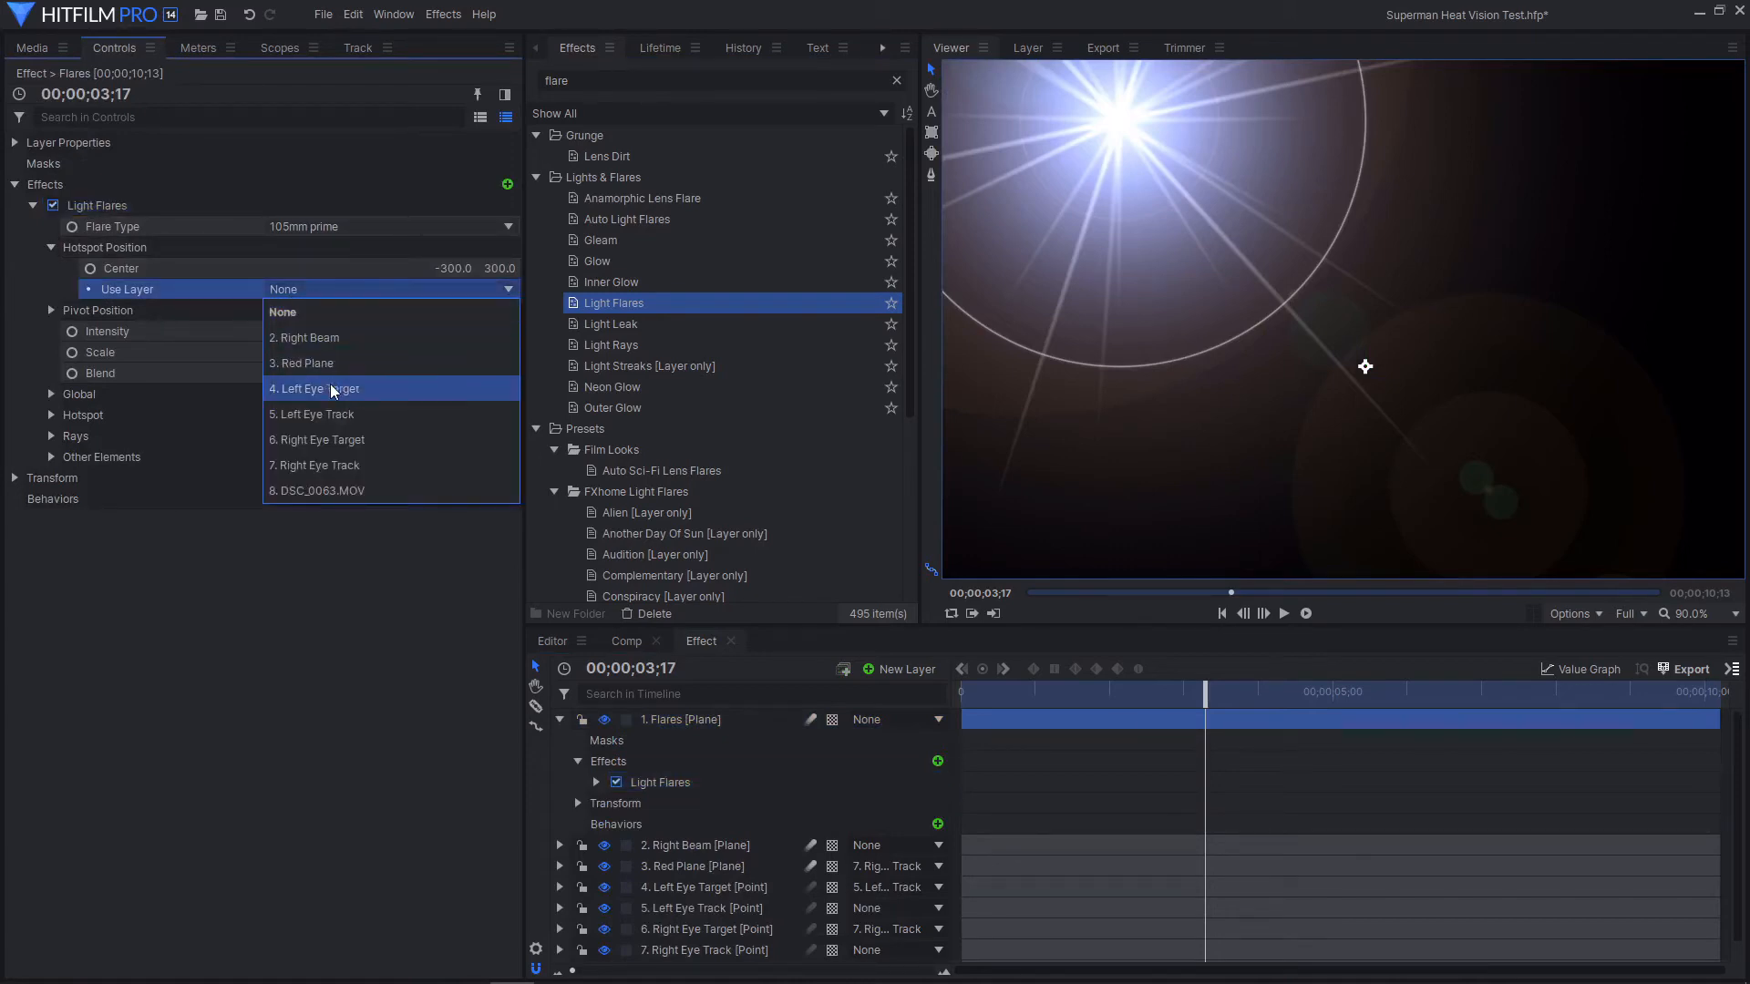
{"action": "left_click", "coordinate": [336, 446]}
{"action": "left_click", "coordinate": [339, 289]}
{"action": "left_click", "coordinate": [348, 445]}
{"action": "left_click", "coordinate": [379, 289]}
{"action": "left_click", "coordinate": [367, 447]}
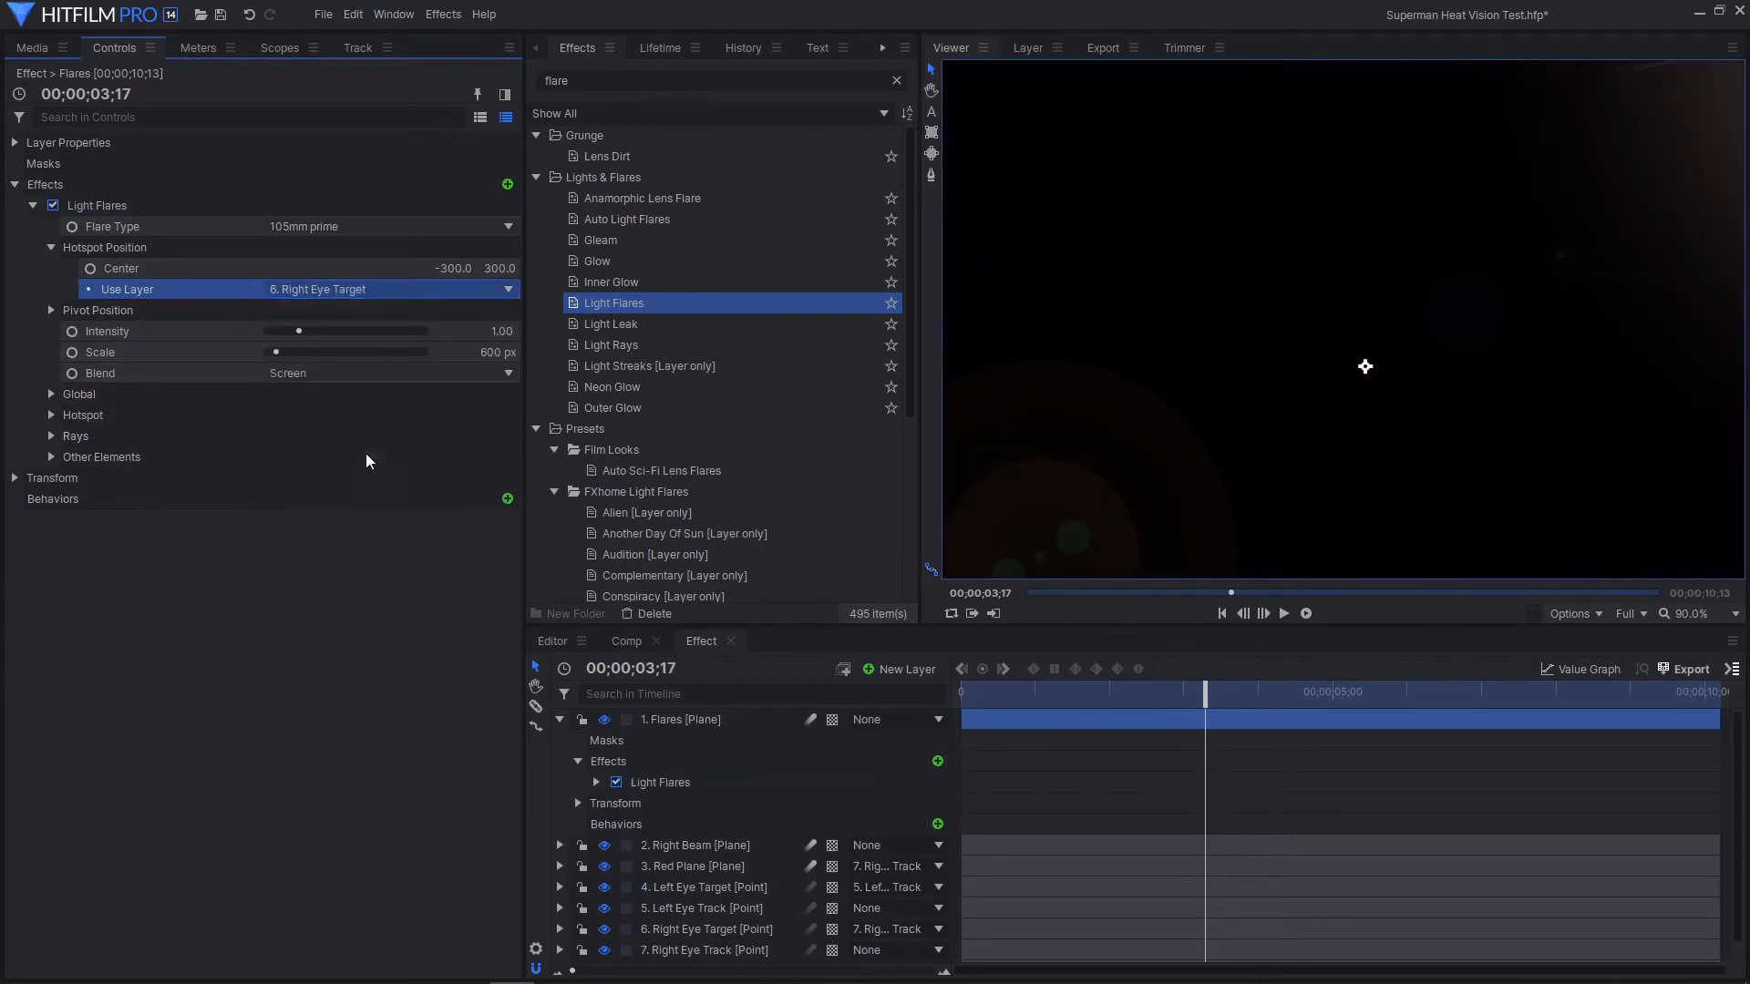
Set the flare's hotspot center to 0, 0
{"action": "left_click", "coordinate": [452, 268]}
{"action": "type", "text": "0"}
{"action": "key", "text": "Return"}
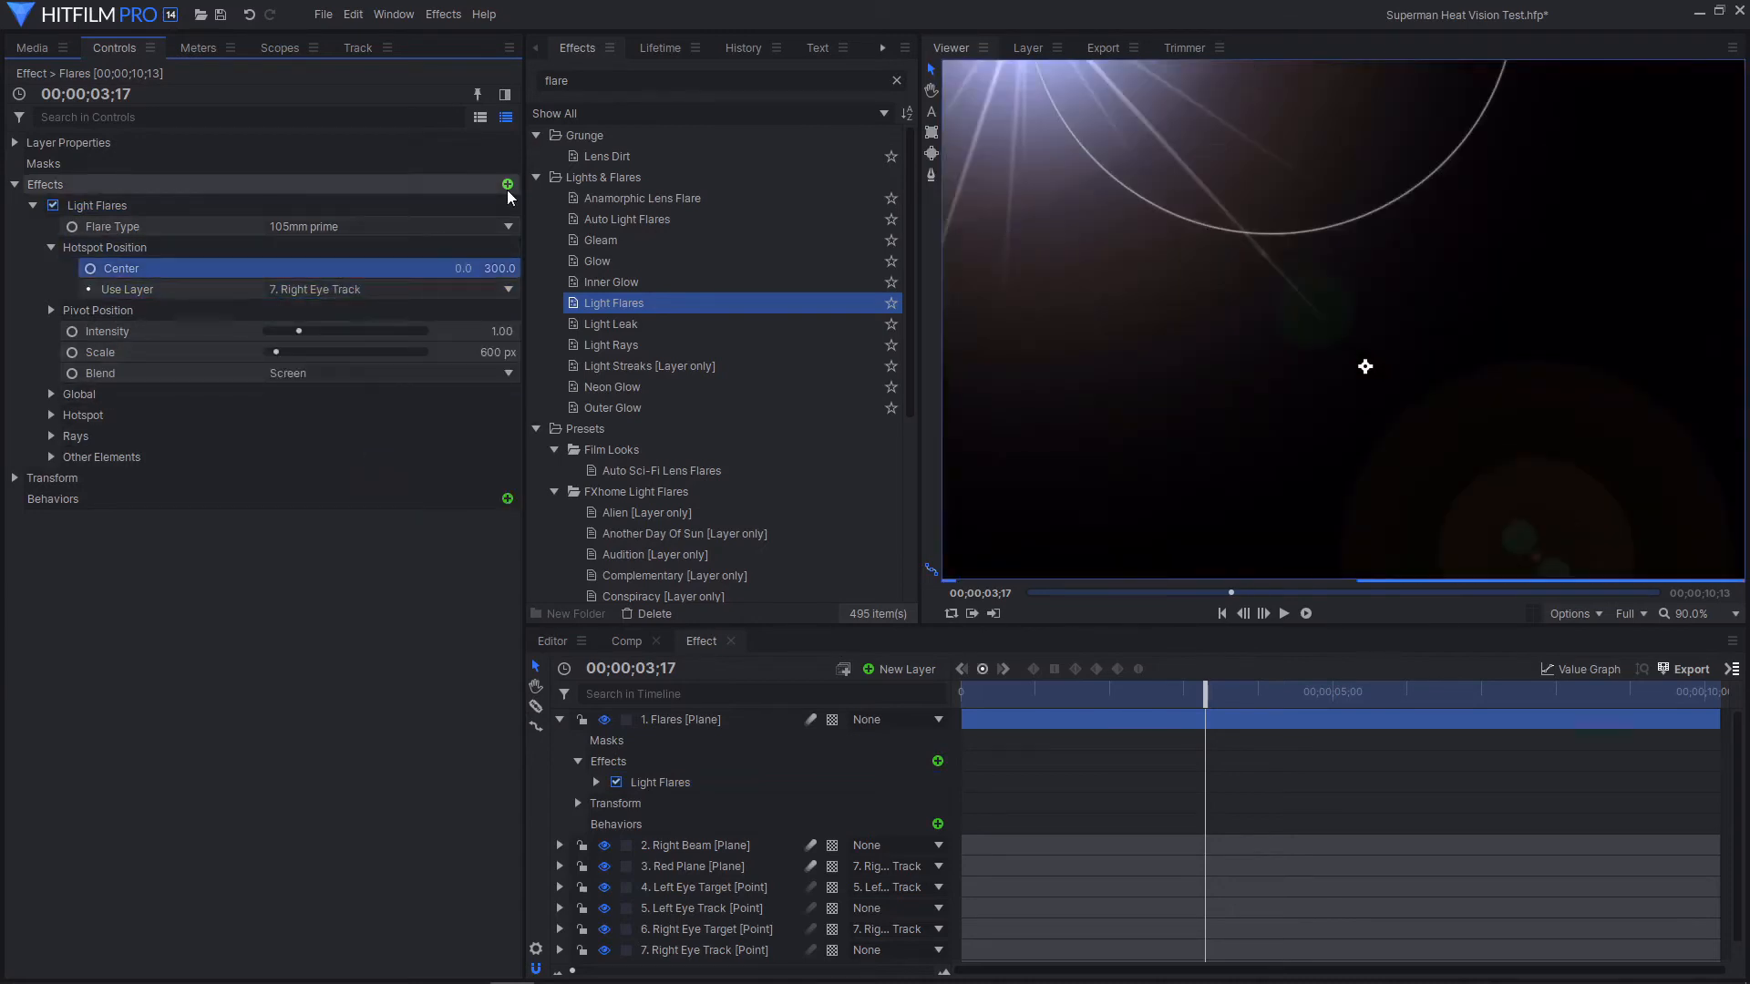
{"action": "left_click", "coordinate": [500, 268]}
{"action": "type", "text": "0"}
{"action": "key", "text": "Return"}
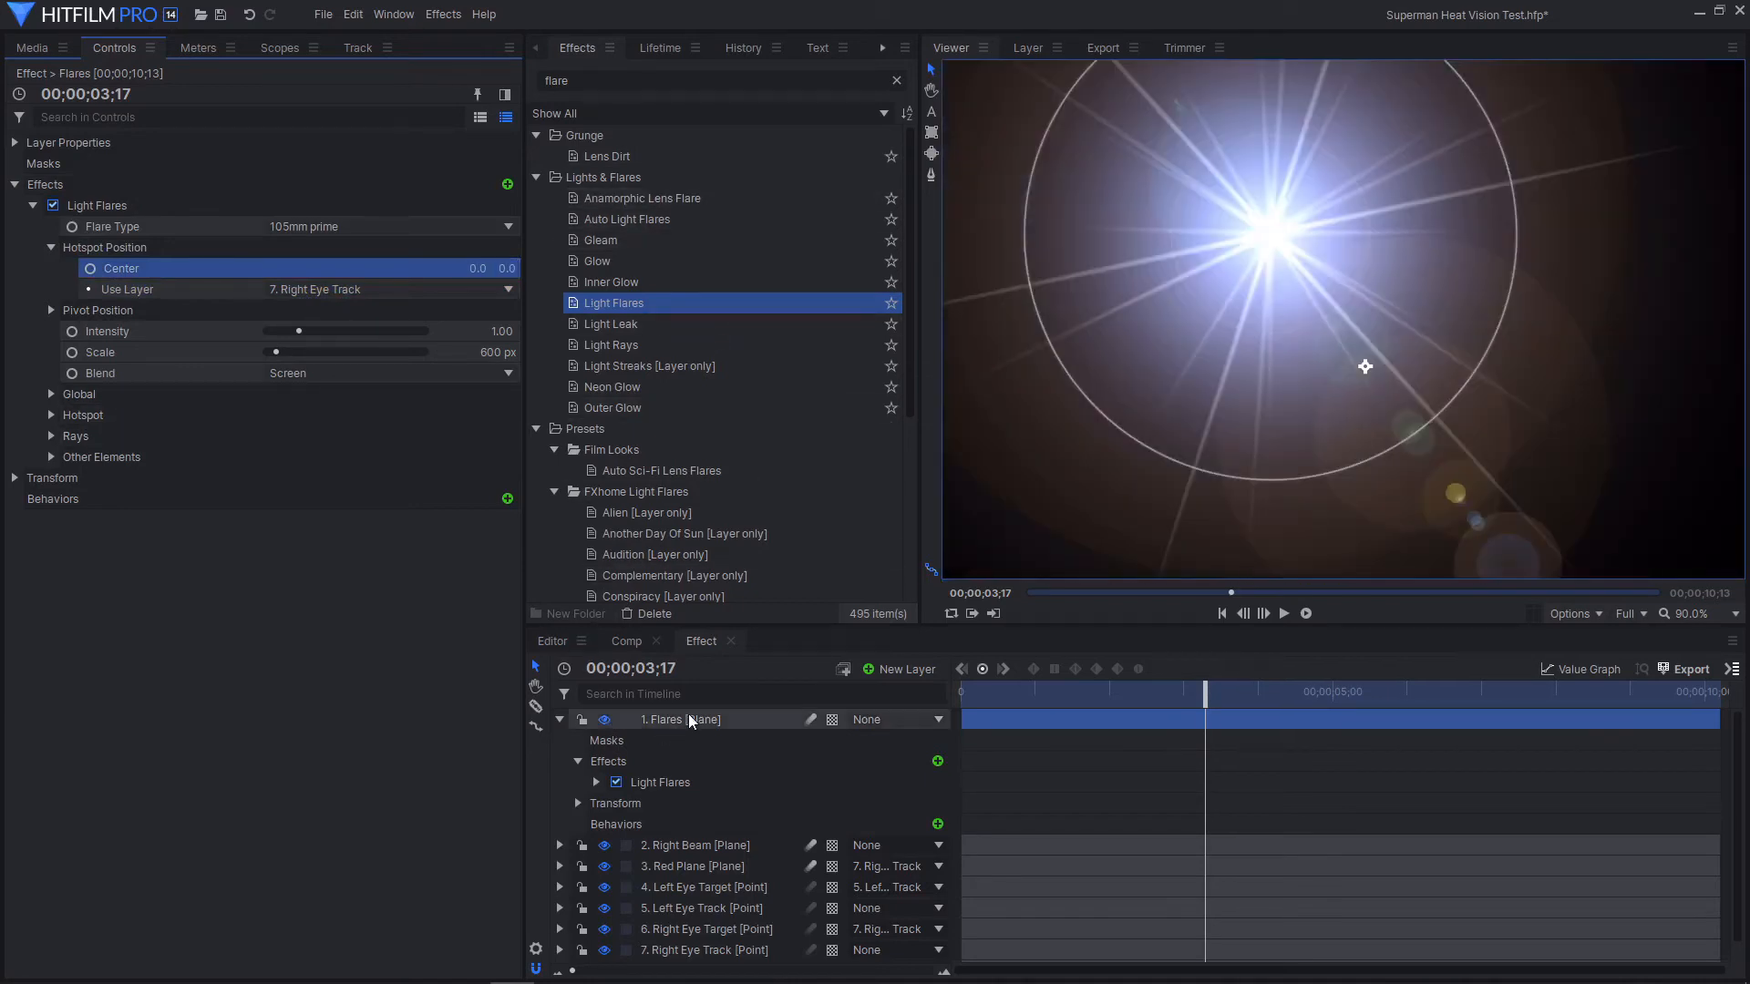
Change the Flares layer's blend mode so the footage shows through beneath the flare
{"action": "left_click", "coordinate": [688, 714]}
{"action": "right_click", "coordinate": [758, 713]}
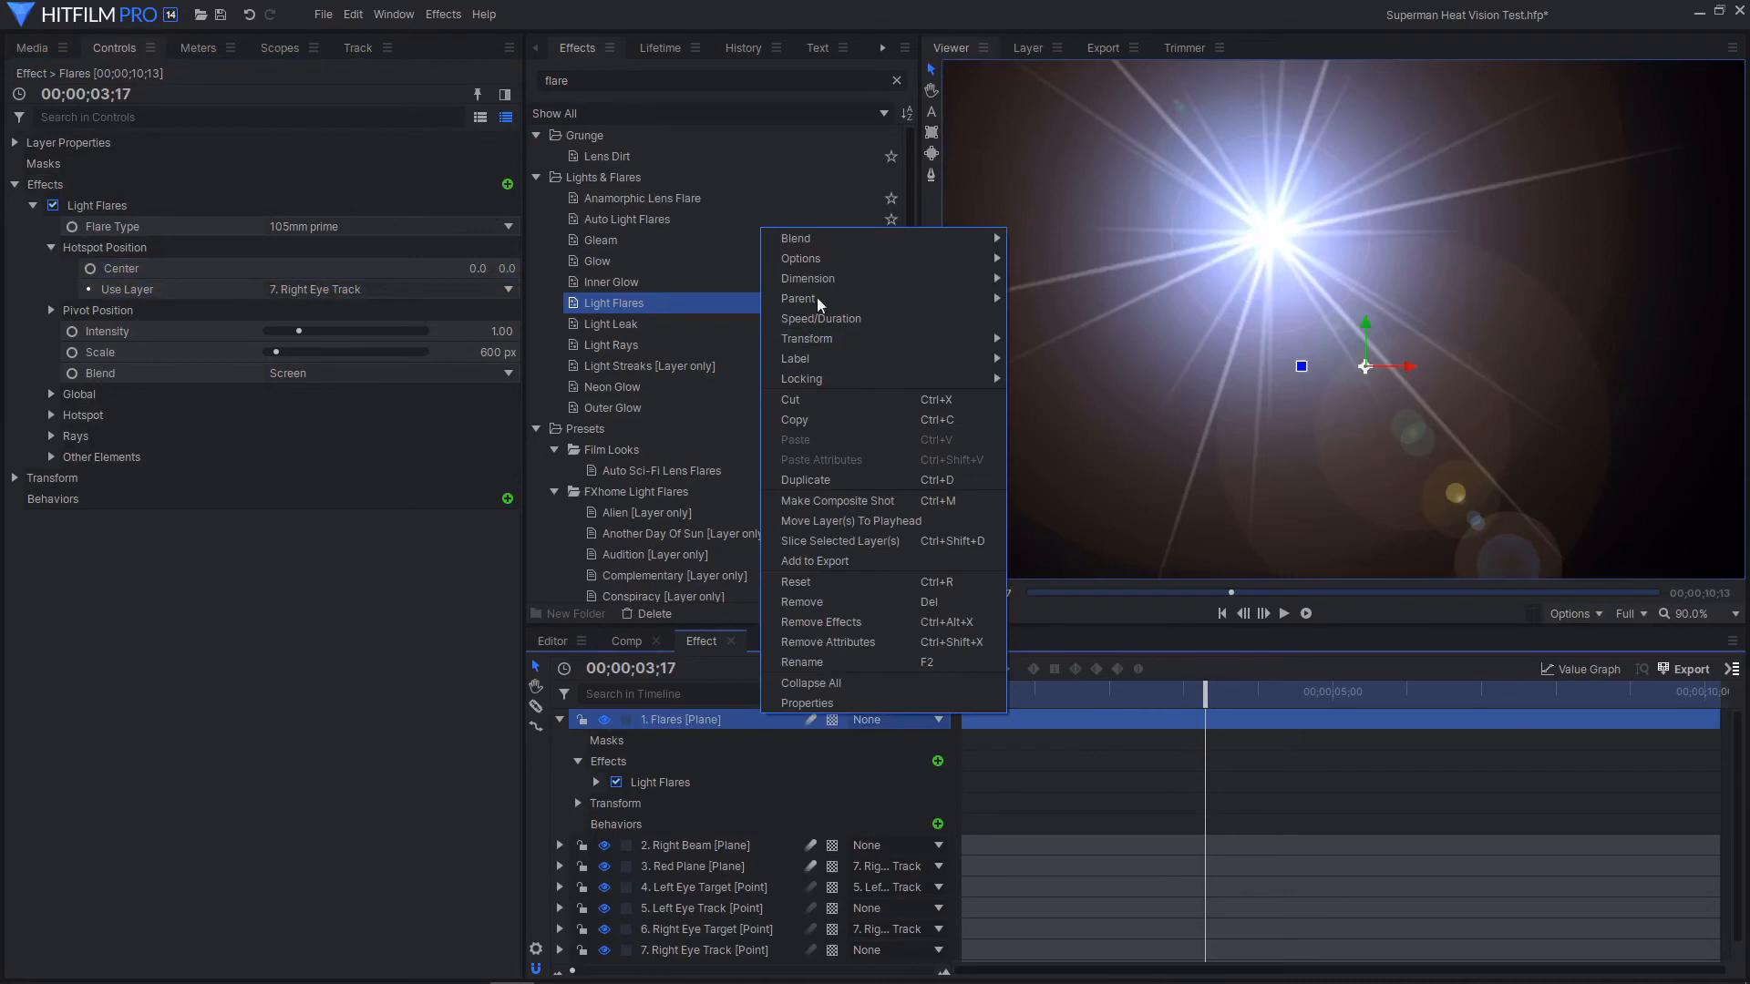
{"action": "mouse_move", "coordinate": [819, 242]}
{"action": "left_click", "coordinate": [1077, 246]}
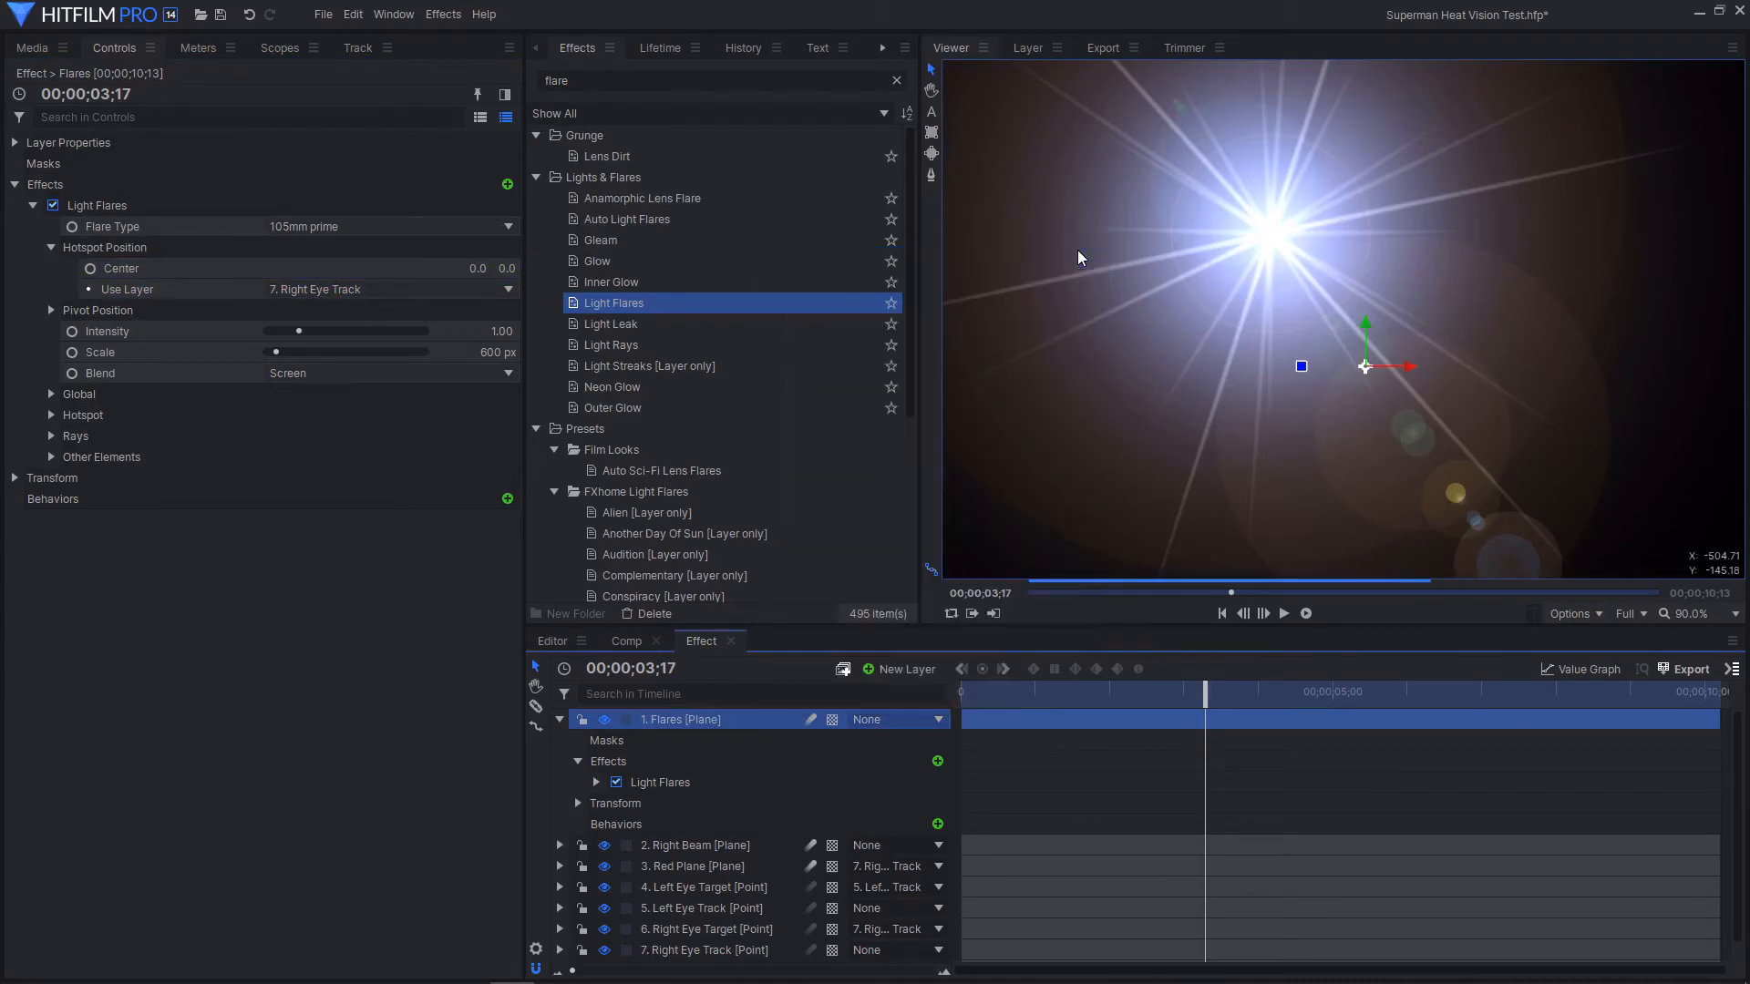
{"action": "scroll", "coordinate": [1550, 243], "scroll_direction": "down", "scroll_amount": 3}
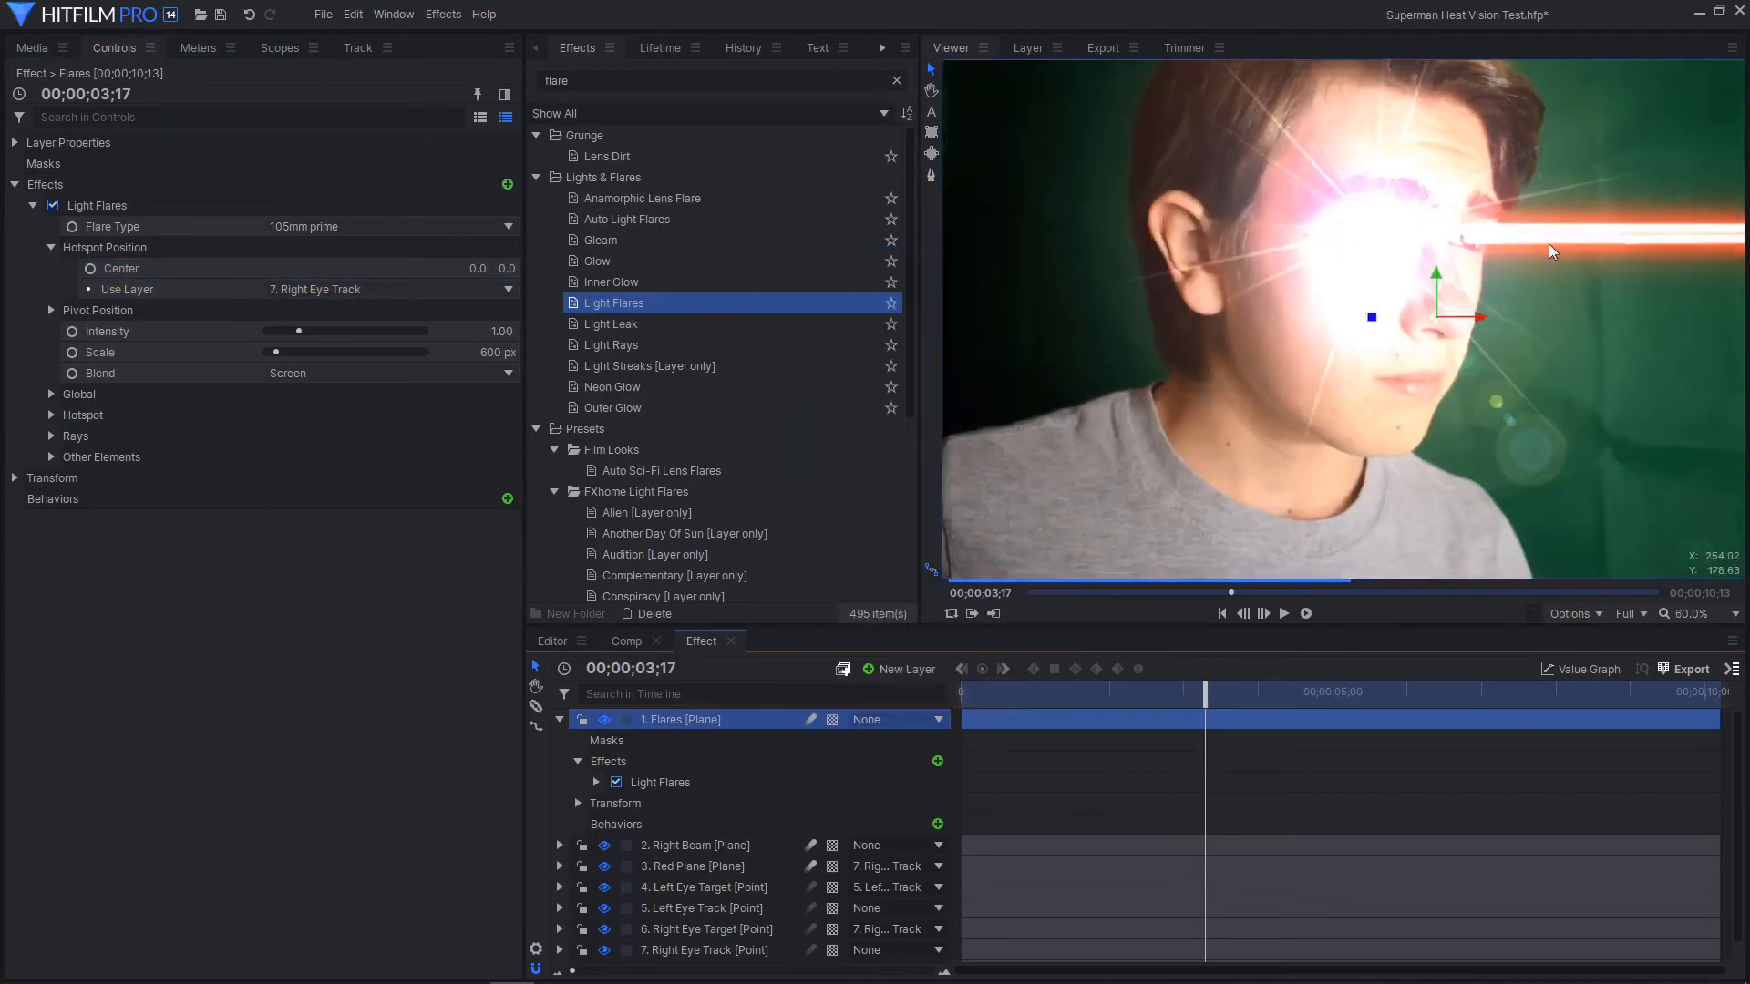
{"action": "scroll", "coordinate": [1440, 317], "scroll_direction": "down", "scroll_amount": 1}
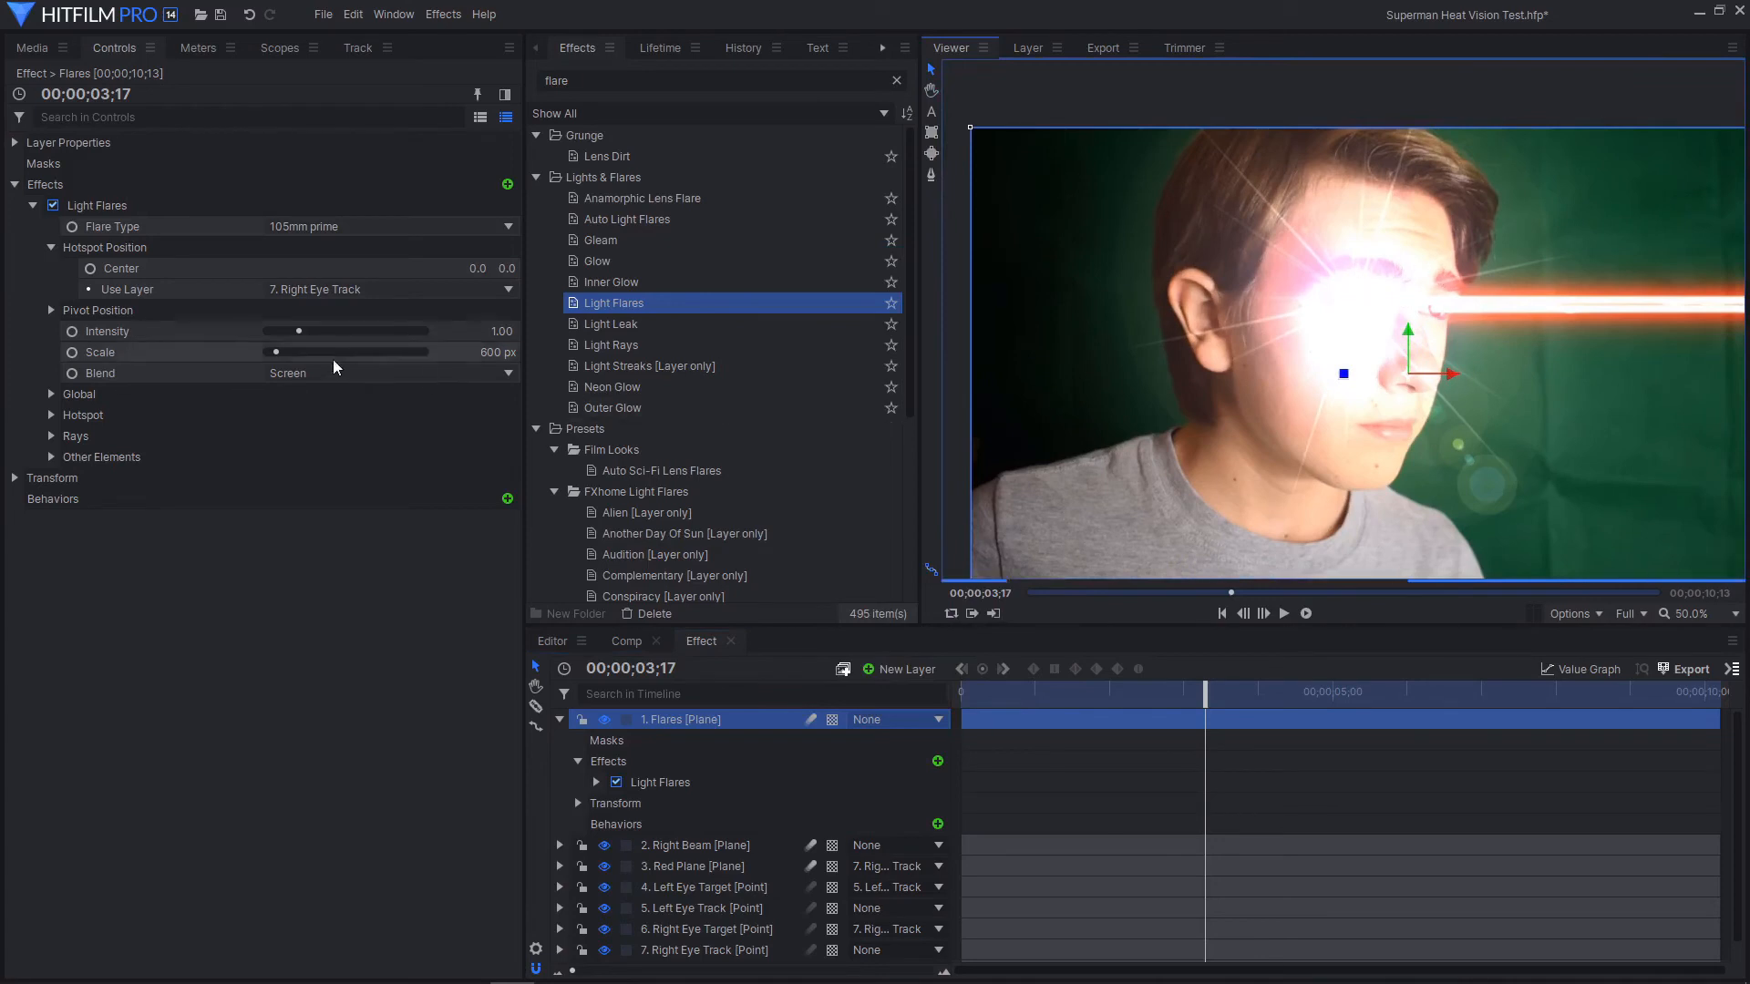
Set the flare type to Soft spike and its intensity to 0.75
{"action": "left_click", "coordinate": [394, 227]}
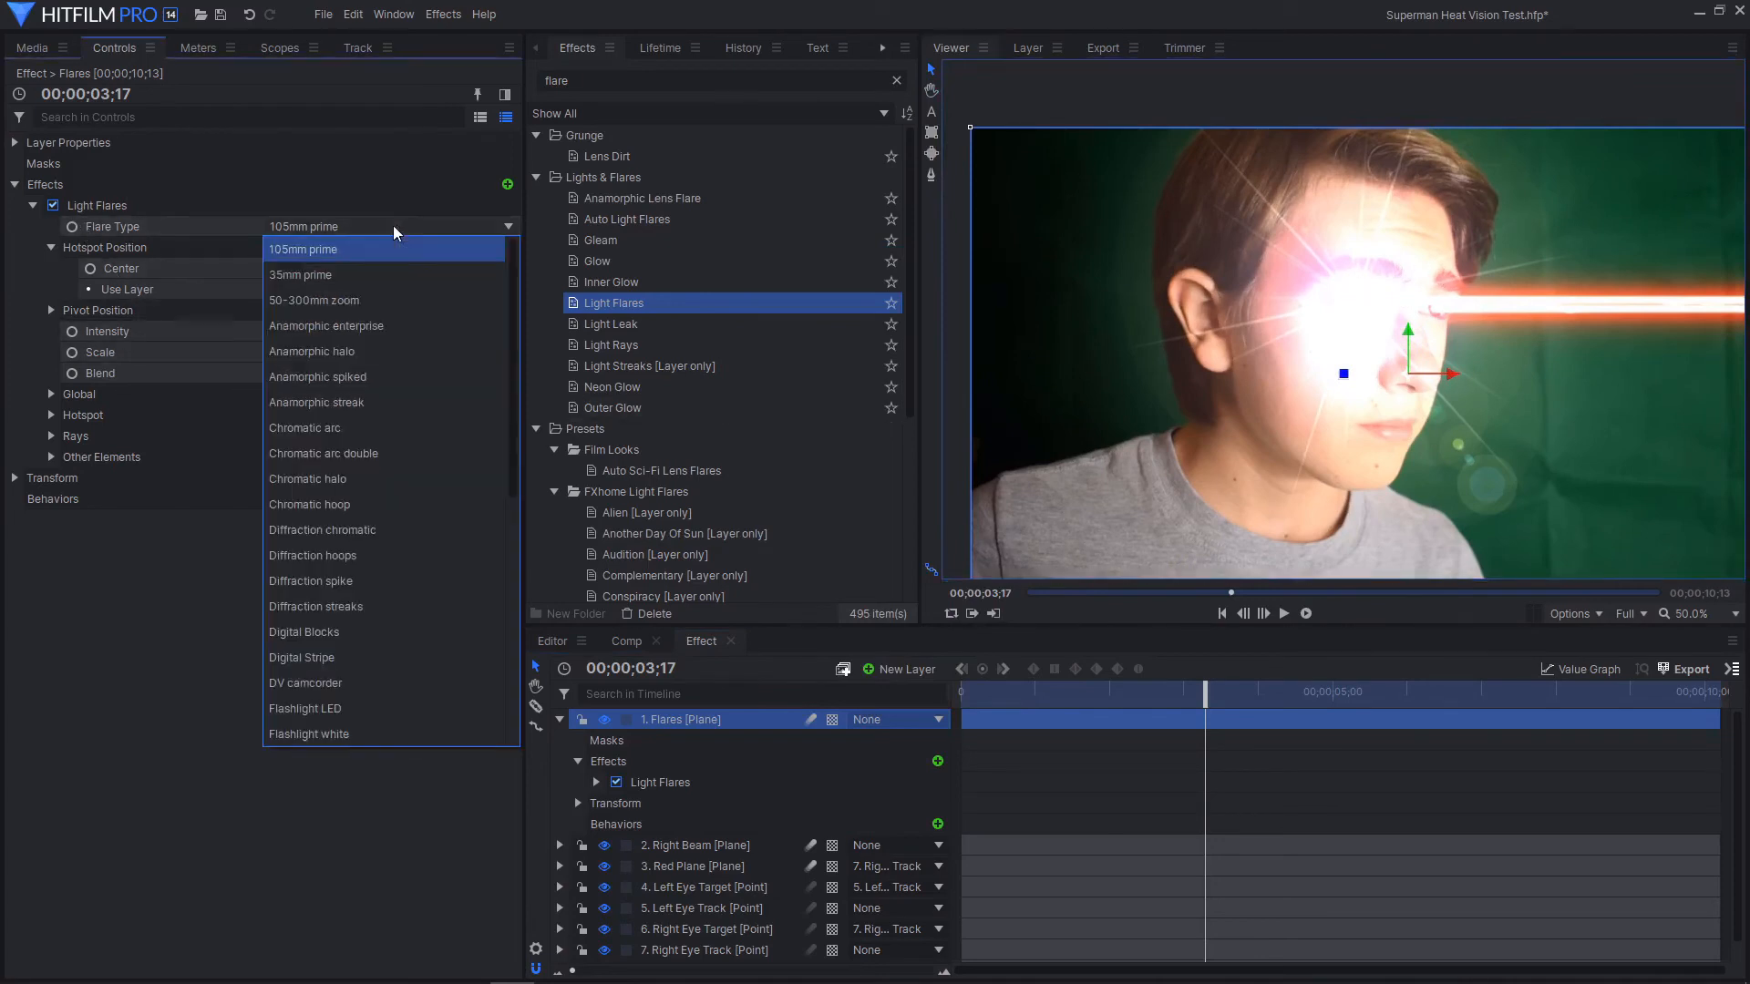
{"action": "scroll", "coordinate": [413, 510], "scroll_direction": "down", "scroll_amount": 4}
{"action": "scroll", "coordinate": [412, 502], "scroll_direction": "down", "scroll_amount": 3}
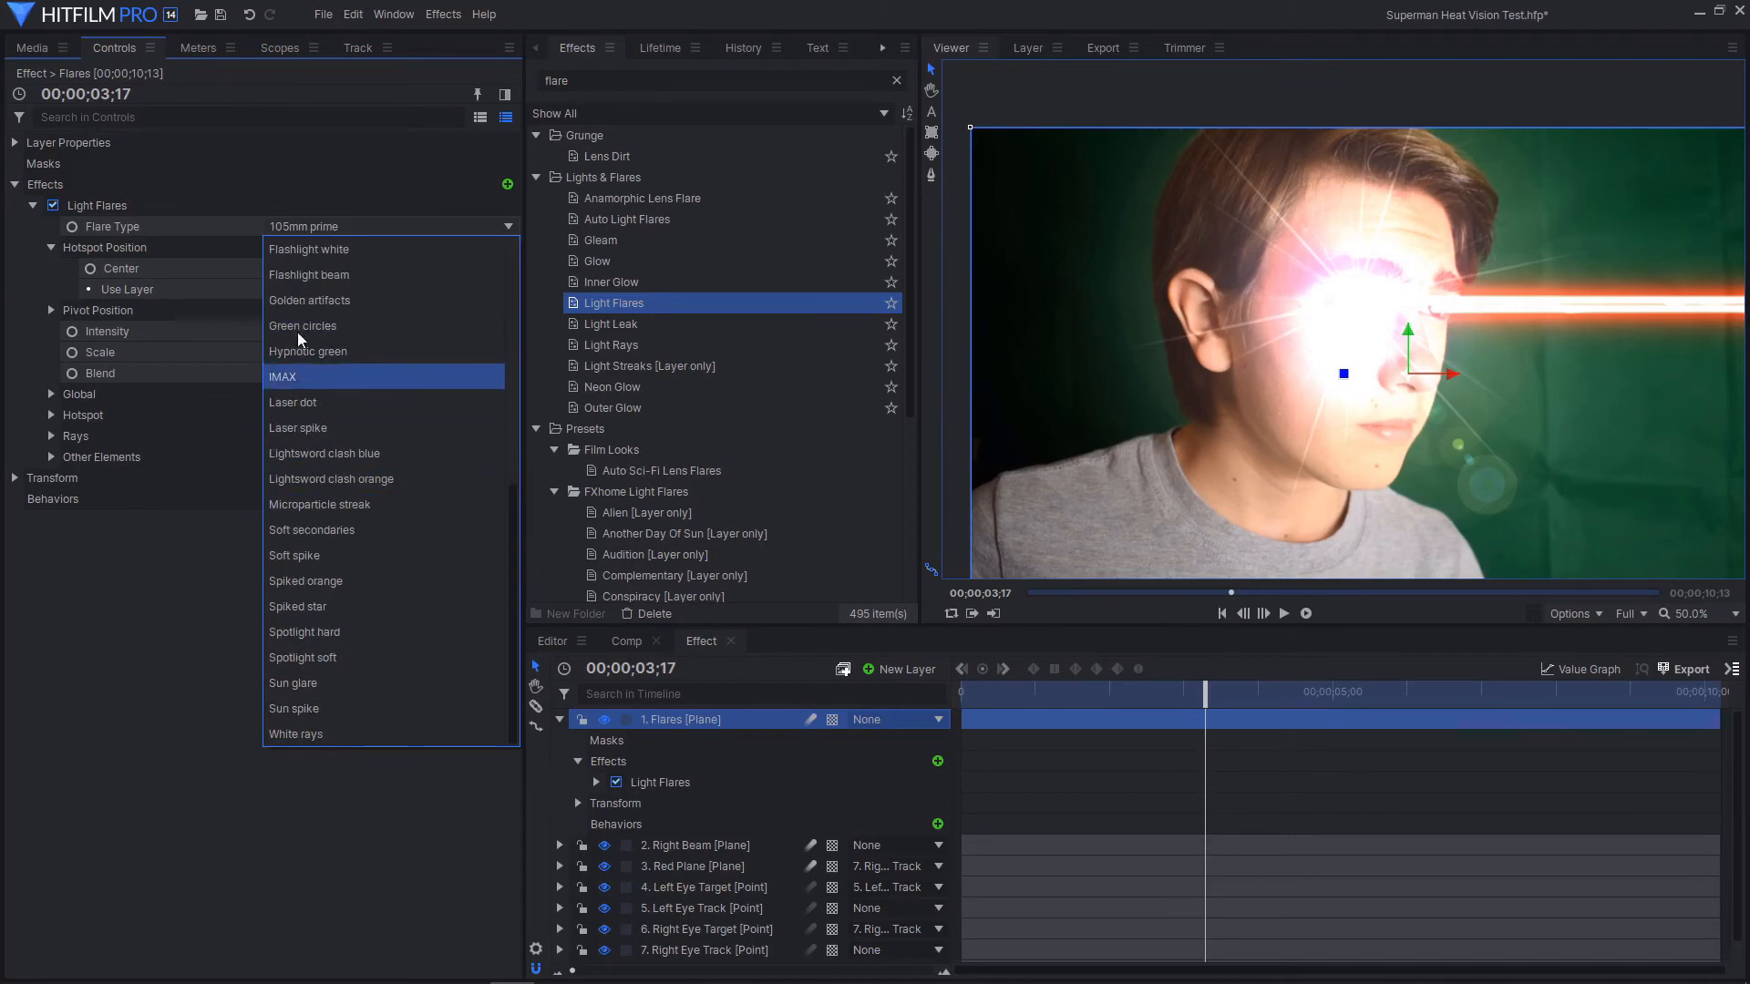
{"action": "left_click", "coordinate": [350, 554]}
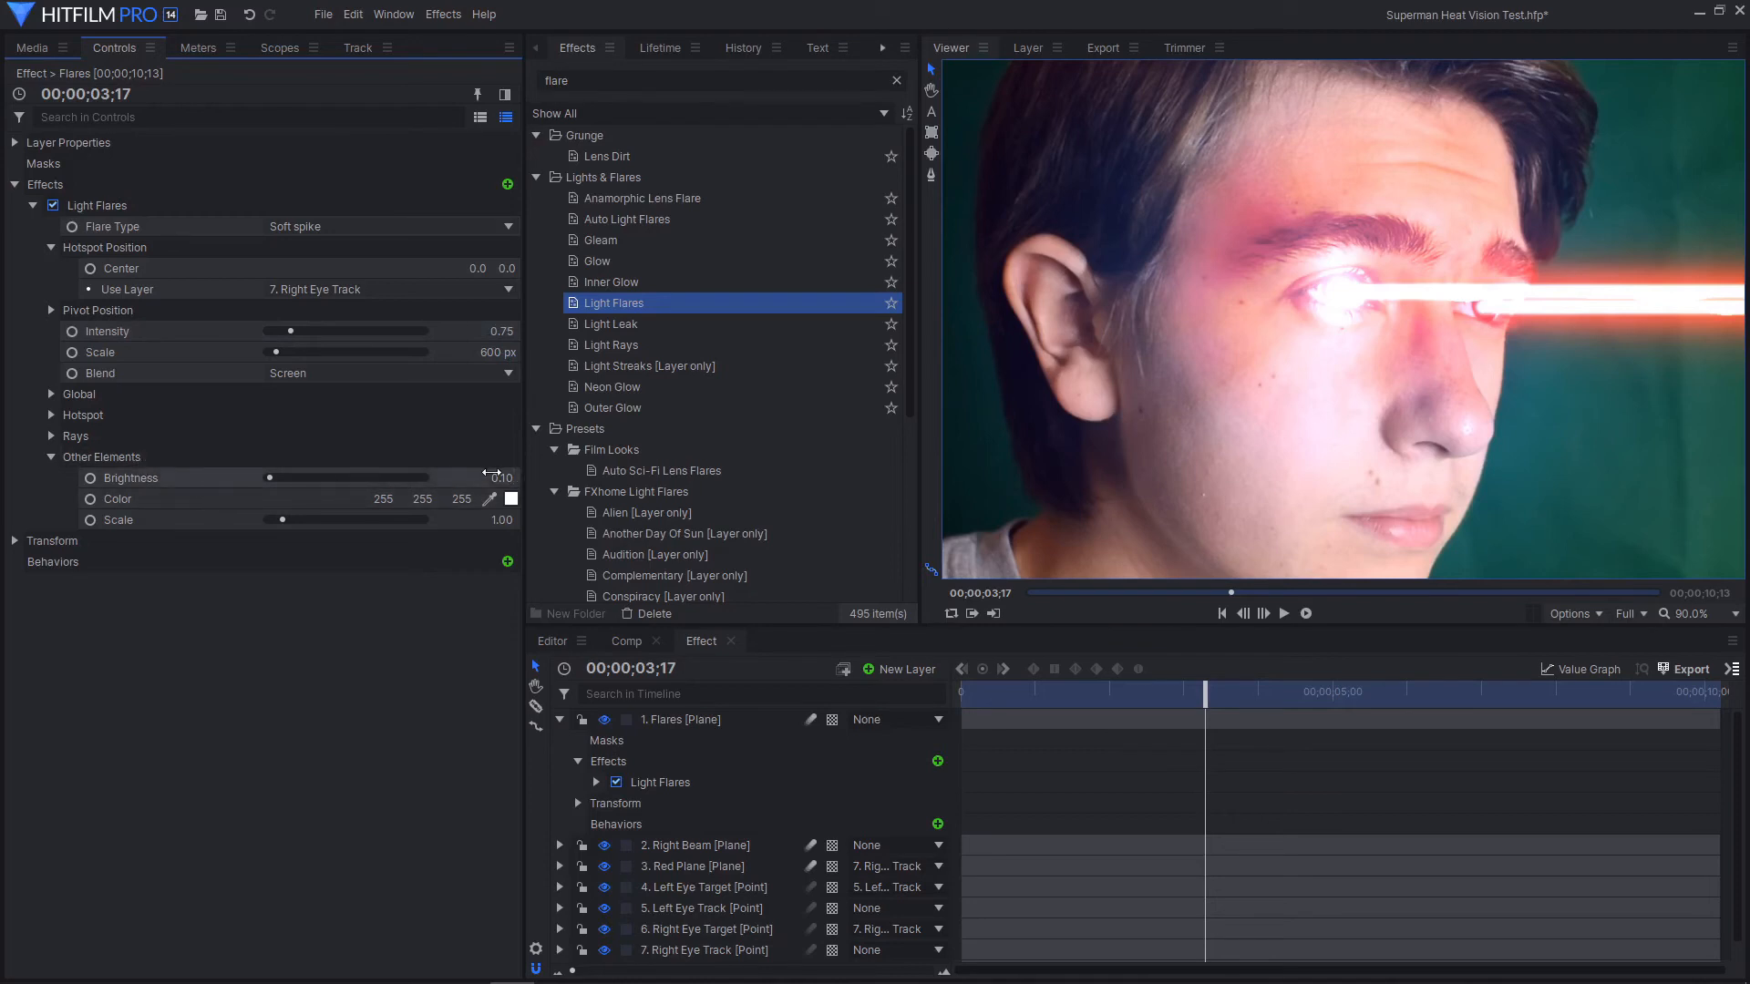
{"action": "scroll", "coordinate": [1420, 354], "scroll_direction": "down", "scroll_amount": 3}
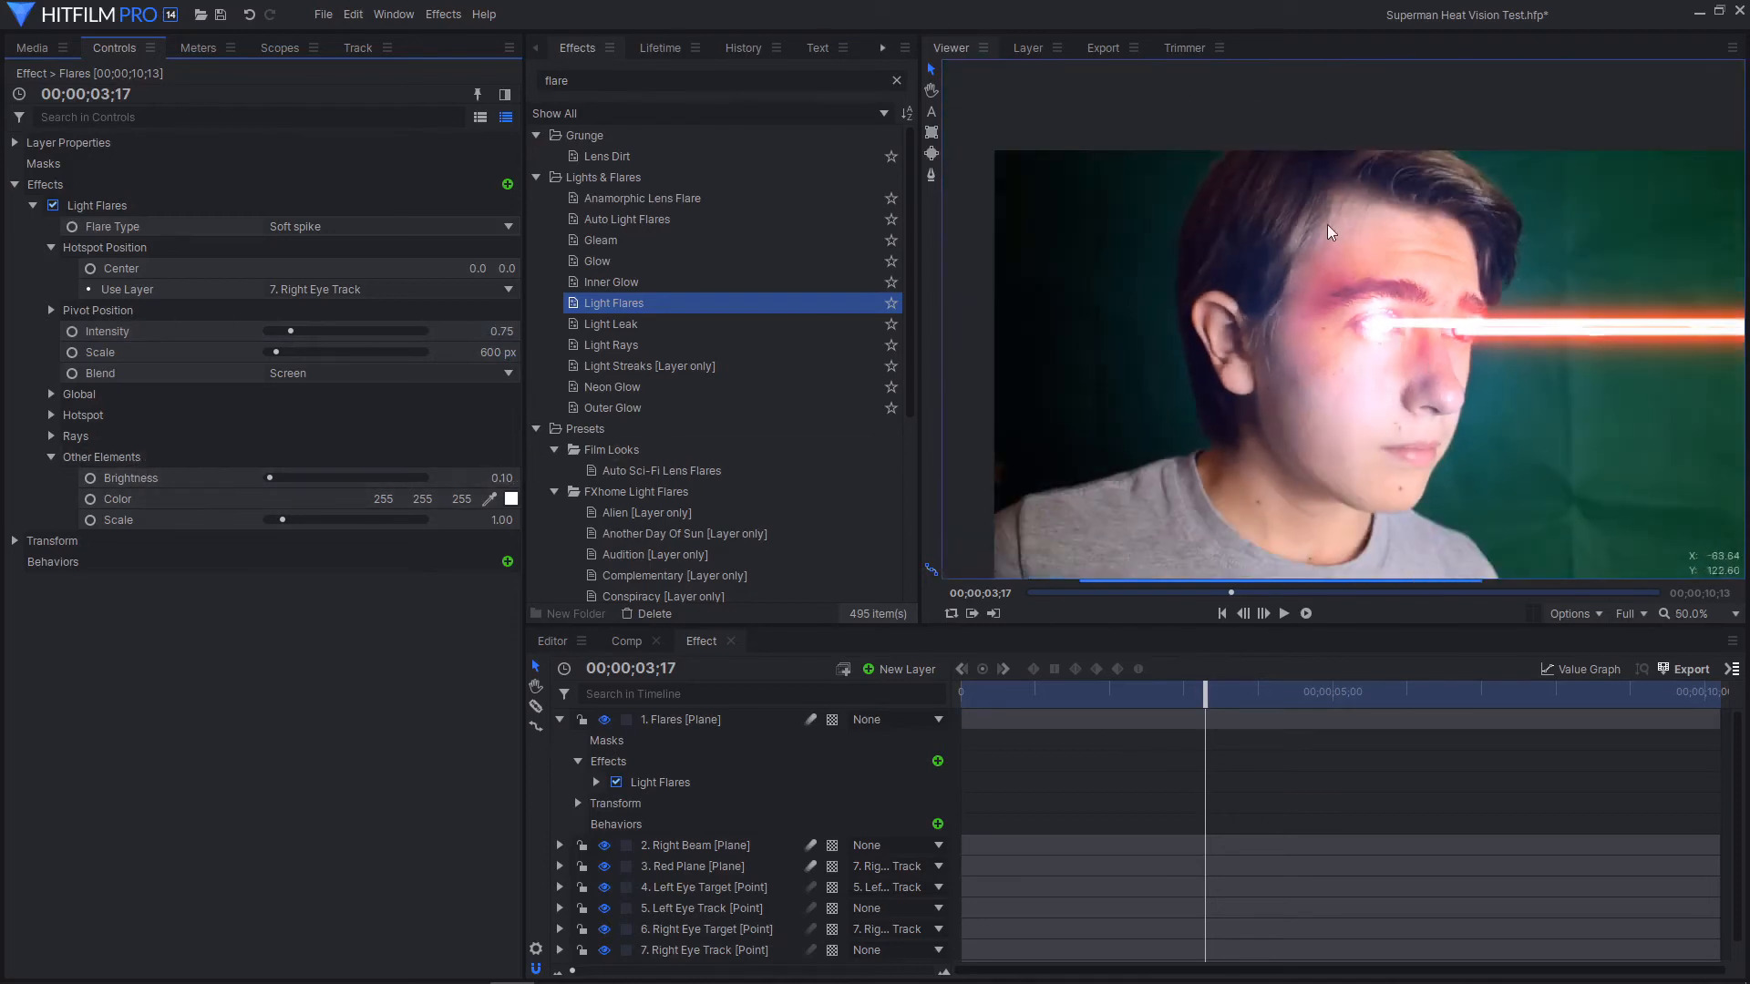
{"action": "left_click", "coordinate": [45, 459]}
{"action": "left_click", "coordinate": [51, 437]}
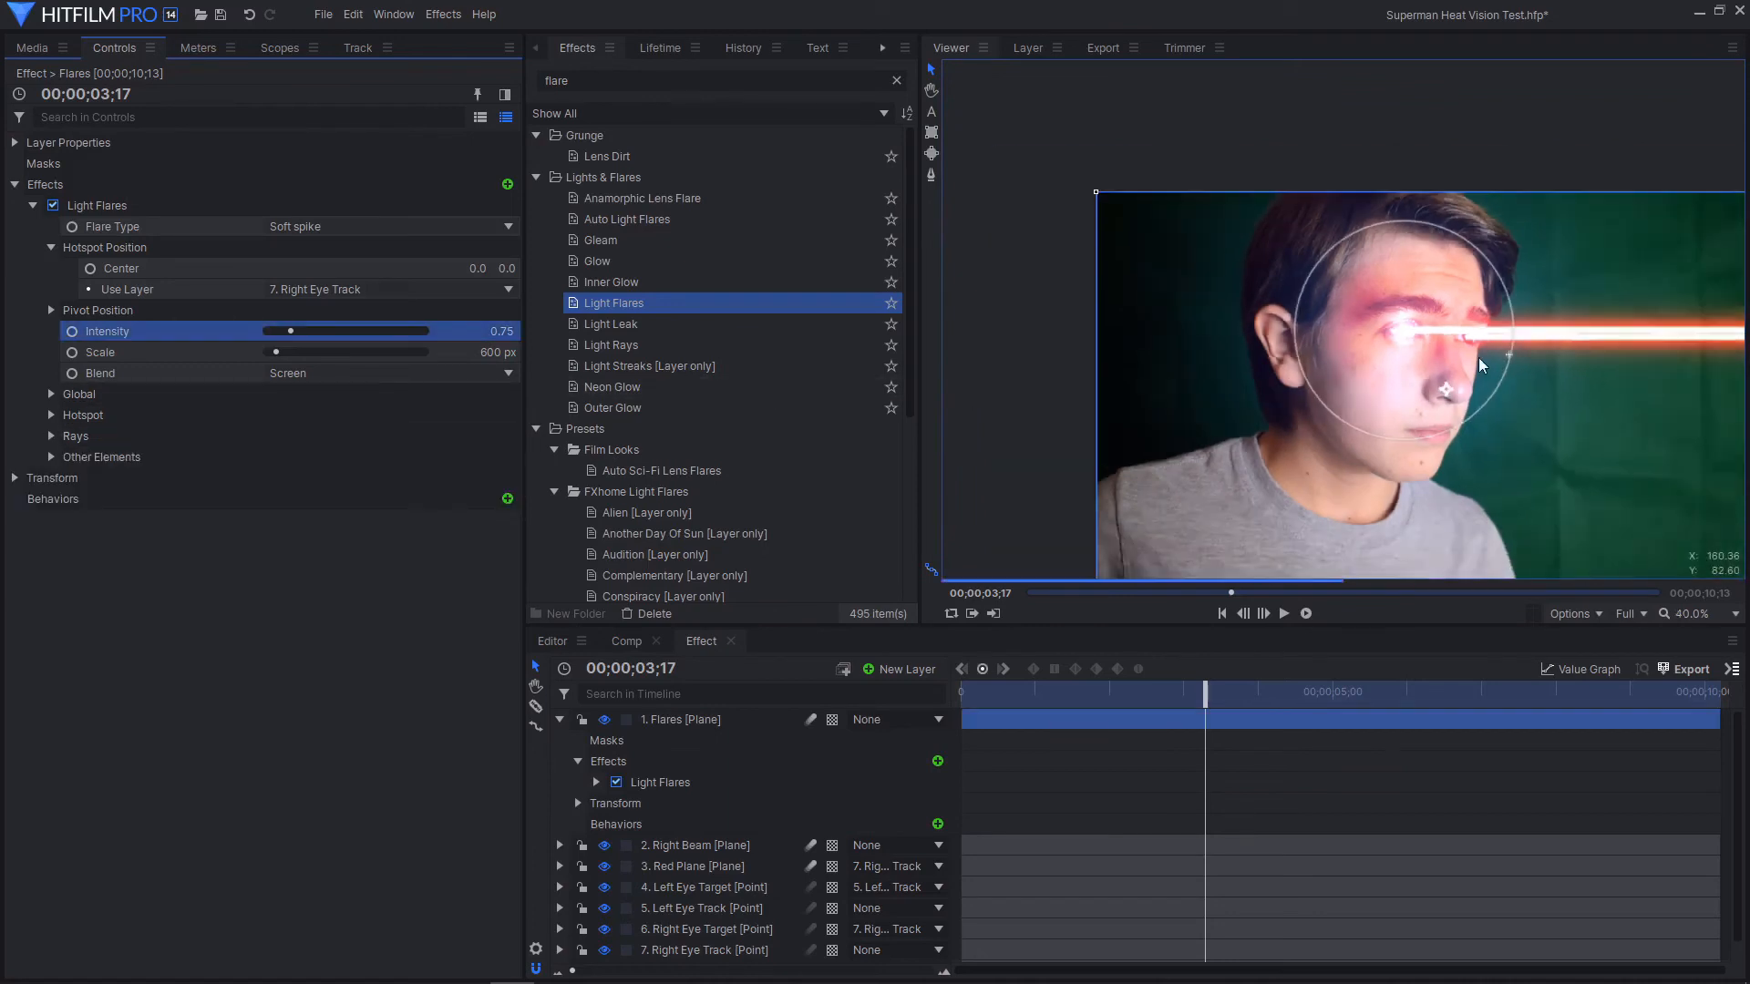
{"action": "scroll", "coordinate": [1475, 348], "scroll_direction": "down", "scroll_amount": 1}
{"action": "scroll", "coordinate": [1475, 348], "scroll_direction": "up", "scroll_amount": 3}
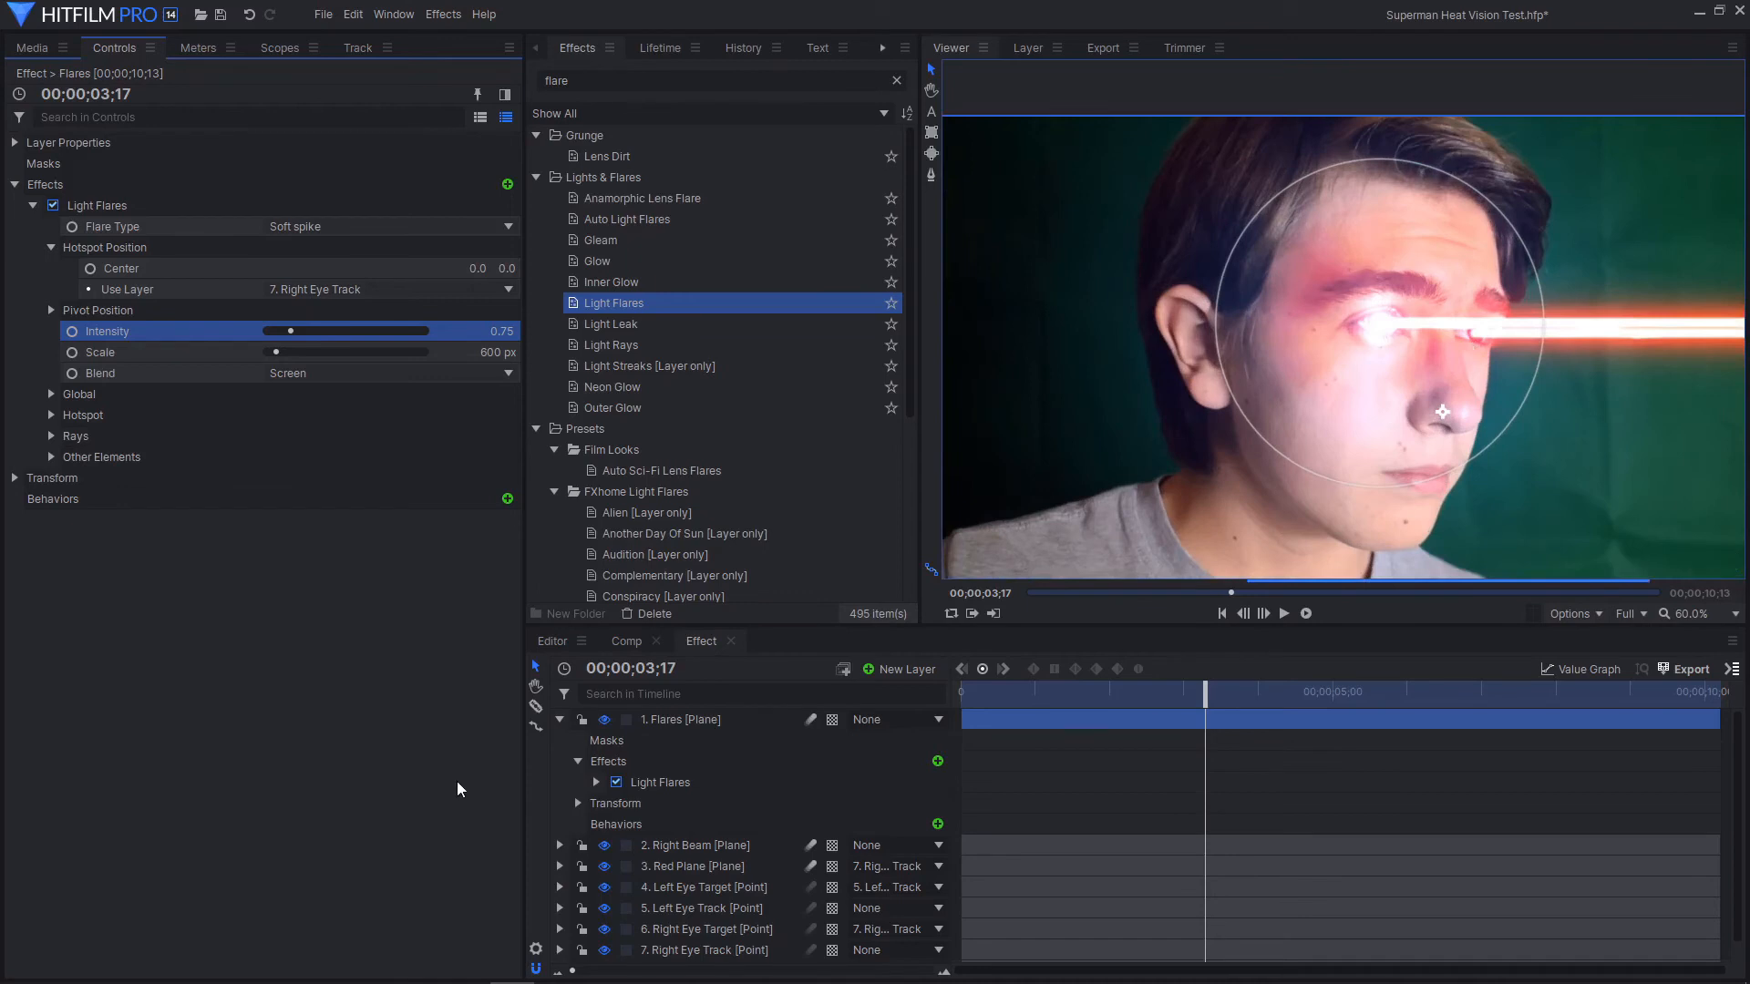
Duplicate the Light Flares effect and set the copy's hotspot position to use the Left Eye Track layer
{"action": "right_click", "coordinate": [686, 776]}
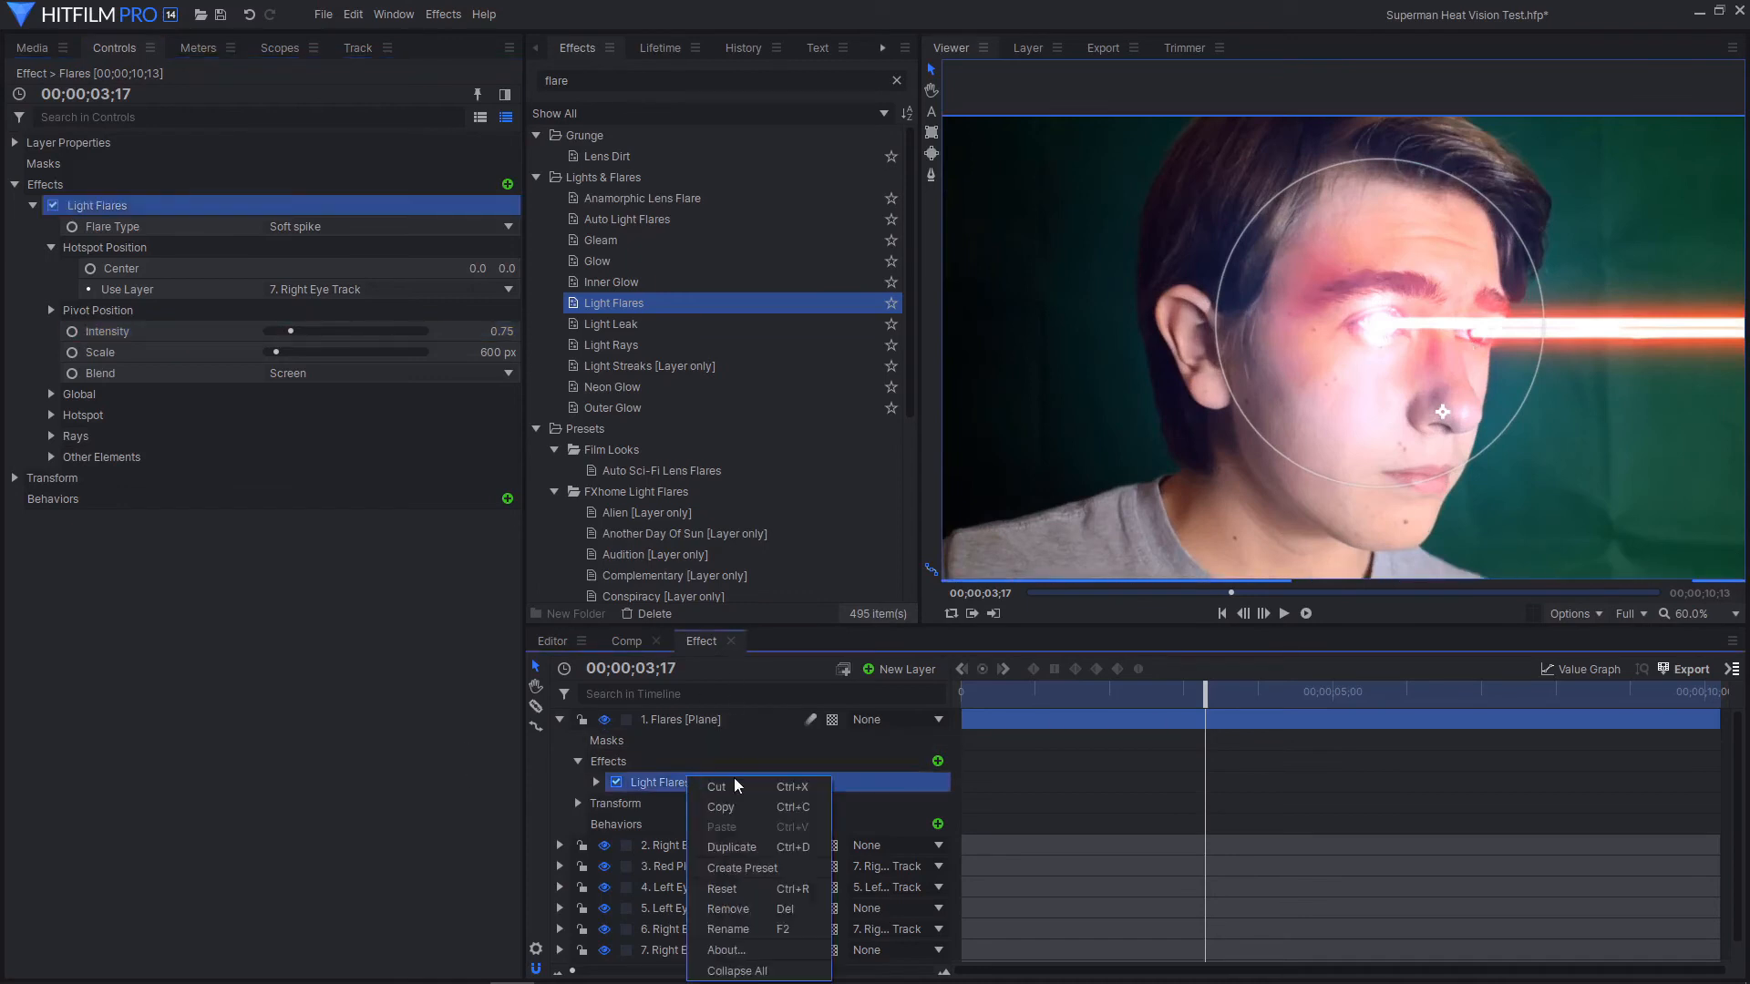
{"action": "left_click", "coordinate": [744, 845]}
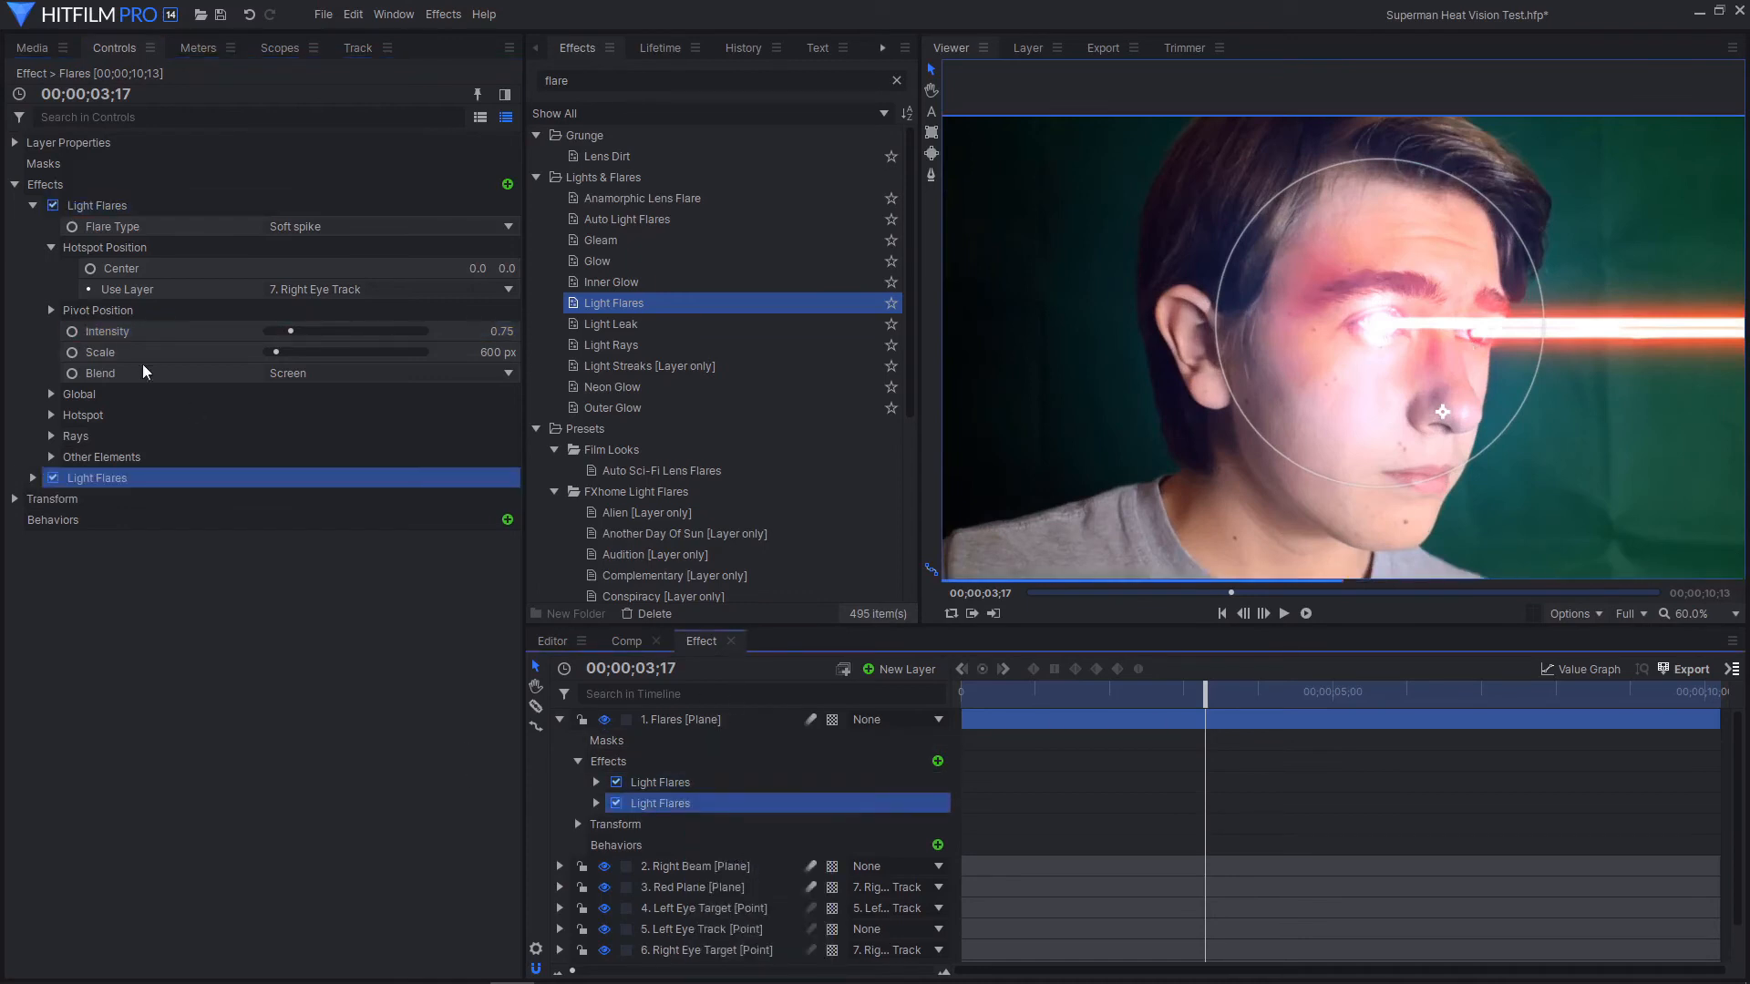
{"action": "left_click", "coordinate": [33, 477]}
{"action": "left_click", "coordinate": [53, 521]}
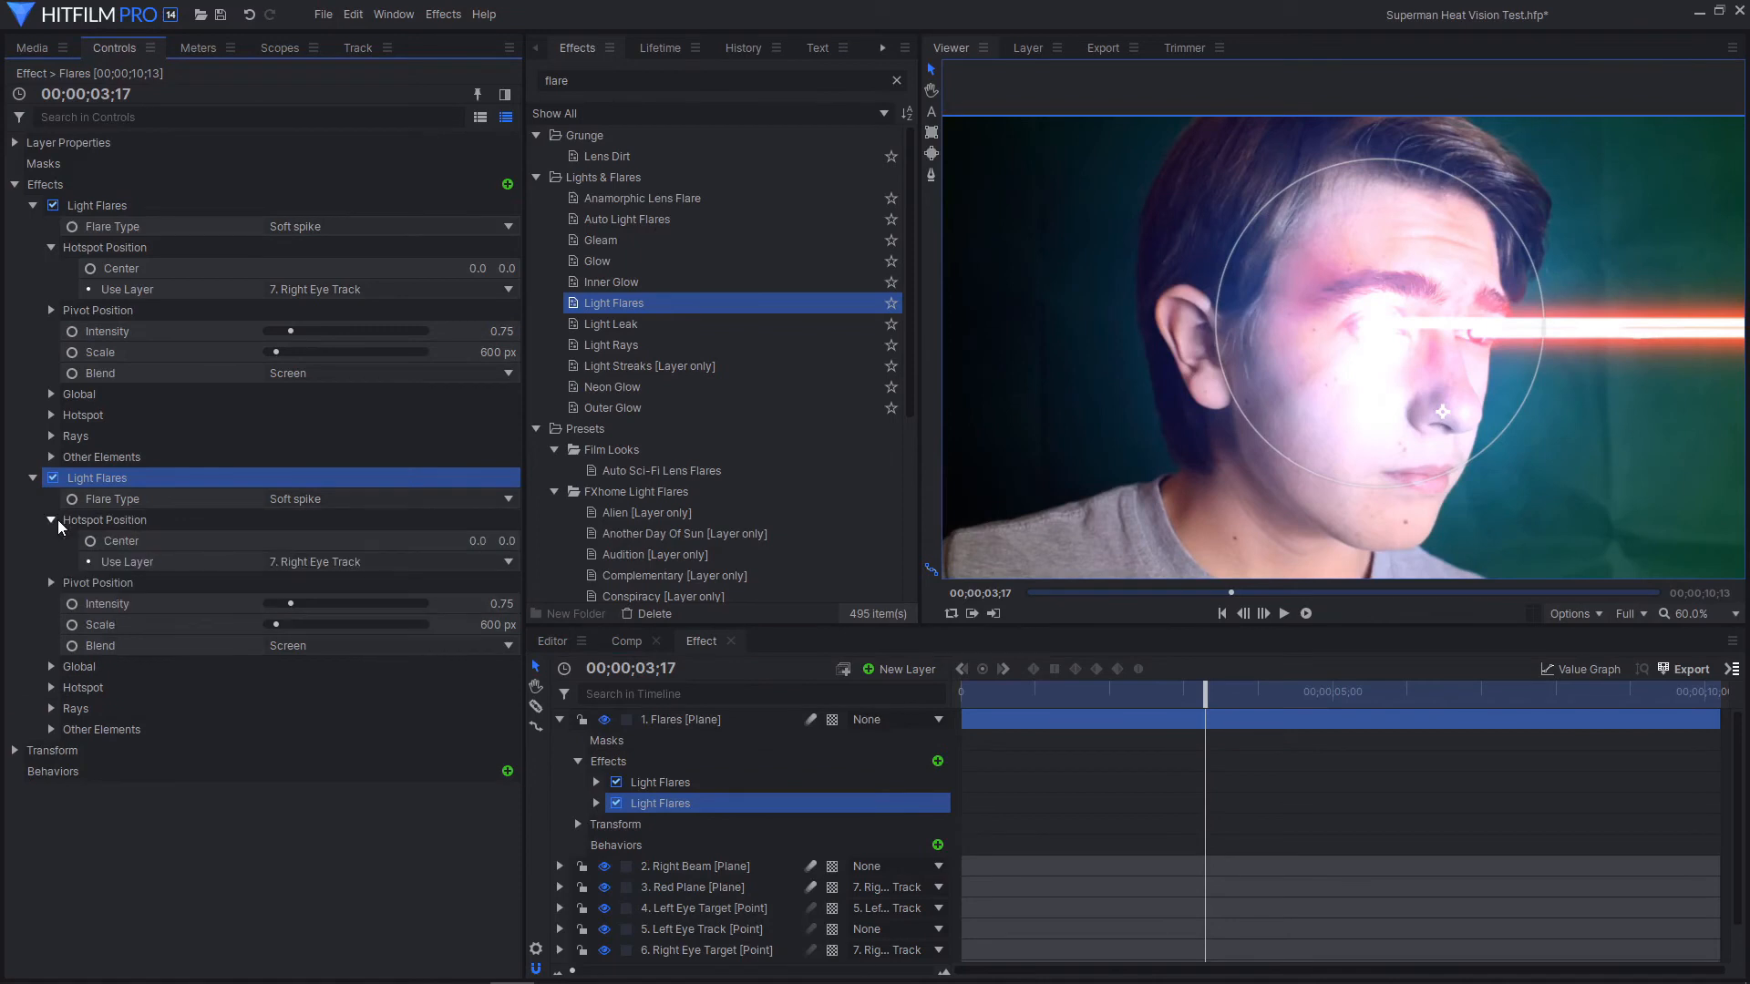
{"action": "left_click", "coordinate": [336, 561]}
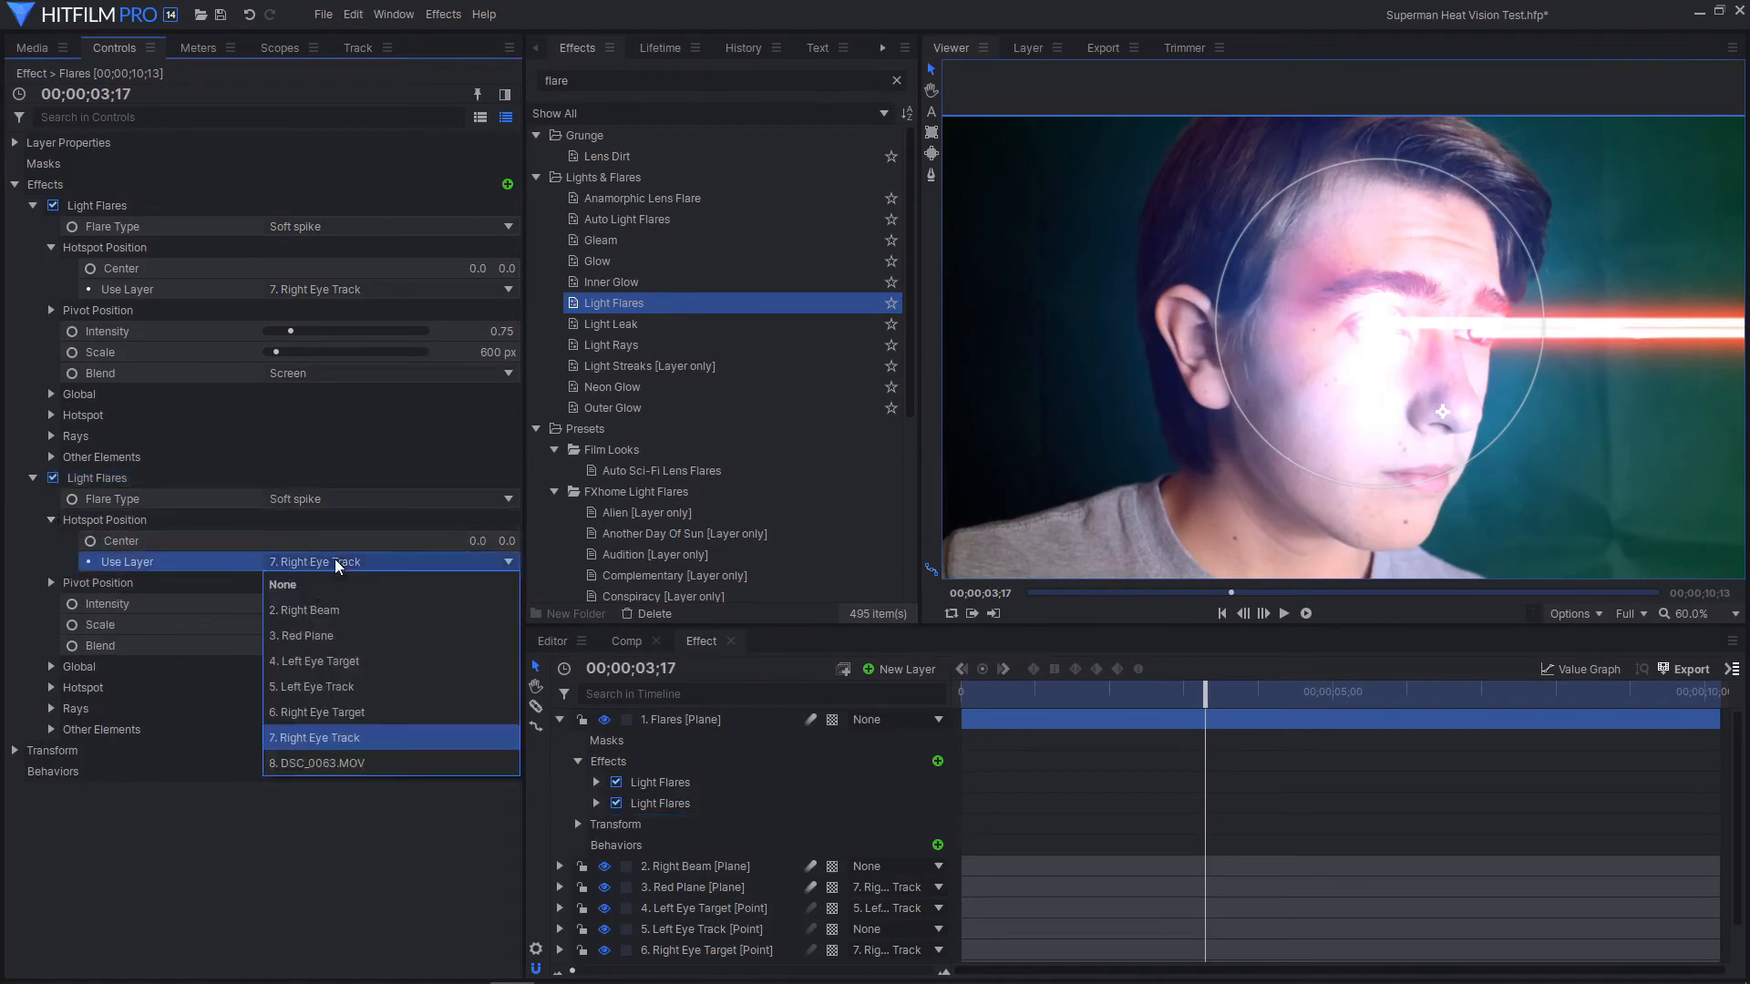
{"action": "left_click", "coordinate": [339, 686]}
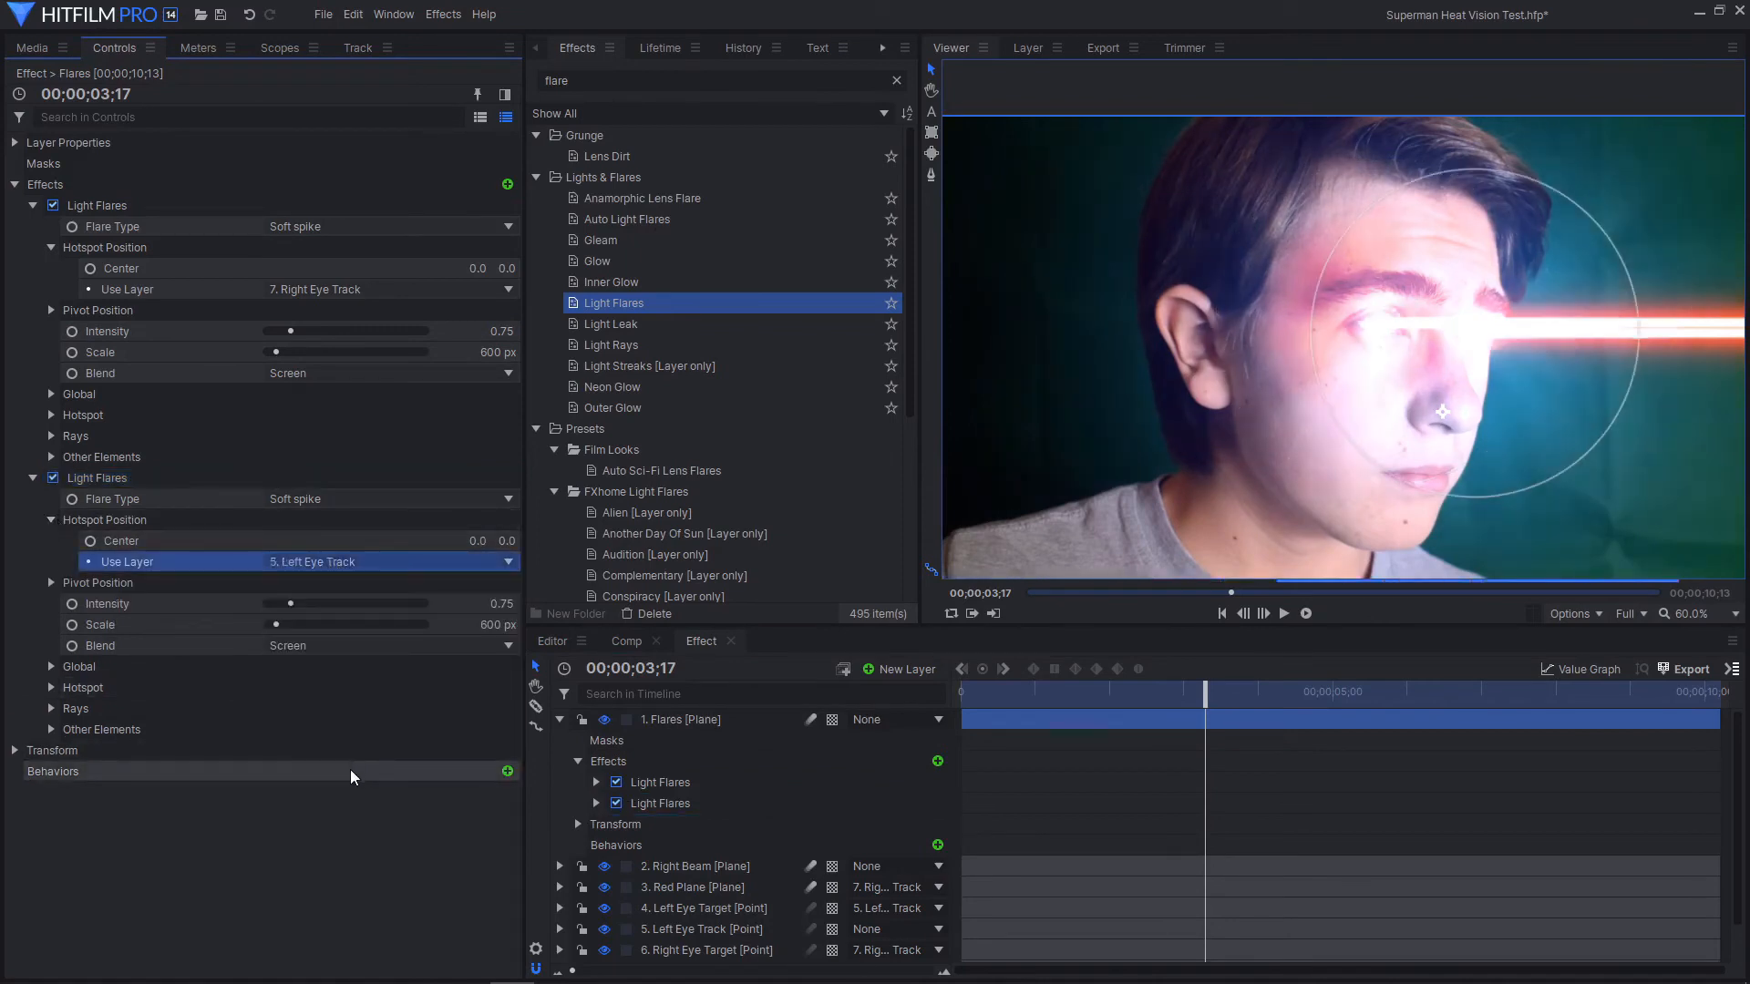
{"action": "scroll", "coordinate": [1400, 357], "scroll_direction": "down", "scroll_amount": 3}
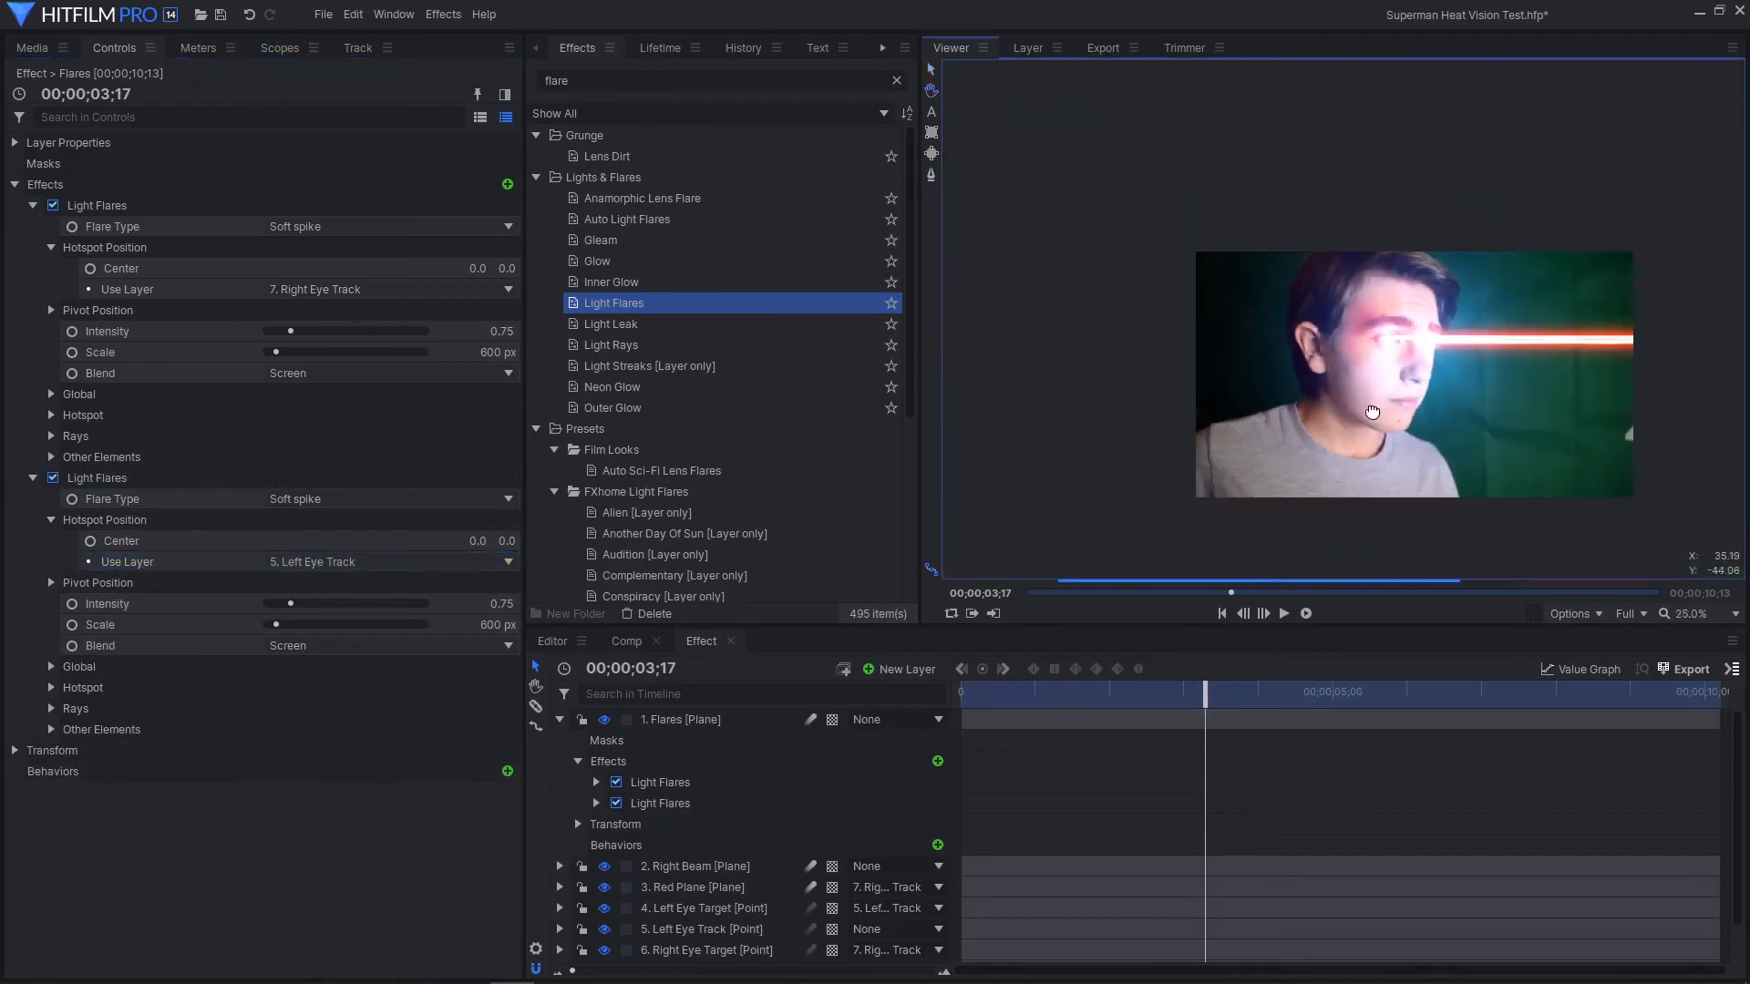
{"action": "scroll", "coordinate": [1372, 413], "scroll_direction": "up", "scroll_amount": 3}
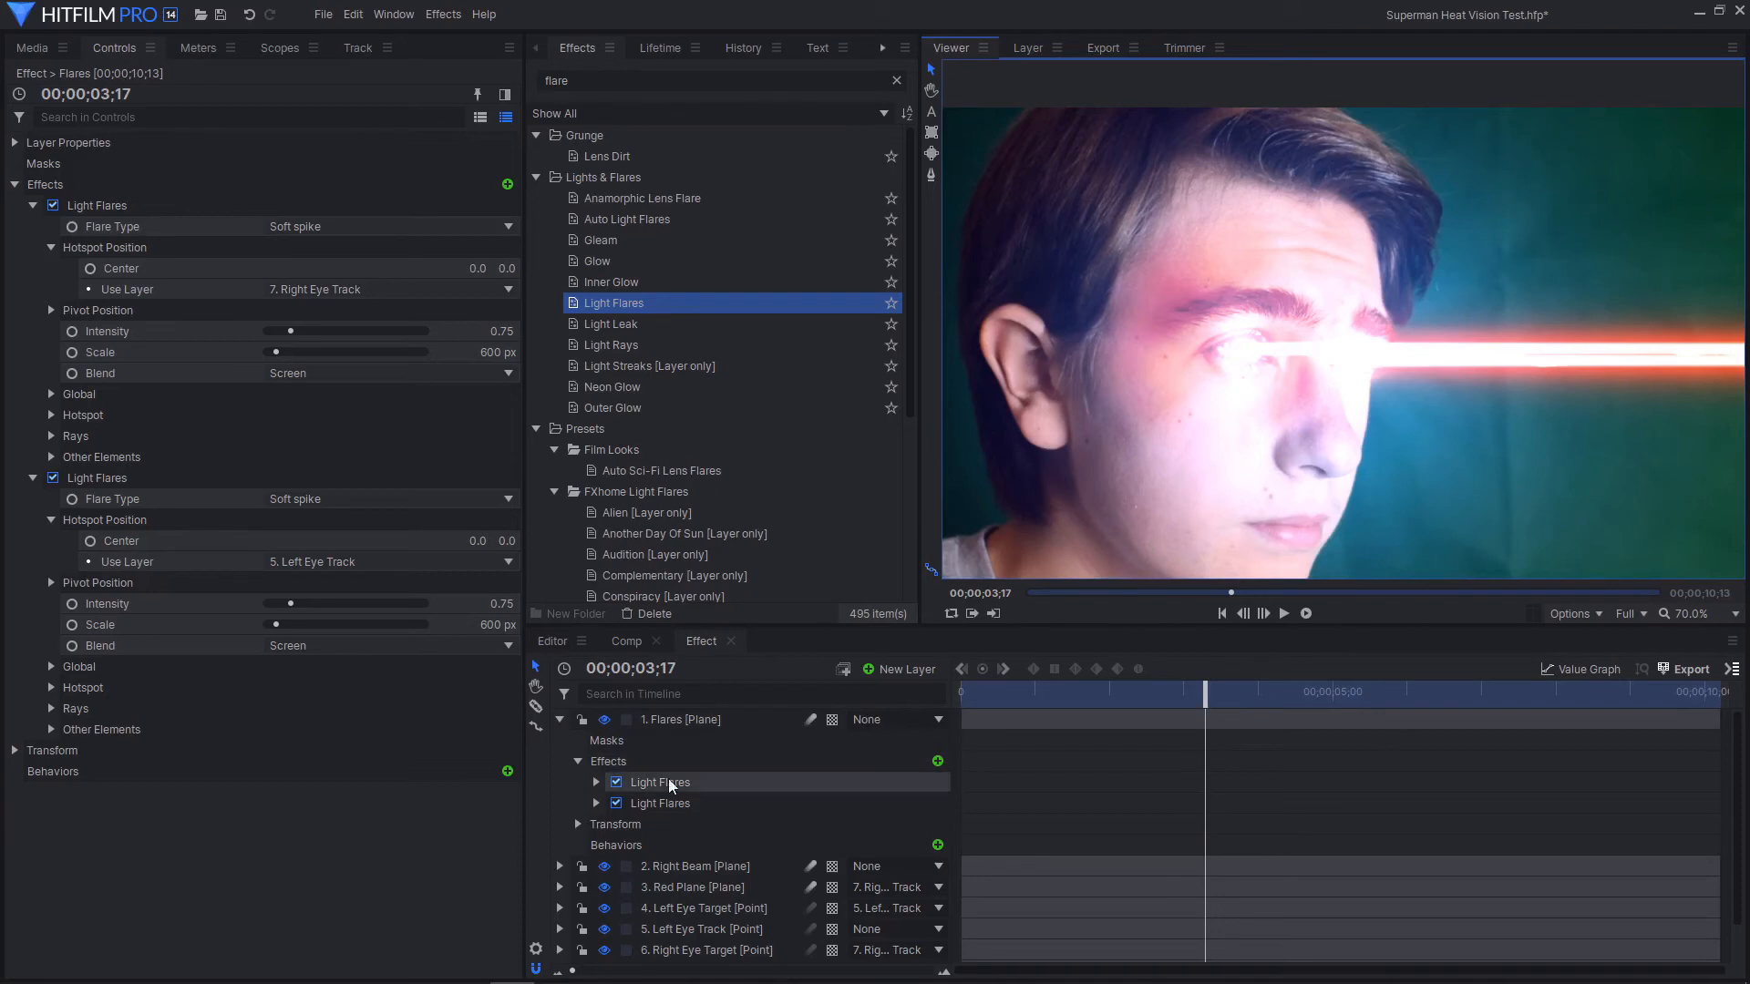
Rename the two flare effects Right Eye Flare and Left Eye Flare, and collapse the Flares layer
{"action": "left_click", "coordinate": [700, 782]}
{"action": "left_click", "coordinate": [702, 776]}
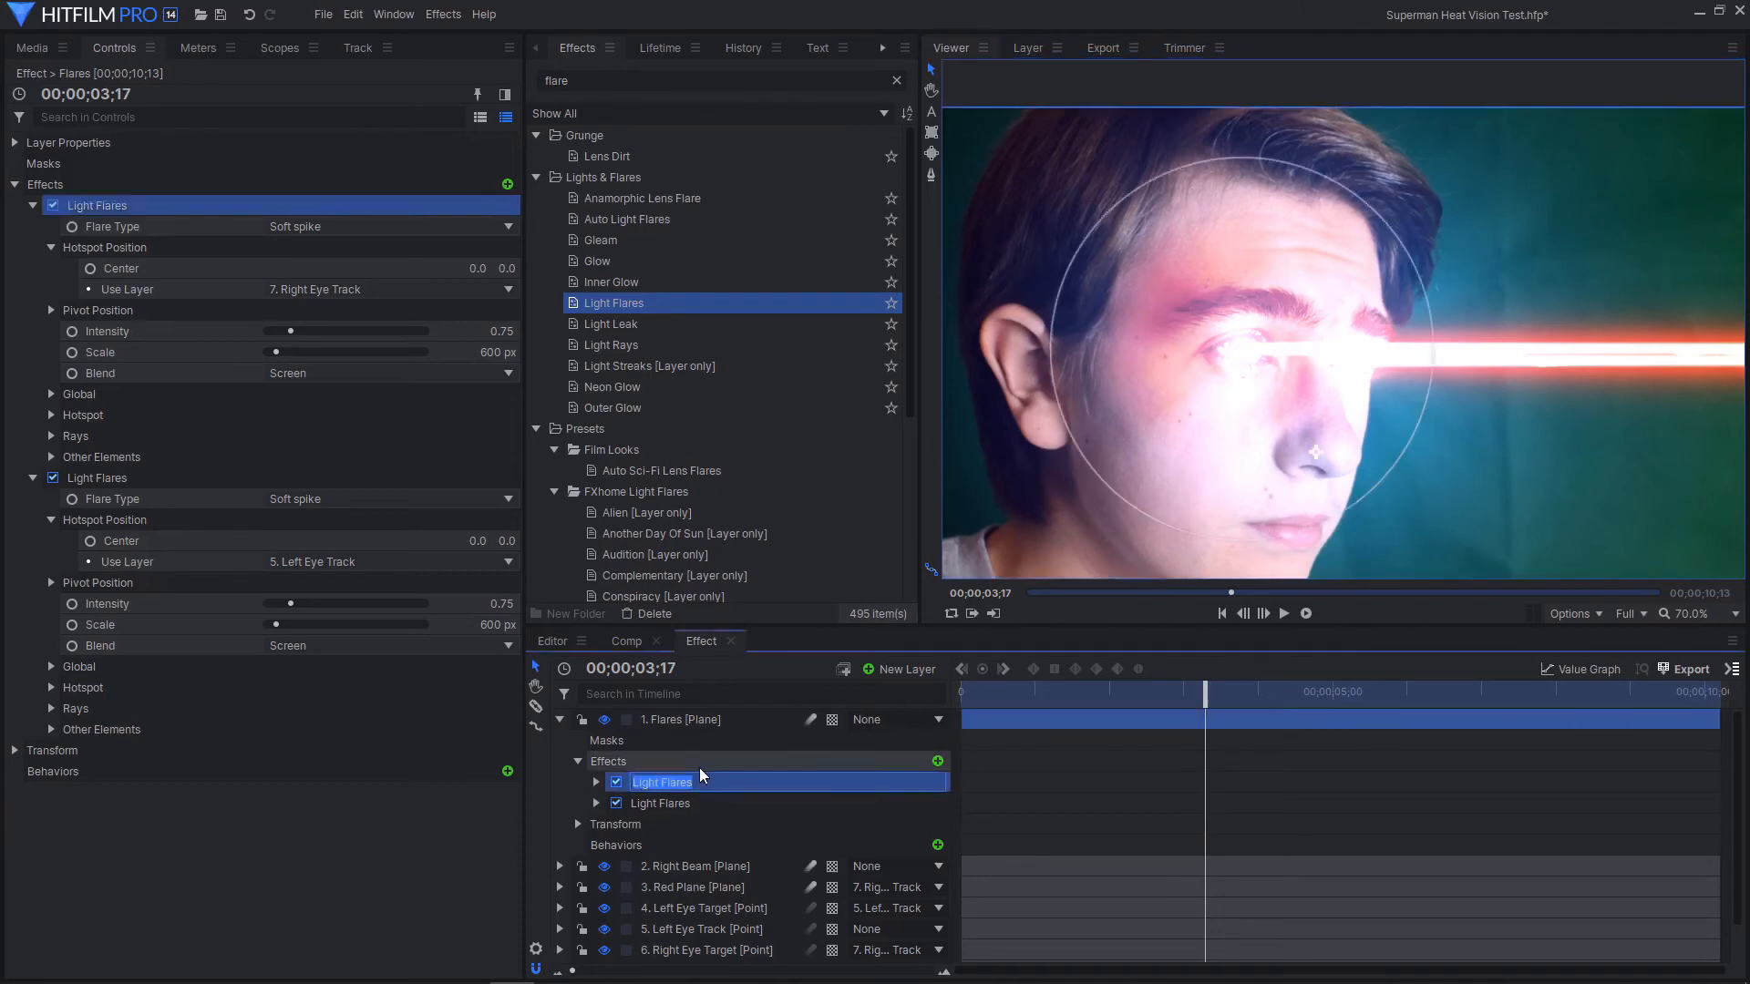
{"action": "type", "text": "Ri"}
{"action": "key", "text": "Return"}
{"action": "left_click", "coordinate": [694, 821]}
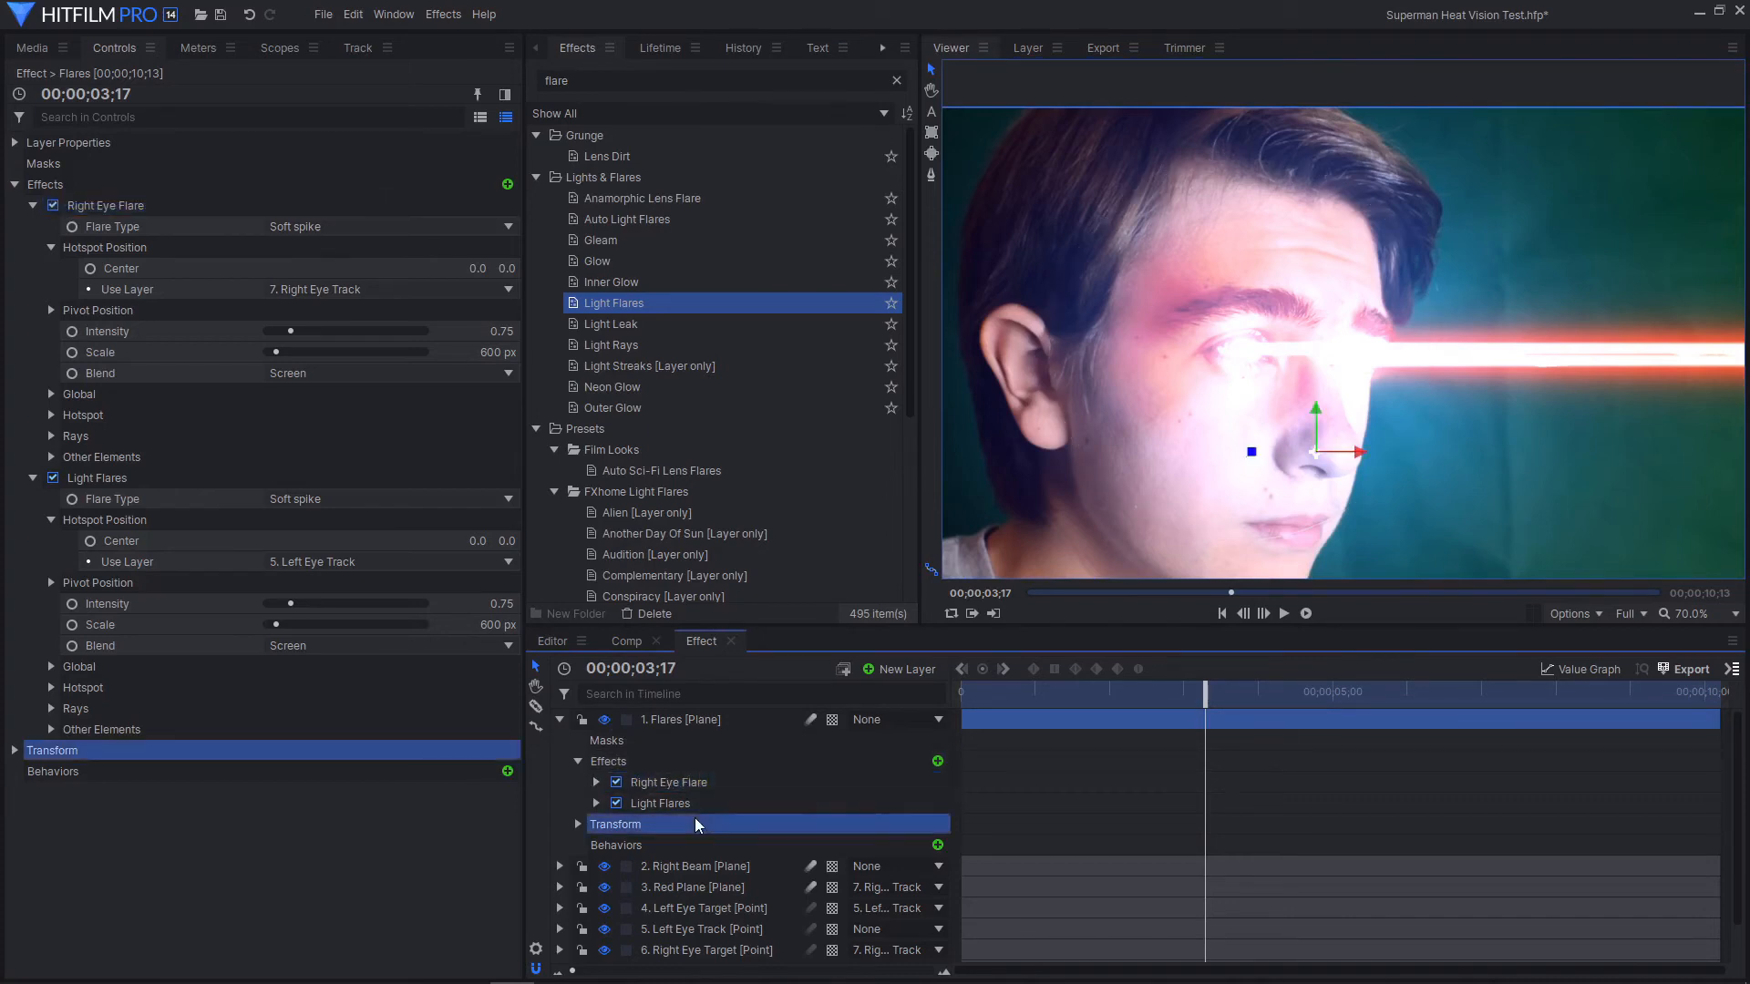
{"action": "left_click", "coordinate": [698, 803]}
{"action": "key", "text": "F2"}
{"action": "type", "text": "Left"}
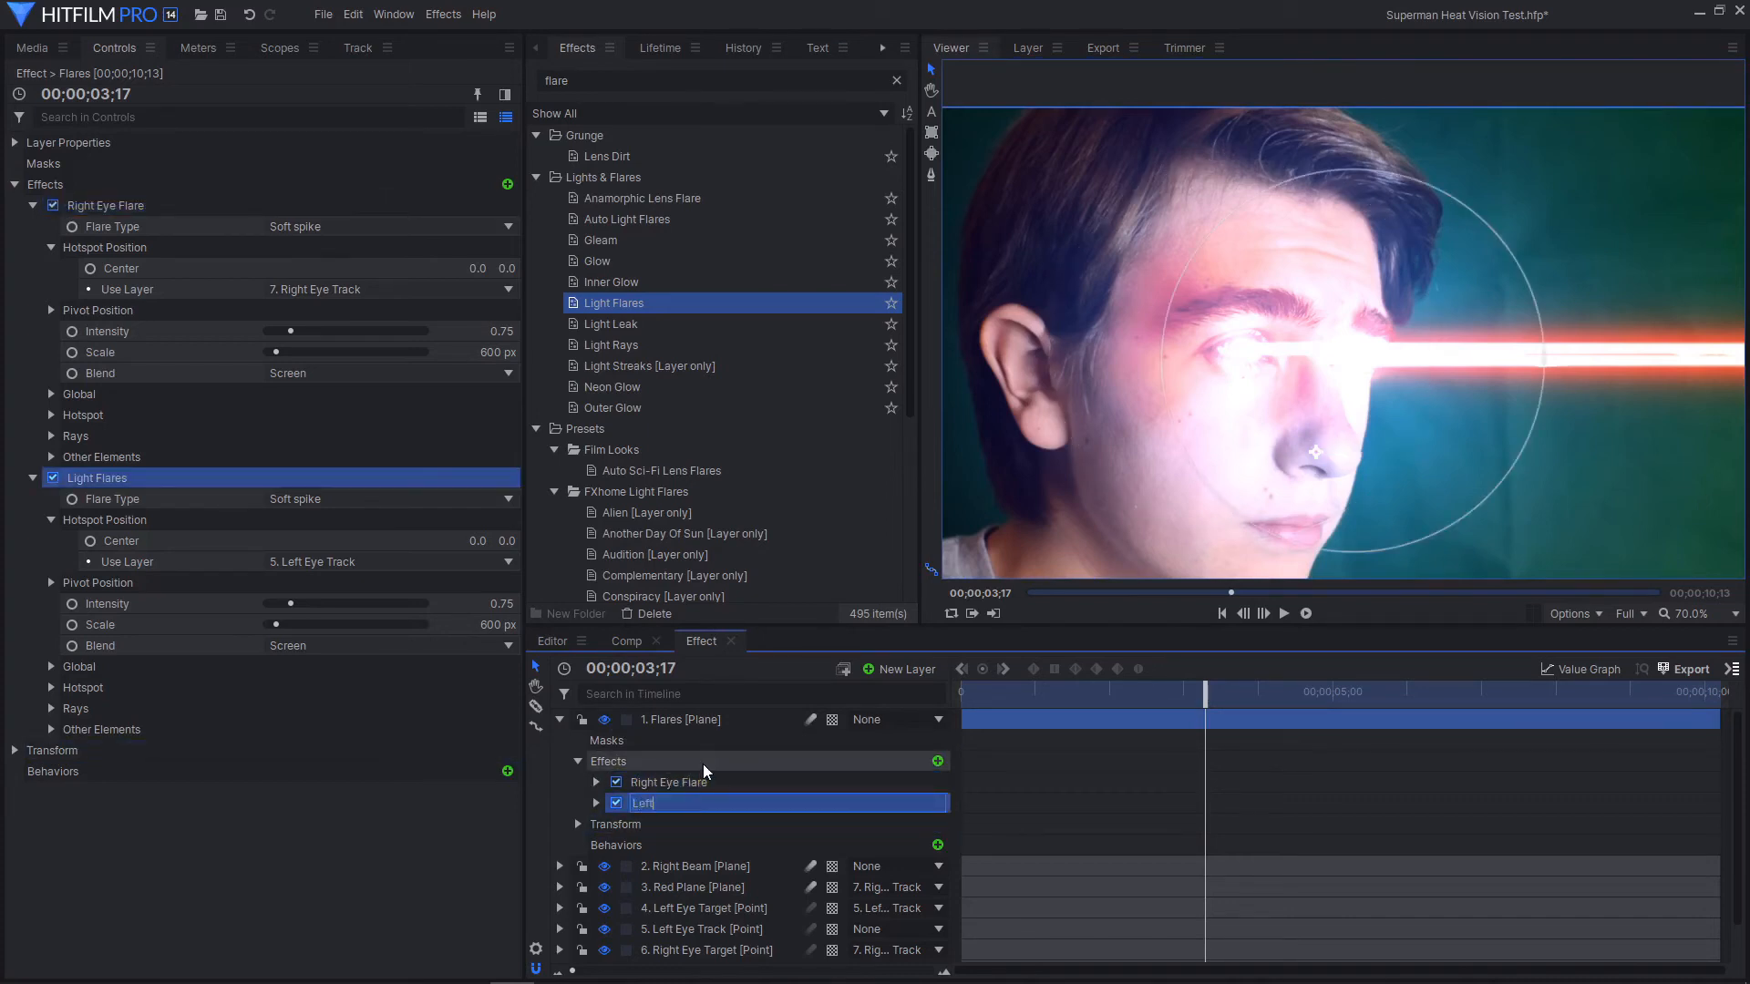
{"action": "type", "text": " Eye Flare"}
{"action": "key", "text": "Return"}
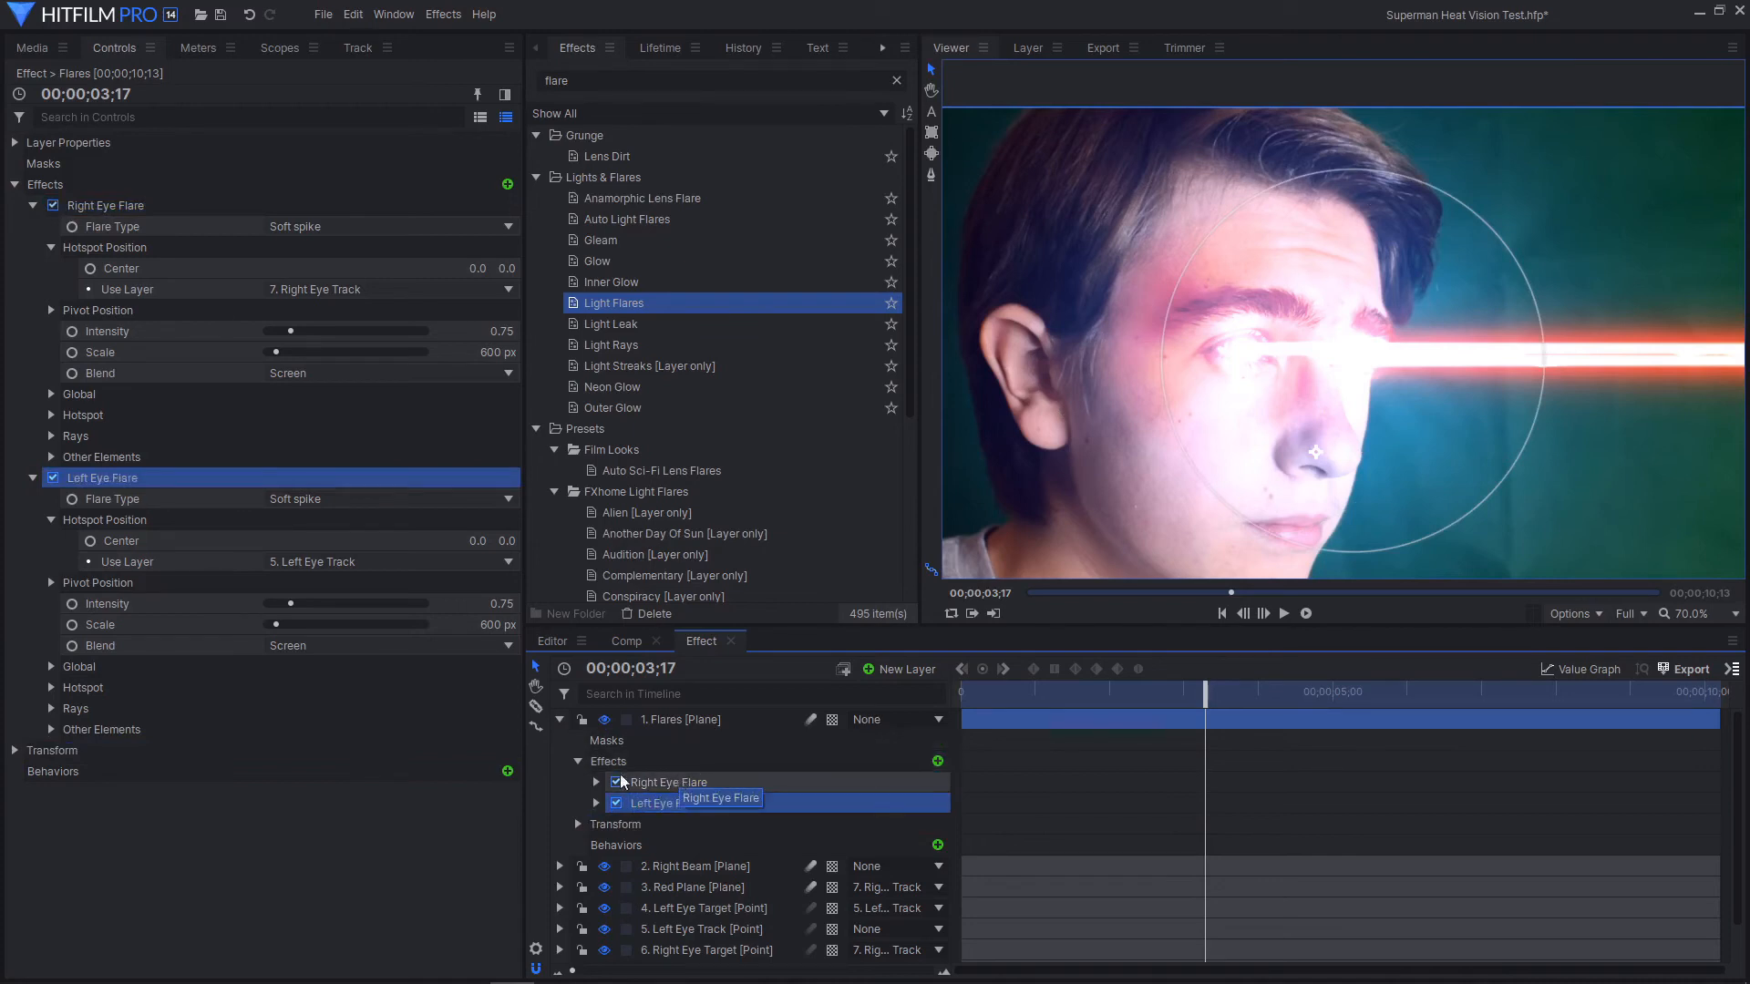
{"action": "left_click", "coordinate": [560, 719]}
{"action": "left_click", "coordinate": [698, 743]}
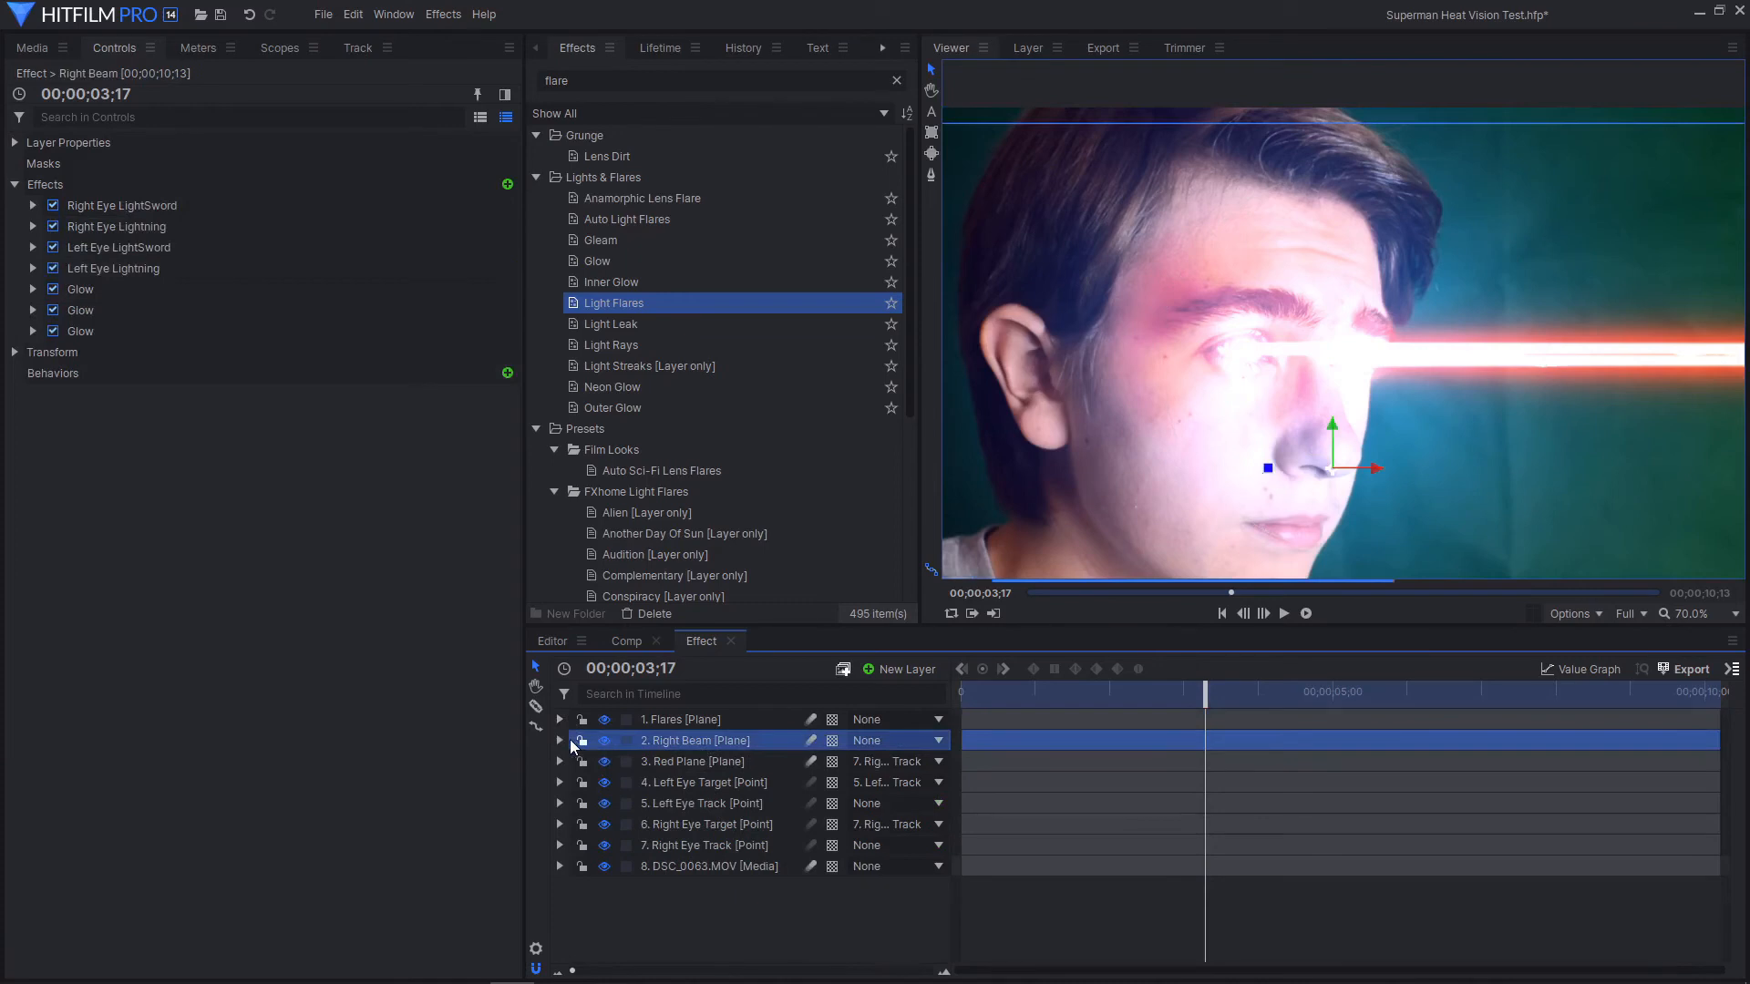
{"action": "left_click", "coordinate": [560, 740]}
{"action": "left_click", "coordinate": [575, 782]}
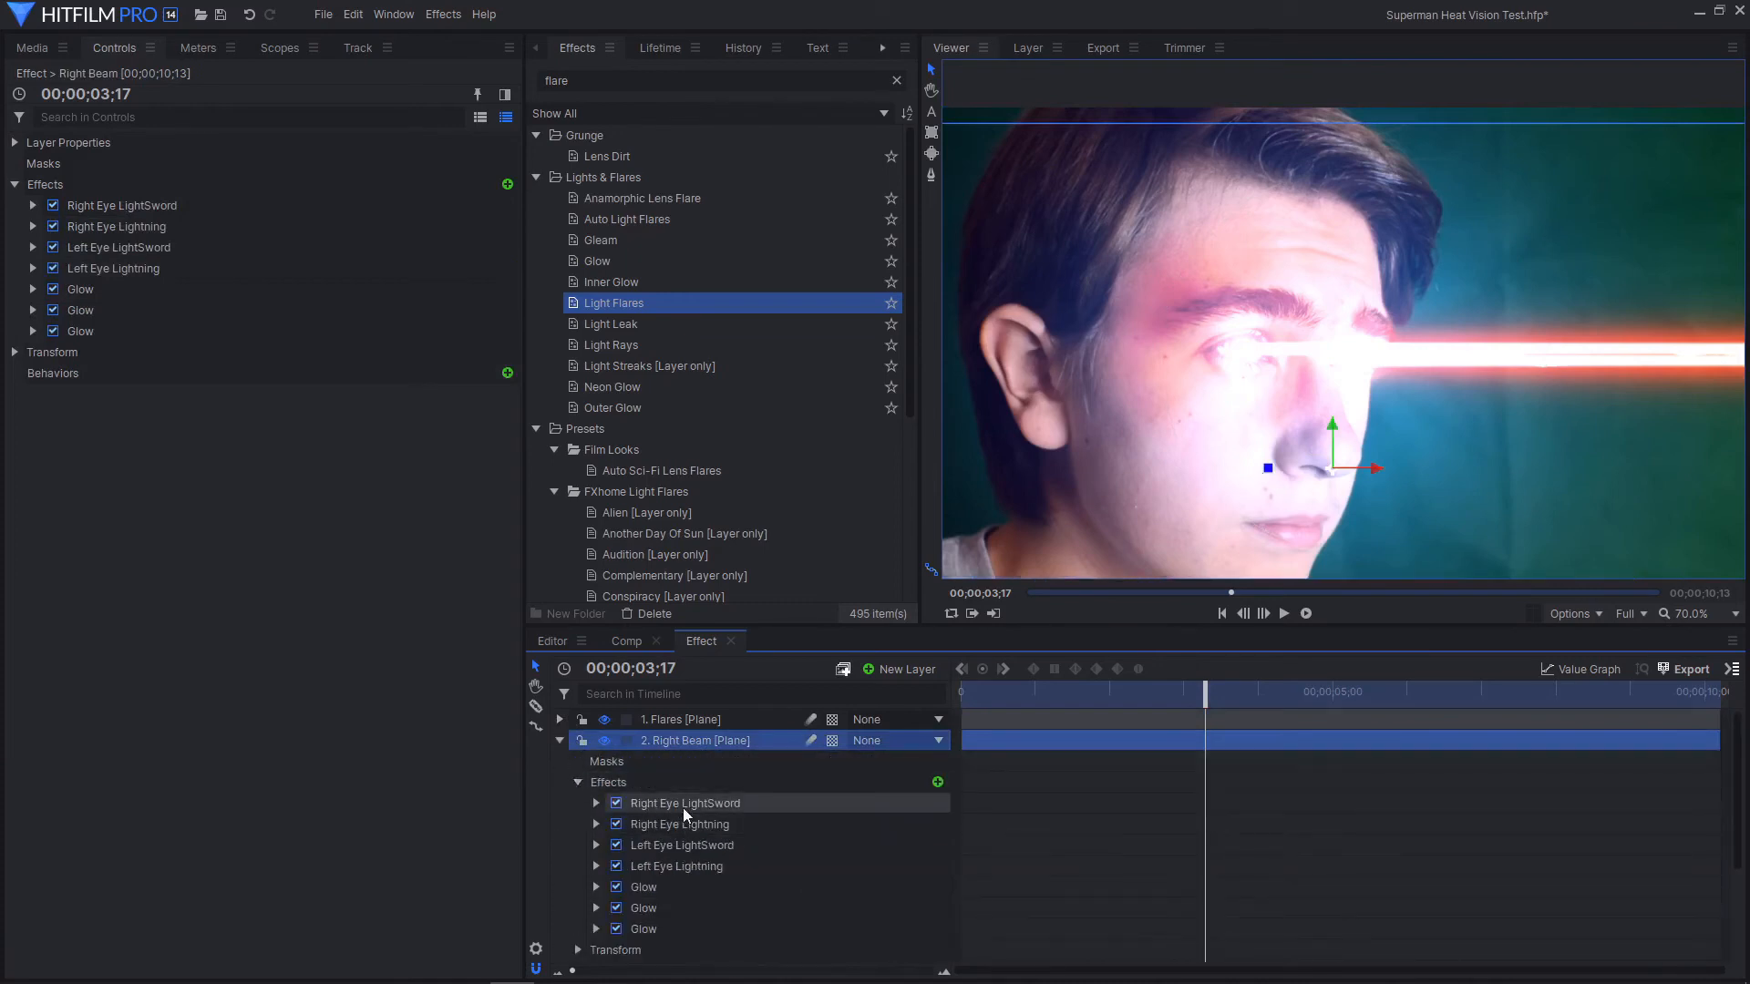
{"action": "left_click", "coordinate": [575, 782]}
{"action": "left_click", "coordinate": [560, 740]}
Search the effects for "chroma" and apply Chroma Key to the DSC_0063.MOV layer to key out the green background
{"action": "left_click", "coordinate": [688, 867]}
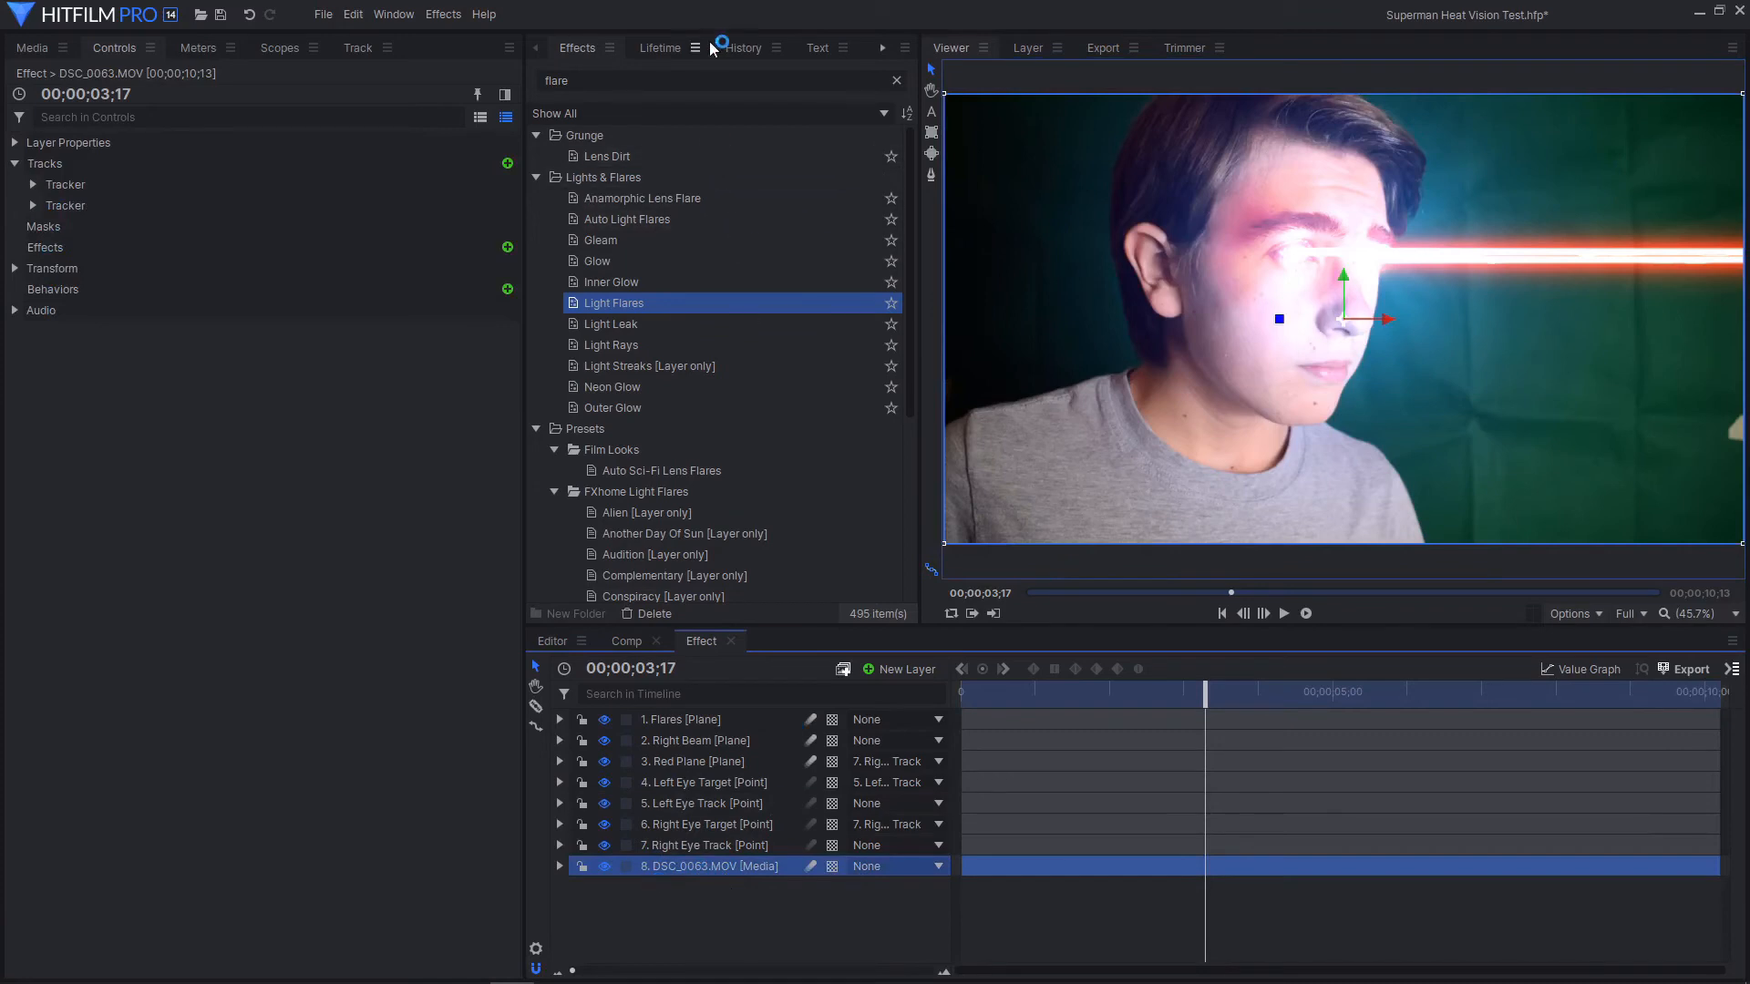
{"action": "left_click", "coordinate": [658, 81]}
{"action": "key", "text": "BackSpace"}
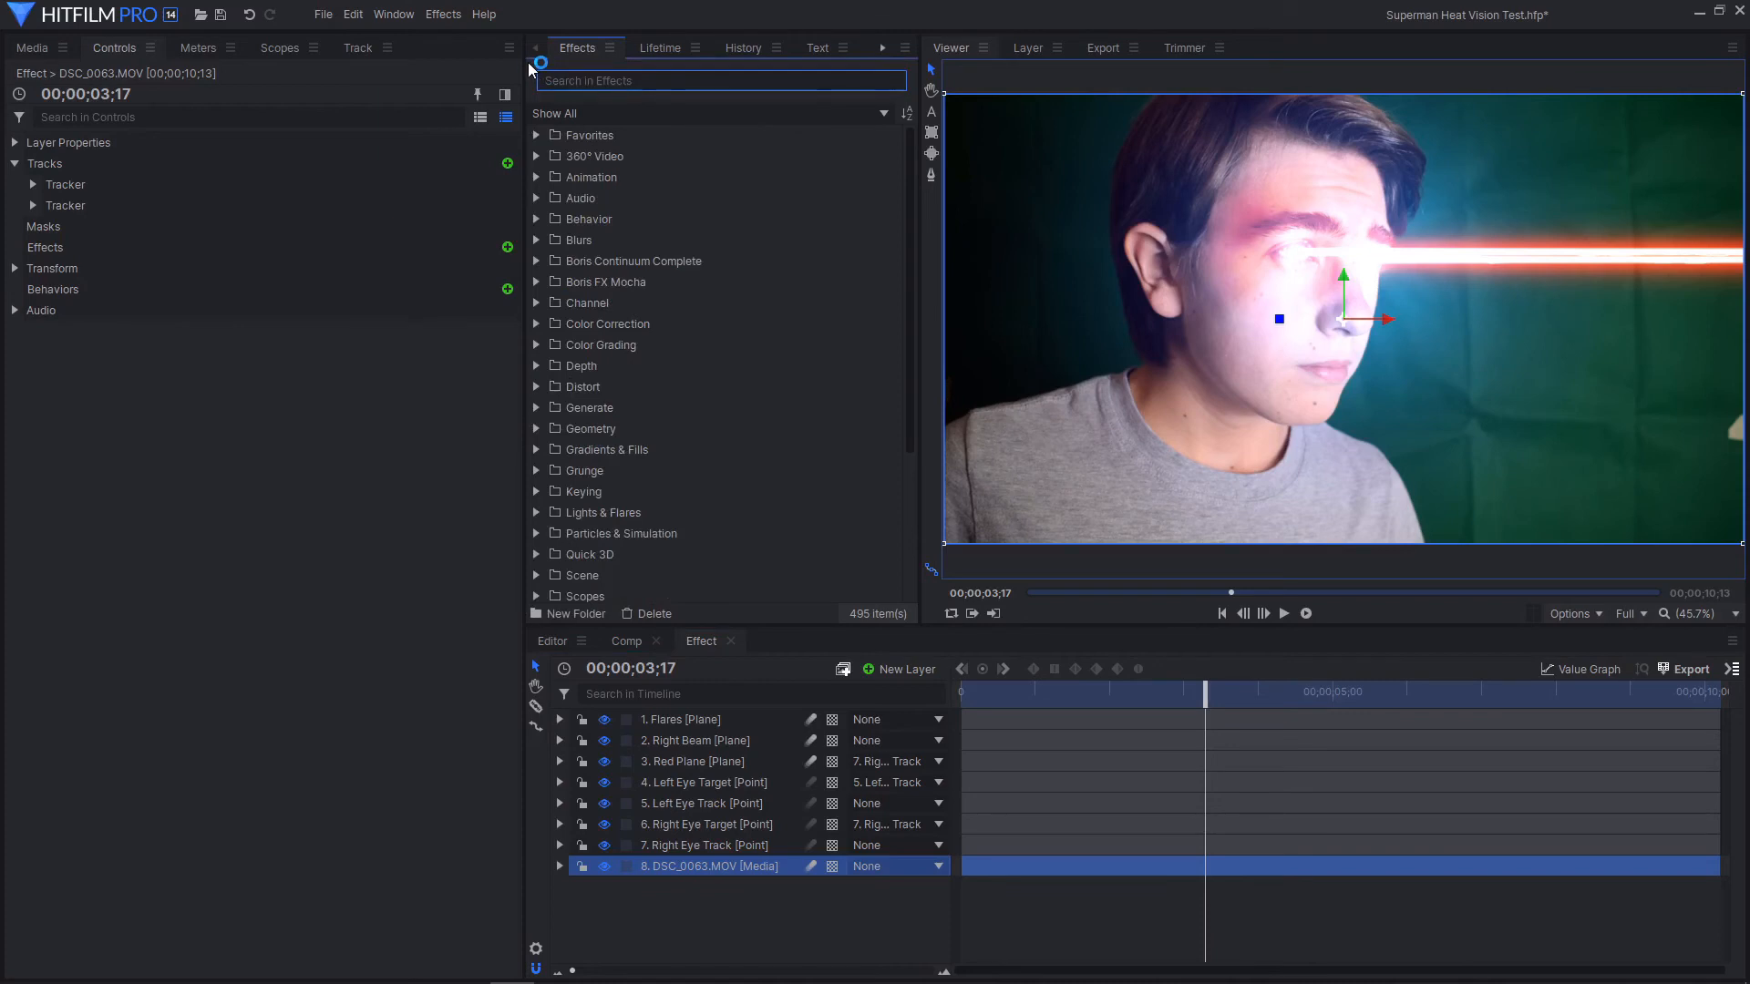
{"action": "type", "text": "chroma"}
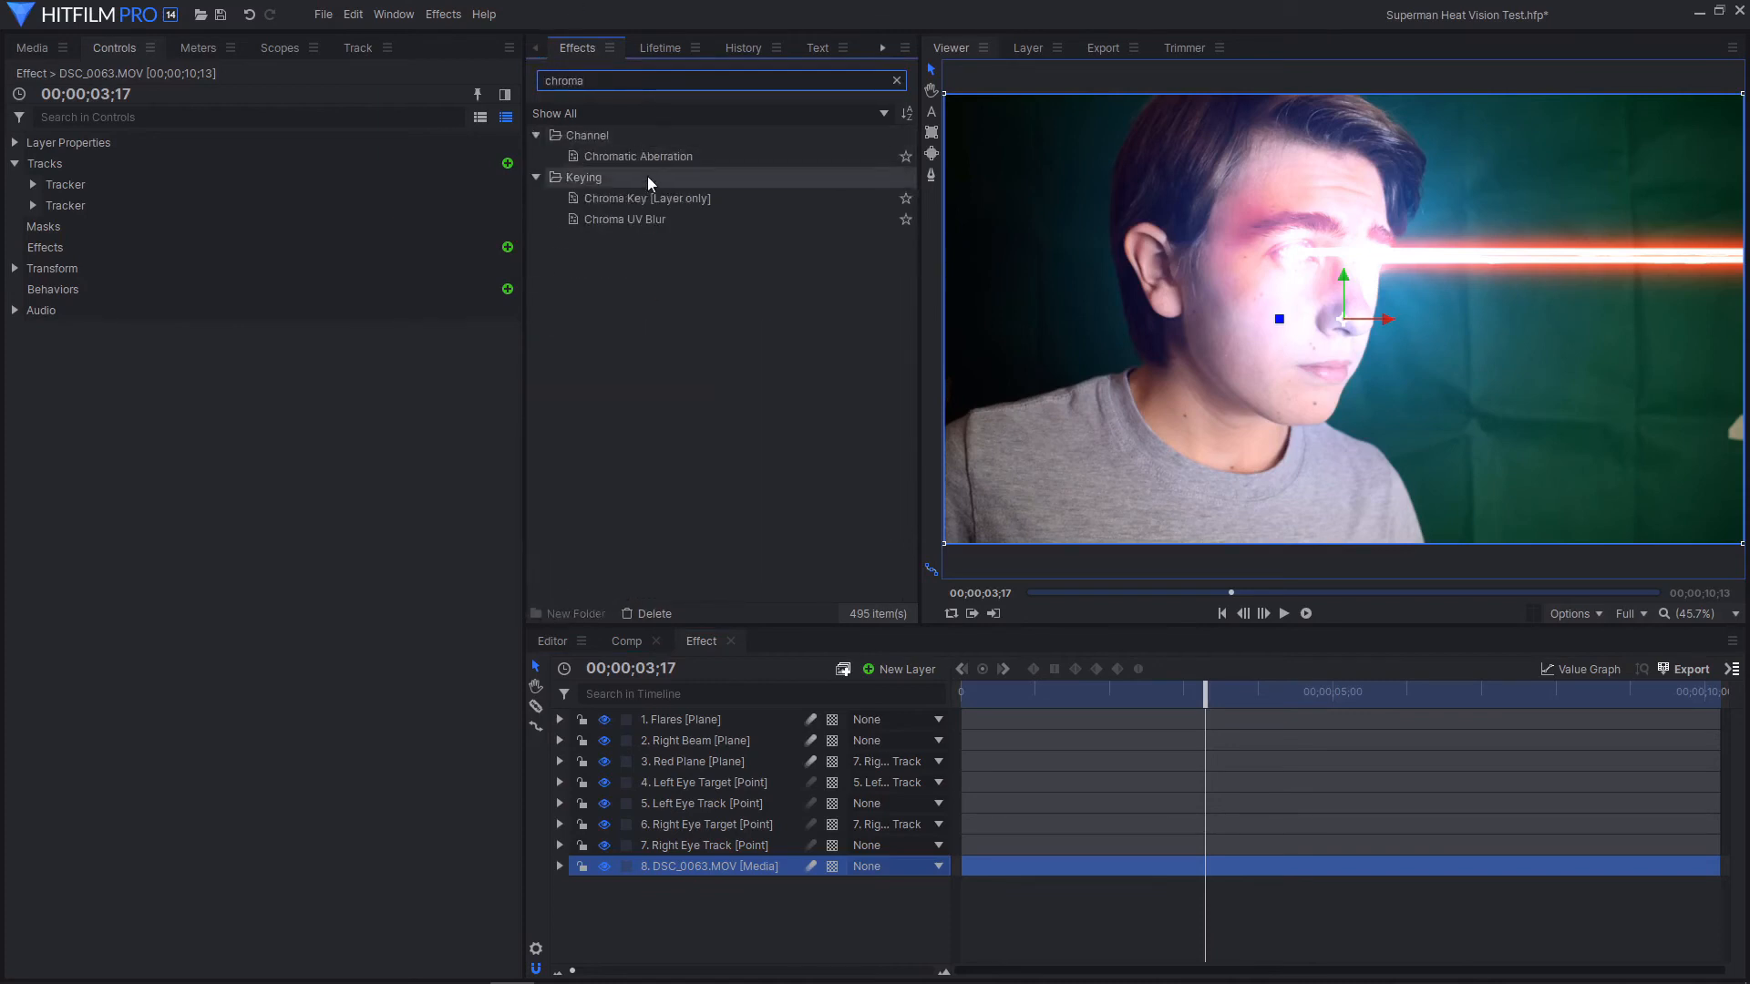
{"action": "left_click", "coordinate": [642, 200]}
{"action": "left_click_drag", "start_coordinate": [866, 241], "coordinate": [1371, 303]}
Add abandoned-bulding-2208969.jpg as a background layer beneath the DSC_0063.MOV footage
{"action": "left_click", "coordinate": [31, 47]}
{"action": "left_click_drag", "start_coordinate": [23, 181], "coordinate": [625, 808]}
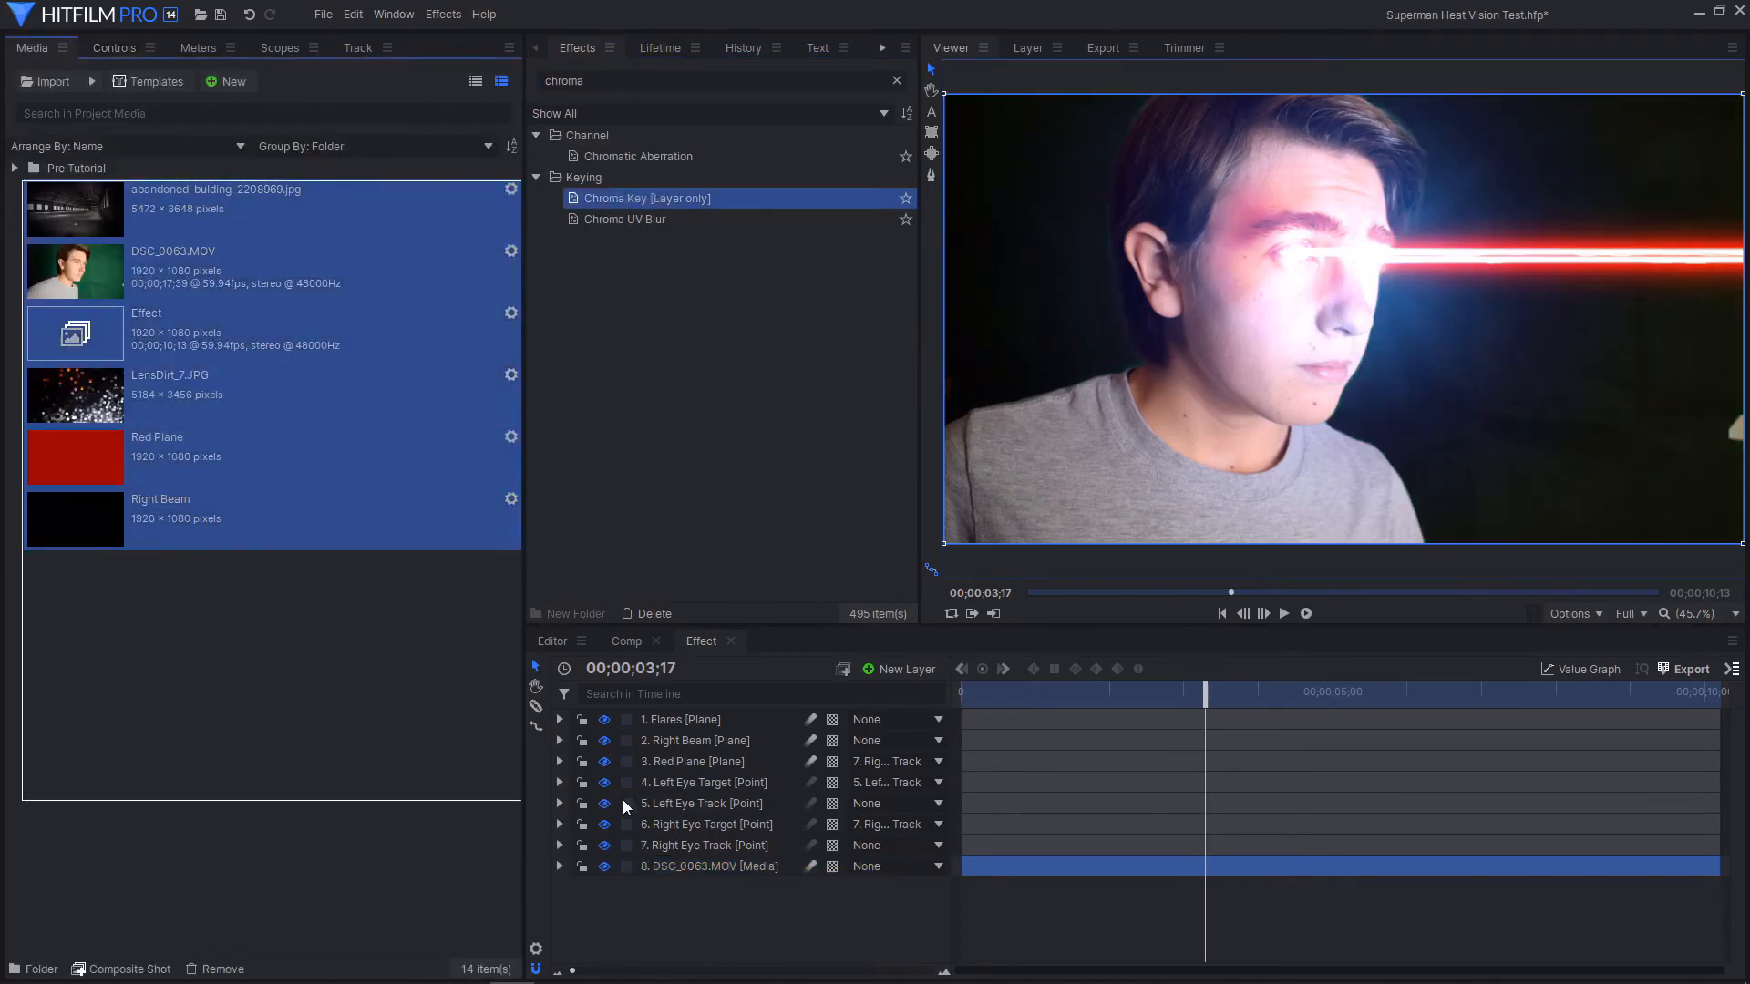
{"action": "left_click", "coordinate": [31, 180]}
{"action": "left_click_drag", "start_coordinate": [31, 180], "coordinate": [720, 888]}
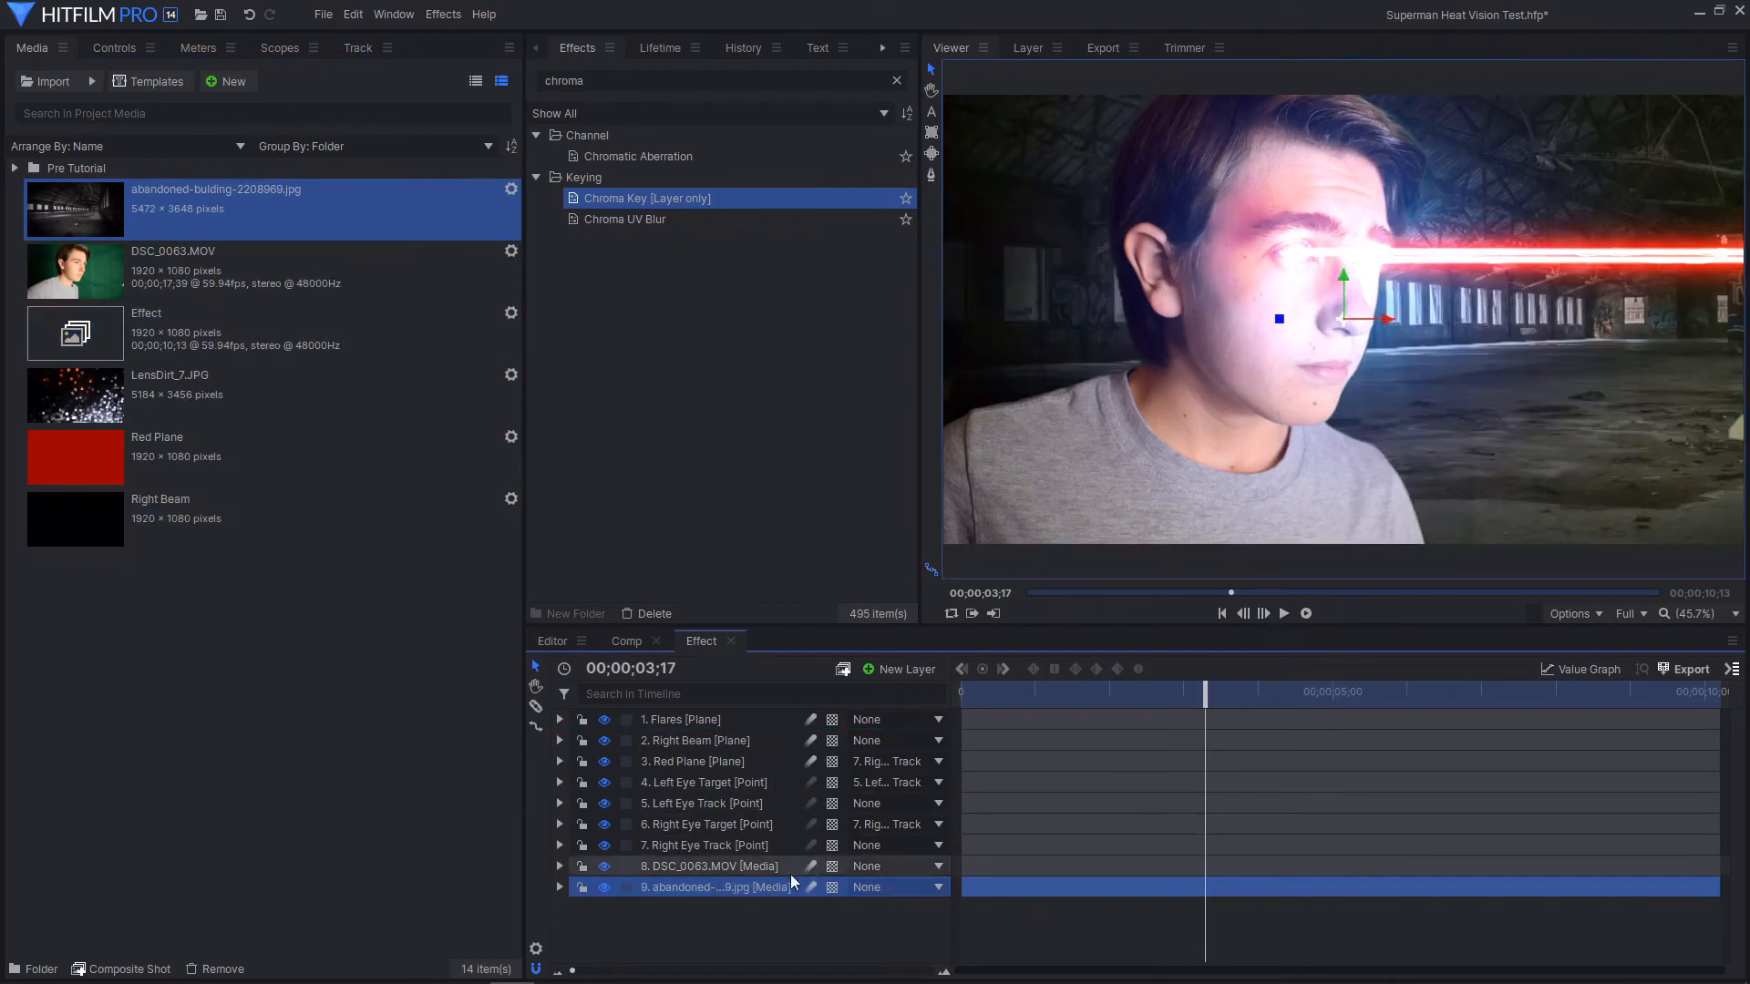
Raise the Chroma Key Gain on the DSC_0063.MOV layer to about 2.20
{"action": "left_click", "coordinate": [737, 784]}
{"action": "left_click", "coordinate": [715, 866]}
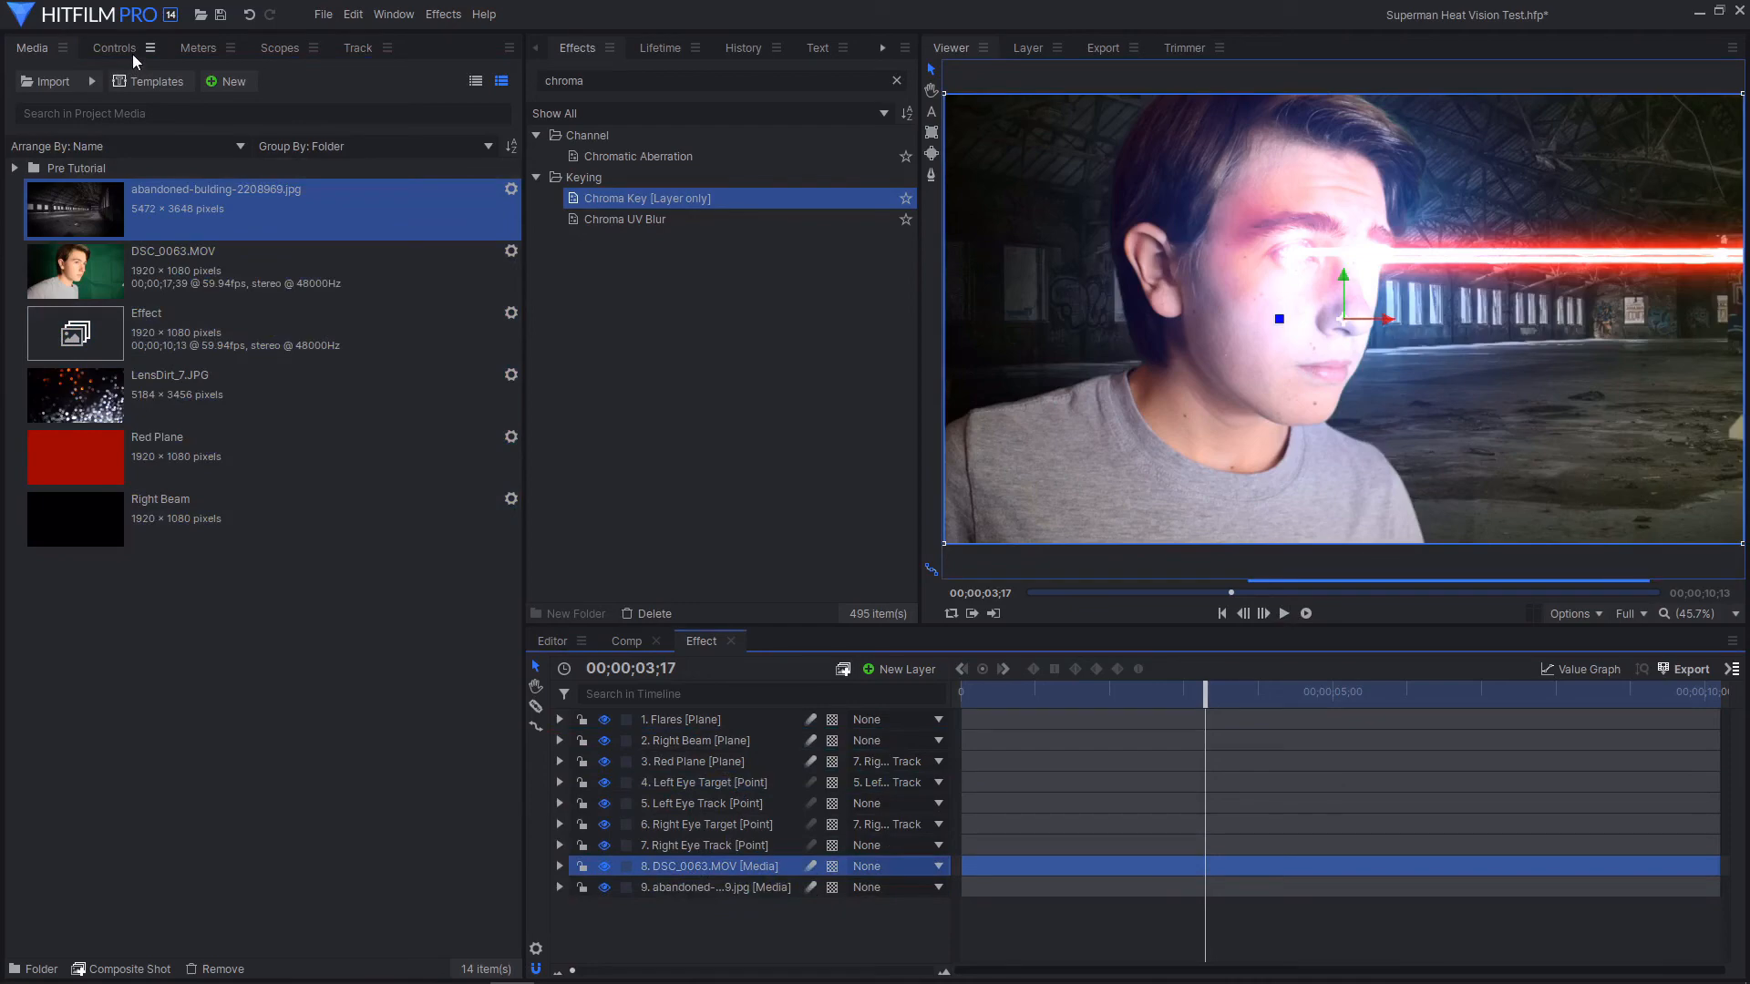
{"action": "left_click", "coordinate": [131, 51]}
{"action": "left_click", "coordinate": [33, 268]}
{"action": "left_click_drag", "start_coordinate": [321, 351], "coordinate": [336, 352]}
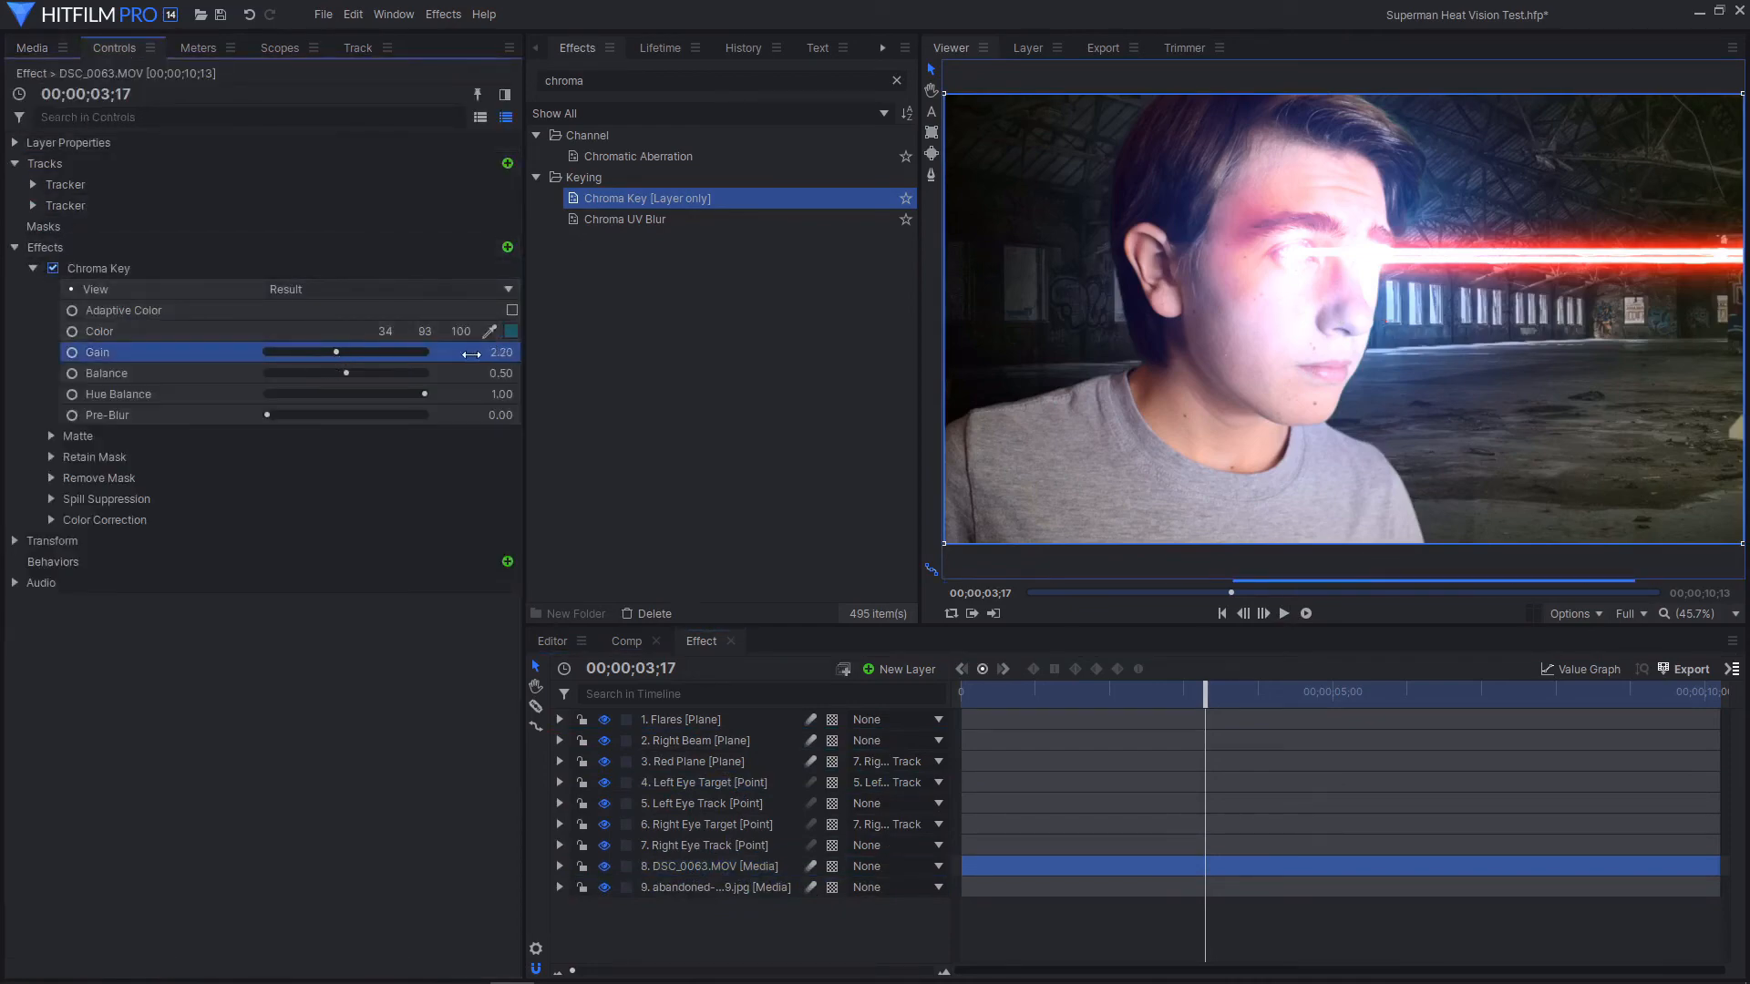
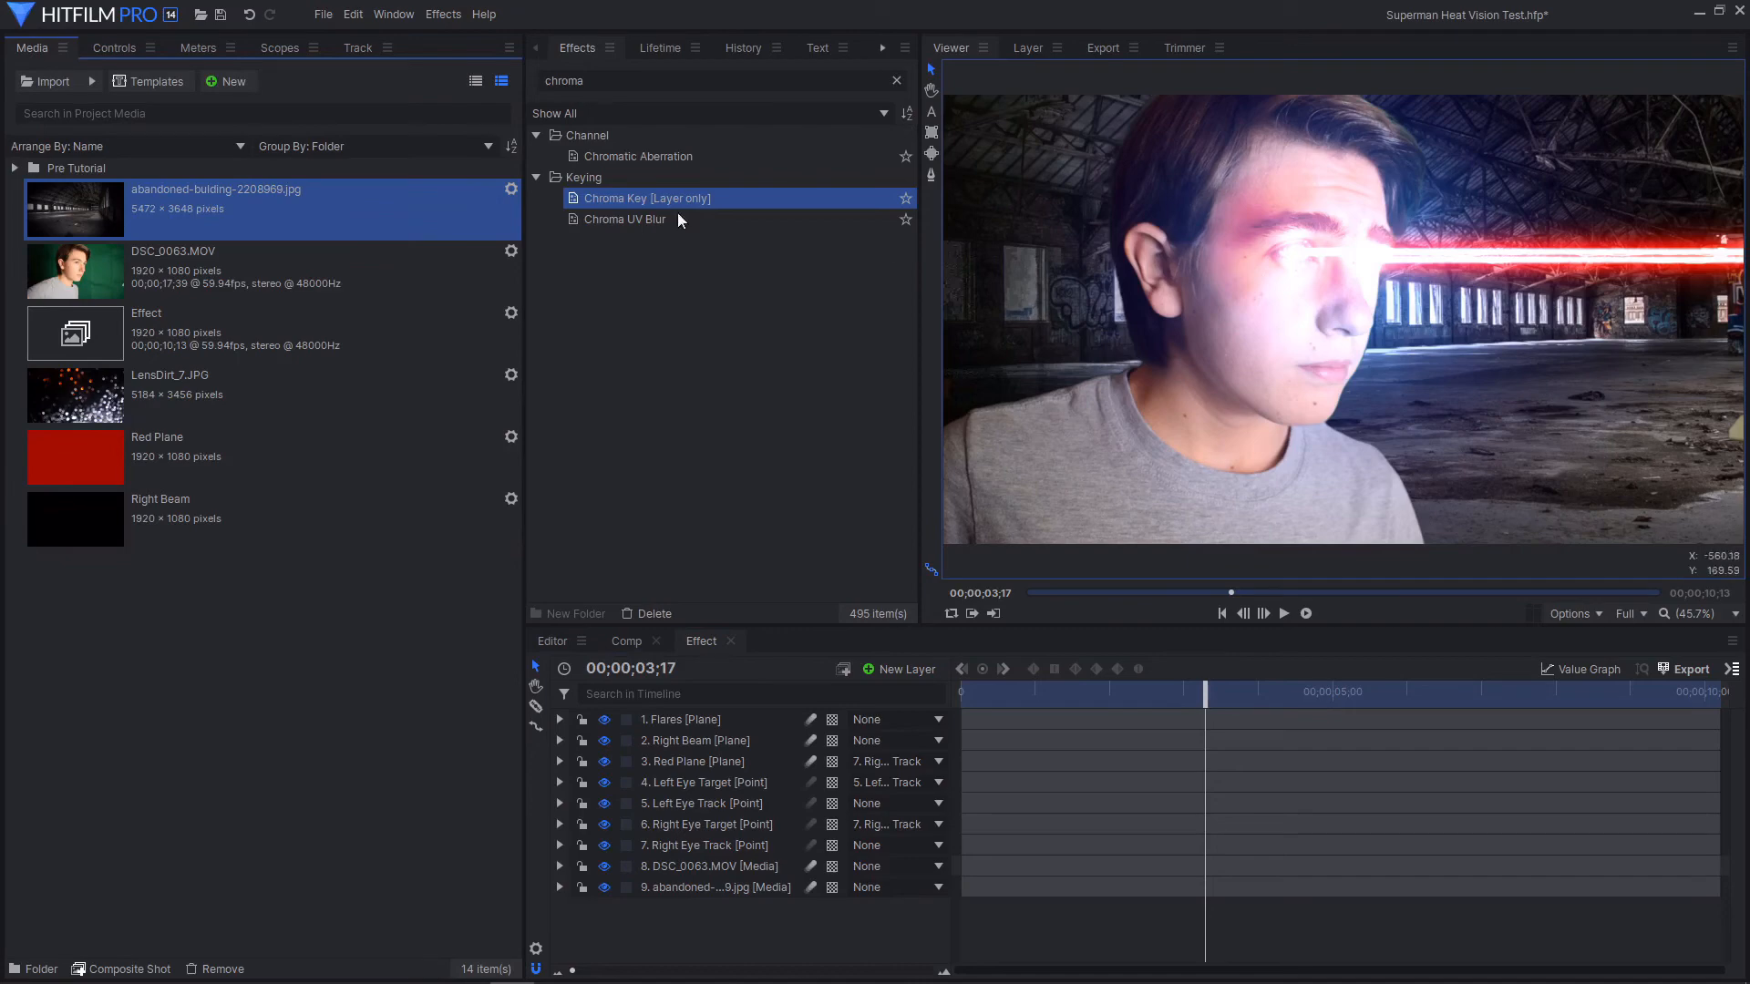
Create a 1080p composite shot at 59.94 fps named Final and add the Effect composite shot to its timeline
{"action": "left_click", "coordinate": [225, 83]}
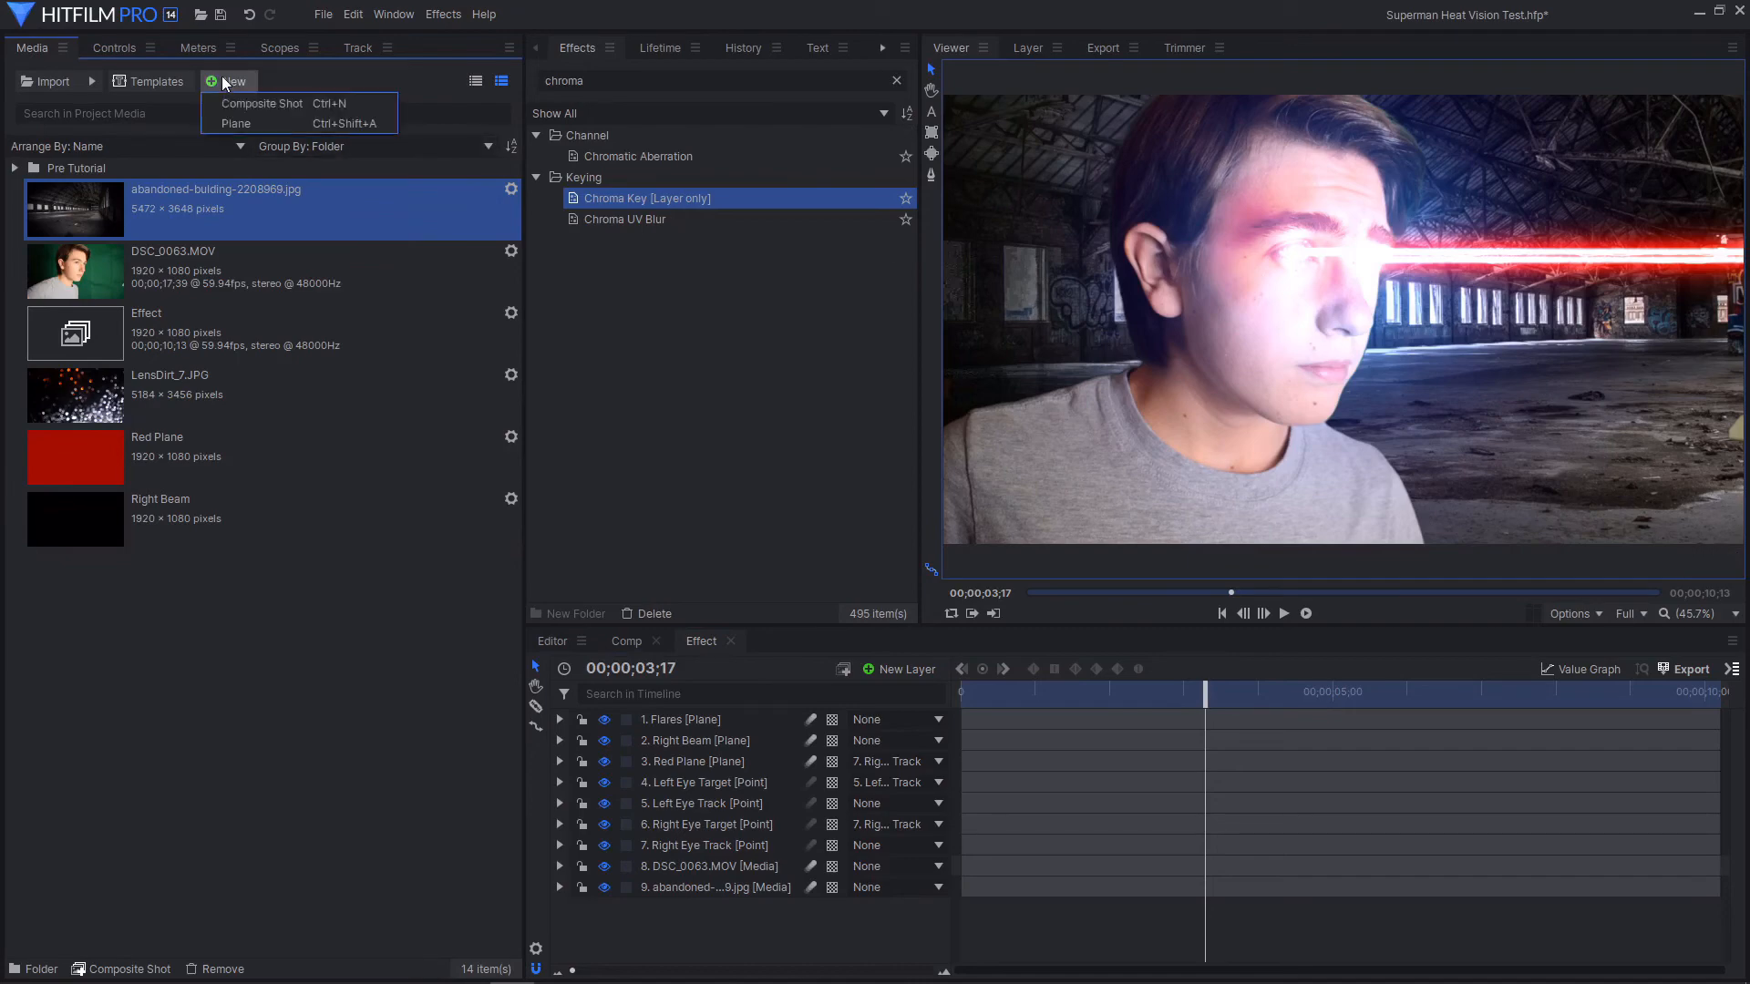
{"action": "left_click", "coordinate": [271, 96]}
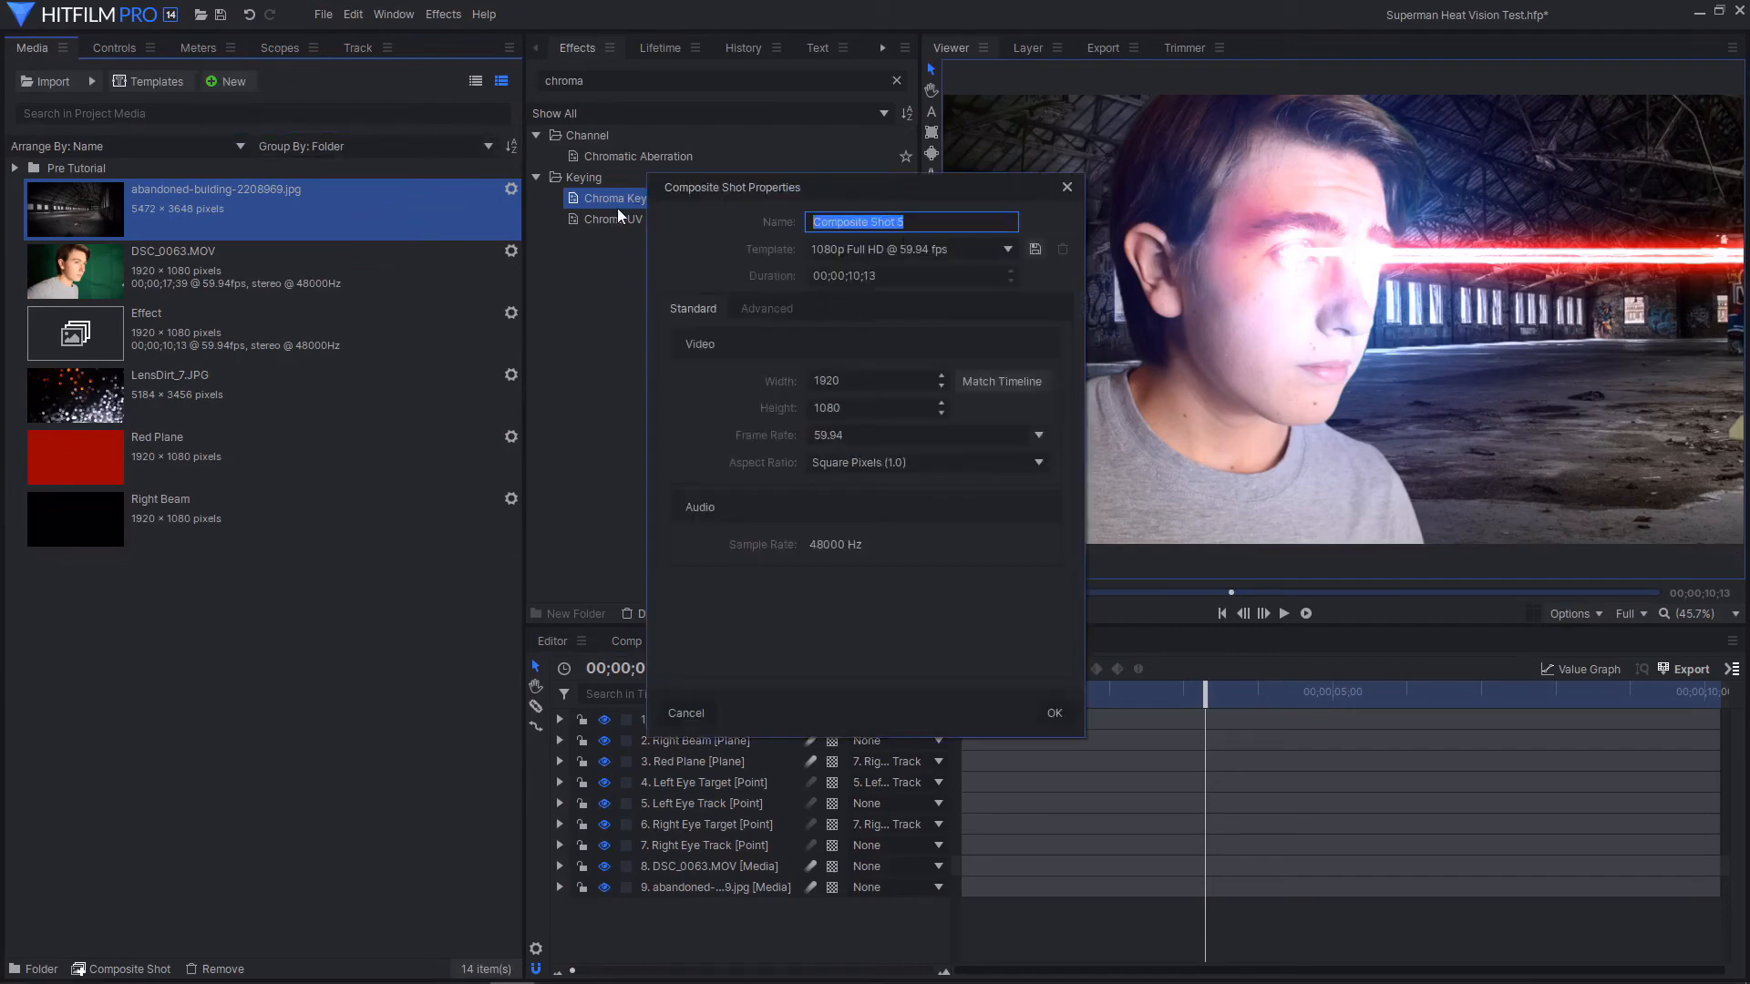
{"action": "type", "text": "Final"}
{"action": "left_click", "coordinate": [1054, 713]}
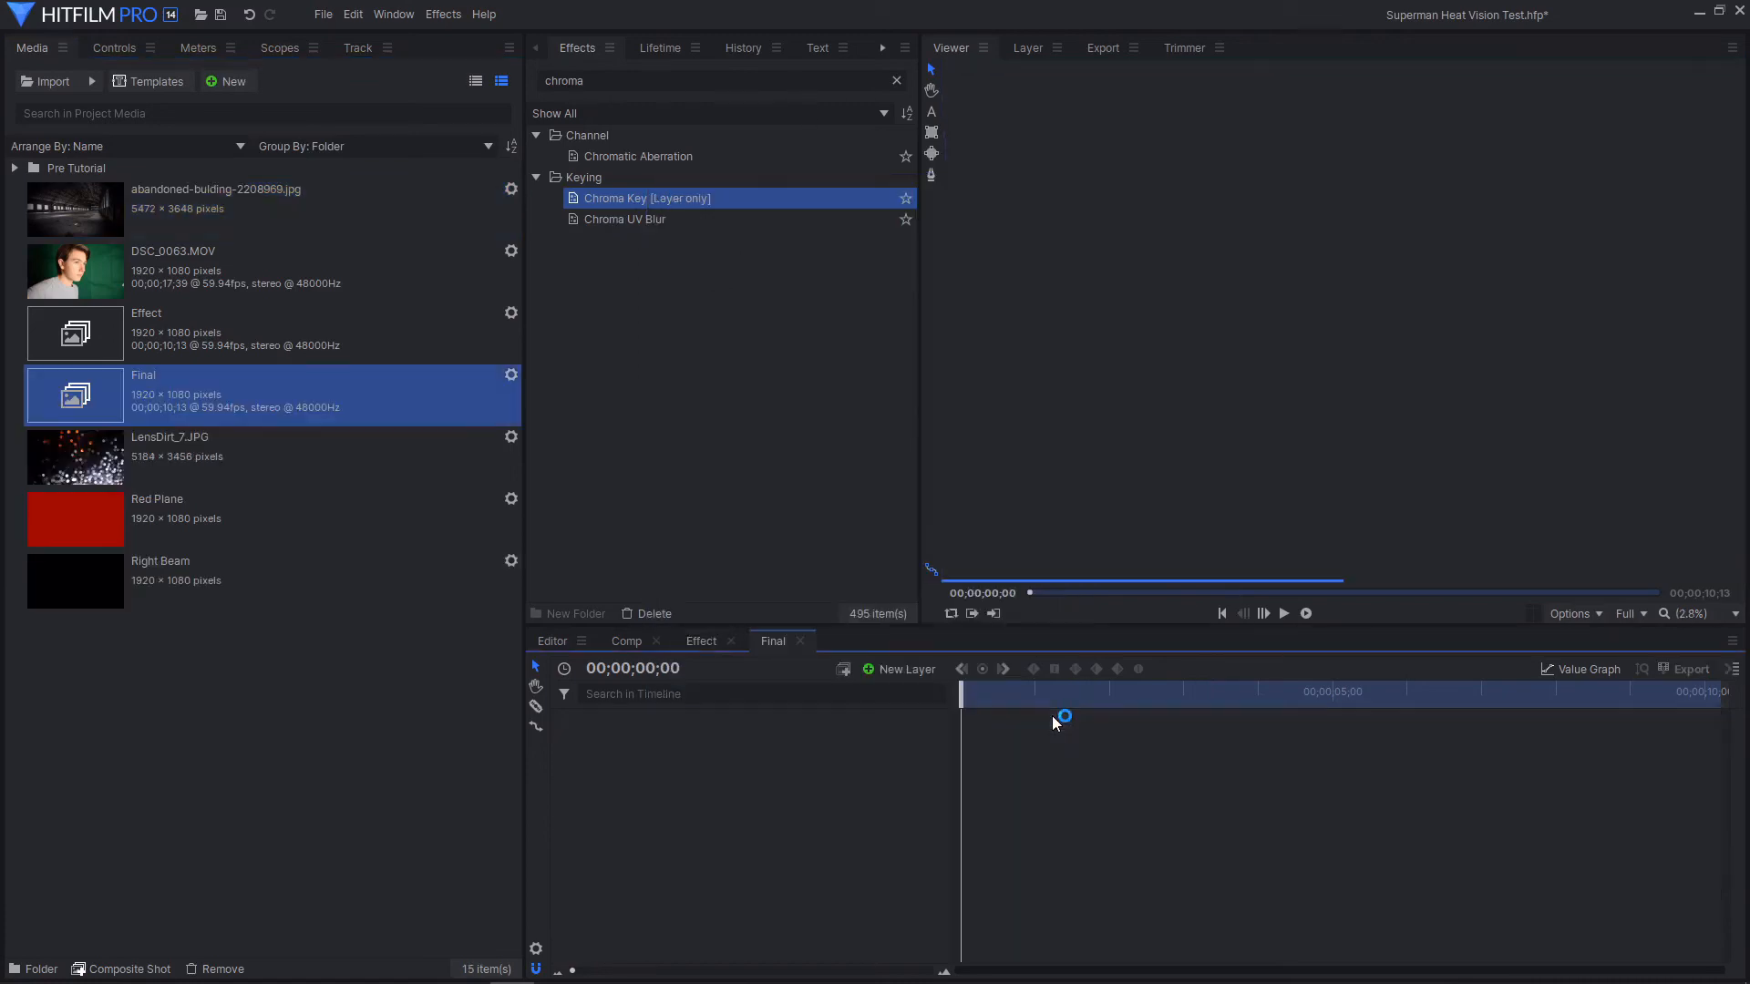
{"action": "left_click", "coordinate": [157, 344]}
{"action": "left_click_drag", "start_coordinate": [52, 334], "coordinate": [945, 723]}
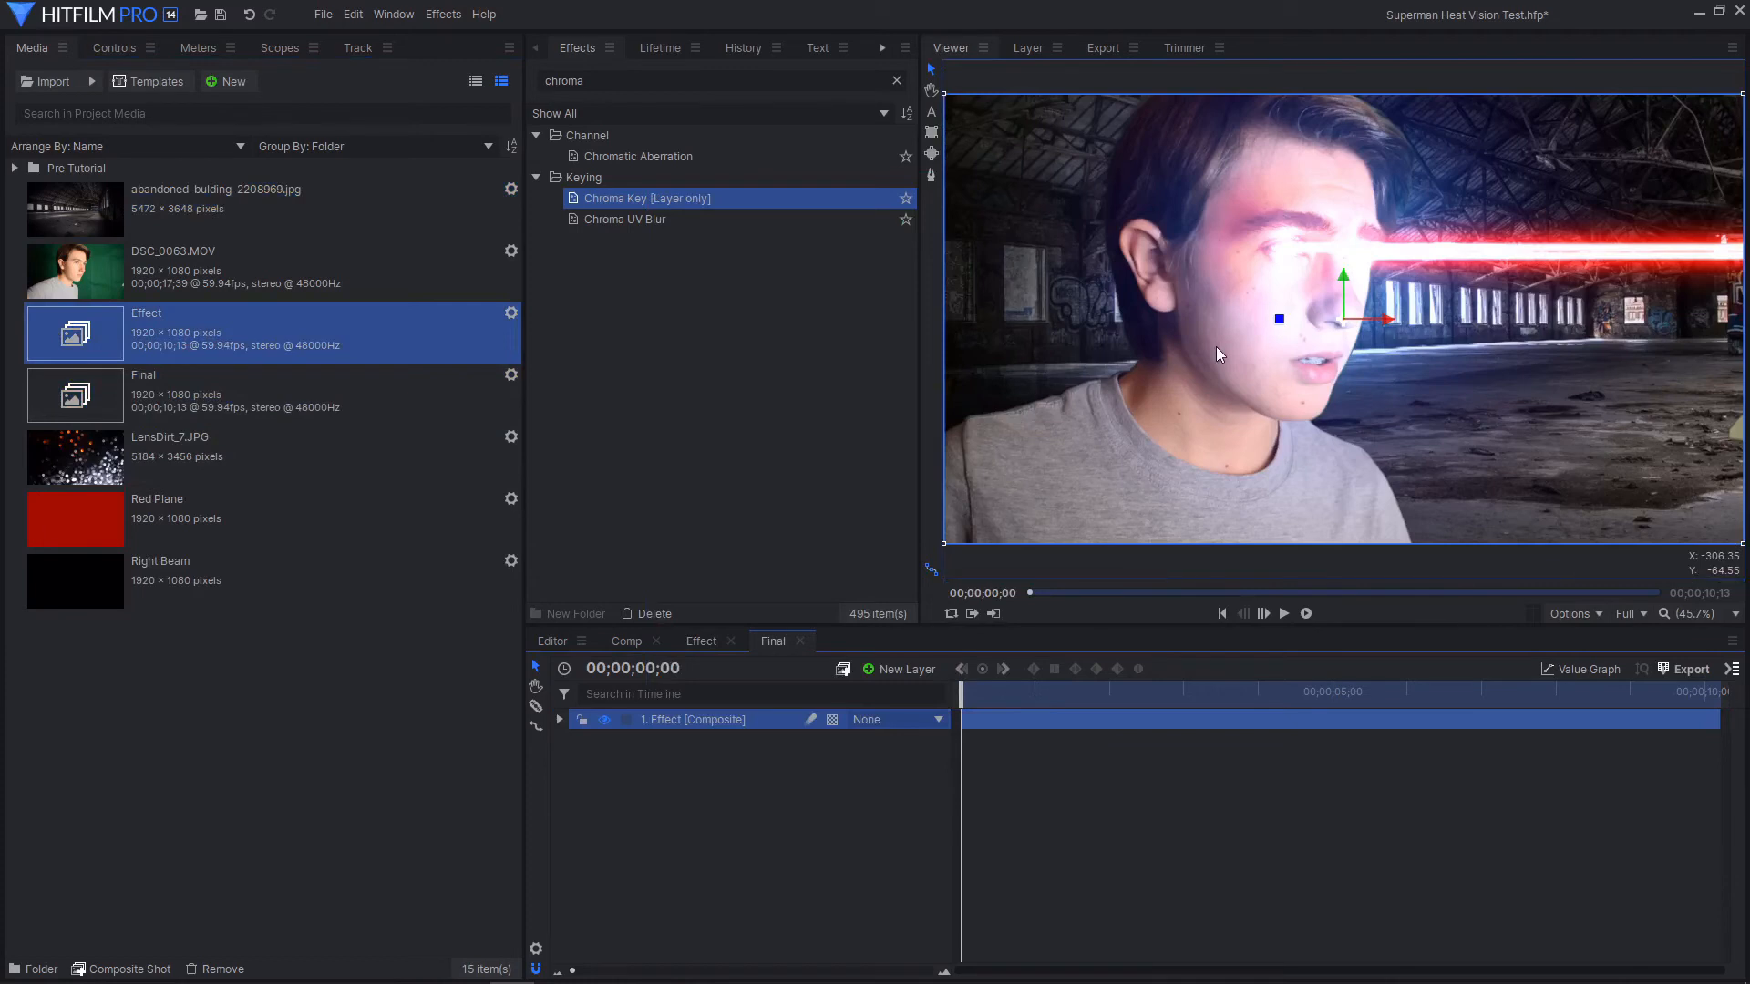
Scale the Effect layer up beyond the frame edges and shift it slightly down and left to reframe the shot
{"action": "scroll", "coordinate": [1419, 392], "scroll_direction": "down", "scroll_amount": 2}
{"action": "left_click", "coordinate": [1131, 690]}
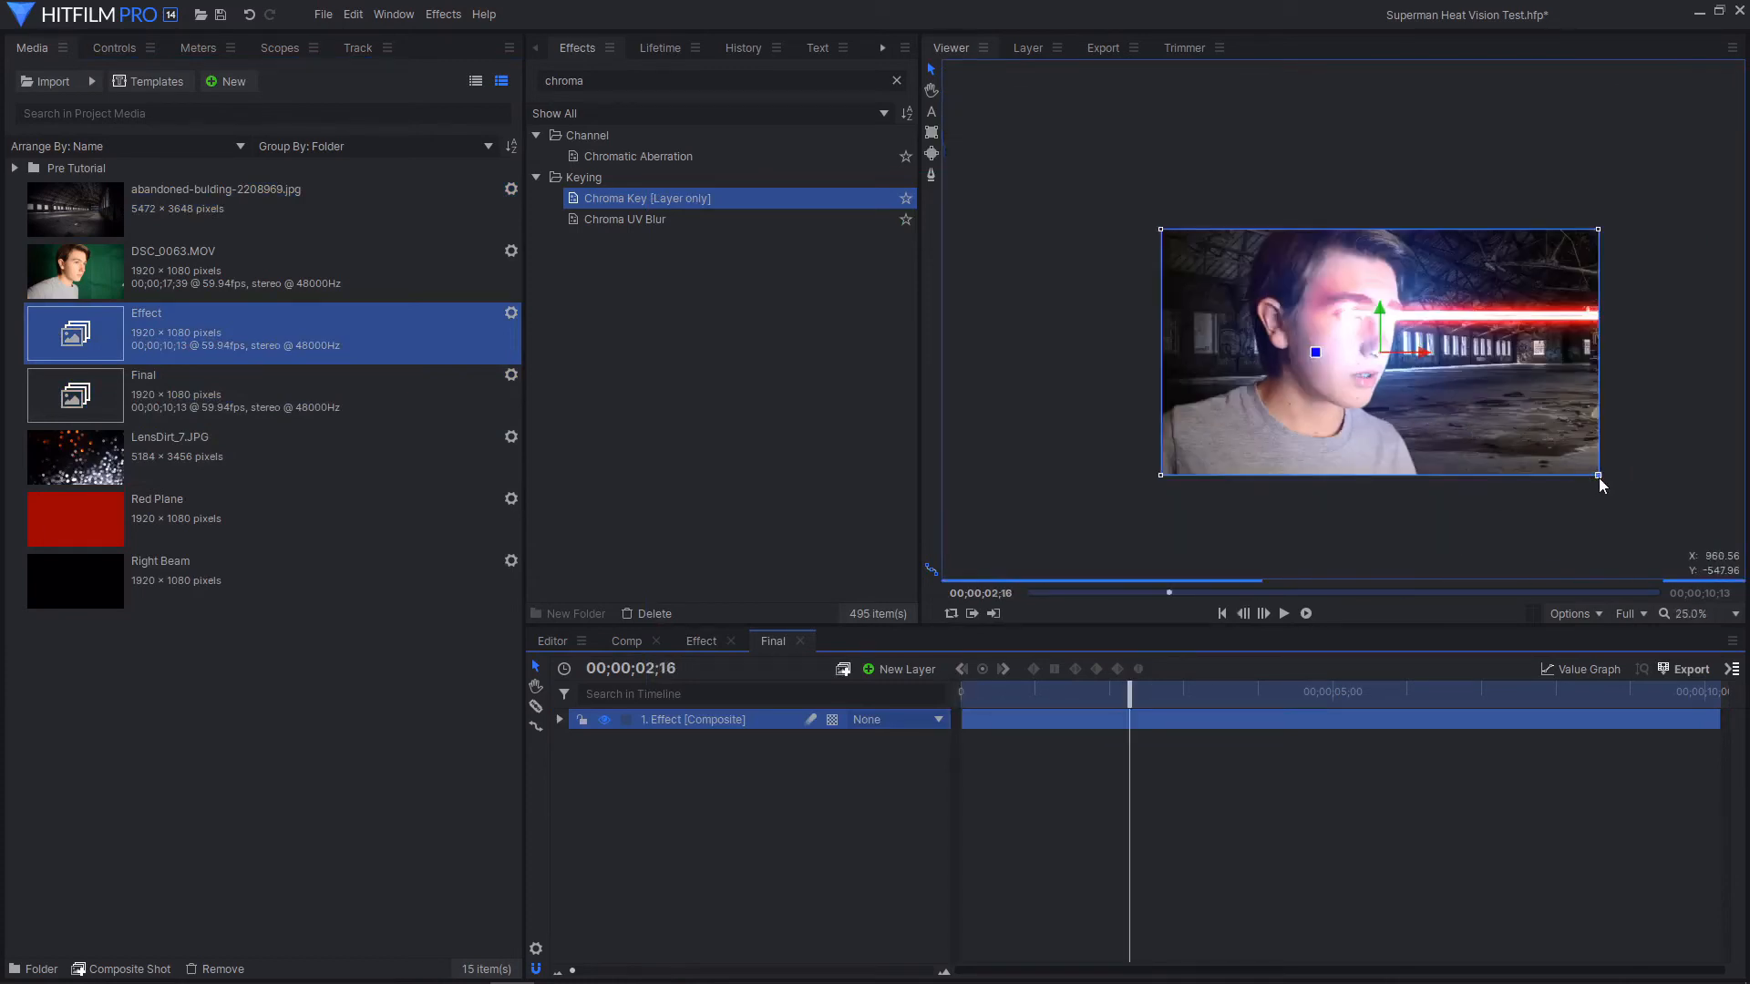
{"action": "left_click_drag", "start_coordinate": [1600, 477], "coordinate": [1668, 514]}
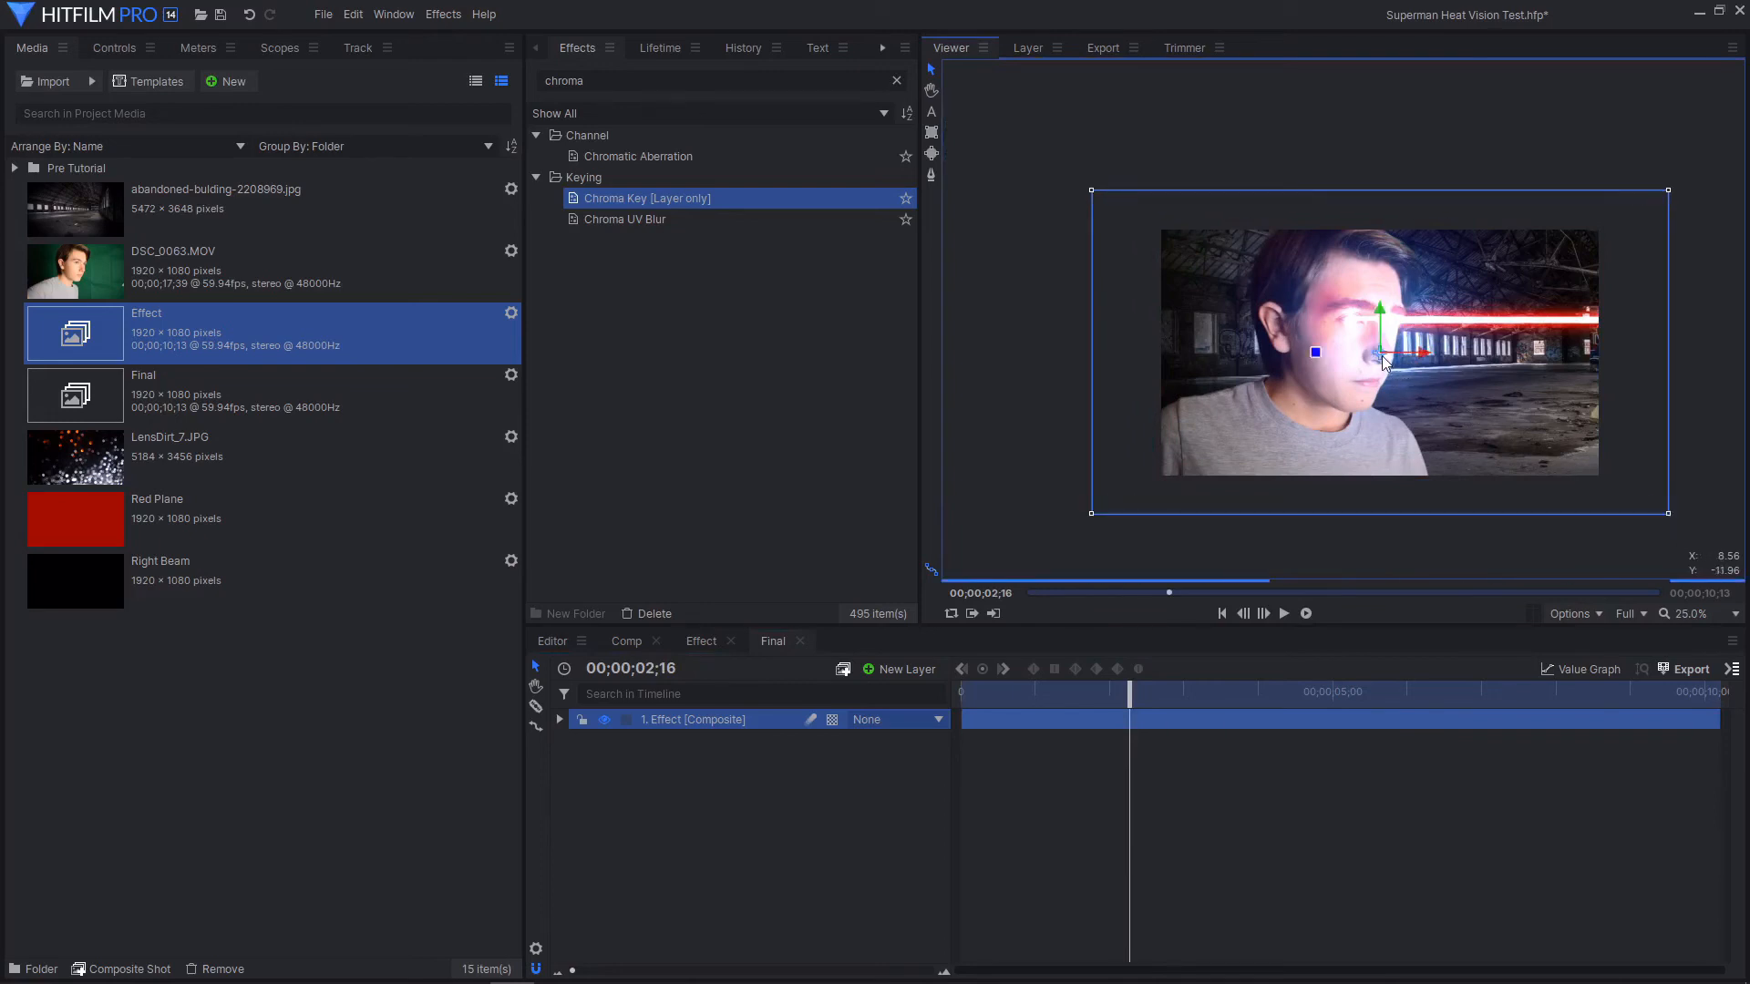
{"action": "left_click_drag", "start_coordinate": [1381, 356], "coordinate": [1370, 373]}
Add a grade layer above the Effect layer, search the effects for "letter" and apply Letterbox to the grade
{"action": "left_click", "coordinate": [918, 667]}
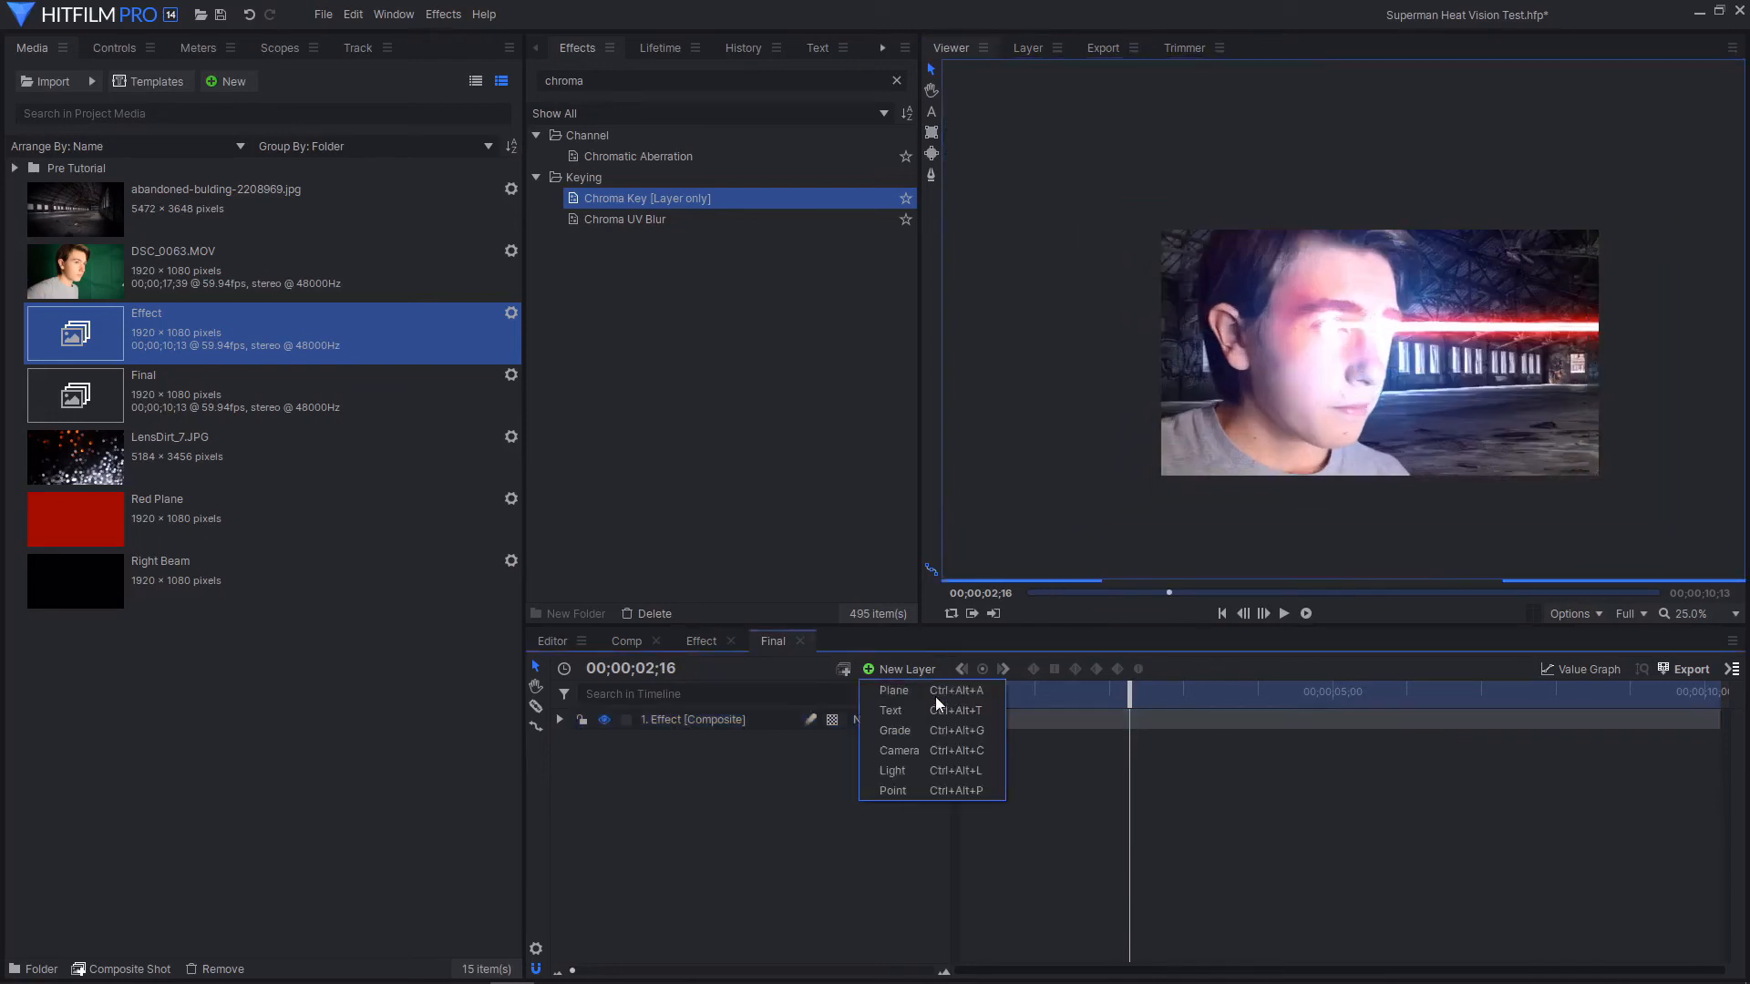
{"action": "left_click", "coordinate": [932, 730]}
{"action": "left_click", "coordinate": [897, 80]}
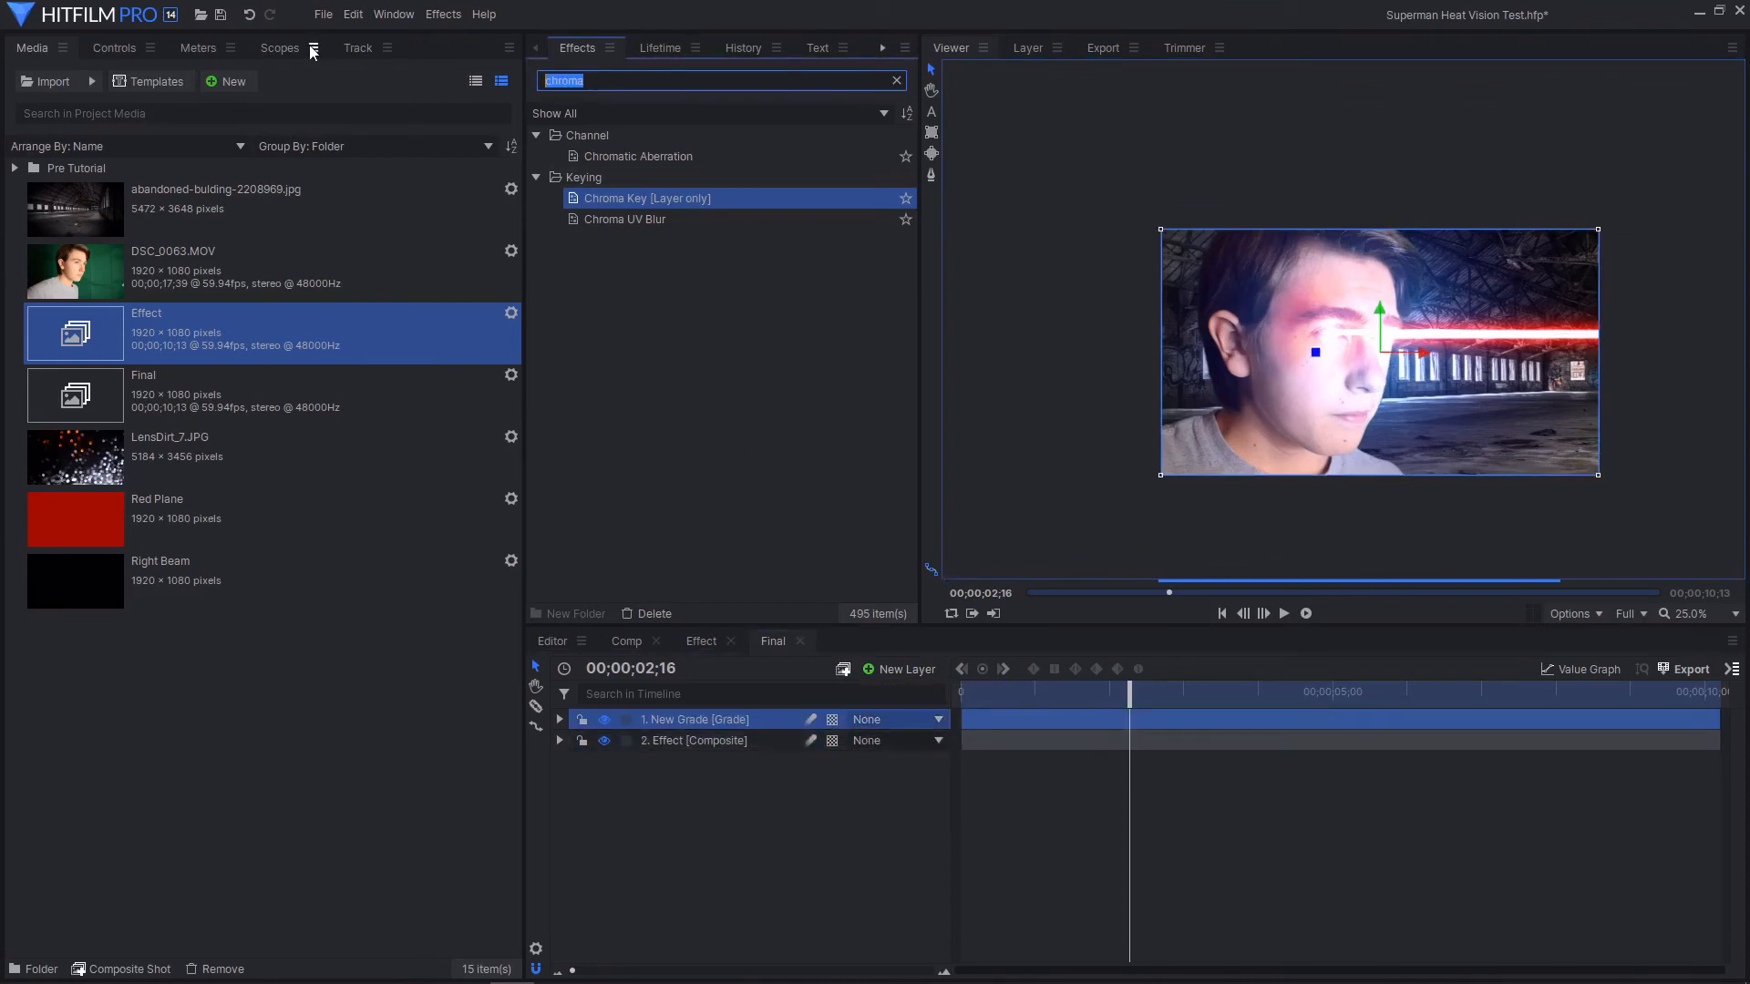
{"action": "type", "text": "letter"}
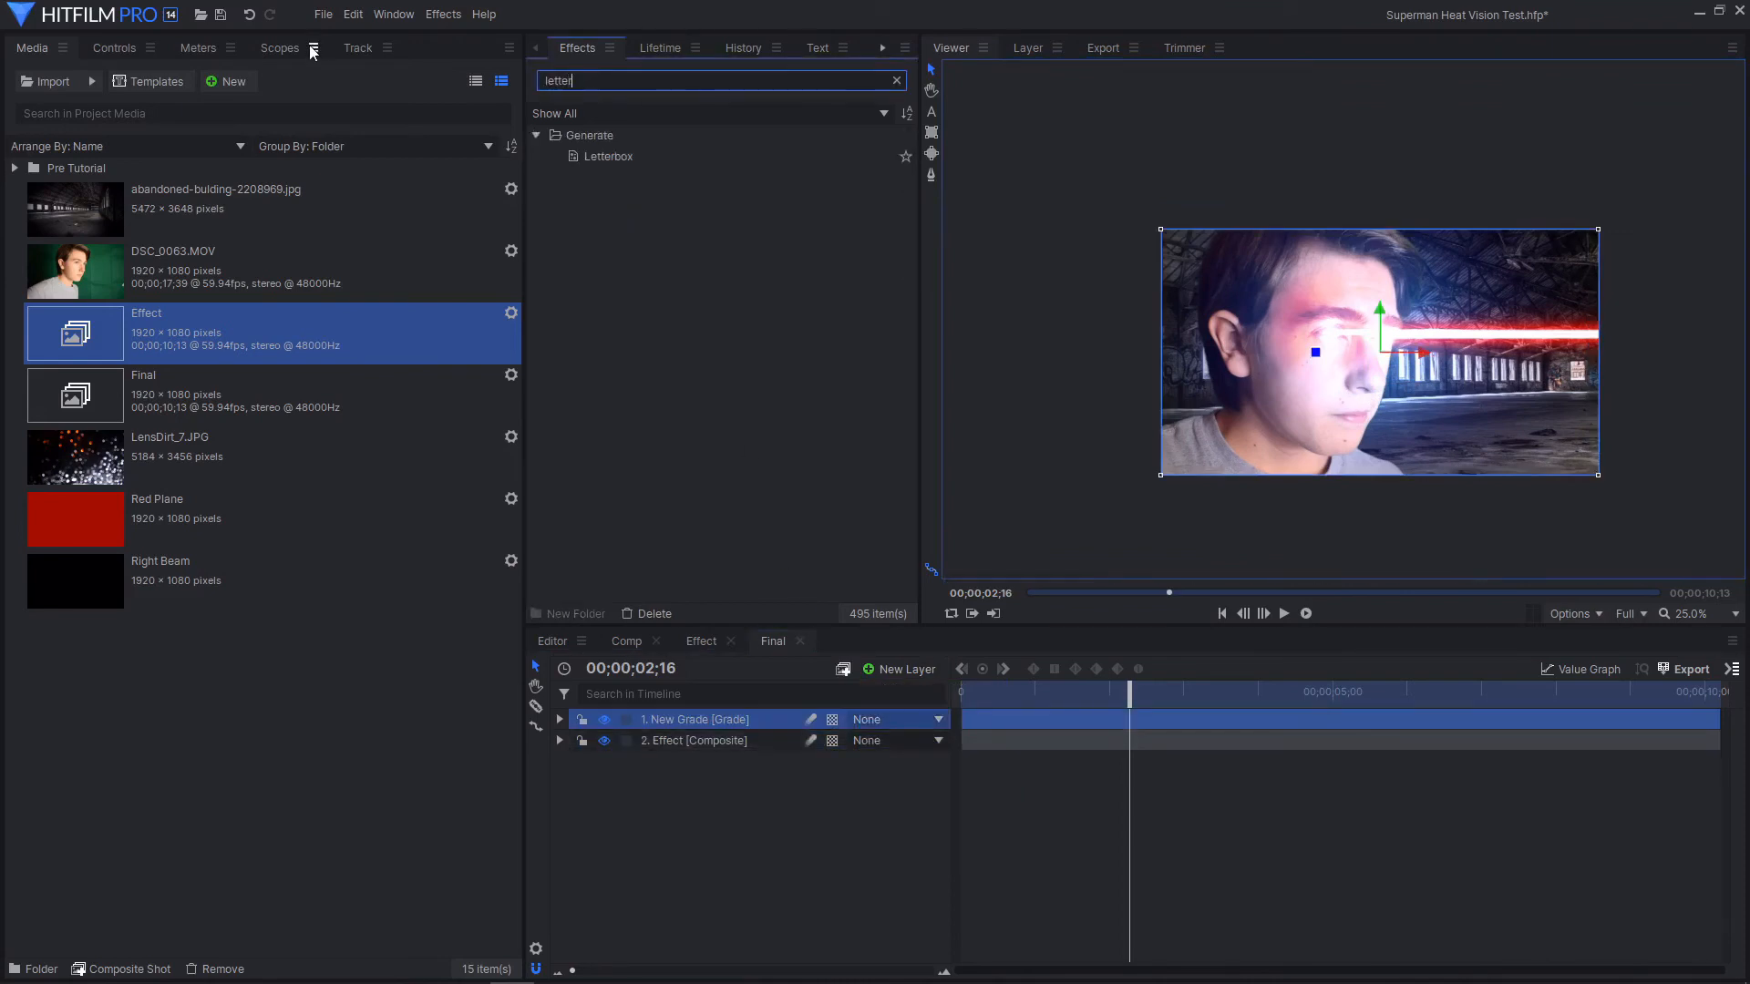
{"action": "left_click", "coordinate": [576, 158]}
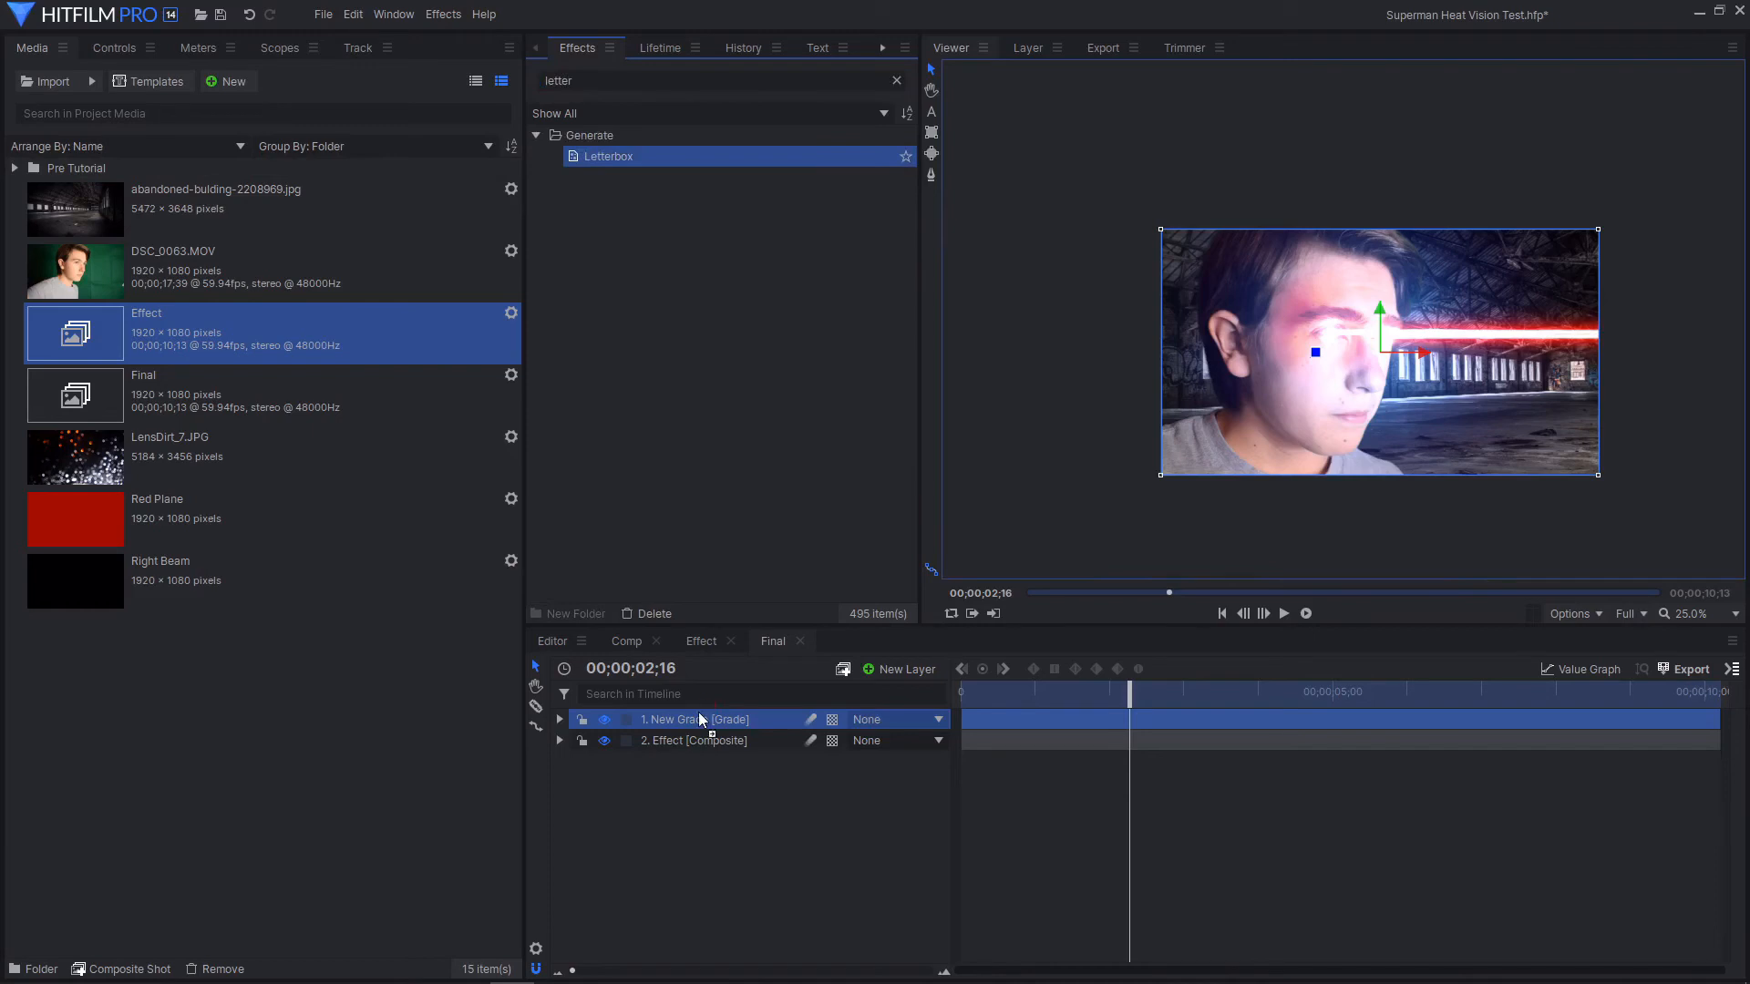
{"action": "left_click_drag", "start_coordinate": [699, 715], "coordinate": [699, 715]}
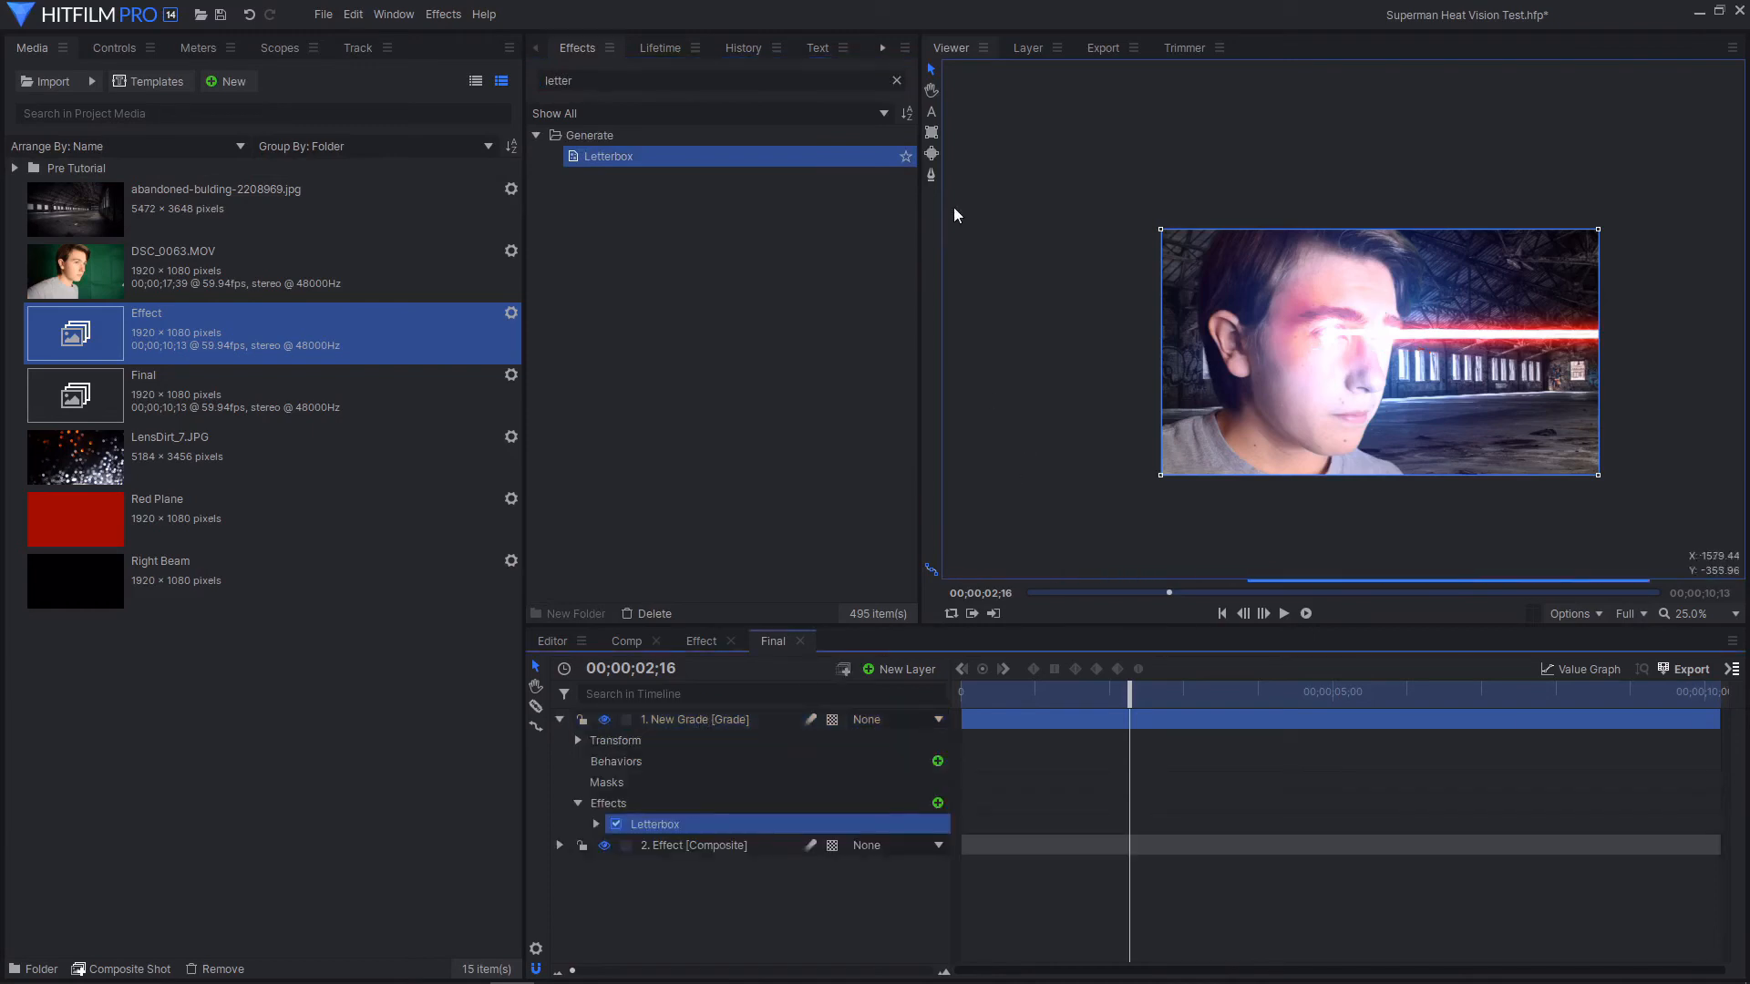
Set the Letterbox aspect ratio to Custom (w:h) with a width of about 17.72
{"action": "left_click", "coordinate": [114, 48]}
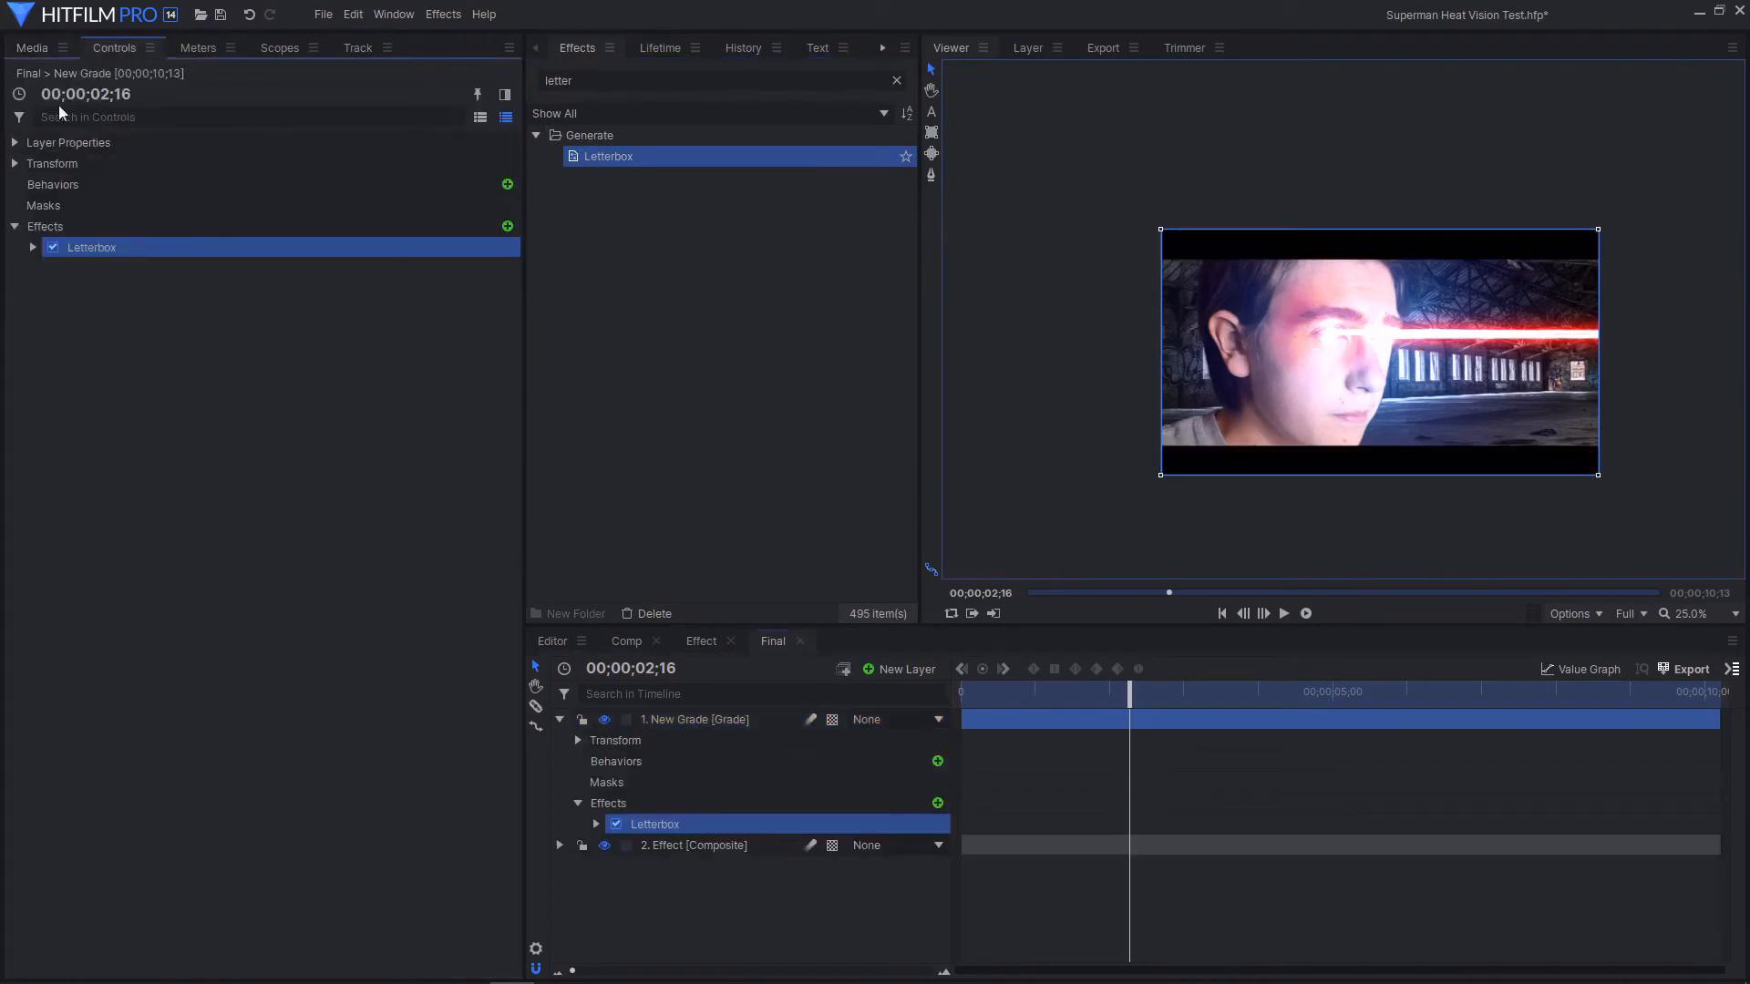
{"action": "left_click", "coordinate": [32, 247]}
{"action": "left_click", "coordinate": [320, 314]}
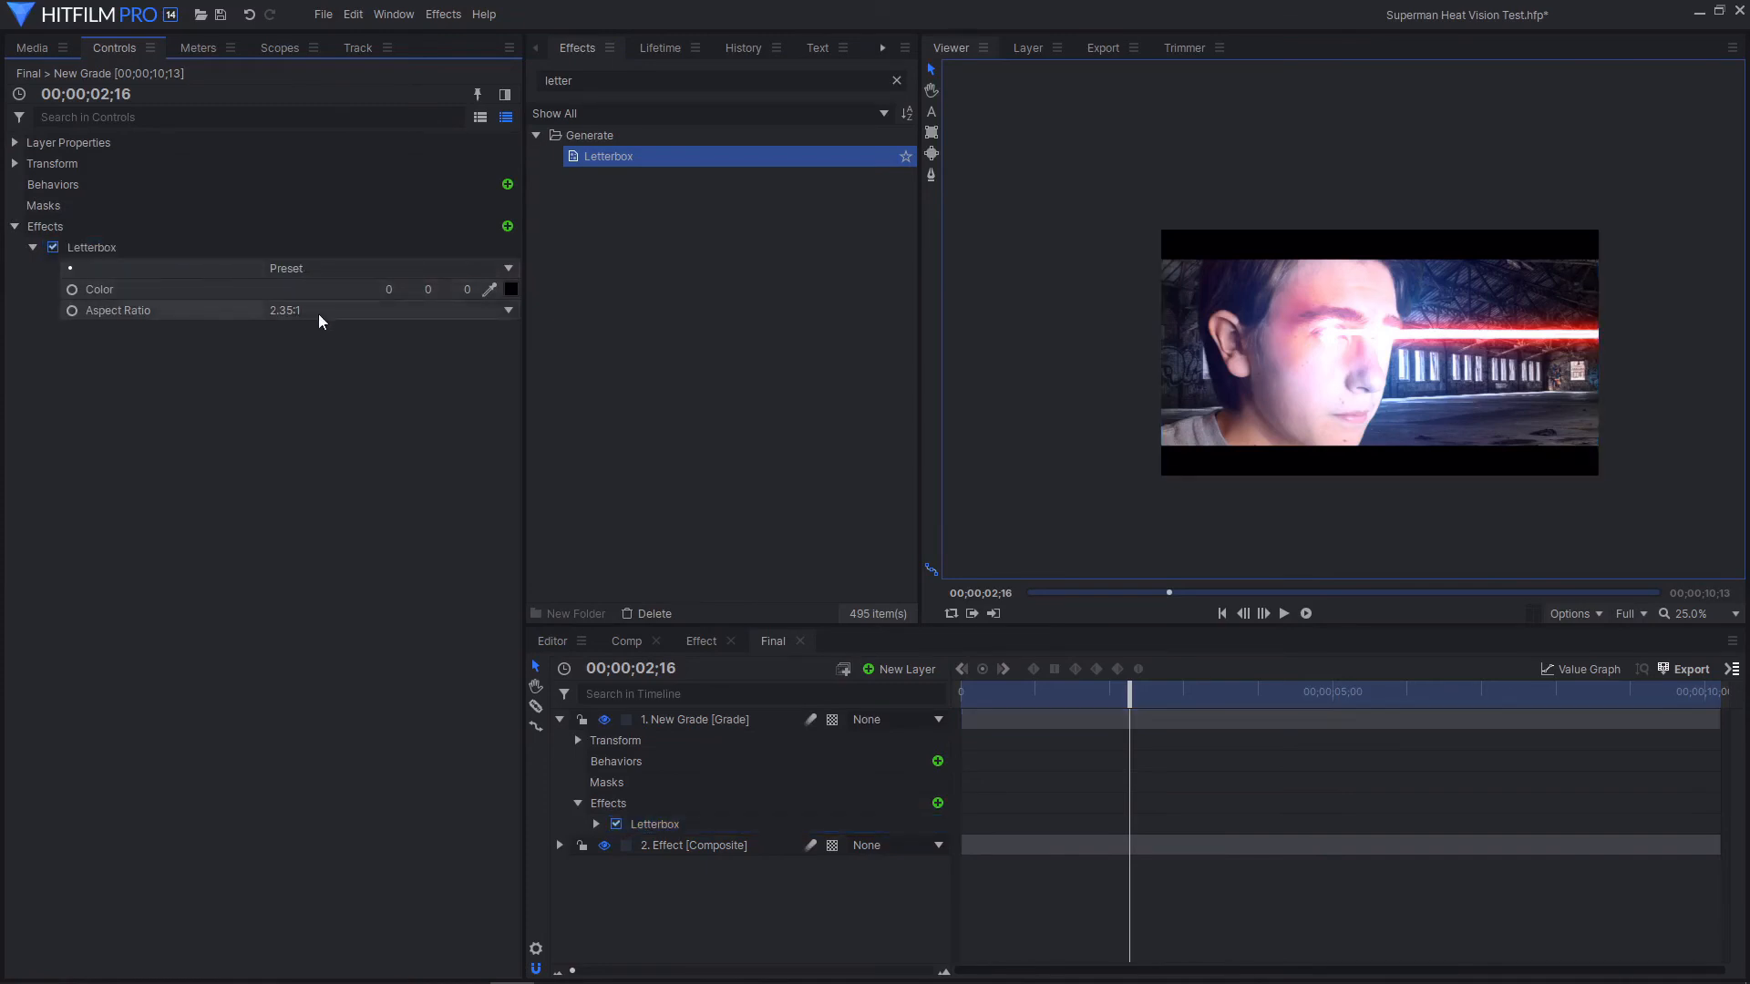
{"action": "left_click", "coordinate": [260, 360]}
{"action": "left_click", "coordinate": [260, 311]}
{"action": "left_click", "coordinate": [310, 360]}
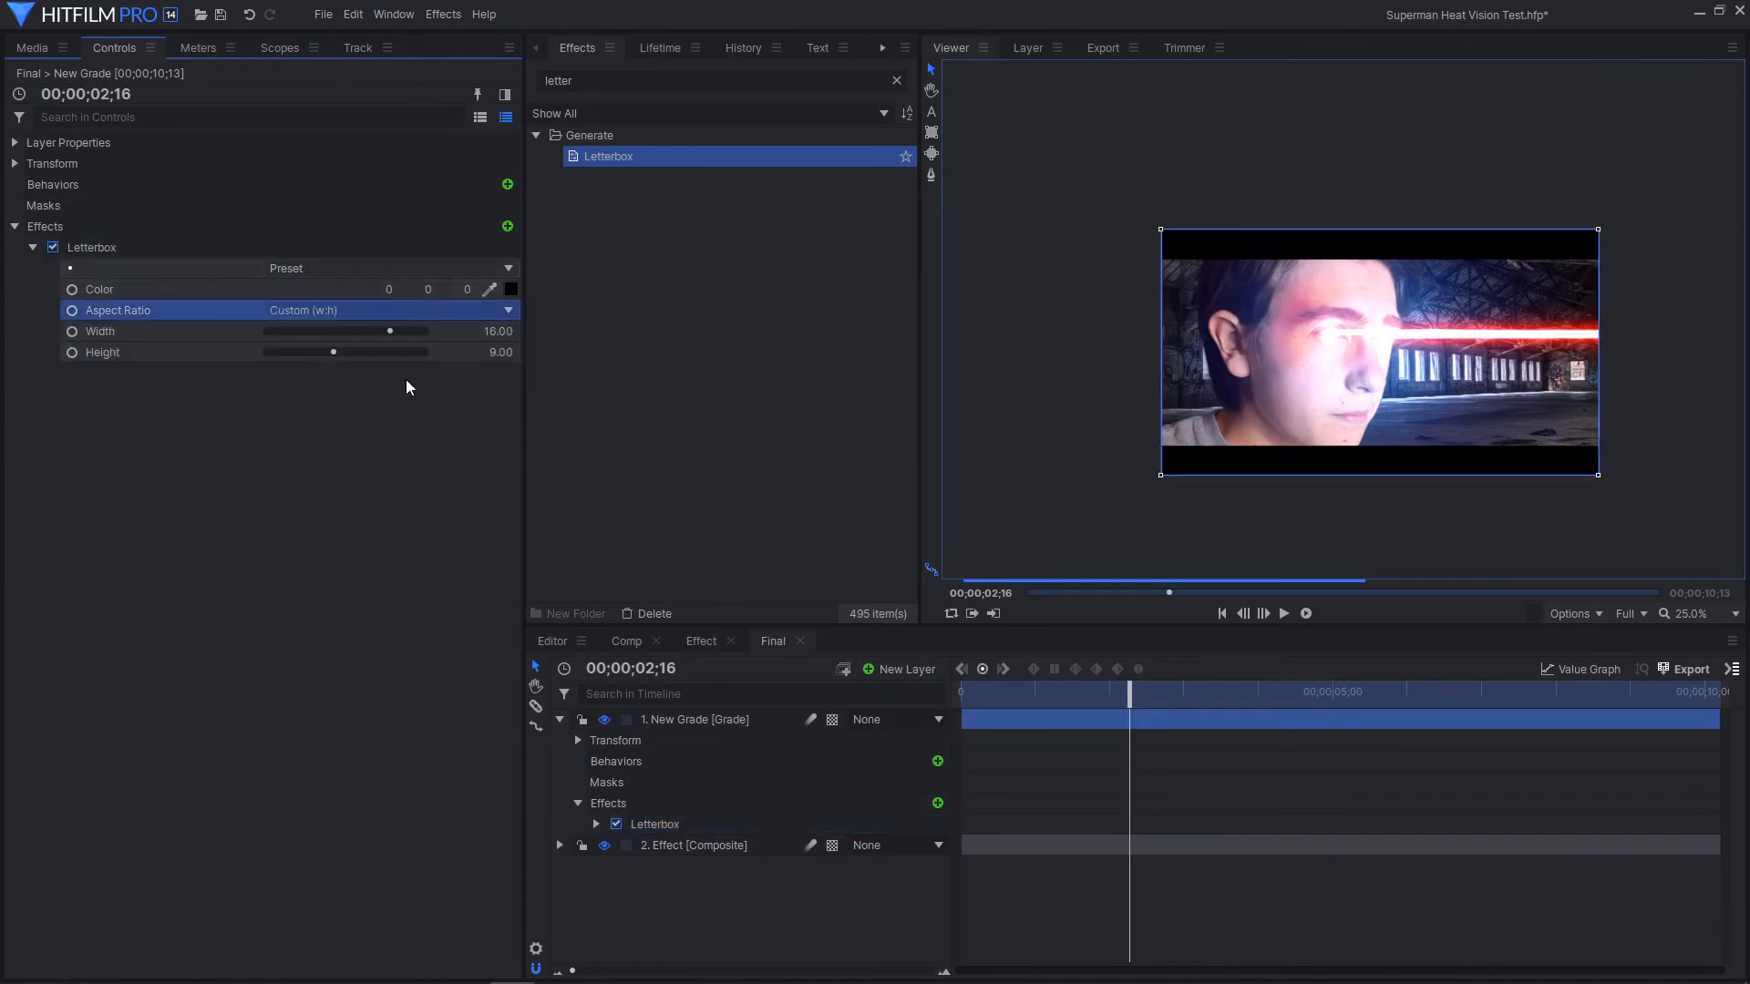
{"action": "left_click", "coordinate": [366, 338]}
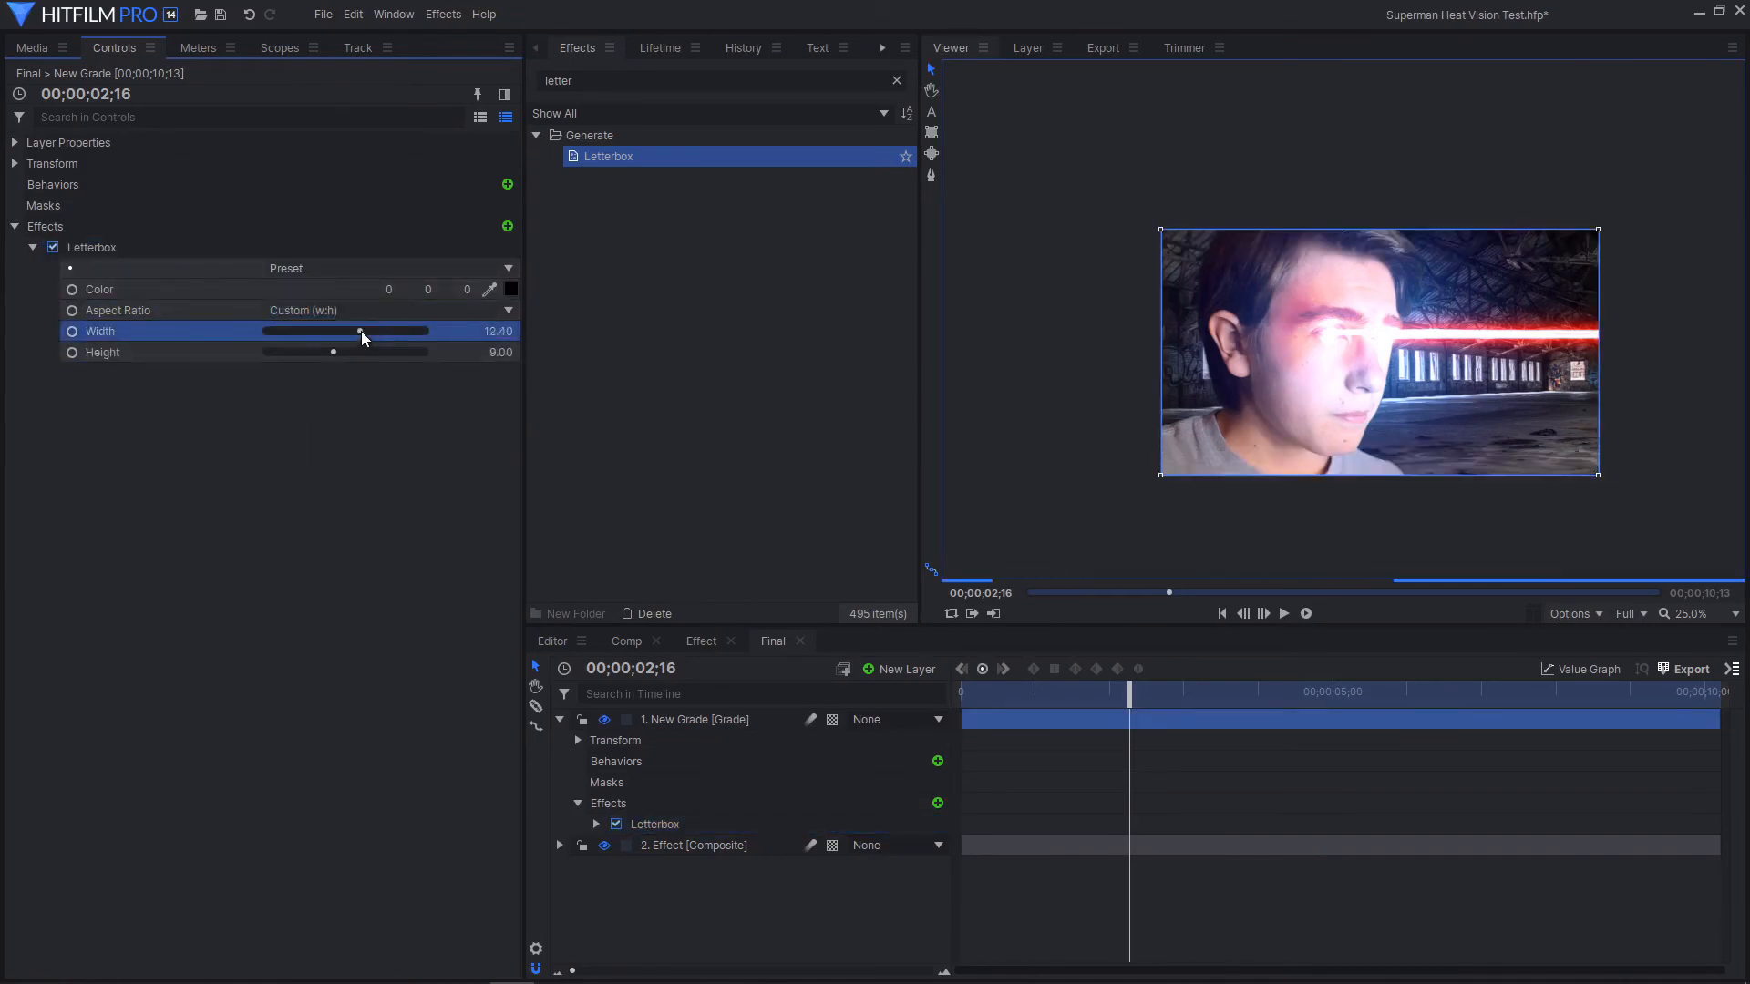
{"action": "left_click_drag", "start_coordinate": [367, 337], "coordinate": [396, 337]}
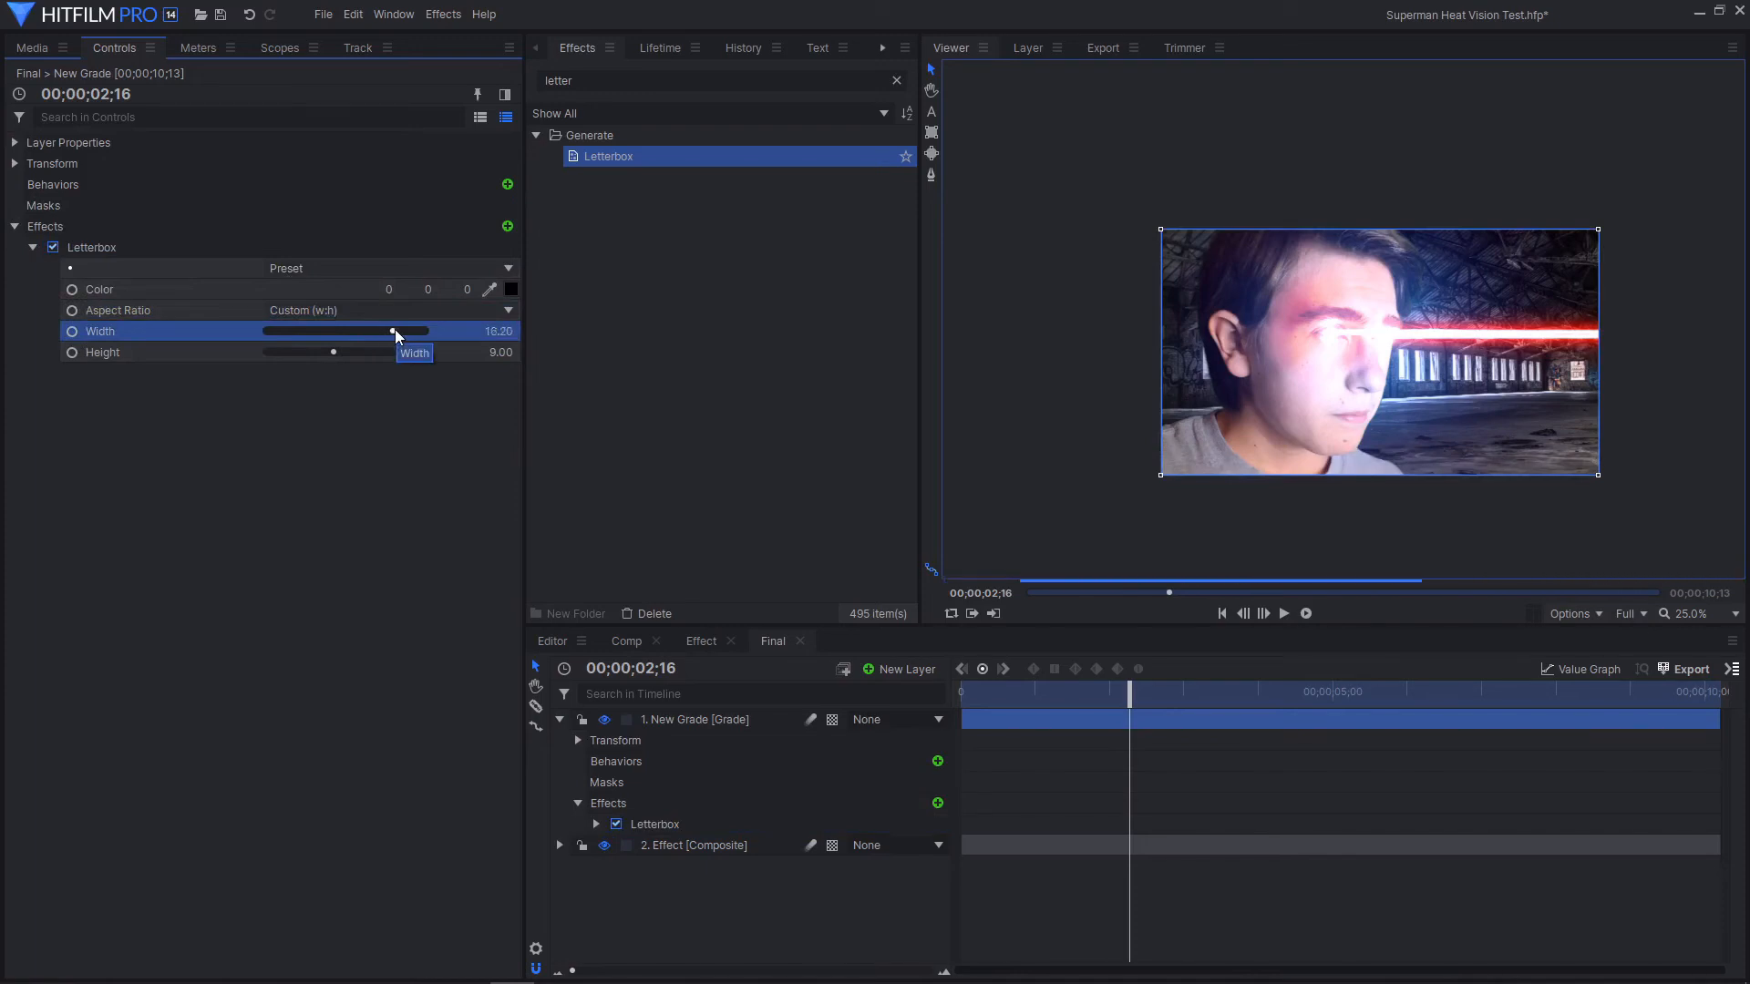
{"action": "left_click", "coordinate": [407, 334]}
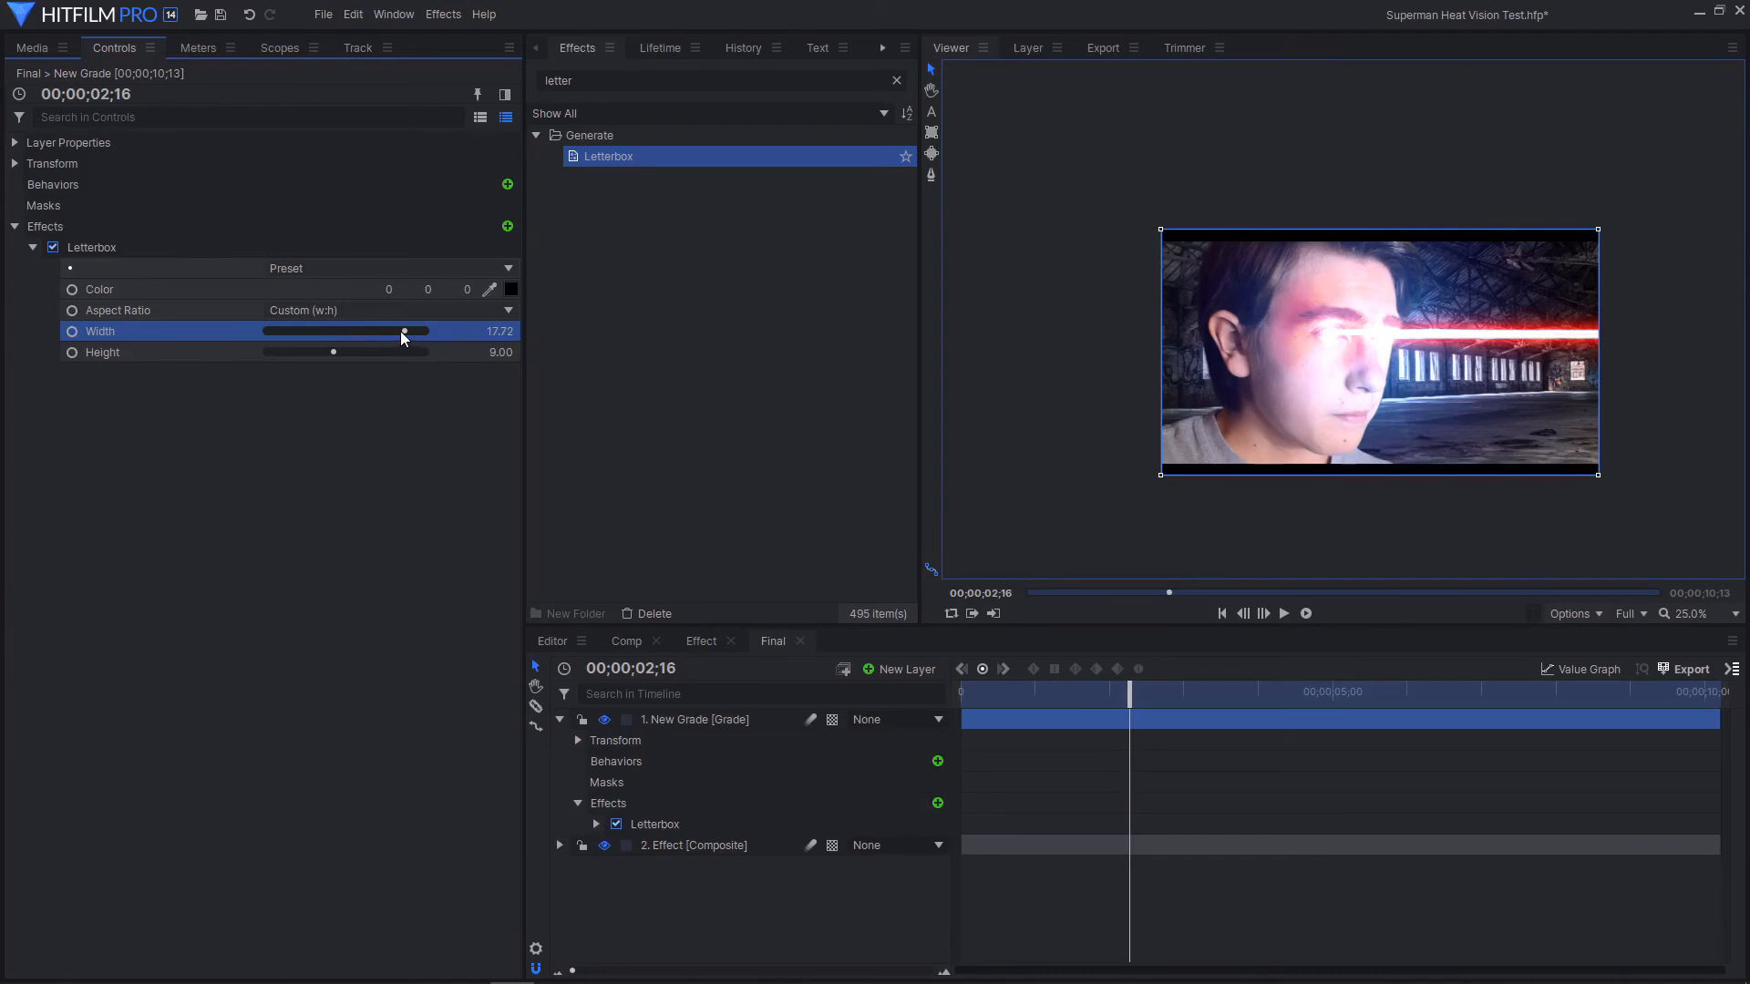
{"action": "left_click", "coordinate": [26, 270]}
{"action": "left_click", "coordinate": [32, 247]}
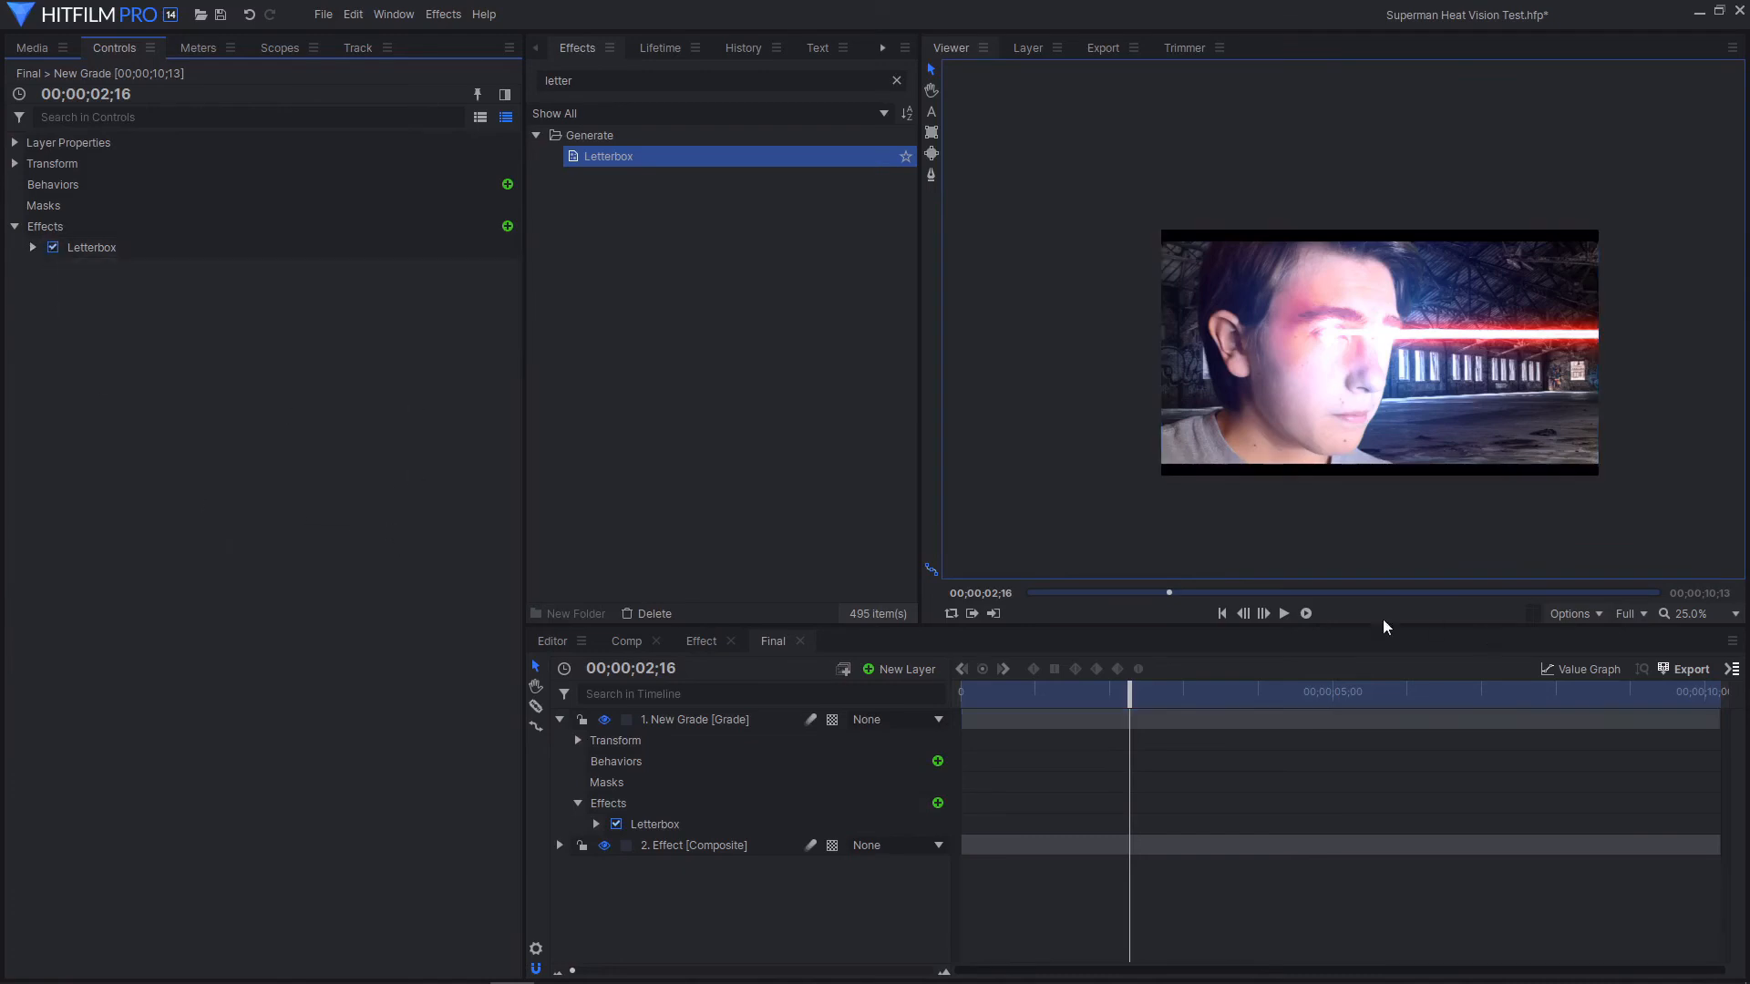
Rename the grade layer Letter Box, leaving it unlocked, and collapse its properties
{"action": "left_click", "coordinate": [690, 720]}
{"action": "left_click", "coordinate": [581, 720]}
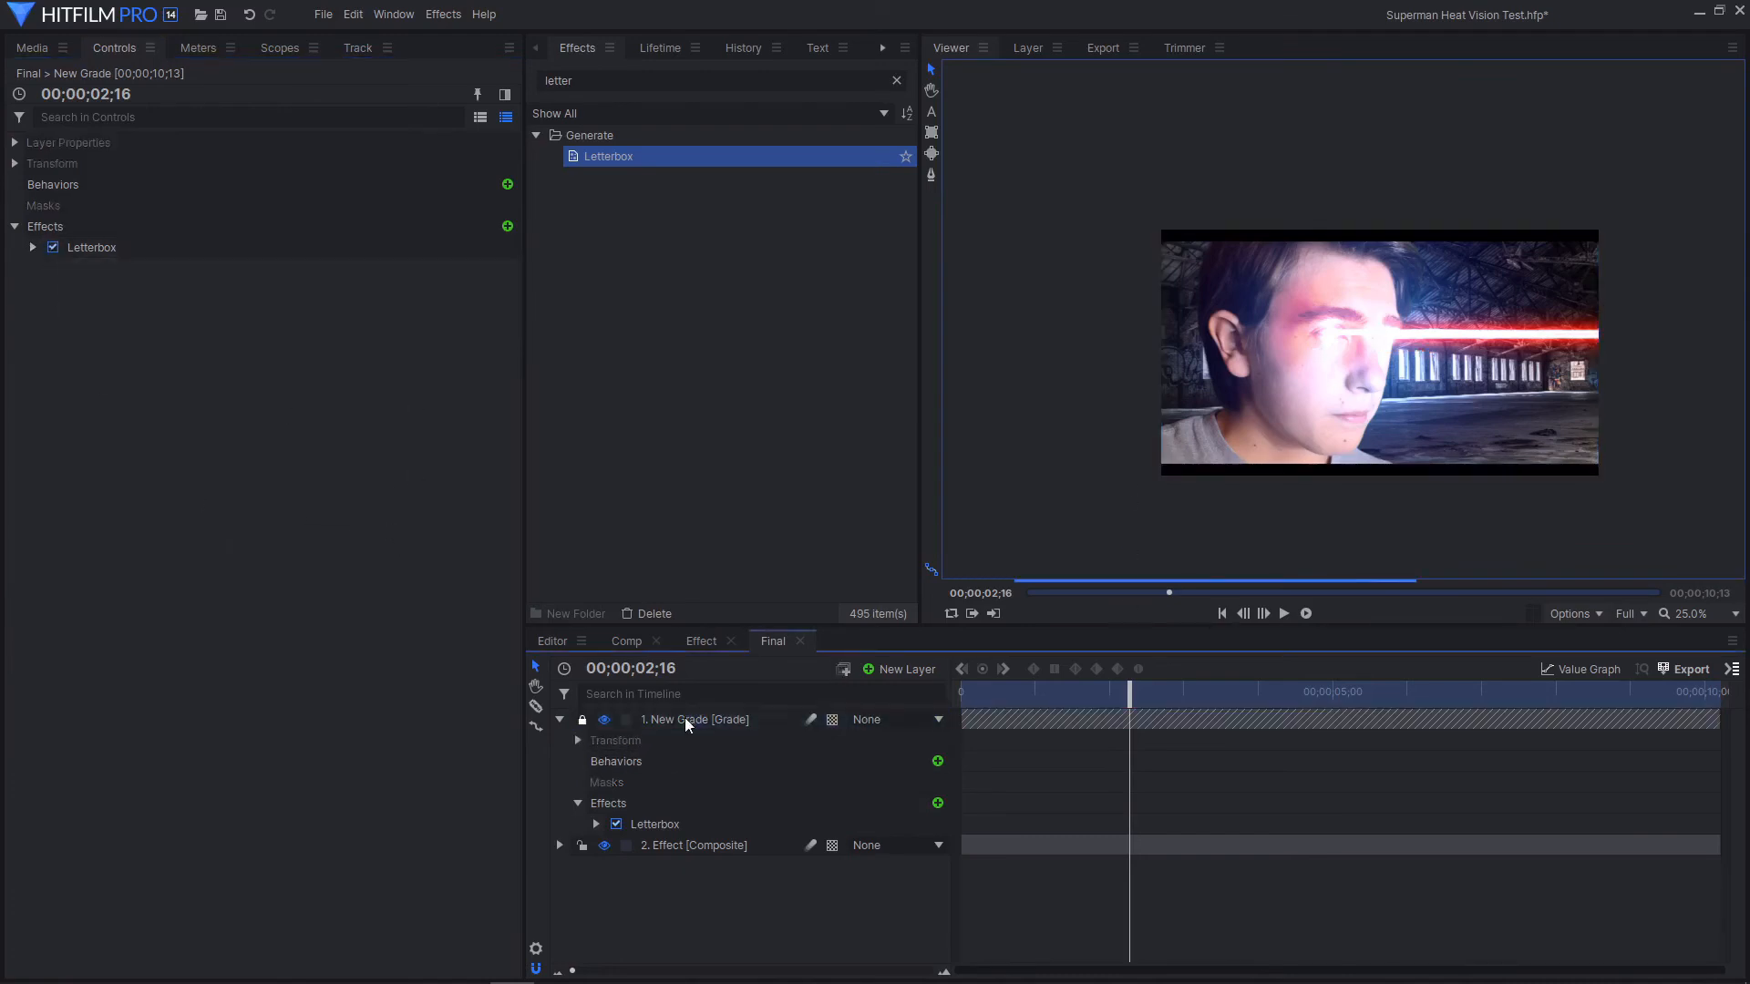
{"action": "left_click", "coordinate": [583, 720]}
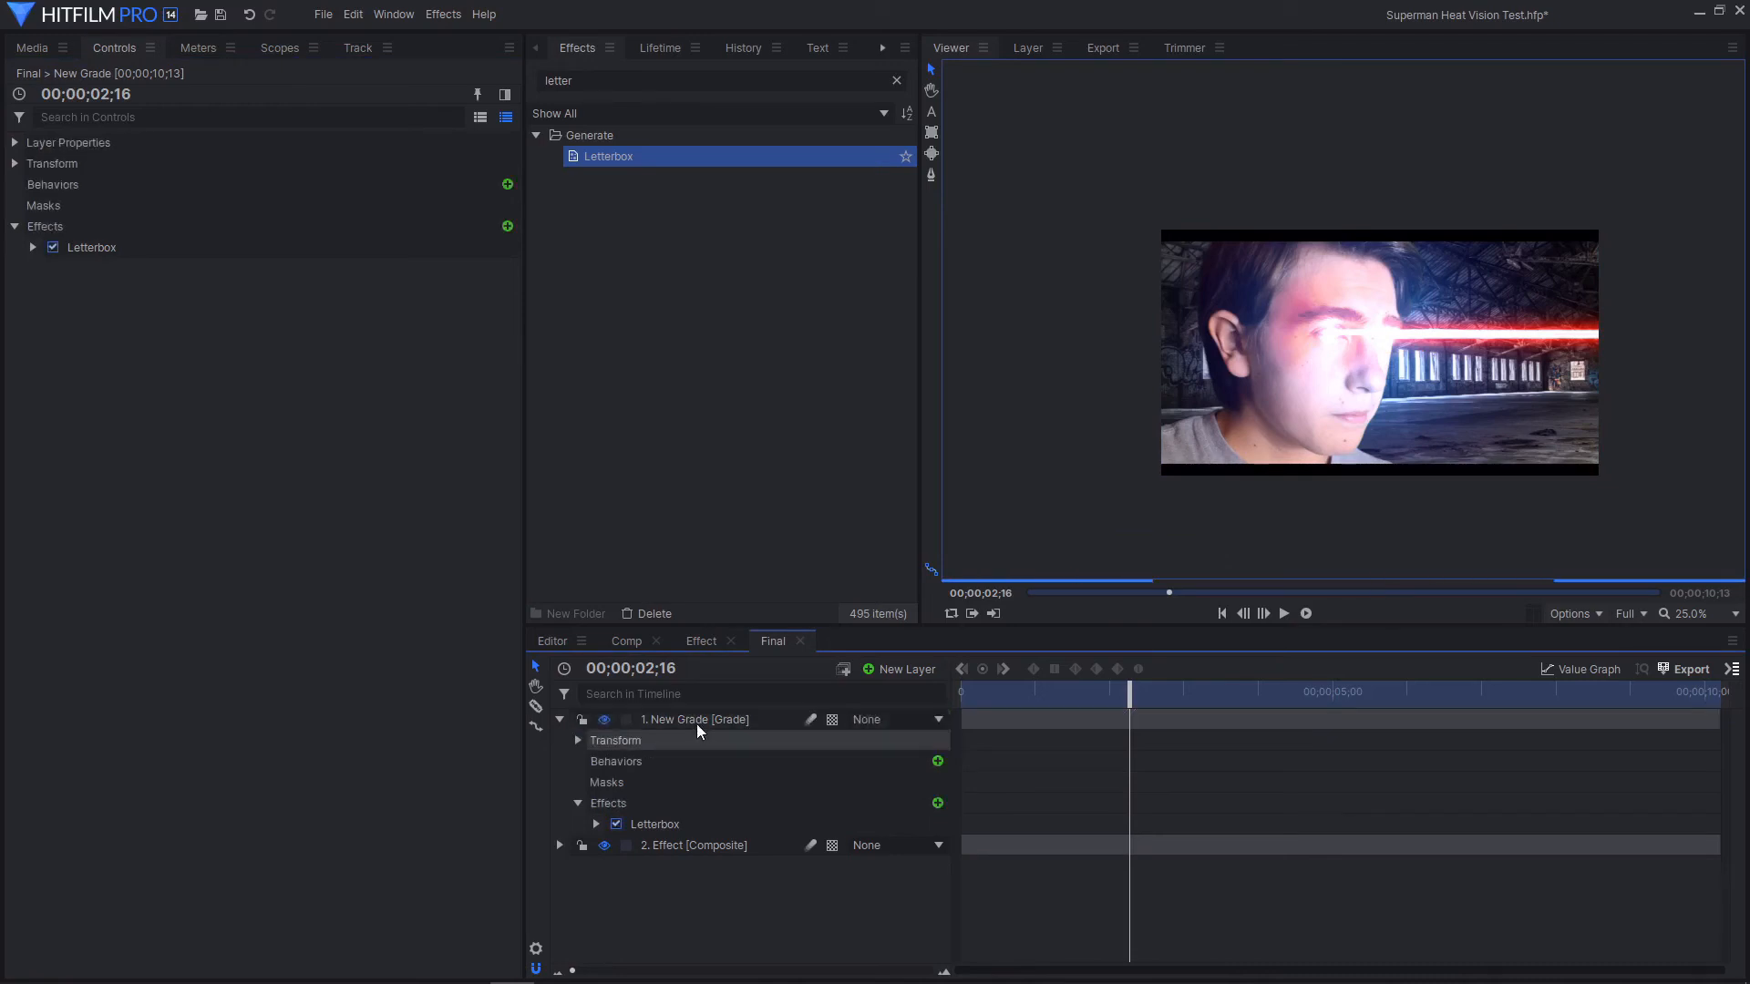
{"action": "double_click", "coordinate": [696, 720]}
{"action": "type", "text": "Letter Box"}
{"action": "key", "text": "Return"}
{"action": "left_click", "coordinate": [559, 720]}
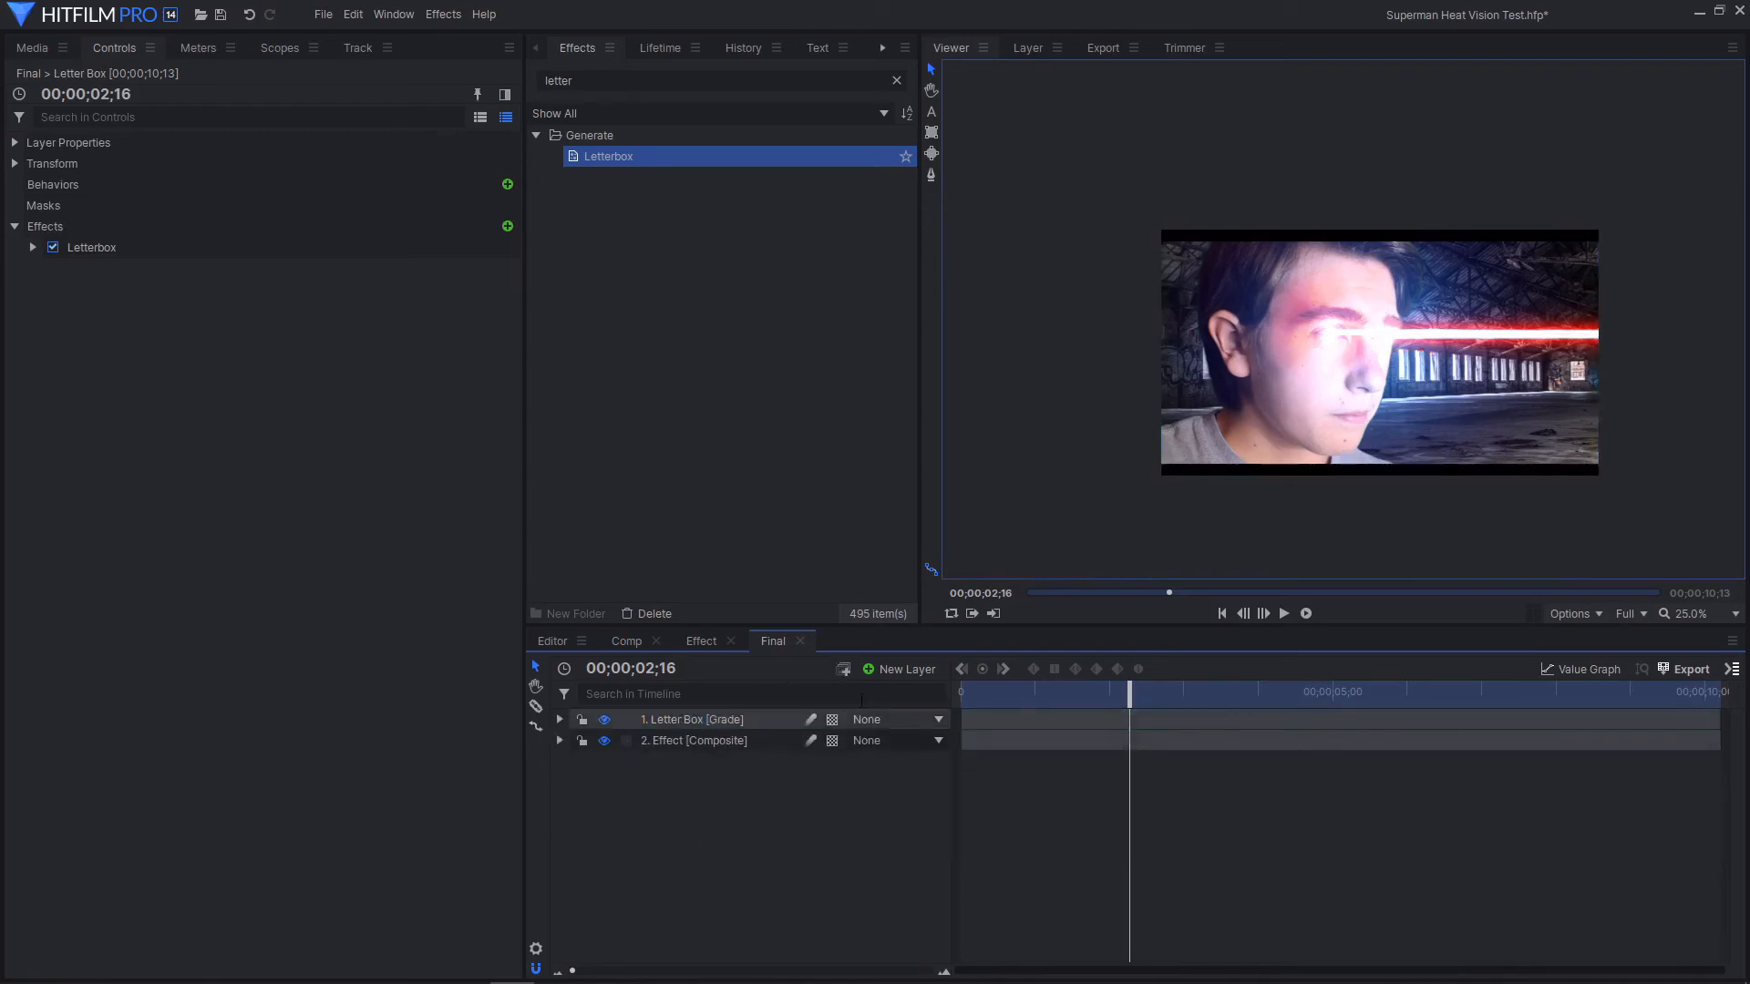
Add a second grade layer directly beneath Letter Box and search the effects for "shake"
{"action": "left_click", "coordinate": [903, 670]}
{"action": "left_click", "coordinate": [942, 729]}
{"action": "left_click_drag", "start_coordinate": [745, 727], "coordinate": [743, 749]}
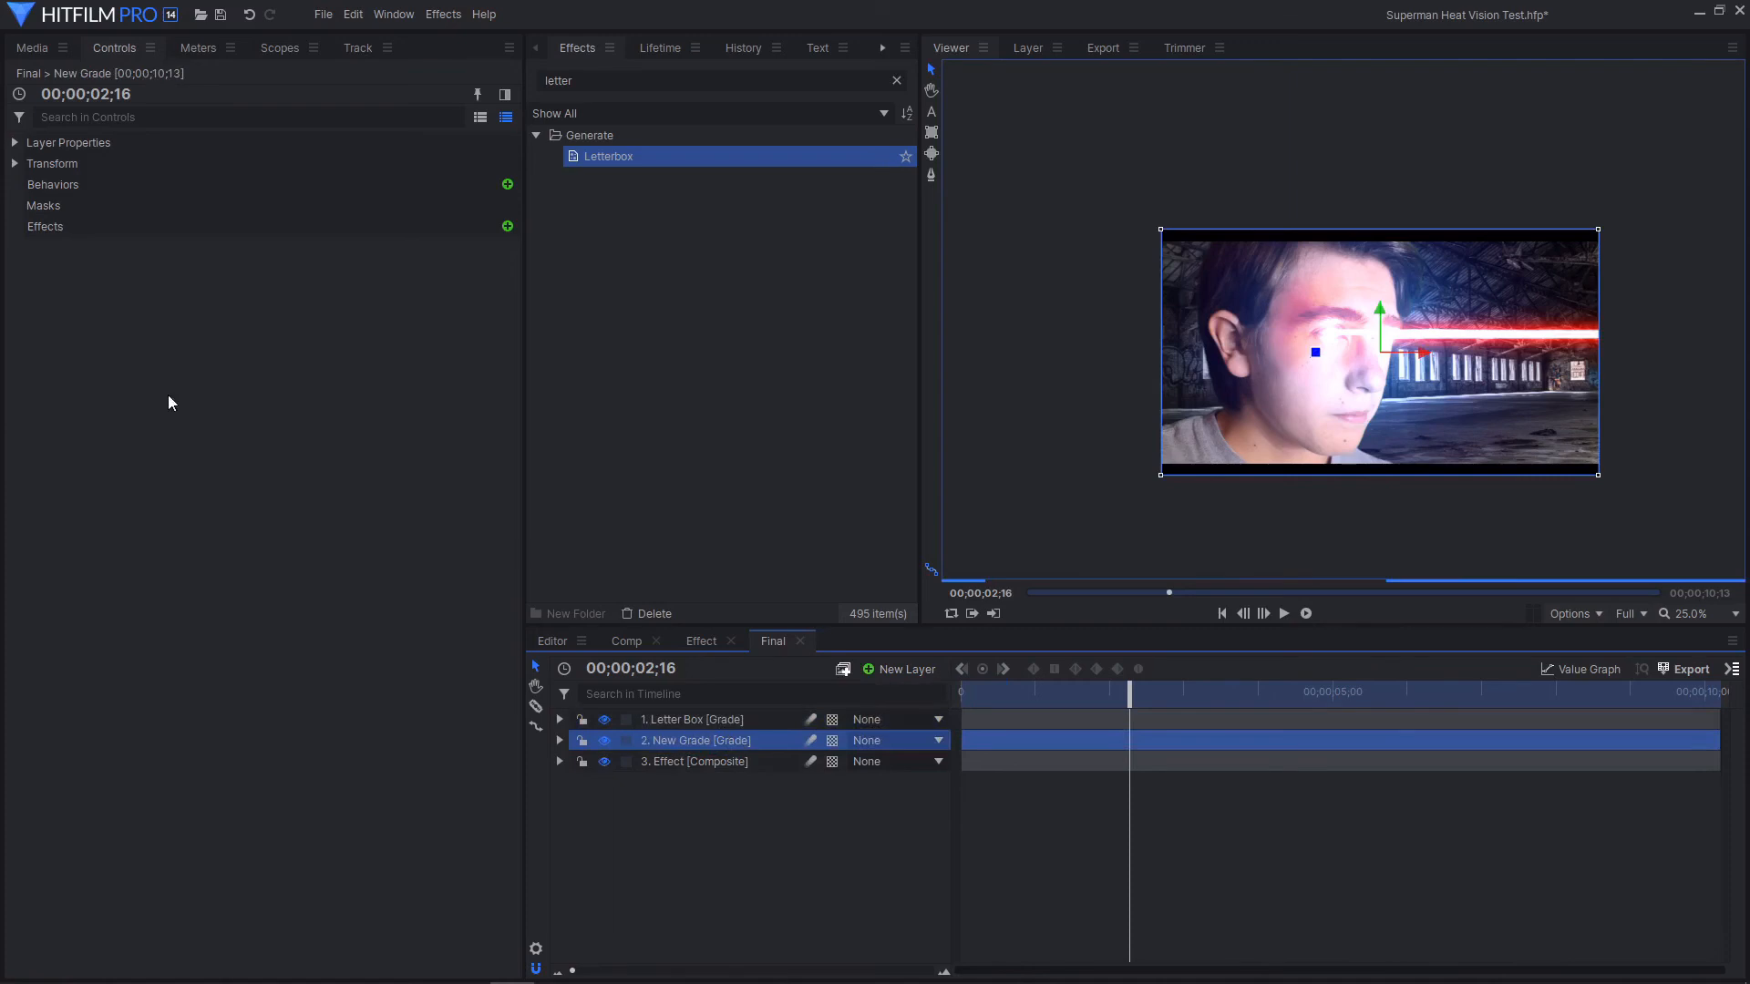
{"action": "left_click_drag", "start_coordinate": [599, 80], "coordinate": [328, 86]}
{"action": "type", "text": "shak"}
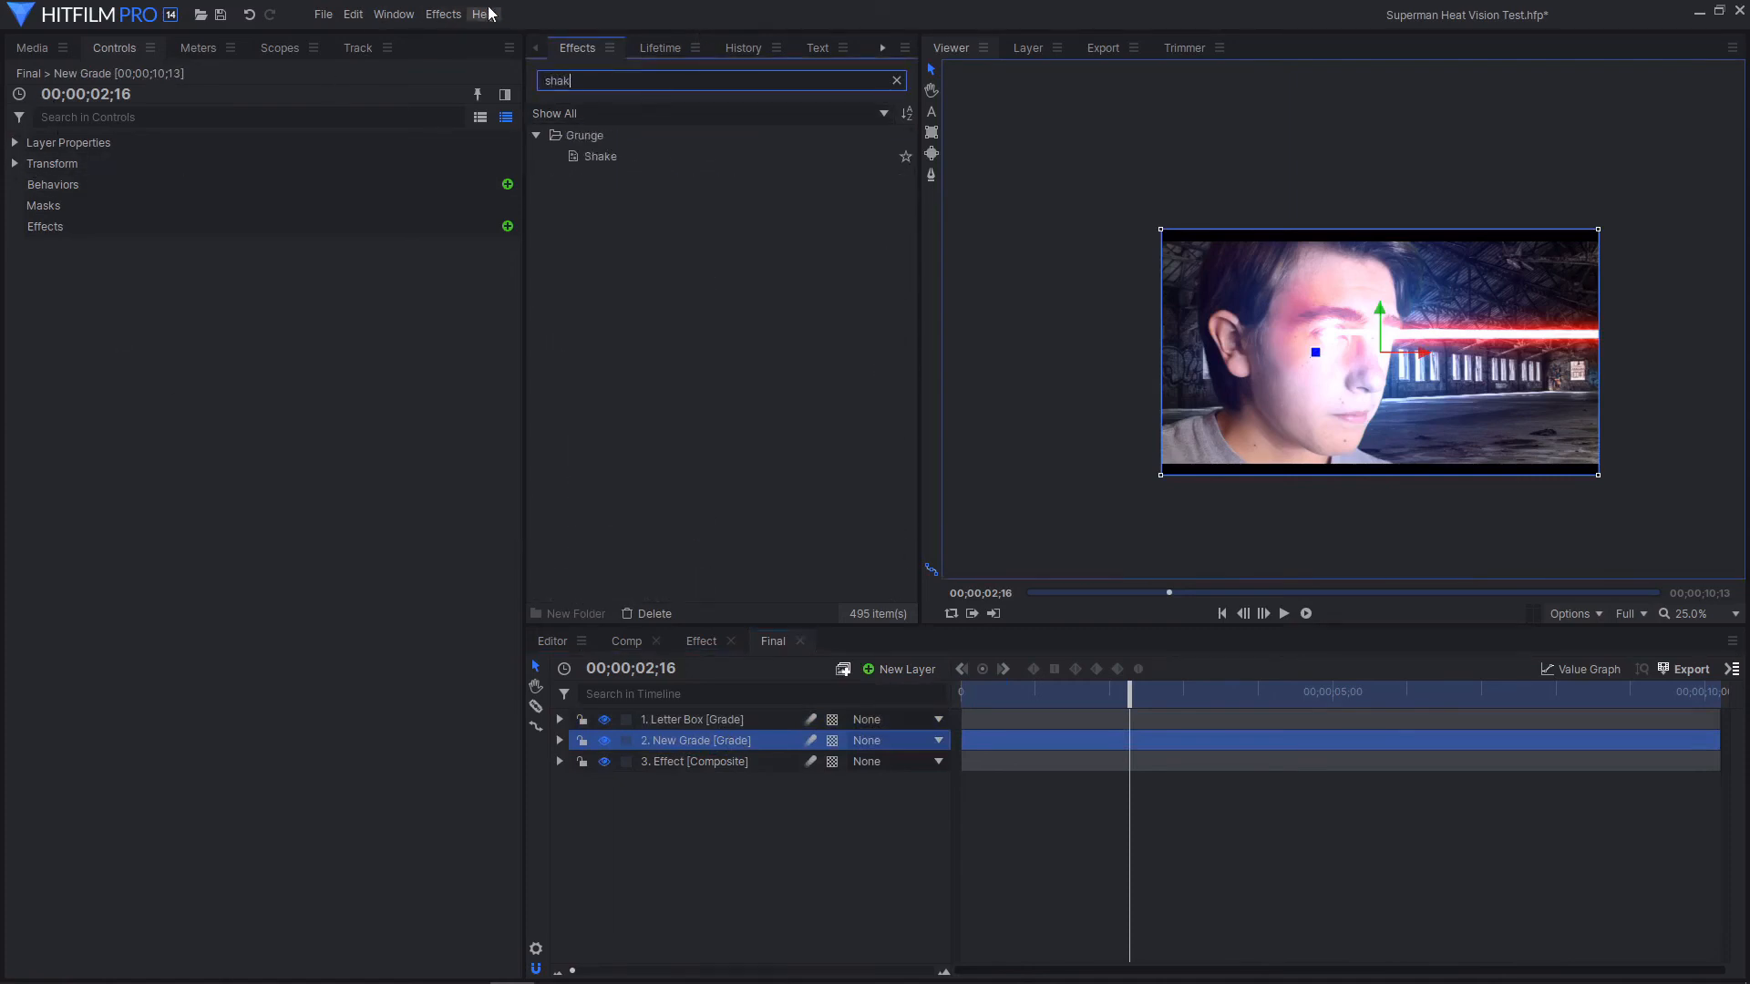
{"action": "type", "text": "e"}
{"action": "left_click", "coordinate": [613, 156]}
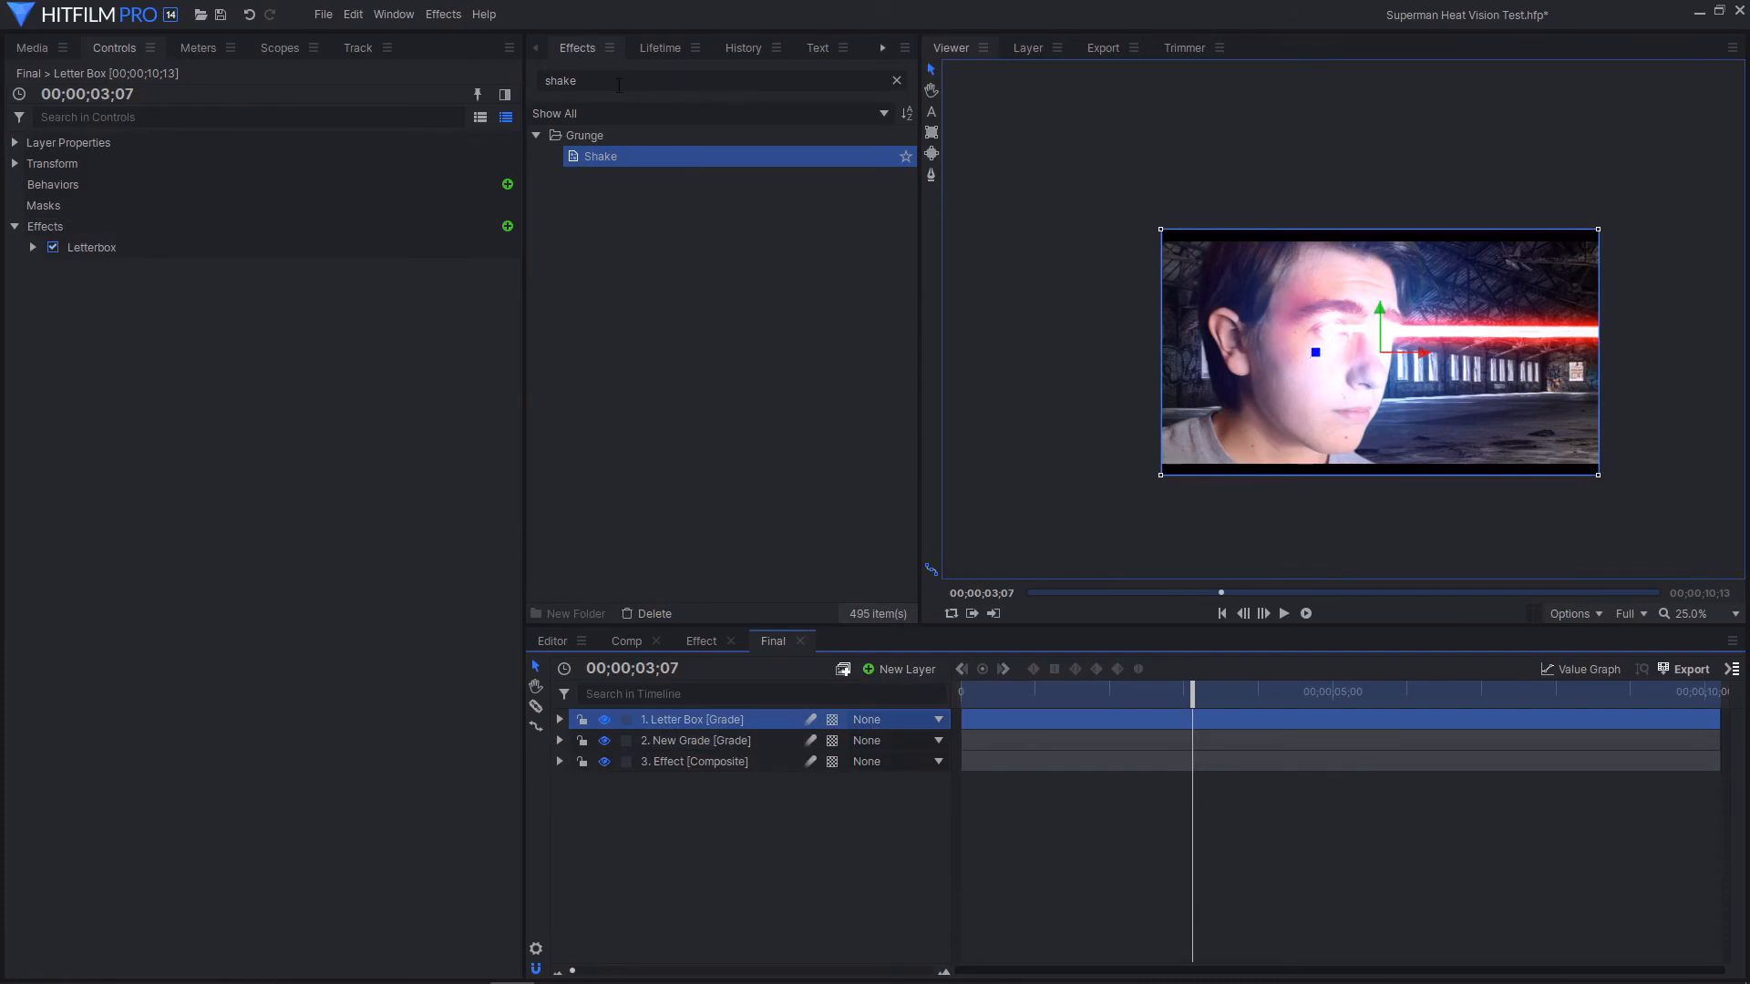
Search the effects for "lens" and apply Lens Dirt to the Letter Box layer, above its Letterbox effect
{"action": "left_click_drag", "start_coordinate": [583, 80], "coordinate": [513, 68]}
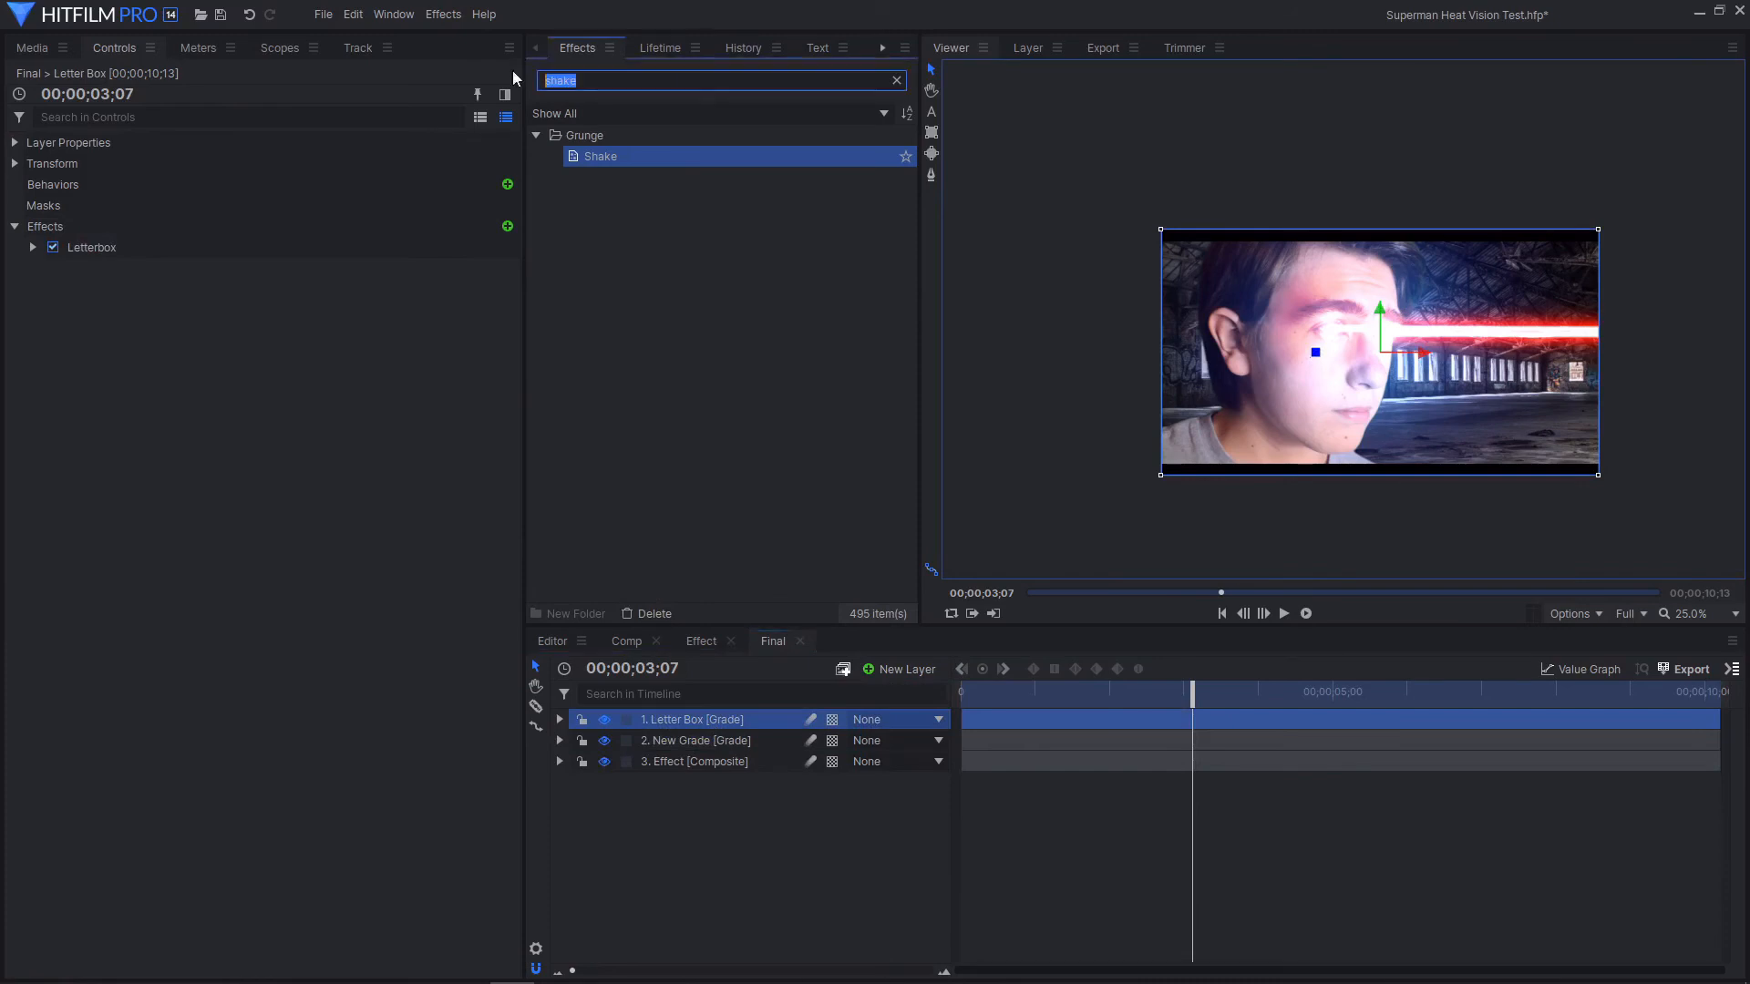
{"action": "key", "text": "BackSpace"}
{"action": "type", "text": "lne"}
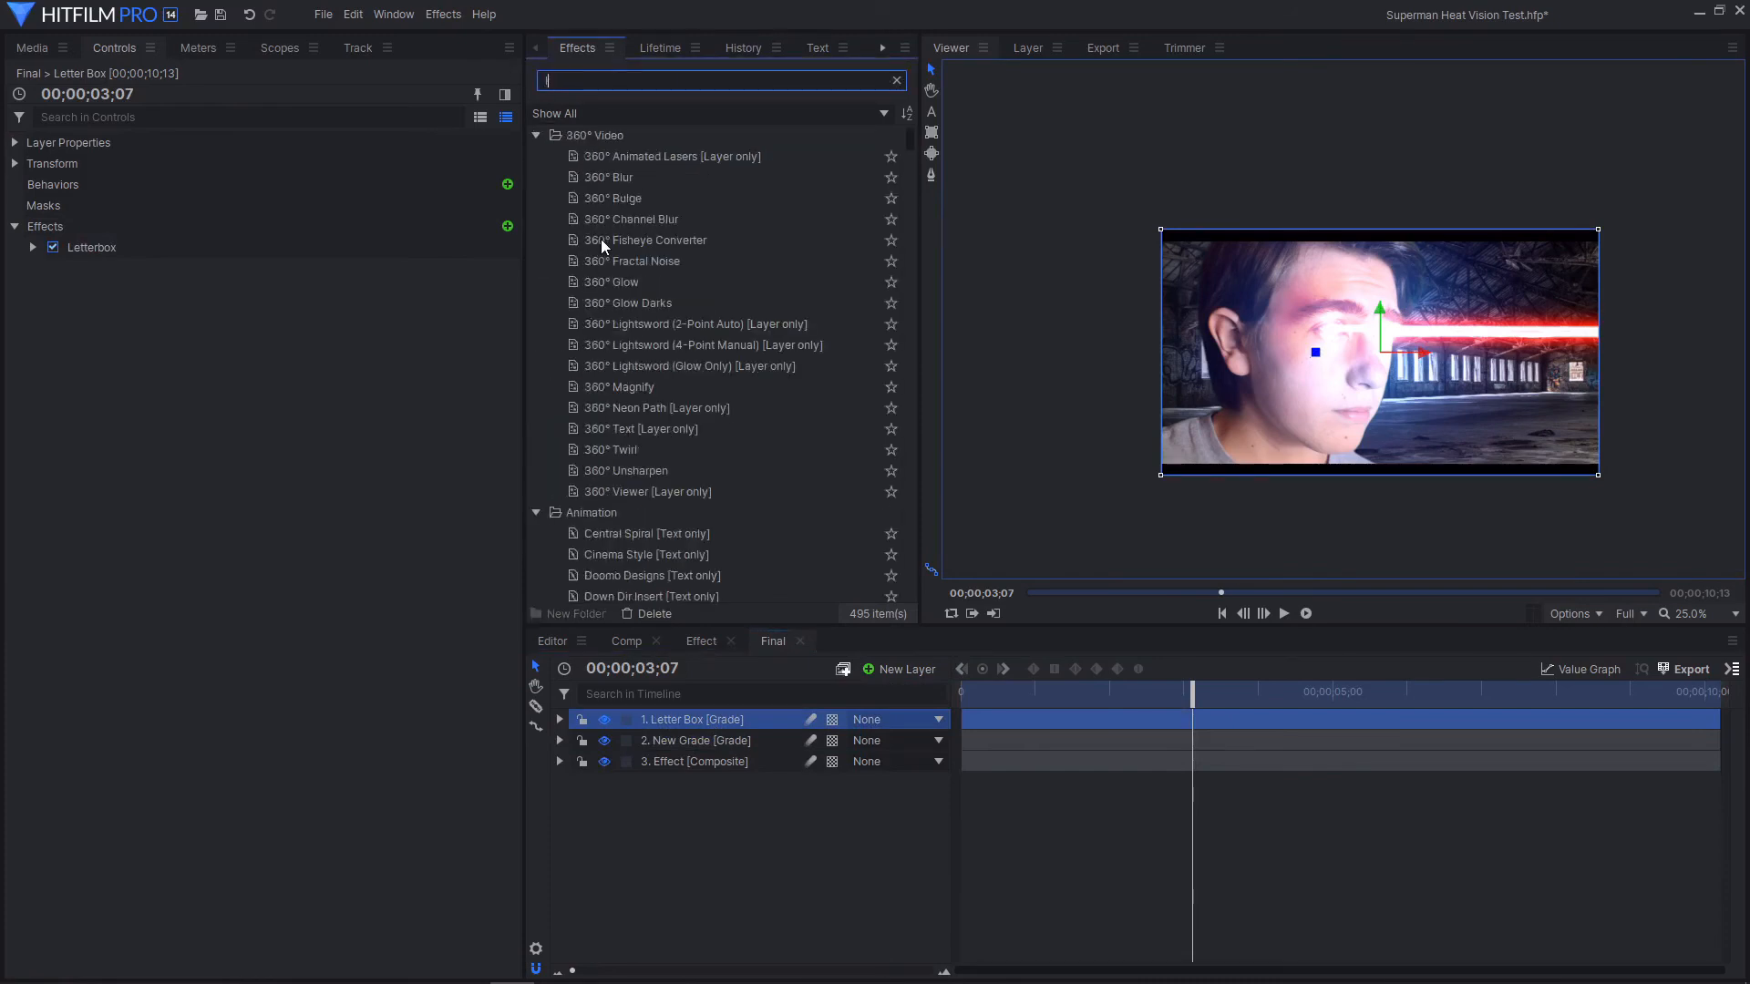
{"action": "key", "text": "BackSpace"}
{"action": "key", "text": "BackSpace"}
{"action": "type", "text": "ens"}
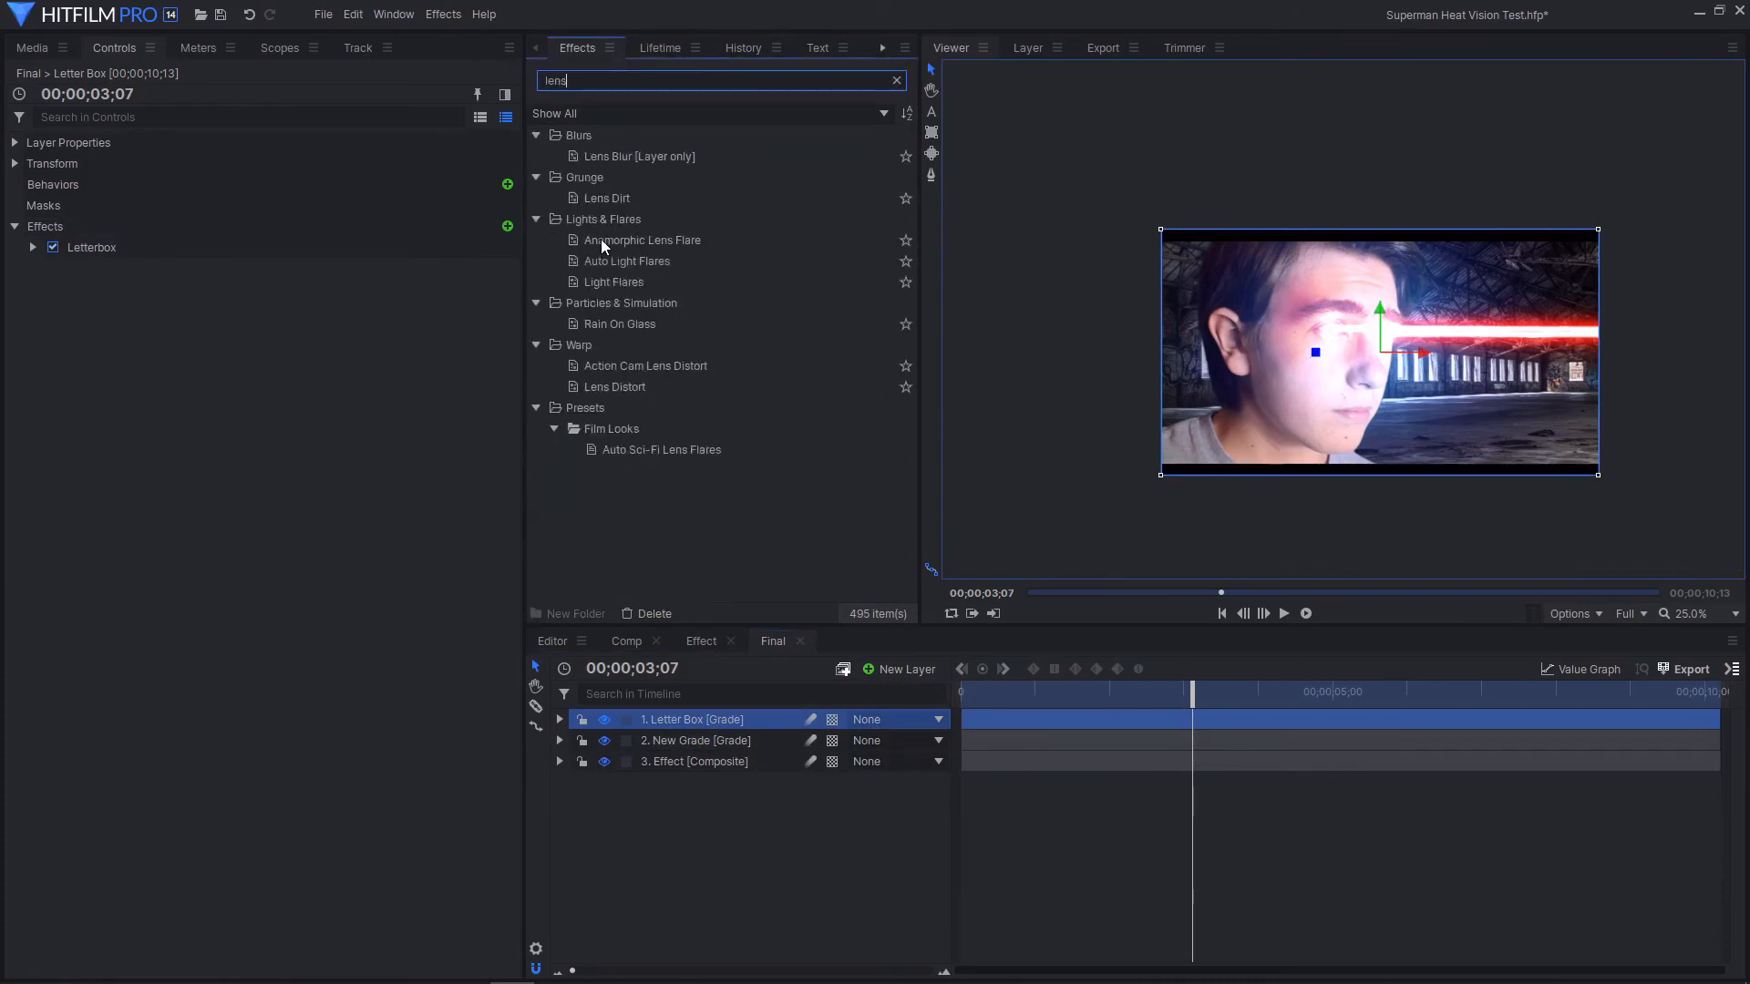
{"action": "left_click_drag", "start_coordinate": [607, 198], "coordinate": [30, 239]}
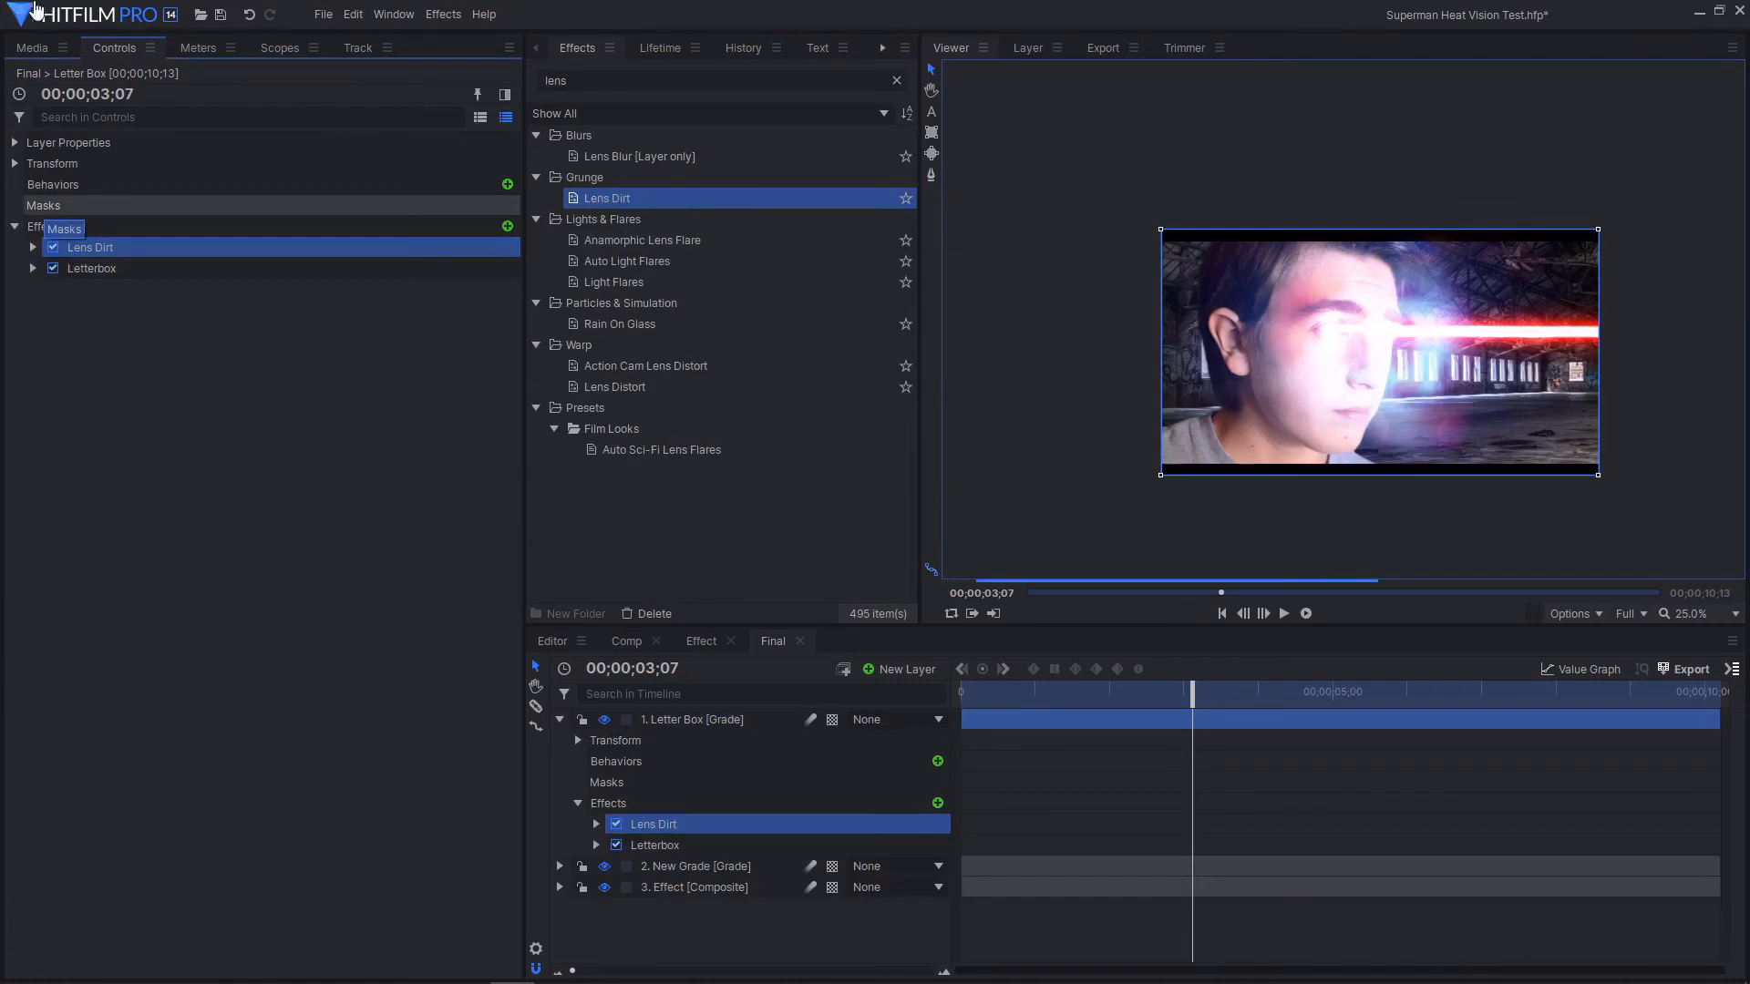
Scale the viewer to fit and add LensDirt_7.JPG as the bottom layer, beneath the Effect composite
{"action": "scroll", "coordinate": [1461, 330], "scroll_direction": "up", "scroll_amount": 1}
{"action": "scroll", "coordinate": [1368, 358], "scroll_direction": "down", "scroll_amount": 1}
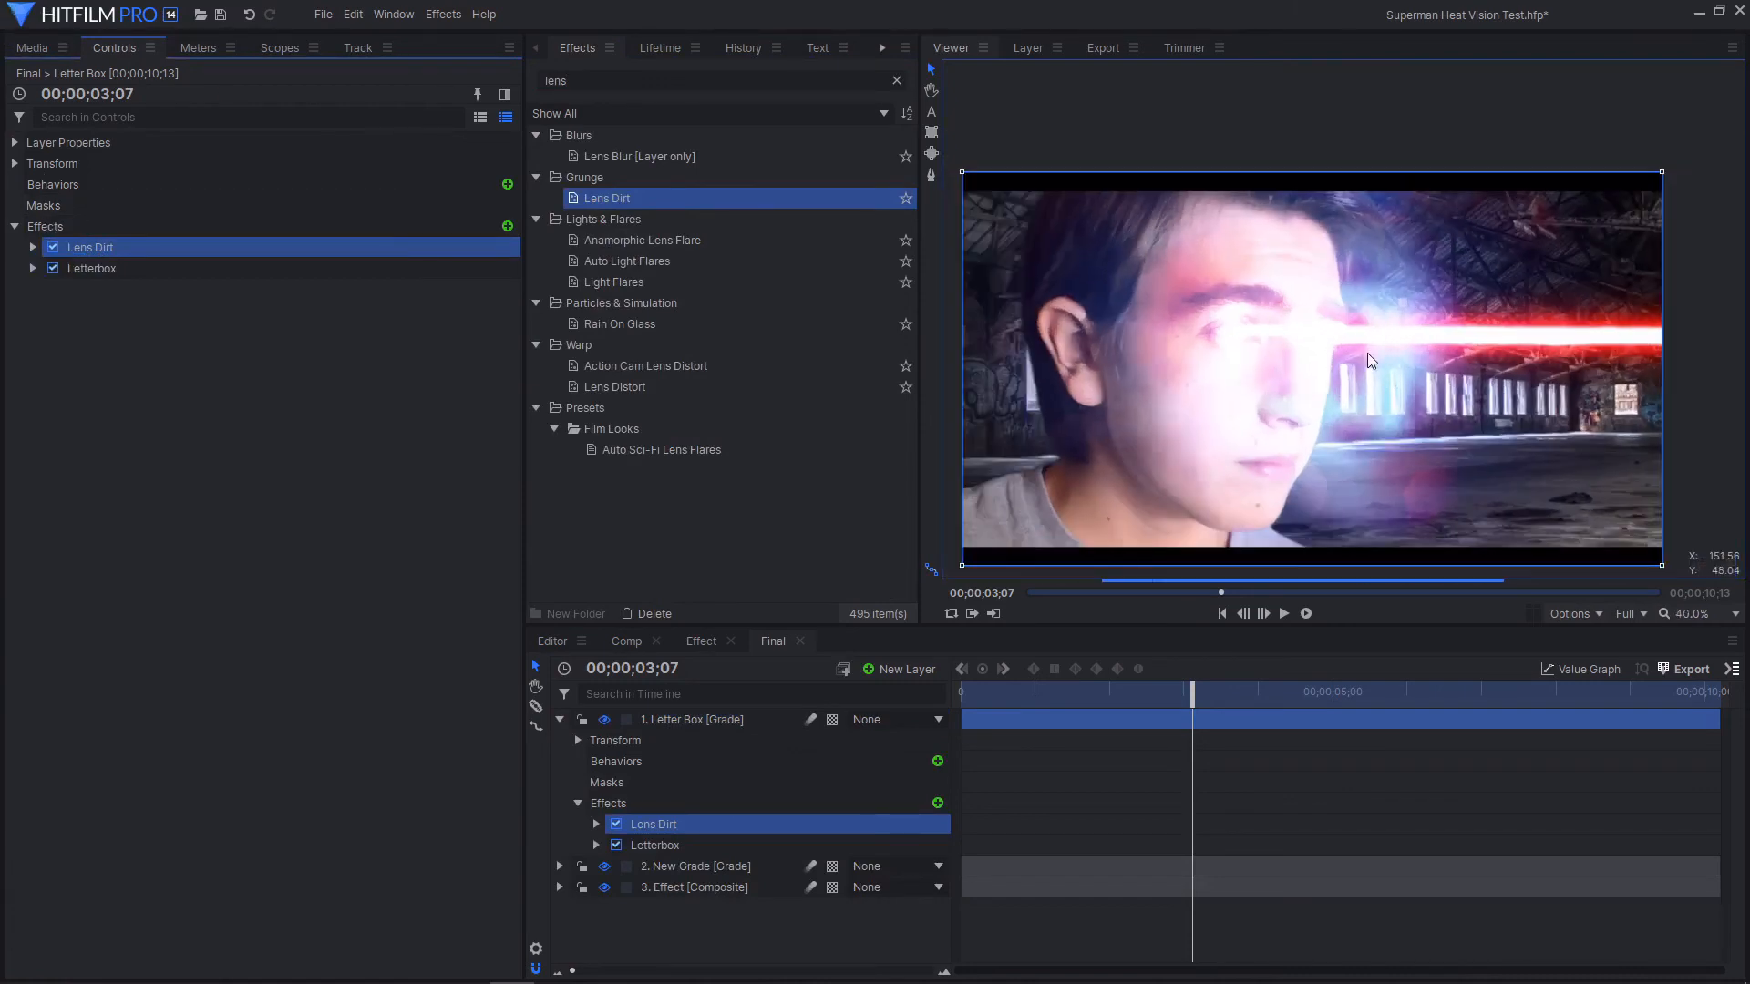
{"action": "left_click", "coordinate": [1695, 614]}
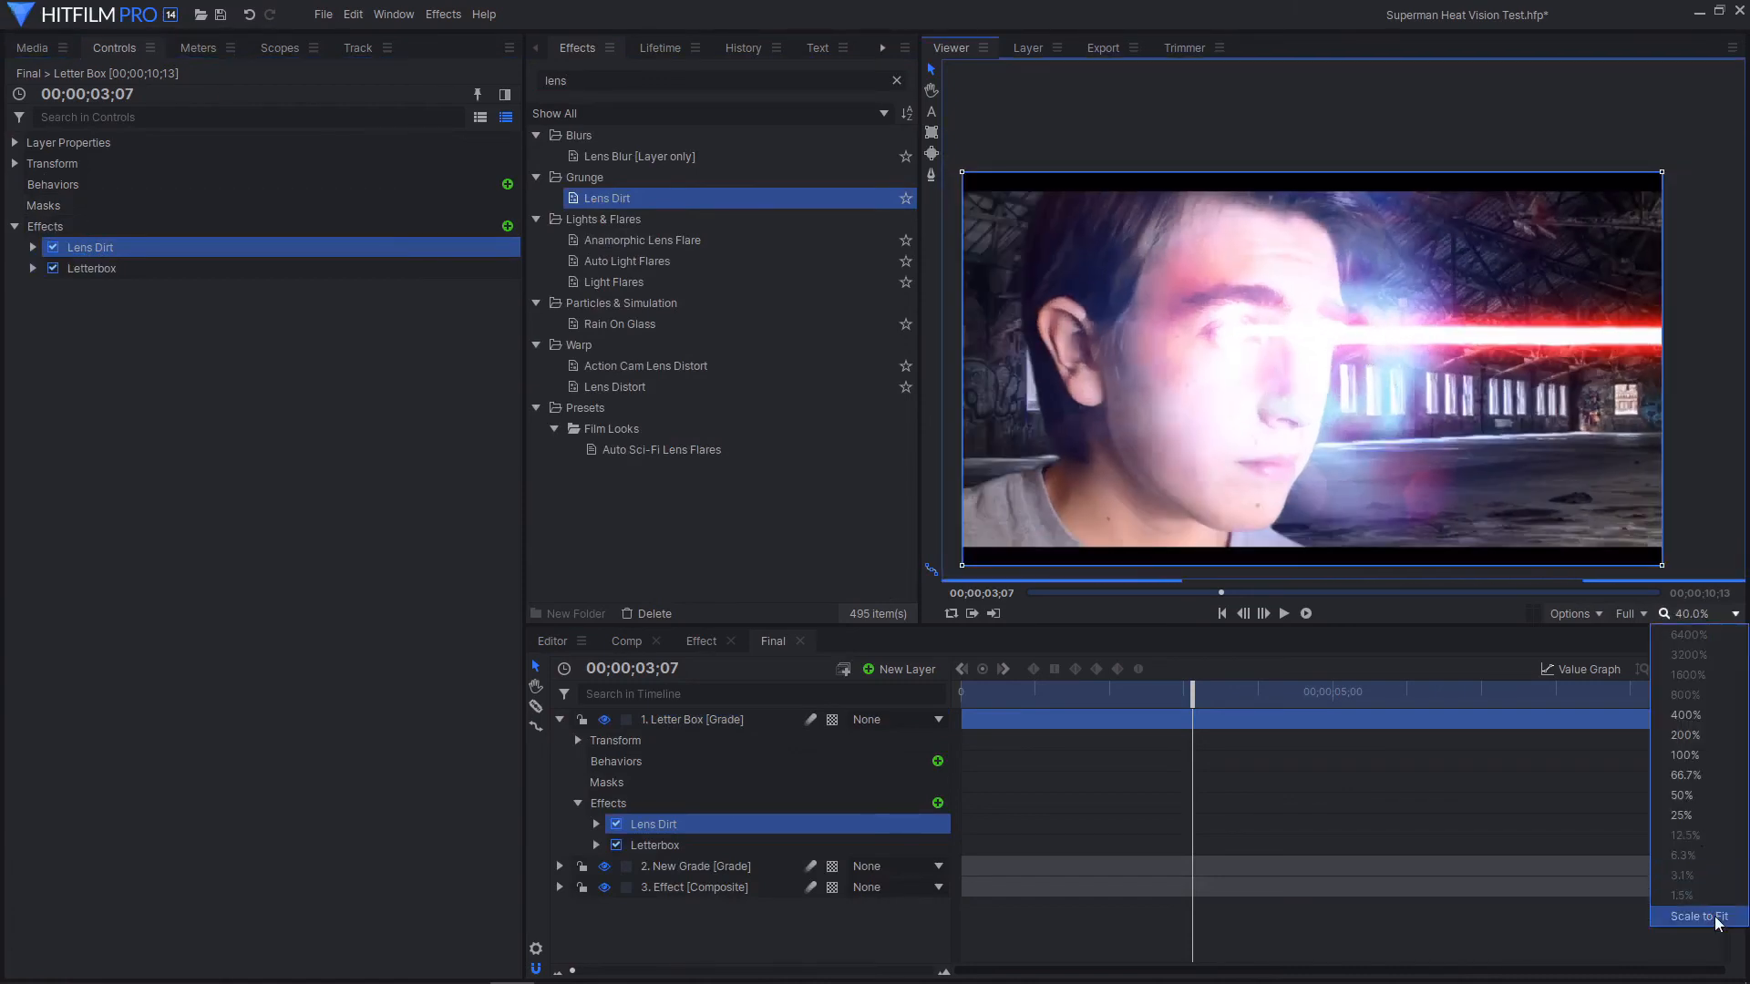
{"action": "left_click", "coordinate": [1695, 911]}
{"action": "left_click", "coordinate": [32, 47]}
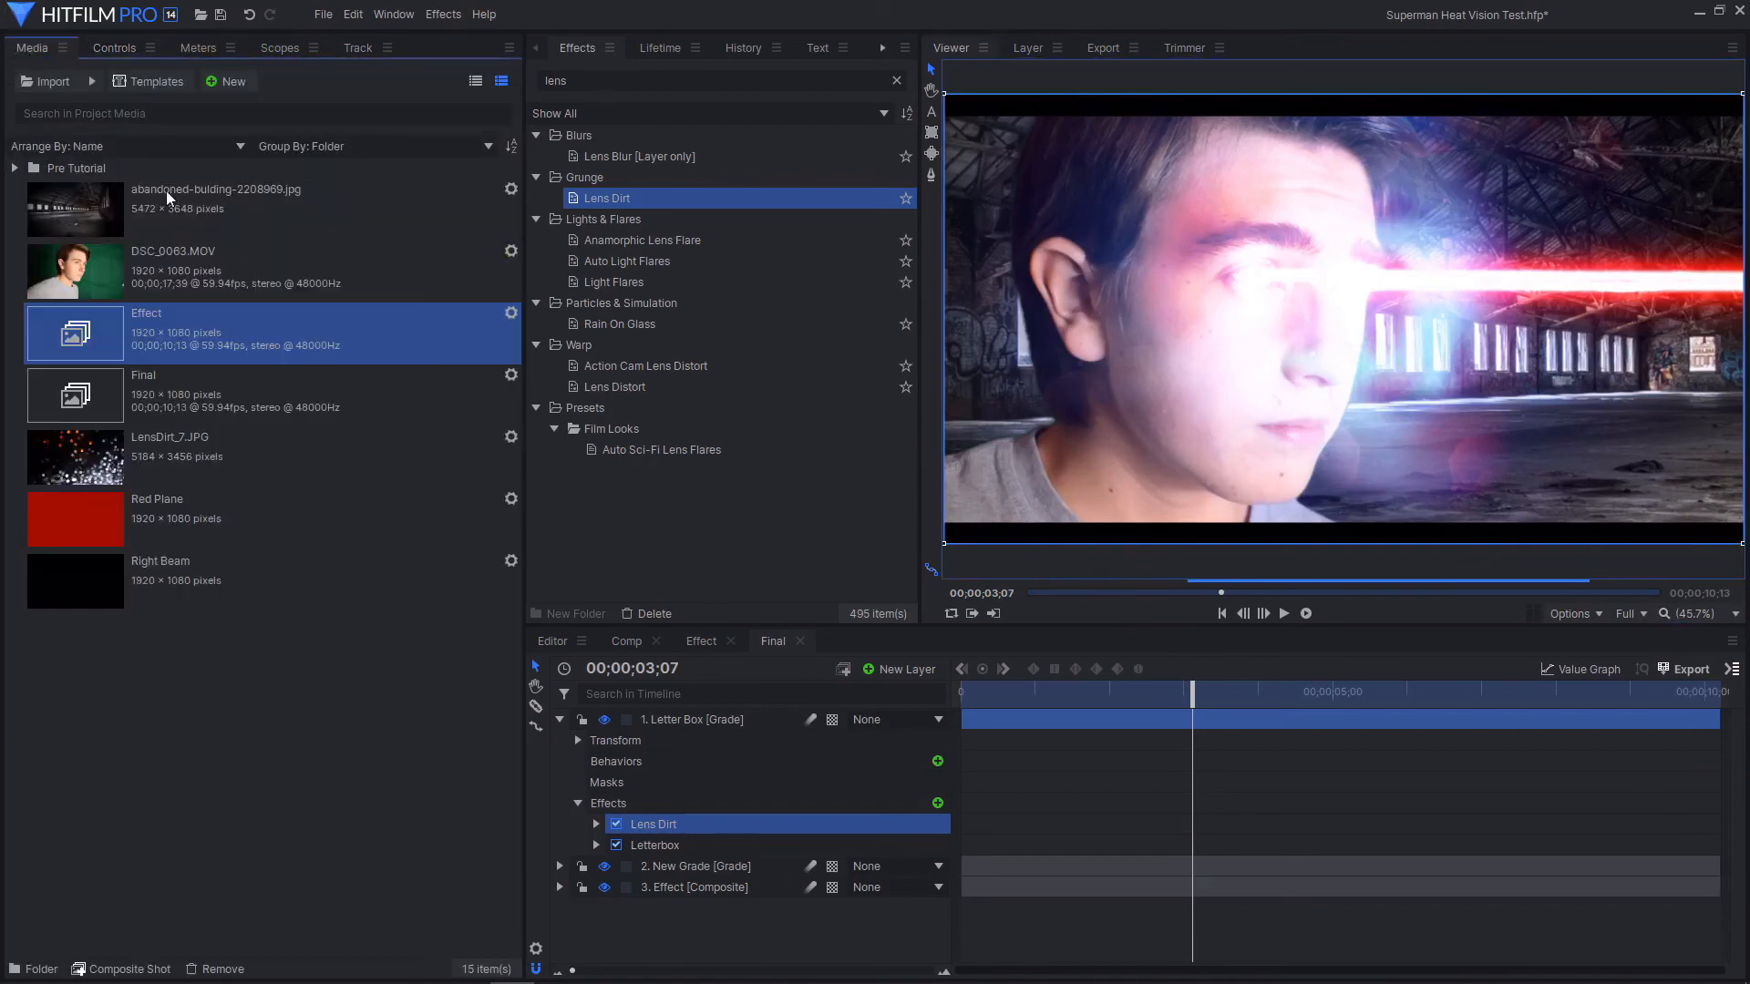
{"action": "left_click_drag", "start_coordinate": [141, 447], "coordinate": [145, 451]}
{"action": "left_click_drag", "start_coordinate": [638, 849], "coordinate": [715, 944]}
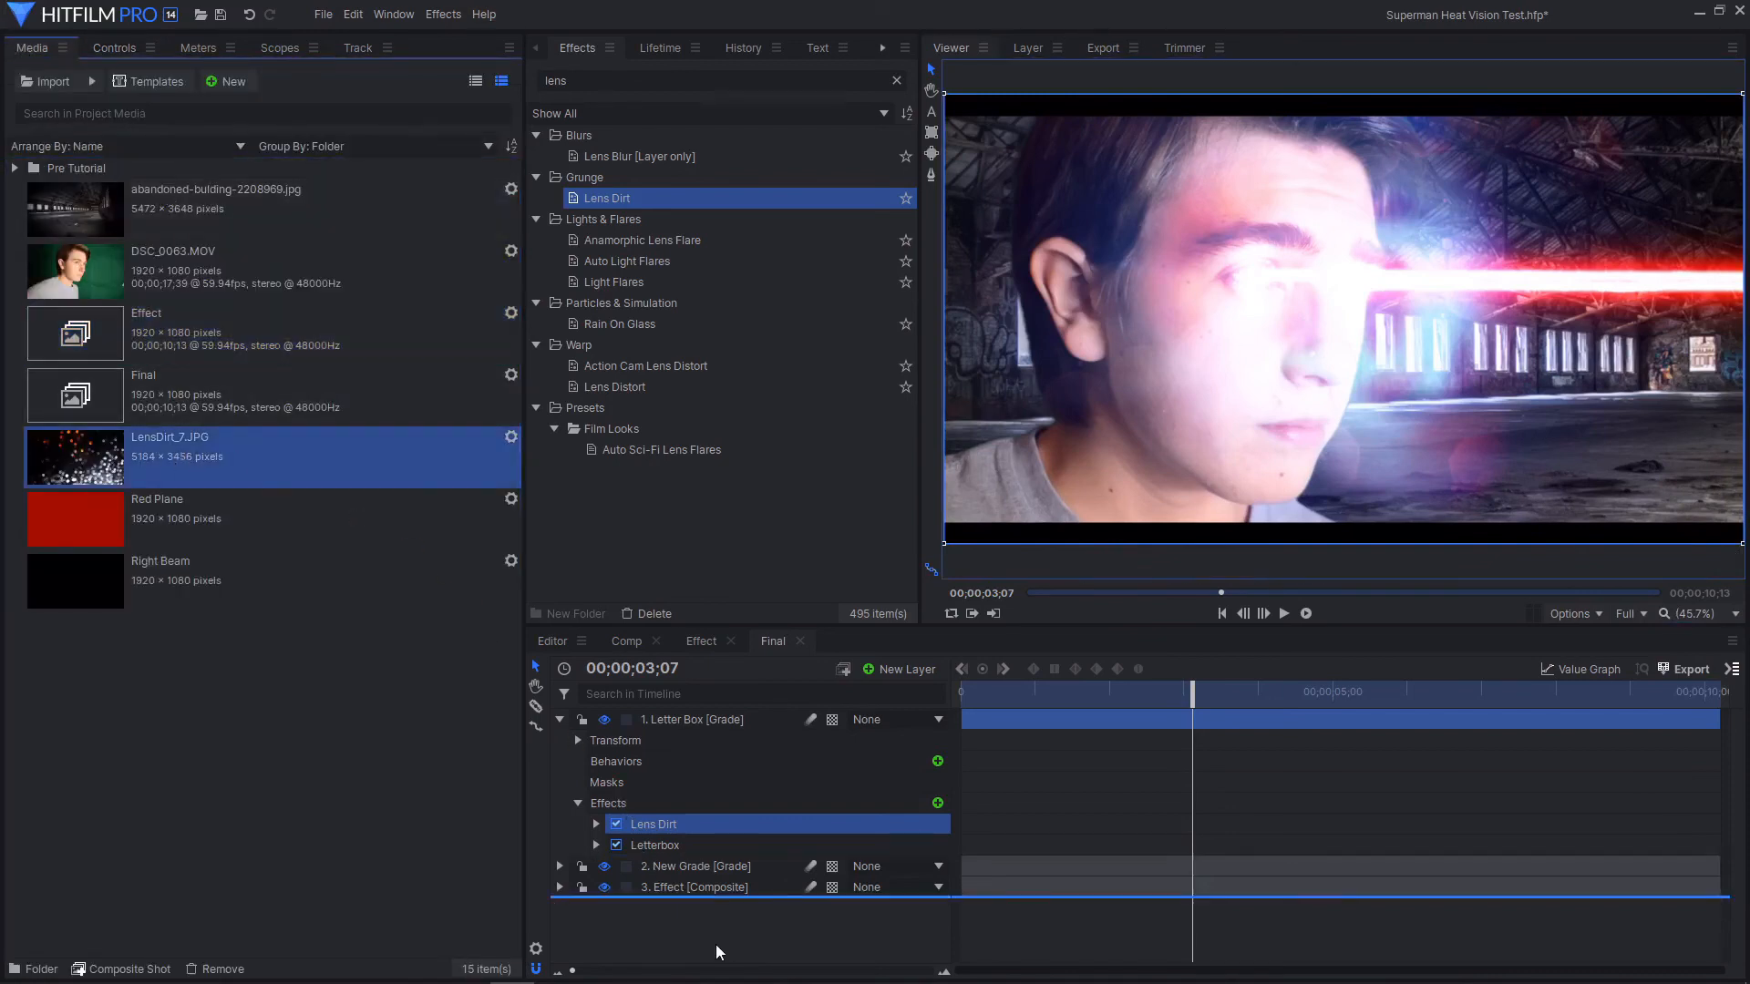
Hide the LensDirt_7.JPG layer in the Final composite shot
{"action": "left_click", "coordinate": [605, 907]}
{"action": "scroll", "coordinate": [1425, 363], "scroll_direction": "down", "scroll_amount": 4}
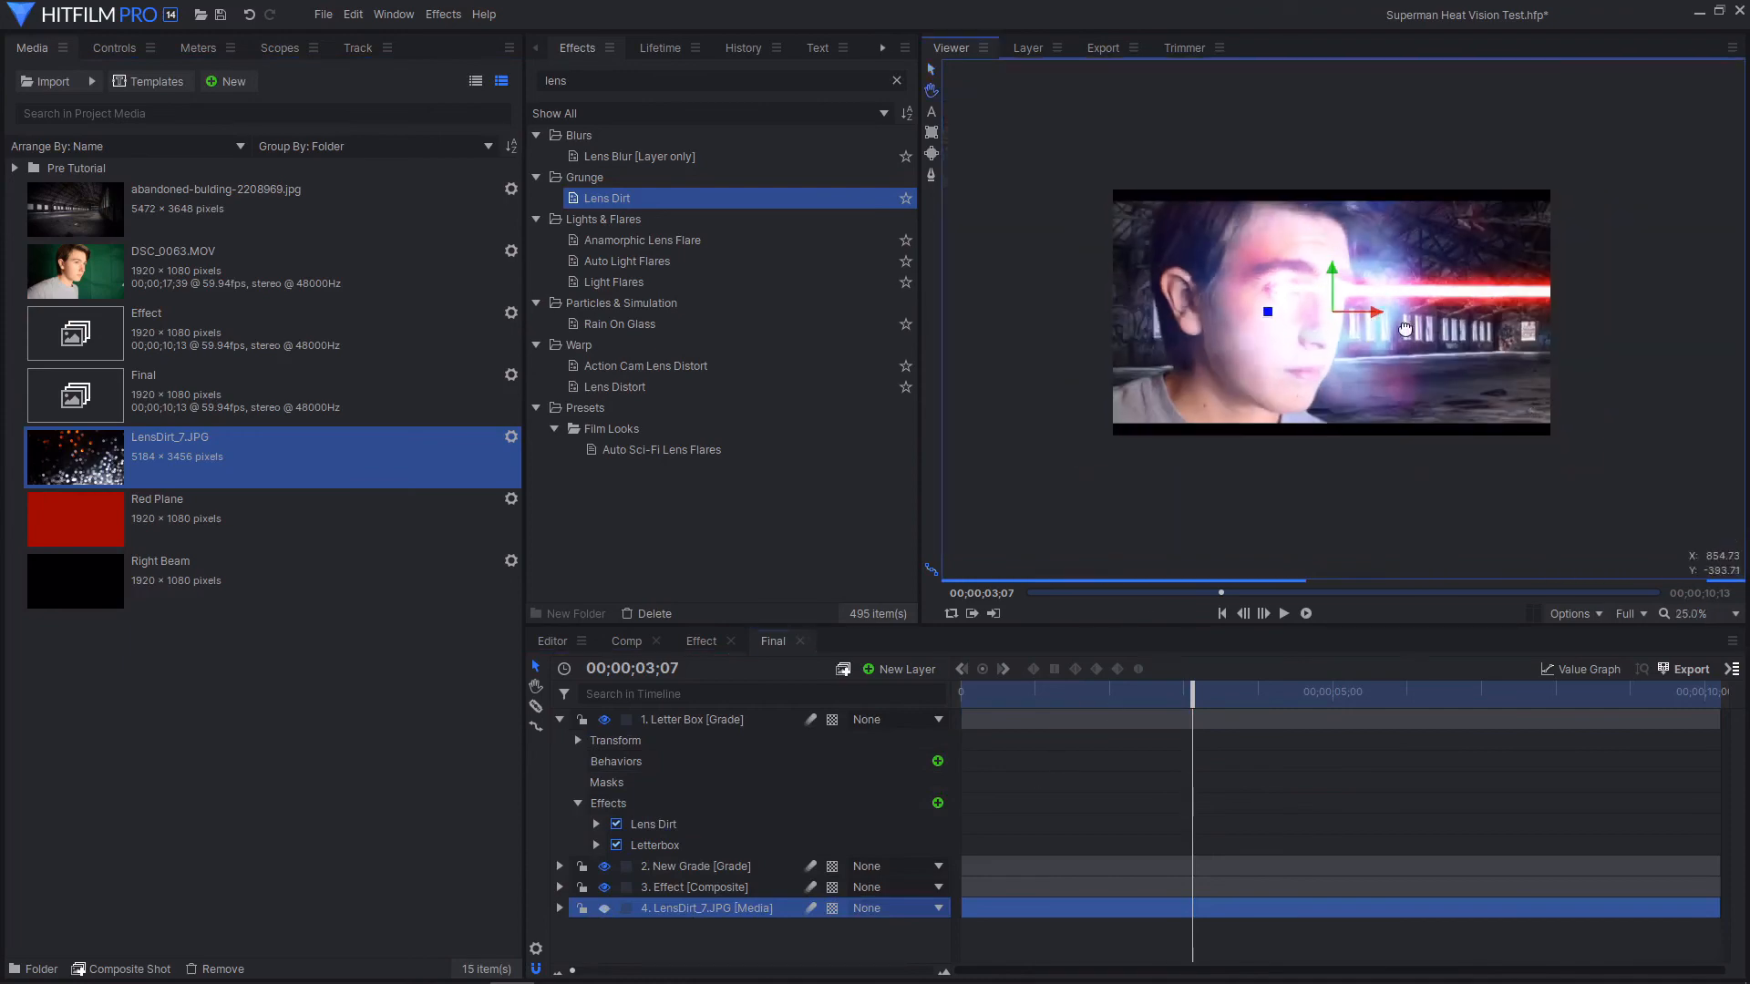
{"action": "left_click_drag", "start_coordinate": [1638, 516], "coordinate": [1270, 269]}
{"action": "left_click_drag", "start_coordinate": [1192, 211], "coordinate": [1353, 386]}
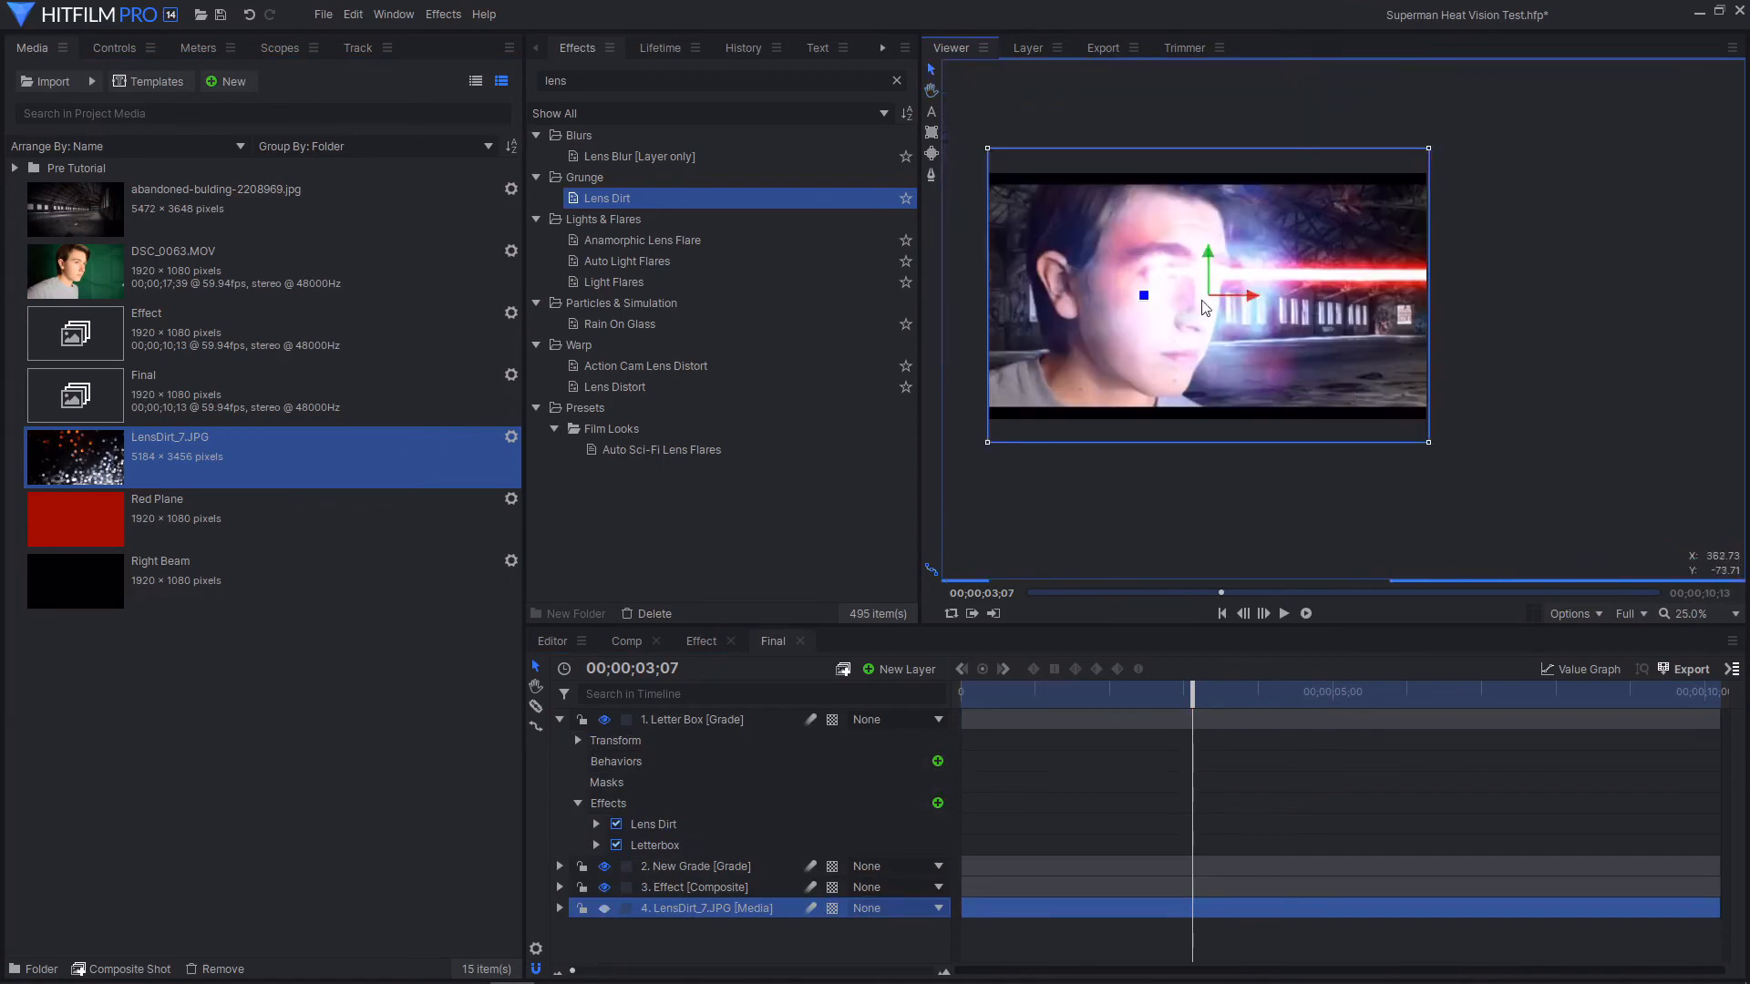
{"action": "scroll", "coordinate": [1175, 280], "scroll_direction": "up", "scroll_amount": 2}
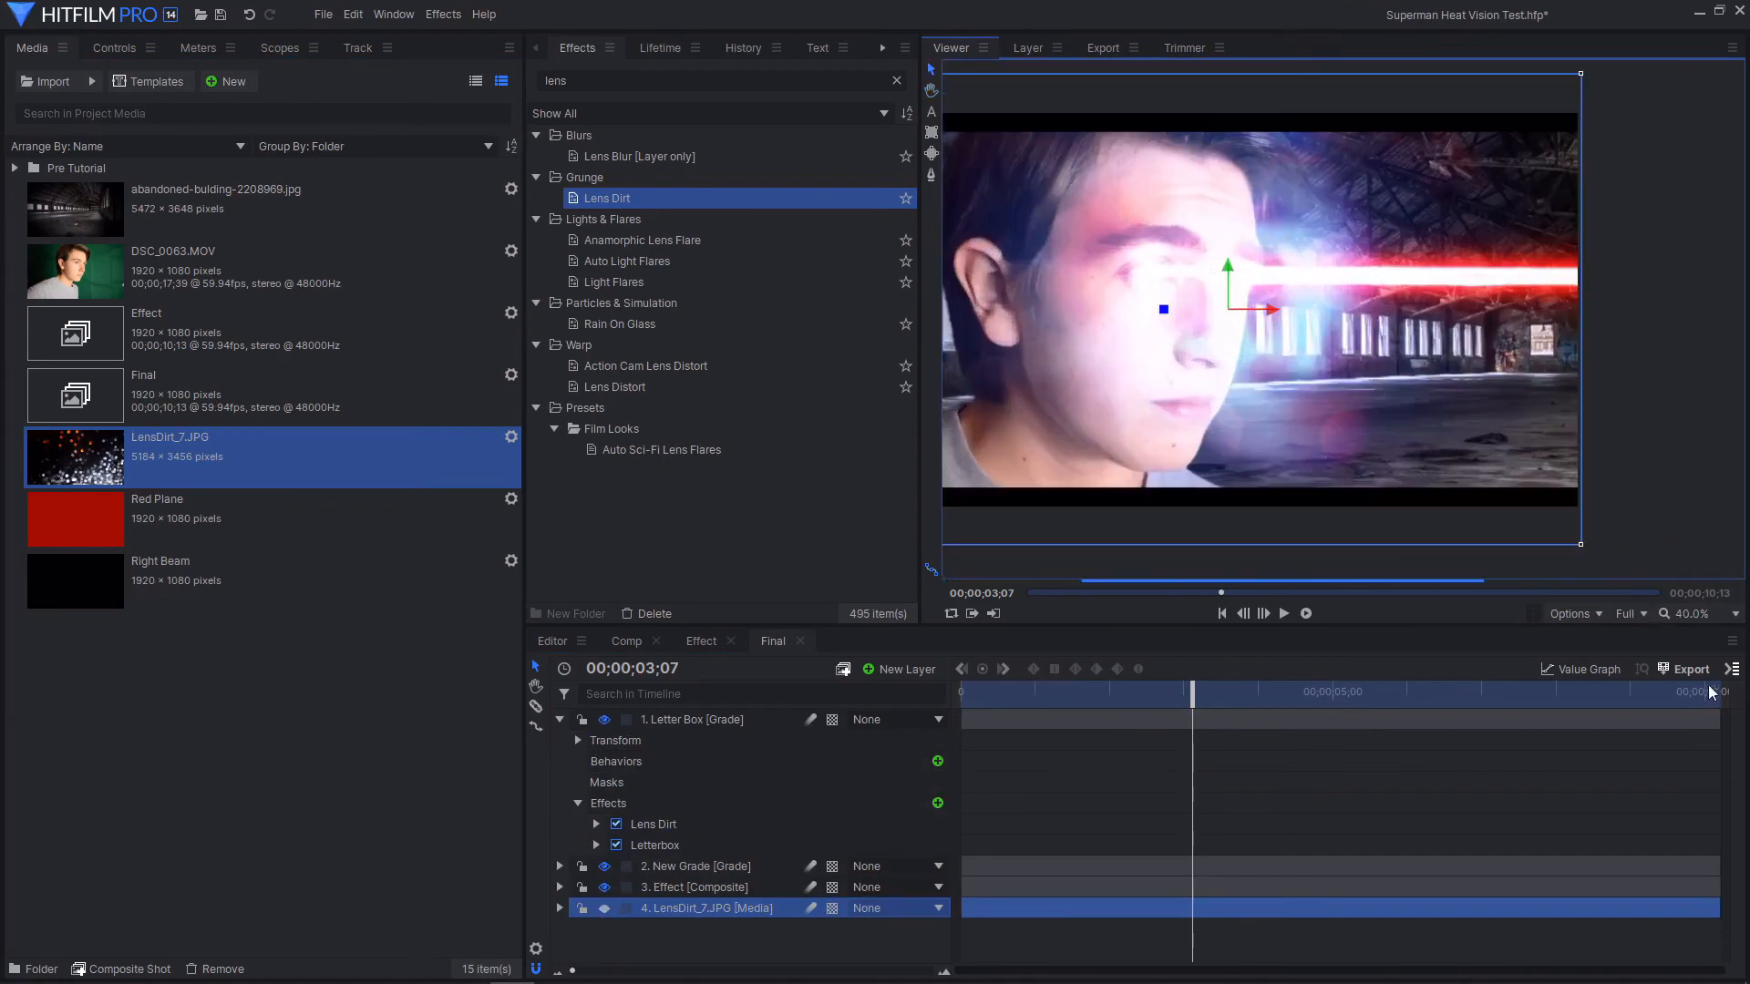
{"action": "left_click", "coordinate": [1734, 613]}
{"action": "left_click", "coordinate": [1686, 916]}
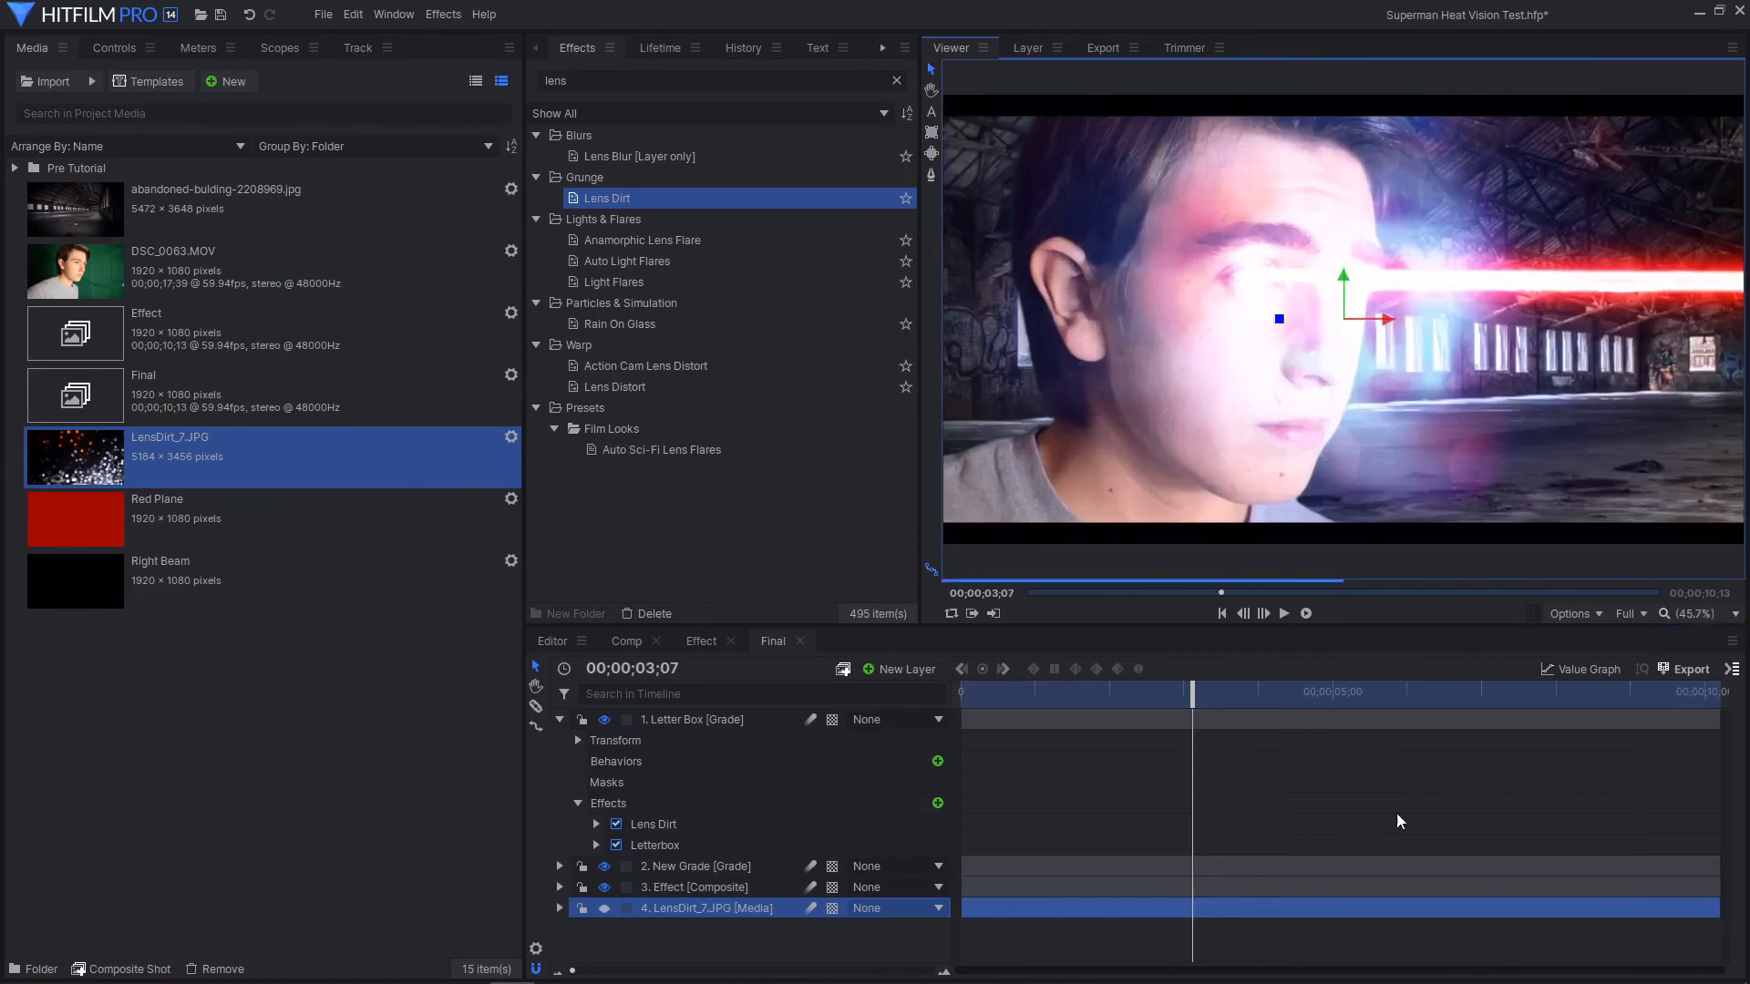
Set the Dirt Layer of the Letter Box layer's Lens Dirt effect to LensDirt_7.JPG
{"action": "left_click", "coordinate": [703, 648]}
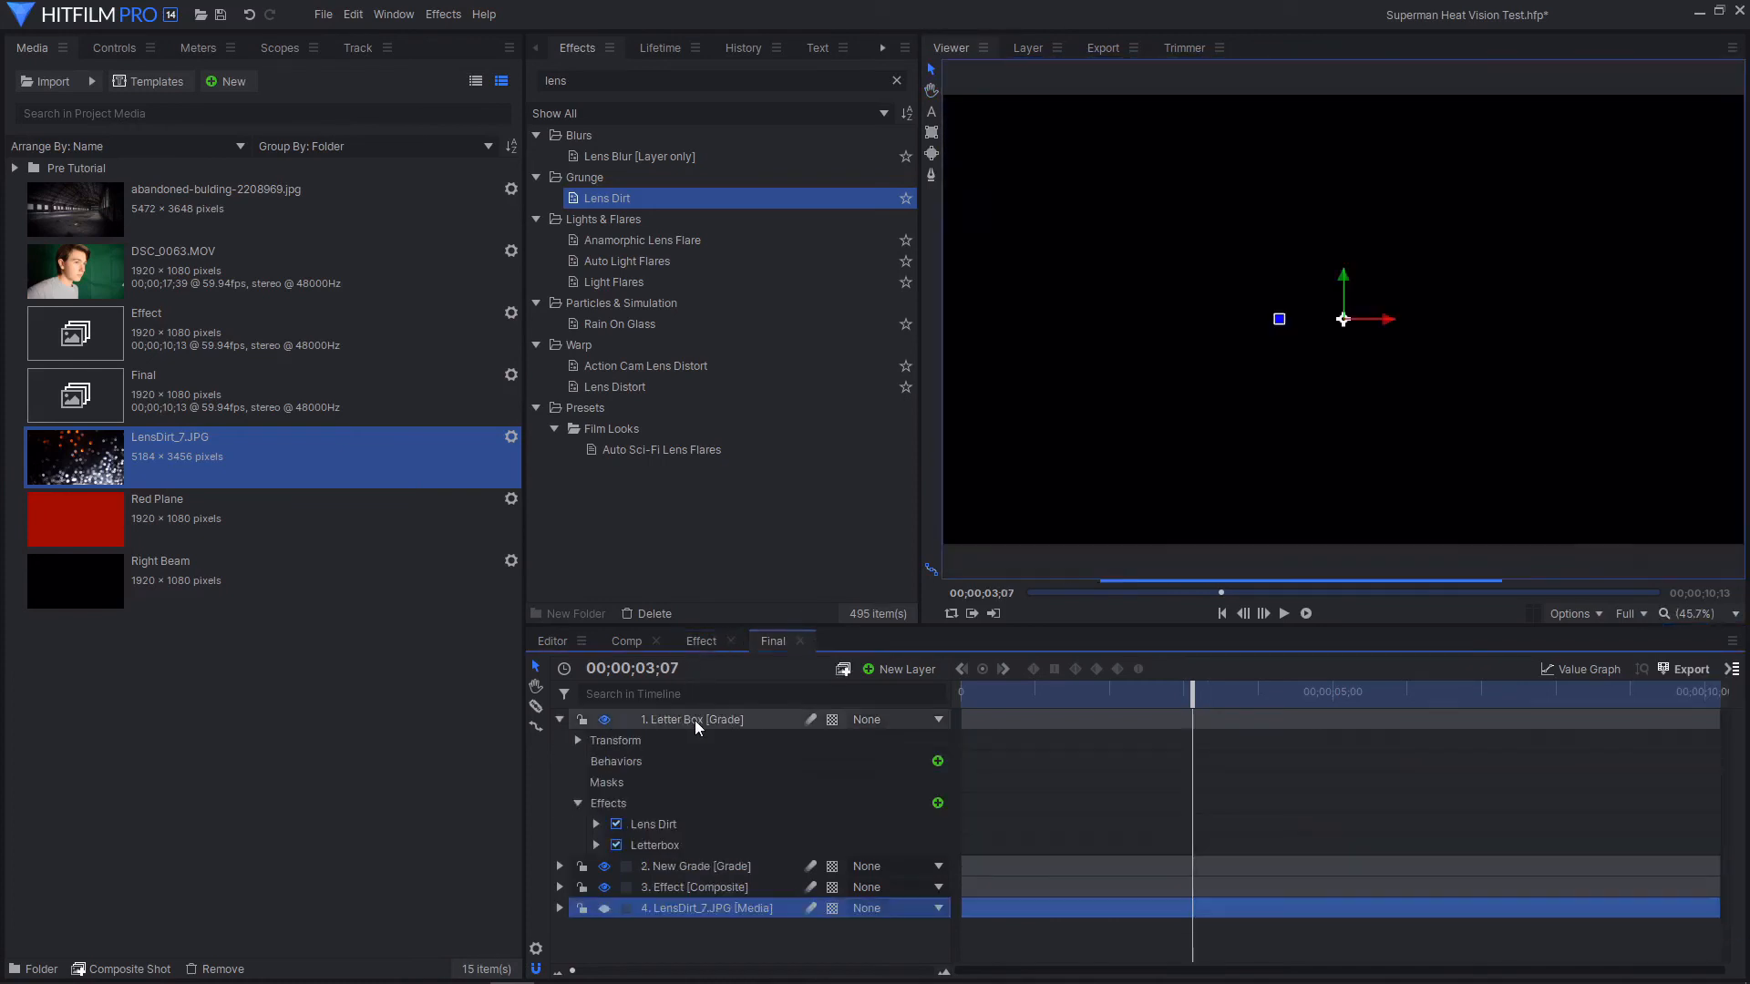
{"action": "left_click", "coordinate": [694, 720]}
{"action": "left_click", "coordinate": [694, 834]}
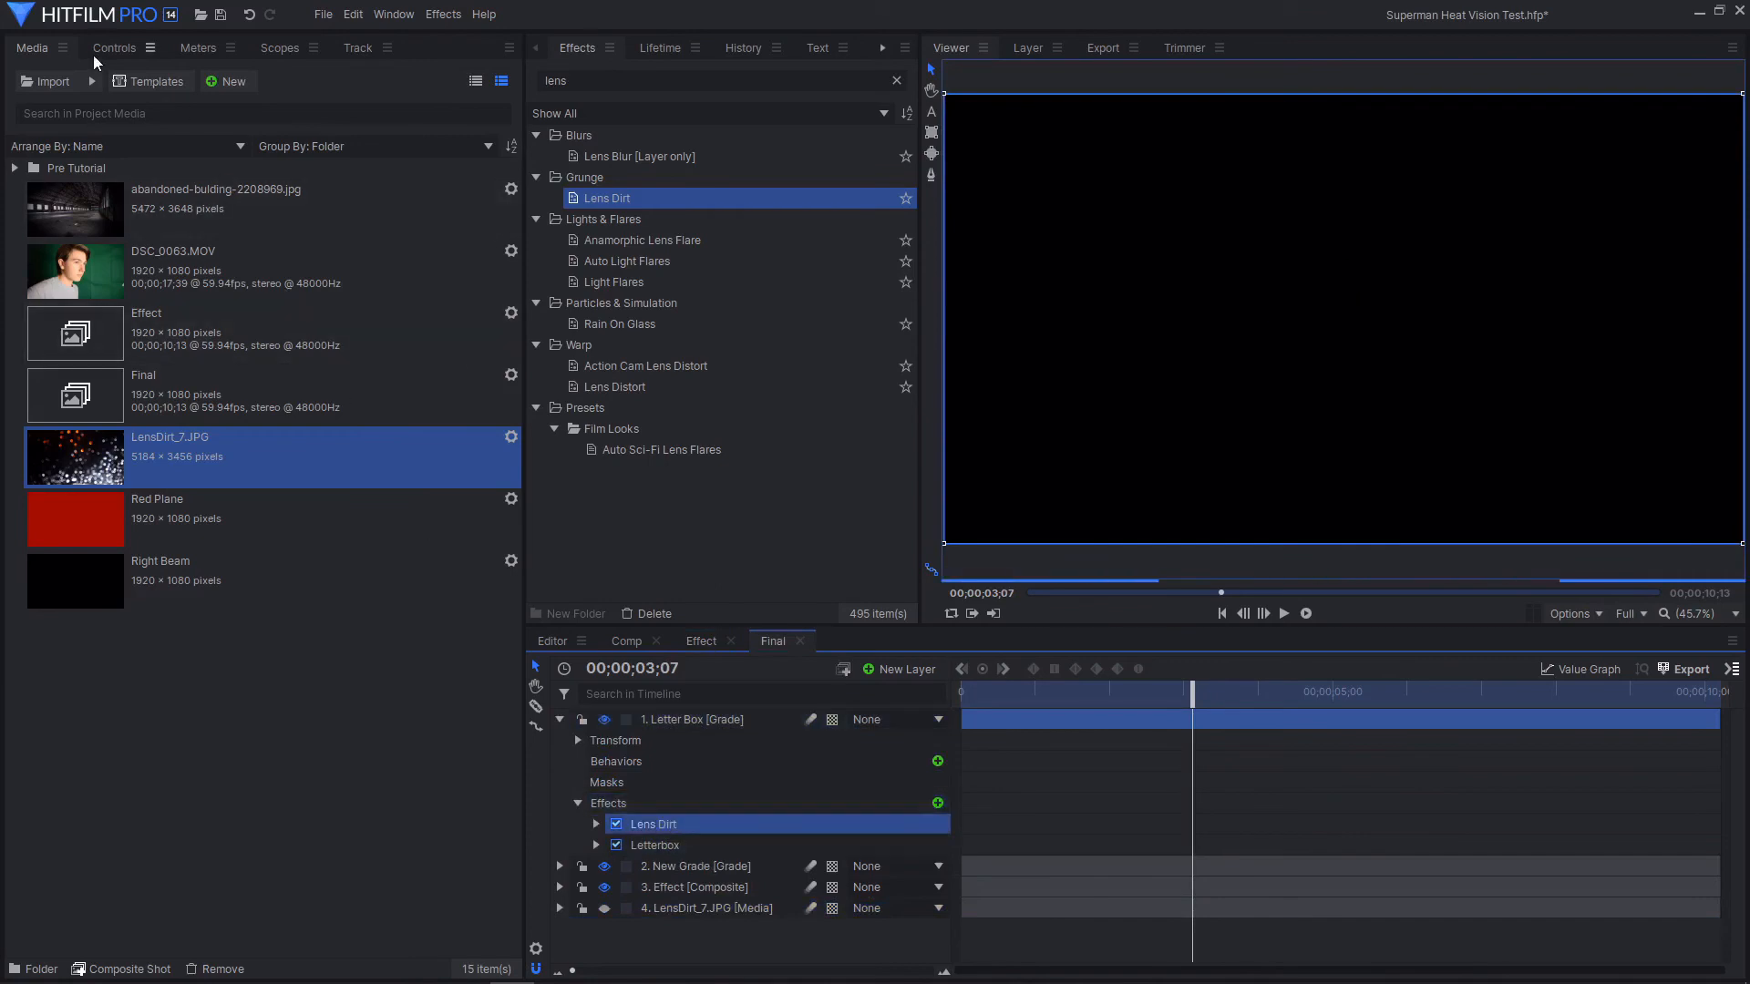
{"action": "left_click", "coordinate": [93, 53]}
{"action": "left_click", "coordinate": [32, 248]}
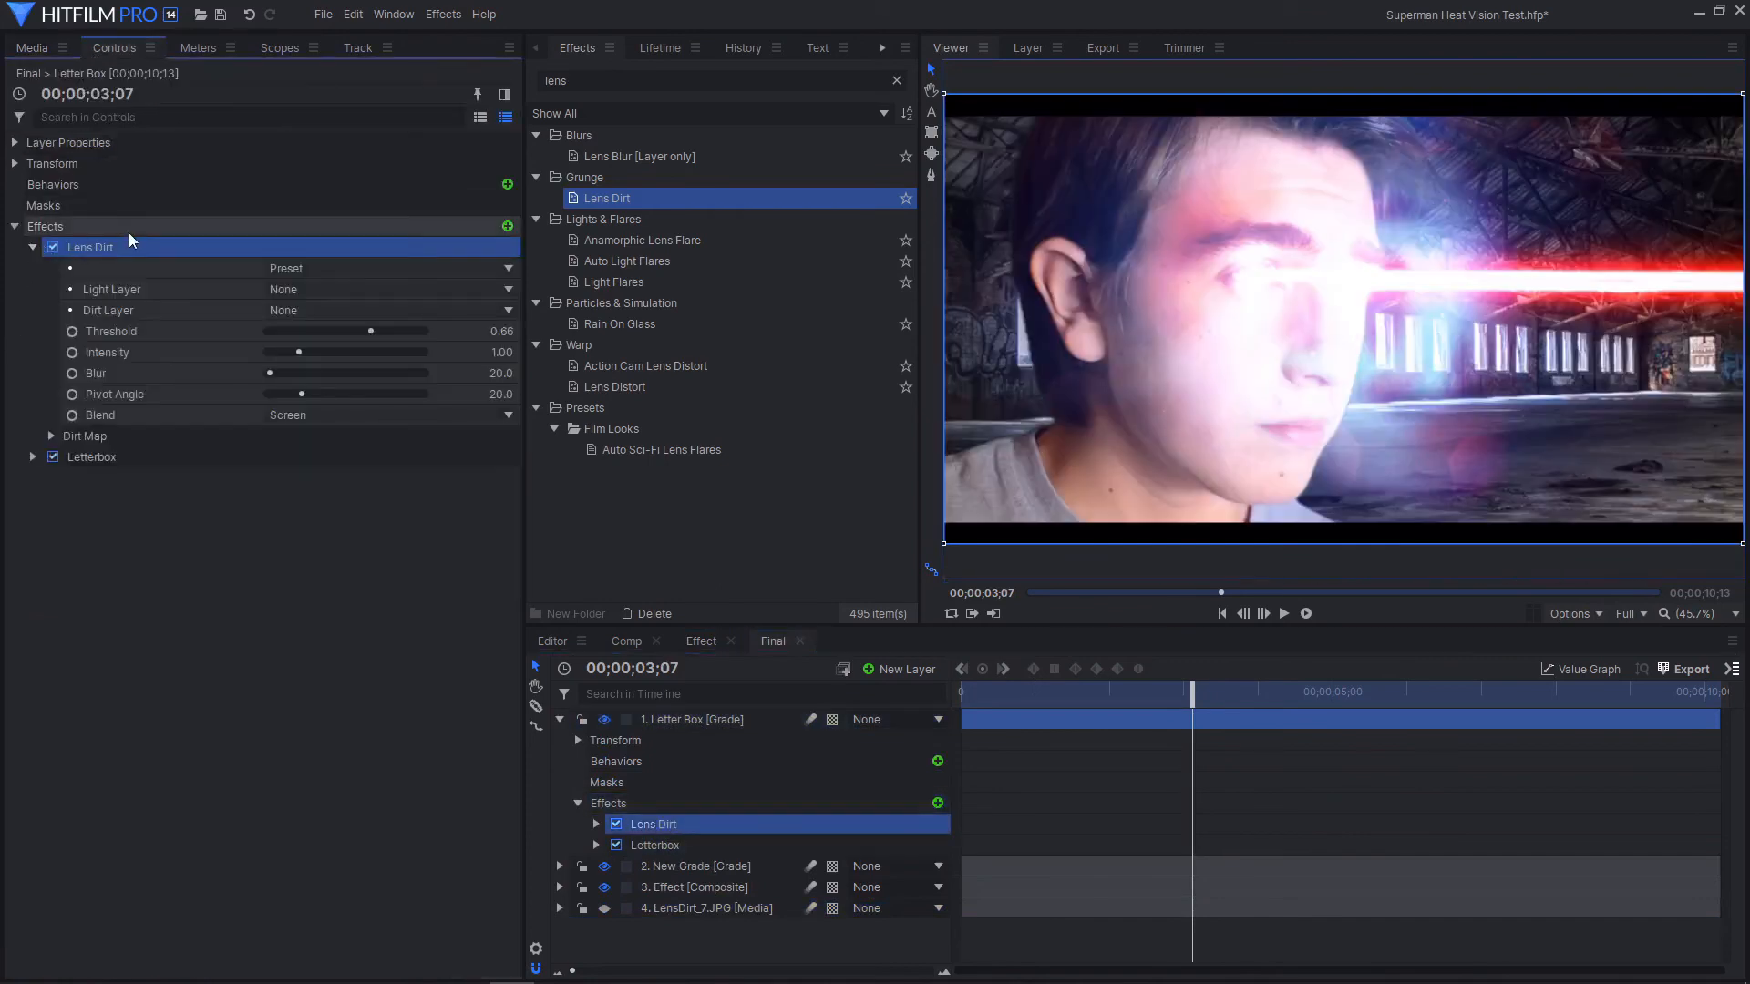
{"action": "left_click", "coordinate": [113, 291]}
{"action": "left_click", "coordinate": [126, 308]}
{"action": "left_click", "coordinate": [321, 312]}
{"action": "left_click", "coordinate": [331, 409]}
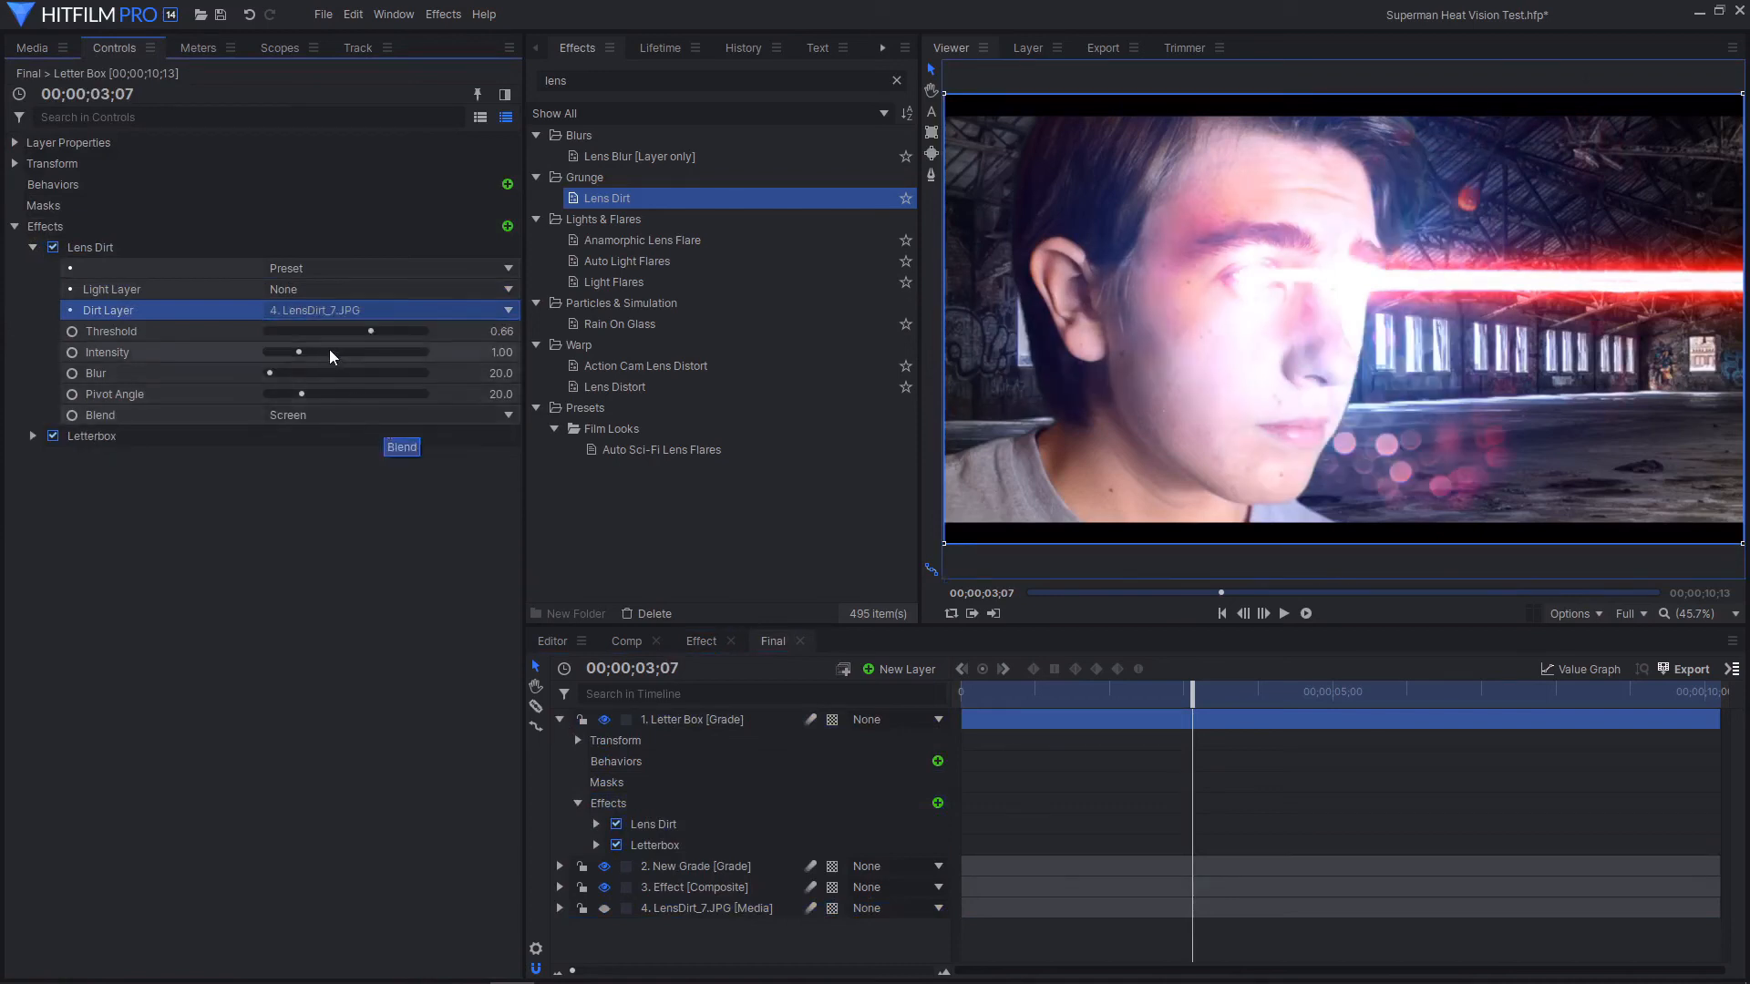
Try a lower Lens Dirt Intensity, return it to 1.00, and set Blur to 80.0
{"action": "left_click", "coordinate": [281, 352]}
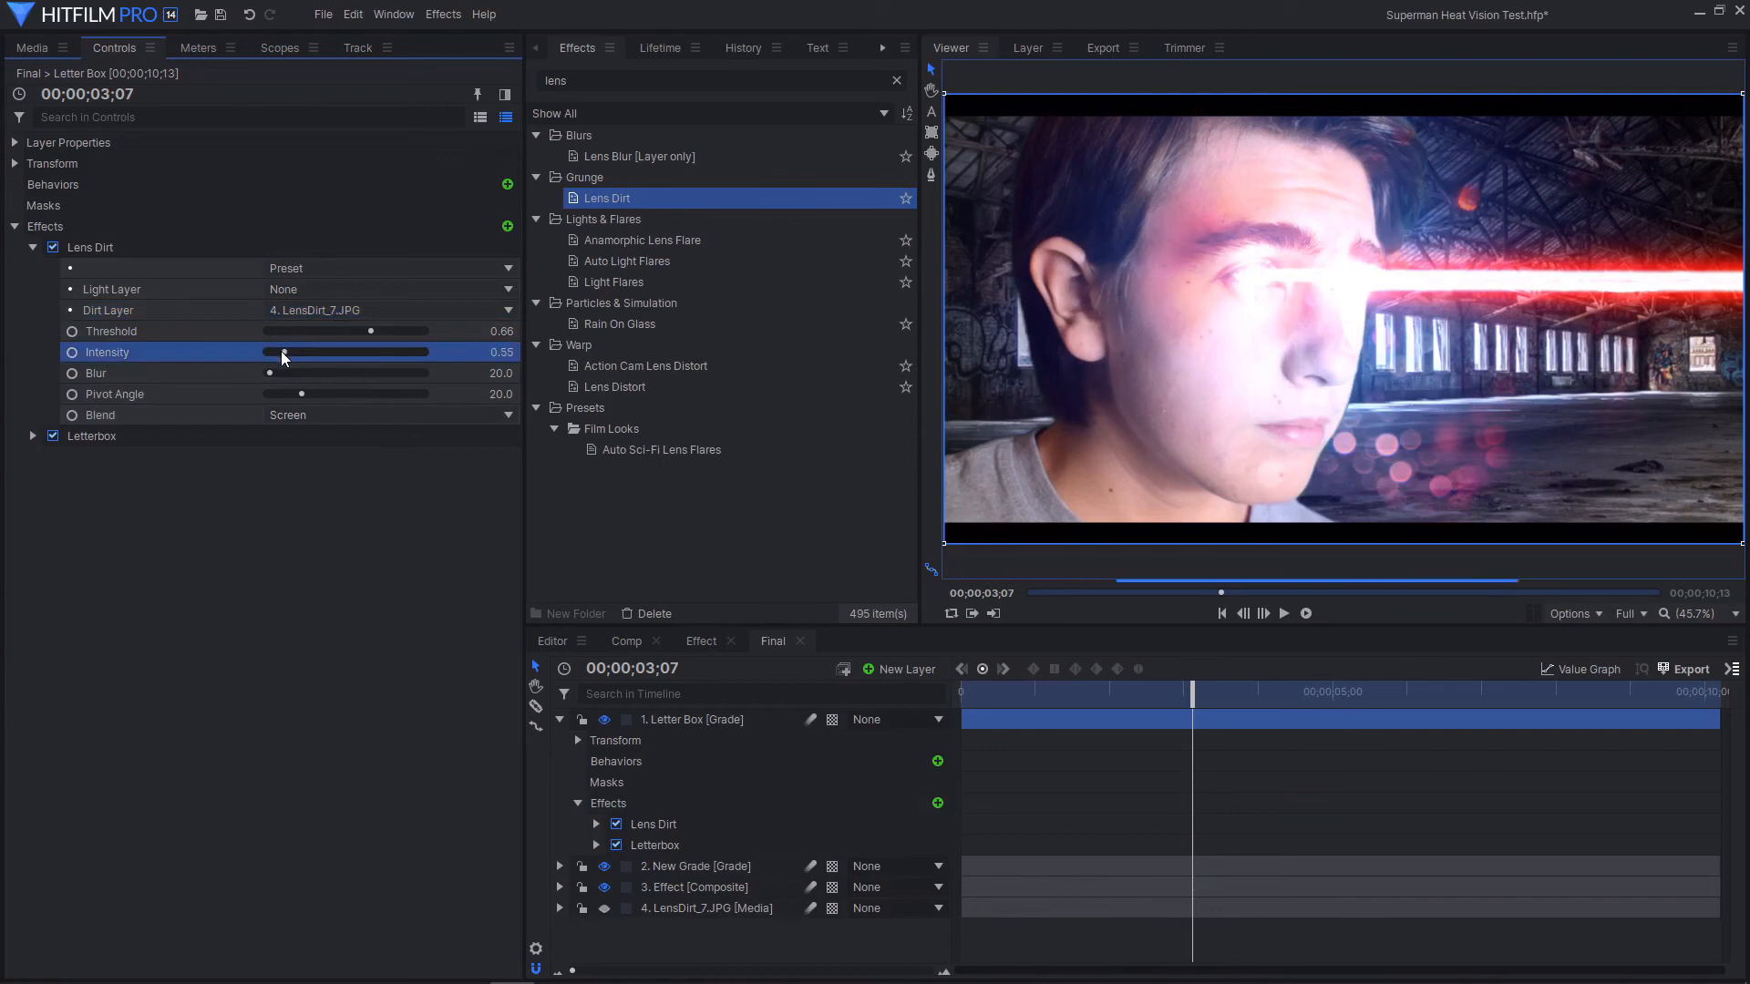
{"action": "left_click", "coordinate": [295, 352]}
{"action": "left_click", "coordinate": [281, 372]}
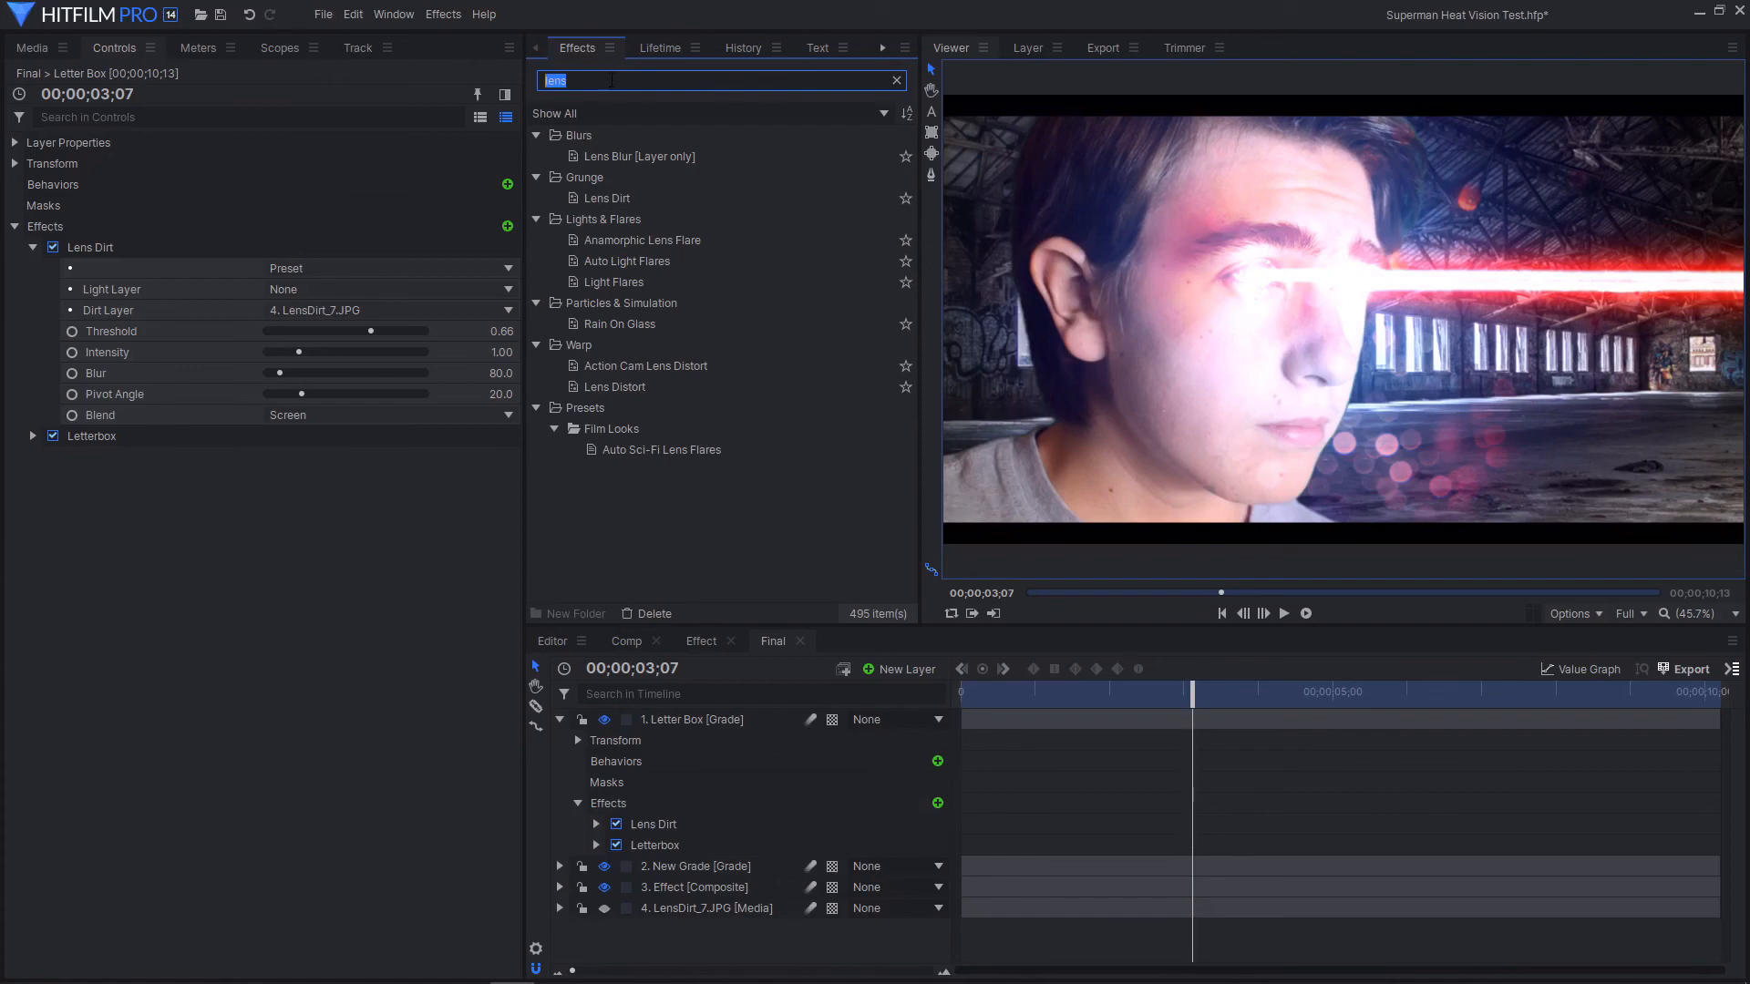
Search the effects for "chromat" and apply Chromatic Aberration to the Letter Box layer, between Lens Dirt and Letterbox
{"action": "type", "text": "chromatc"}
{"action": "key", "text": "BackSpace"}
{"action": "left_click", "coordinate": [627, 159]}
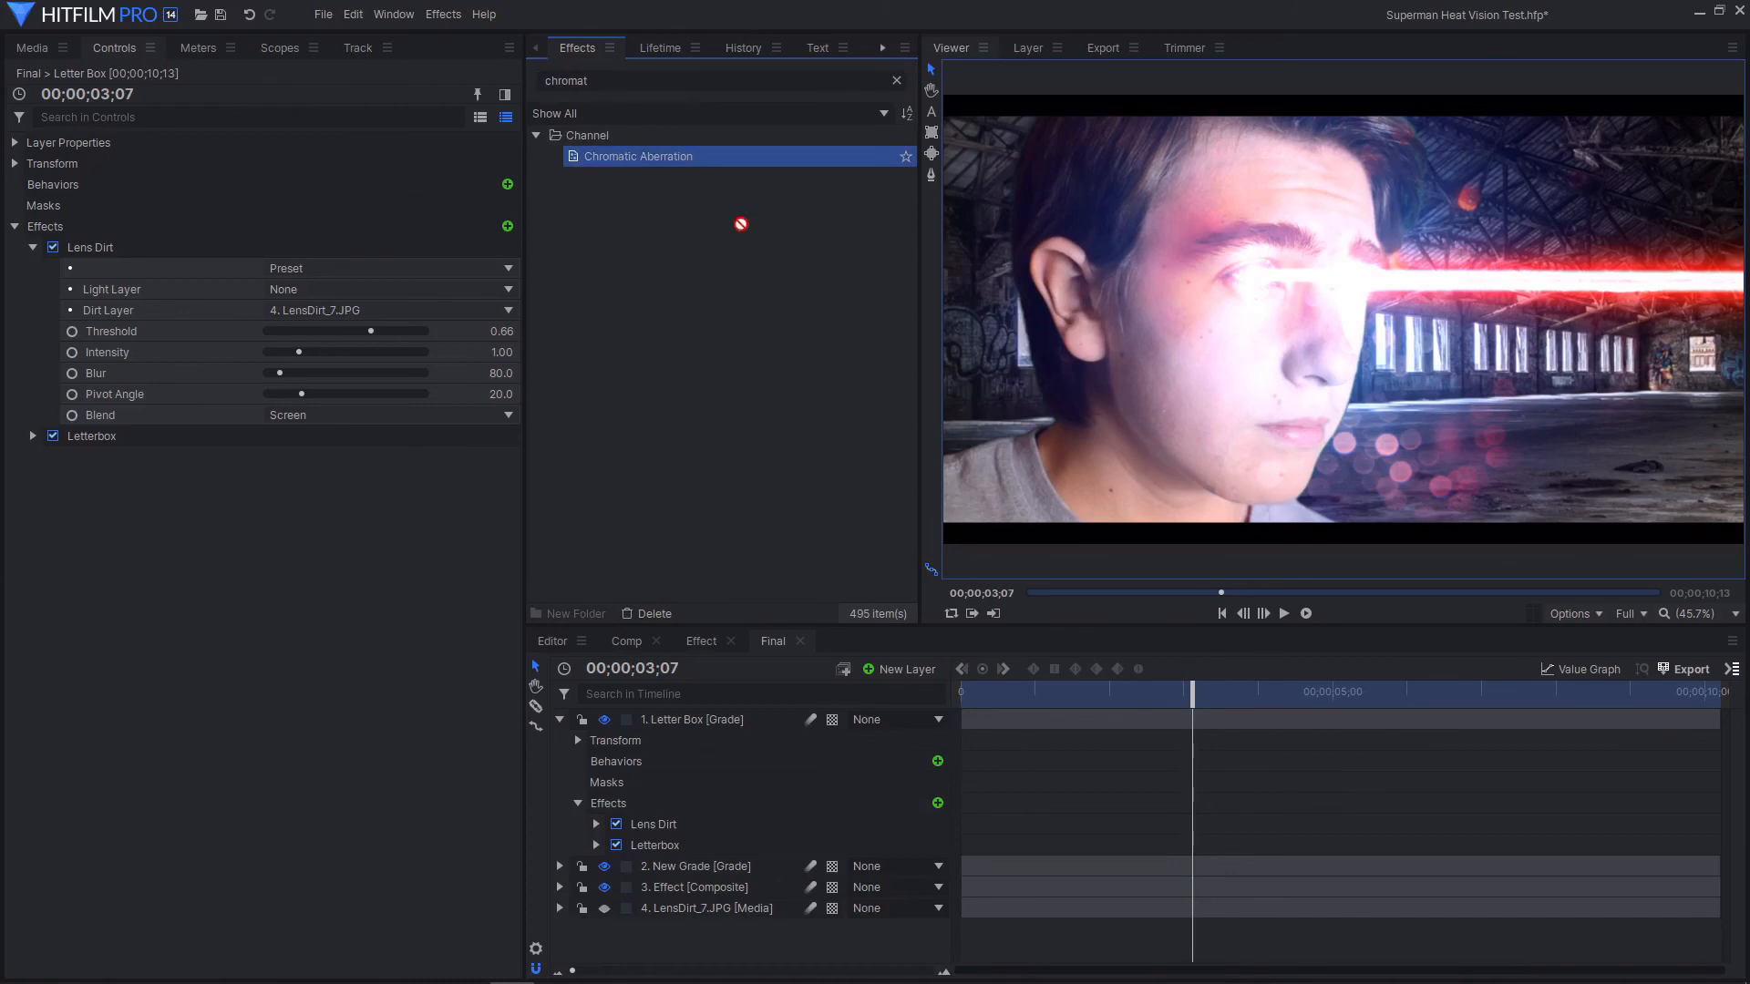
{"action": "left_click_drag", "start_coordinate": [716, 759], "coordinate": [654, 819]}
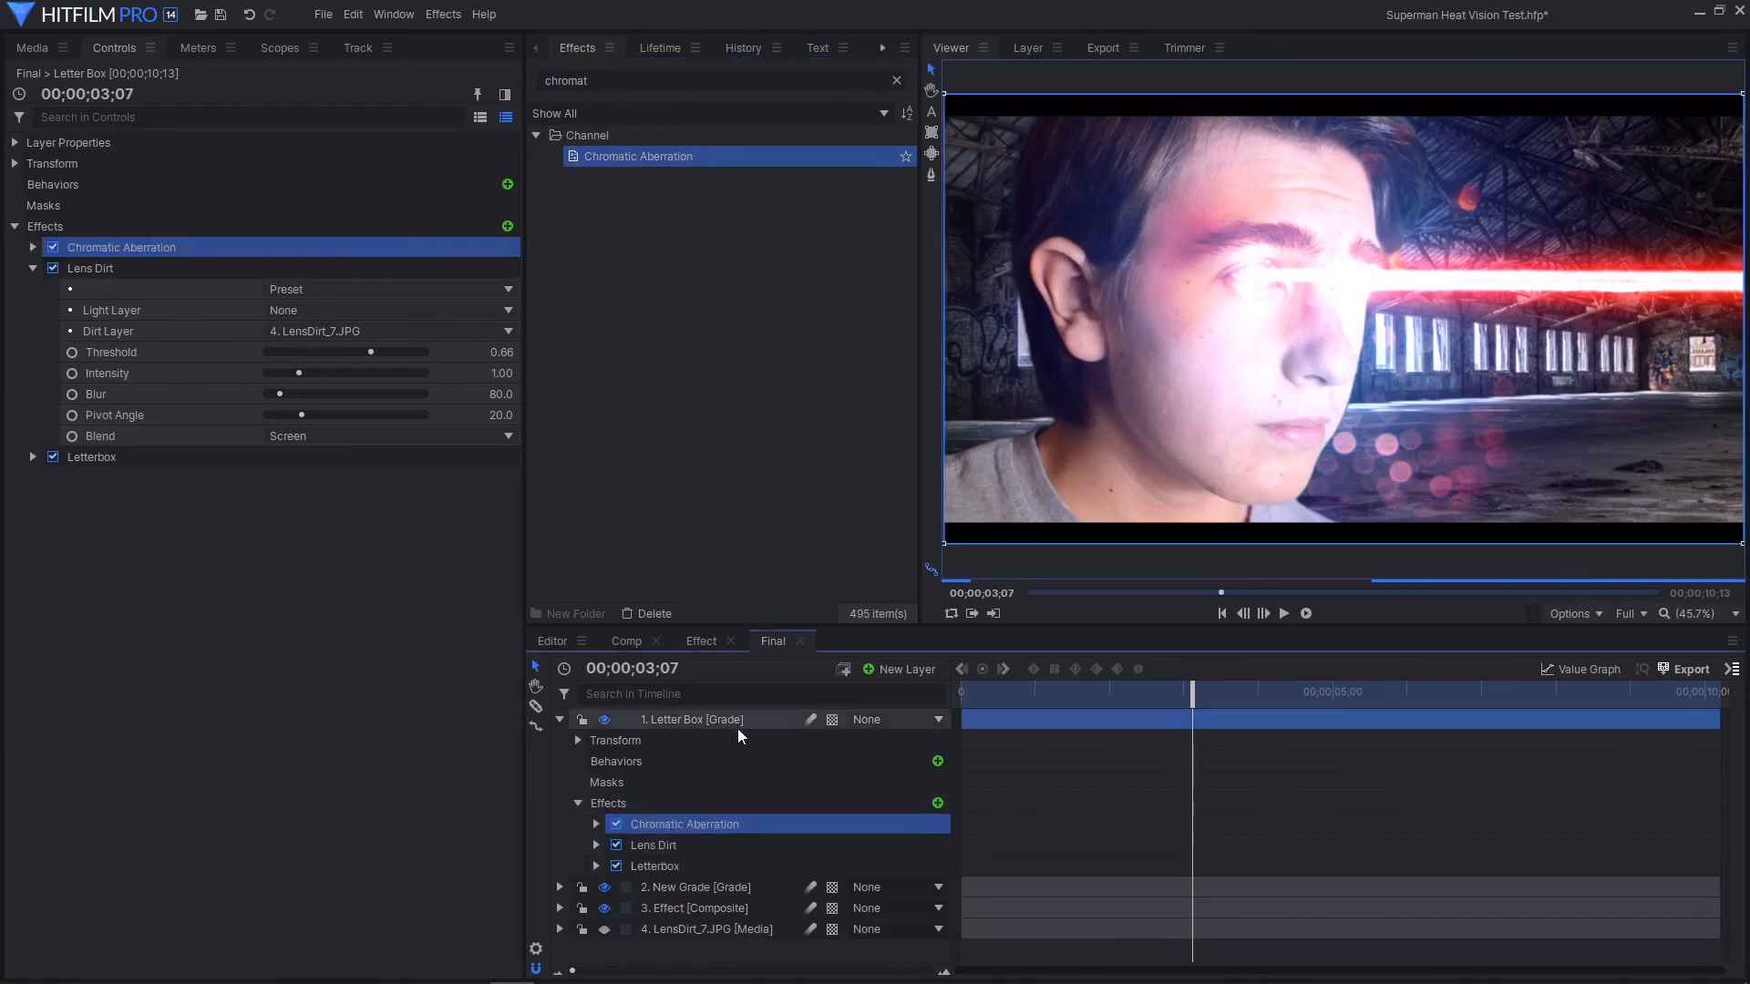
{"action": "mouse_move", "coordinate": [669, 822]}
{"action": "left_mouse_down"}
{"action": "mouse_move", "coordinate": [665, 839]}
{"action": "mouse_move", "coordinate": [681, 832]}
{"action": "left_mouse_up"}
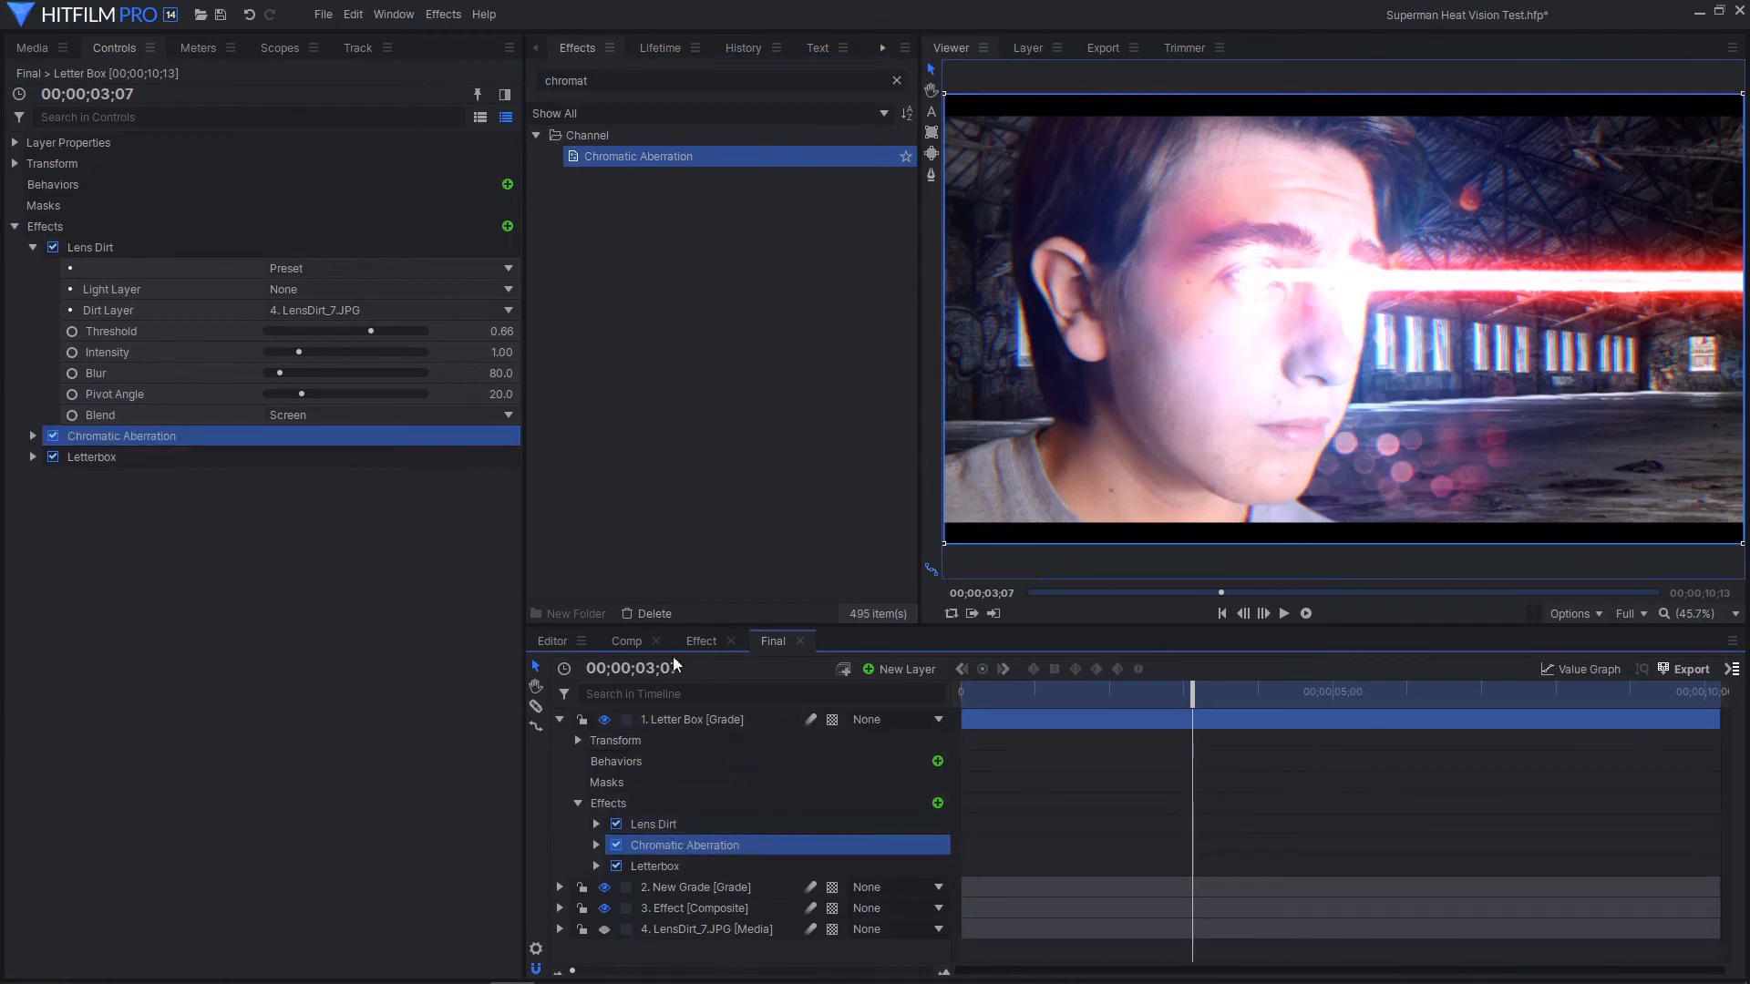
Enable Use Lens for Chromatic Aberration and enlarge its Lens Radius to about 376 px
{"action": "left_click", "coordinate": [34, 435]}
{"action": "left_click", "coordinate": [33, 247]}
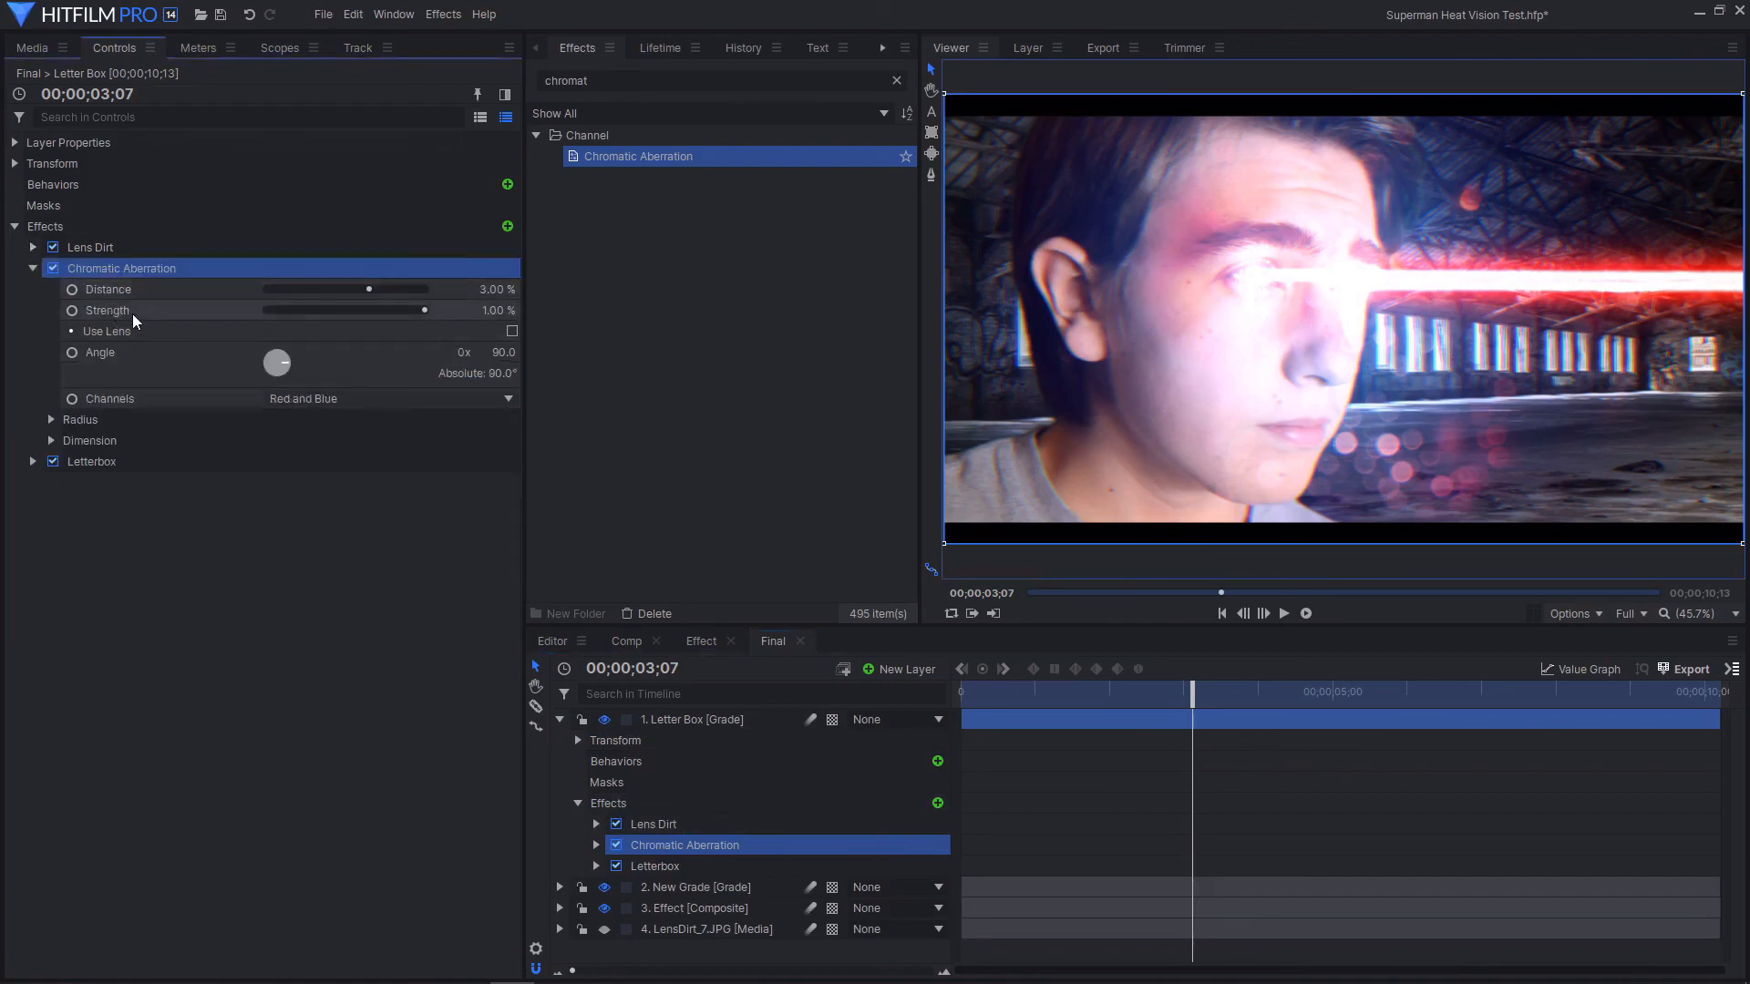
{"action": "left_click", "coordinate": [122, 333]}
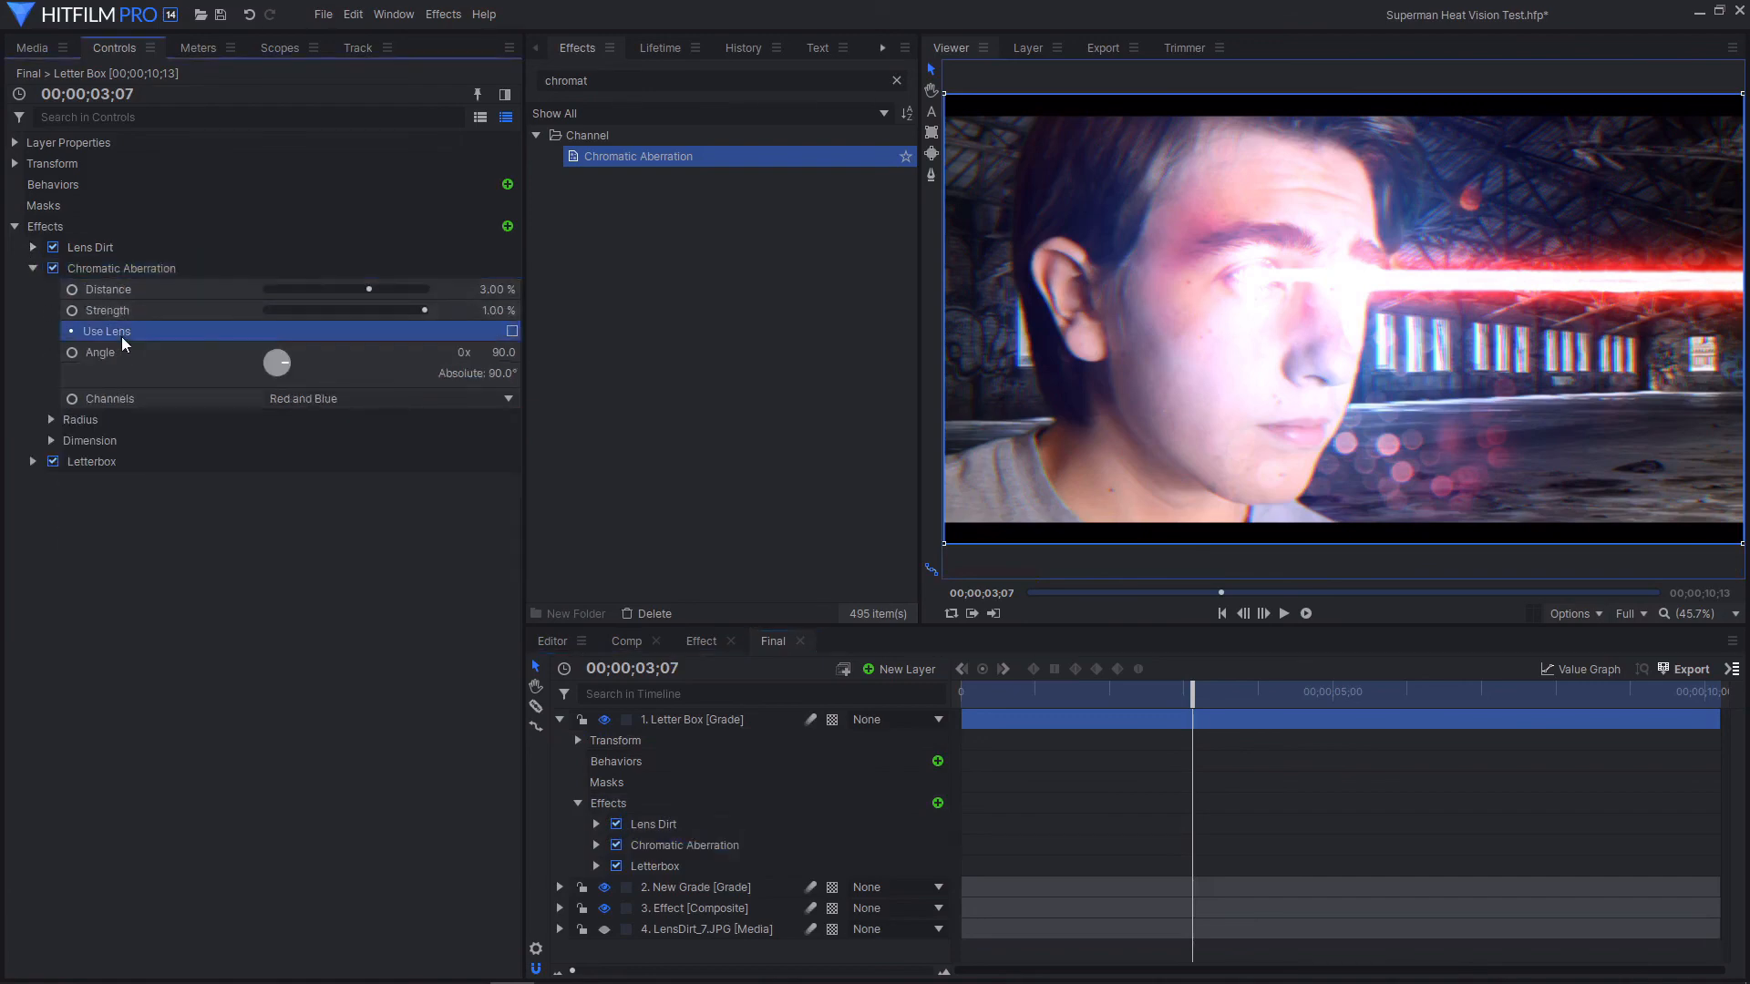
{"action": "left_click", "coordinate": [511, 333]}
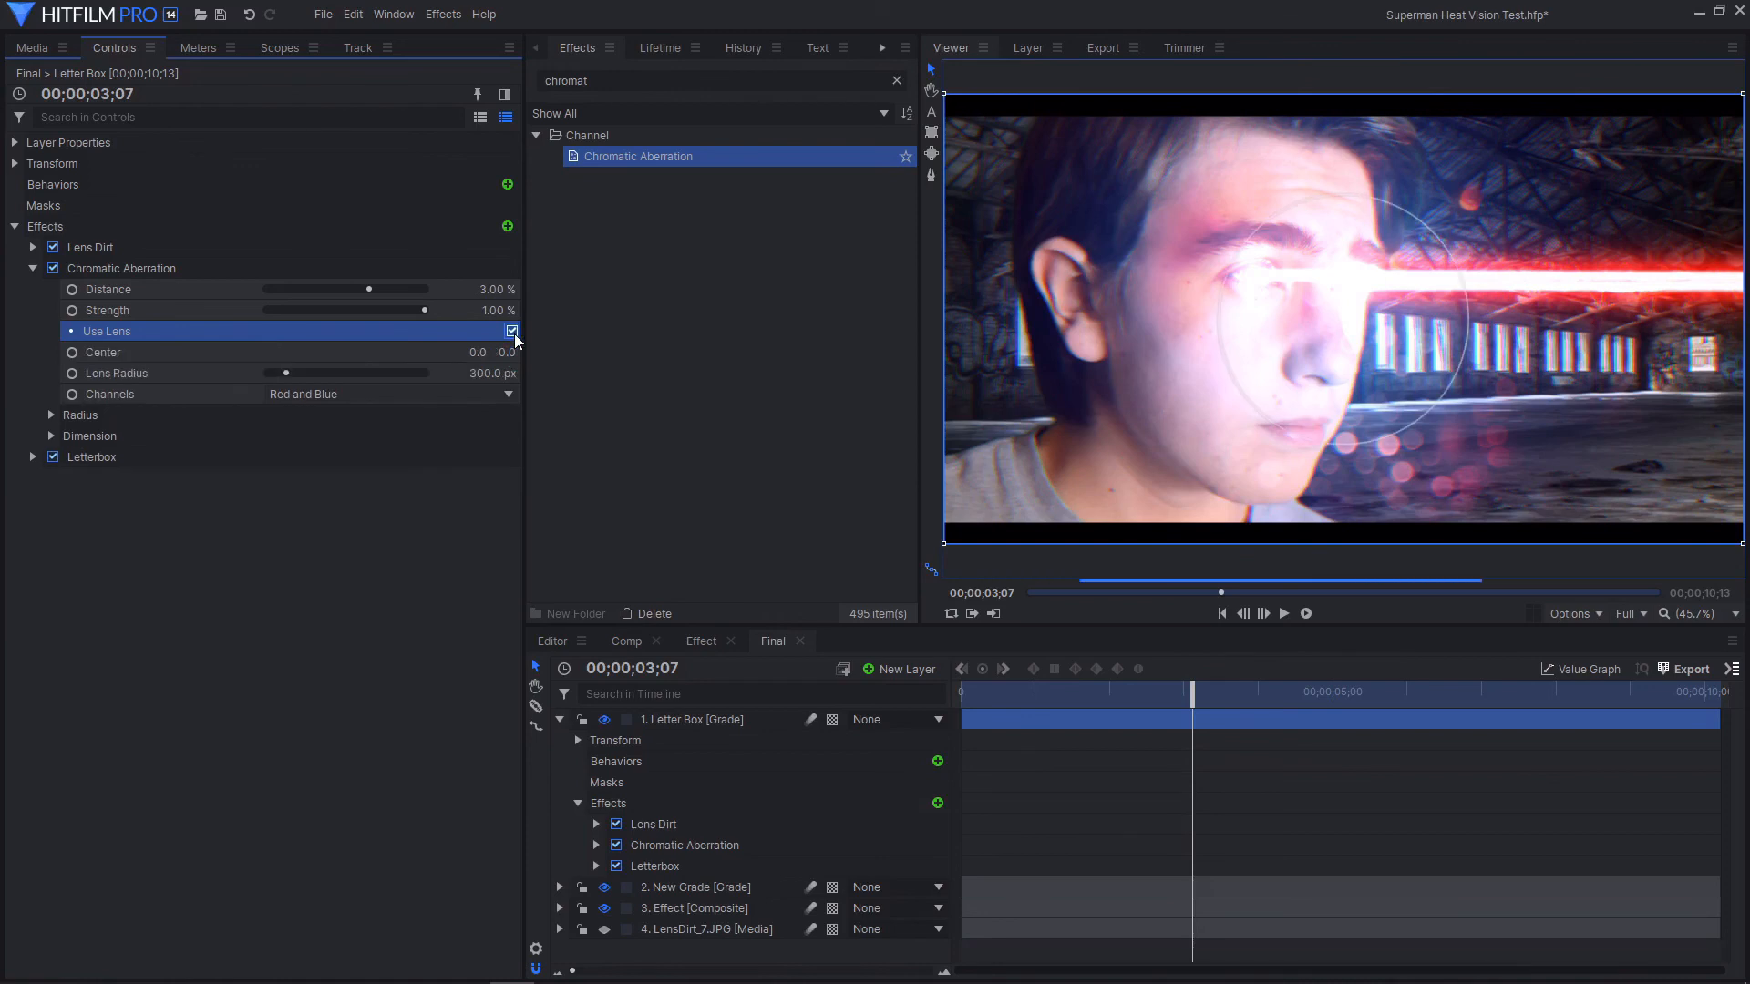
{"action": "left_click_drag", "start_coordinate": [1439, 405], "coordinate": [1468, 429]}
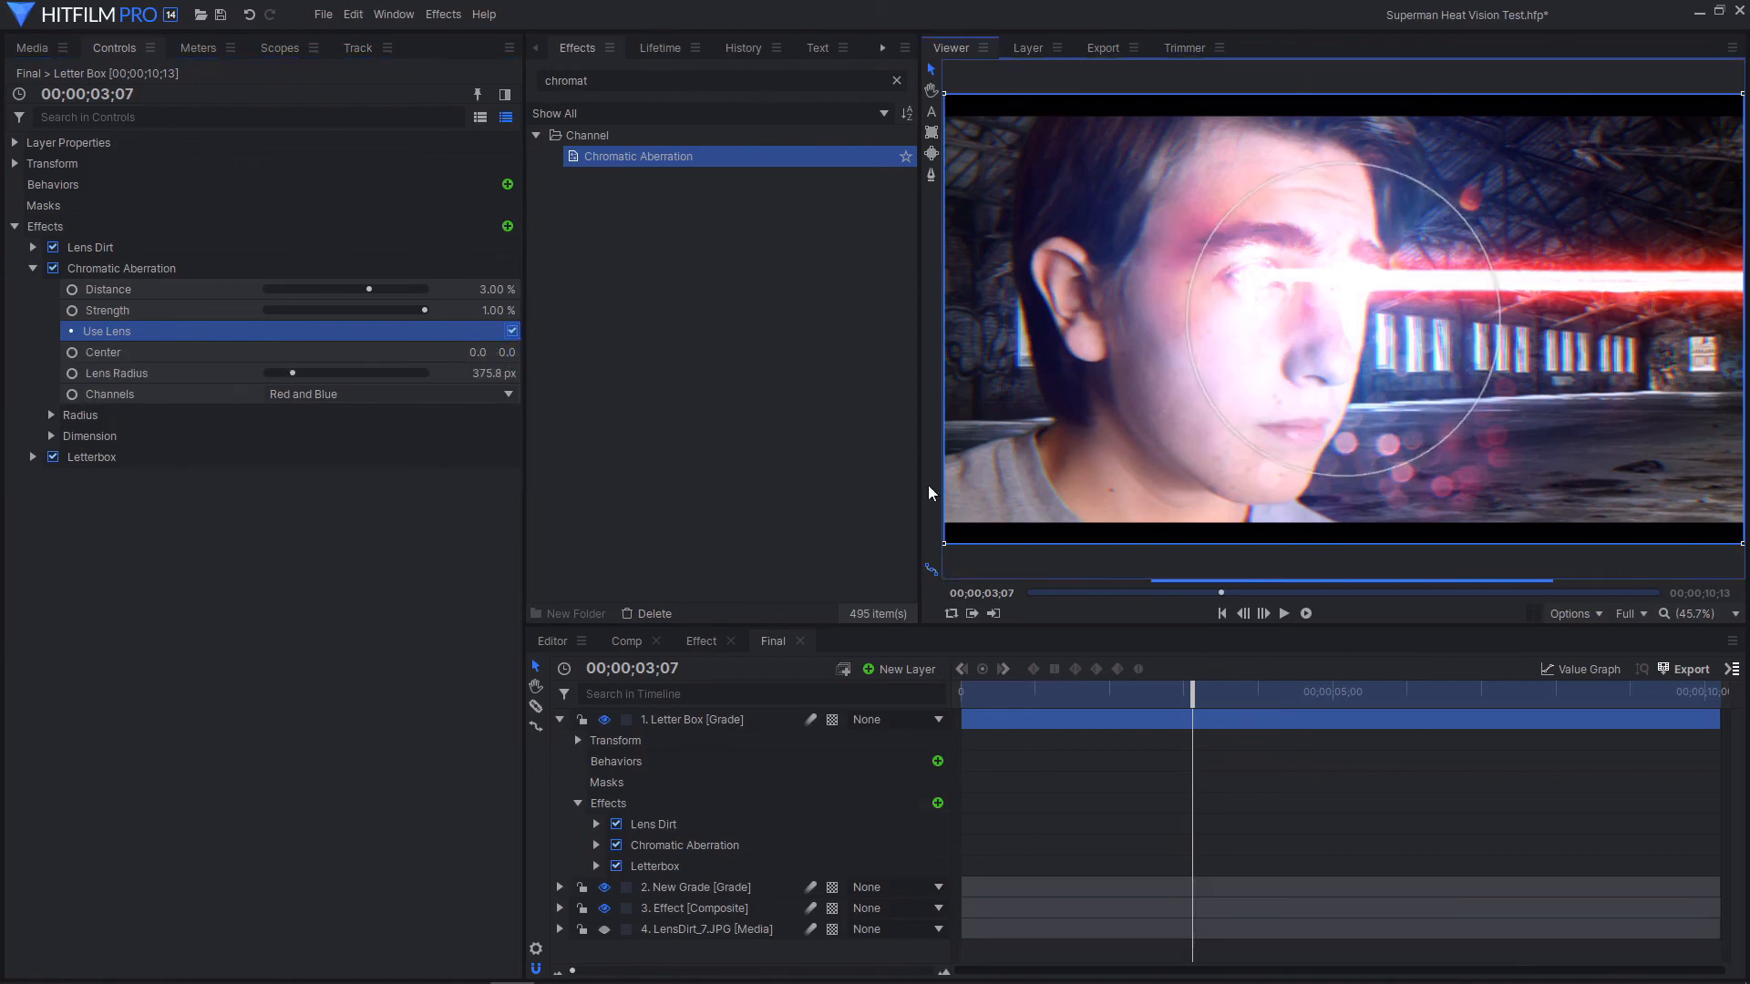
{"action": "scroll", "coordinate": [1039, 396], "scroll_direction": "up", "scroll_amount": 3}
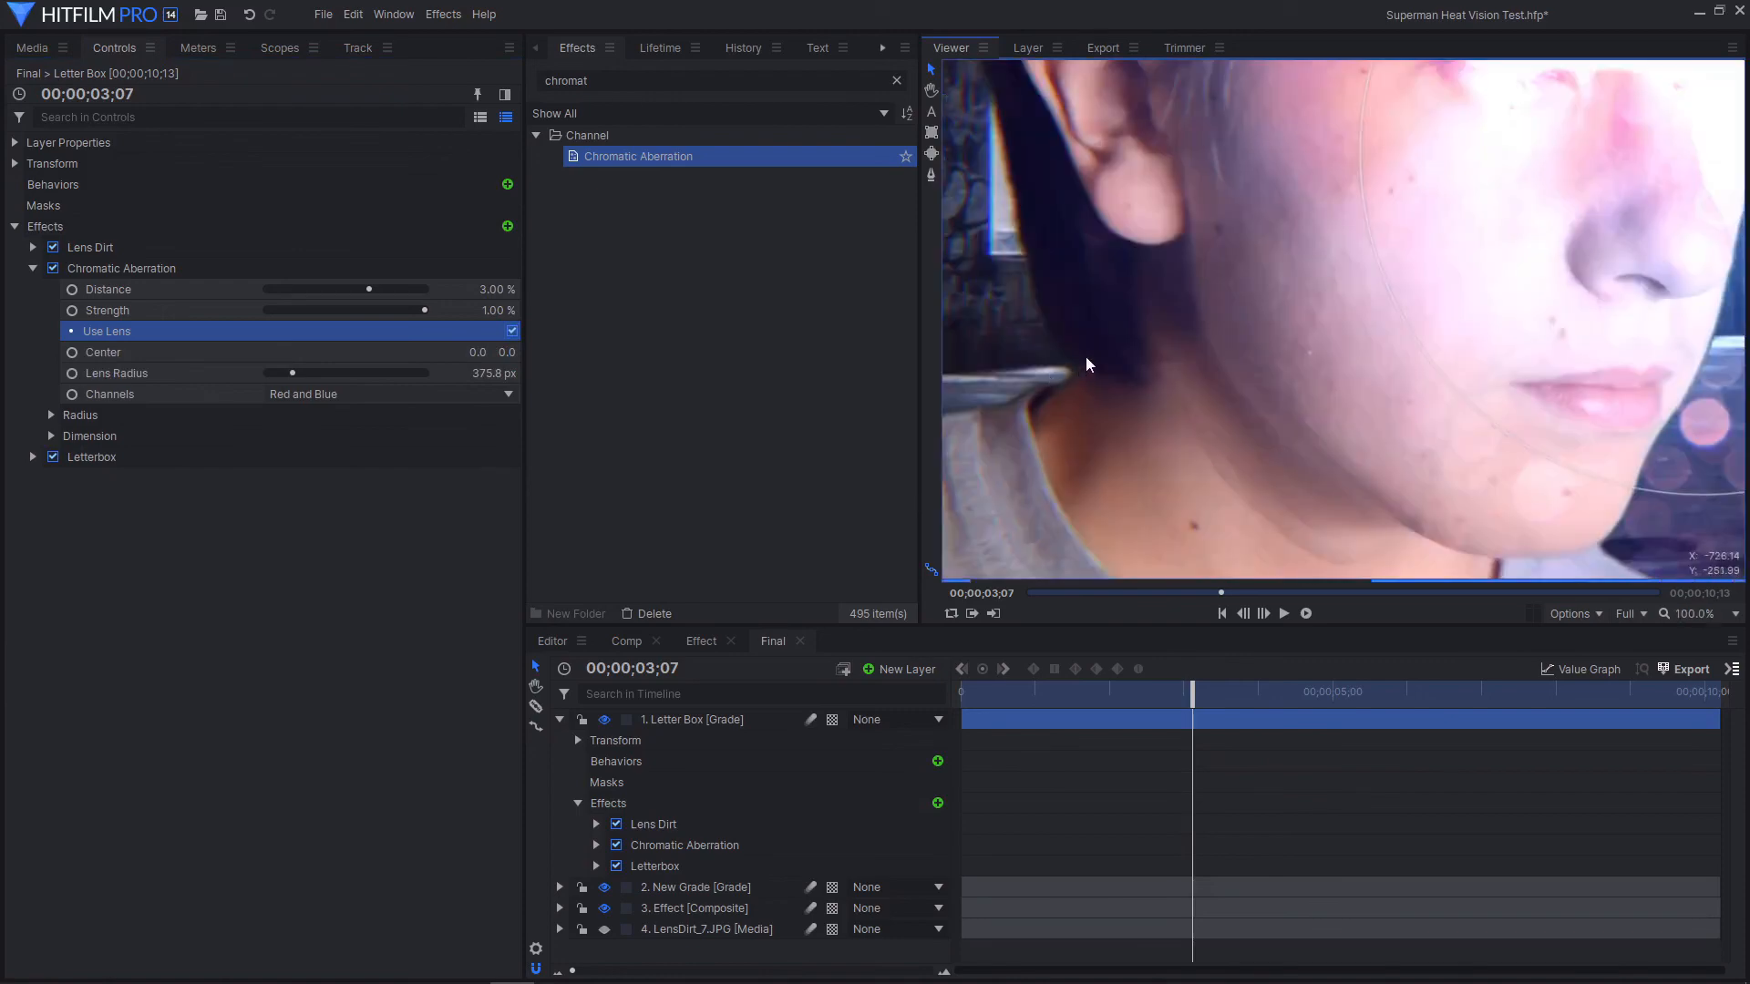
{"action": "scroll", "coordinate": [1101, 370], "scroll_direction": "down", "scroll_amount": 2}
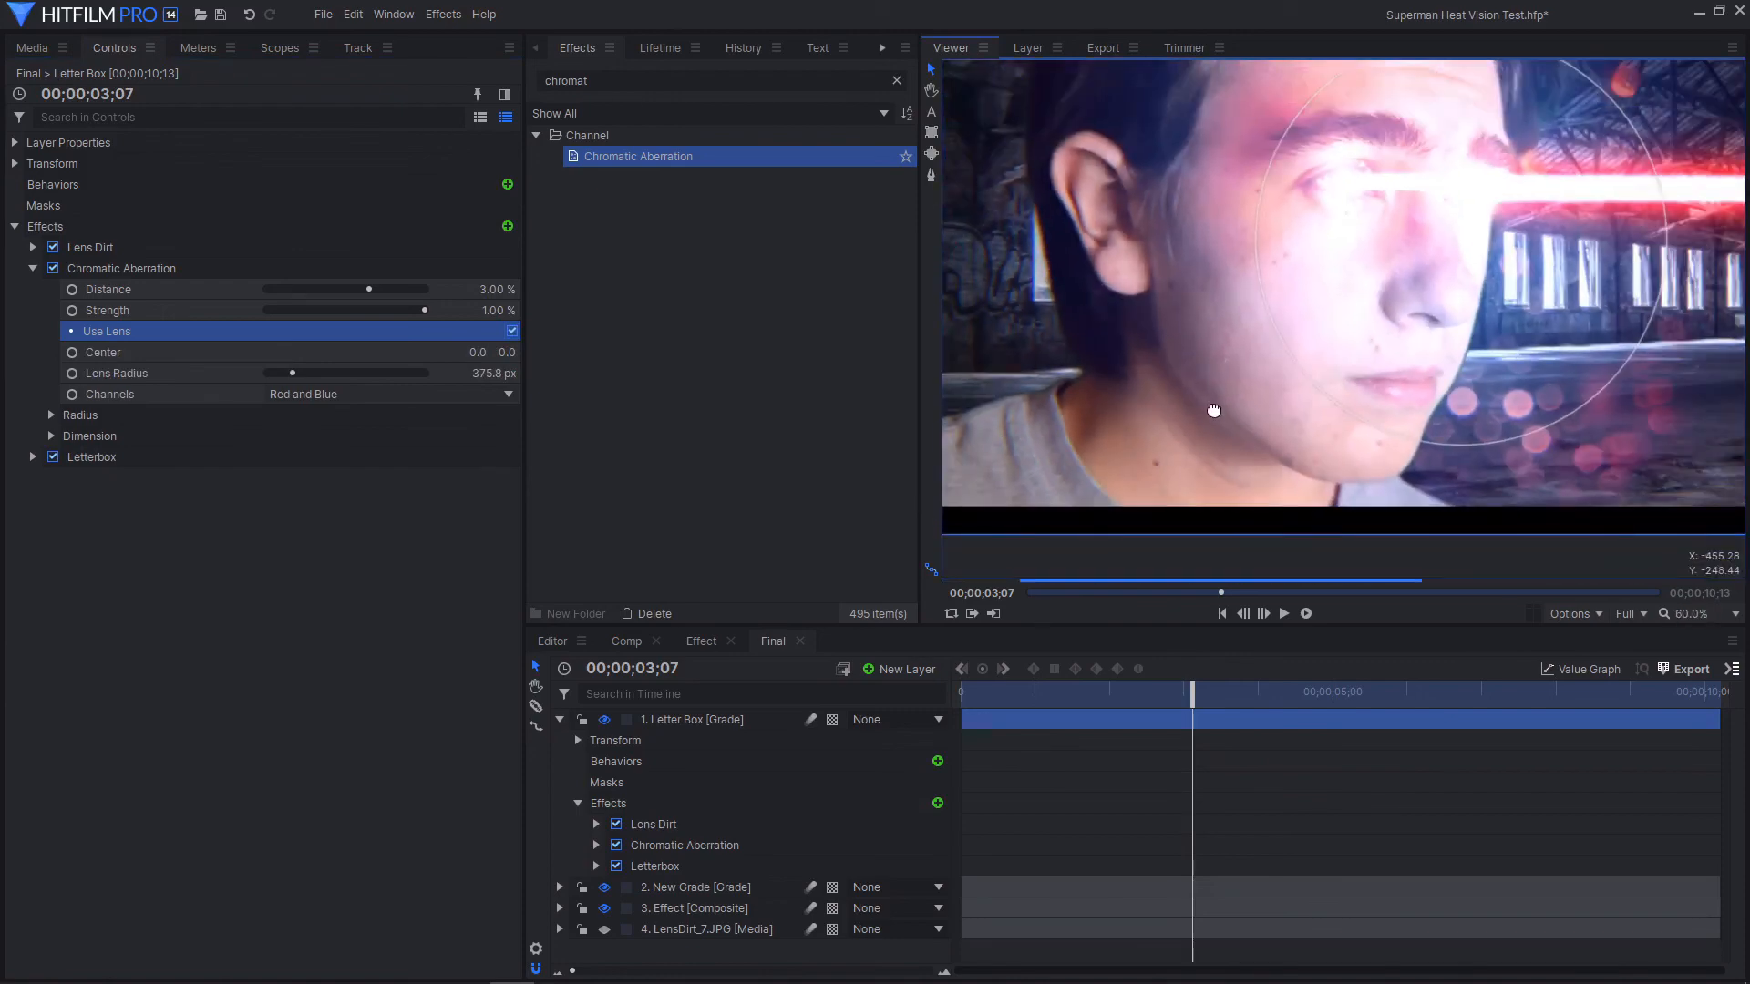
{"action": "scroll", "coordinate": [1282, 376], "scroll_direction": "down", "scroll_amount": 1}
{"action": "left_click", "coordinate": [1704, 613]}
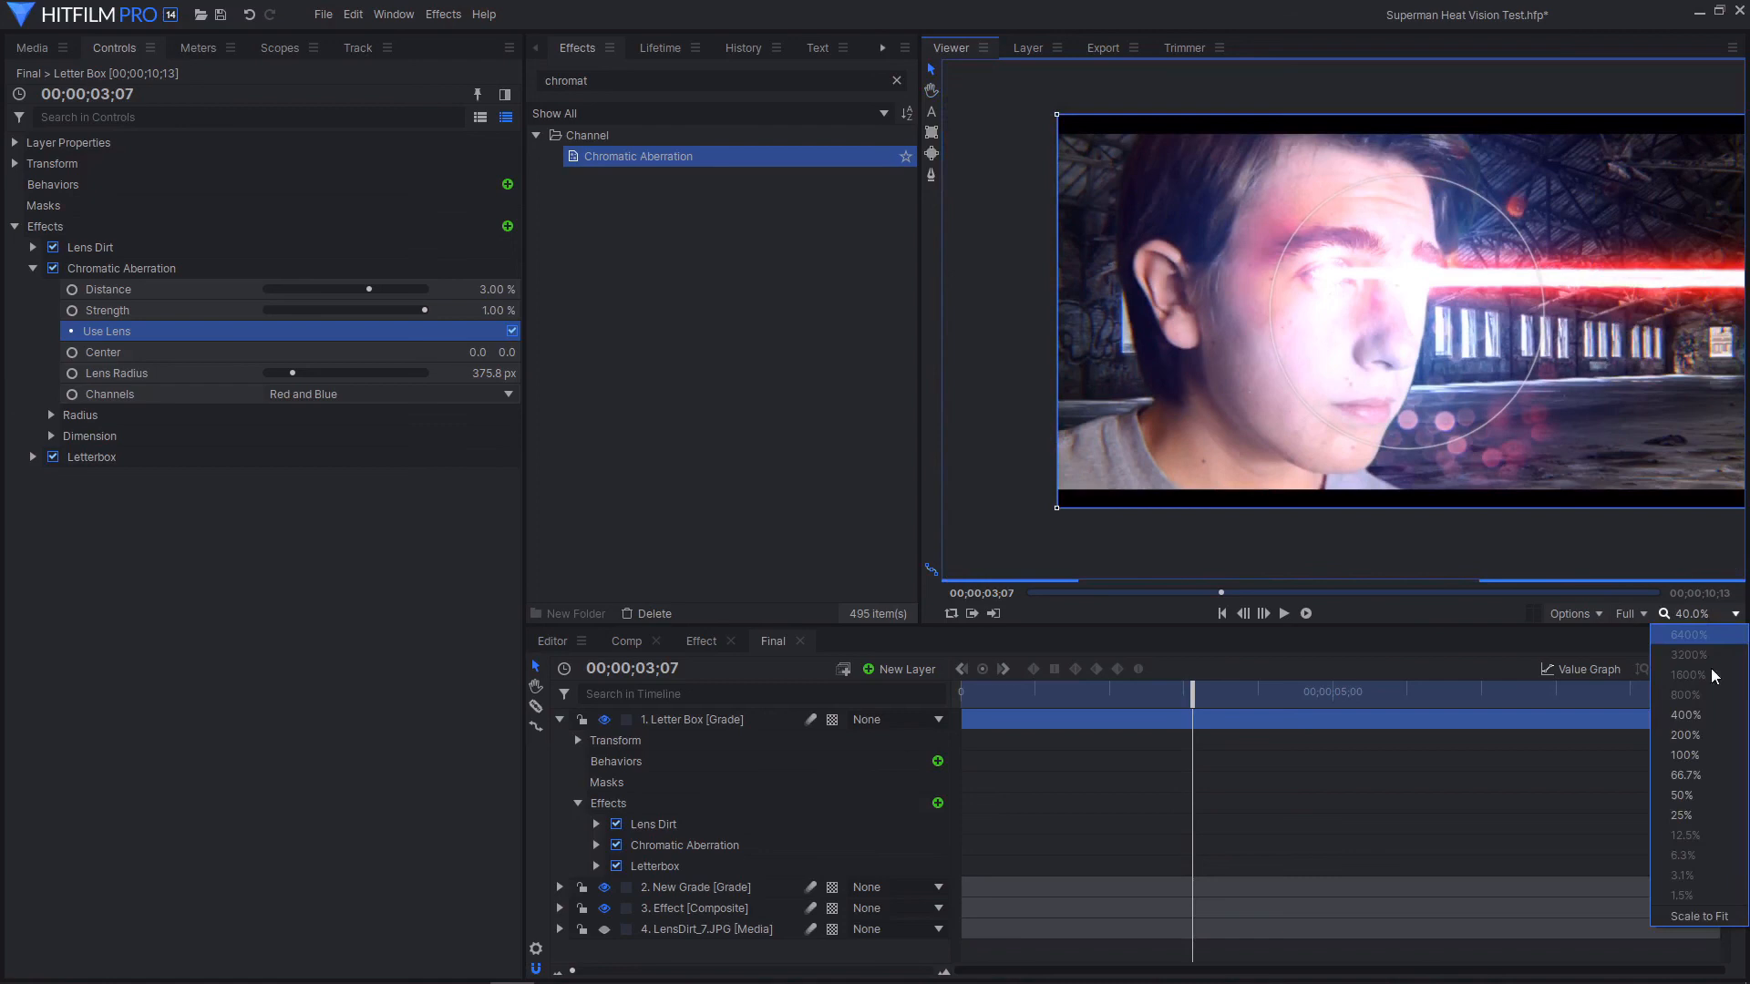
{"action": "left_click", "coordinate": [1722, 915]}
Search the effects for "zoom", apply Zoom Blur between Chromatic Aberration and Letterbox, and center it near the eyes
{"action": "left_click_drag", "start_coordinate": [592, 79], "coordinate": [344, 74]}
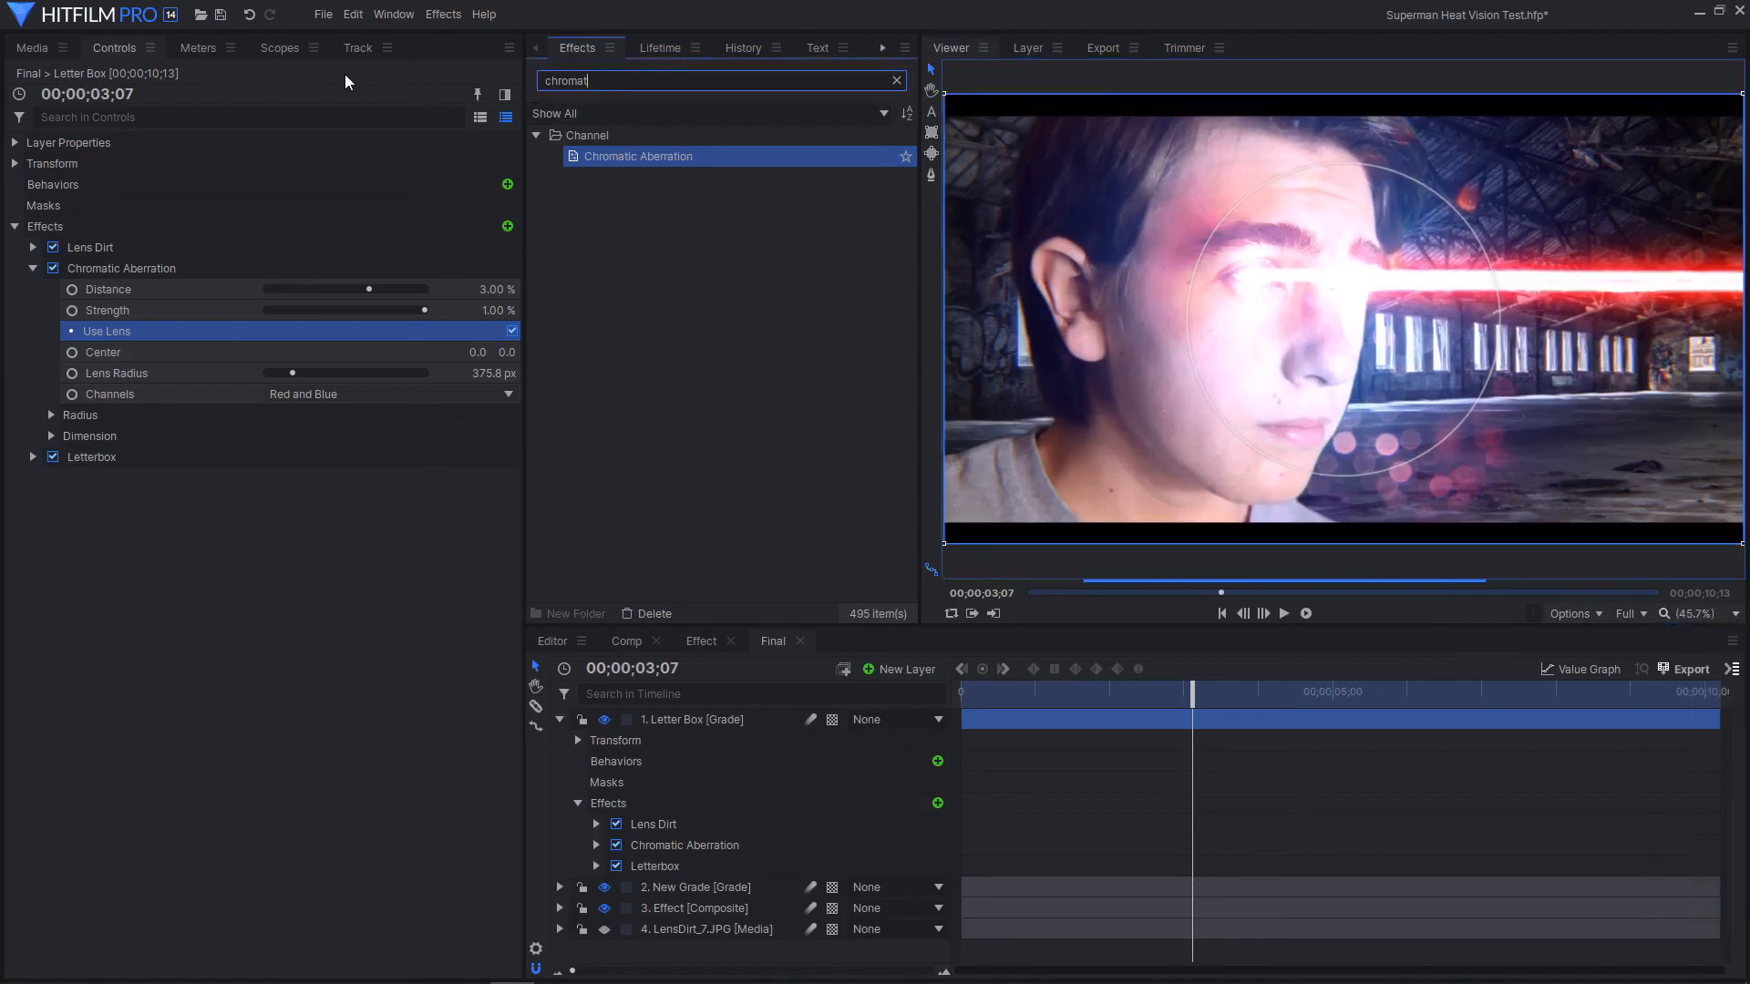
{"action": "key", "text": "BackSpace"}
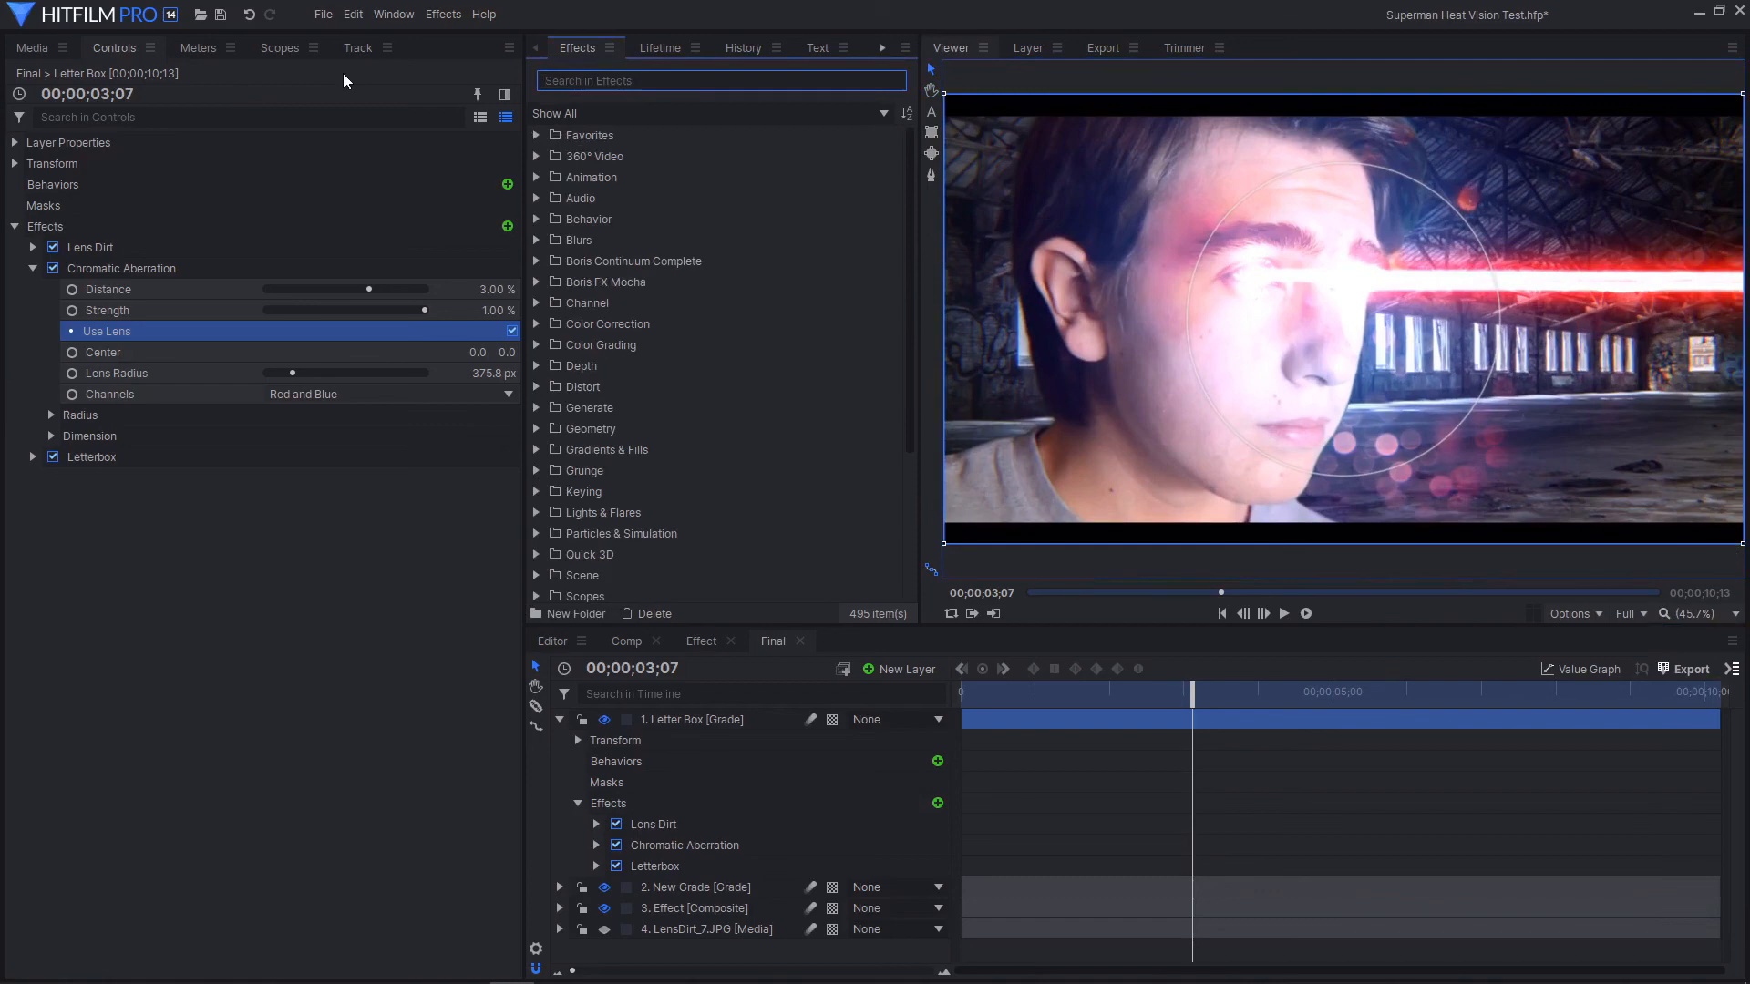
{"action": "type", "text": "zoom"}
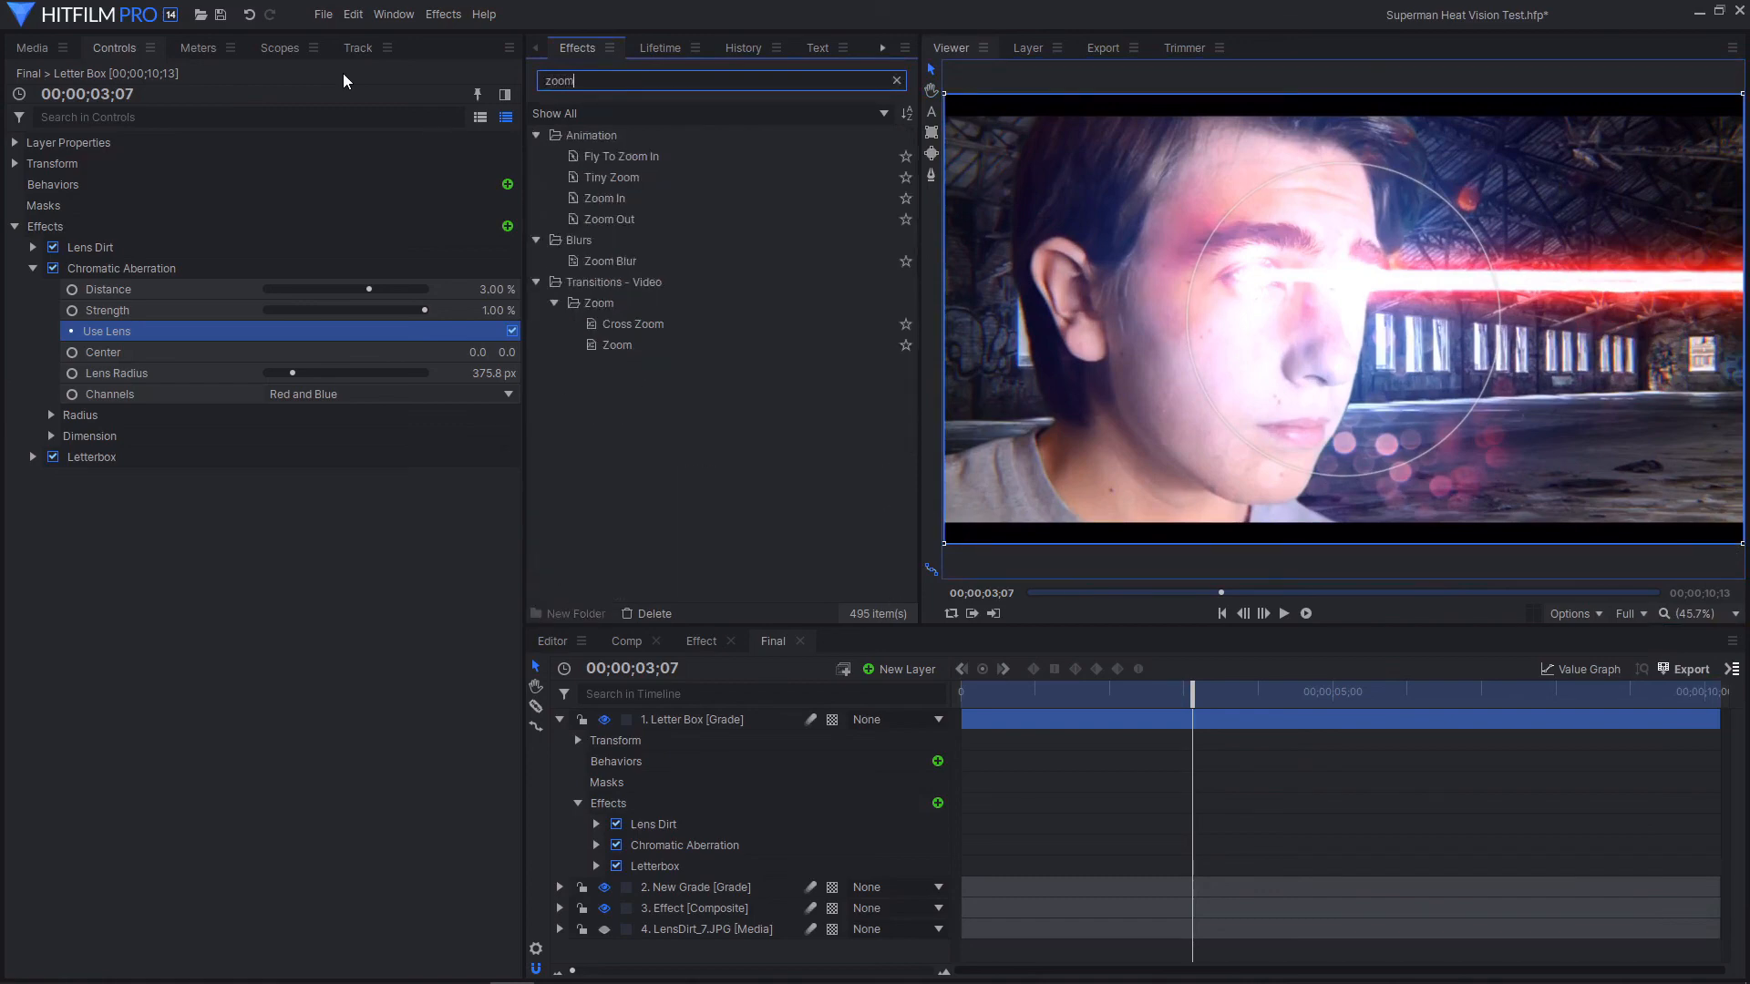
{"action": "left_click_drag", "start_coordinate": [638, 261], "coordinate": [167, 418]}
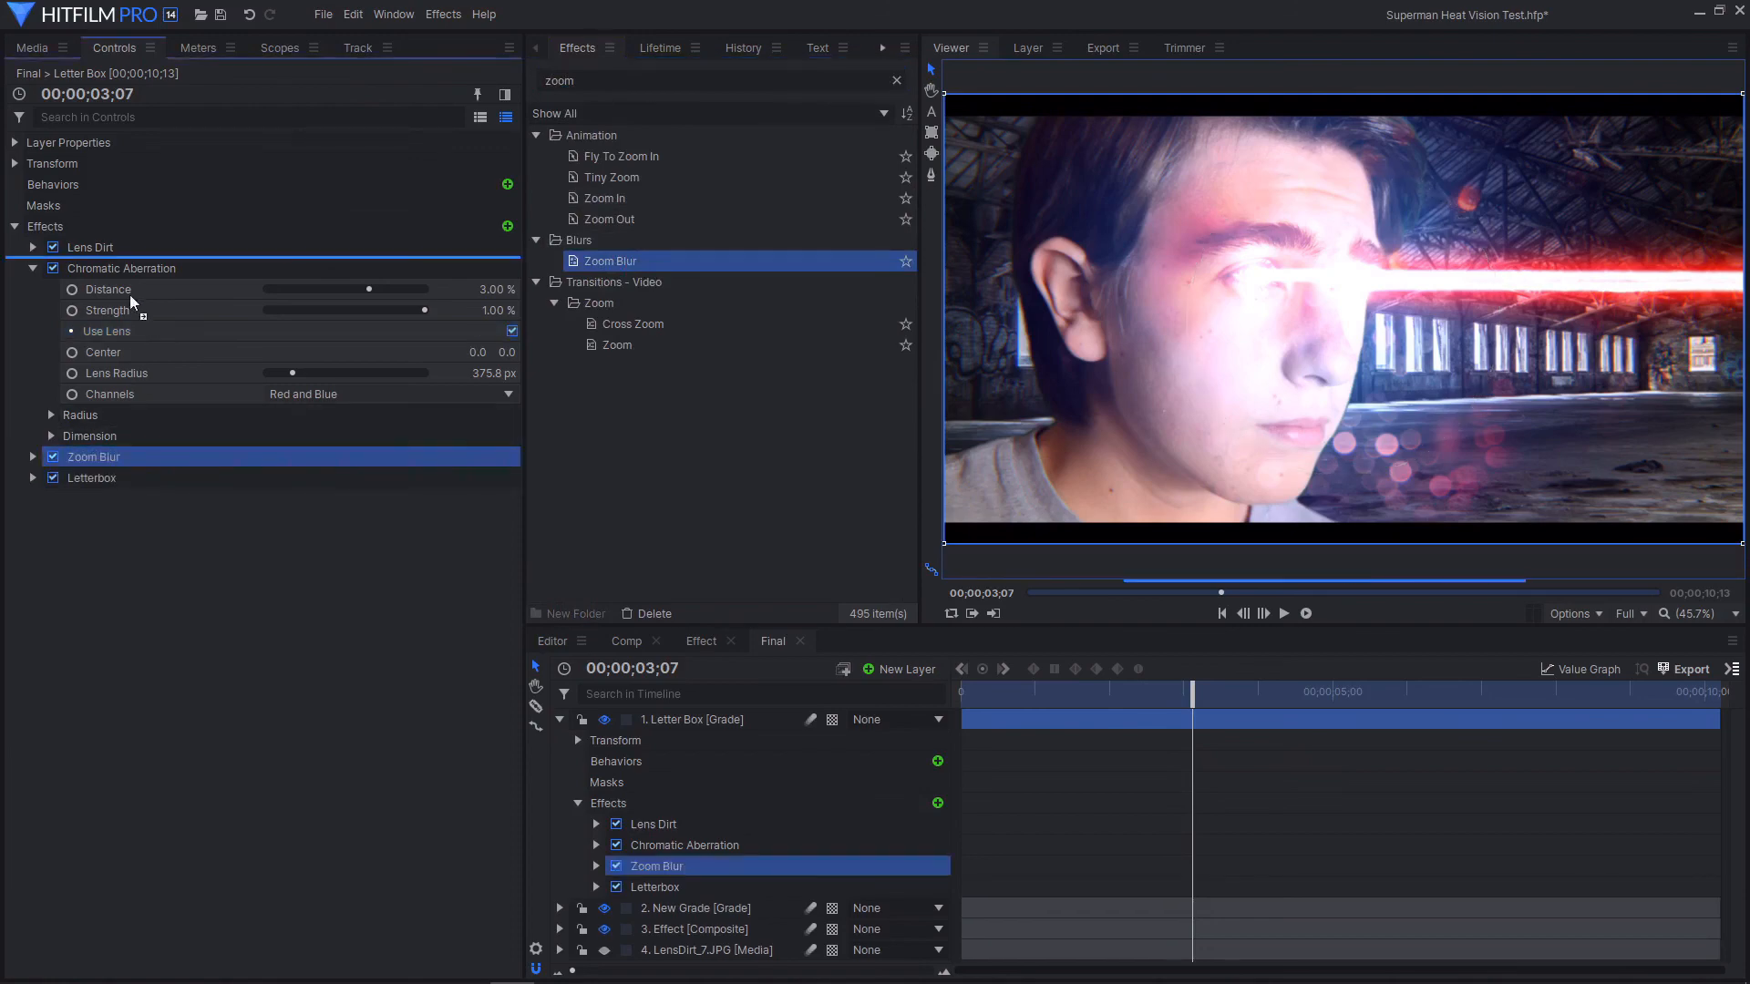
{"action": "left_click", "coordinate": [33, 456]}
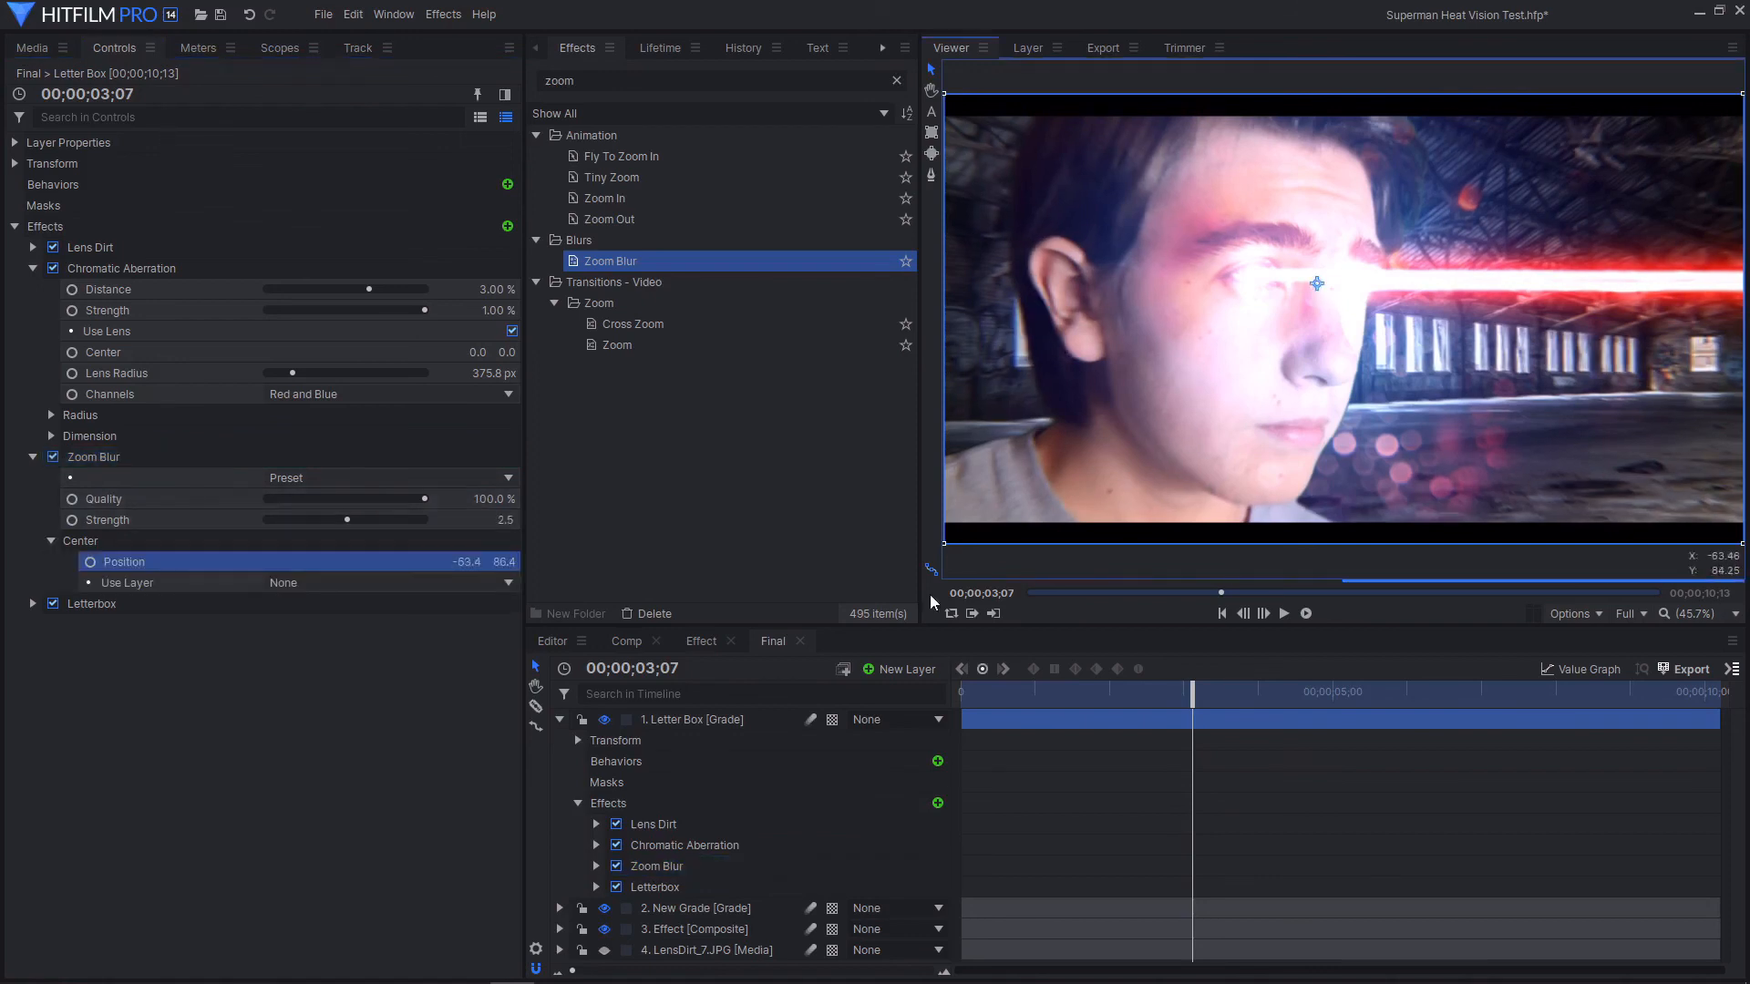
{"action": "left_click", "coordinate": [384, 730]}
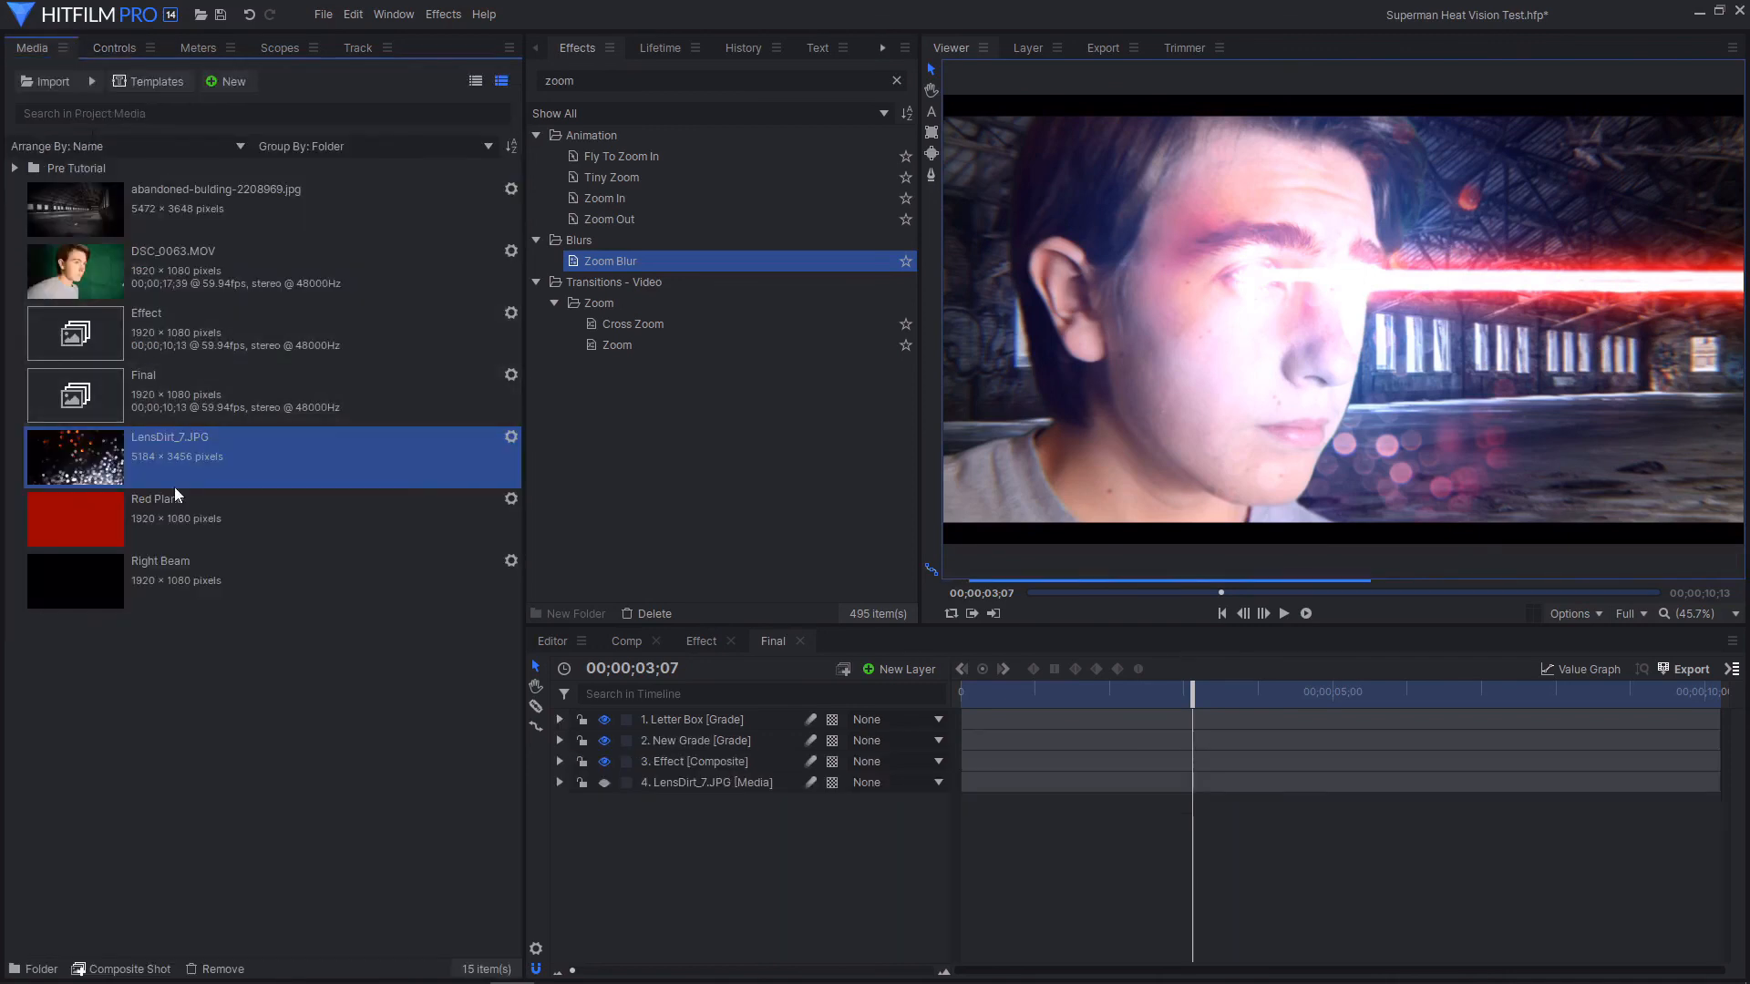
Add Red Plane between the New Grade and Effect layers and draw a wide elliptical mask on it around the beam
{"action": "left_click", "coordinate": [161, 516]}
{"action": "left_click_drag", "start_coordinate": [625, 721], "coordinate": [724, 765]}
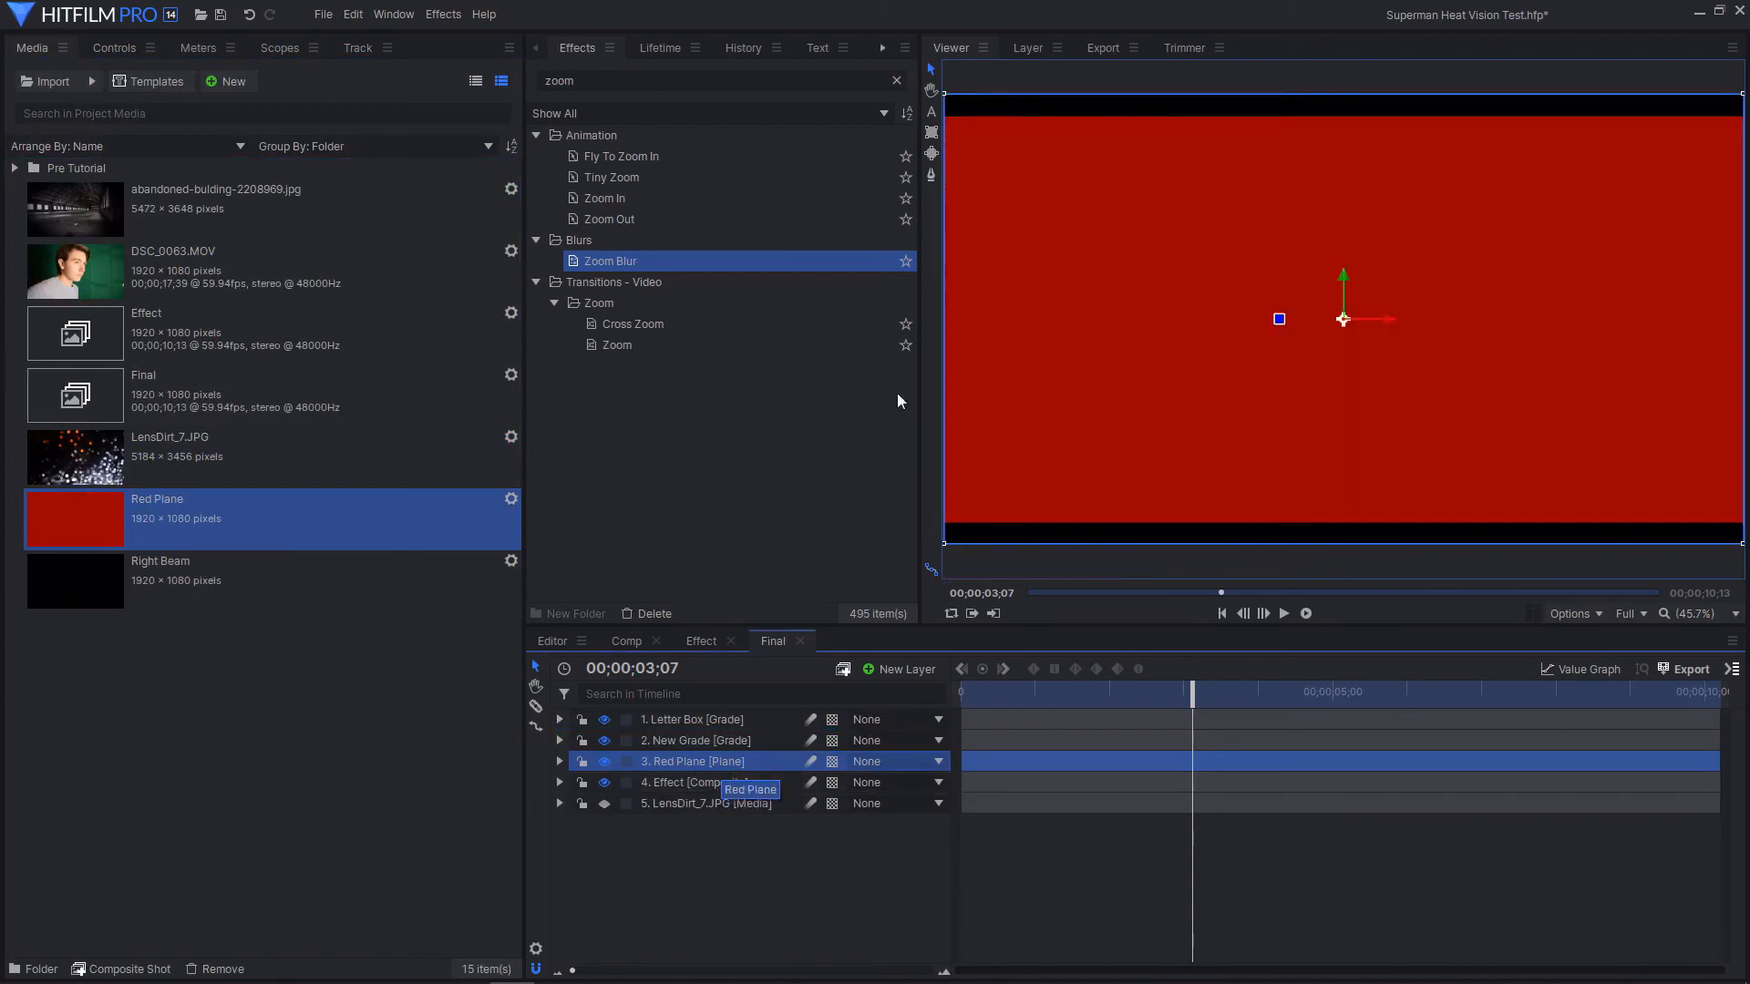
{"action": "left_click", "coordinate": [932, 153]}
{"action": "scroll", "coordinate": [1142, 287], "scroll_direction": "down", "scroll_amount": 3}
{"action": "mouse_move", "coordinate": [1169, 225]}
{"action": "left_mouse_down"}
{"action": "mouse_move", "coordinate": [1459, 354]}
{"action": "mouse_move", "coordinate": [1519, 362]}
{"action": "left_mouse_up"}
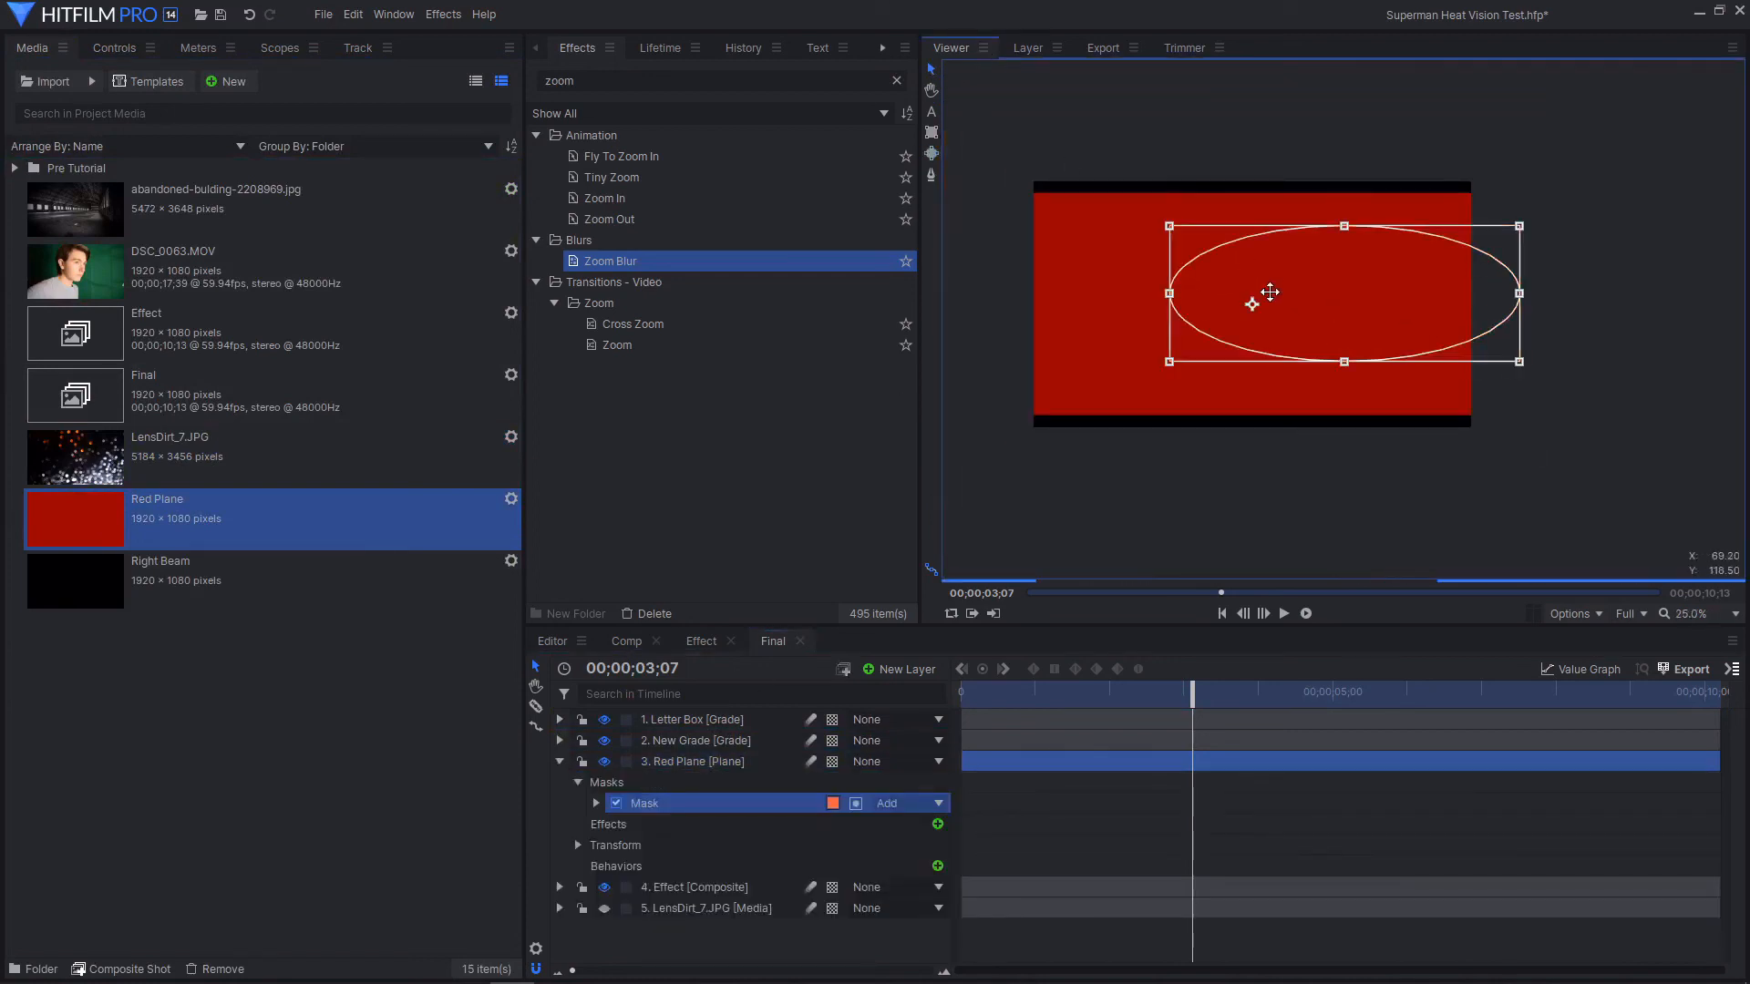
Move the Red Plane's elliptical mask to position 112.0, -15.8 and stretch its height to 144.6%
{"action": "left_click_drag", "start_coordinate": [1309, 297], "coordinate": [1337, 300]}
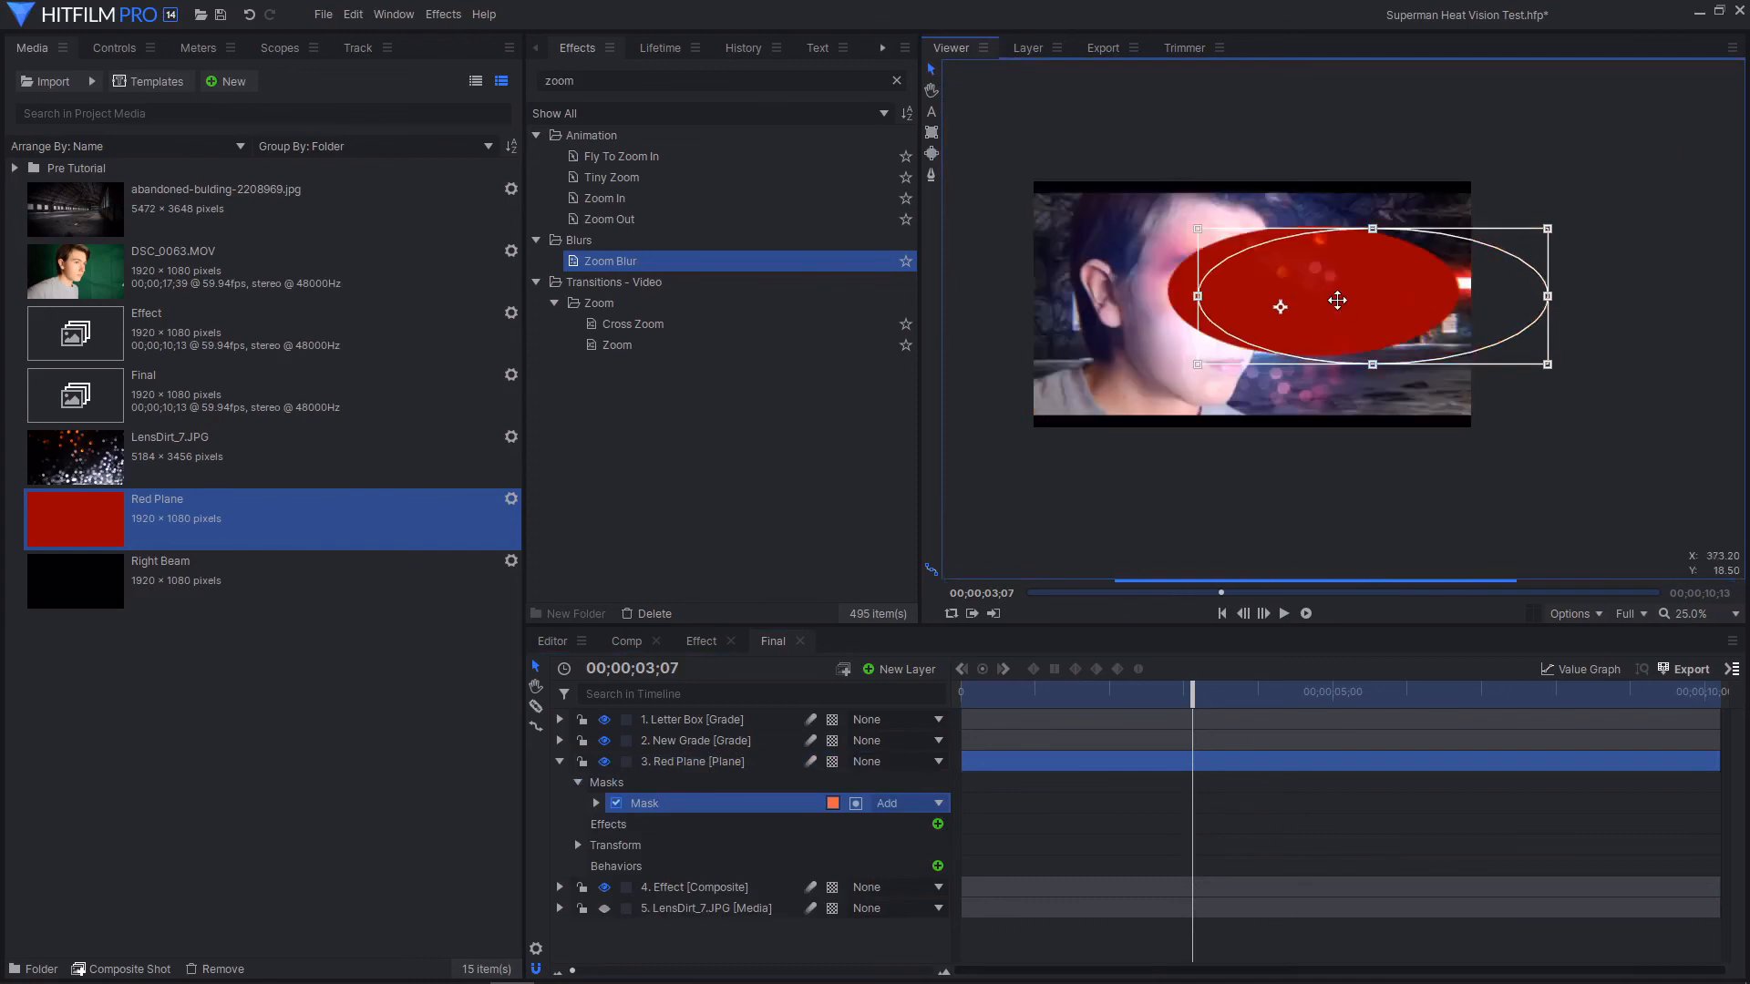
{"action": "left_click_drag", "start_coordinate": [1372, 228], "coordinate": [1372, 199]}
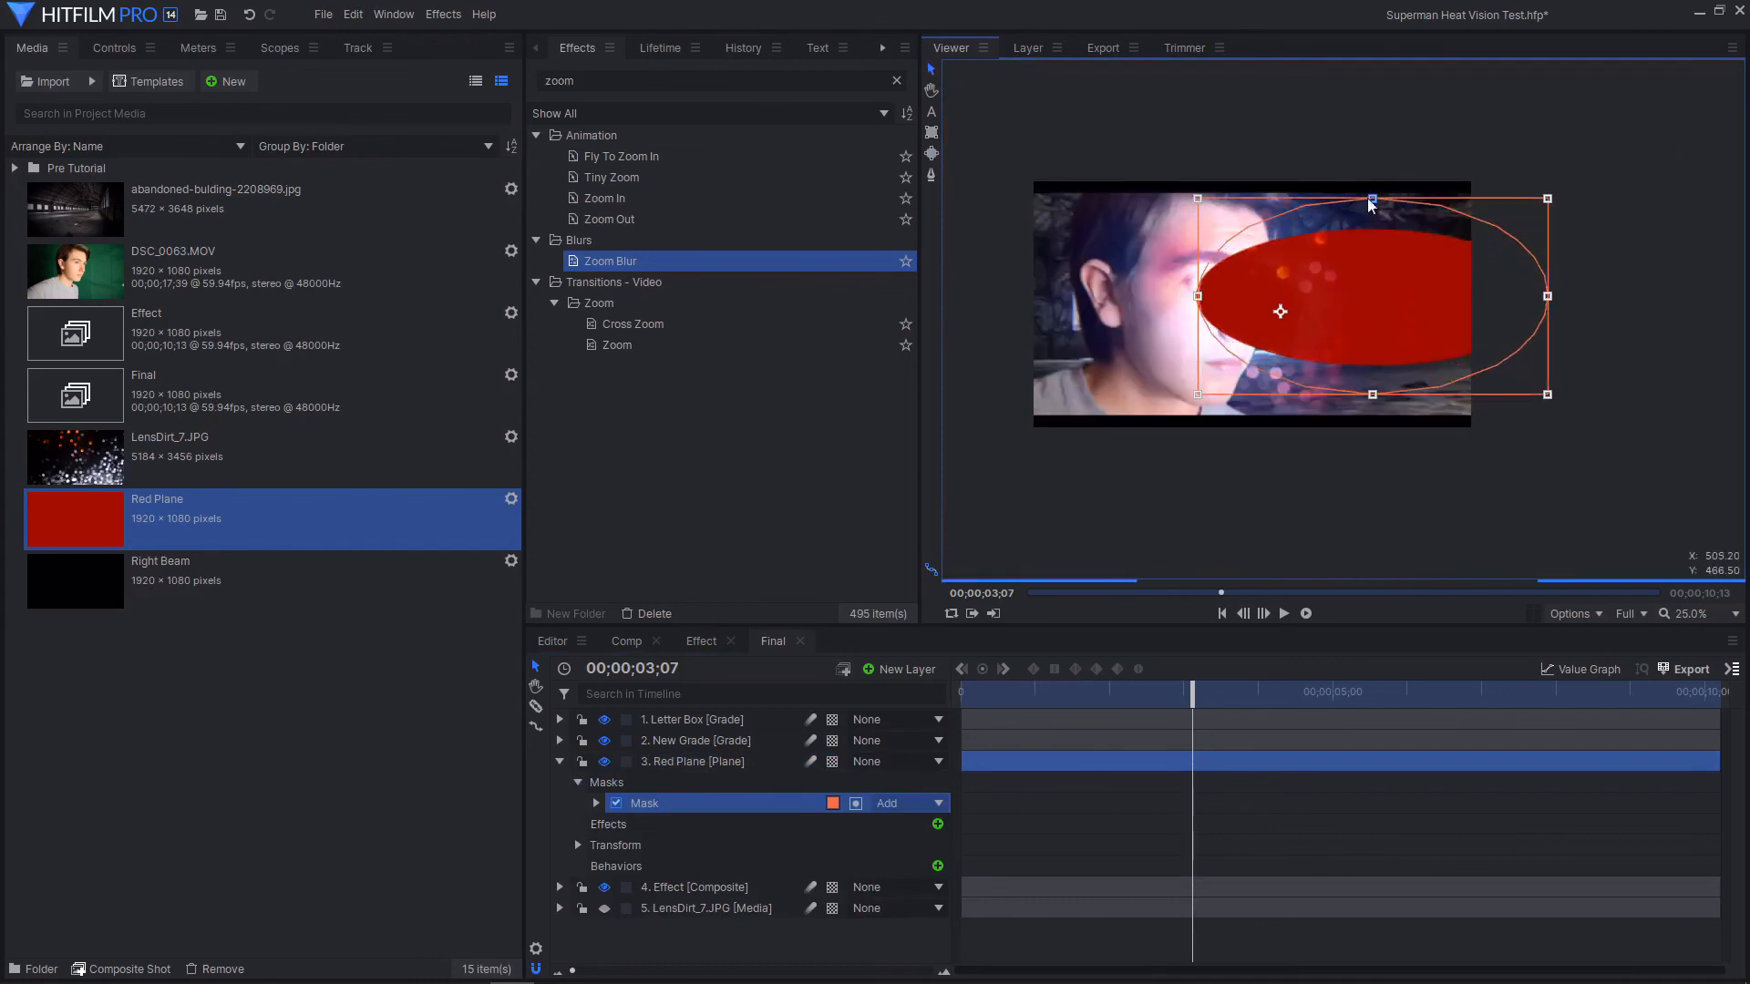
{"action": "left_click_drag", "start_coordinate": [1379, 292], "coordinate": [1377, 288]}
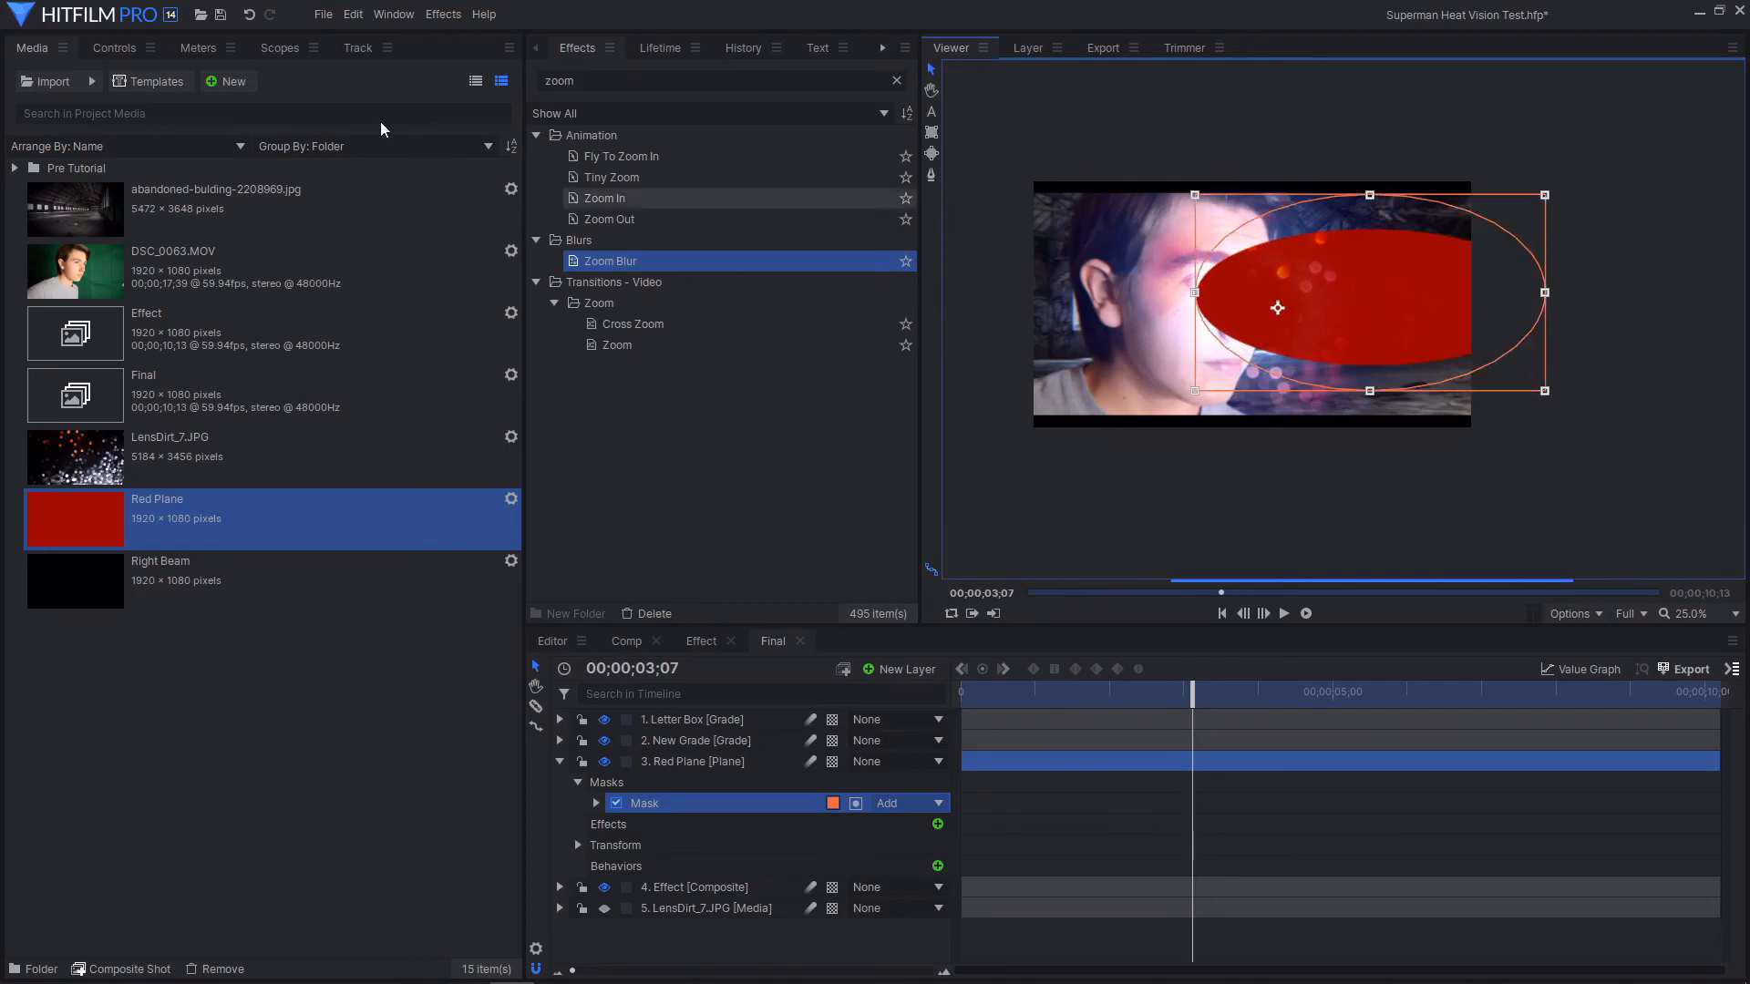
Raise the Feather Strength of the Red Plane mask to give the ellipse a broad, soft edge
{"action": "left_click", "coordinate": [94, 48]}
{"action": "left_click", "coordinate": [33, 184]}
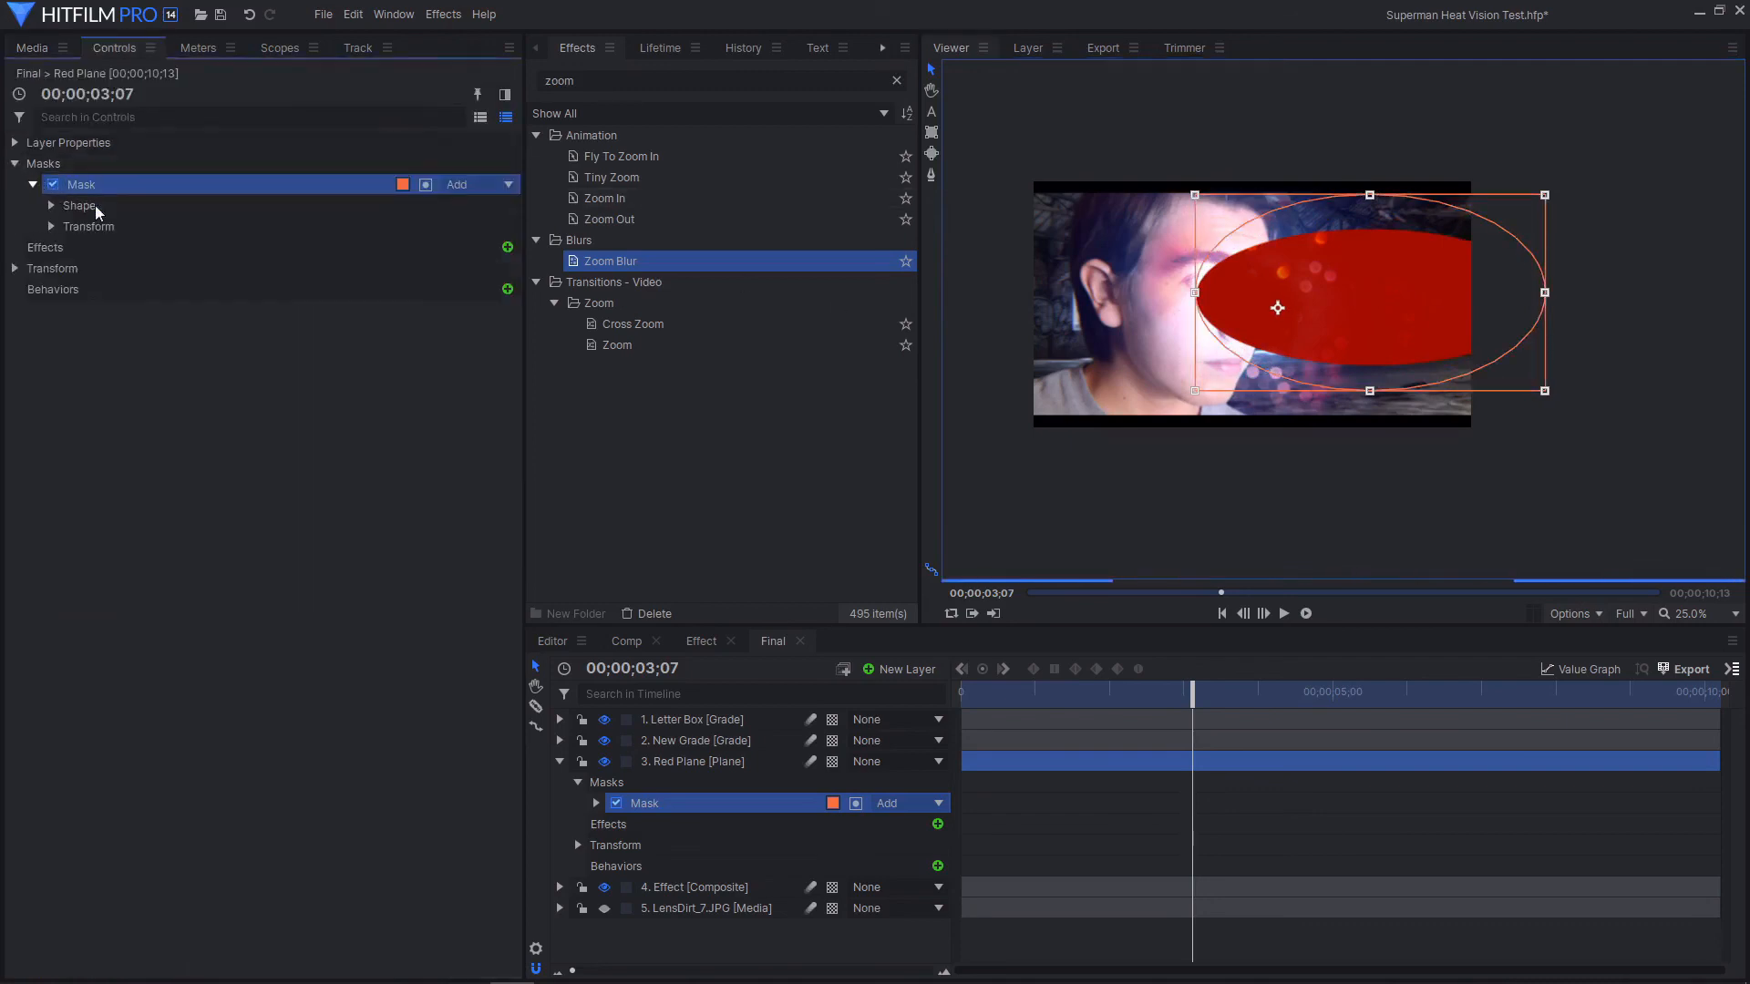
{"action": "left_click", "coordinate": [46, 228]}
{"action": "left_click", "coordinate": [50, 206]}
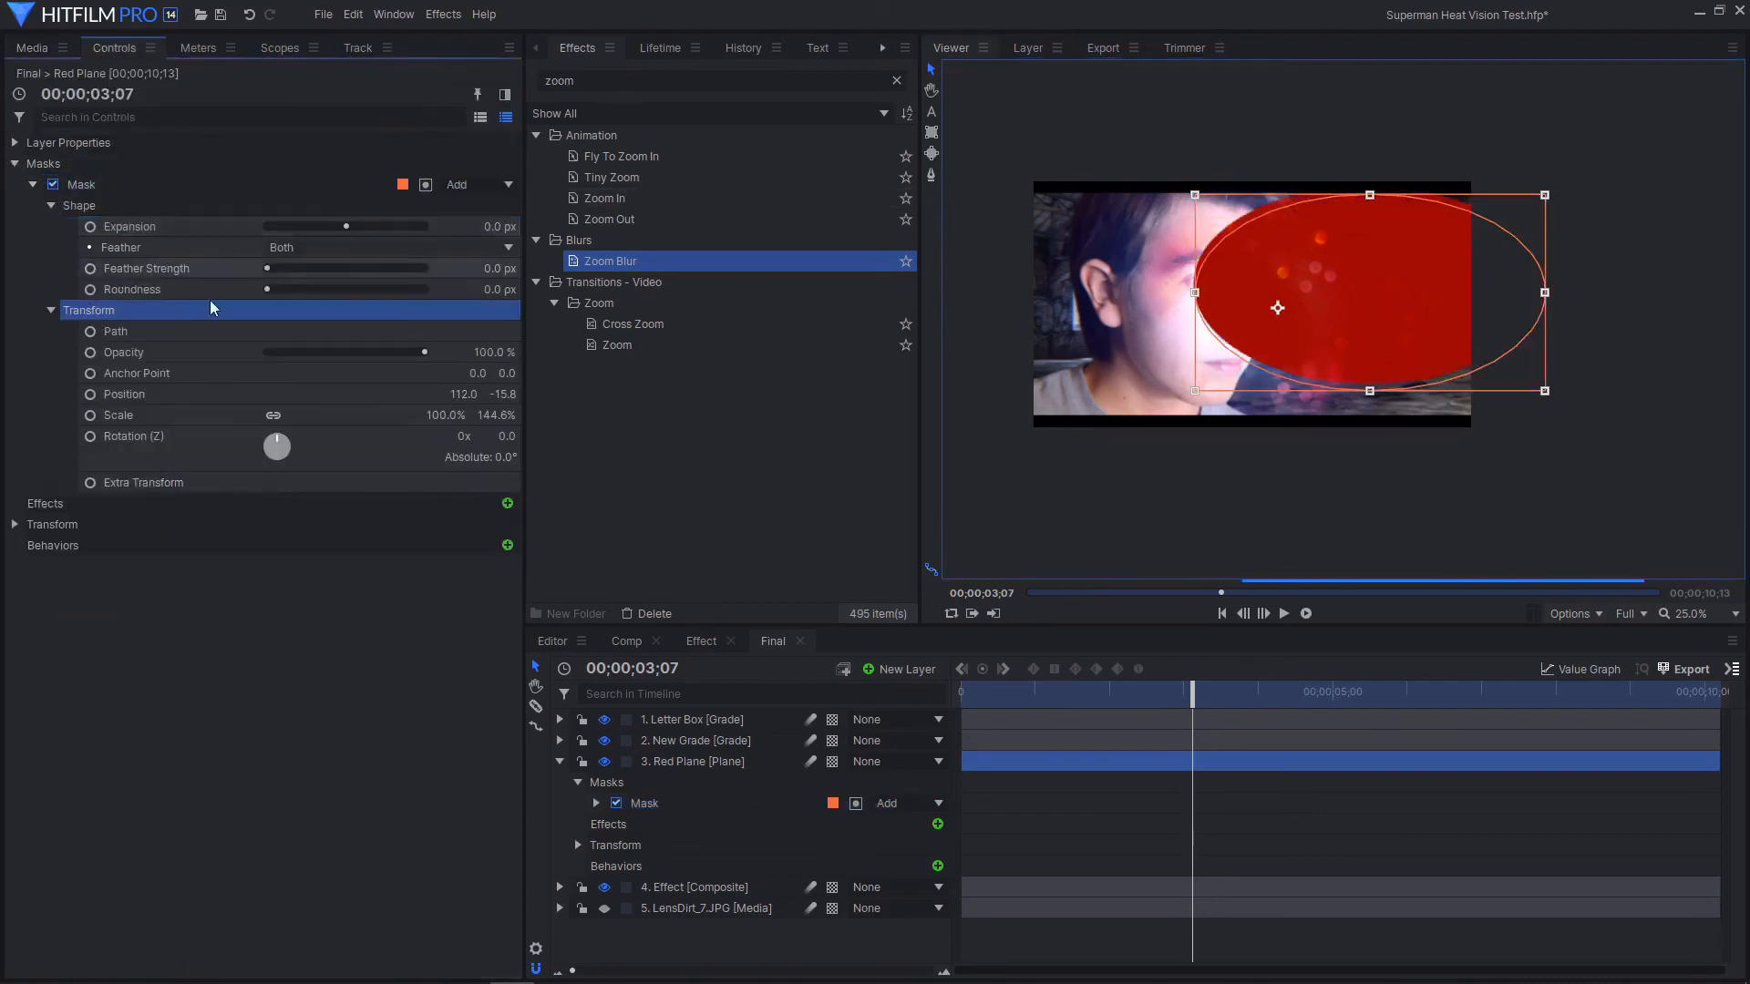
{"action": "left_click", "coordinate": [294, 270]}
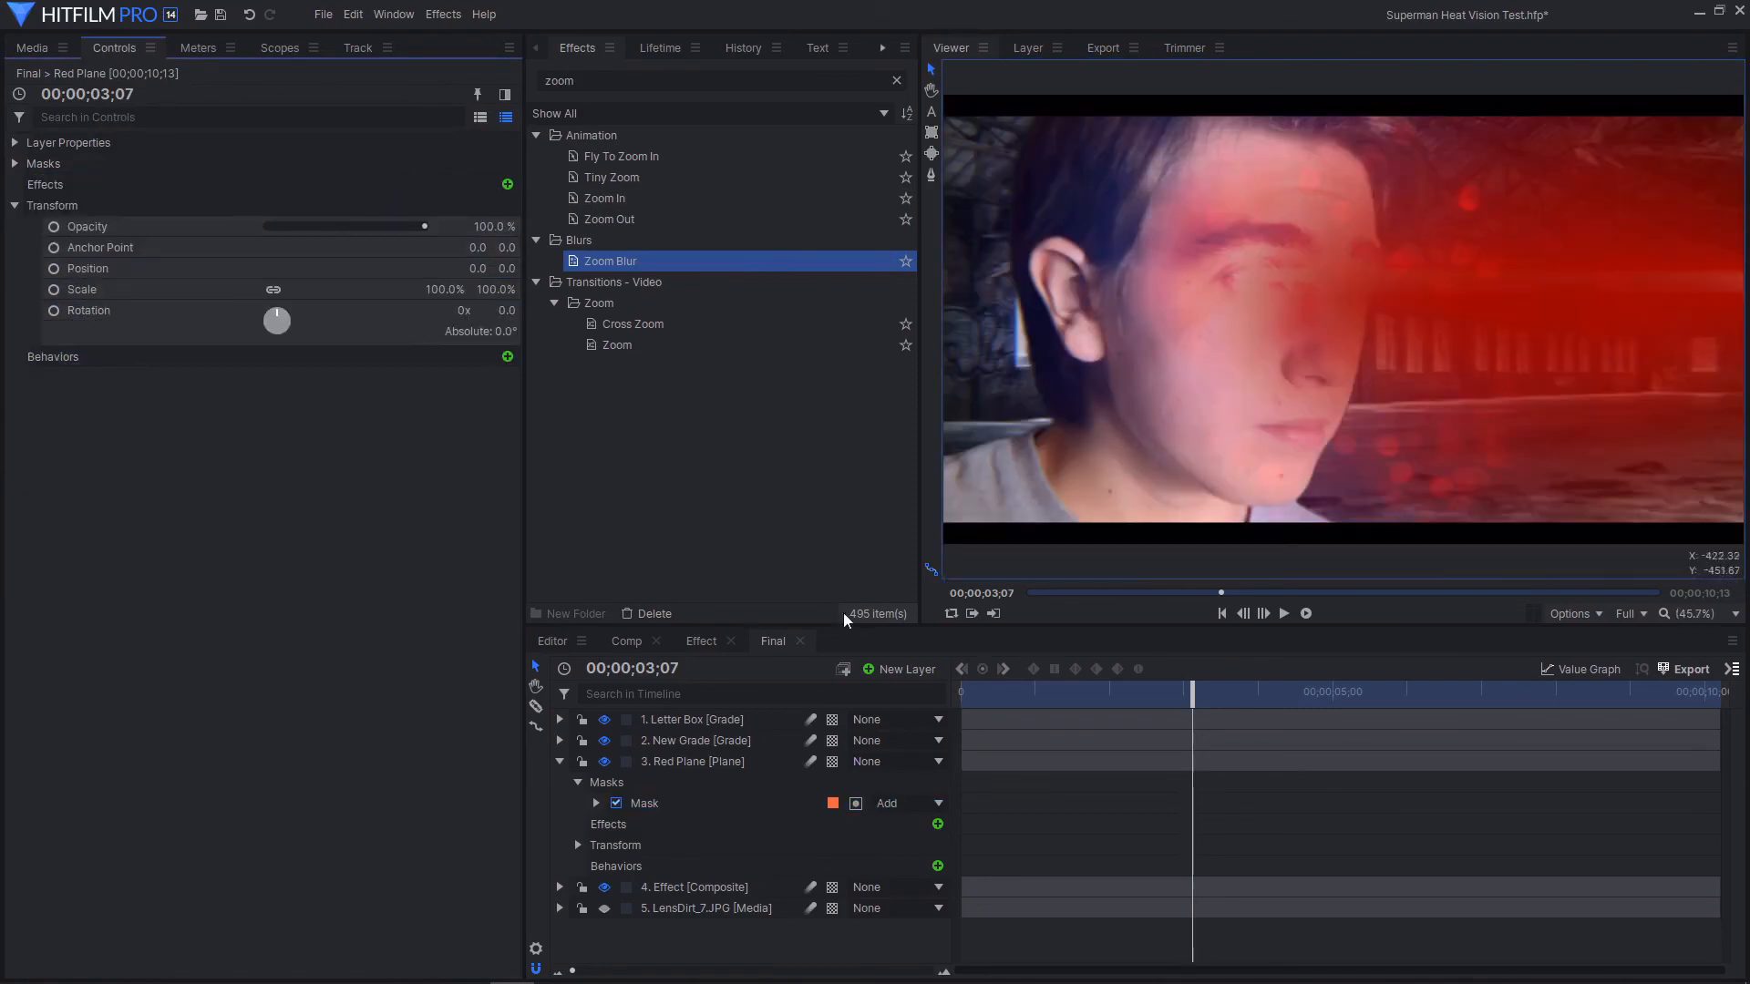
Set the blend mode of the Red Plane layer to Screen
{"action": "left_click", "coordinate": [709, 759]}
{"action": "left_click", "coordinate": [692, 800]}
{"action": "left_click", "coordinate": [703, 761]}
{"action": "right_click", "coordinate": [703, 759]}
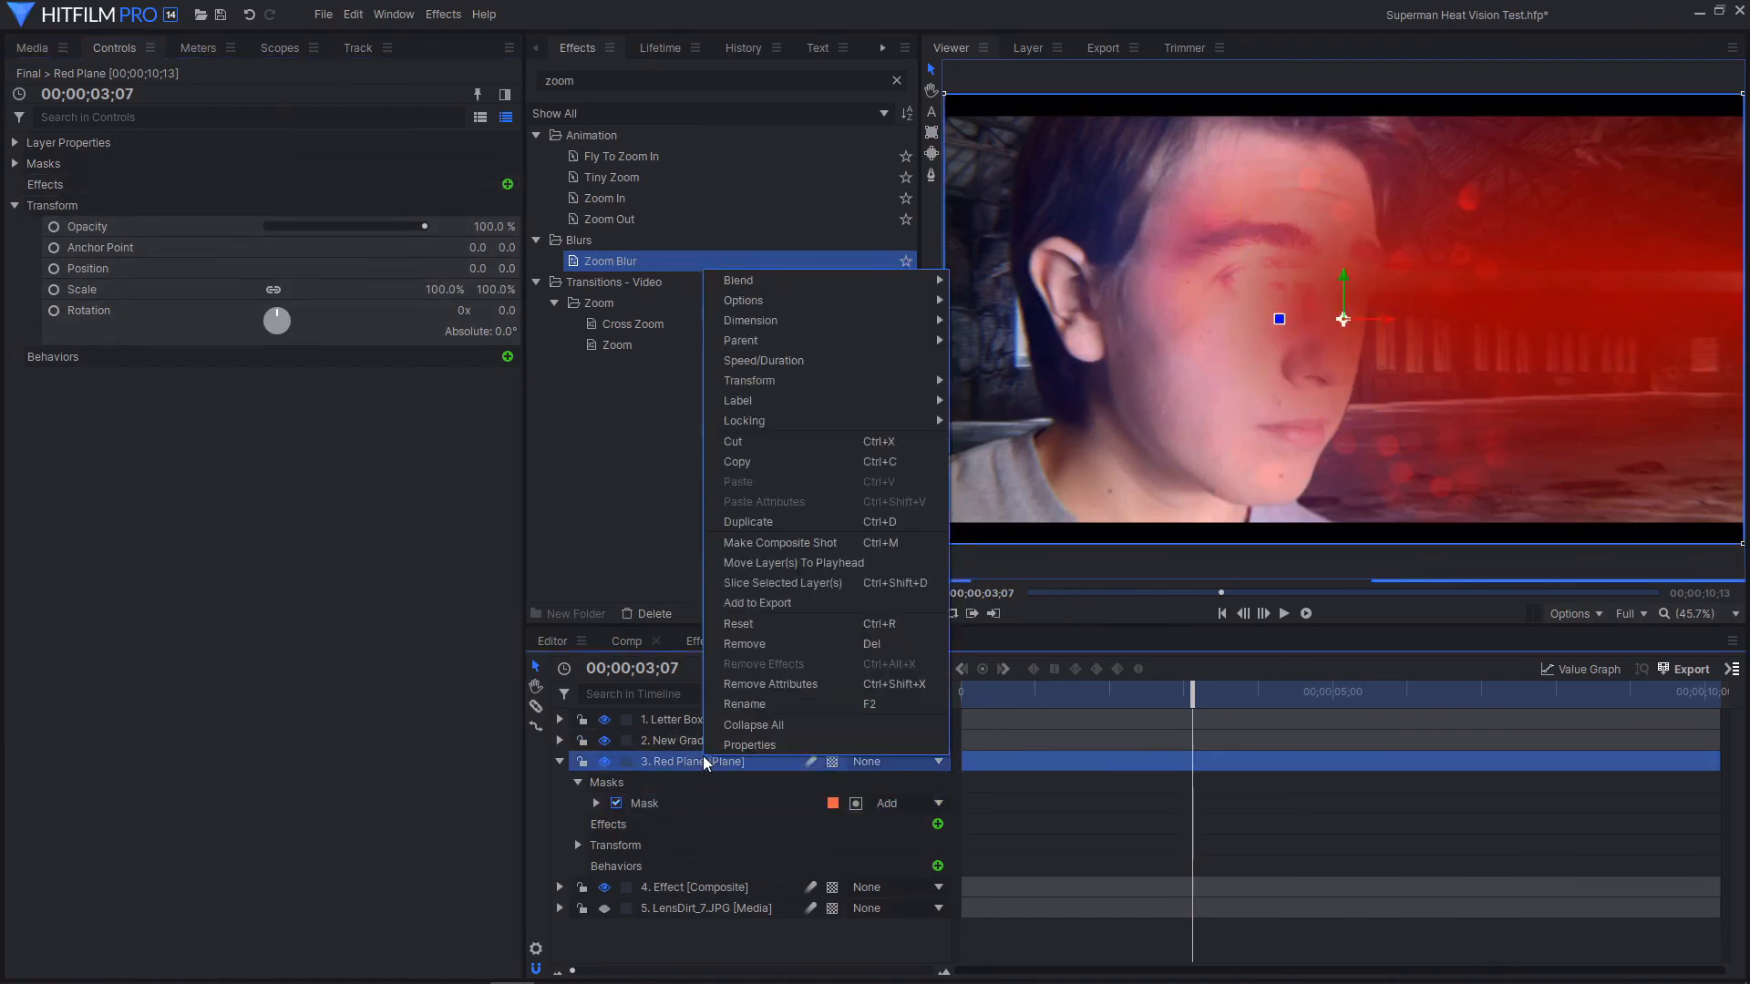
{"action": "mouse_move", "coordinate": [834, 283]}
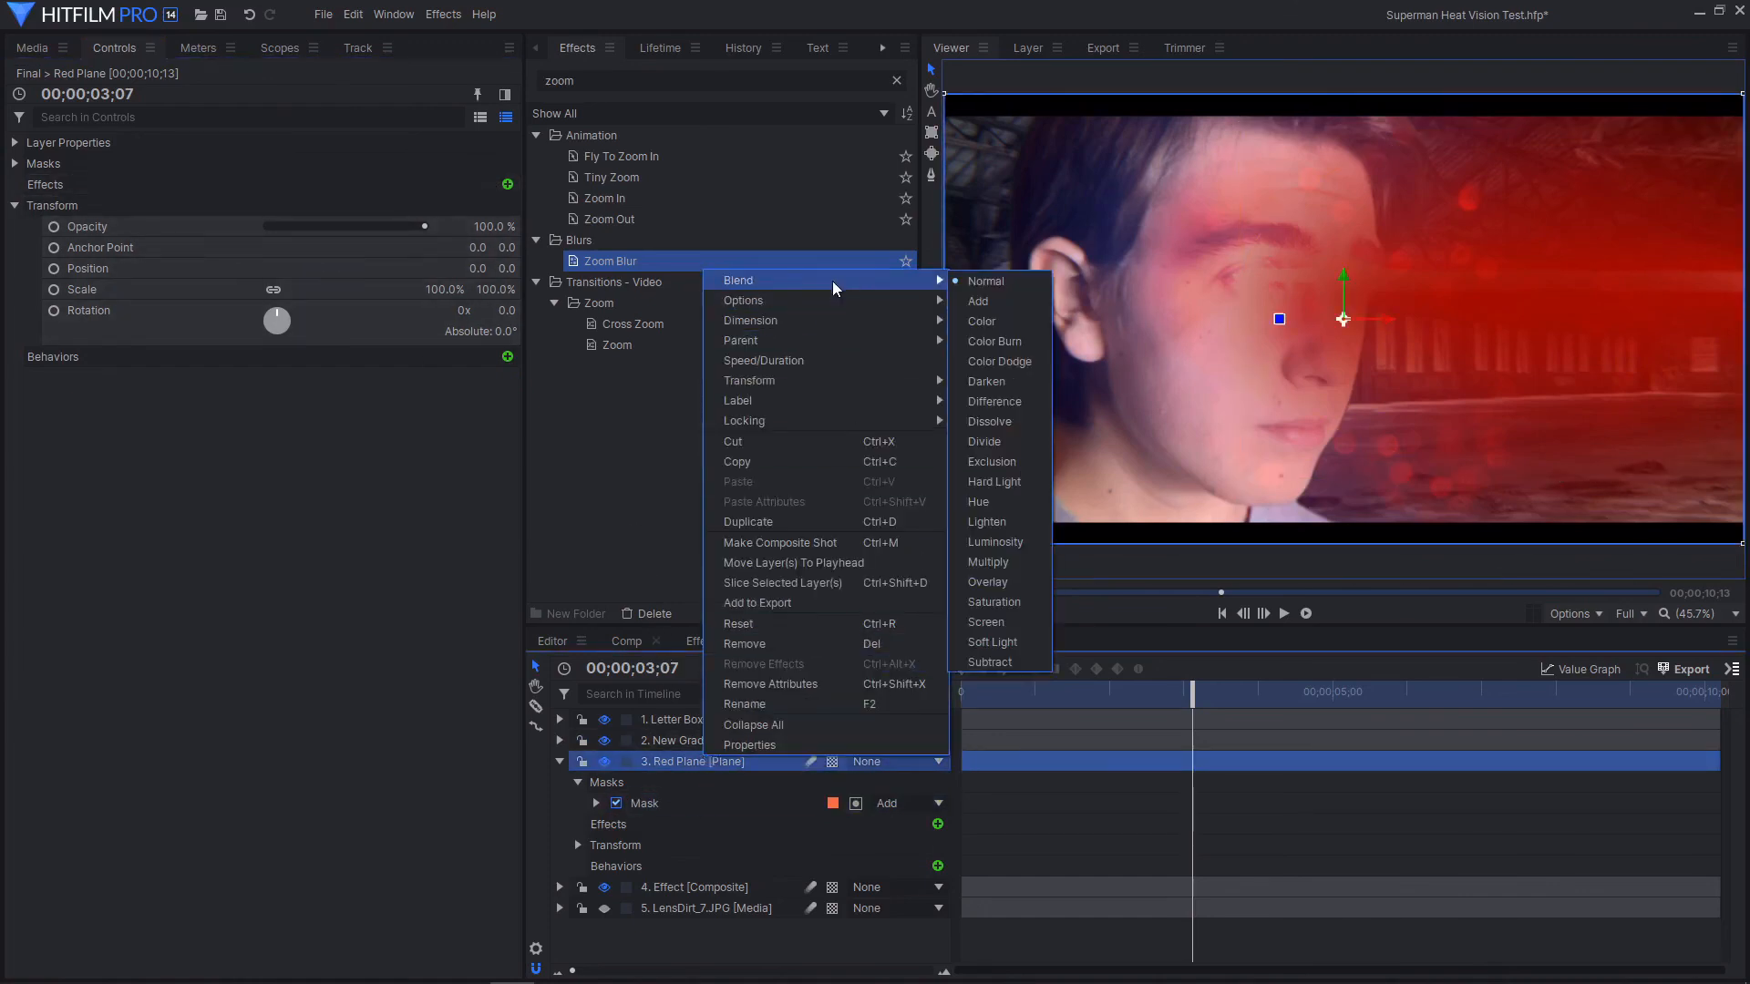
{"action": "left_click", "coordinate": [1003, 624]}
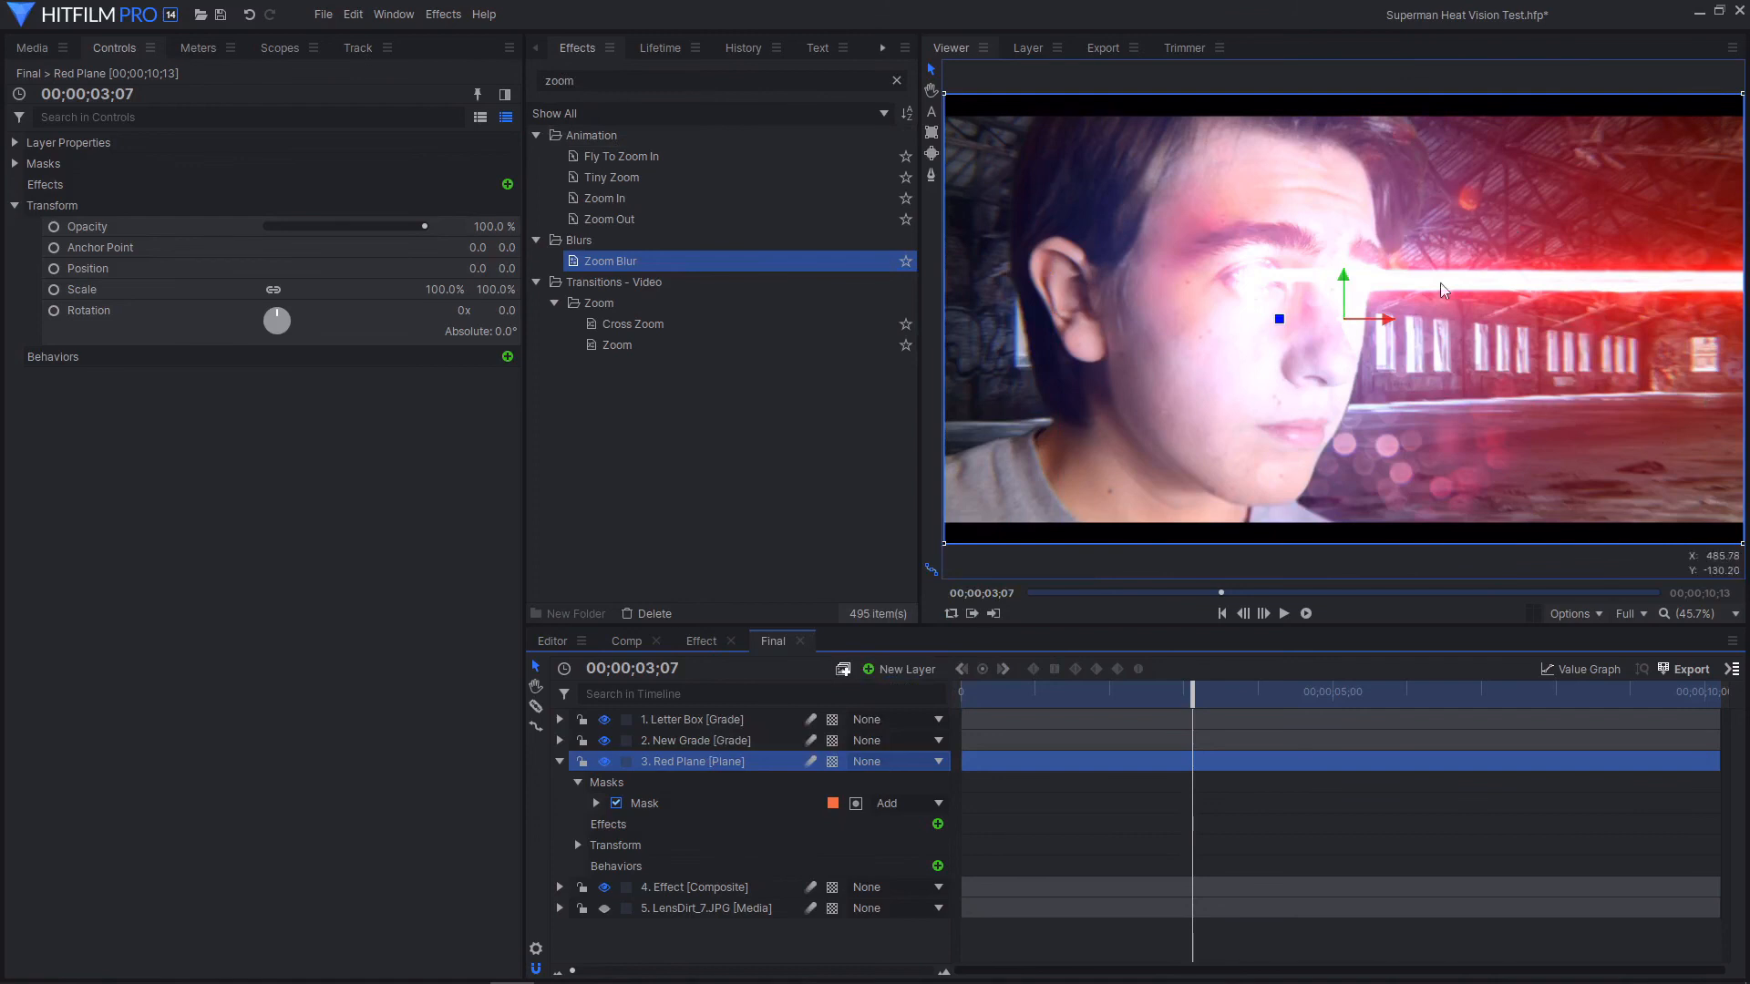
Search the effects for "glow", apply the Glow effect to the Red Plane layer, and collapse the layer's properties
{"action": "left_click", "coordinate": [602, 80]}
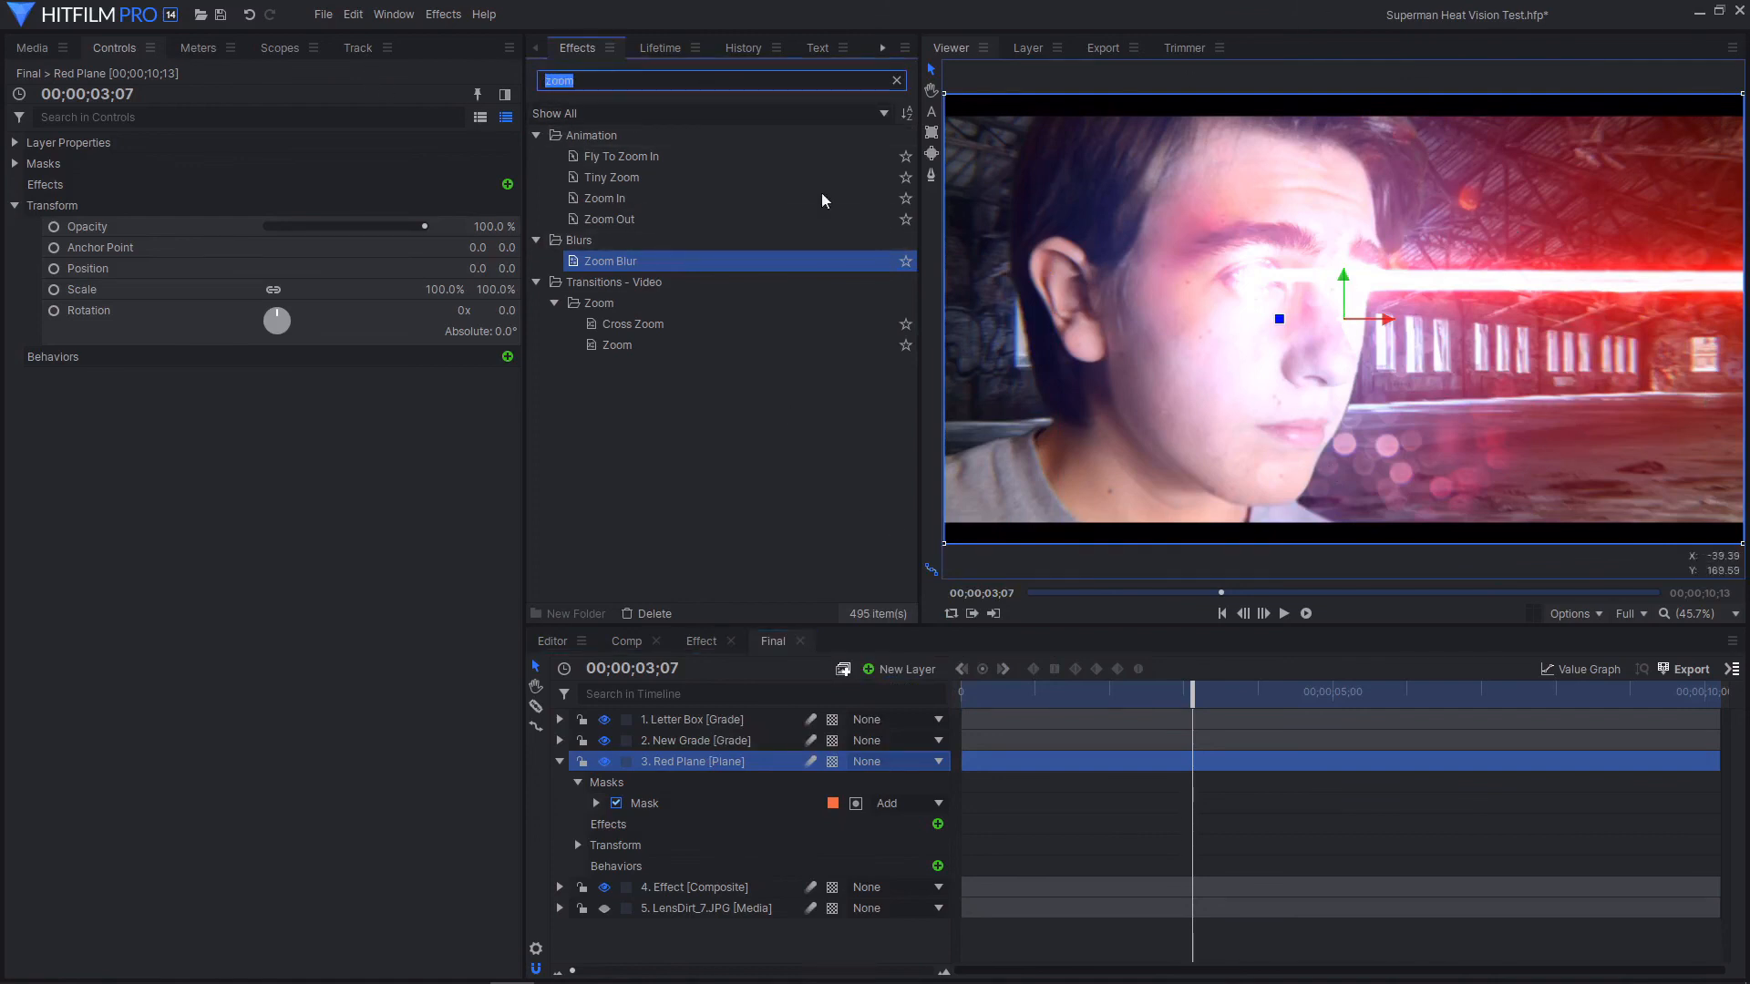
{"action": "type", "text": "glow"}
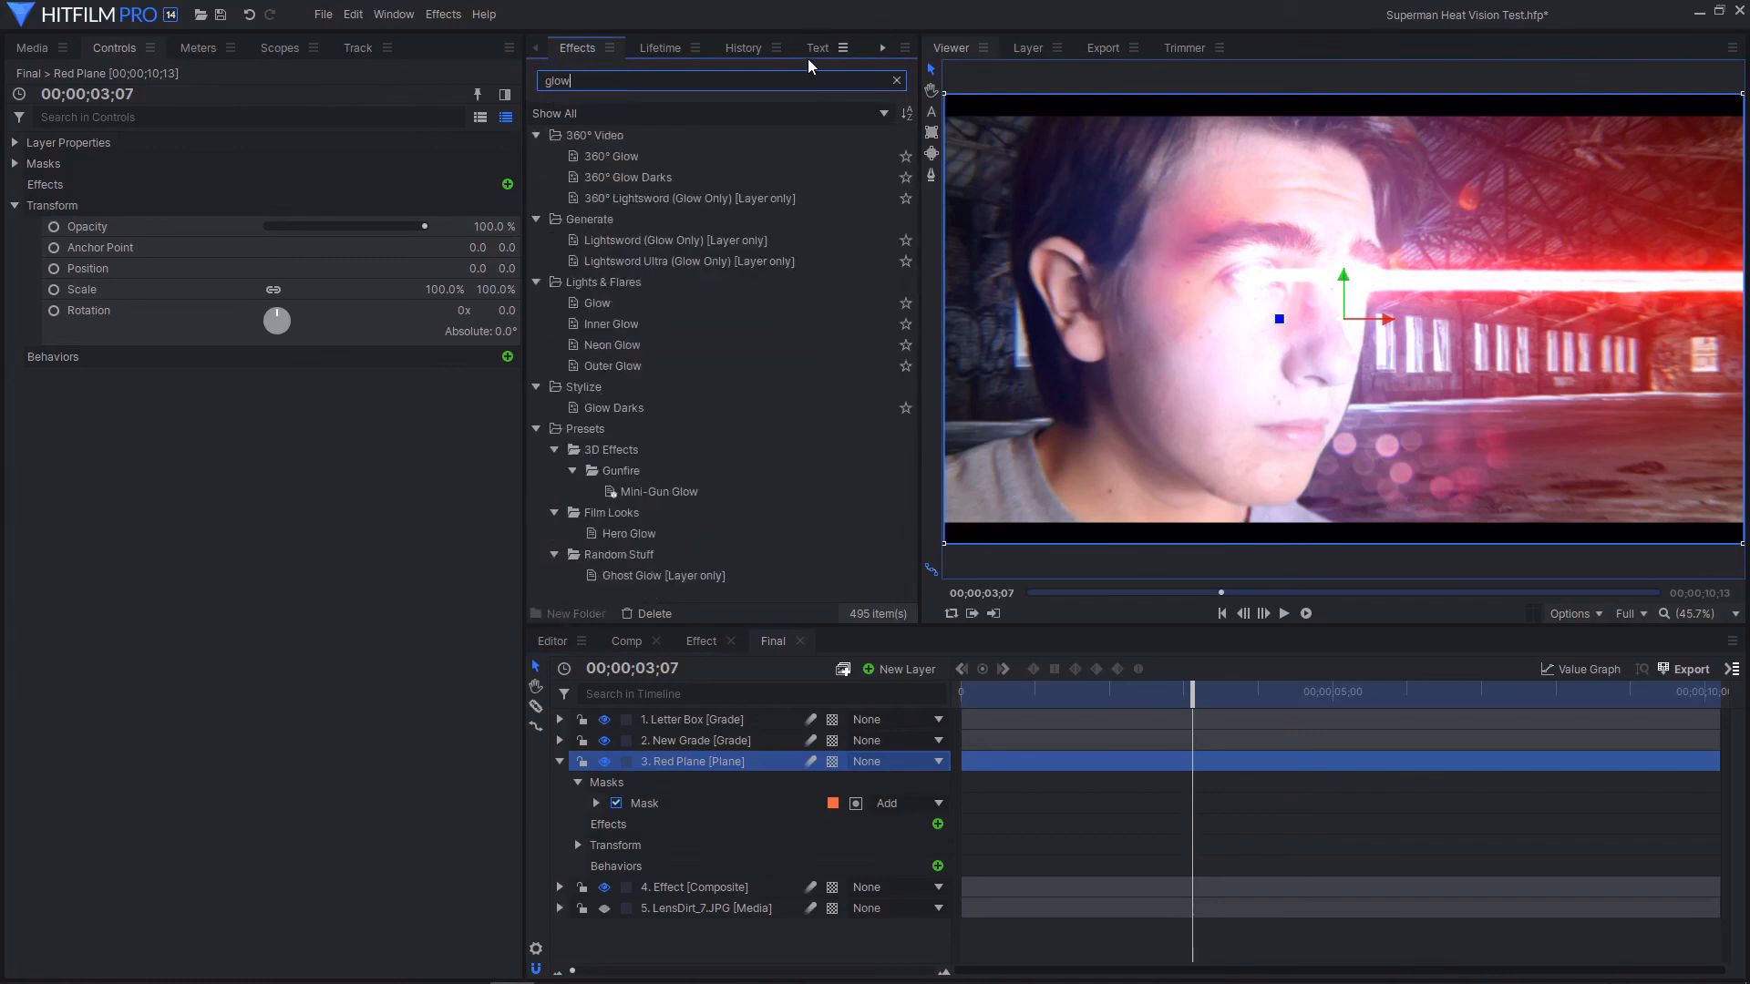
{"action": "left_click_drag", "start_coordinate": [596, 304], "coordinate": [737, 761]}
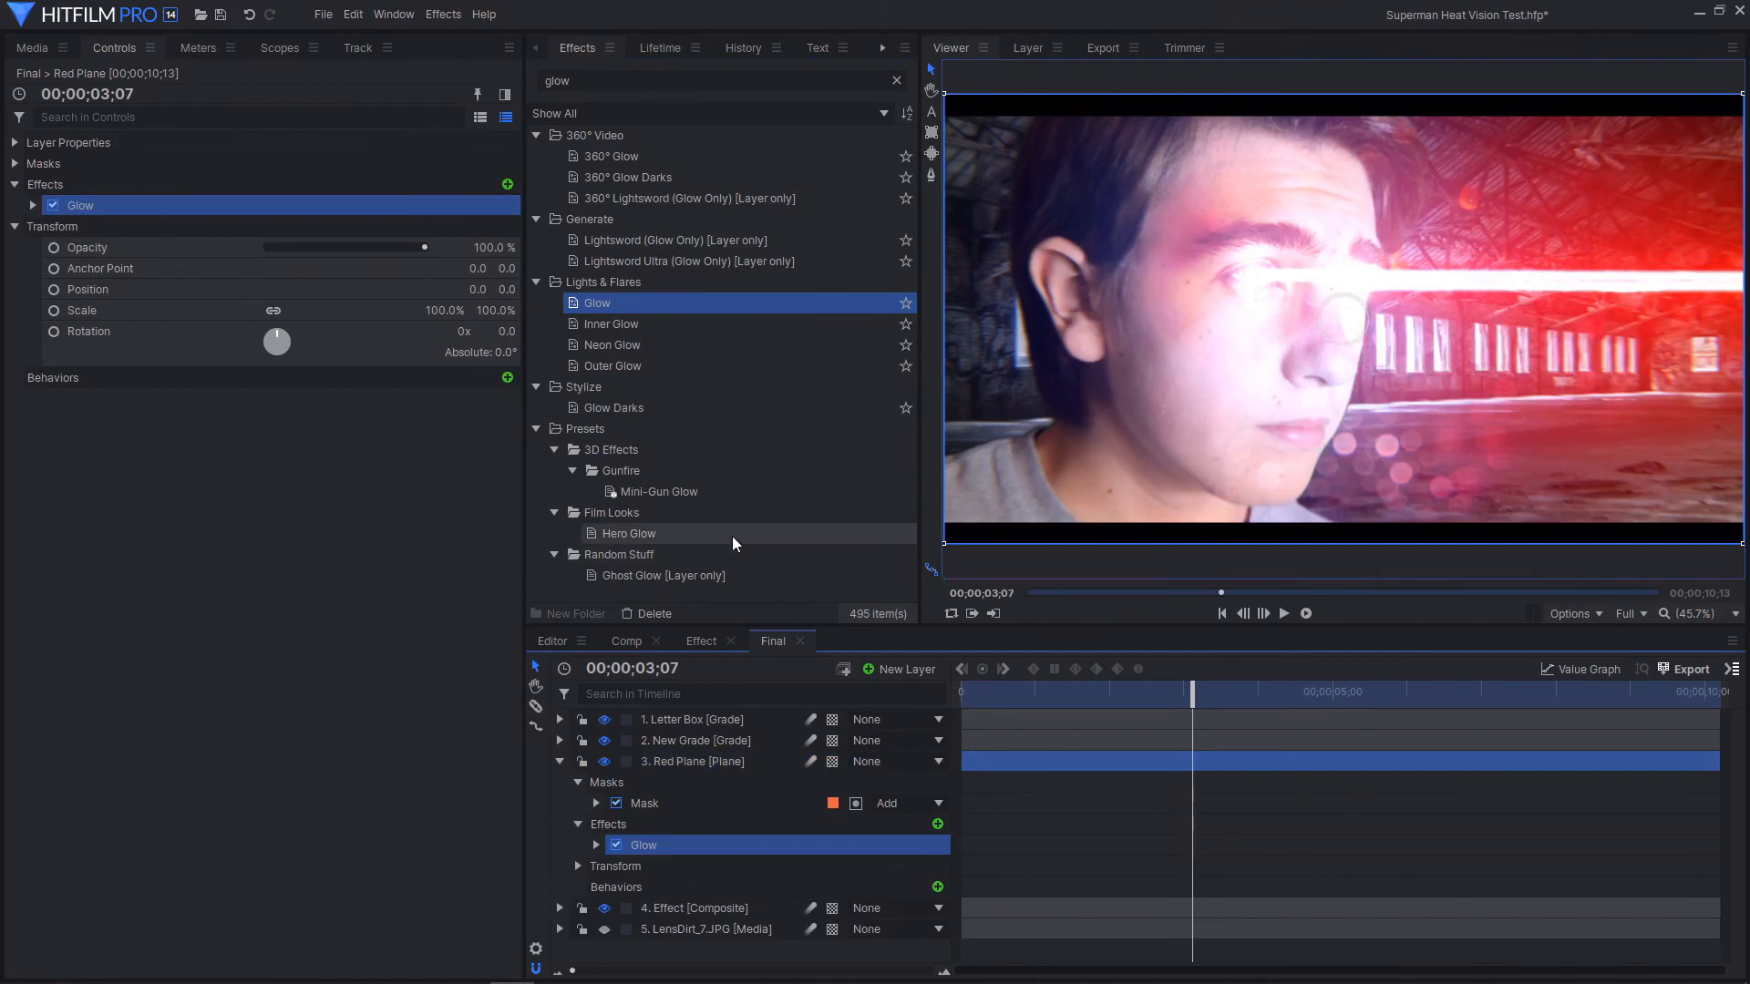
{"action": "left_click", "coordinate": [368, 626]}
{"action": "key", "text": "u"}
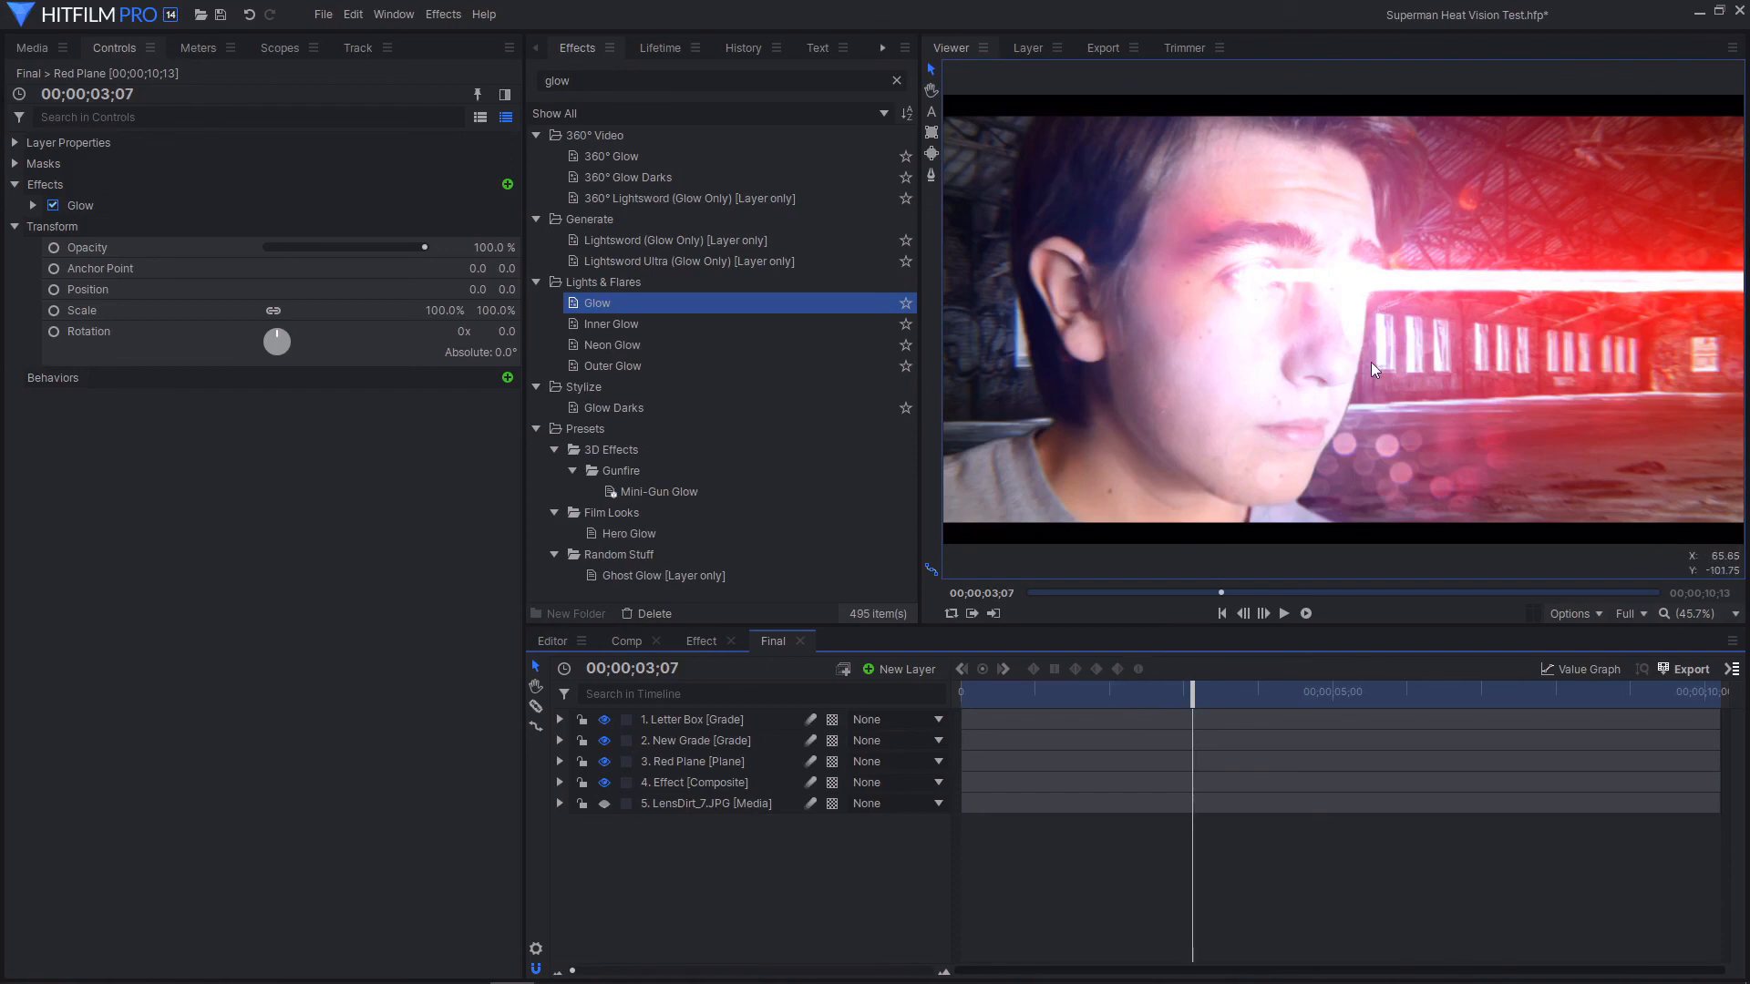
Move the playhead further along the Final timeline to 00;00;06;50 to check the effect, and save the project
{"action": "left_click", "coordinate": [1387, 693]}
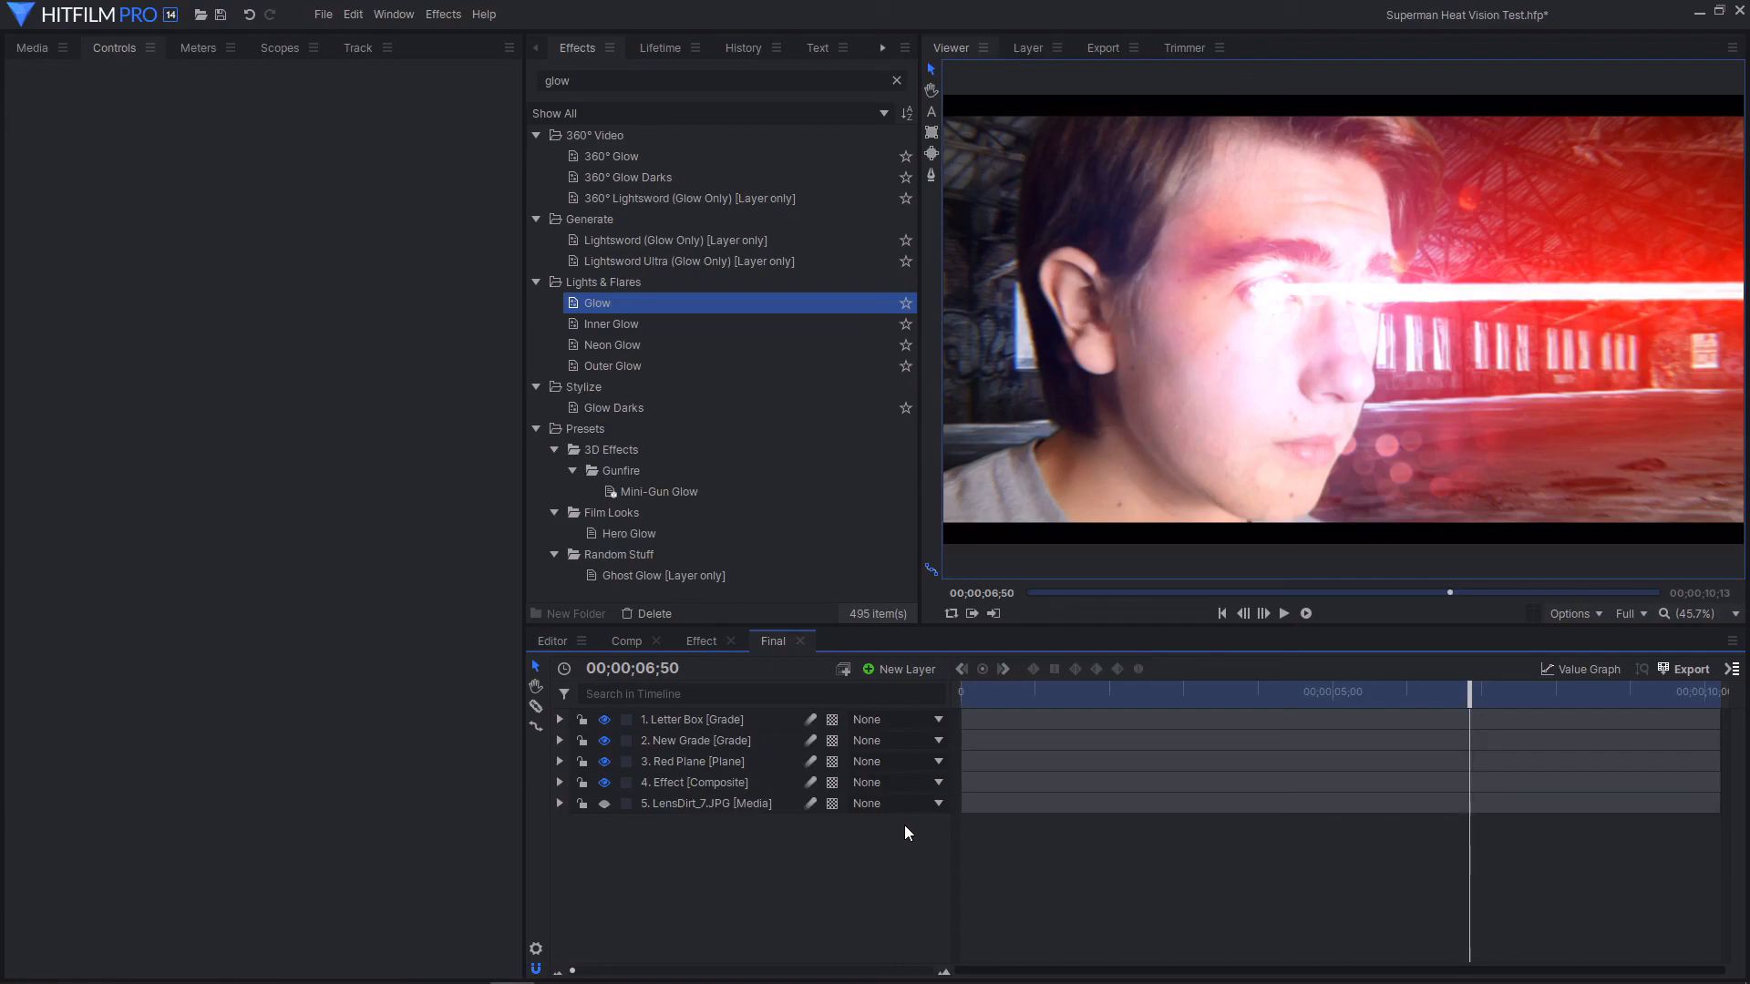
{"action": "left_click", "coordinate": [221, 15]}
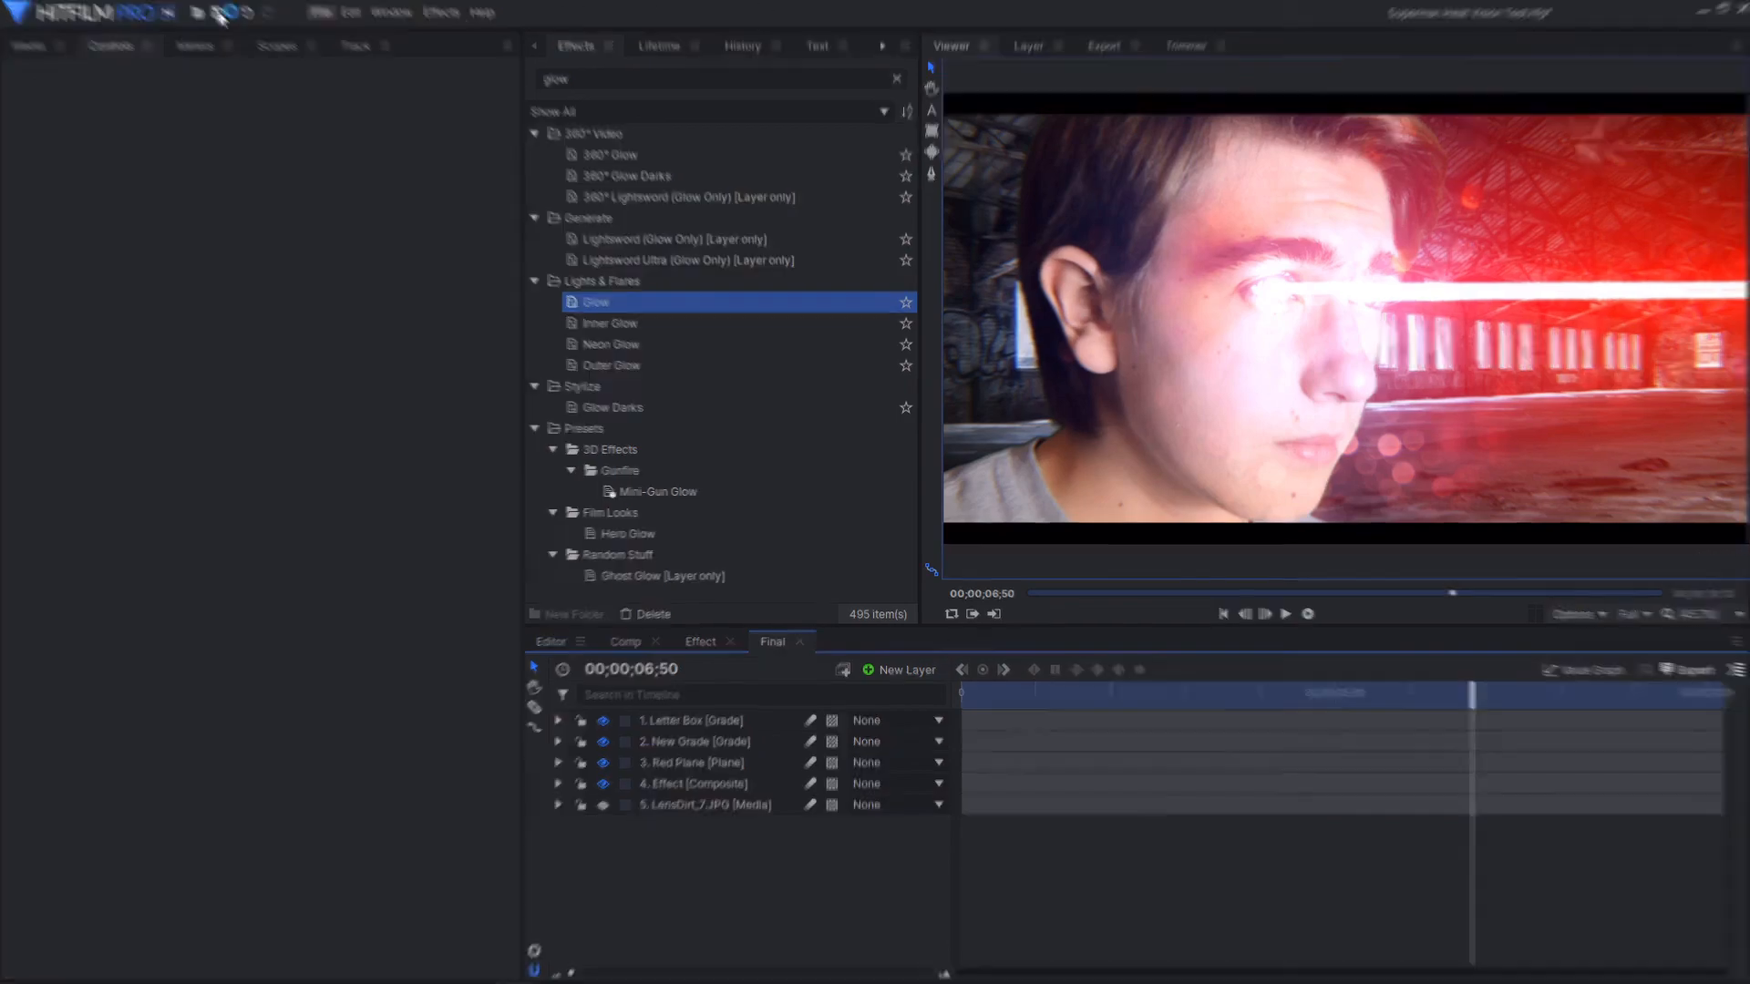